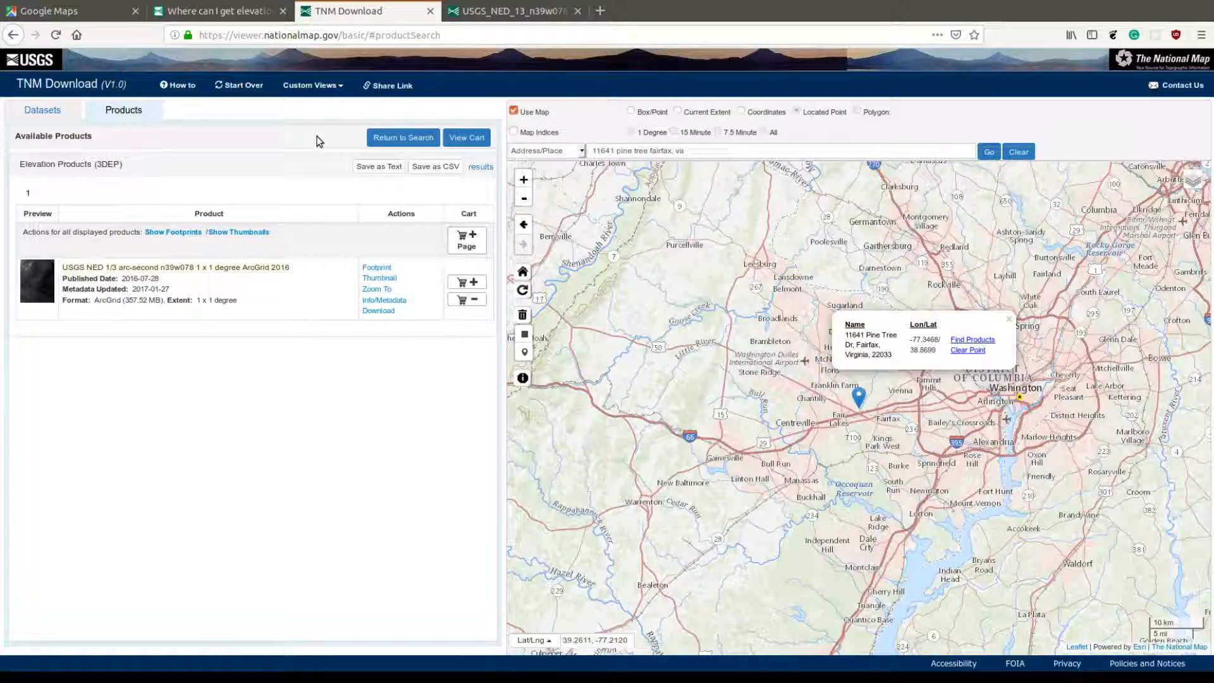
Step: Check the property's location in Google Maps and search the web in a new tab for "fairfax county gis lidar"
{"action": "left_click", "coordinate": [78, 8]}
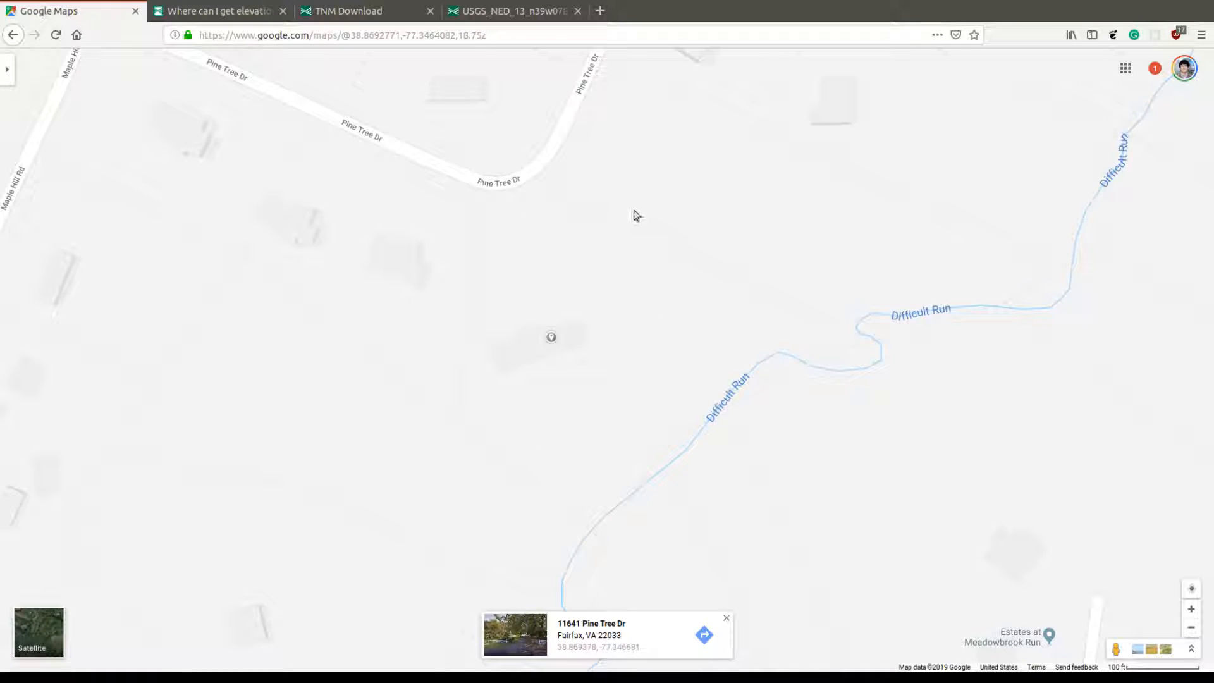
{"action": "mouse_move", "coordinate": [578, 212]}
{"action": "left_mouse_down"}
{"action": "mouse_move", "coordinate": [577, 236]}
{"action": "mouse_move", "coordinate": [572, 215]}
{"action": "left_mouse_up"}
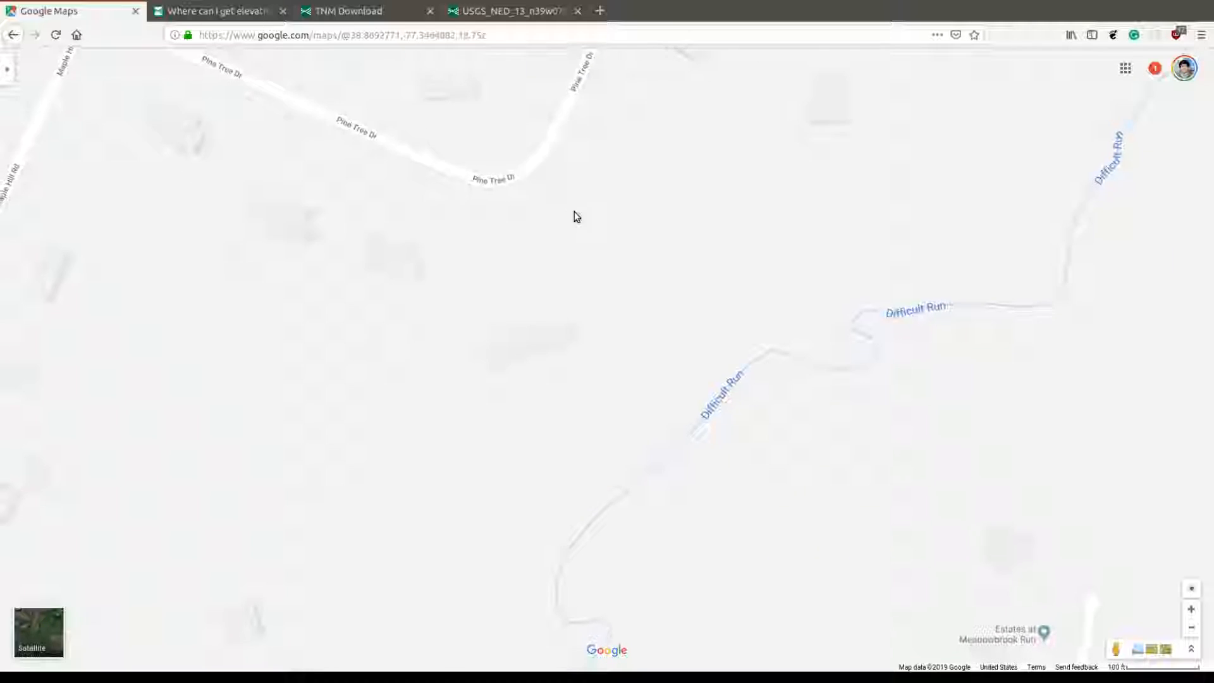
{"action": "left_click", "coordinate": [600, 10]}
{"action": "type", "text": "fairfax "}
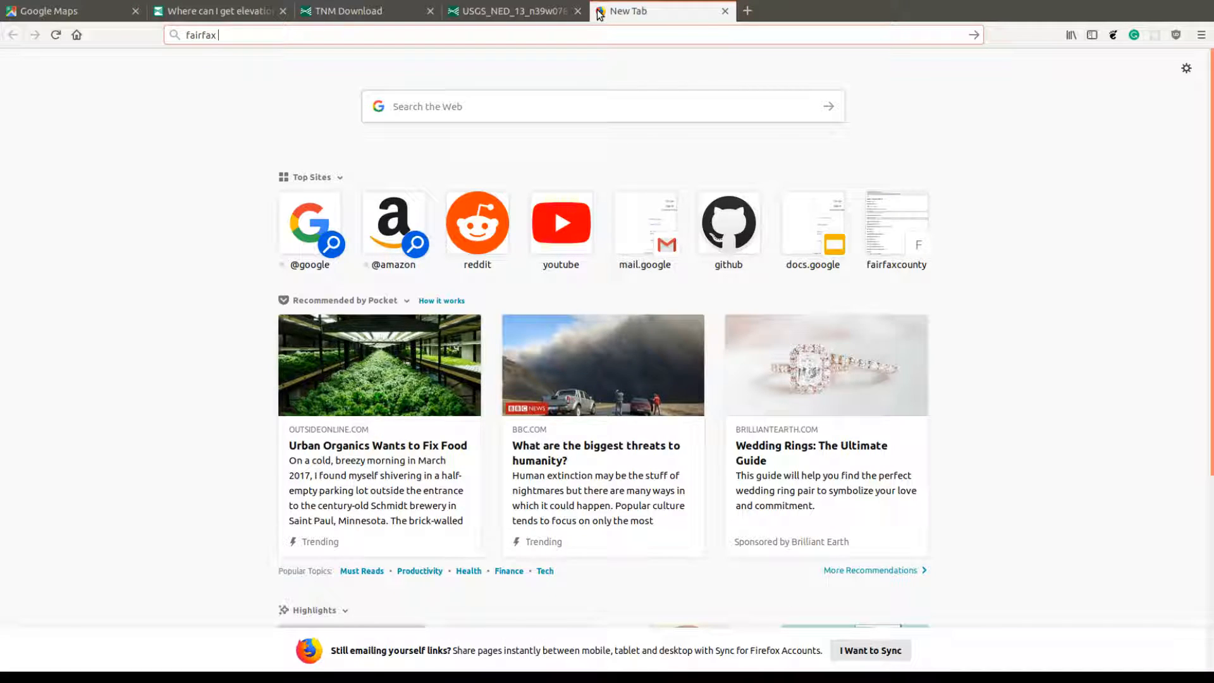
{"action": "type", "text": "county gis lidar"}
{"action": "key", "text": "Return"}
Step: Examine the county's LiDAR and Land Cover article, GIS homepage and Topographic Data page from the search results
{"action": "left_click", "coordinate": [232, 185]}
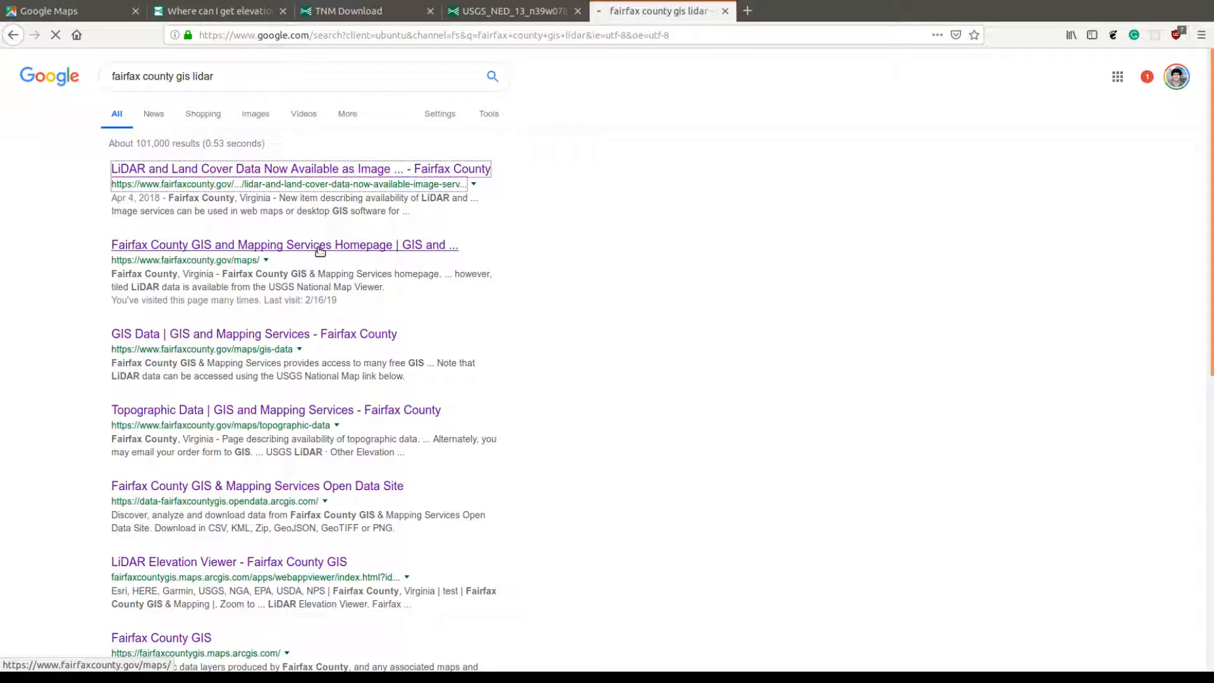
{"action": "scroll", "coordinate": [493, 316], "scroll_direction": "down", "scroll_amount": 8}
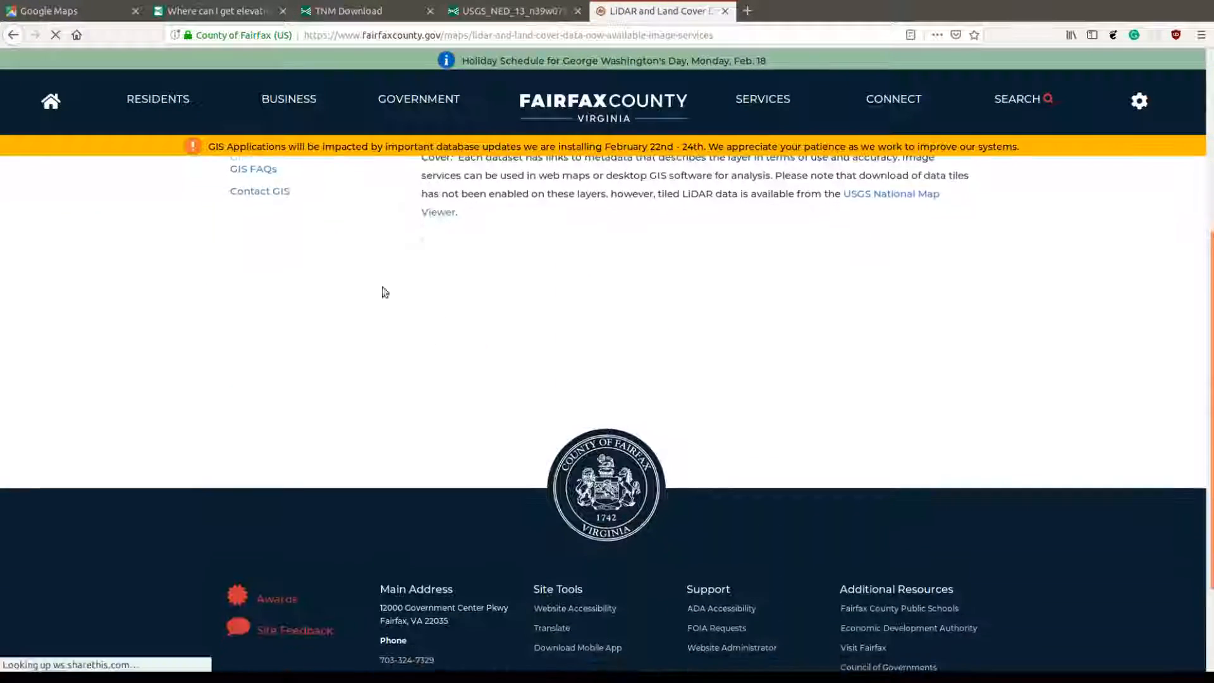
{"action": "left_click", "coordinate": [19, 36]}
{"action": "left_click", "coordinate": [288, 293]}
{"action": "key", "text": "alt+Left"}
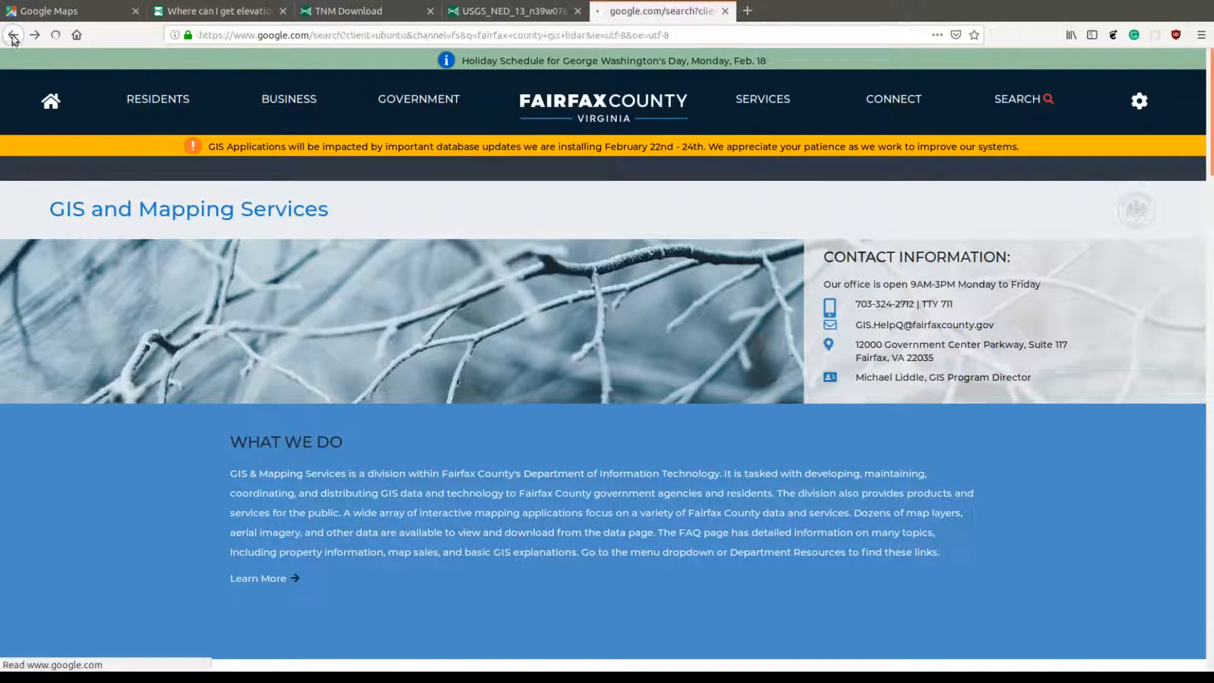
{"action": "left_click", "coordinate": [289, 491]}
{"action": "scroll", "coordinate": [453, 420], "scroll_direction": "down", "scroll_amount": 5}
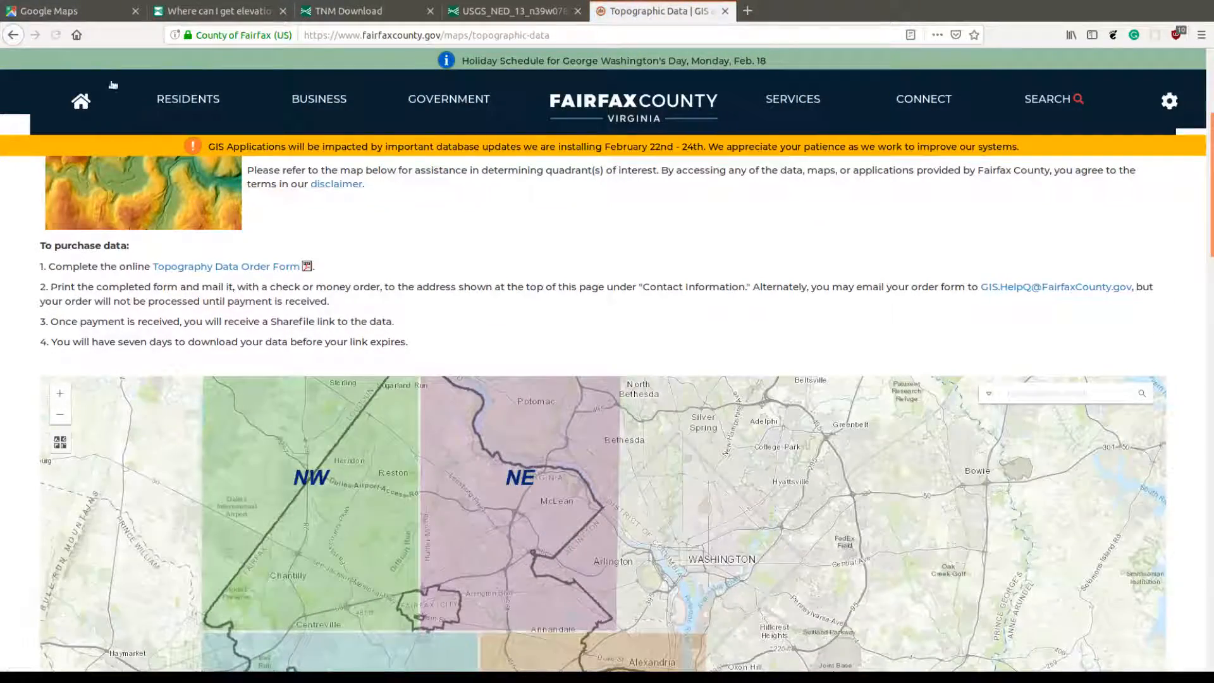
{"action": "left_click", "coordinate": [14, 32]}
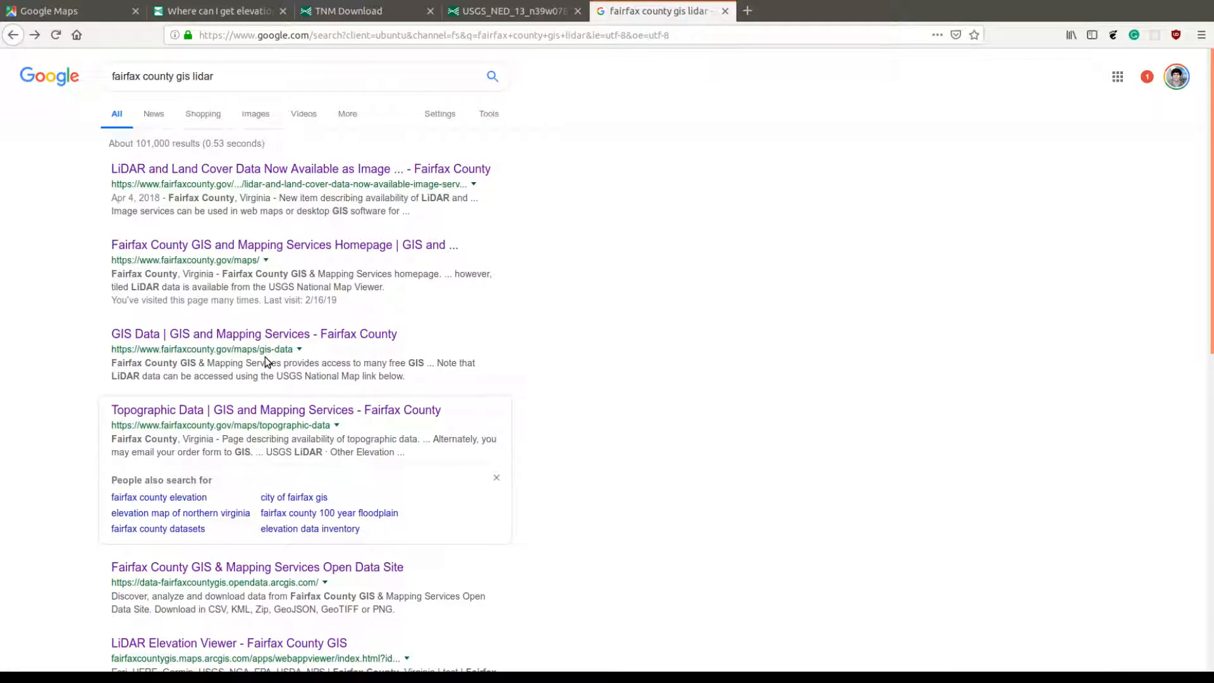
Step: Open Fairfax County's LiDAR Elevation Viewer, dismiss its About window and bring the Fairfax Farms houses near the creek into close view
{"action": "left_click", "coordinate": [248, 642]}
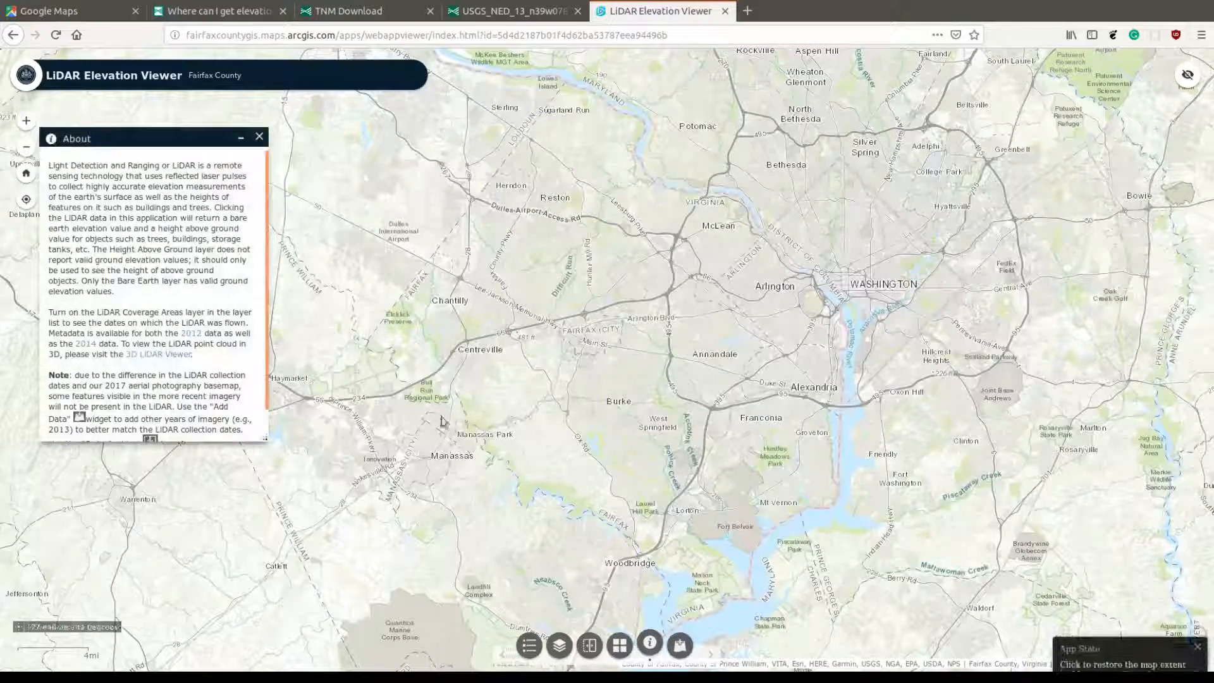
{"action": "left_click", "coordinate": [260, 137]}
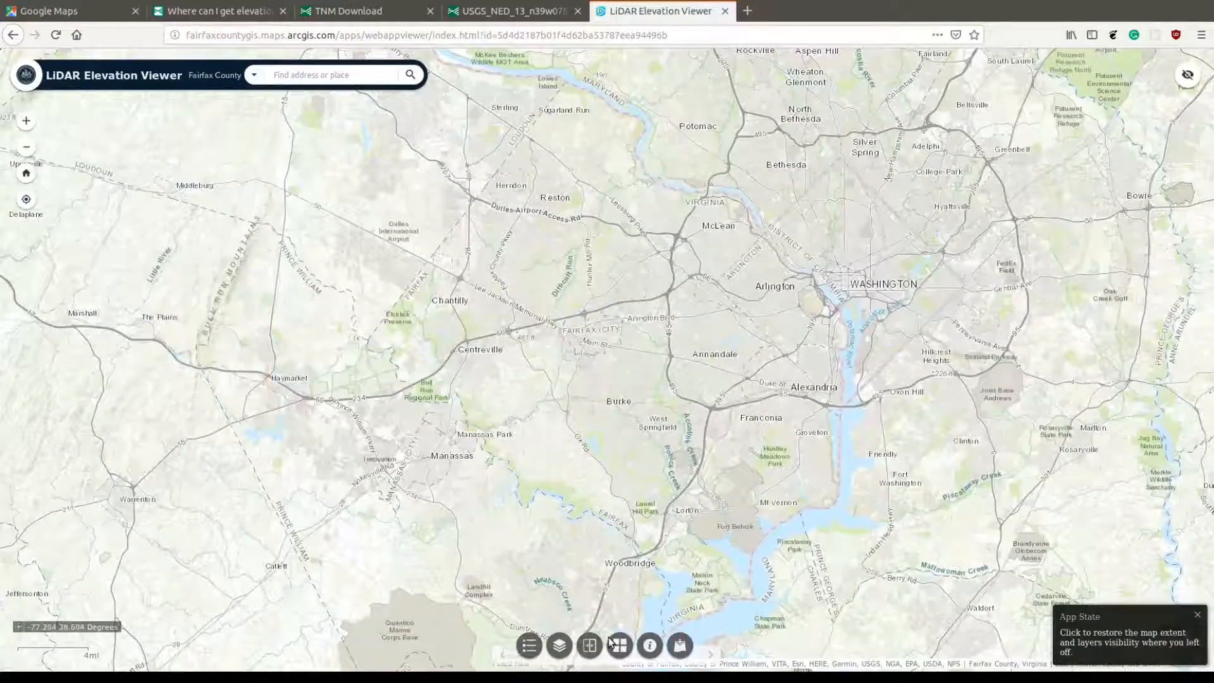
{"action": "scroll", "coordinate": [569, 407], "scroll_direction": "up", "scroll_amount": 3}
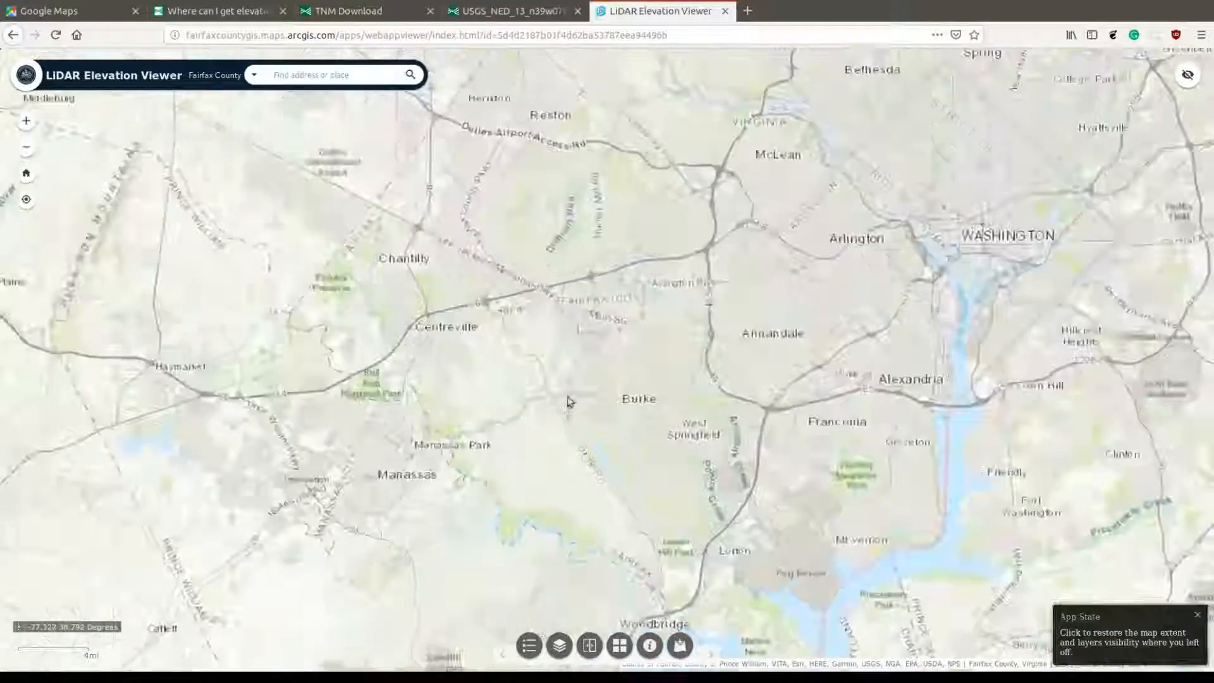
{"action": "scroll", "coordinate": [589, 369], "scroll_direction": "up", "scroll_amount": 2}
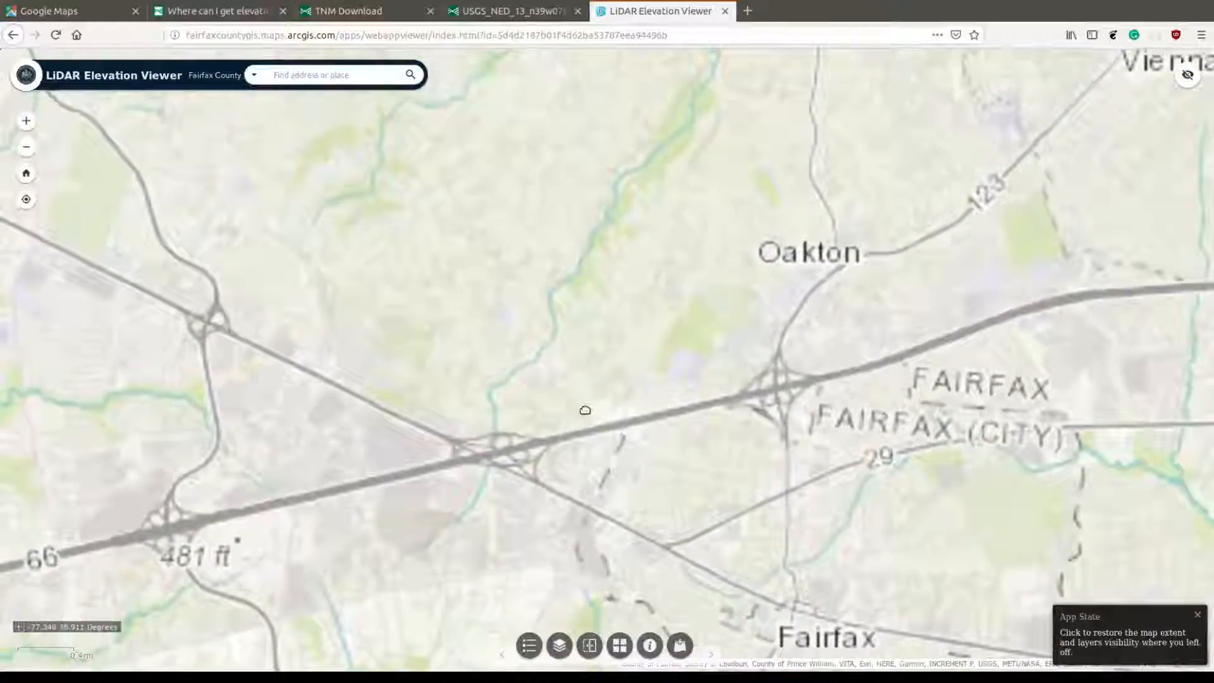
{"action": "scroll", "coordinate": [555, 456], "scroll_direction": "up", "scroll_amount": 1}
{"action": "scroll", "coordinate": [555, 454], "scroll_direction": "up", "scroll_amount": 3}
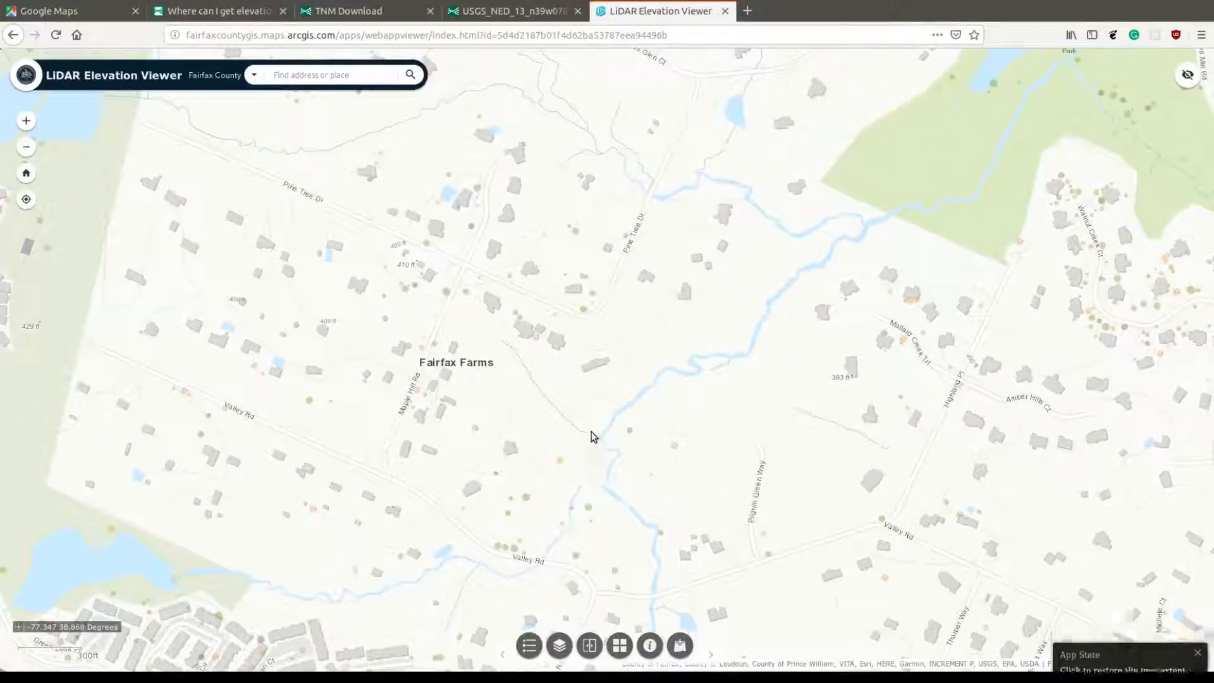
{"action": "scroll", "coordinate": [623, 297], "scroll_direction": "up", "scroll_amount": 1}
{"action": "scroll", "coordinate": [574, 466], "scroll_direction": "up", "scroll_amount": 1}
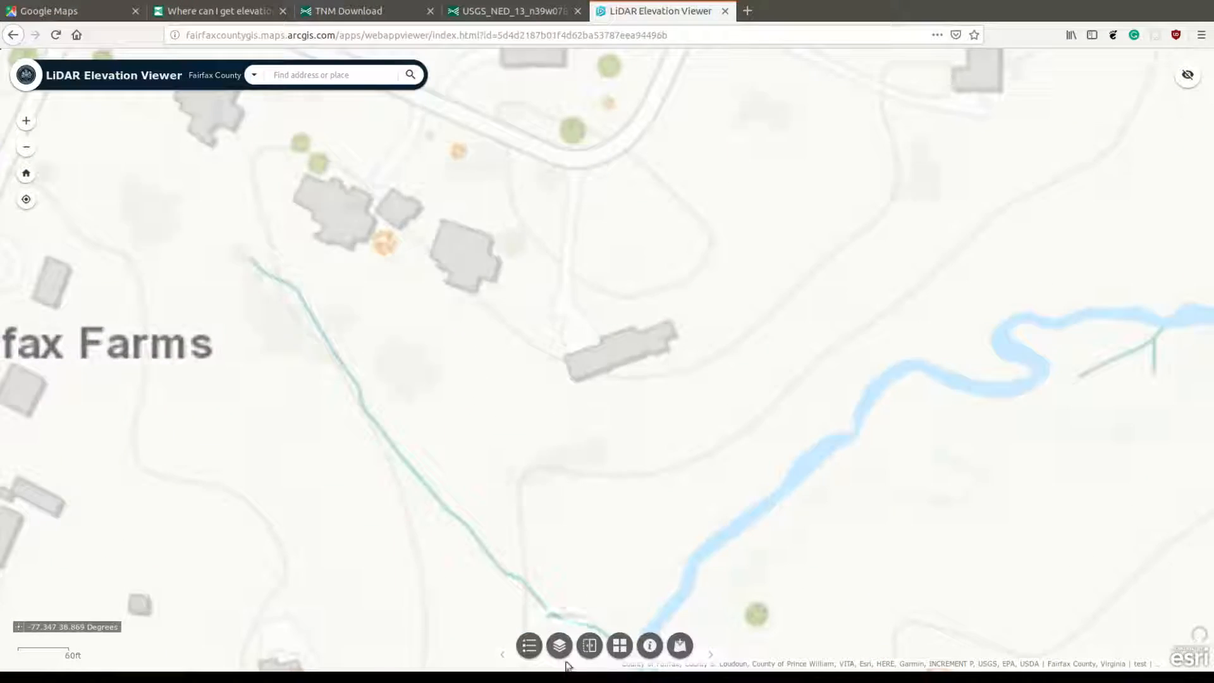
Step: Hide the road name, road centerline and parcel, Surface Model, Bare Earth and Height Above Ground layers
{"action": "left_click", "coordinate": [559, 645]}
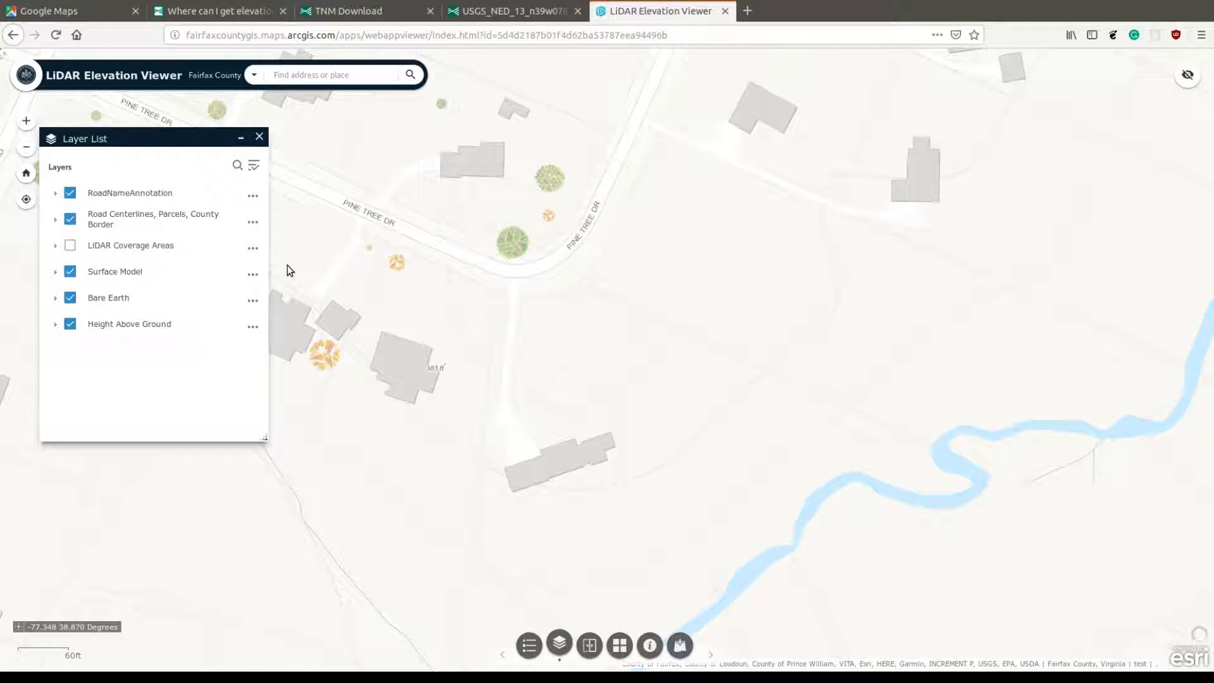
{"action": "left_click", "coordinate": [70, 219]}
{"action": "left_click", "coordinate": [70, 271]}
{"action": "left_click", "coordinate": [70, 298]}
{"action": "left_click", "coordinate": [70, 325]}
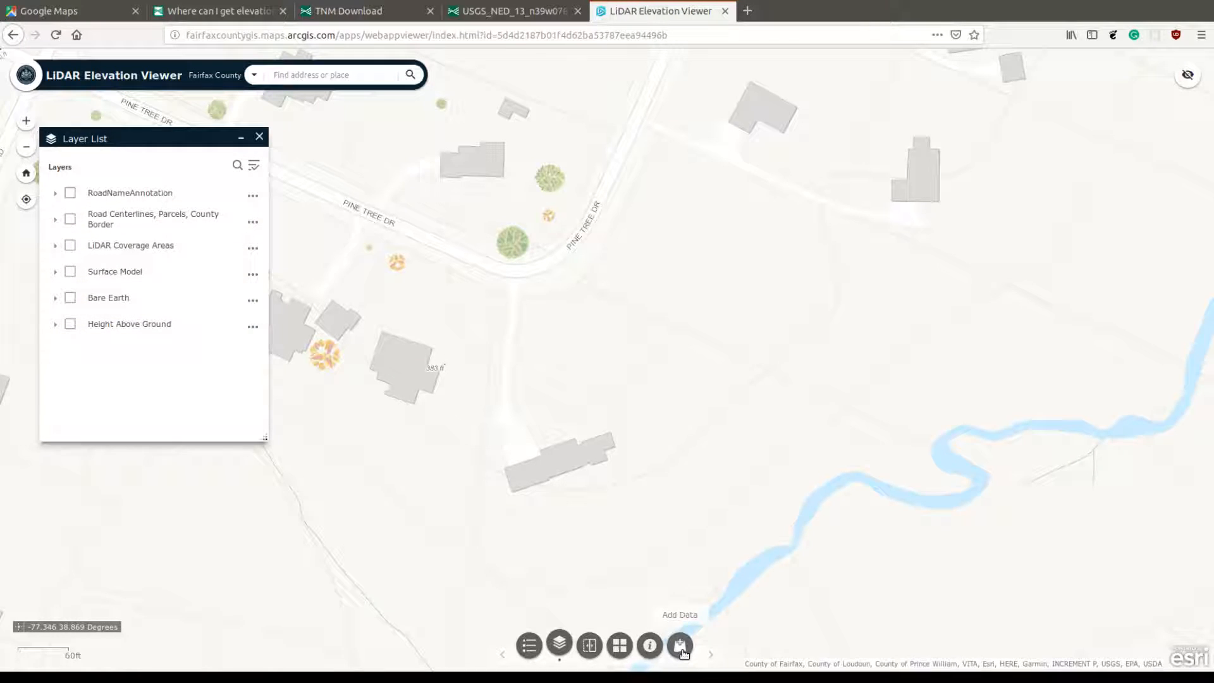
Step: Search the curated data for "parcels" and add Fairfax County's Parcels layer to the map
{"action": "left_click", "coordinate": [680, 645]}
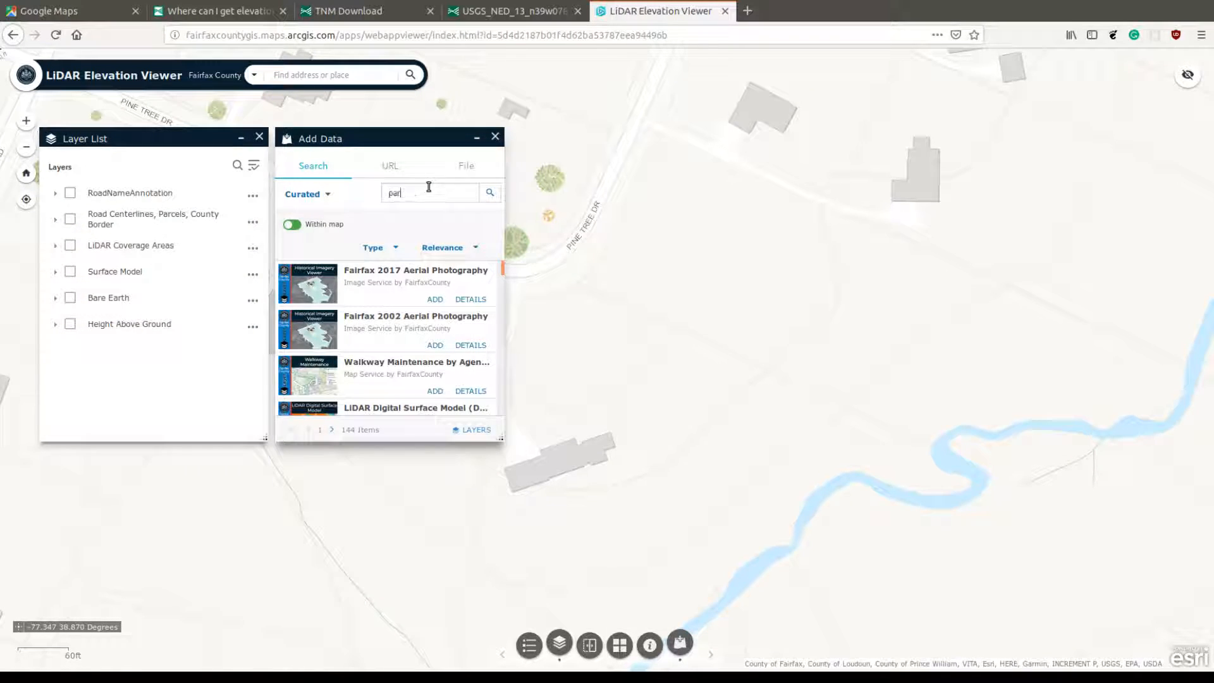
{"action": "left_click", "coordinate": [490, 193]}
{"action": "left_click", "coordinate": [435, 299]}
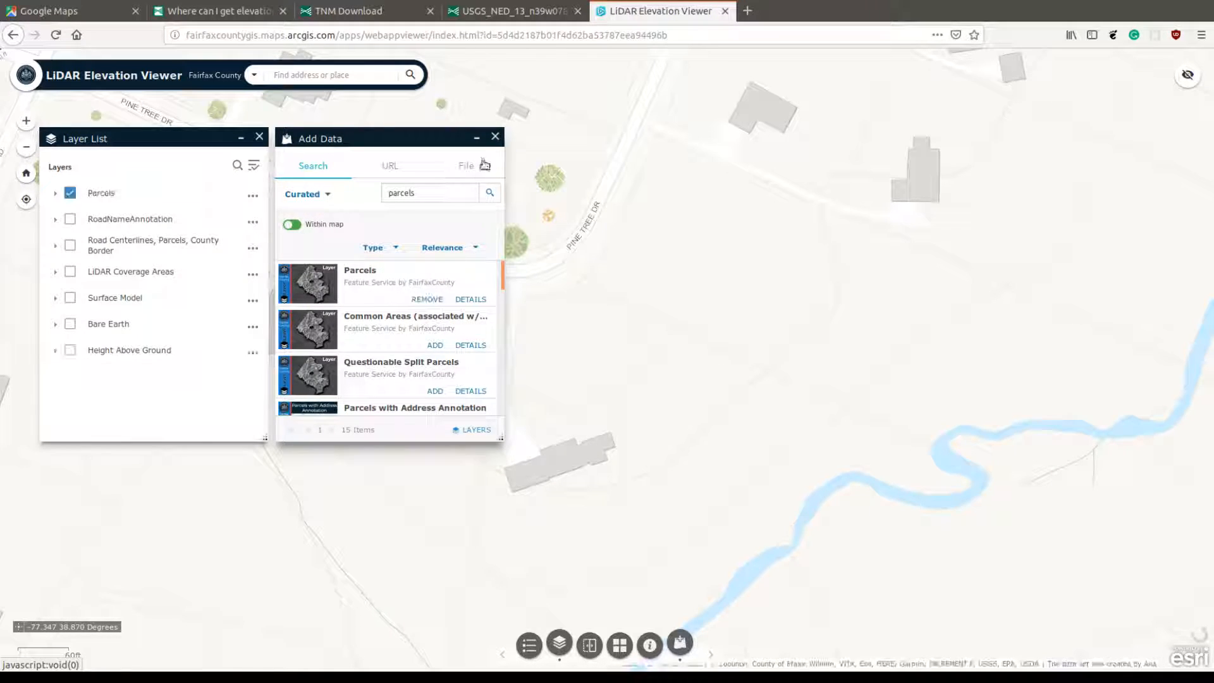
{"action": "left_click", "coordinate": [495, 137]}
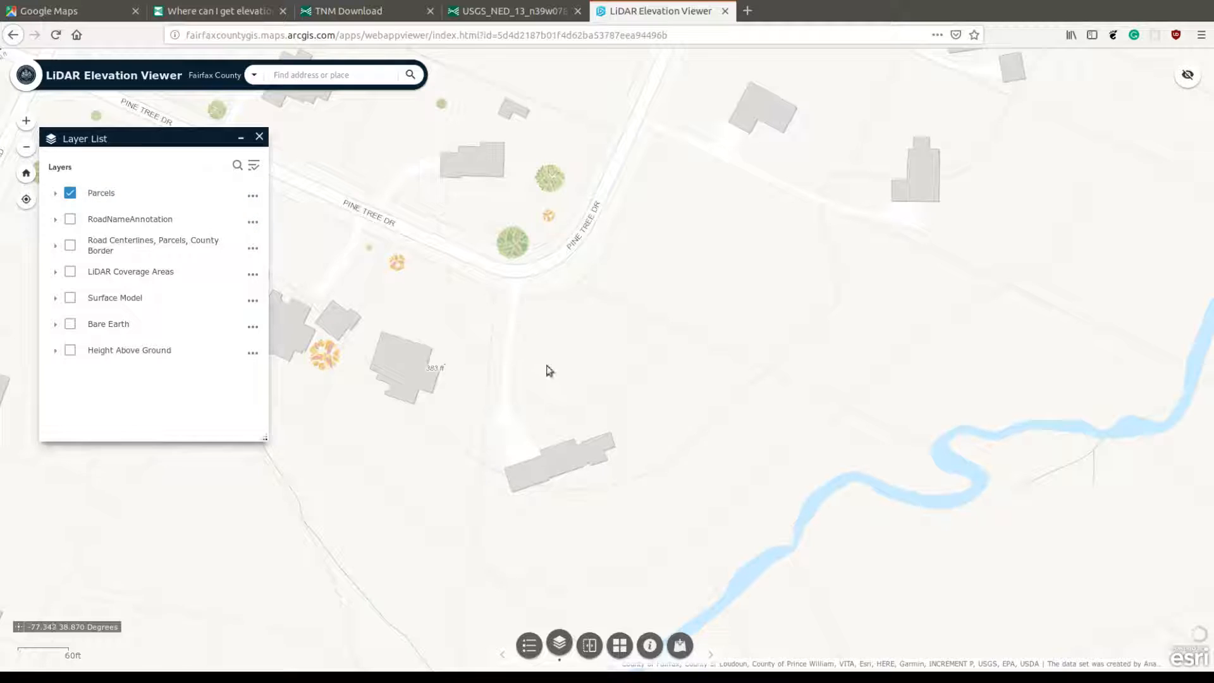
{"action": "left_click_drag", "start_coordinate": [573, 488], "coordinate": [575, 436]}
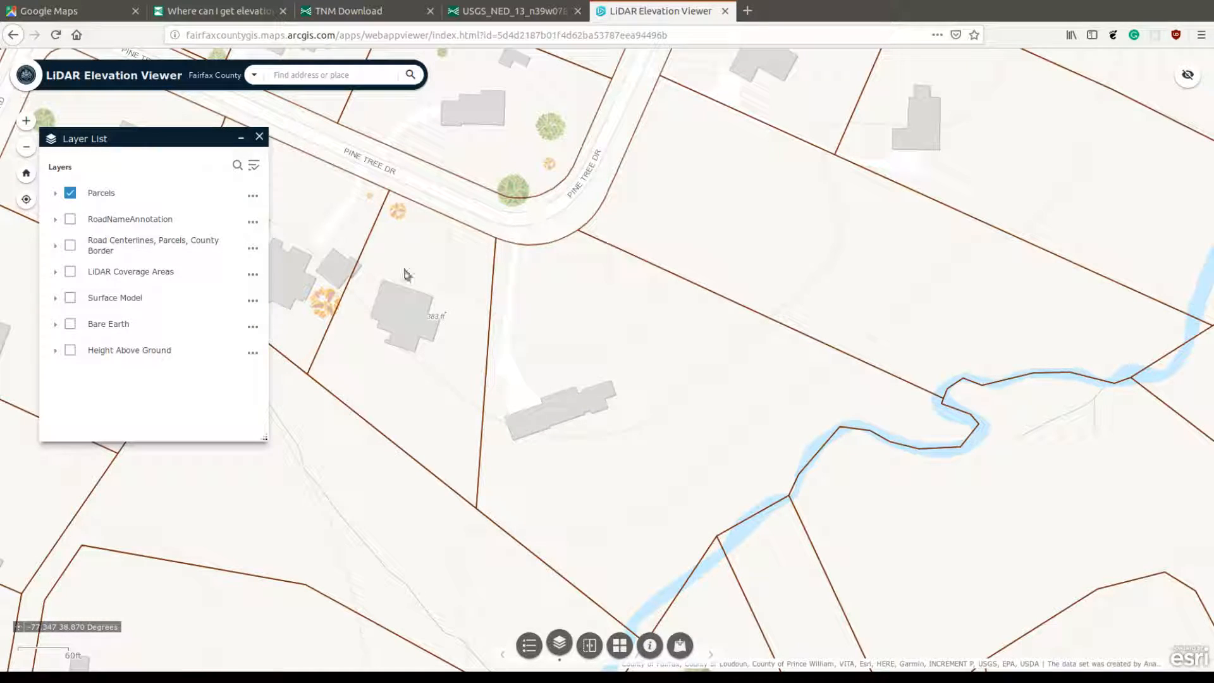
Step: Search the curated data for "roads" and add the Transportation and Roadway Centerlines layers to the map
{"action": "left_click", "coordinate": [678, 644]}
{"action": "double_click", "coordinate": [451, 193]}
{"action": "type", "text": "fi"}
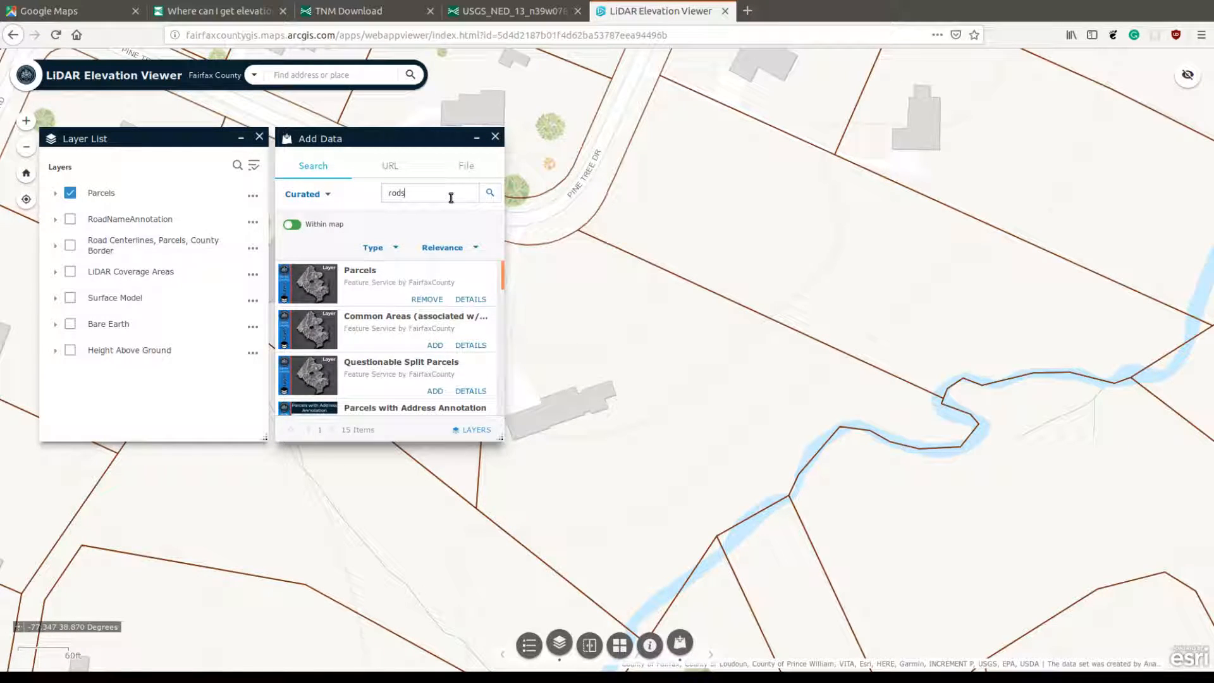
{"action": "key", "text": "BackSpace"}
{"action": "type", "text": "ads"}
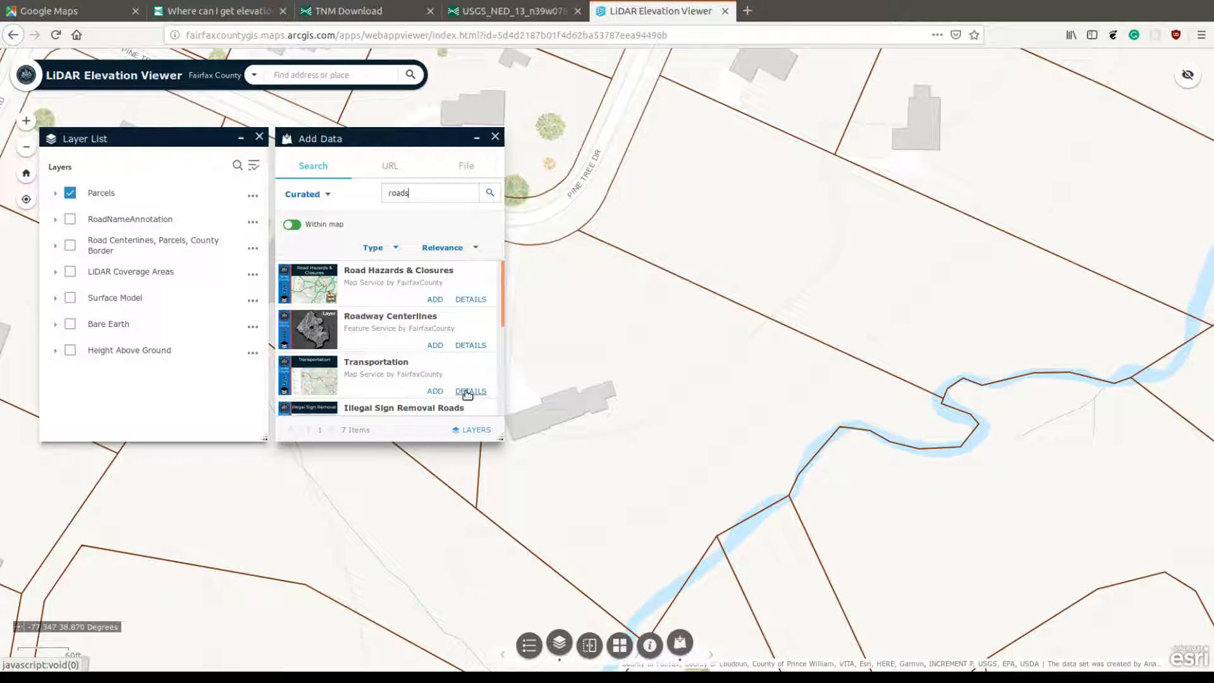
{"action": "mouse_move", "coordinate": [502, 310]}
{"action": "left_mouse_down"}
{"action": "mouse_move", "coordinate": [501, 382]}
{"action": "mouse_move", "coordinate": [497, 300]}
{"action": "mouse_move", "coordinate": [496, 316]}
{"action": "left_mouse_up"}
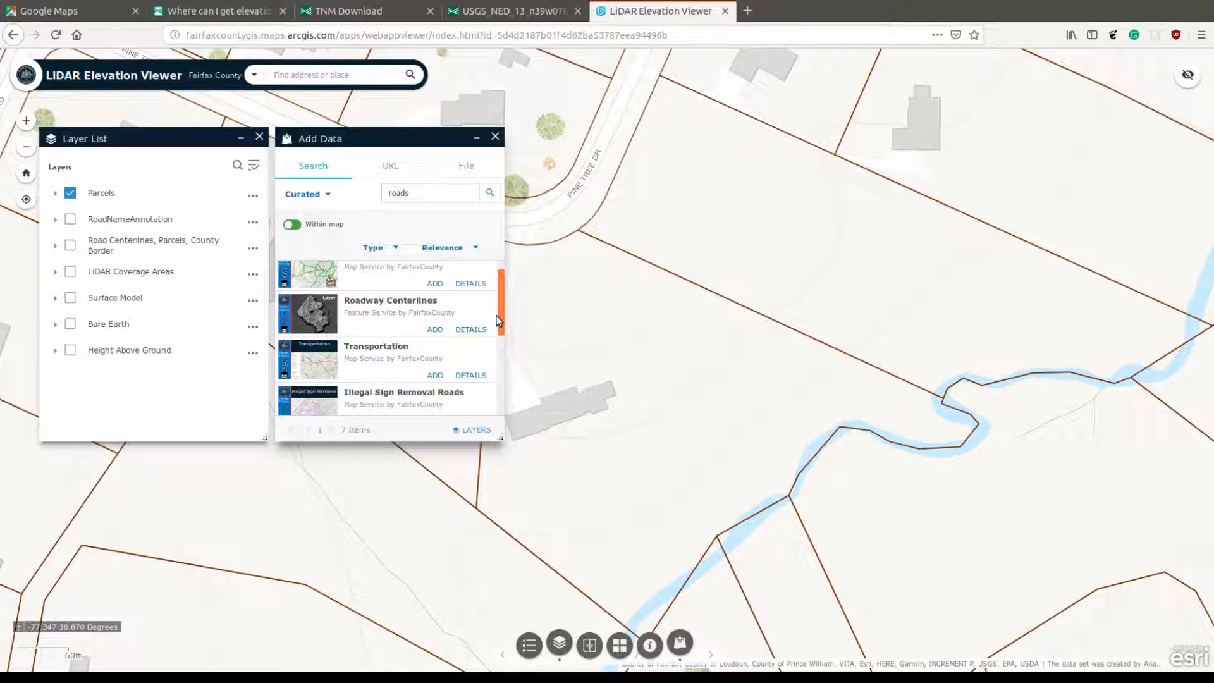
{"action": "left_click", "coordinate": [434, 375]}
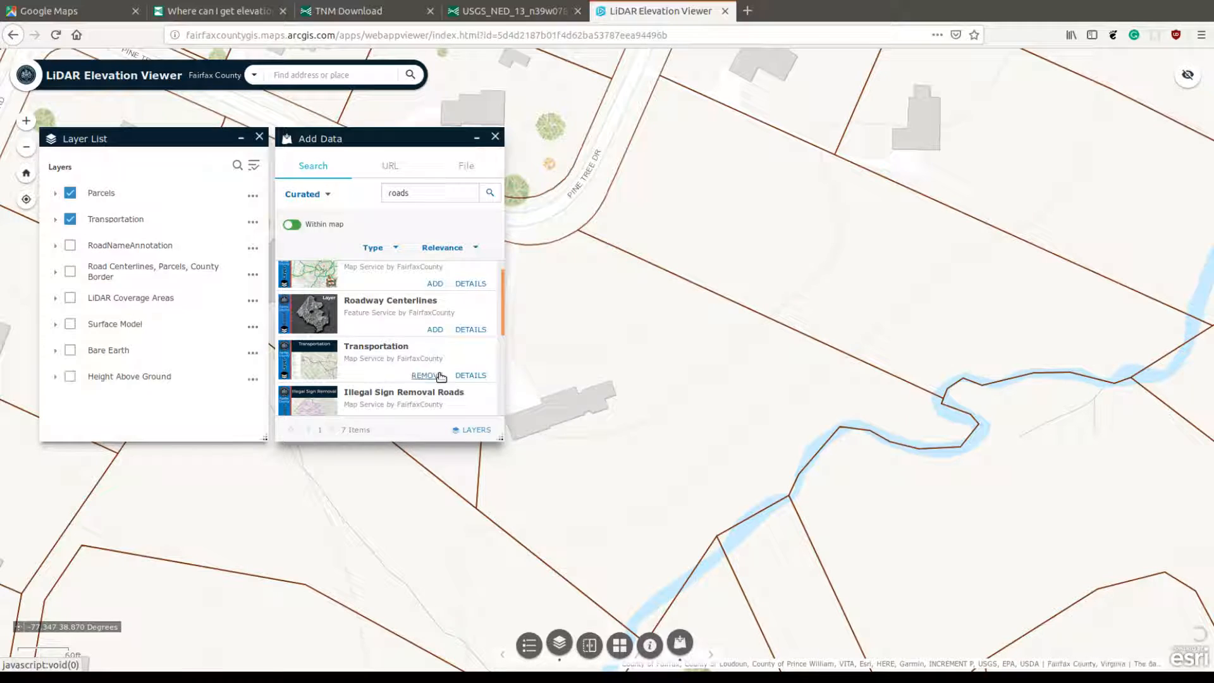
{"action": "left_click", "coordinate": [437, 329]}
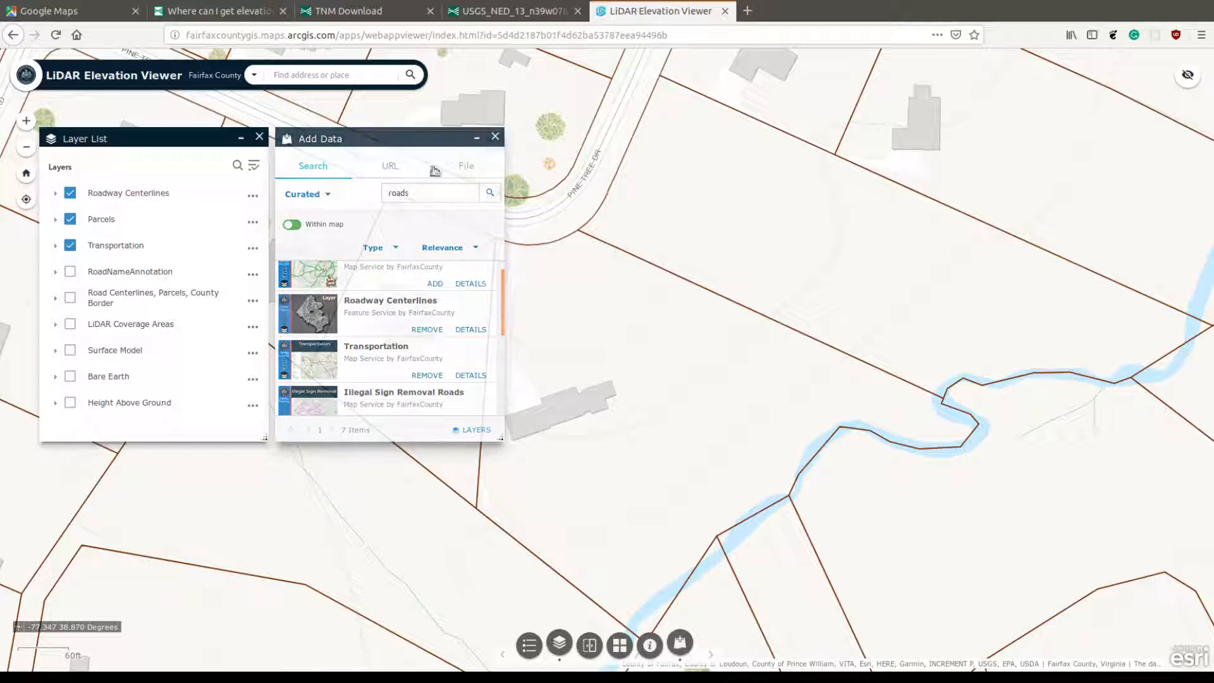
{"action": "left_click", "coordinate": [495, 136]}
Step: Turn off the Rail sublayer of Transportation and turn on its Edge of Pavement sublayer
{"action": "left_click", "coordinate": [54, 220]}
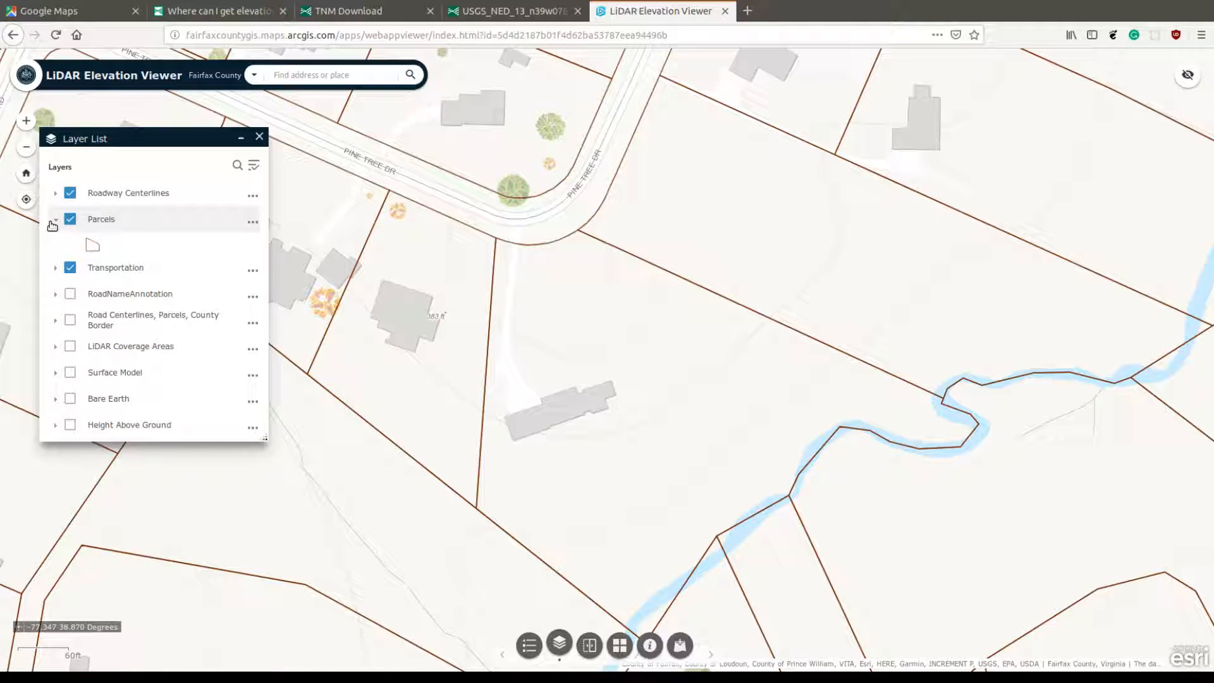
{"action": "left_click", "coordinate": [55, 219]}
{"action": "left_click", "coordinate": [56, 245]}
{"action": "scroll", "coordinate": [199, 345], "scroll_direction": "down", "scroll_amount": 3}
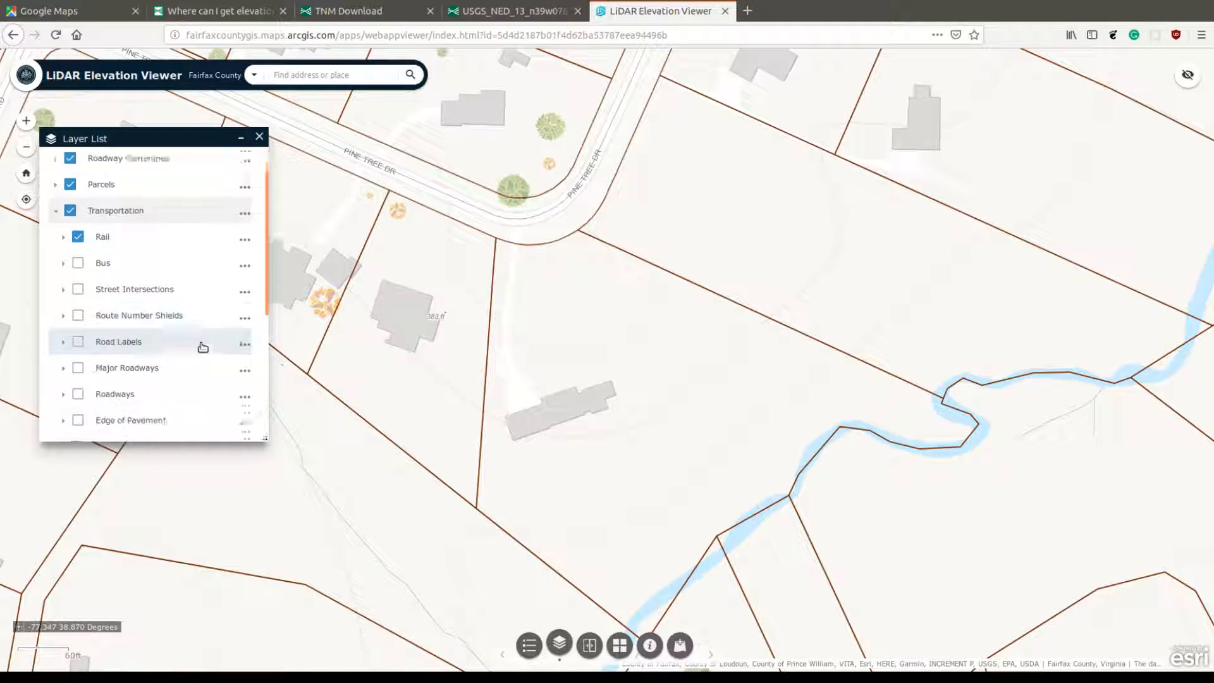
{"action": "scroll", "coordinate": [199, 346], "scroll_direction": "up", "scroll_amount": 2}
{"action": "left_click", "coordinate": [78, 240]}
{"action": "scroll", "coordinate": [211, 327], "scroll_direction": "down", "scroll_amount": 4}
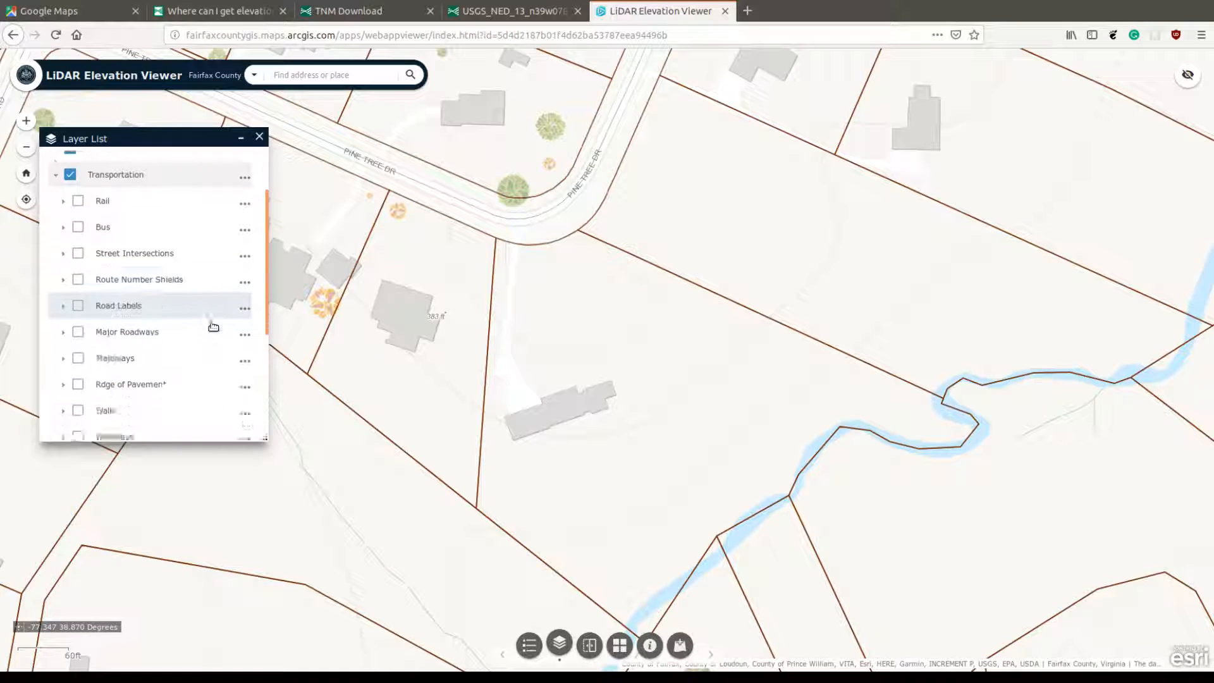
{"action": "scroll", "coordinate": [128, 327], "scroll_direction": "up", "scroll_amount": 1}
{"action": "left_click", "coordinate": [79, 330]}
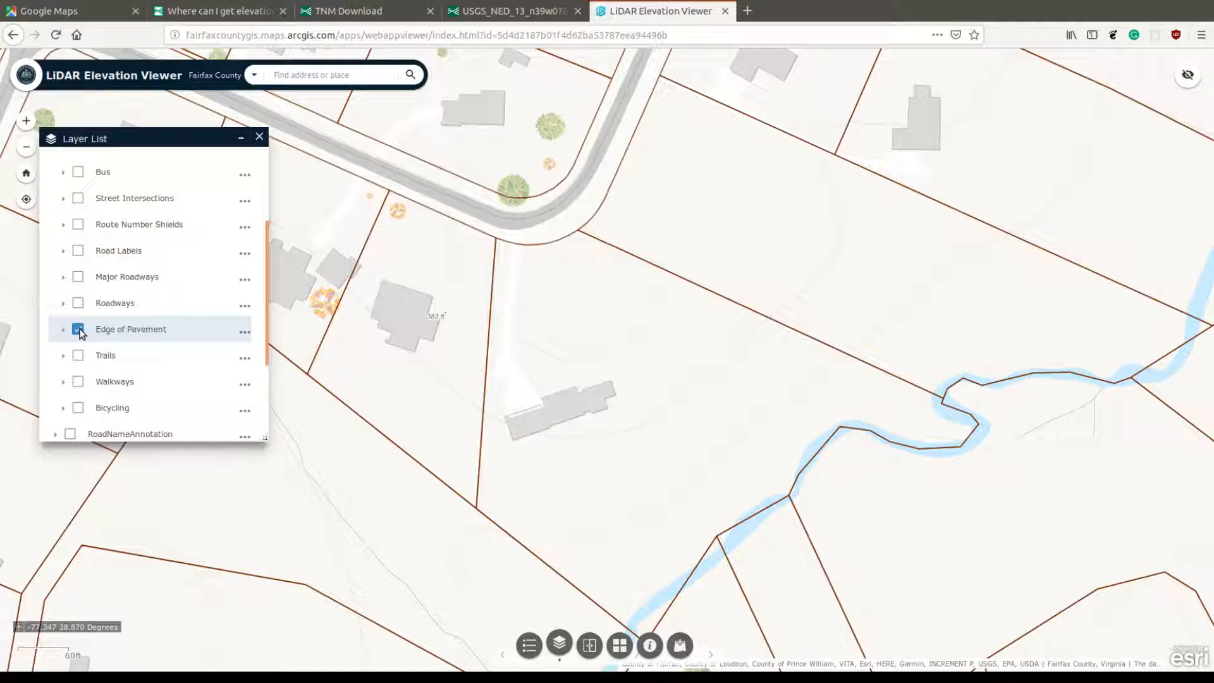
{"action": "scroll", "coordinate": [152, 294], "scroll_direction": "up", "scroll_amount": 1}
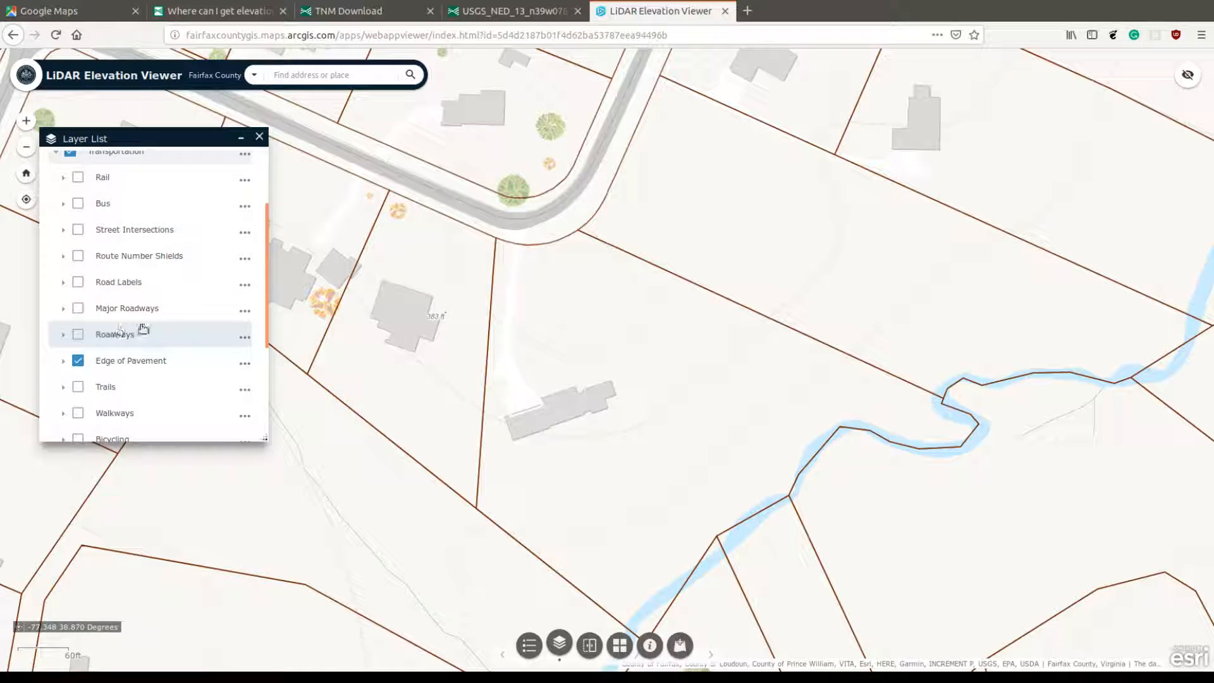
{"action": "left_click", "coordinate": [78, 336]}
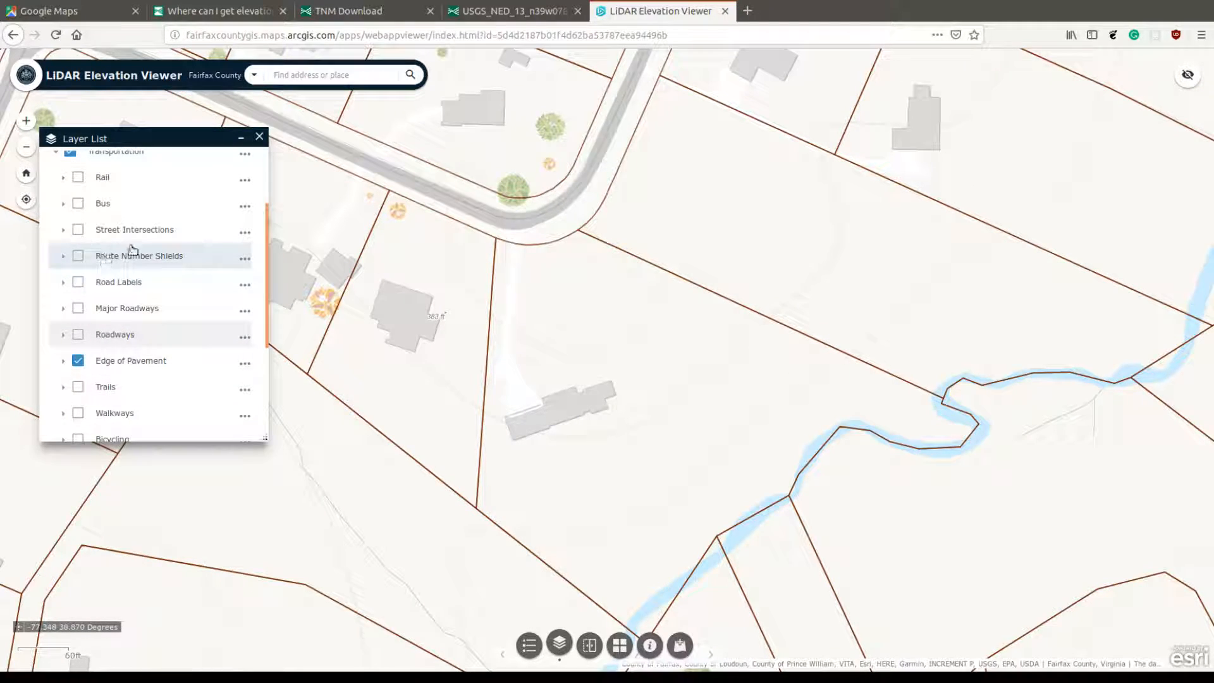
Step: Toggle the Parcels layer off and on again, and collapse the Transportation sublayers
{"action": "scroll", "coordinate": [95, 247], "scroll_direction": "up", "scroll_amount": 3}
{"action": "left_click", "coordinate": [71, 220]}
{"action": "left_click", "coordinate": [71, 220]}
{"action": "left_click", "coordinate": [55, 245]}
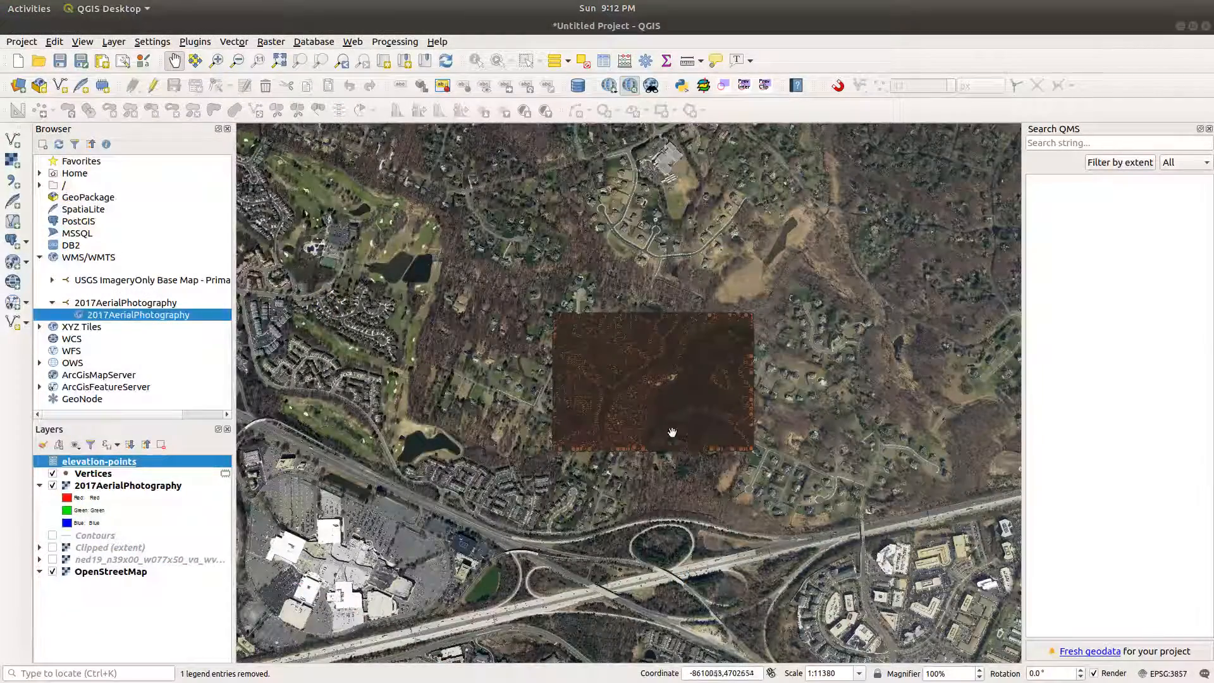
Step: Switch to QGIS, view the elevation points over the aerial imagery, and collapse the 2017AerialPhotography layer's legend
{"action": "scroll", "coordinate": [629, 547], "scroll_direction": "up", "scroll_amount": 2}
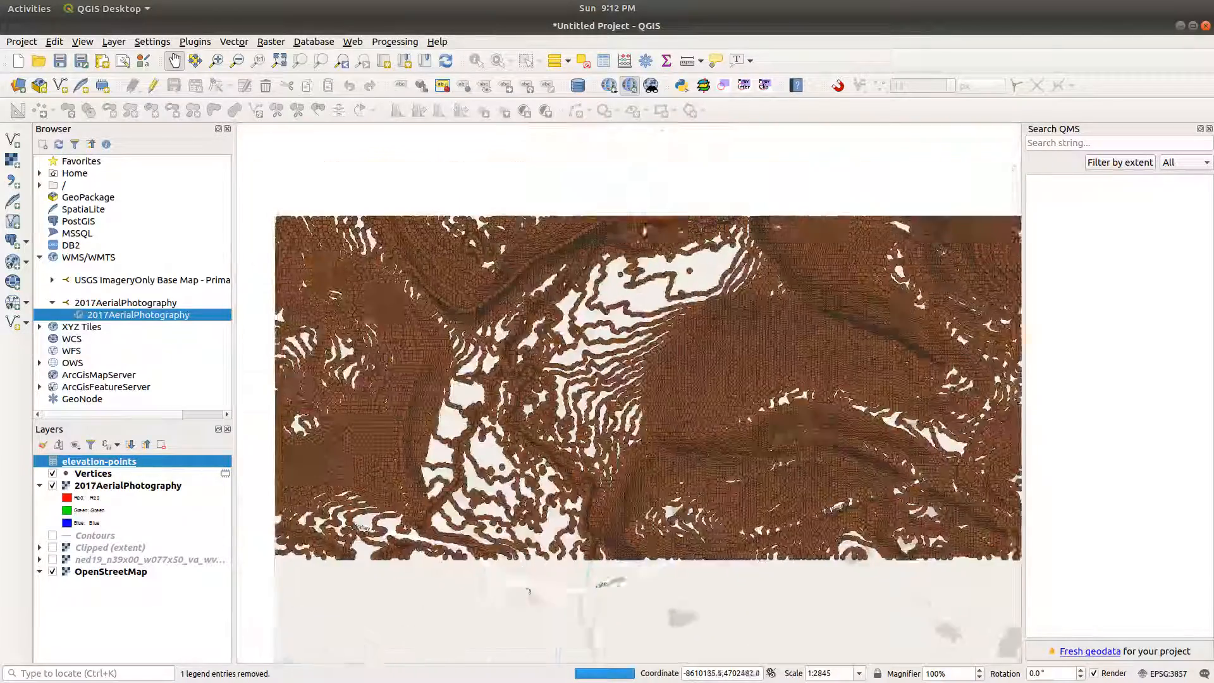
{"action": "scroll", "coordinate": [531, 572], "scroll_direction": "down", "scroll_amount": 1}
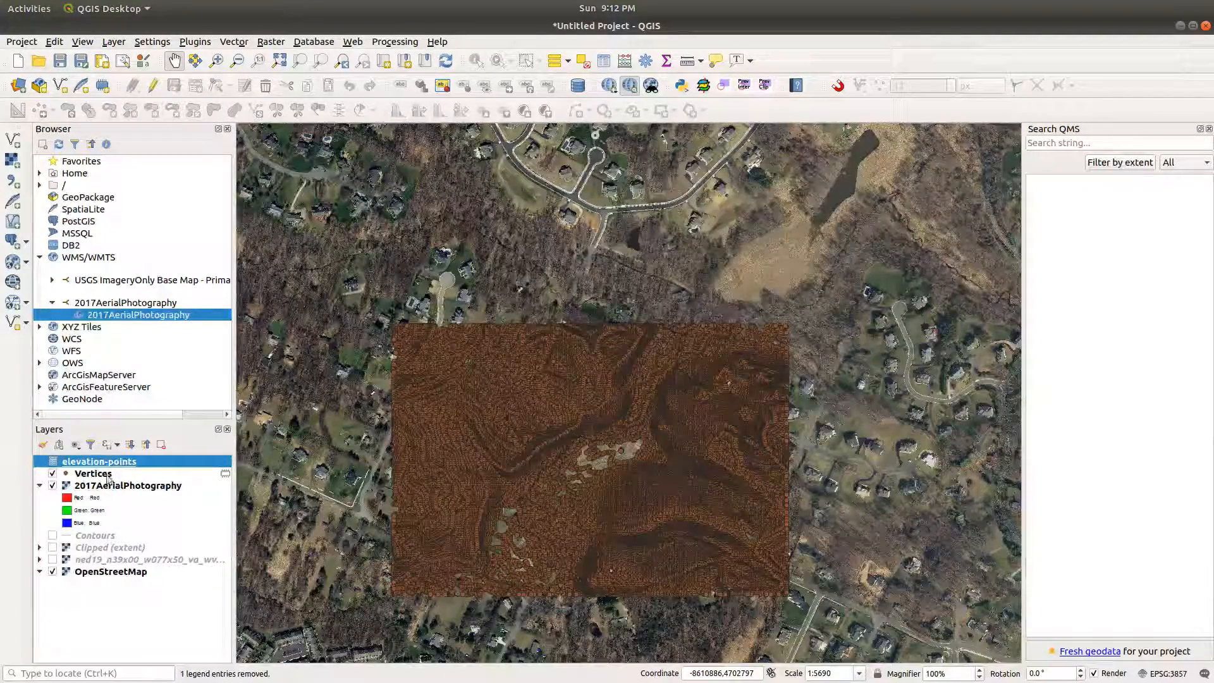
{"action": "left_click", "coordinate": [39, 486]}
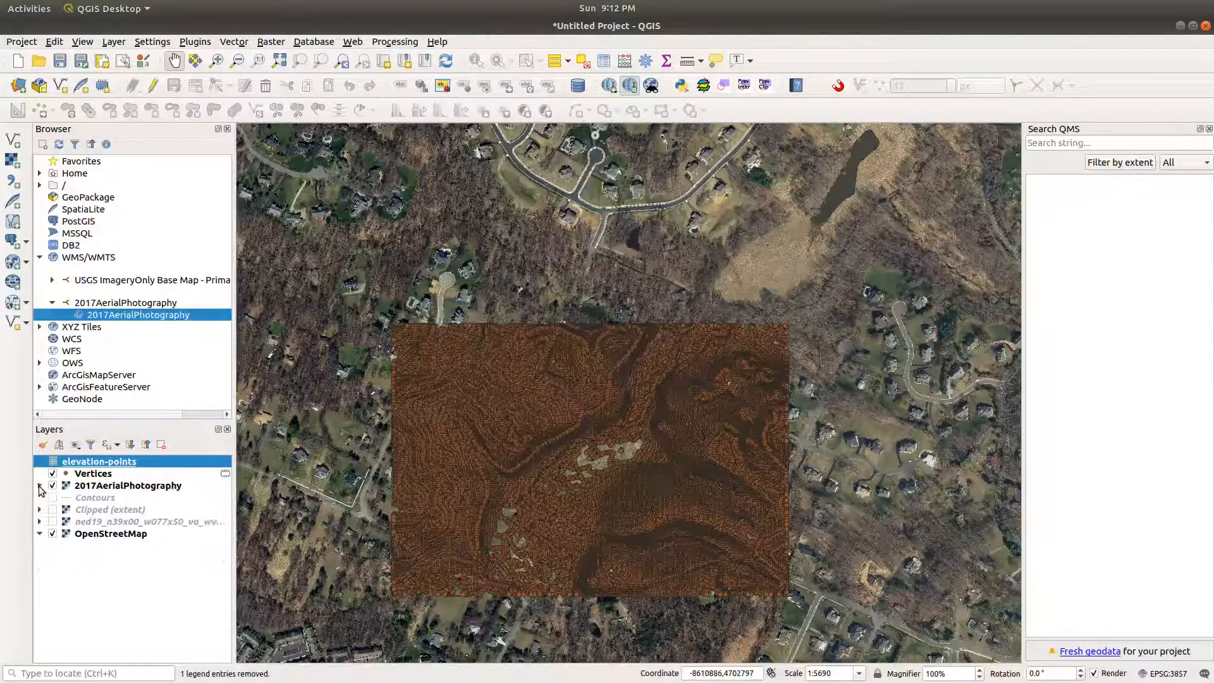
Step: Hide the Vertices layer and show the property on the 2017AerialPhotography imagery
{"action": "left_click", "coordinate": [52, 486]}
{"action": "left_click", "coordinate": [53, 473]}
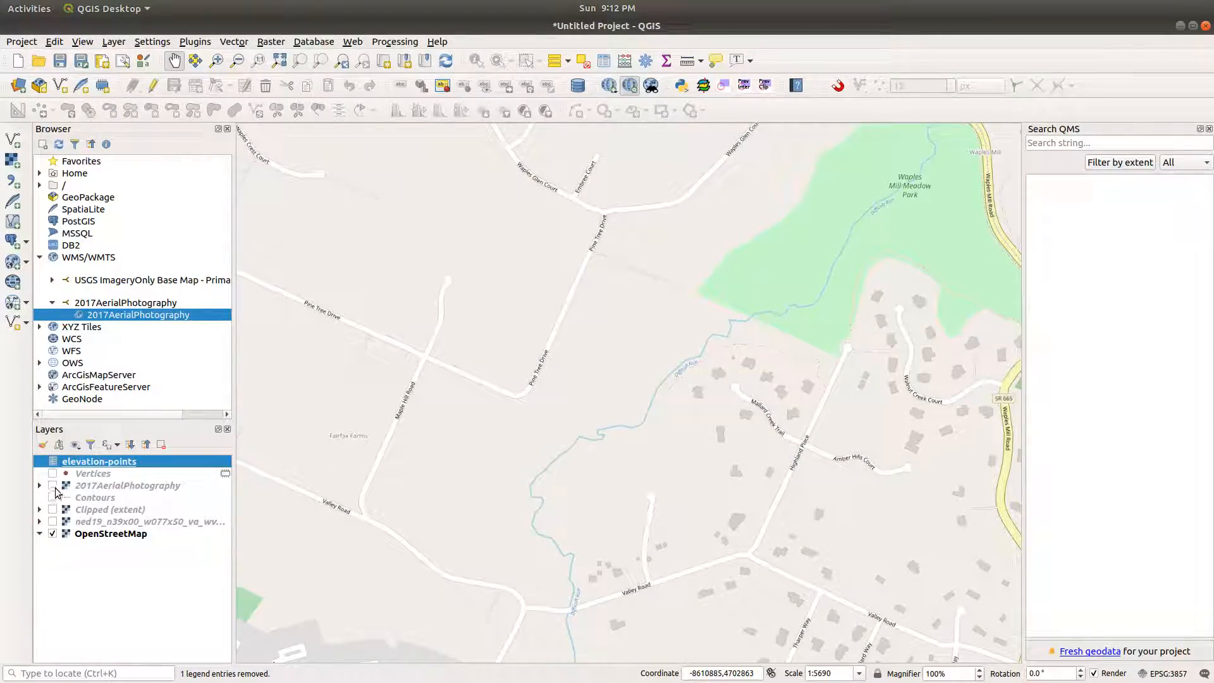
{"action": "left_click", "coordinate": [53, 486]}
{"action": "scroll", "coordinate": [556, 479], "scroll_direction": "up", "scroll_amount": 1}
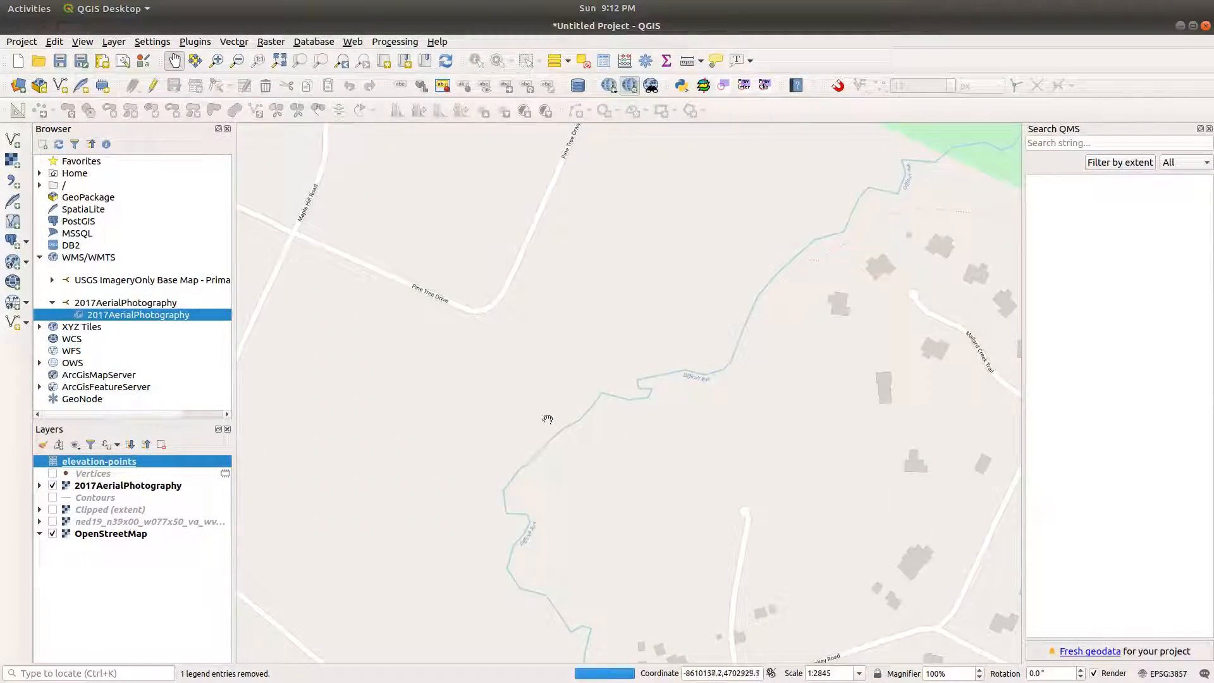
{"action": "scroll", "coordinate": [553, 395], "scroll_direction": "up", "scroll_amount": 1}
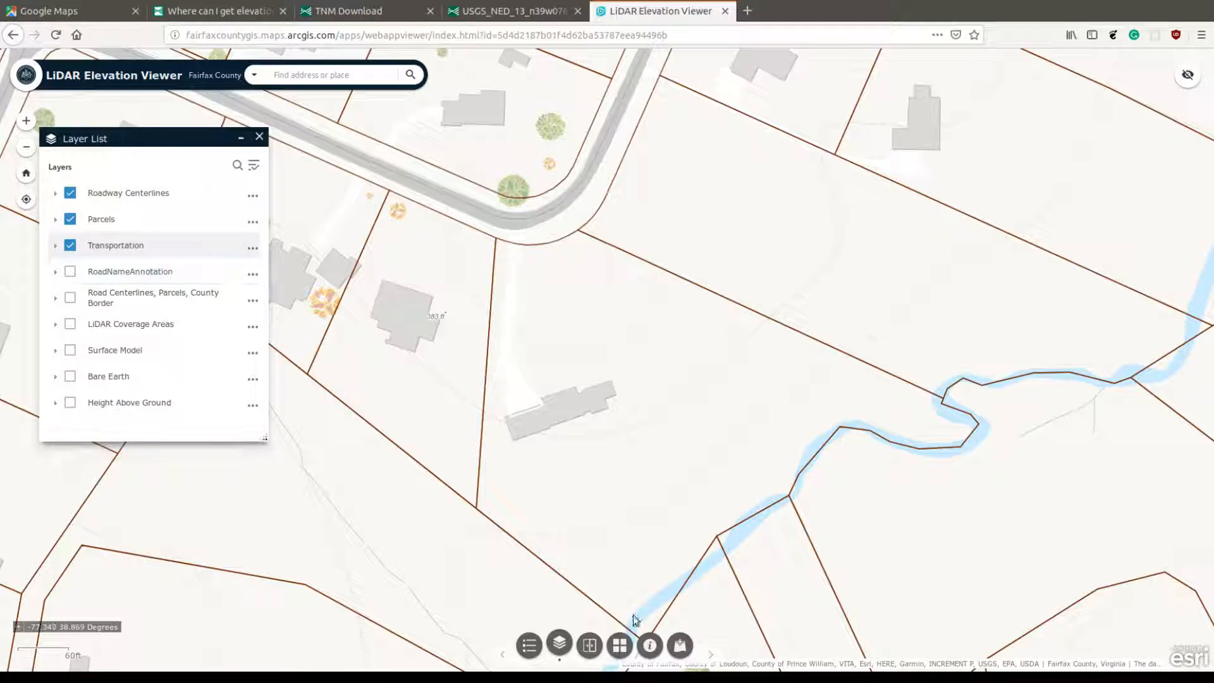
Step: Switch to the LiDAR Elevation Viewer and open the details page of Roadway Centerlines from the curated "roads" results
{"action": "left_click", "coordinate": [681, 645]}
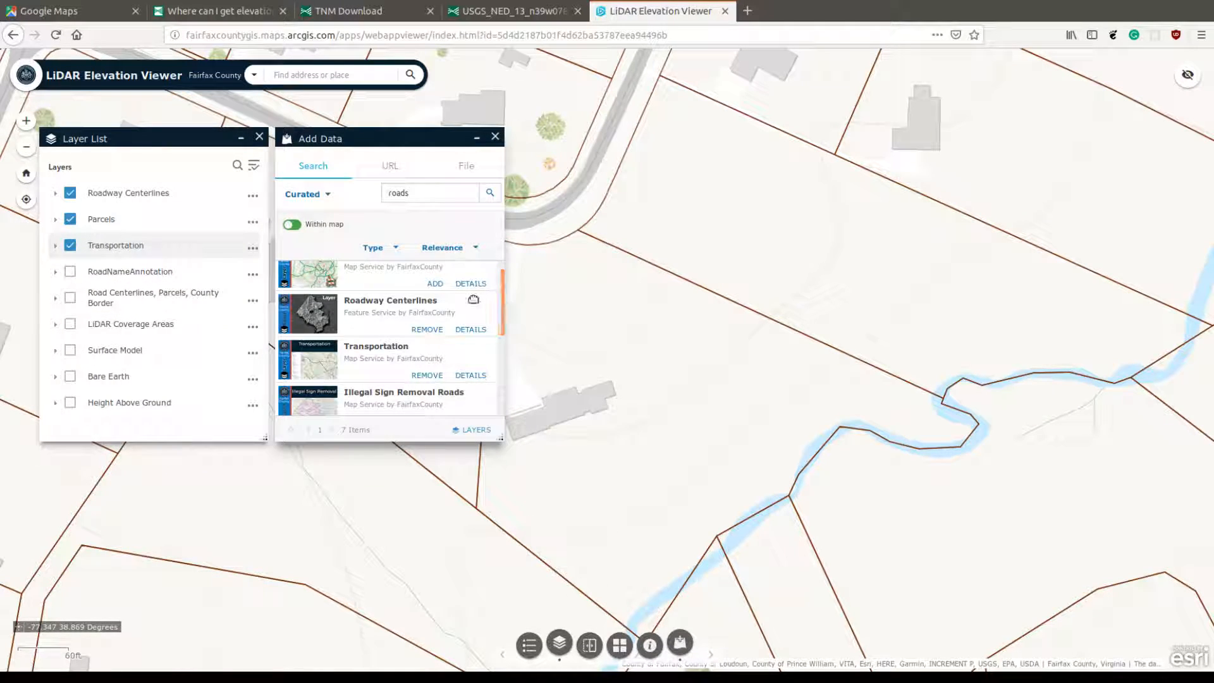
{"action": "scroll", "coordinate": [433, 338], "scroll_direction": "up", "scroll_amount": 1}
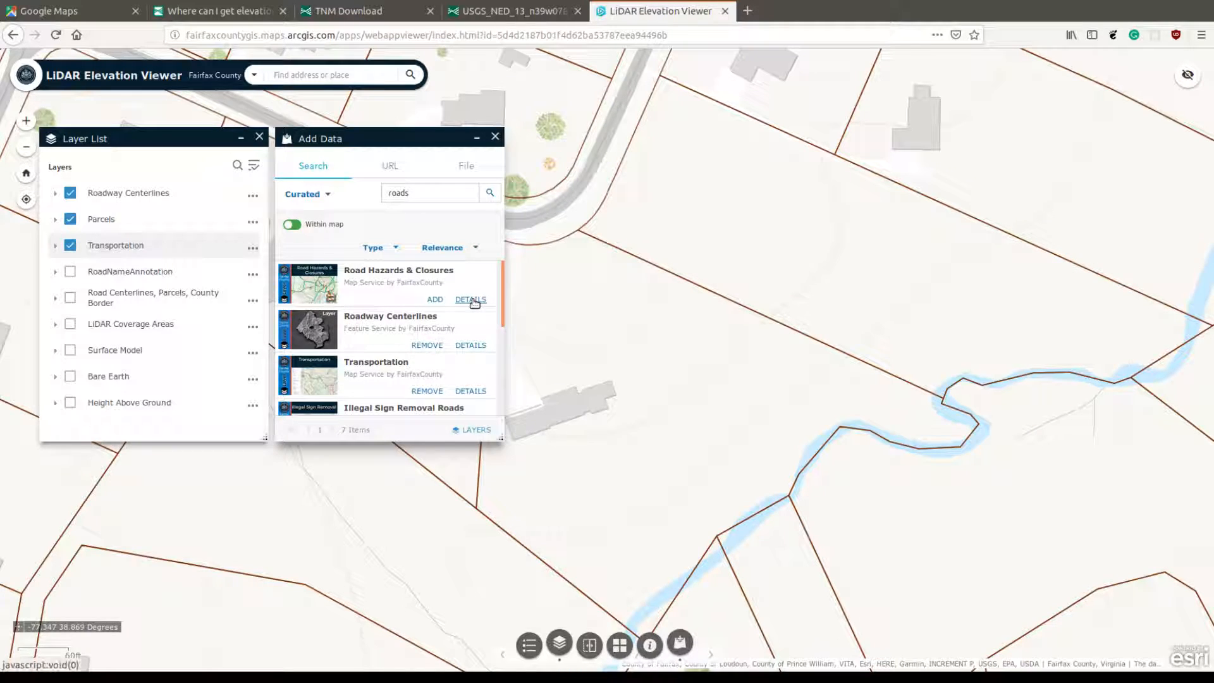
{"action": "left_click", "coordinate": [471, 345]}
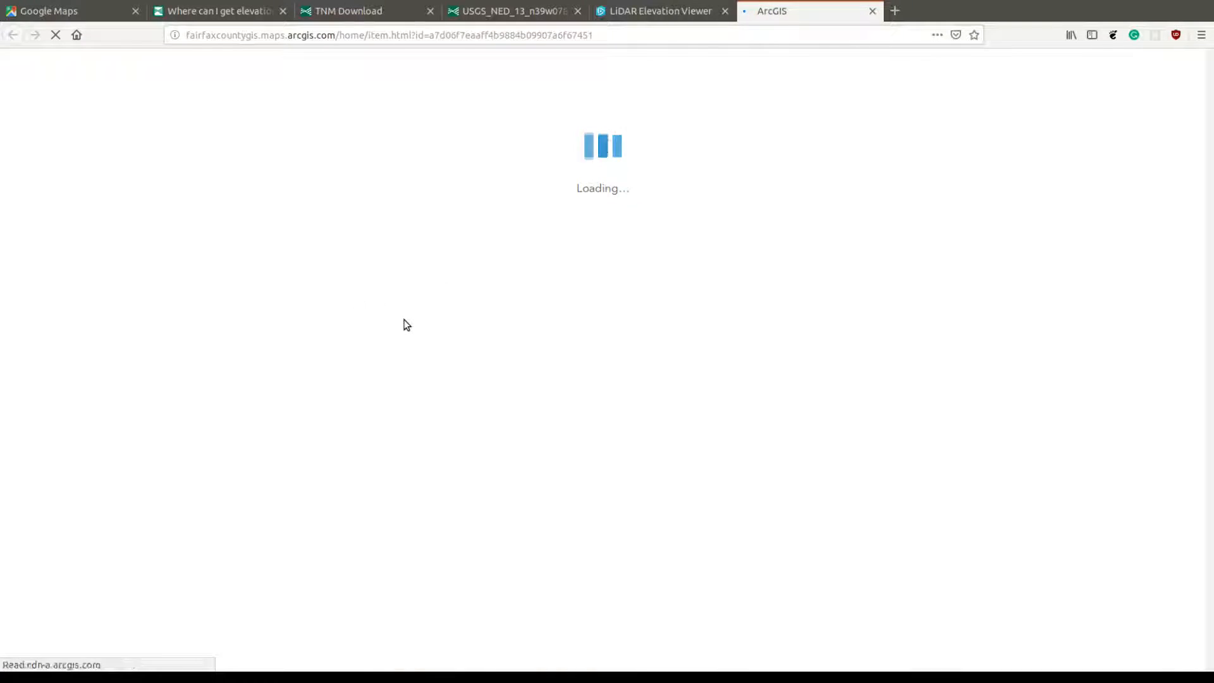
{"action": "scroll", "coordinate": [613, 425], "scroll_direction": "down", "scroll_amount": 3}
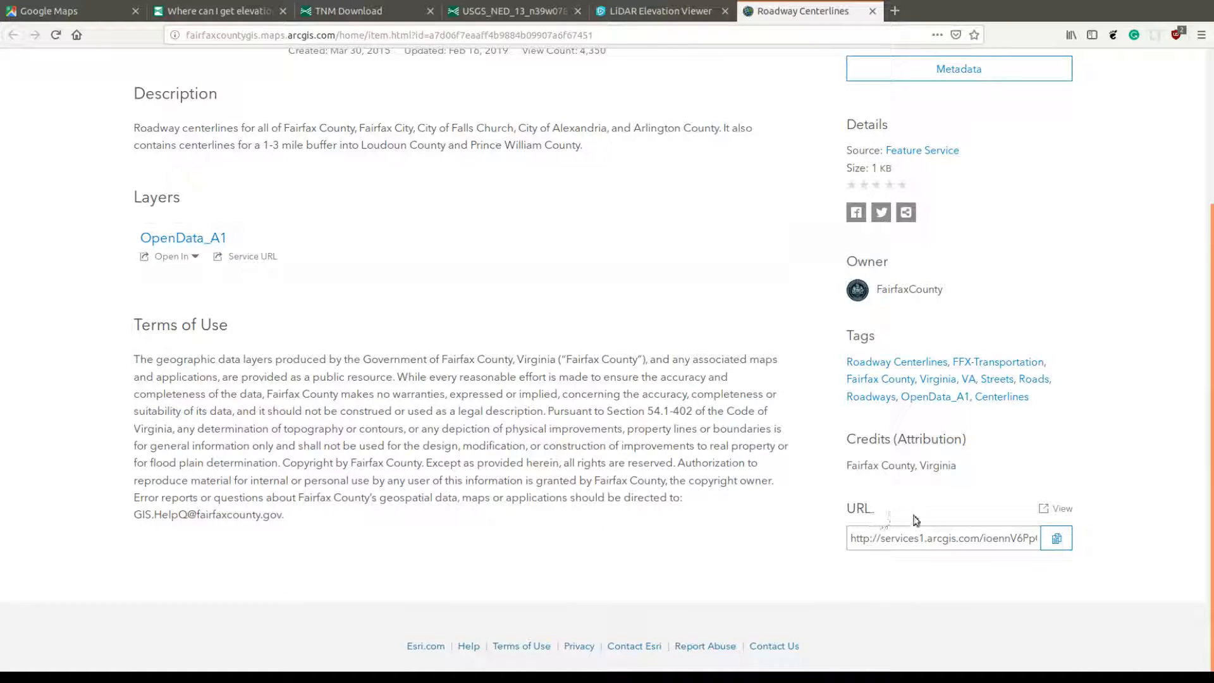
{"action": "scroll", "coordinate": [967, 525], "scroll_direction": "up", "scroll_amount": 3}
{"action": "scroll", "coordinate": [989, 535], "scroll_direction": "down", "scroll_amount": 3}
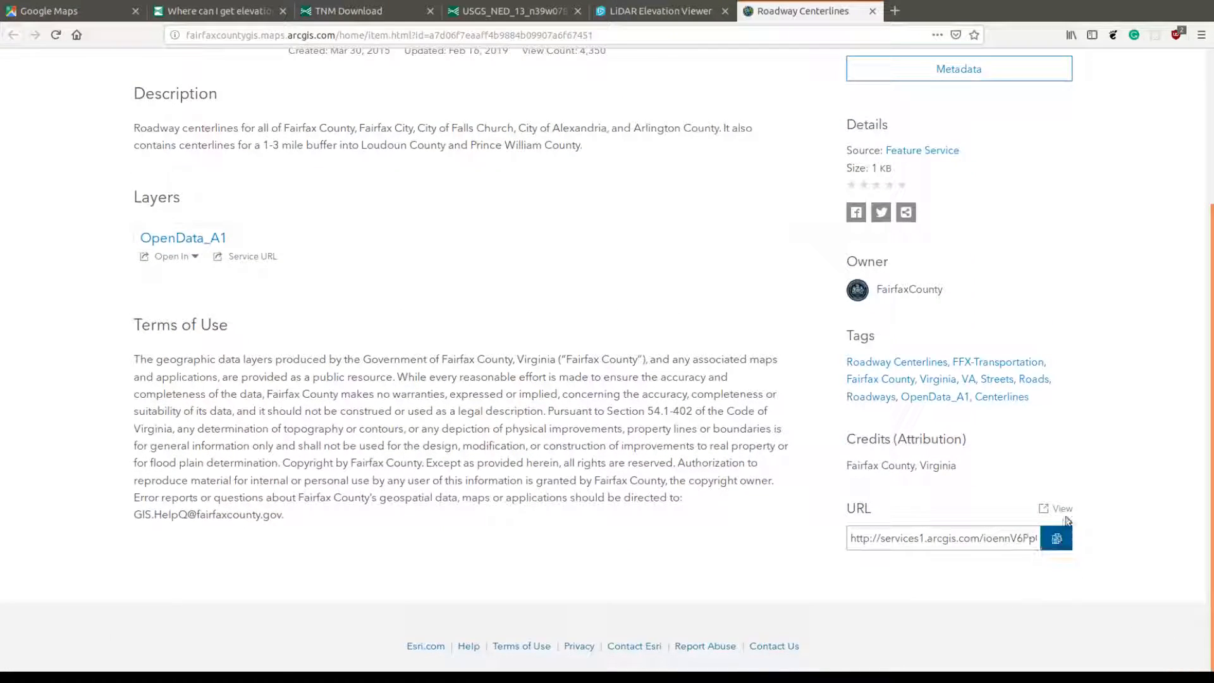
Step: Open the REST service page of Roadway Centerlines, mark its Feature Layer type and select the page's URL
{"action": "left_click", "coordinate": [1060, 509]}
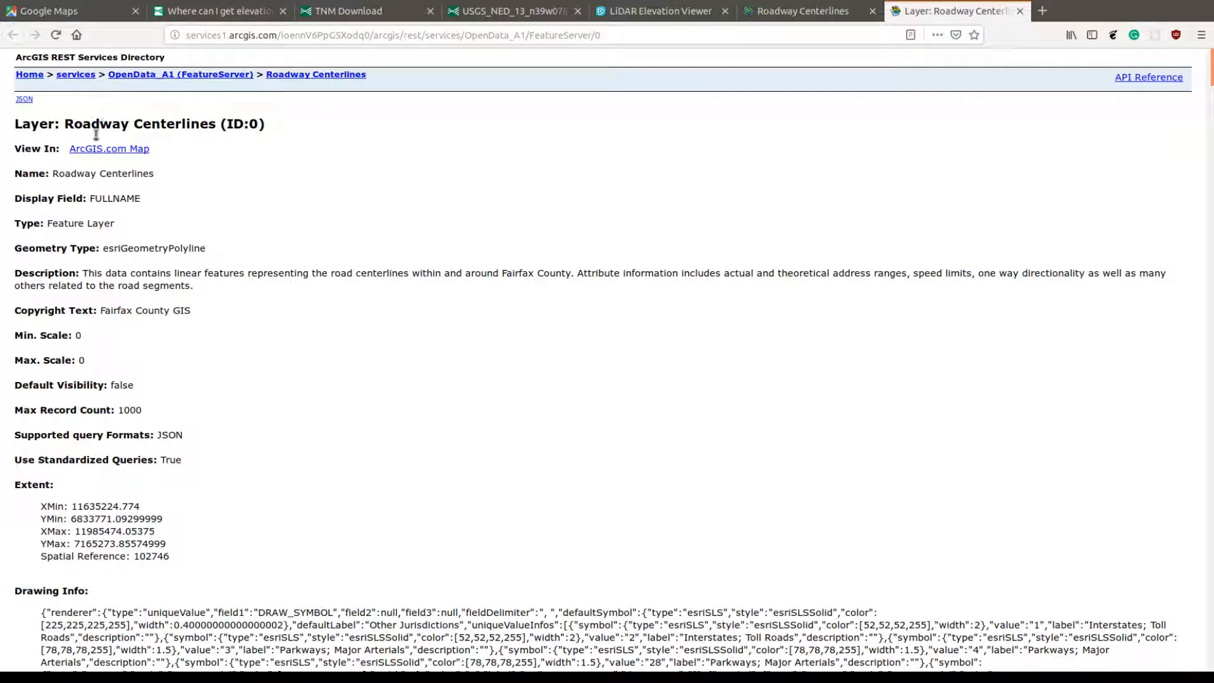
{"action": "left_click_drag", "start_coordinate": [46, 224], "coordinate": [125, 234]}
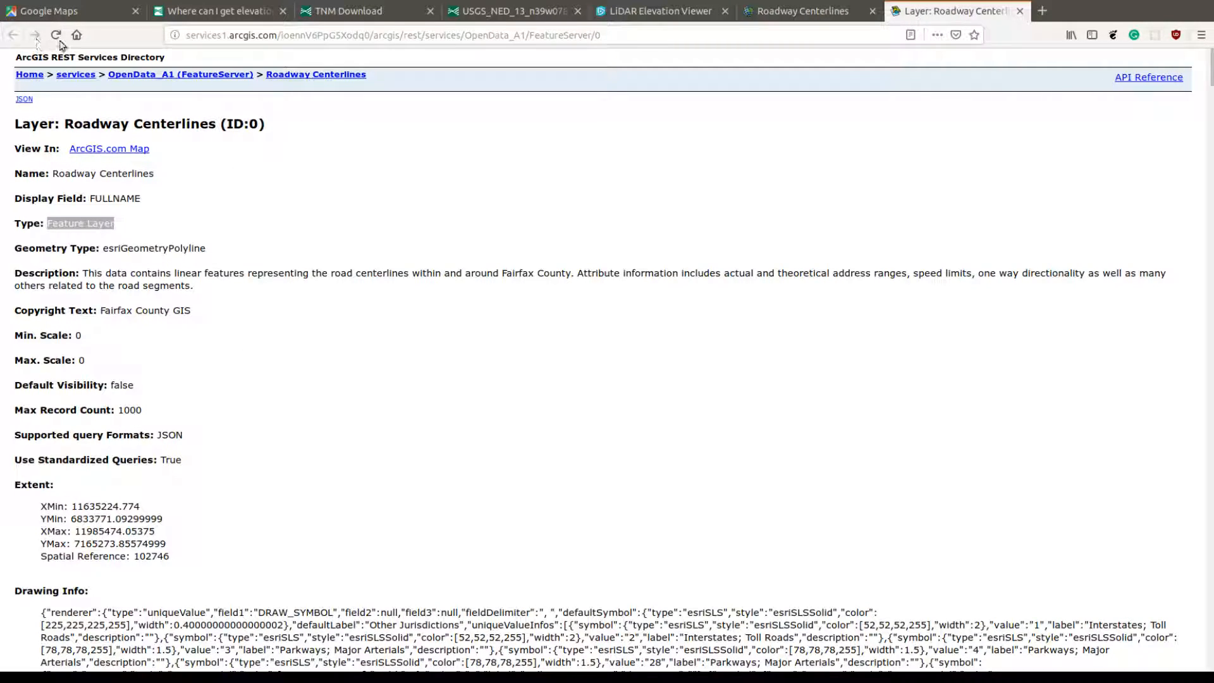
{"action": "left_click", "coordinate": [365, 35]}
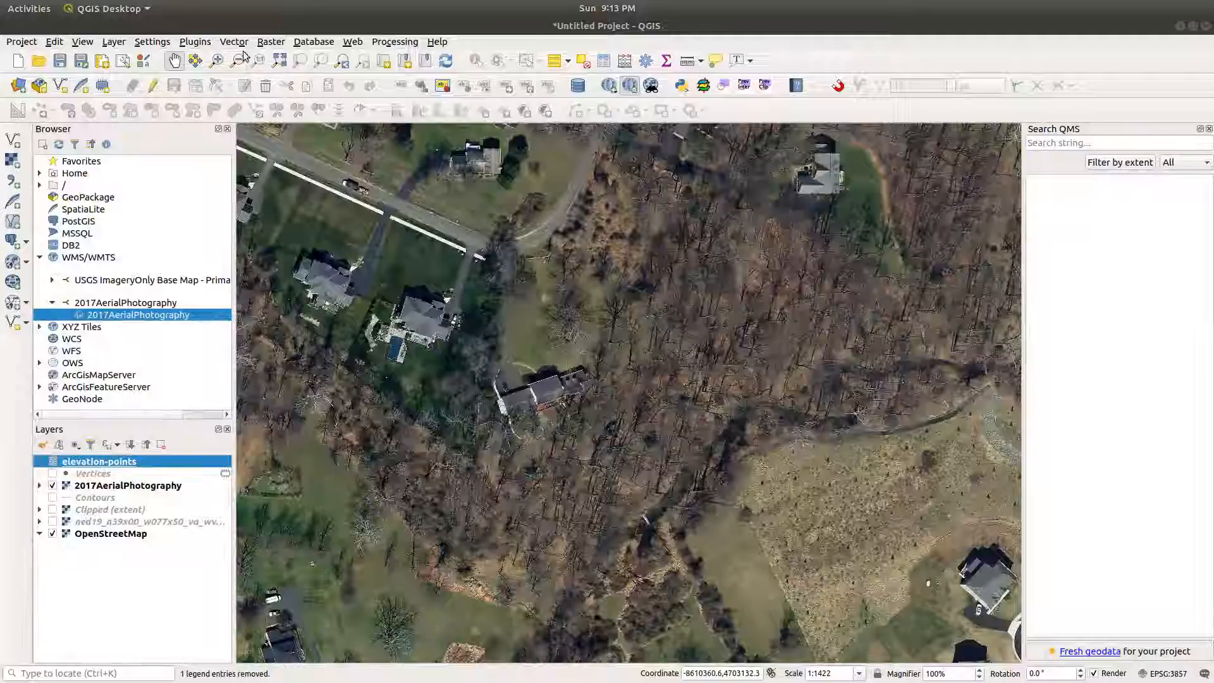
{"action": "left_click", "coordinate": [240, 42]}
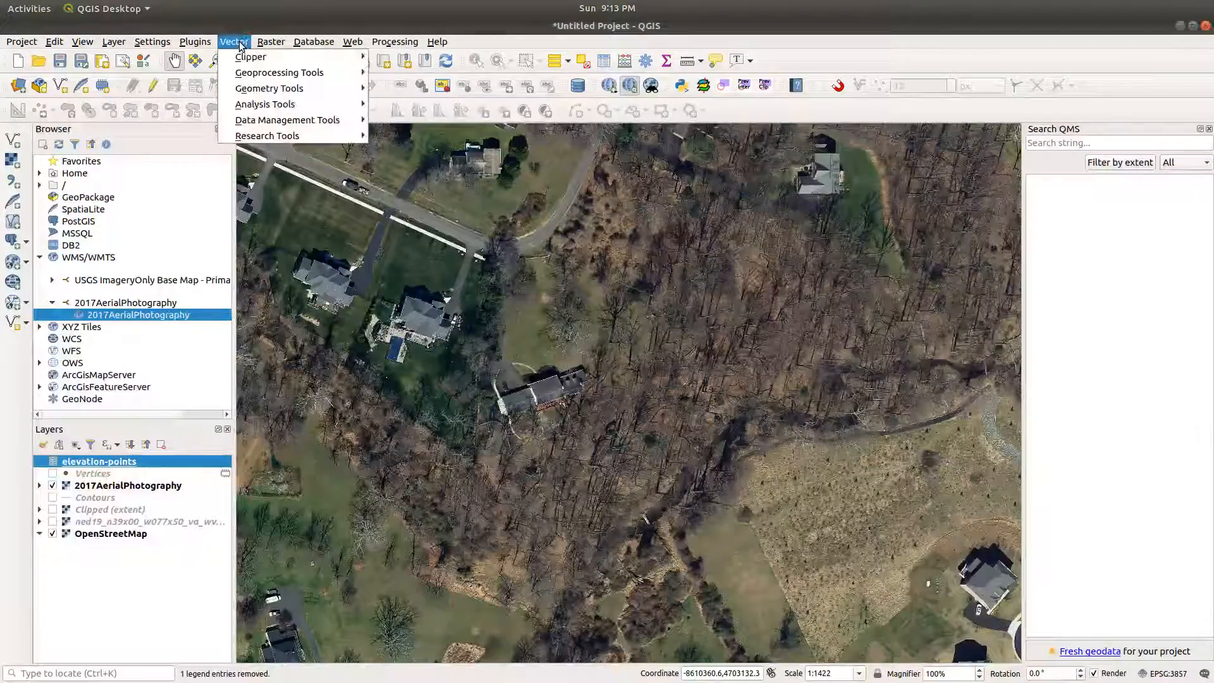
{"action": "mouse_move", "coordinate": [140, 92]}
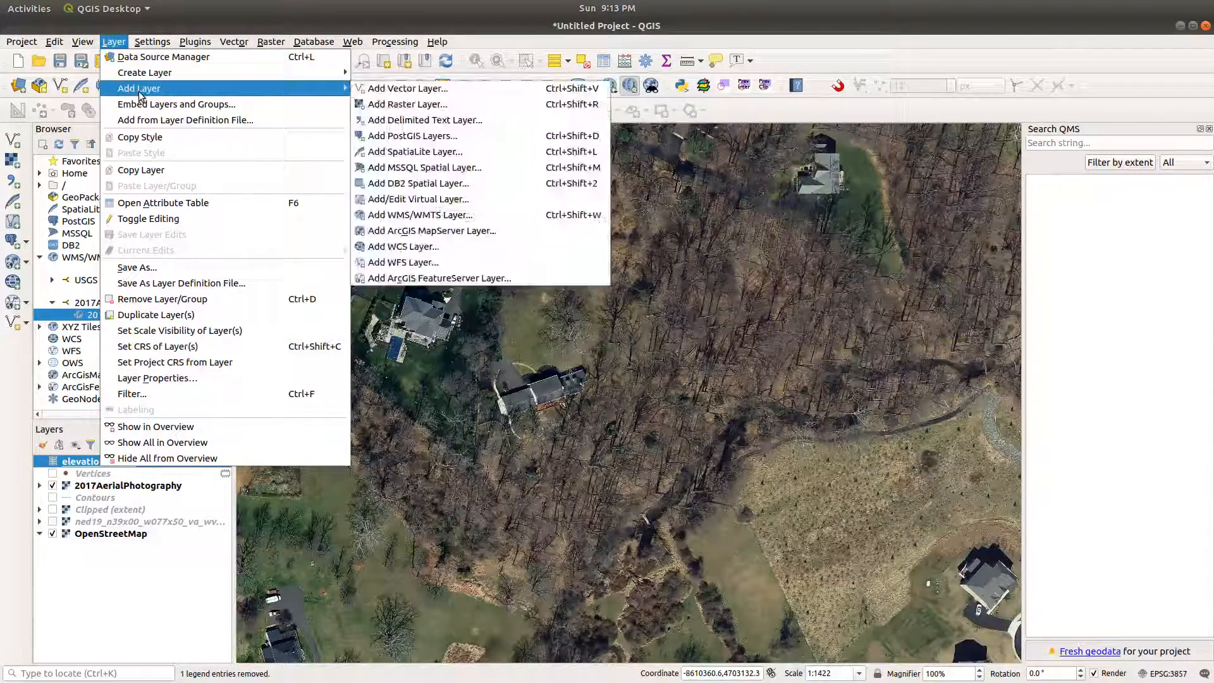
{"action": "left_click", "coordinate": [423, 279]}
{"action": "left_click", "coordinate": [558, 227]}
{"action": "left_click", "coordinate": [590, 95]}
{"action": "key", "text": "ctrl+v"}
{"action": "left_click", "coordinate": [669, 425]}
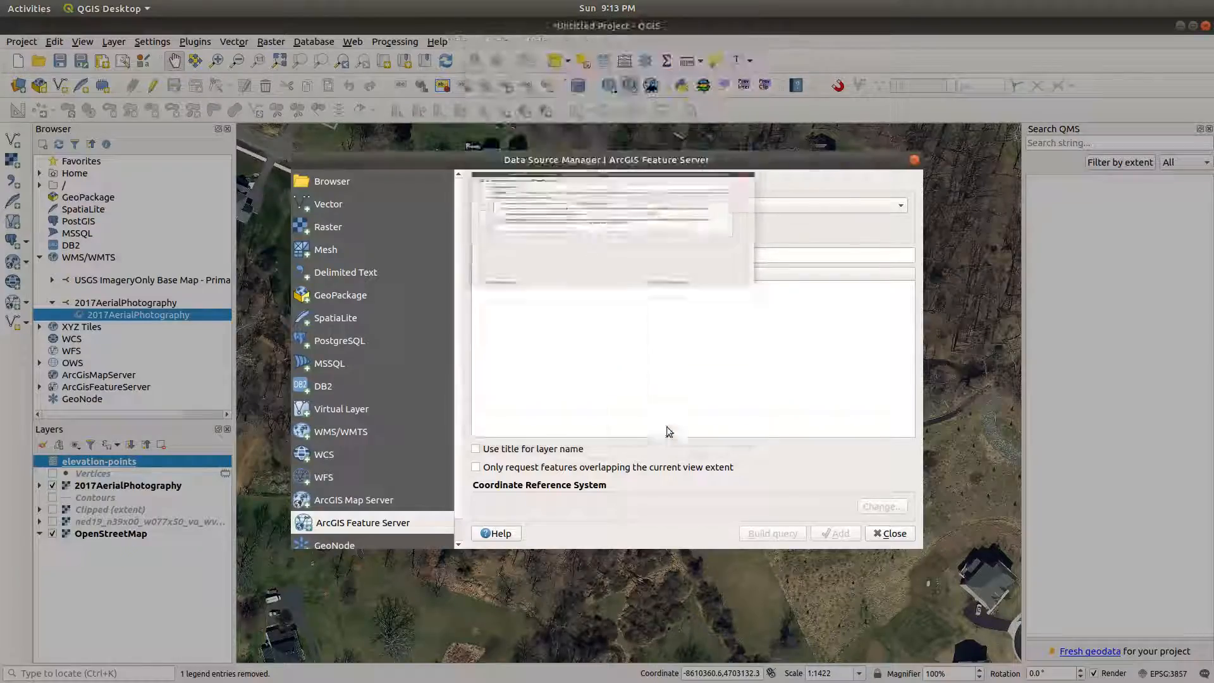
{"action": "left_click", "coordinate": [883, 535]}
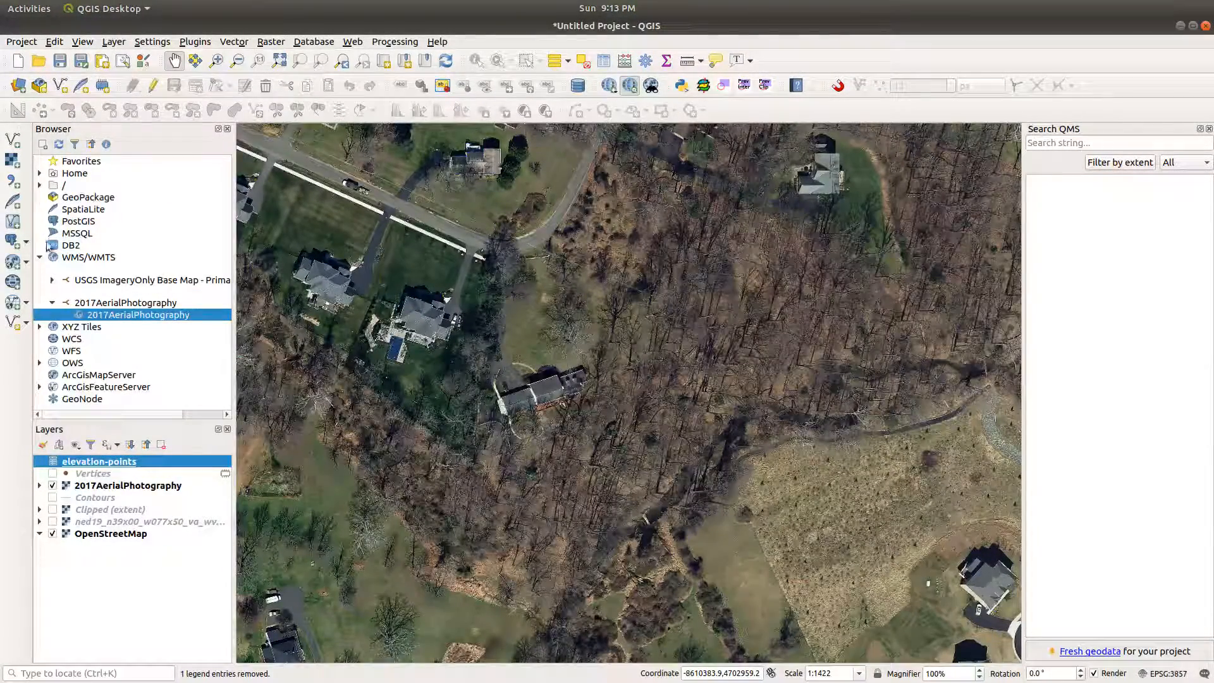
Step: Expand the ArcGisFeatureServer connections in the browser, list the OpenData_A9 layers and collapse the Driveways and Transportation connections
{"action": "left_click", "coordinate": [40, 257]}
{"action": "left_click", "coordinate": [39, 330]}
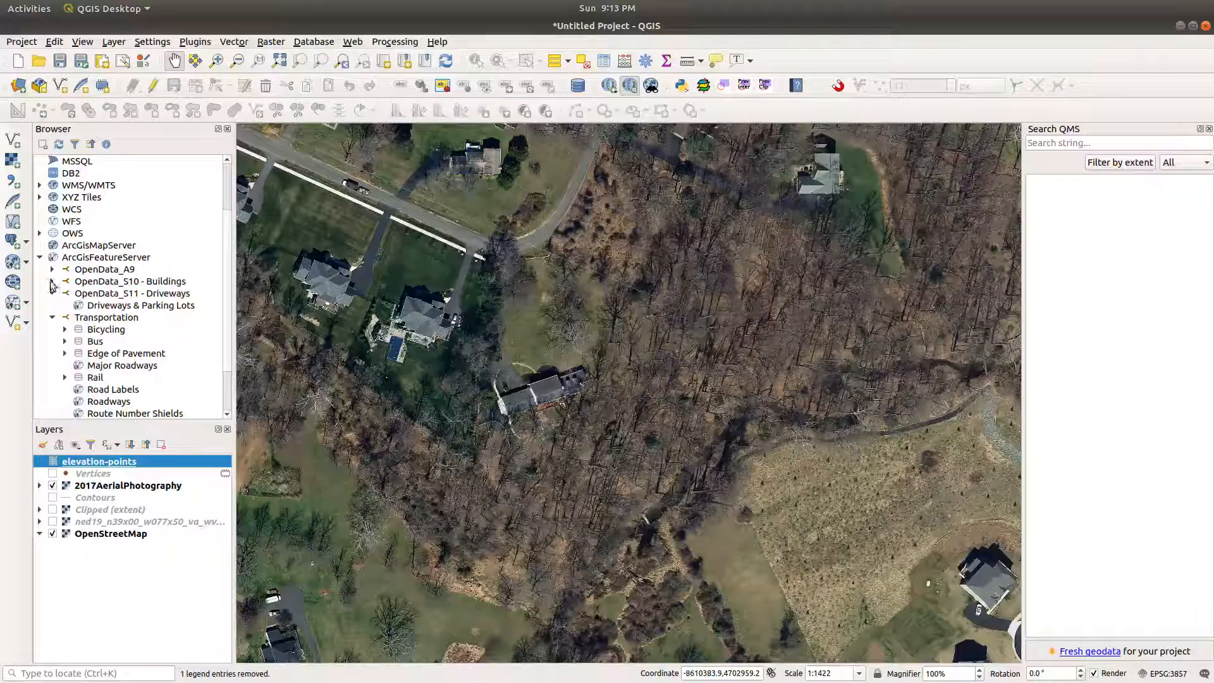
{"action": "left_click", "coordinate": [52, 270]}
{"action": "left_click", "coordinate": [53, 318]}
{"action": "left_click", "coordinate": [52, 330]}
{"action": "left_click_drag", "start_coordinate": [385, 462], "coordinate": [437, 473]}
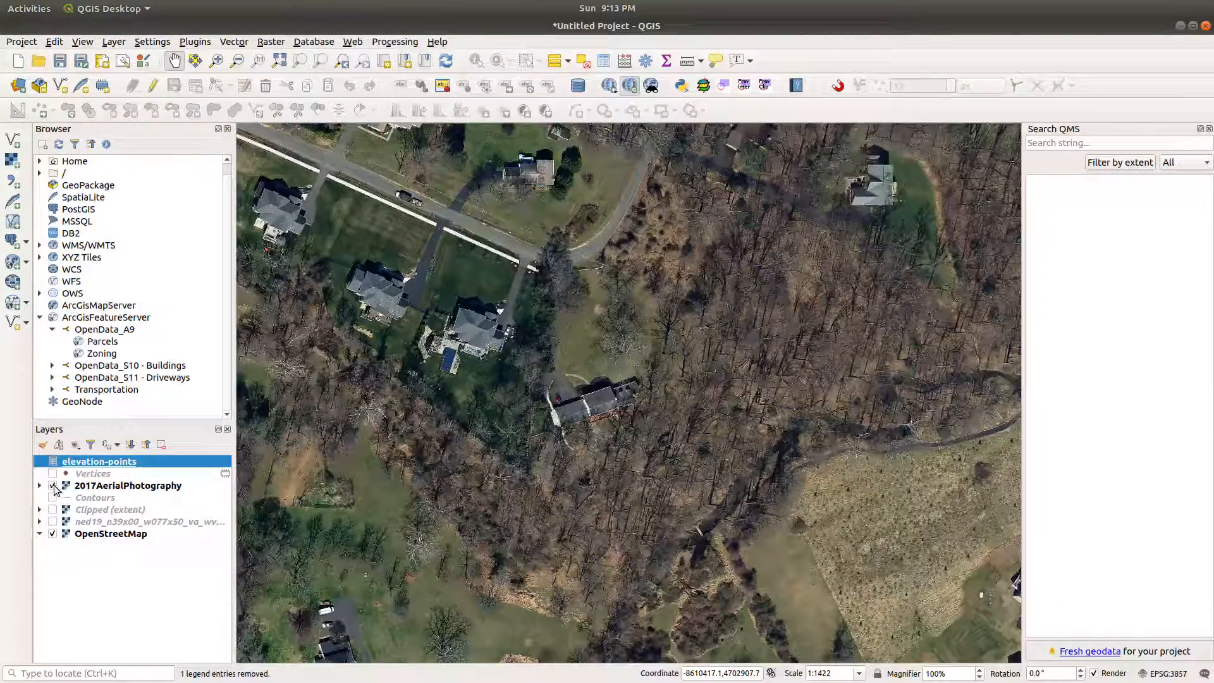
Step: Hide the 2017AerialPhotography and OpenStreetMap layers and add the Parcels layer from the OpenData_A9 connection
{"action": "left_click", "coordinate": [53, 486]}
{"action": "left_click", "coordinate": [53, 533]}
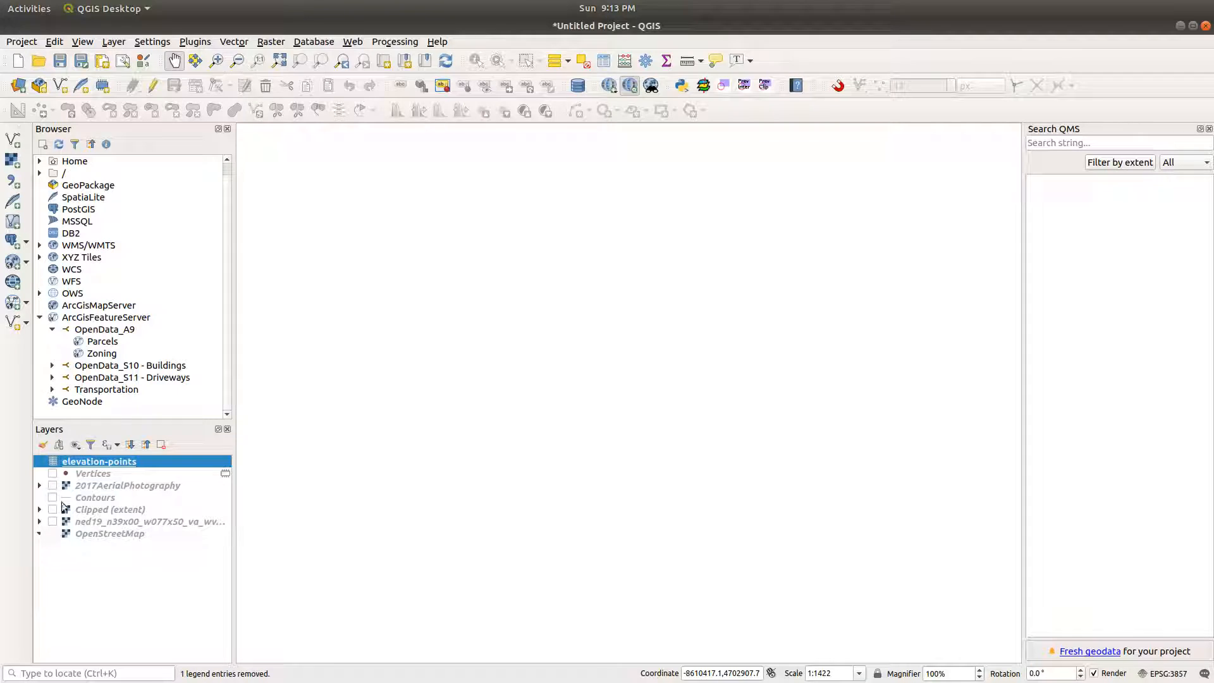
{"action": "double_click", "coordinate": [100, 342]}
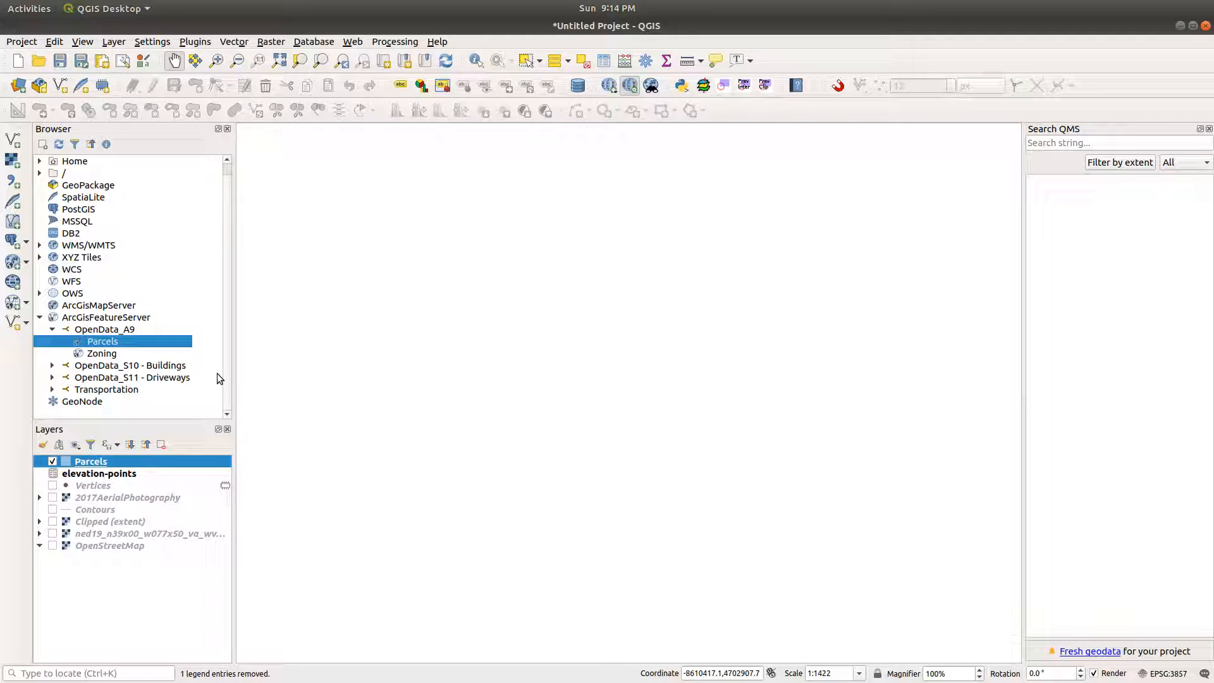
{"action": "left_click", "coordinate": [52, 329]}
Step: Add the Buildings layer from the OpenData_S10 - Buildings connection and collapse its legend
{"action": "left_click", "coordinate": [52, 353]}
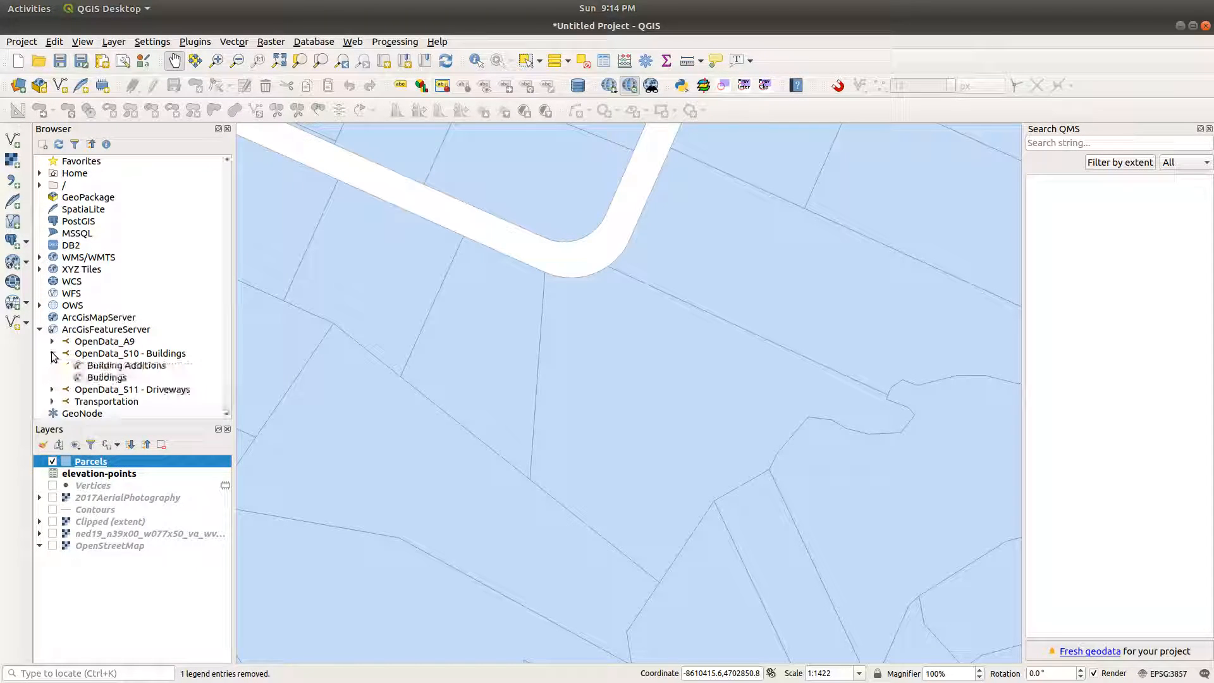
{"action": "left_click", "coordinate": [81, 376]}
{"action": "double_click", "coordinate": [81, 375]}
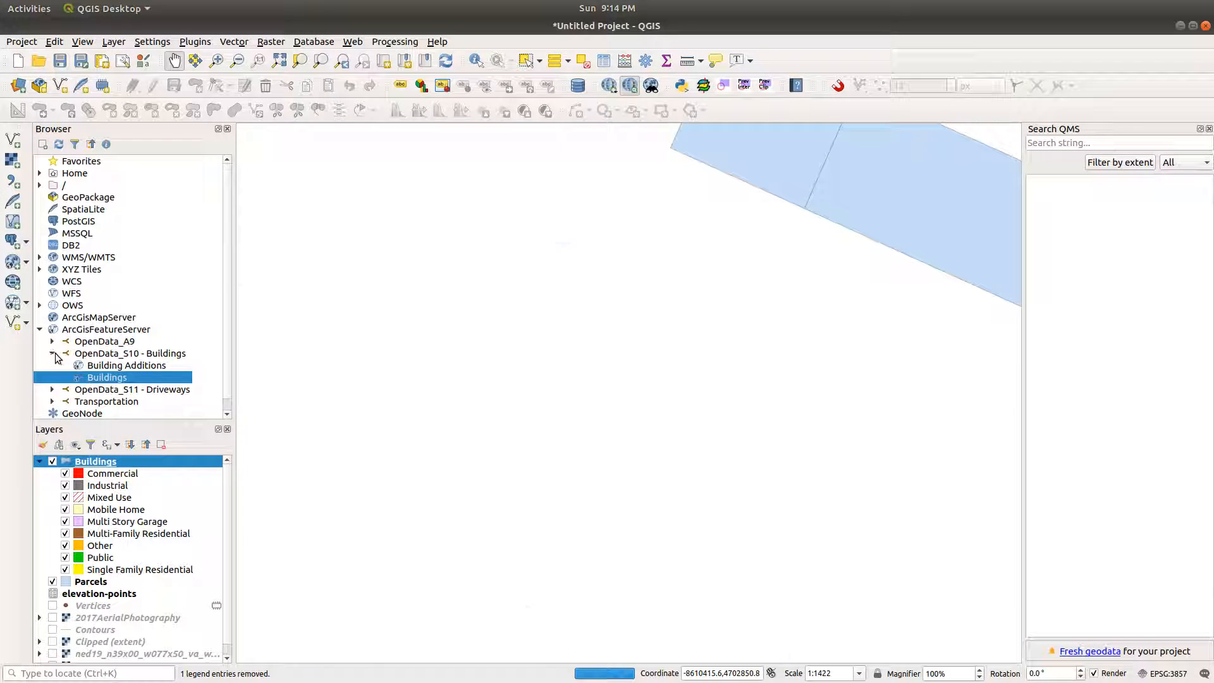
{"action": "left_click", "coordinate": [51, 353]}
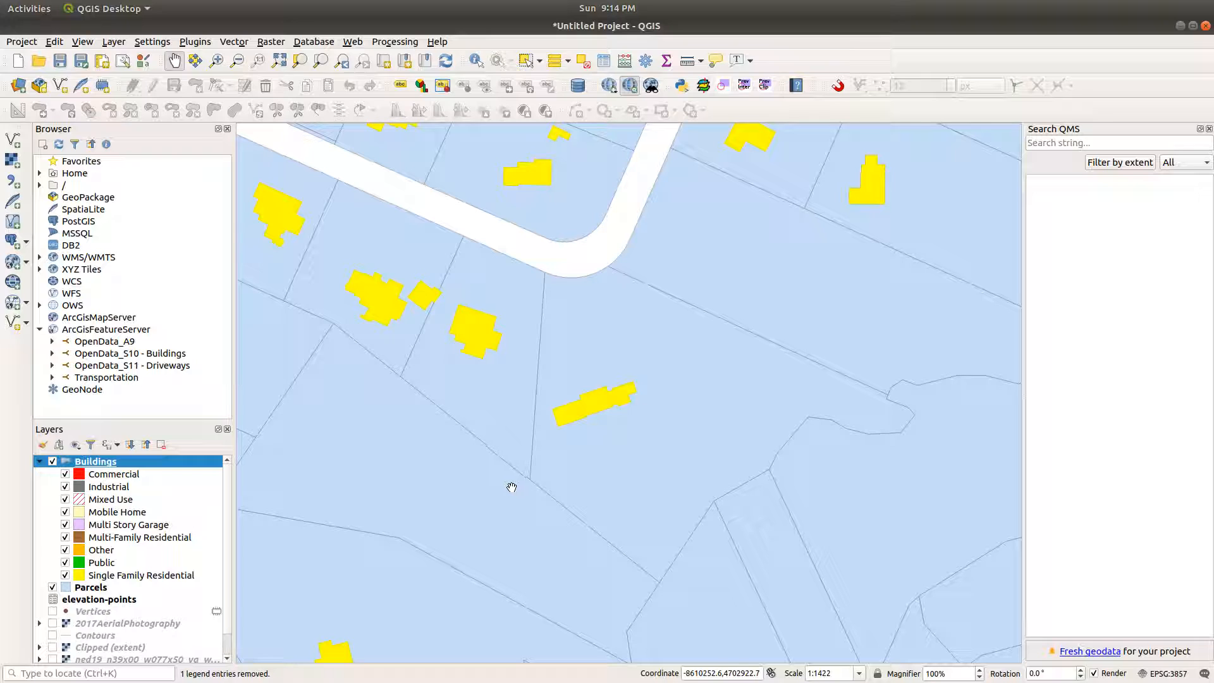
{"action": "left_click", "coordinate": [39, 461]}
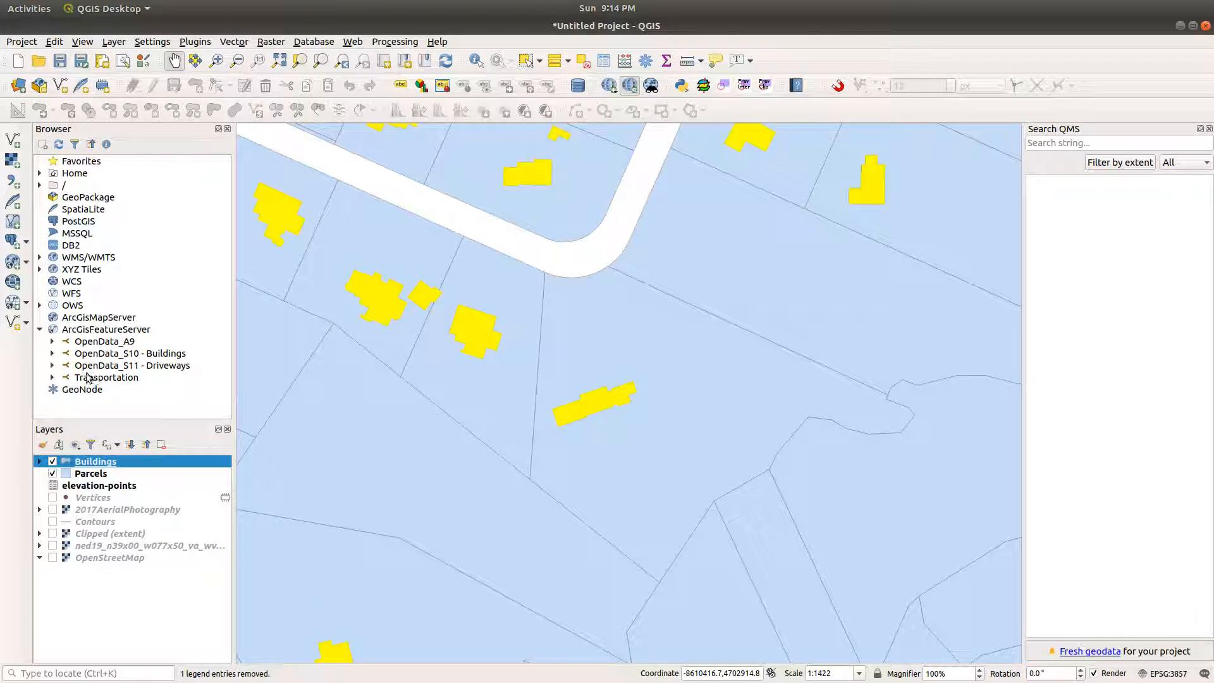
Step: Add the Driveways & Parking Lots layer from the OpenData_S11 - Driveways connection and collapse its legend
{"action": "left_click", "coordinate": [53, 365]}
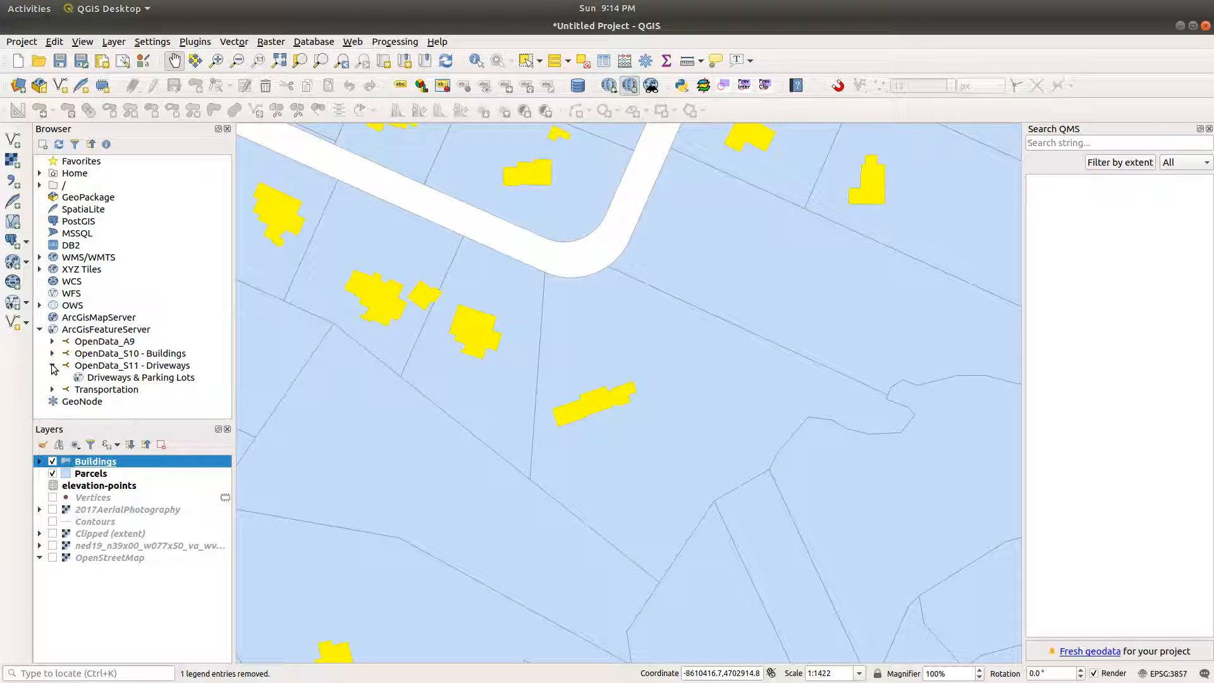
{"action": "double_click", "coordinate": [134, 378]}
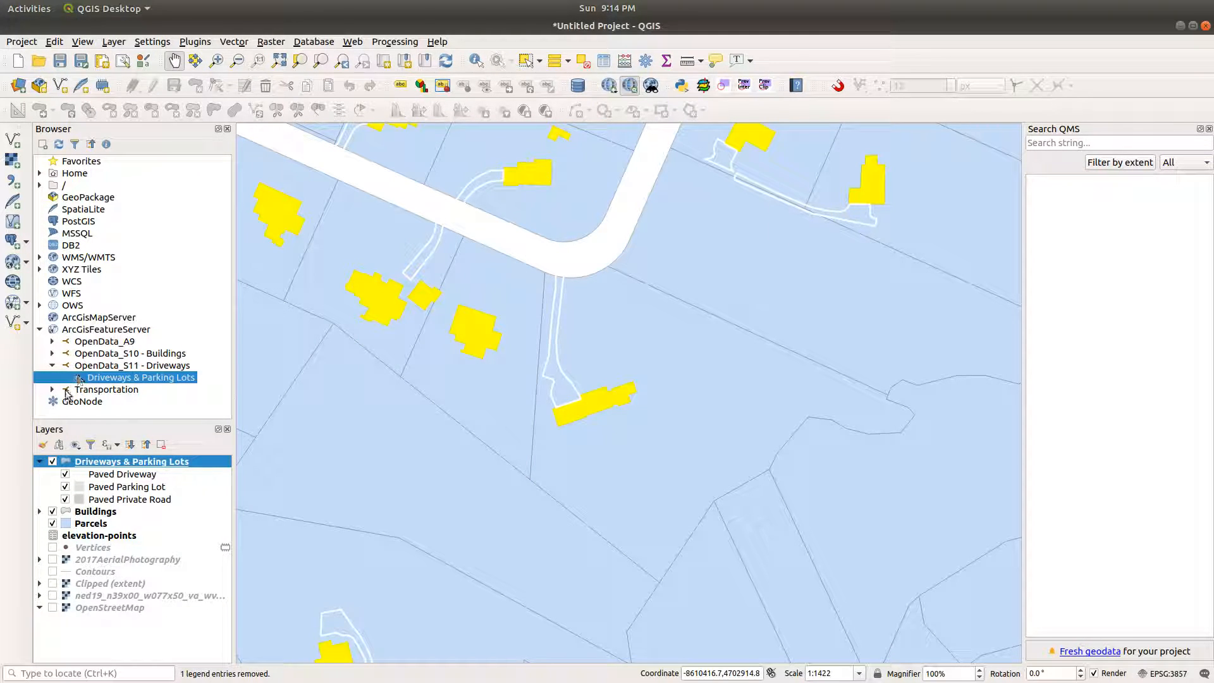
{"action": "left_click", "coordinate": [39, 462]}
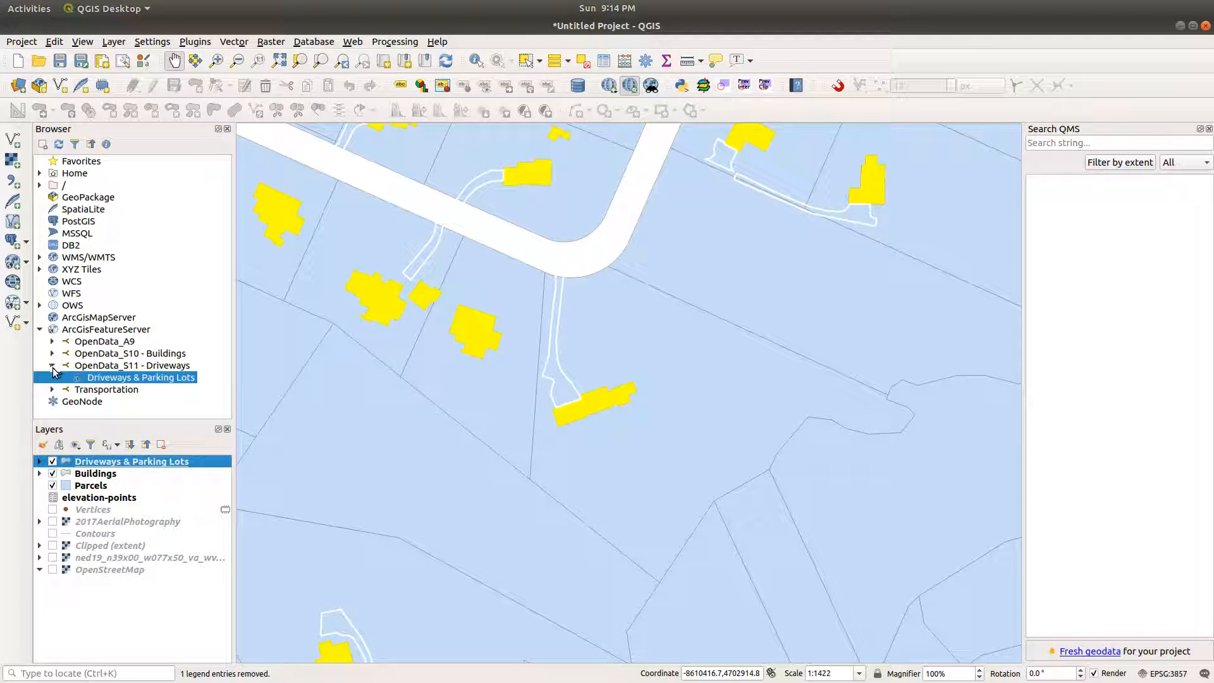
{"action": "left_click", "coordinate": [53, 366]}
Step: Add the Edge of Pavement Major layer from the Transportation connection and collapse its legend
{"action": "left_click", "coordinate": [52, 377]}
{"action": "scroll", "coordinate": [101, 396], "scroll_direction": "down", "scroll_amount": 1}
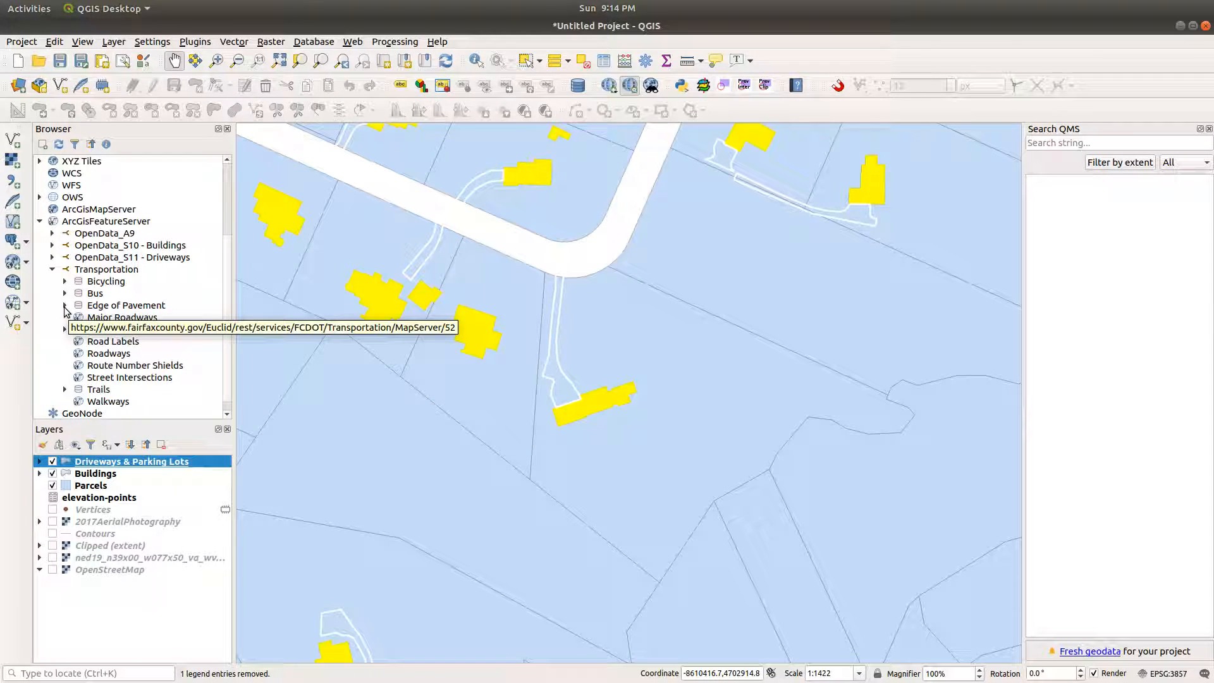
{"action": "left_click", "coordinate": [65, 306]}
{"action": "double_click", "coordinate": [131, 319]}
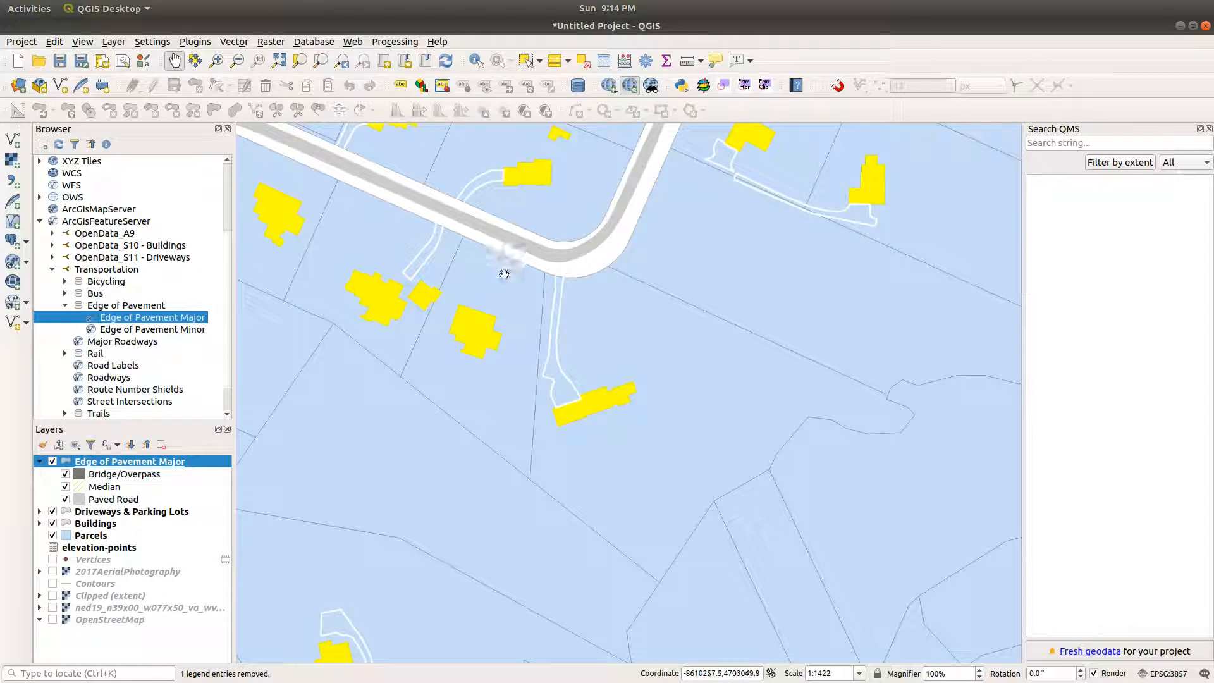
{"action": "left_click", "coordinate": [40, 461]}
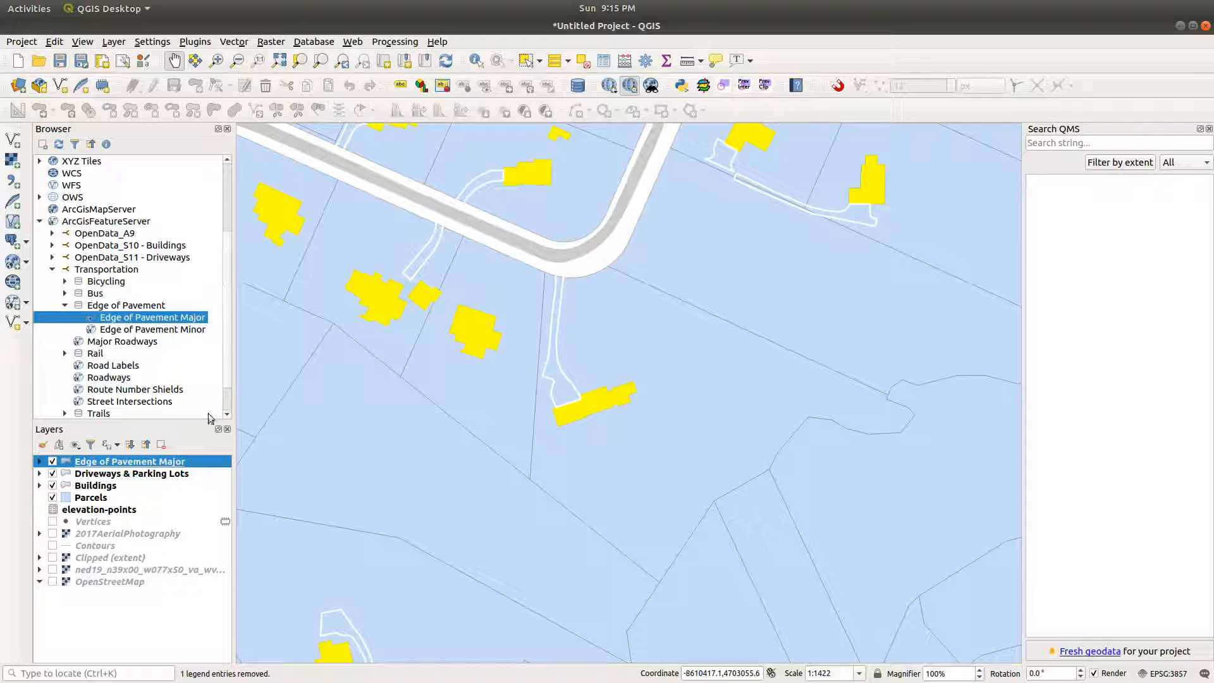
{"action": "left_click", "coordinate": [91, 500]}
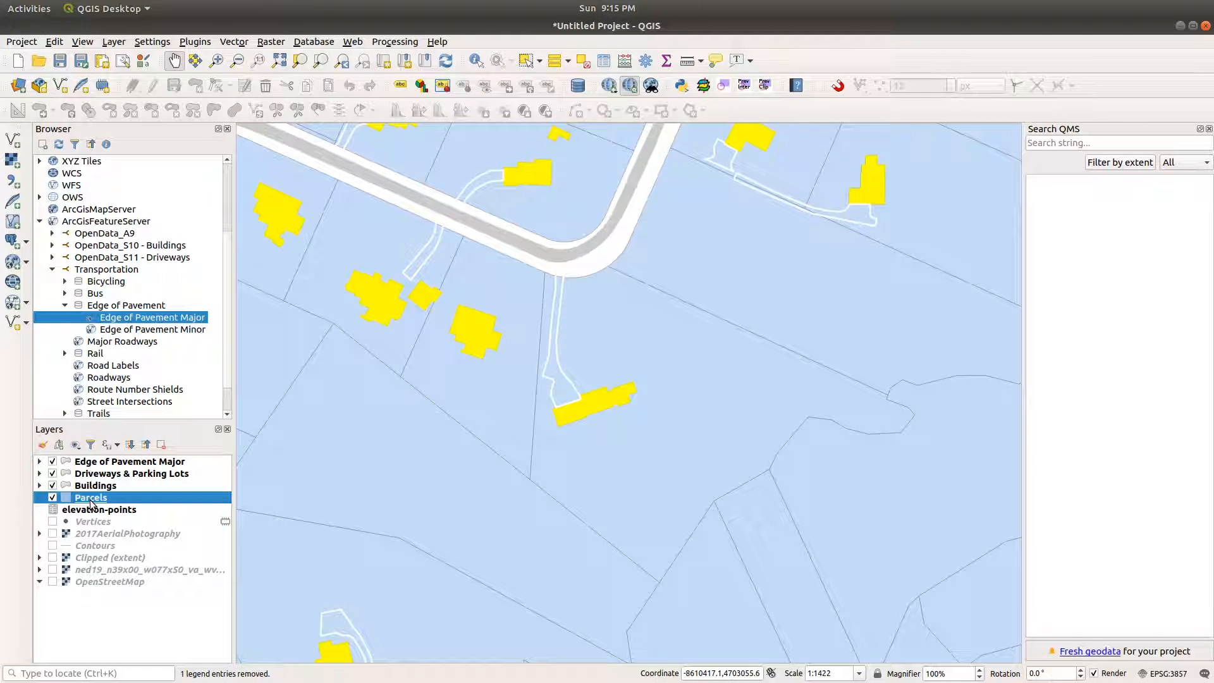
{"action": "left_click", "coordinate": [233, 43]}
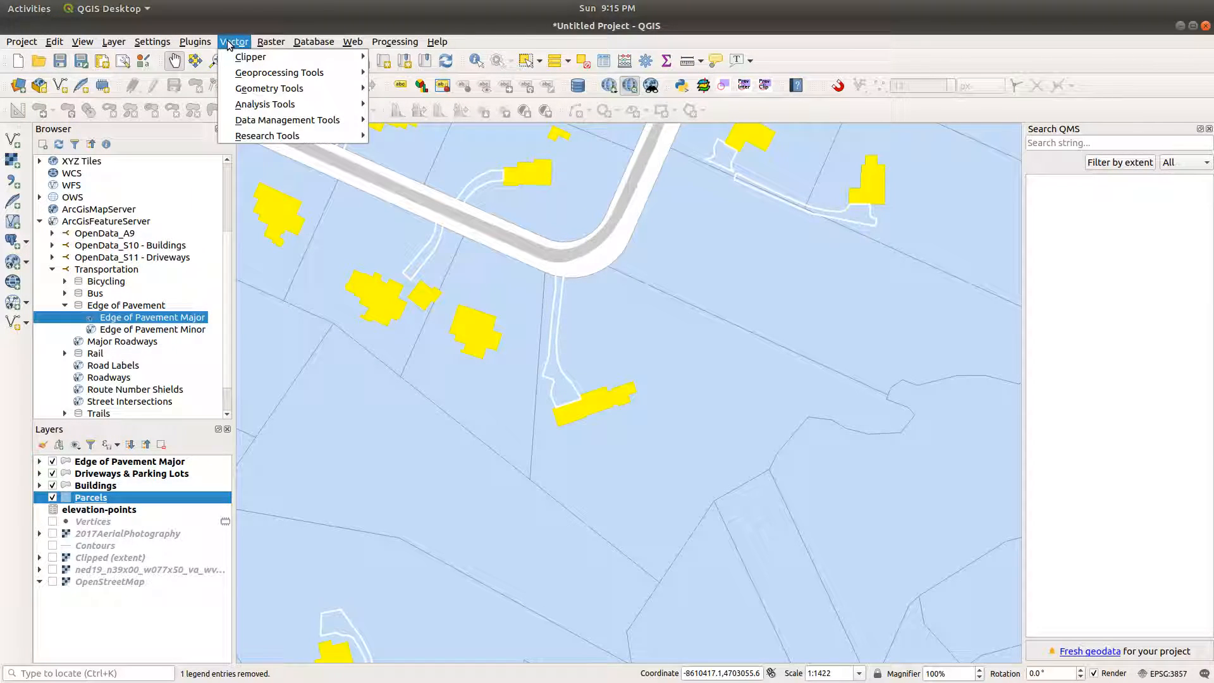
{"action": "mouse_move", "coordinate": [241, 63]}
{"action": "mouse_move", "coordinate": [280, 73]}
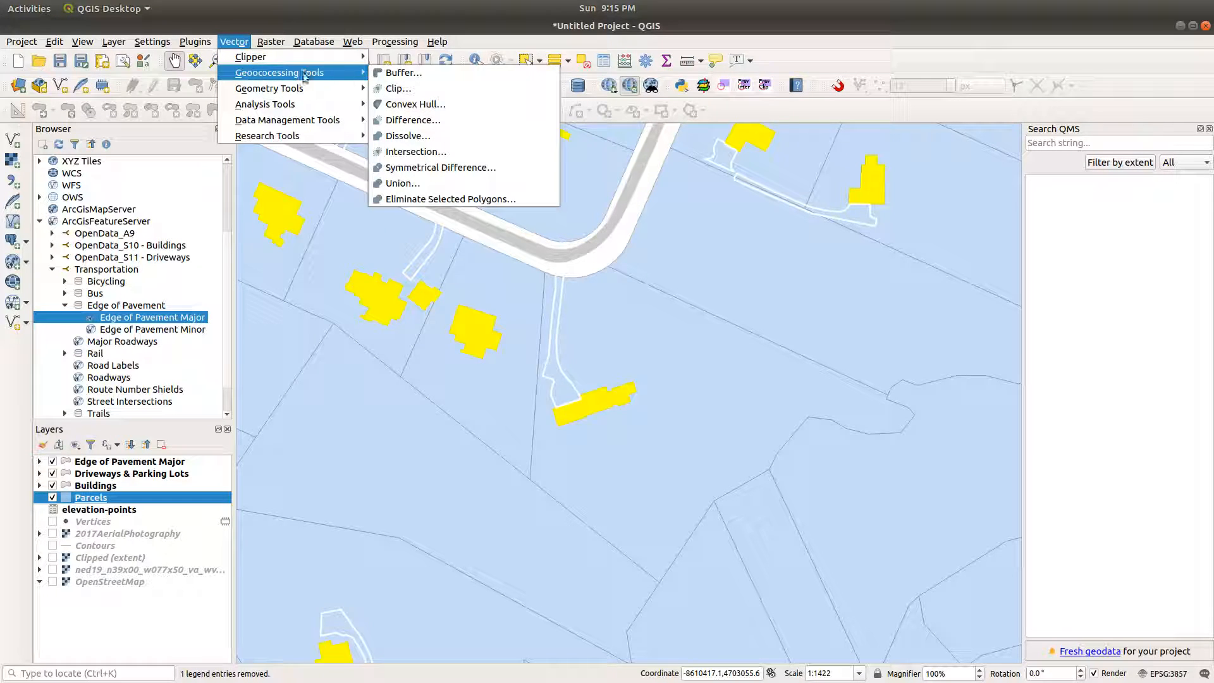
{"action": "left_click", "coordinate": [430, 90]}
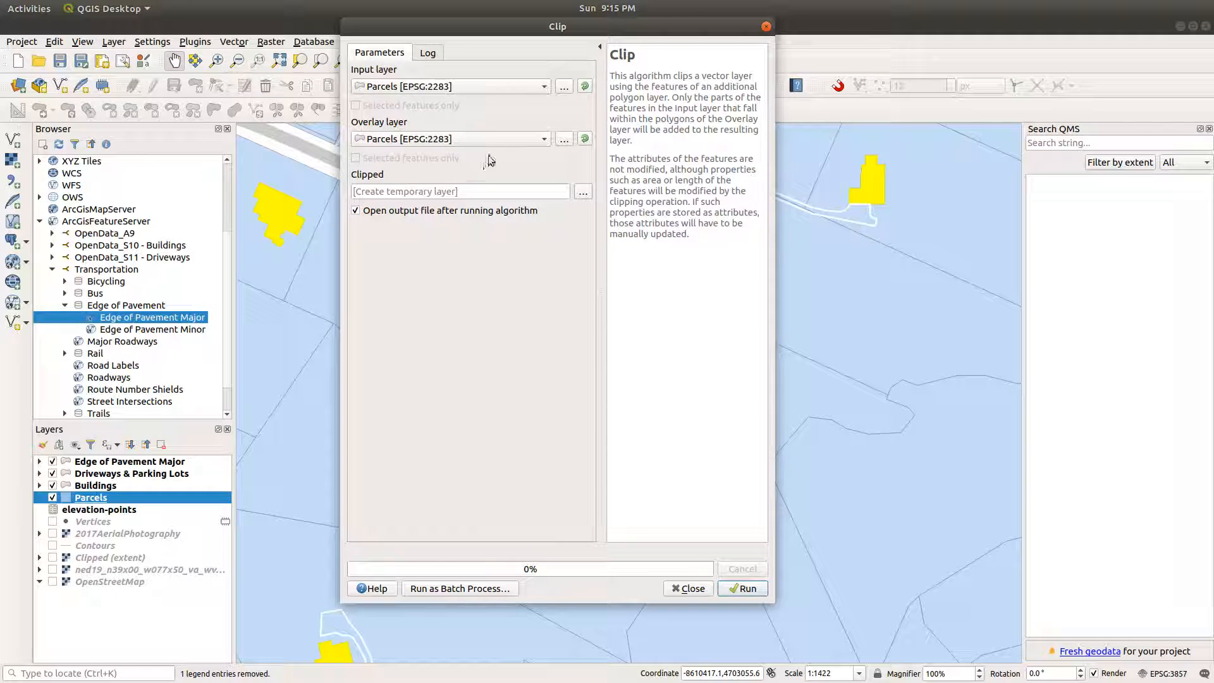
{"action": "left_click", "coordinate": [523, 141]}
{"action": "left_click", "coordinate": [563, 142]}
{"action": "left_click", "coordinate": [563, 143]}
{"action": "left_click", "coordinate": [898, 33]}
{"action": "left_click", "coordinate": [688, 588]}
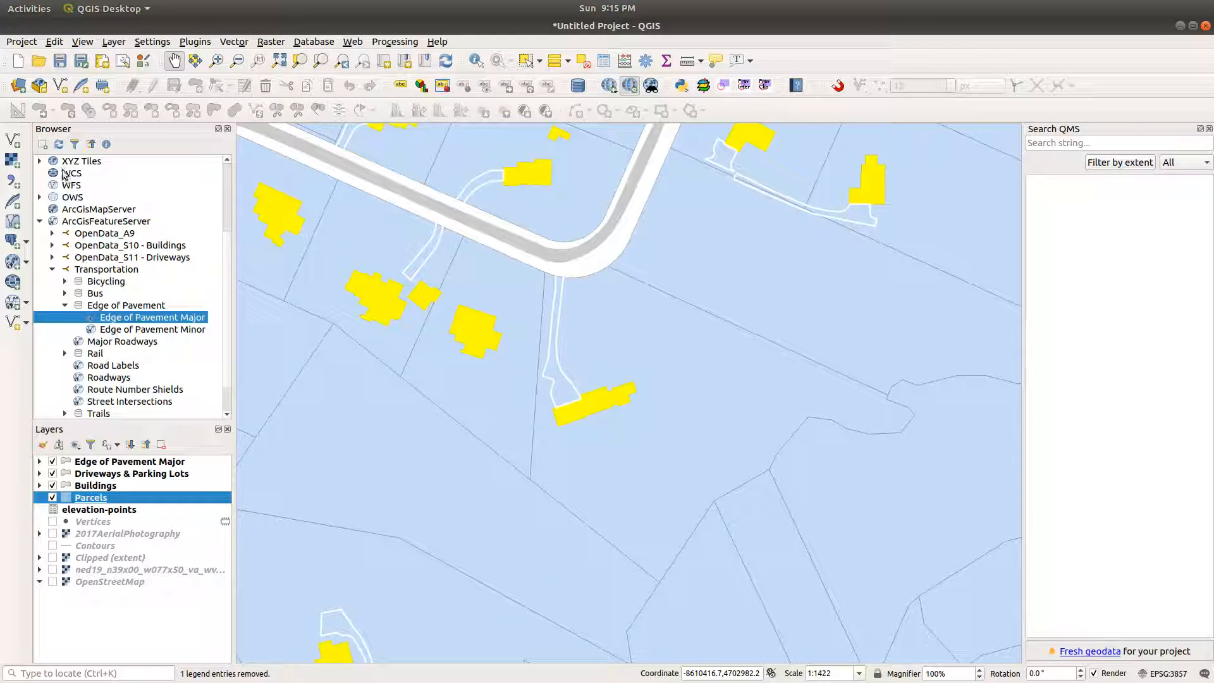
{"action": "left_click_drag", "start_coordinate": [669, 331], "coordinate": [655, 337]}
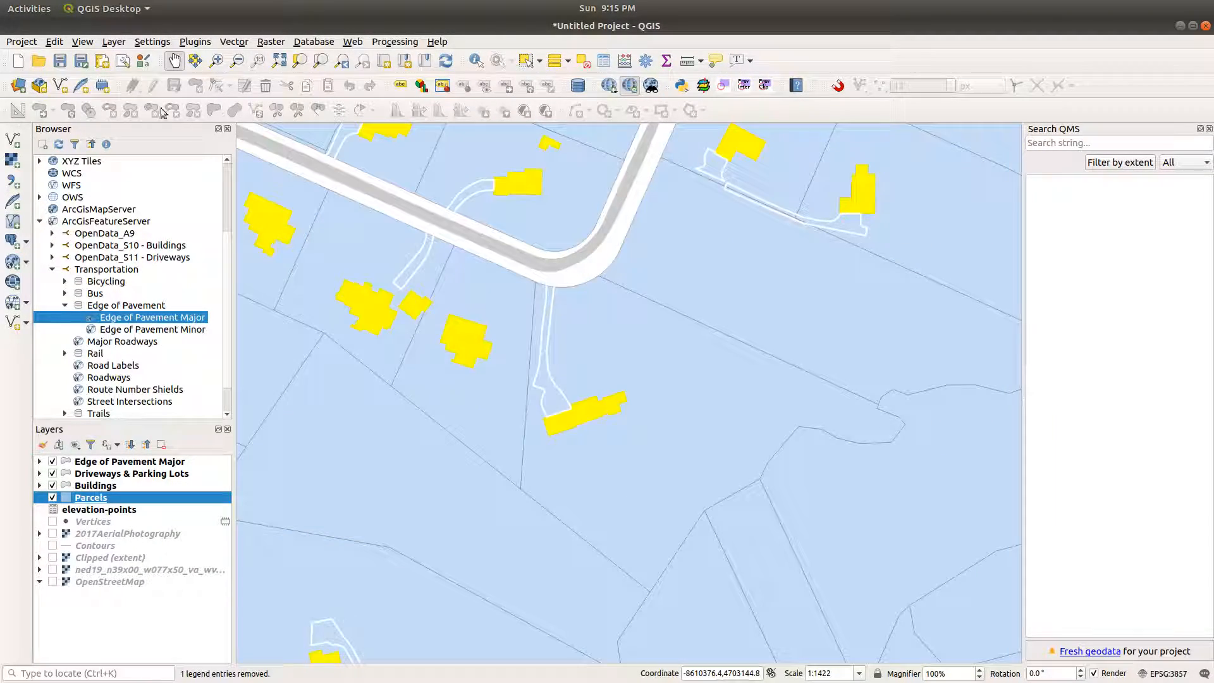
{"action": "left_click", "coordinate": [60, 85]}
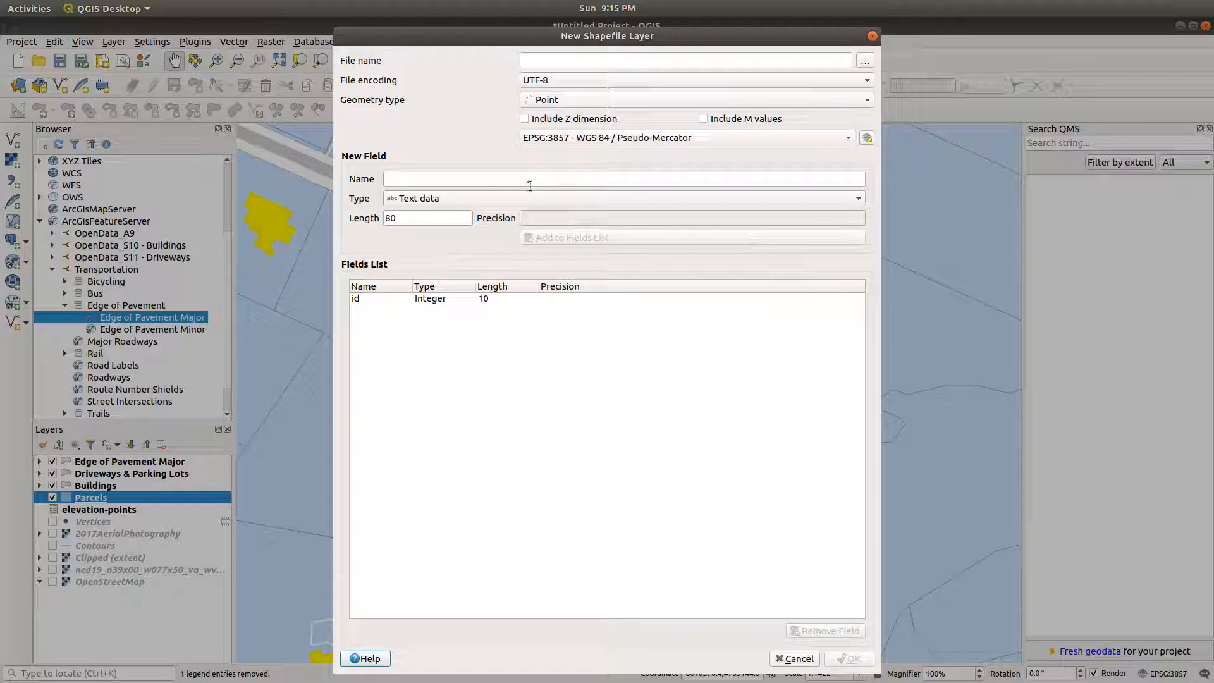
{"action": "left_click", "coordinate": [780, 658]}
{"action": "right_click", "coordinate": [151, 500]}
{"action": "mouse_move", "coordinate": [262, 467]}
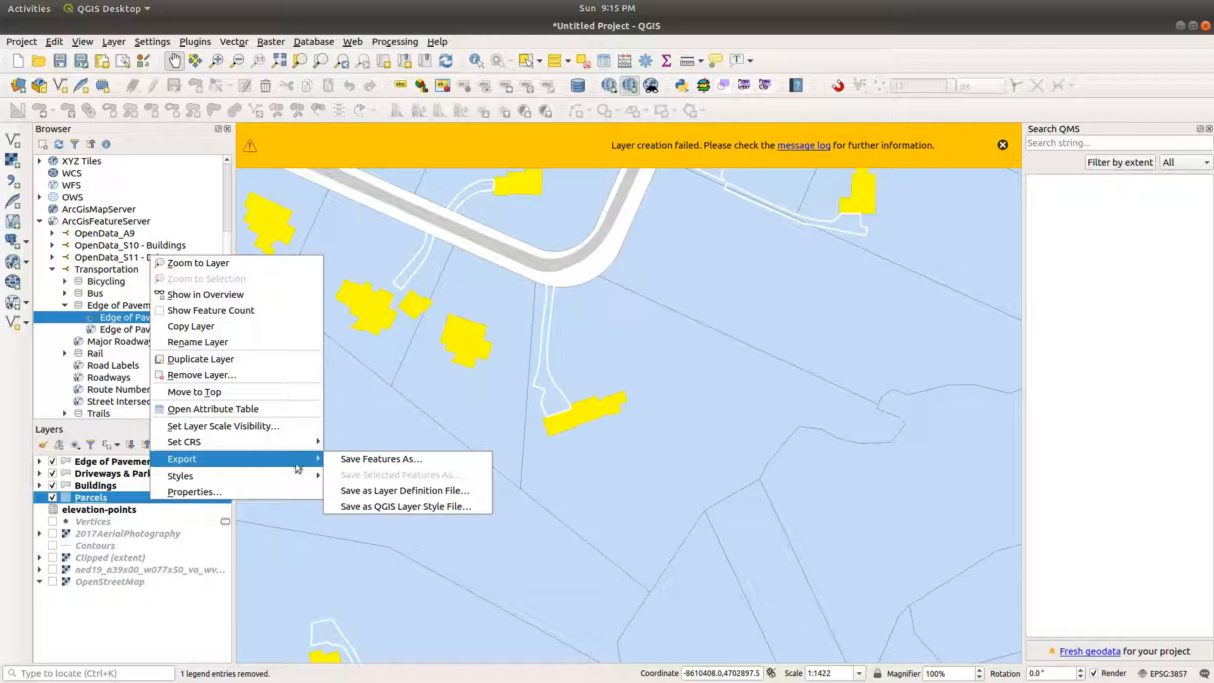
{"action": "left_click", "coordinate": [380, 462]}
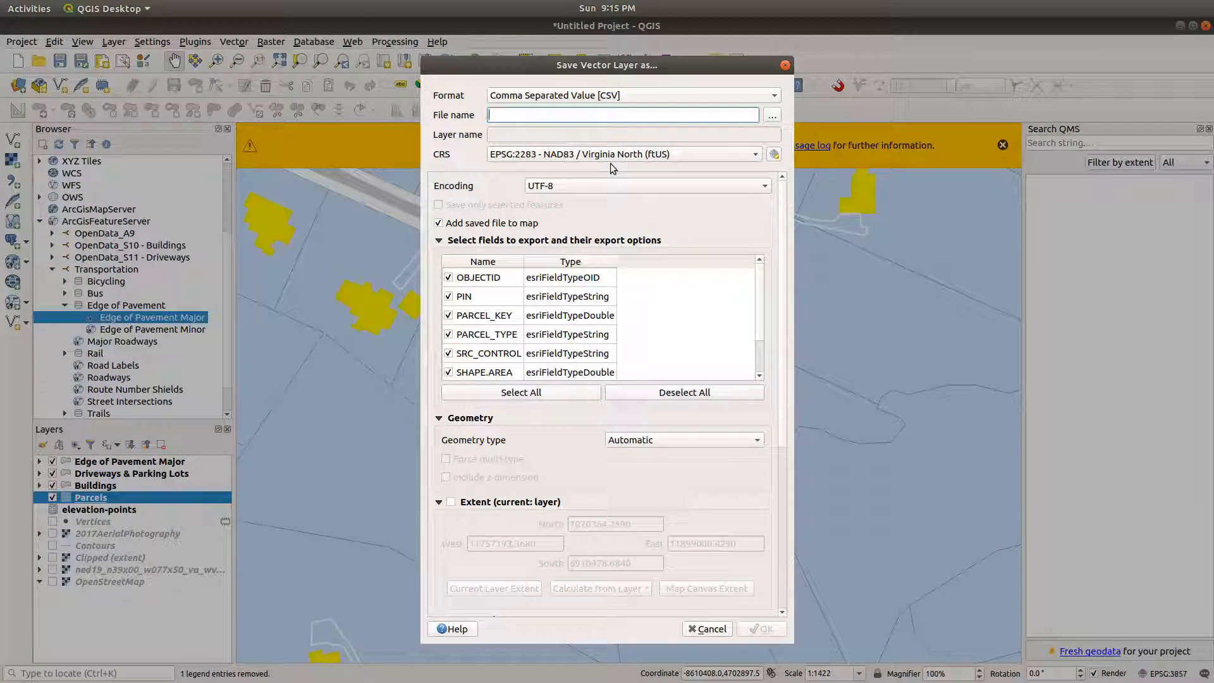
{"action": "scroll", "coordinate": [664, 436], "scroll_direction": "down", "scroll_amount": 2}
{"action": "left_click", "coordinate": [452, 464]}
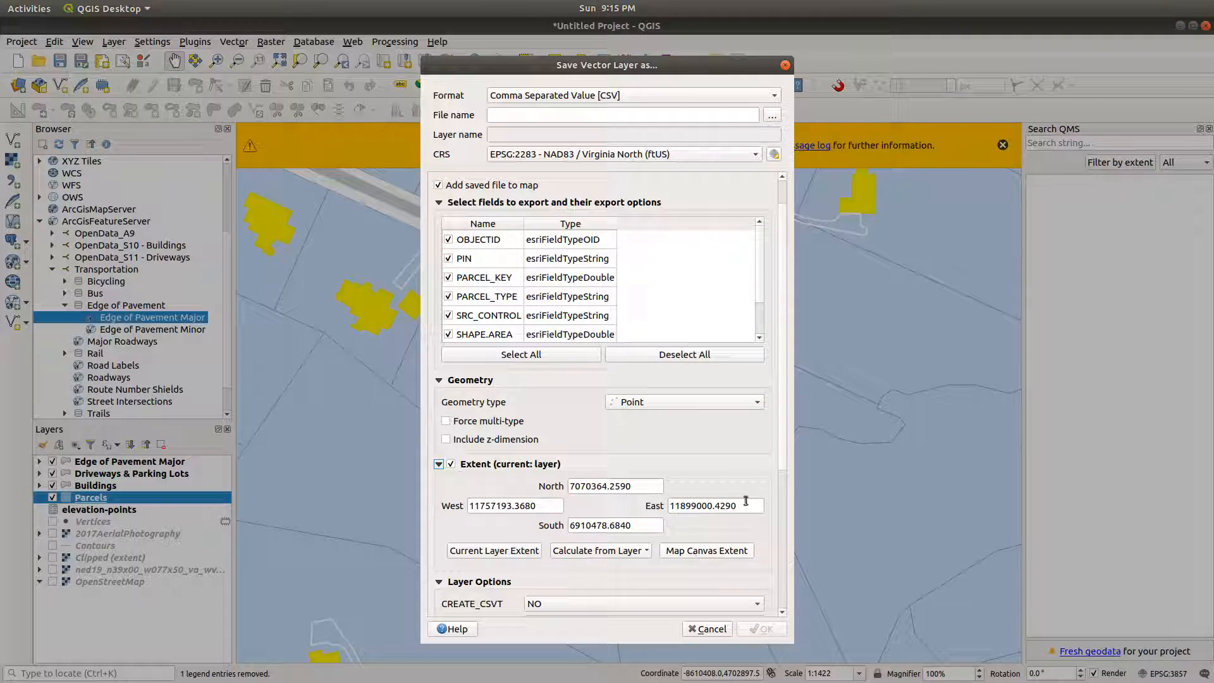
{"action": "left_click_drag", "start_coordinate": [784, 439], "coordinate": [784, 405]}
{"action": "left_click", "coordinate": [773, 114]}
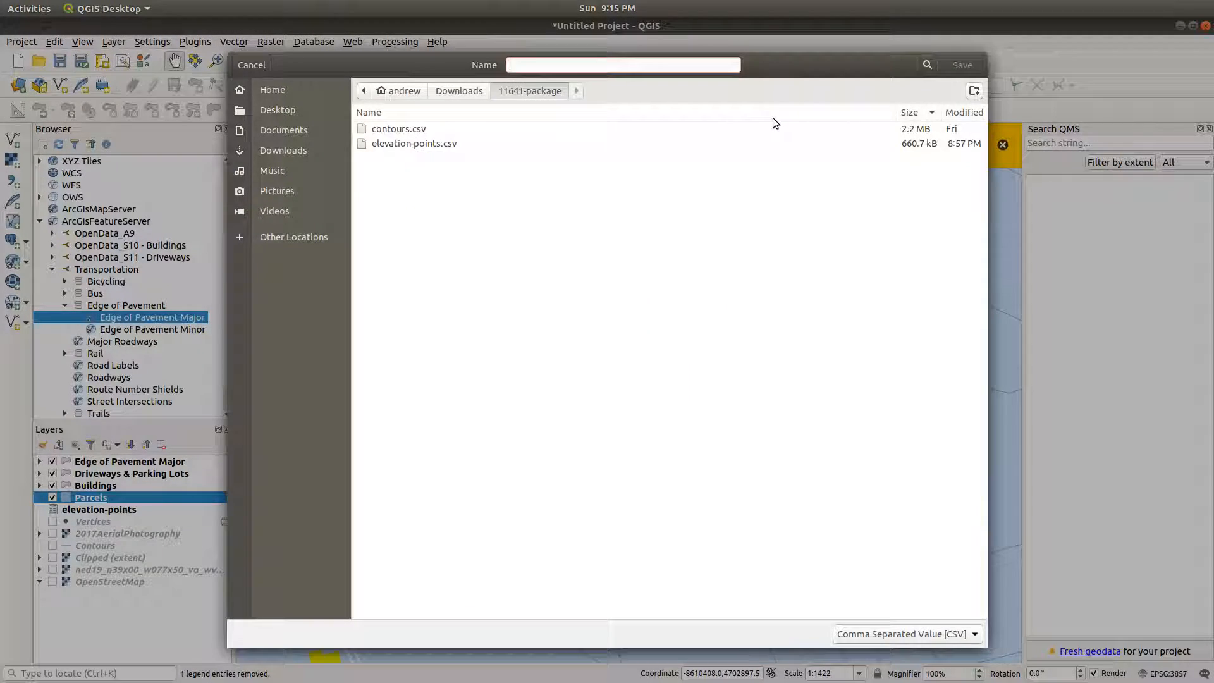
{"action": "left_click", "coordinate": [251, 65]}
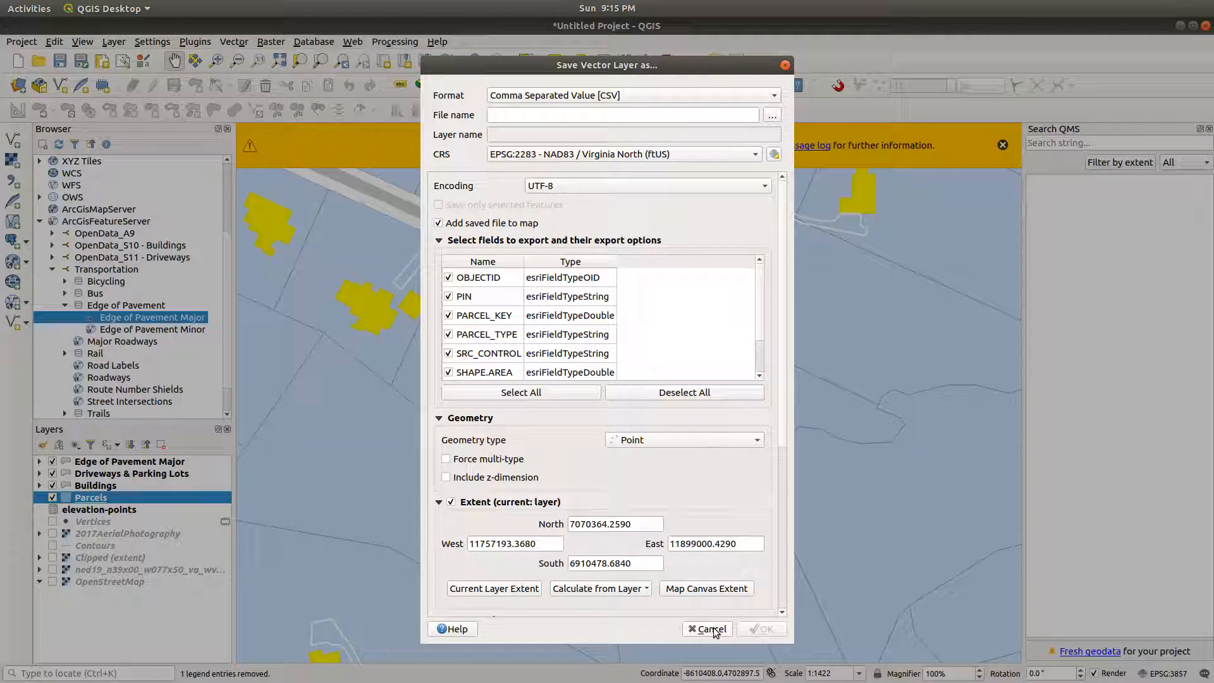
{"action": "left_click", "coordinate": [708, 629]}
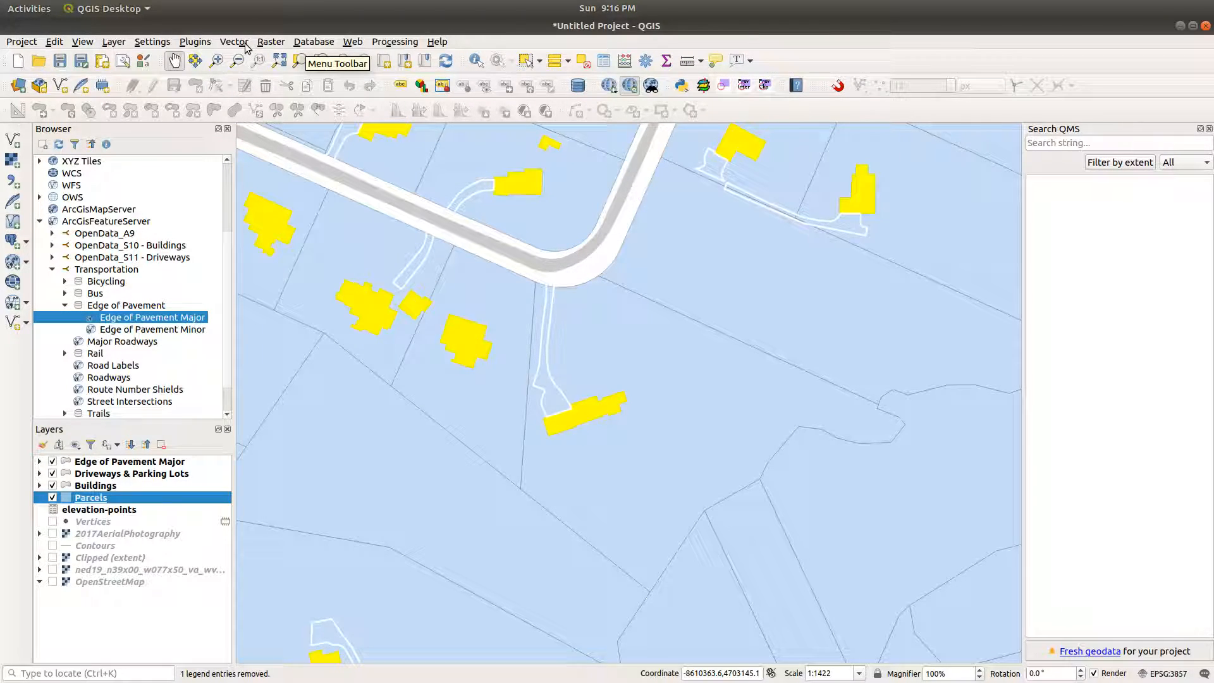
Step: Create a polygon shapefile layer named clip-bounds in EPSG:3857 and move it above all other layers
{"action": "left_click", "coordinate": [61, 86]}
{"action": "left_click", "coordinate": [572, 63]}
{"action": "type", "text": "clip-bounds"}
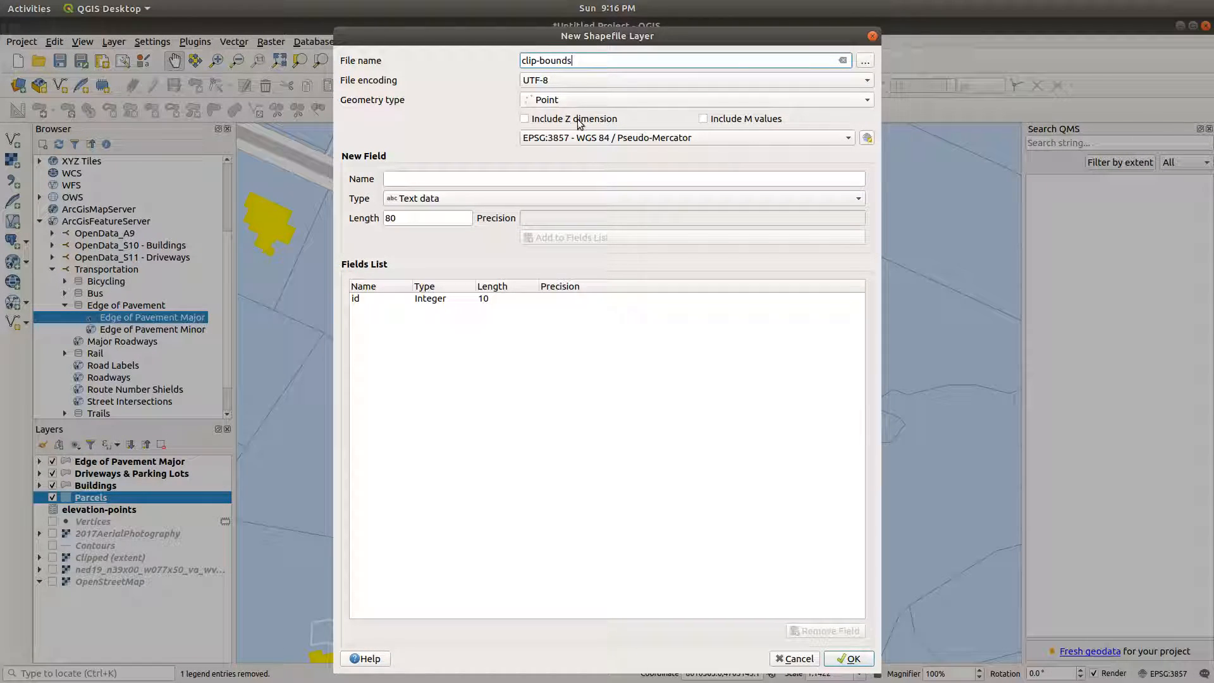
{"action": "left_click", "coordinate": [569, 100]}
{"action": "left_click", "coordinate": [573, 133]}
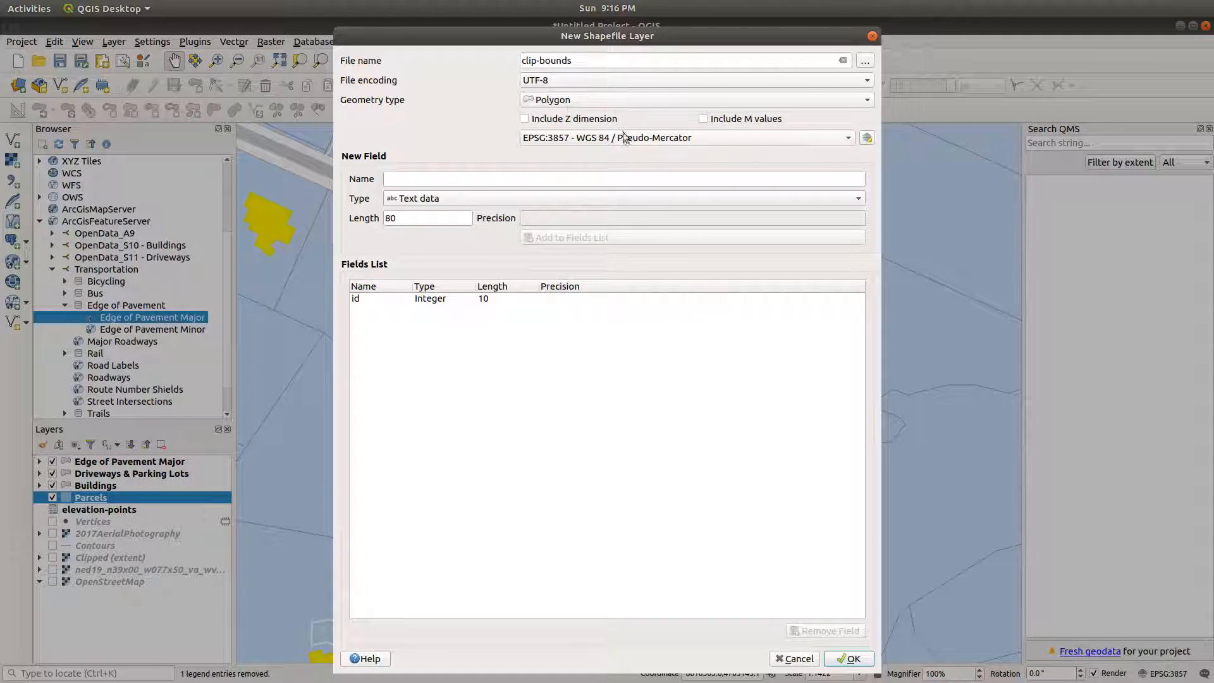
{"action": "left_click", "coordinate": [847, 659]}
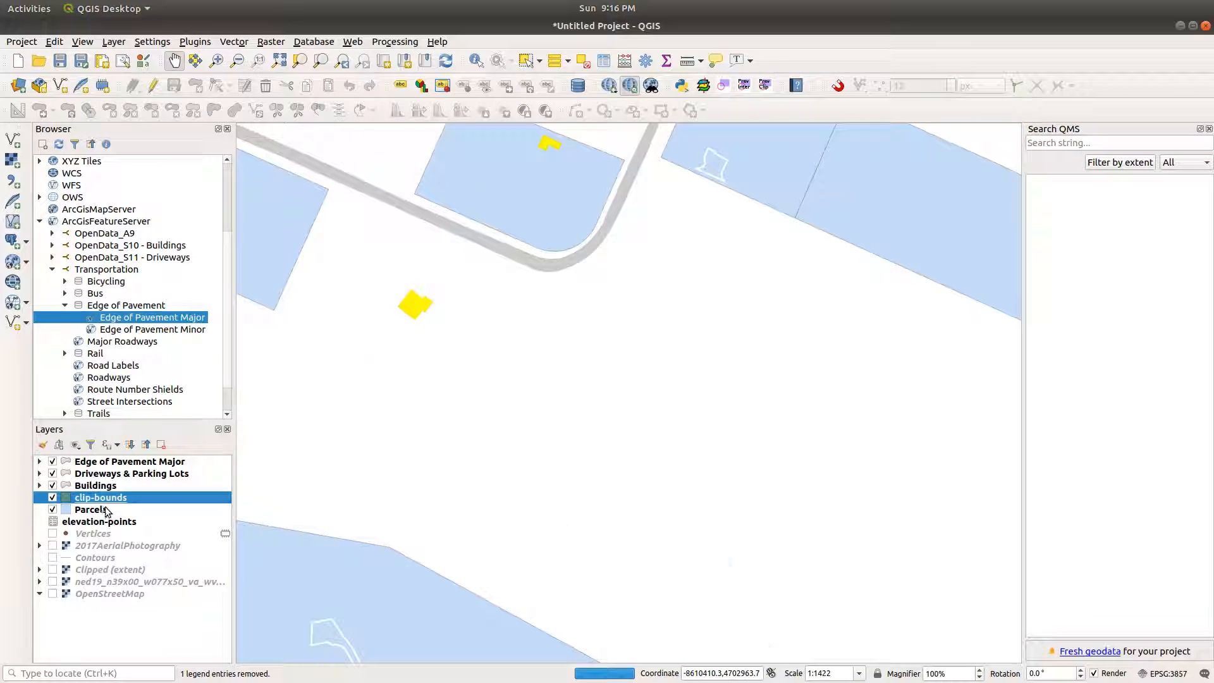
{"action": "left_click_drag", "start_coordinate": [101, 498], "coordinate": [103, 464]}
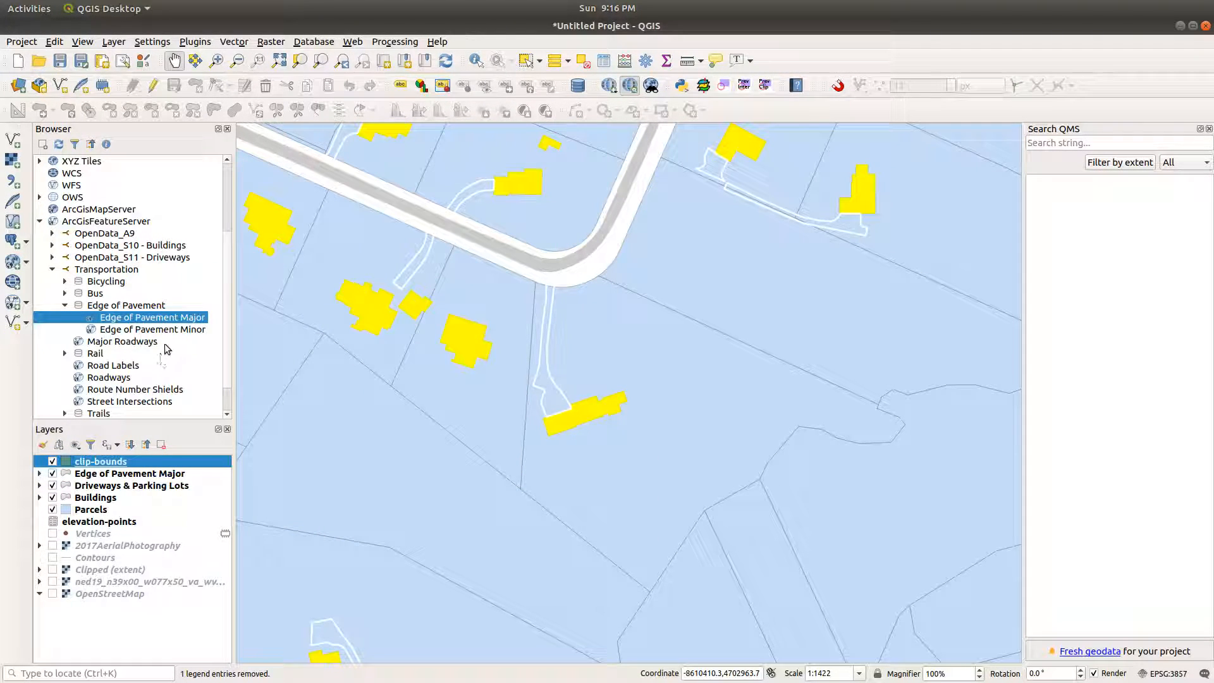
Step: Enable editing on clip-bounds and add a rectangle from extent with id 0 covering nearly the whole visible map area
{"action": "right_click", "coordinate": [145, 463]}
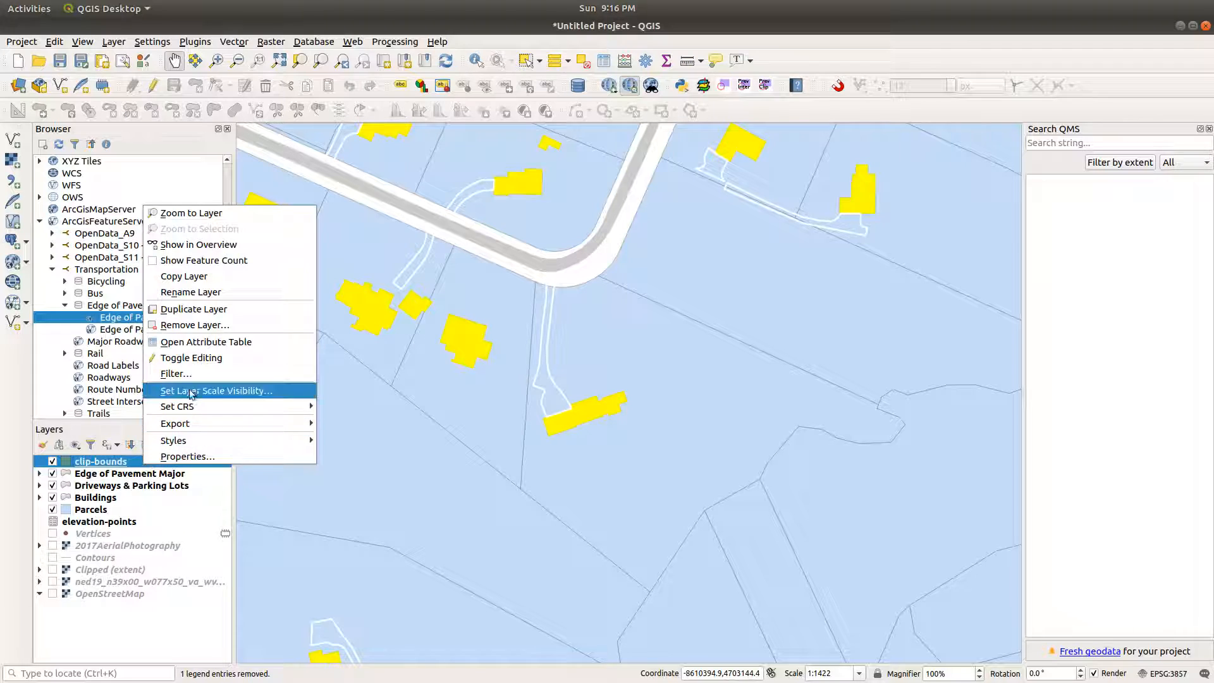
{"action": "left_click", "coordinate": [215, 358]}
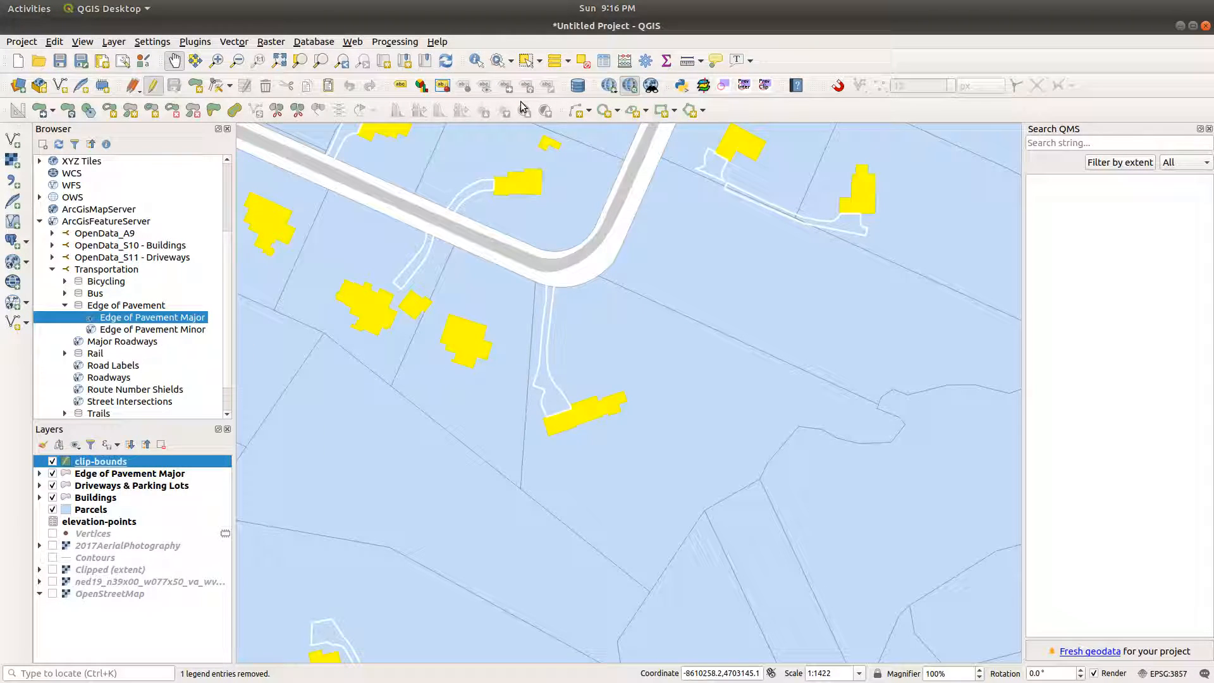
{"action": "left_click", "coordinate": [675, 113]}
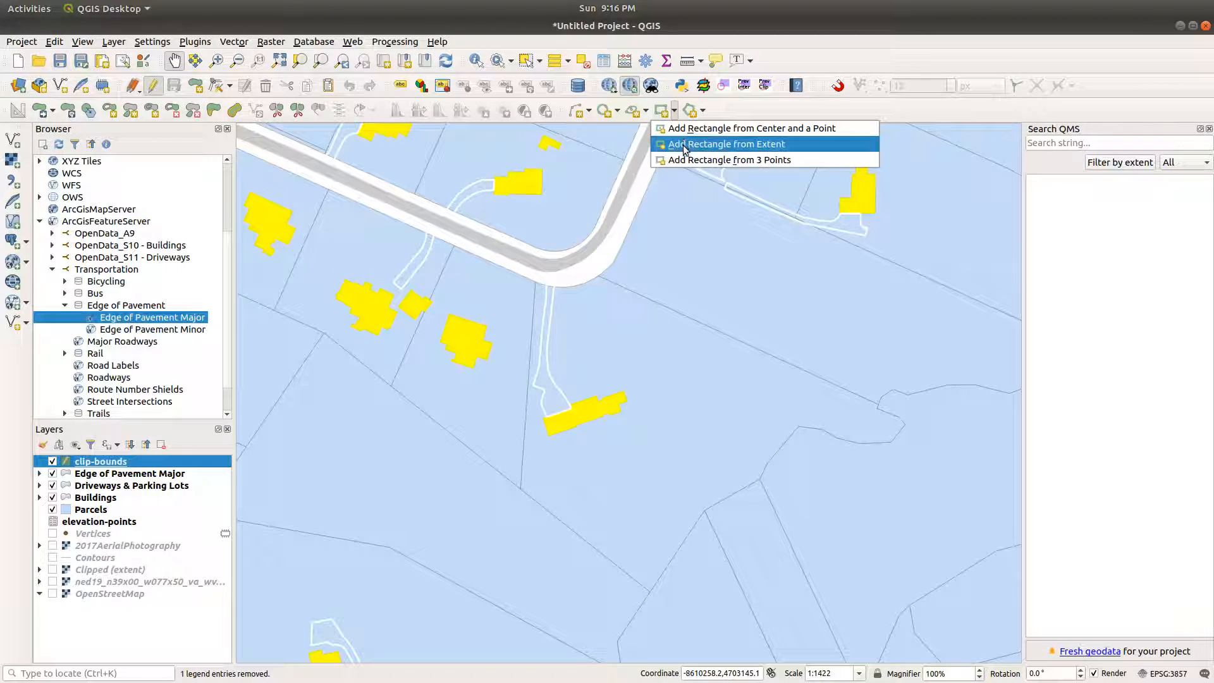
{"action": "left_click", "coordinate": [684, 144]}
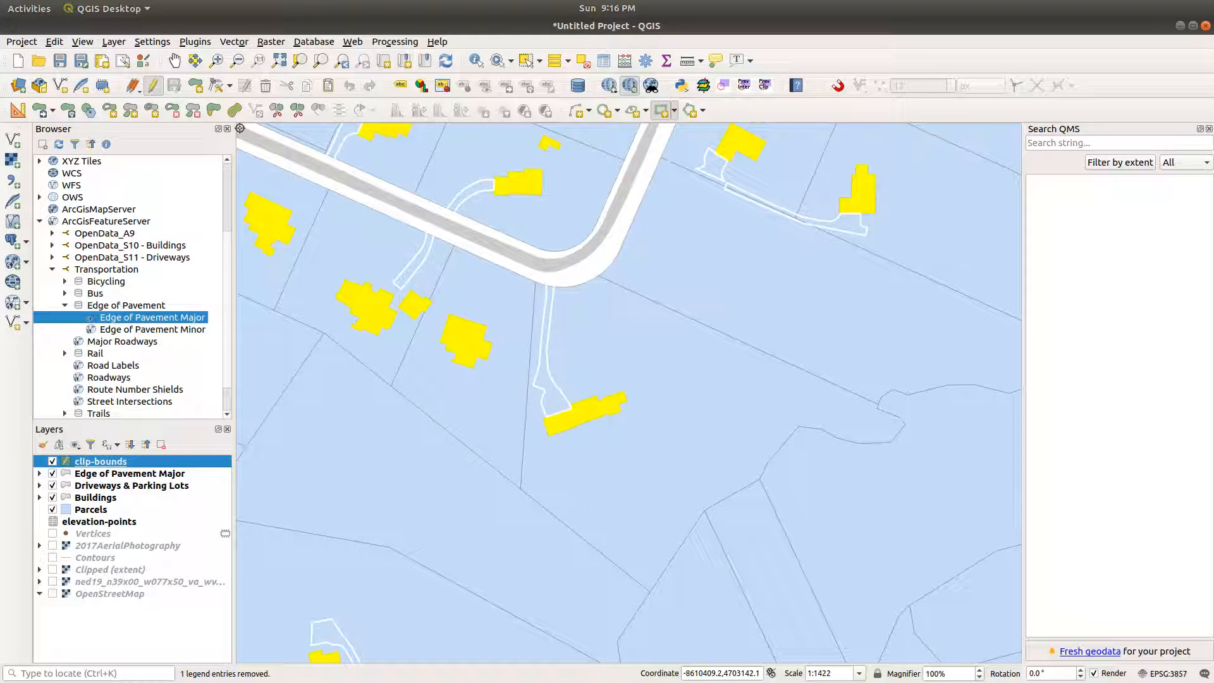
{"action": "left_click", "coordinate": [241, 129]}
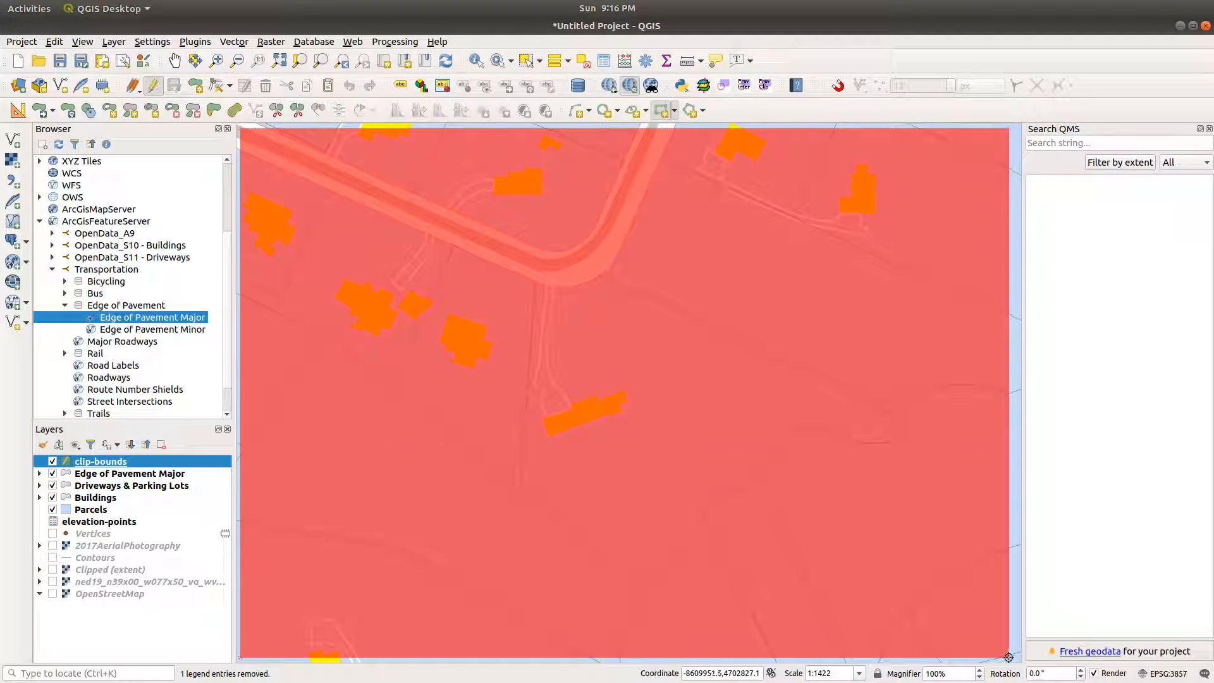
{"action": "left_click", "coordinate": [1009, 657]}
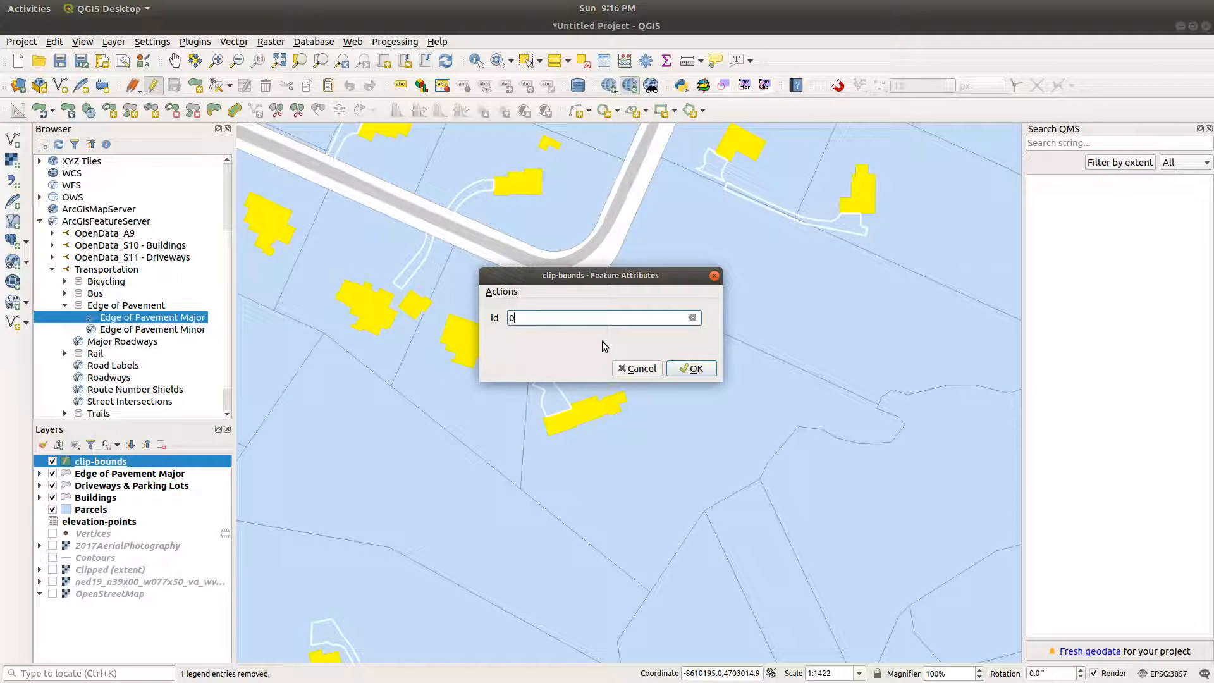
{"action": "key", "text": "Return"}
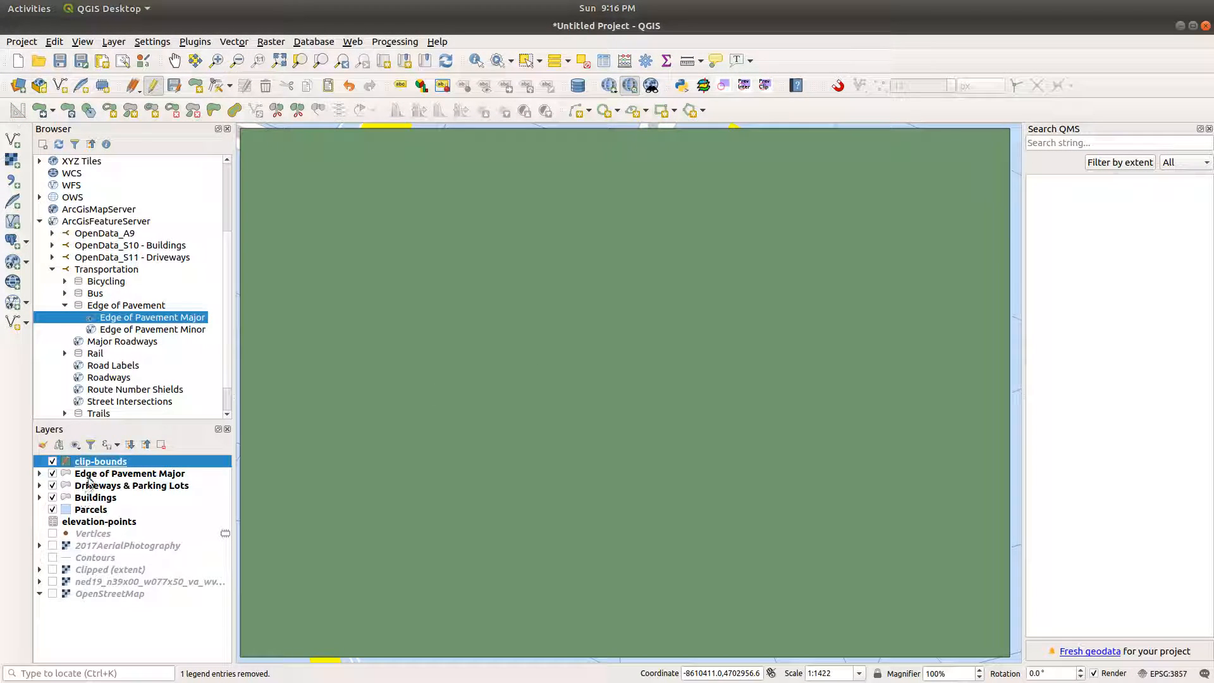
Step: Style clip-bounds in pixel units with a No Brush fill style and the symbol colour #000000
{"action": "right_click", "coordinate": [96, 468]}
{"action": "left_click", "coordinate": [135, 458]}
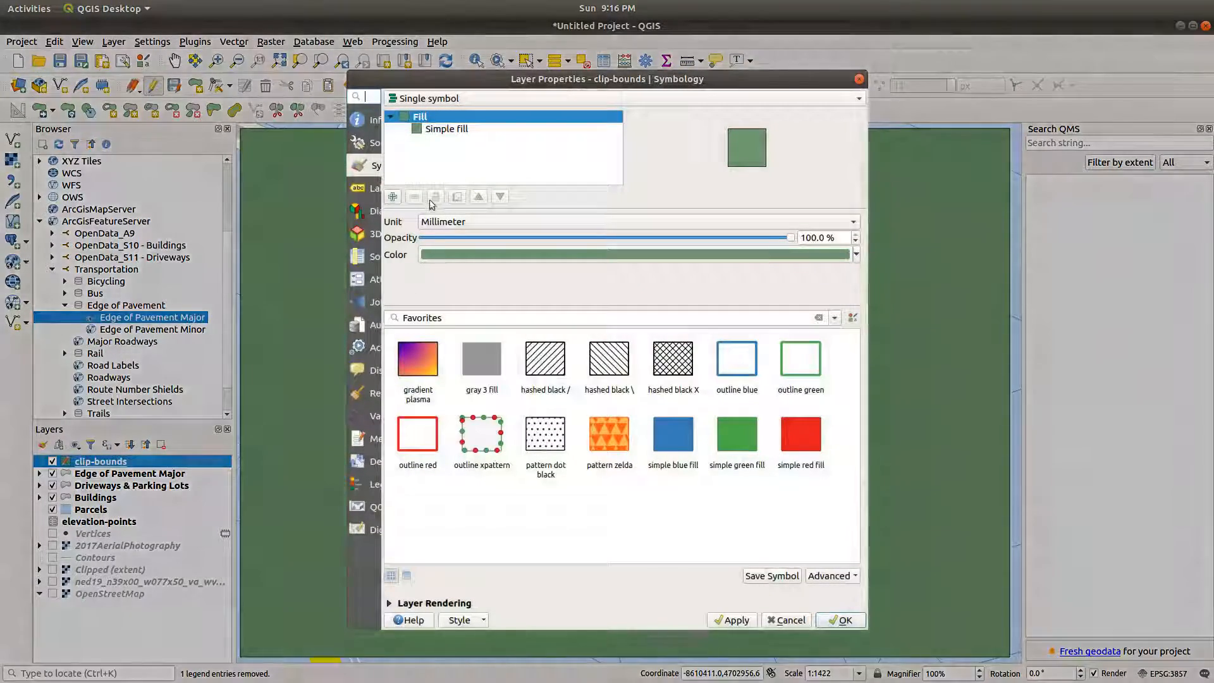
{"action": "left_click", "coordinate": [474, 222]}
{"action": "left_click", "coordinate": [474, 252]}
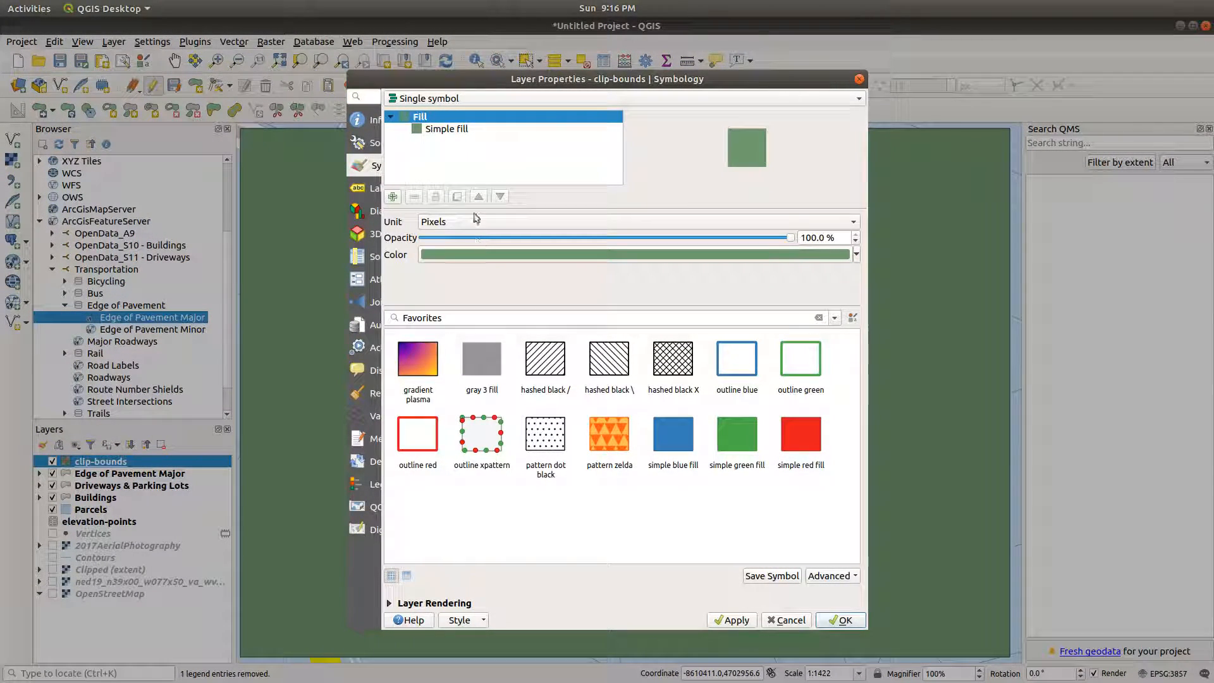
{"action": "left_click", "coordinate": [460, 129]}
{"action": "left_click", "coordinate": [488, 284]}
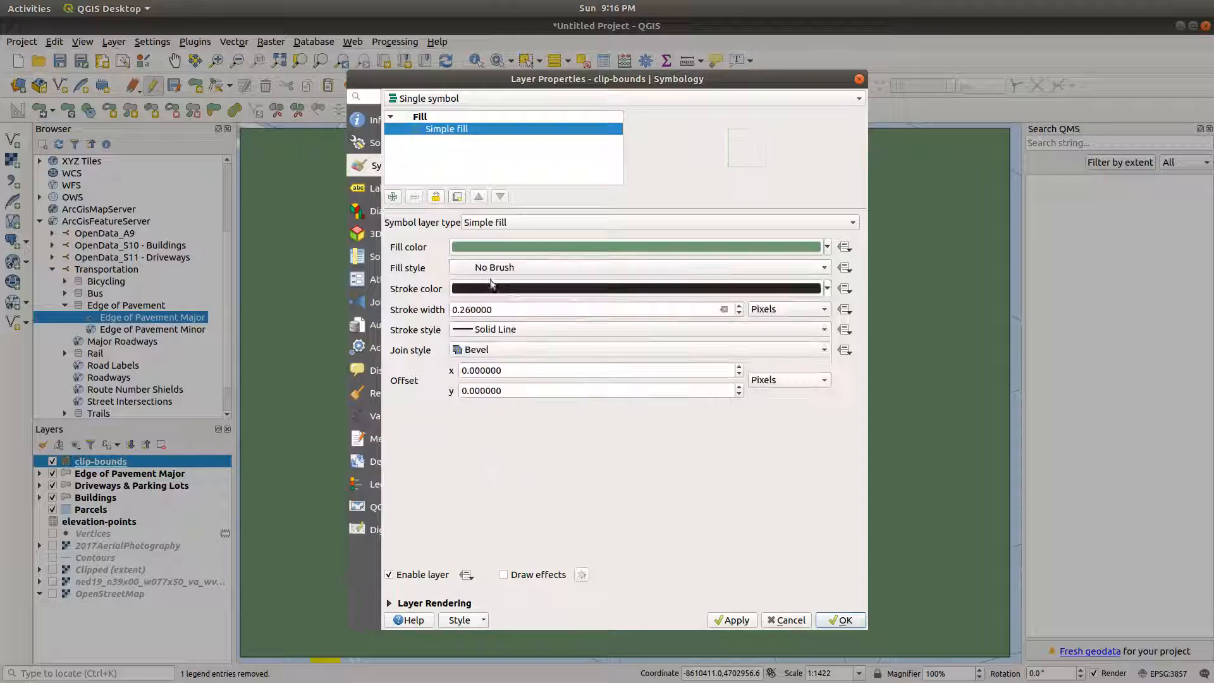
{"action": "left_click", "coordinate": [420, 116]}
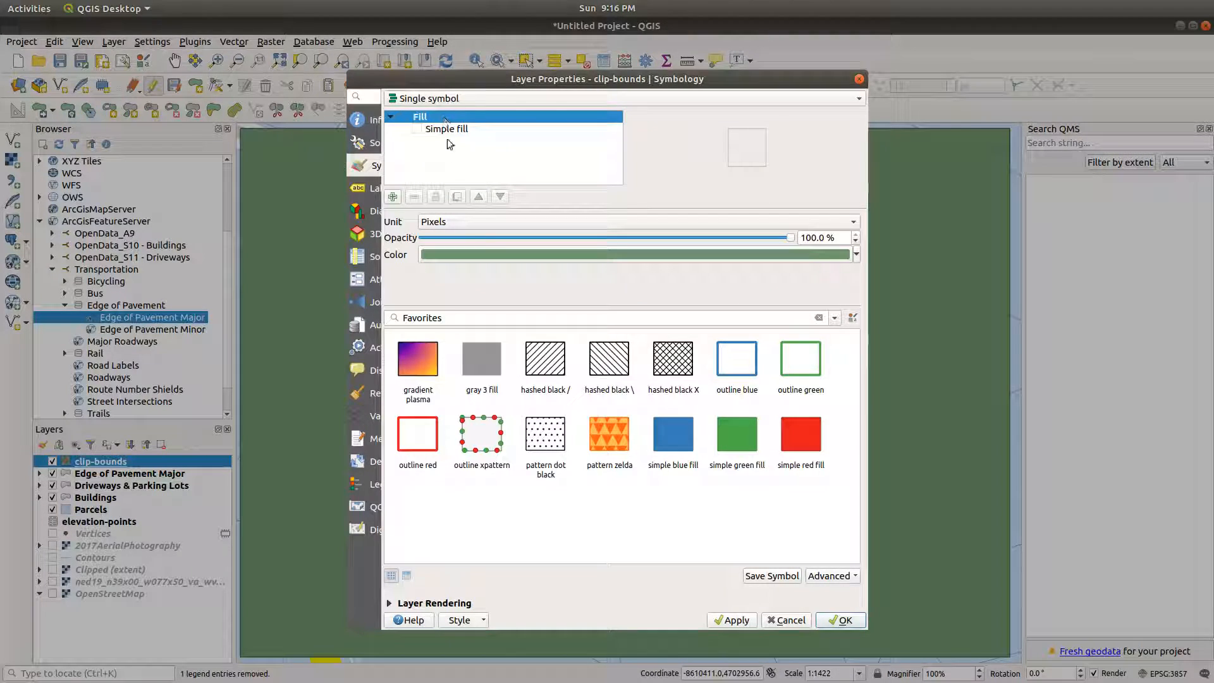
{"action": "left_click", "coordinate": [483, 254]}
{"action": "left_click_drag", "start_coordinate": [470, 364], "coordinate": [444, 399]}
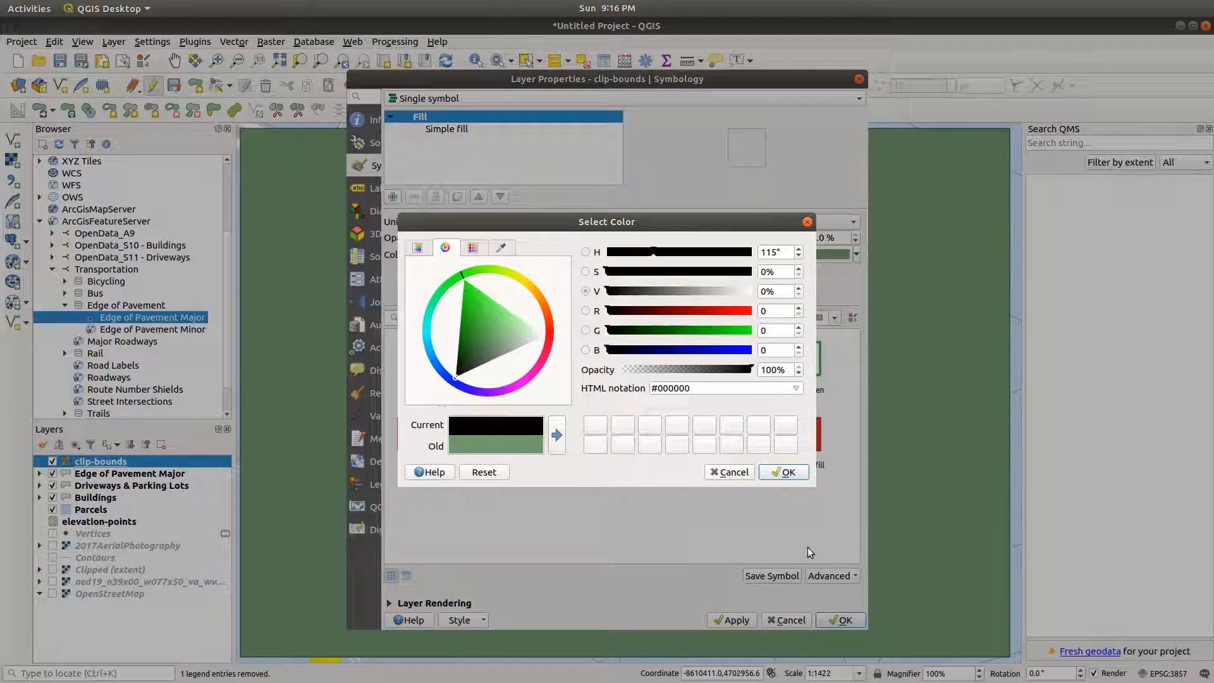
{"action": "left_click", "coordinate": [784, 472]}
{"action": "left_click", "coordinate": [841, 620]}
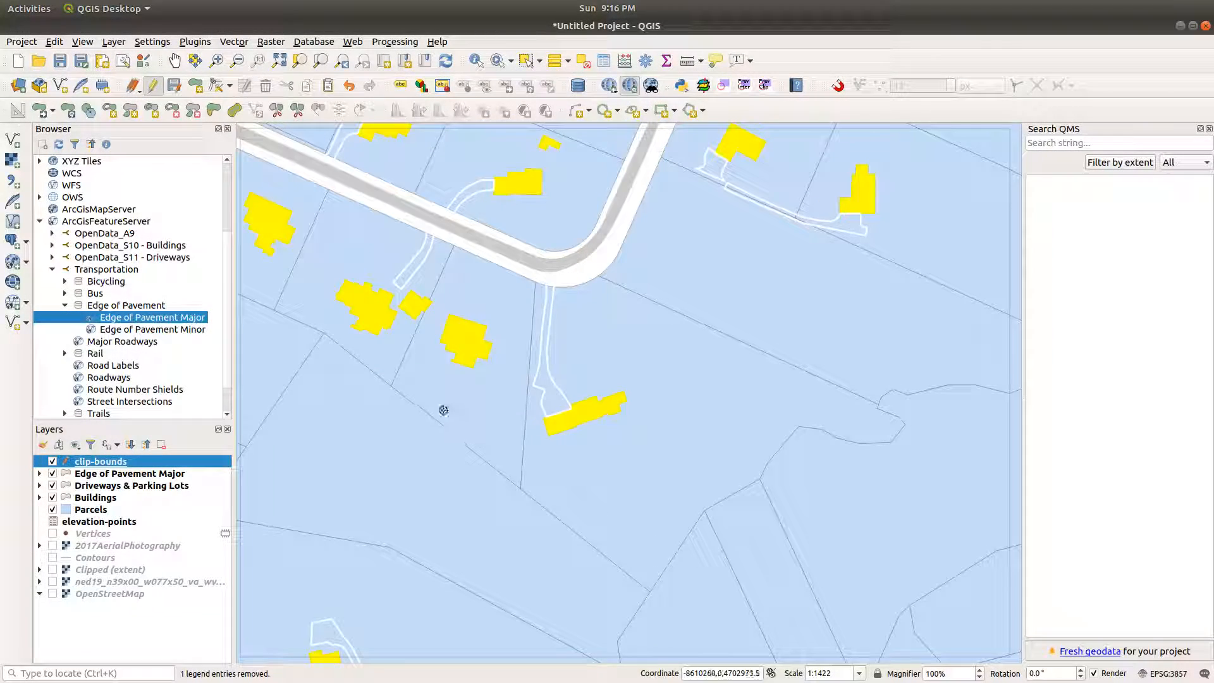
Step: Clip the Parcels layer with clip-bounds as the overlay, creating a temporary layer
{"action": "right_click", "coordinate": [108, 465]}
{"action": "left_click", "coordinate": [206, 180]}
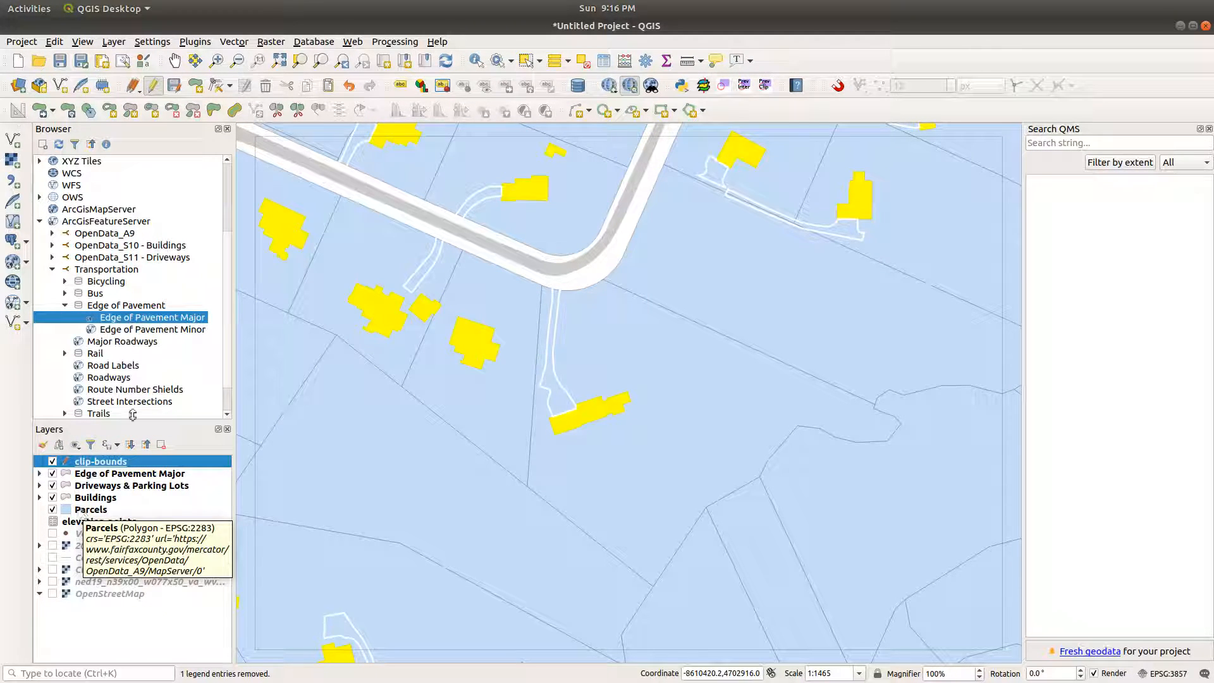
{"action": "left_click", "coordinate": [242, 45]}
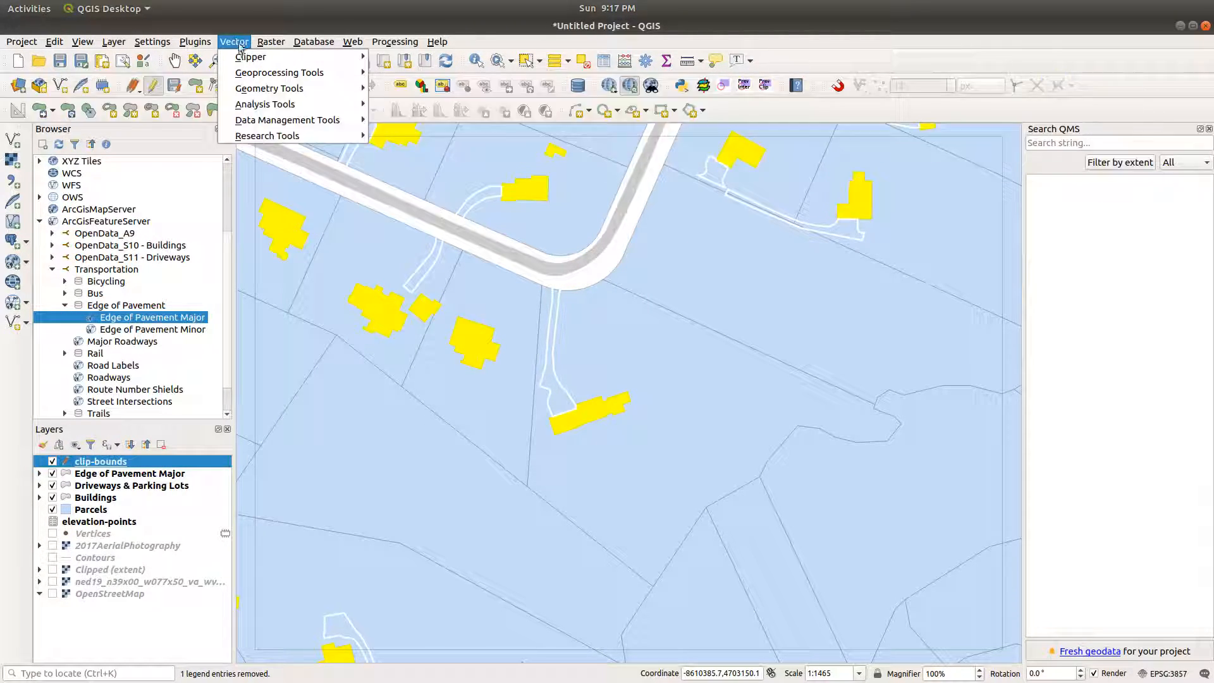
{"action": "mouse_move", "coordinate": [297, 73]}
{"action": "left_click", "coordinate": [401, 88]}
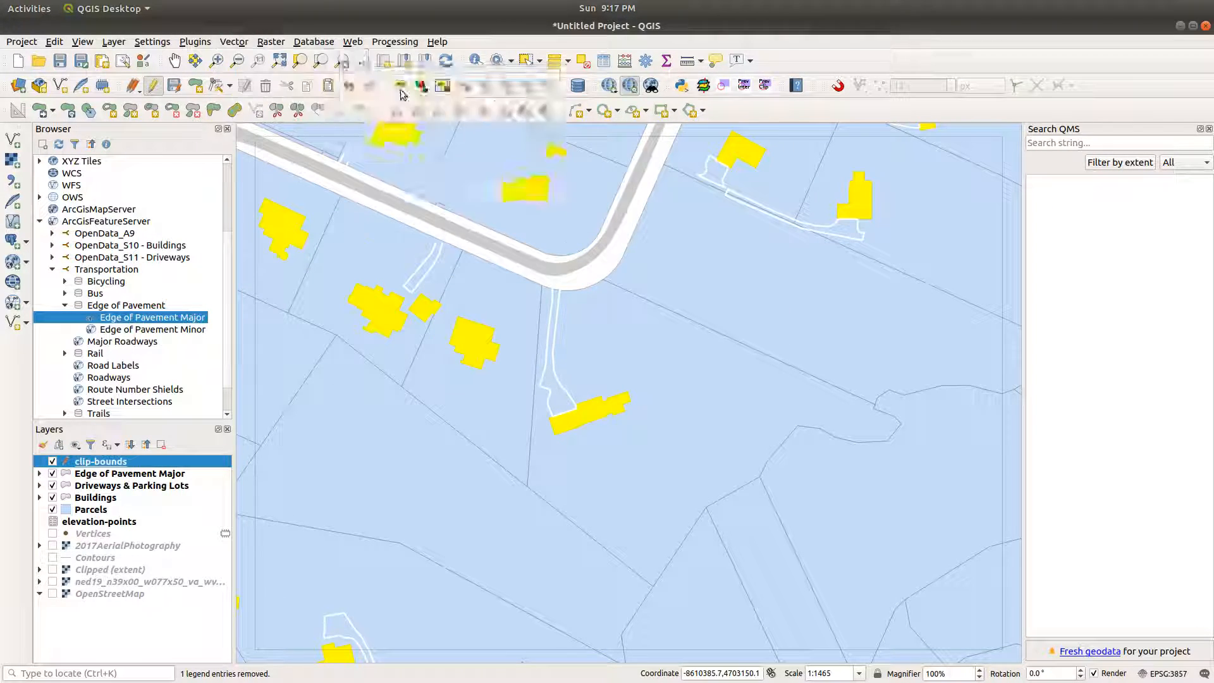
{"action": "left_click", "coordinate": [467, 88]}
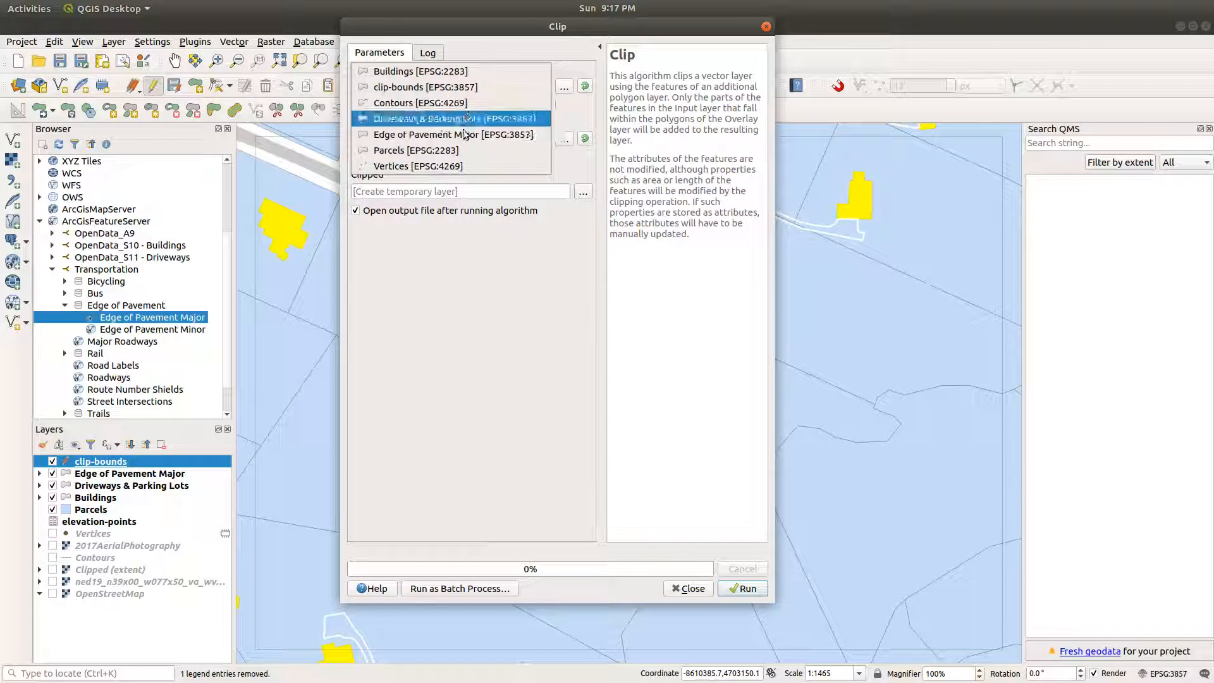
{"action": "left_click", "coordinate": [457, 153]}
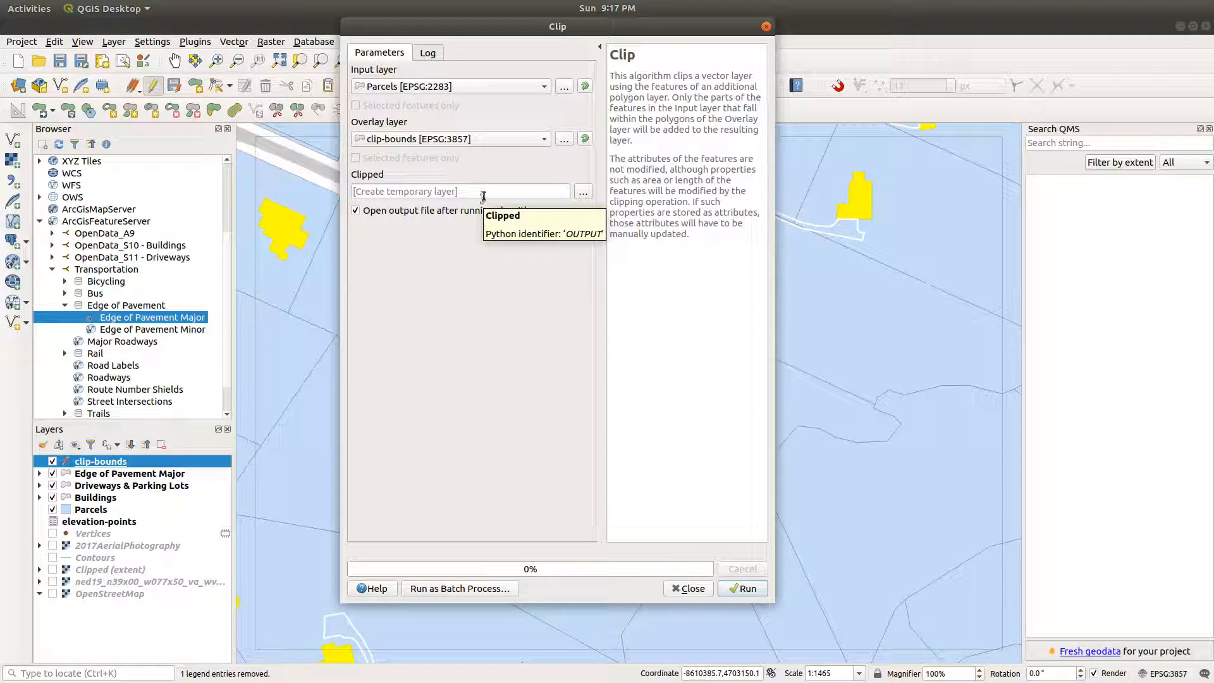
{"action": "left_click", "coordinate": [734, 588]}
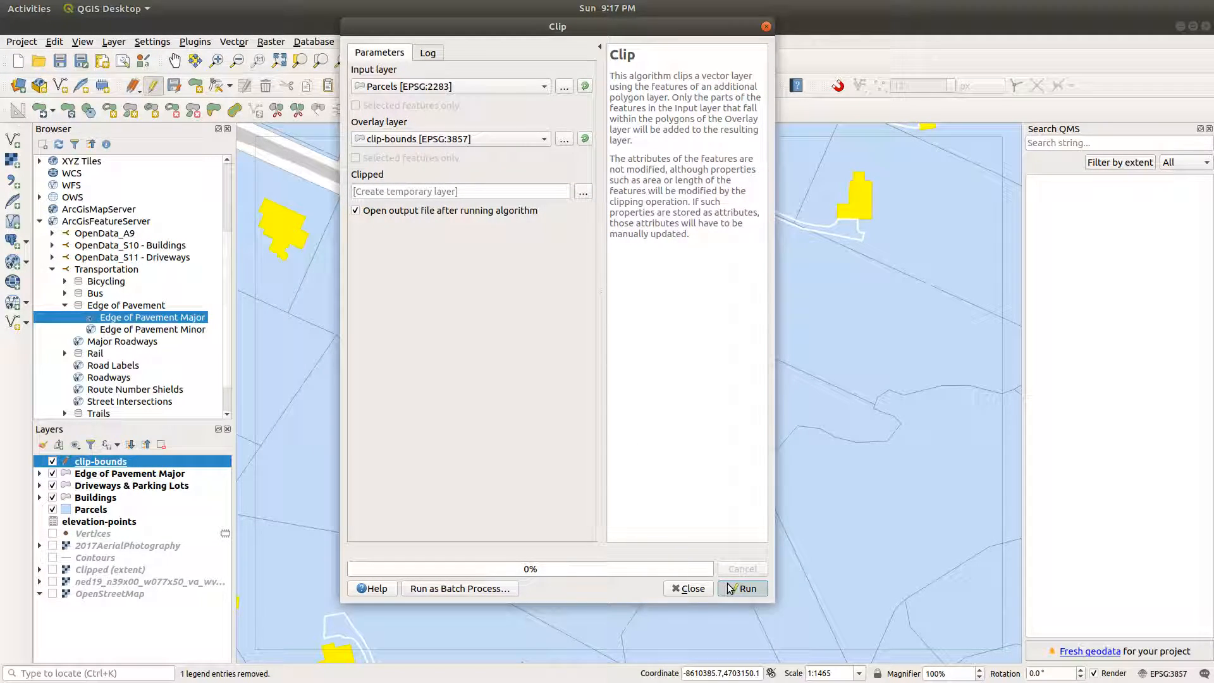
{"action": "left_click", "coordinate": [689, 588]}
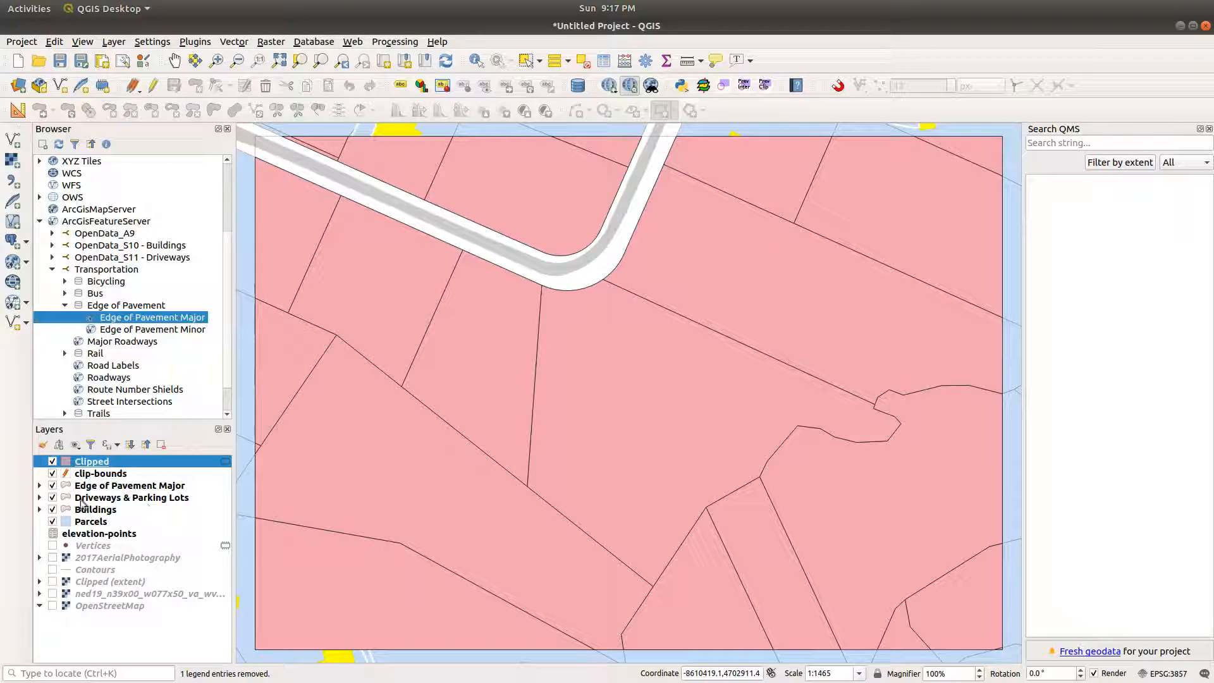
Step: Remove the original Parcels layer from the project and leave the Clipped layer displayed
{"action": "left_click", "coordinate": [52, 462]}
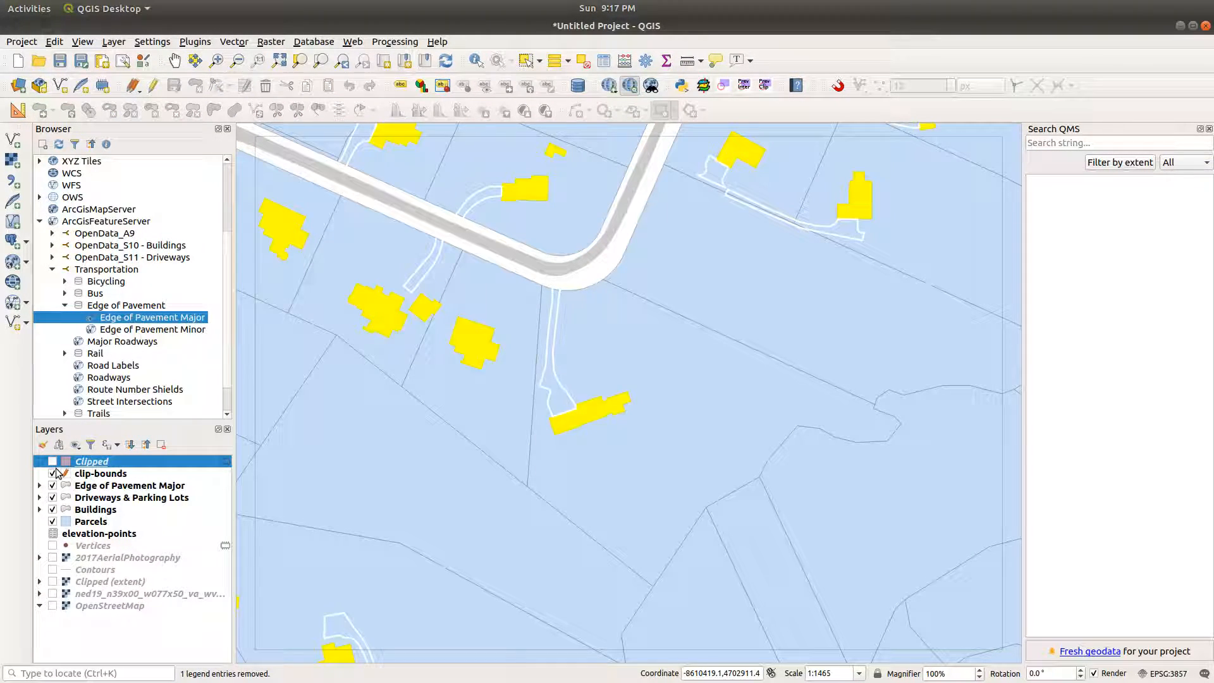
{"action": "left_click", "coordinate": [53, 521]}
{"action": "left_click", "coordinate": [85, 523]}
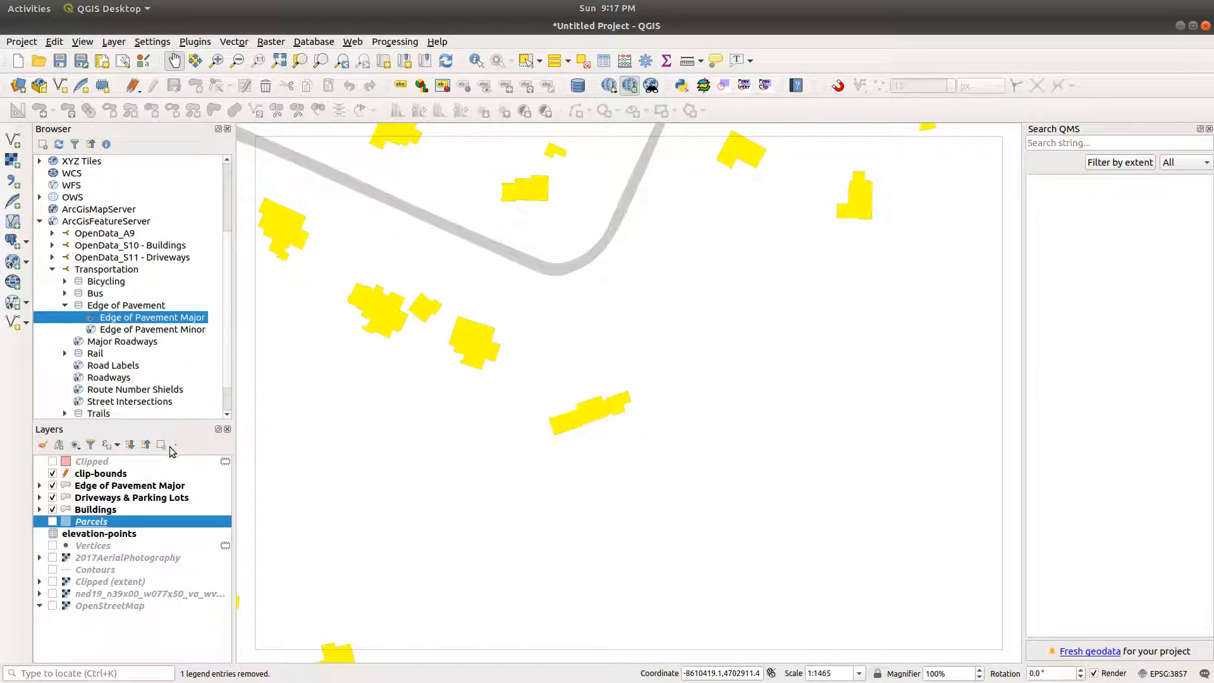
{"action": "left_click", "coordinate": [168, 448]}
{"action": "left_click", "coordinate": [654, 376]}
{"action": "left_click", "coordinate": [53, 462]}
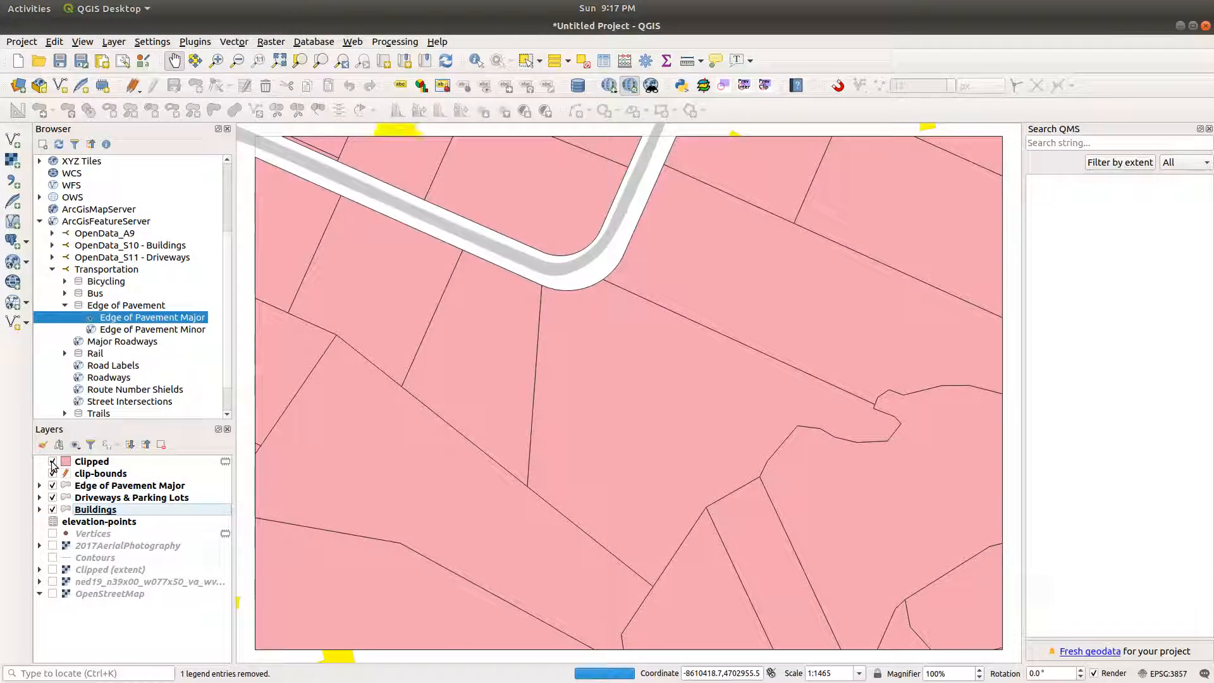
Step: Set the Clipped layer's symbol unit to Pixels and its colour to #000000
{"action": "right_click", "coordinate": [120, 464]}
{"action": "left_click", "coordinate": [133, 452]}
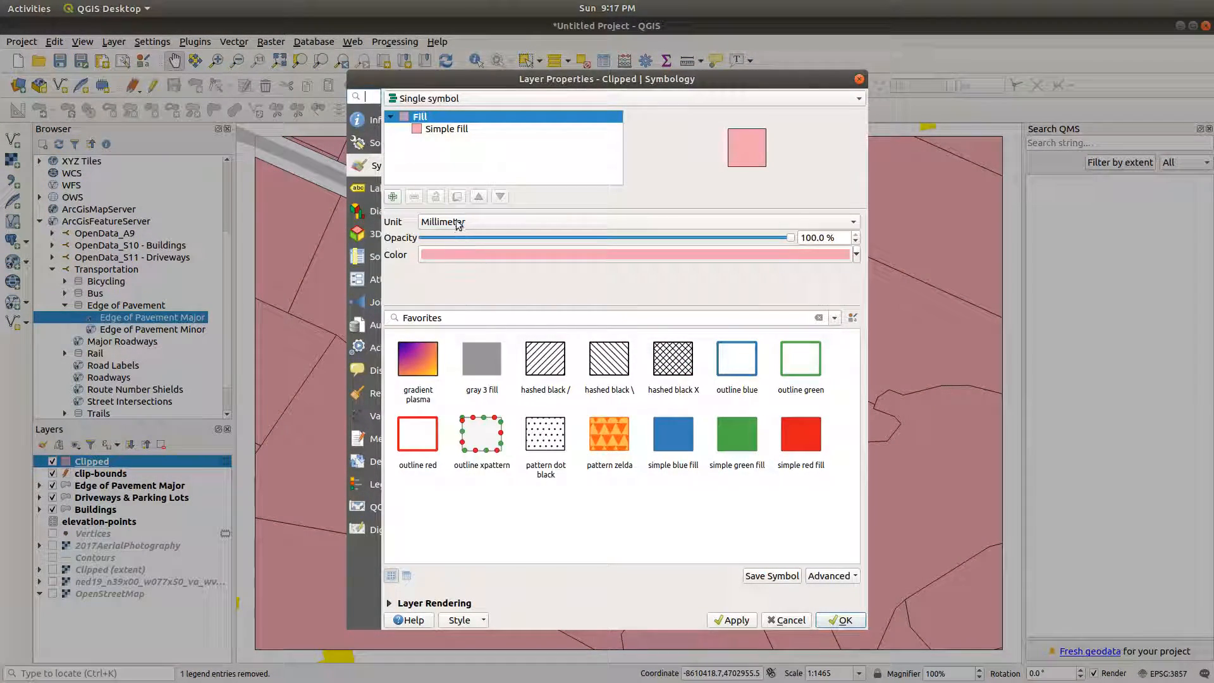
{"action": "left_click", "coordinate": [457, 219]}
{"action": "left_click", "coordinate": [459, 236]}
{"action": "left_click", "coordinate": [460, 255]}
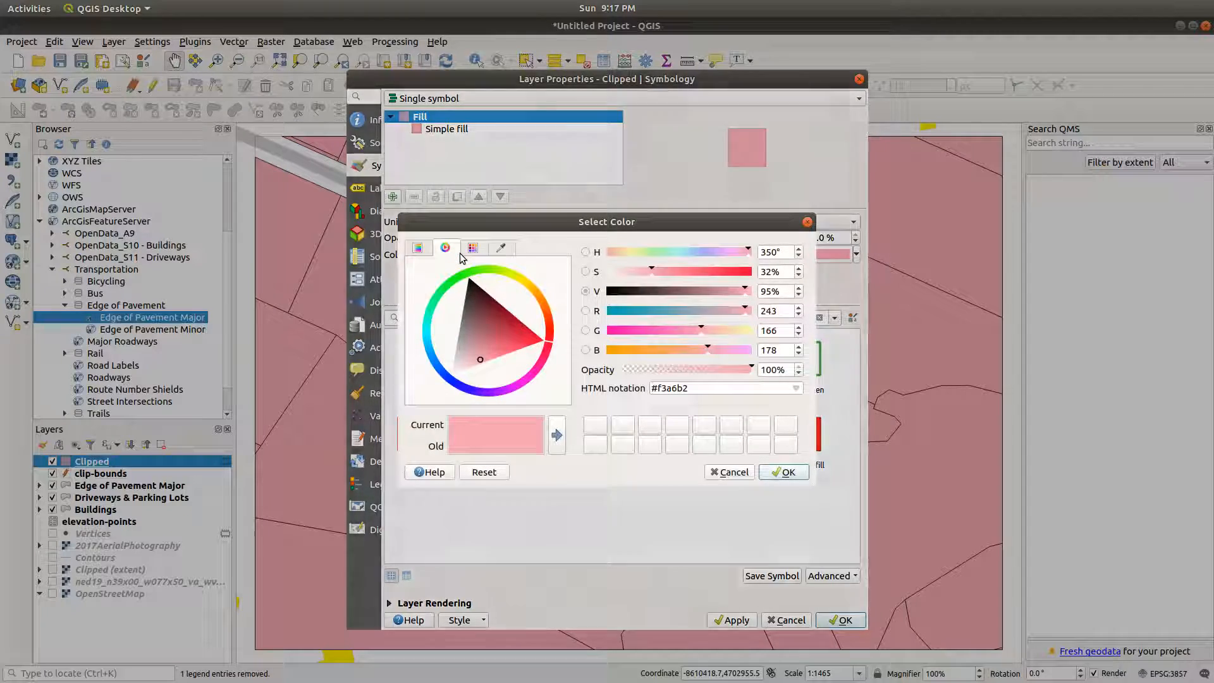
{"action": "left_click_drag", "start_coordinate": [473, 329], "coordinate": [462, 271]}
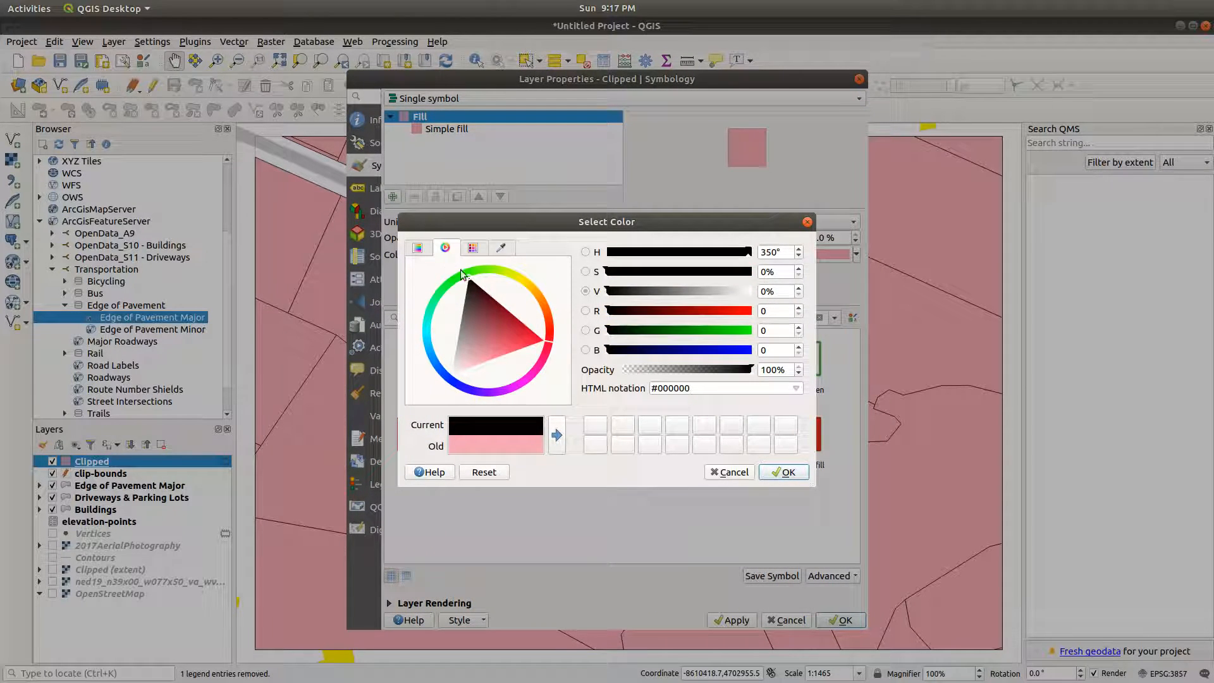
{"action": "left_click", "coordinate": [788, 472]}
Step: Give the Clipped layer's simple fill a No Brush style and a stroke width of 1 pixel, and apply the symbology
{"action": "left_click", "coordinate": [461, 129]}
{"action": "left_click", "coordinate": [499, 267]}
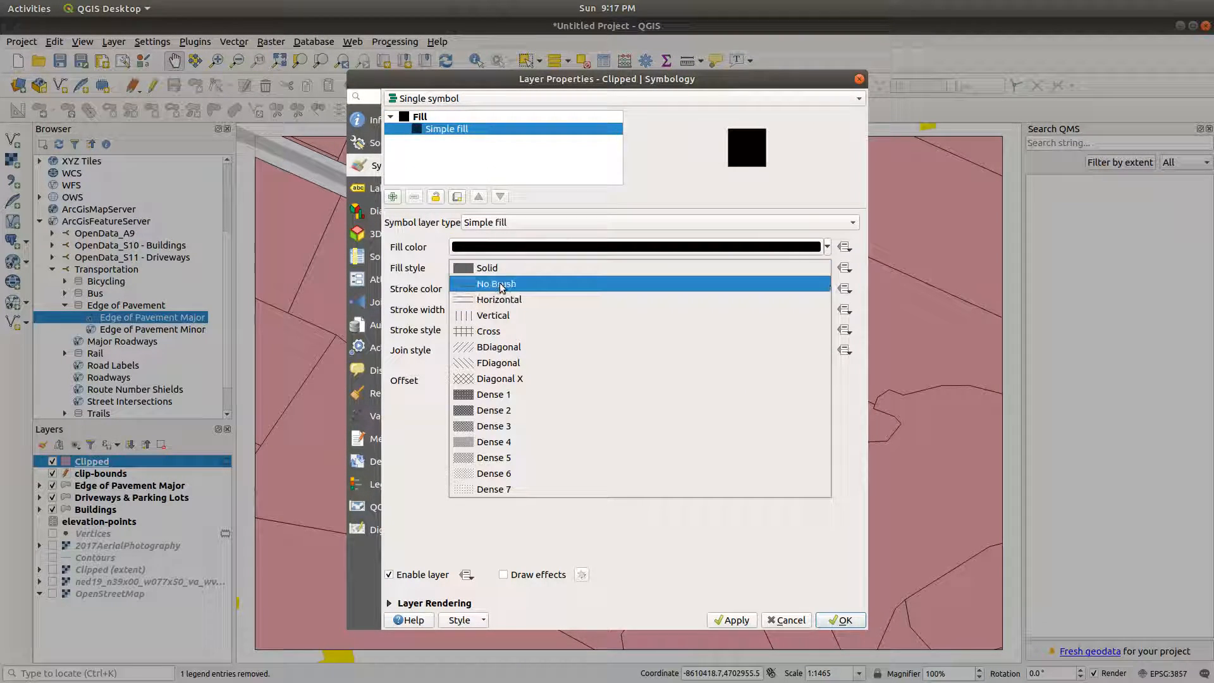
{"action": "left_click", "coordinate": [502, 286]}
{"action": "double_click", "coordinate": [506, 309]}
{"action": "type", "text": "1"}
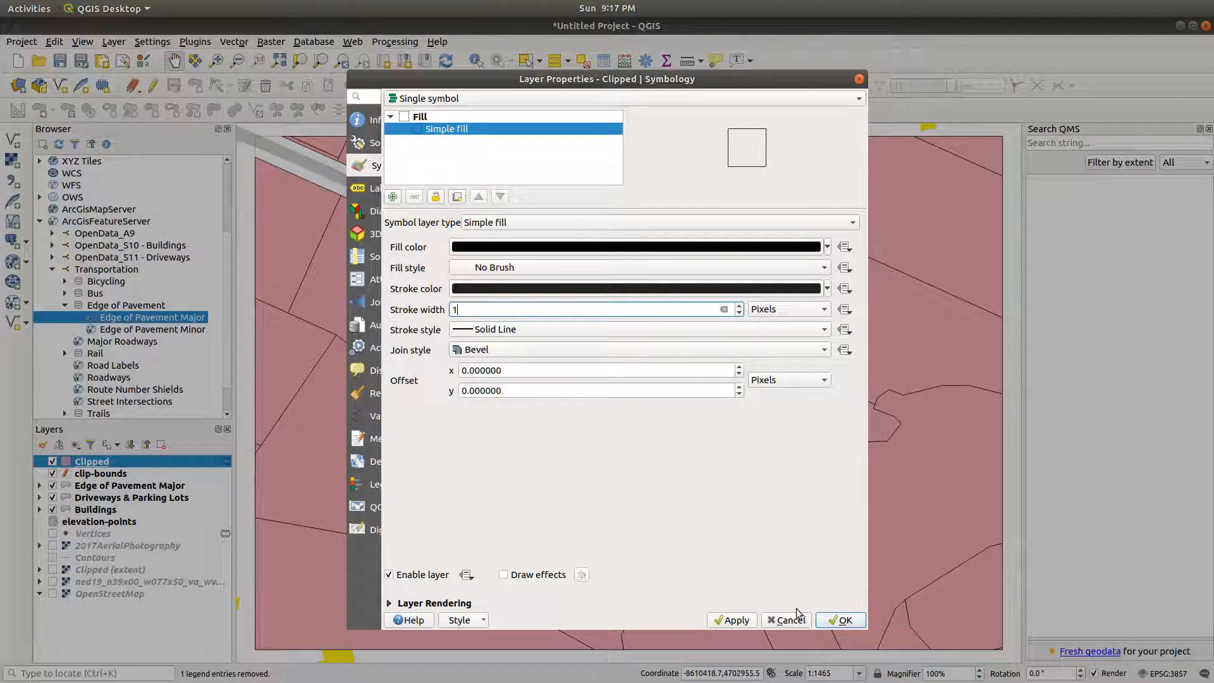
{"action": "left_click", "coordinate": [752, 620]}
{"action": "left_click", "coordinate": [837, 621]}
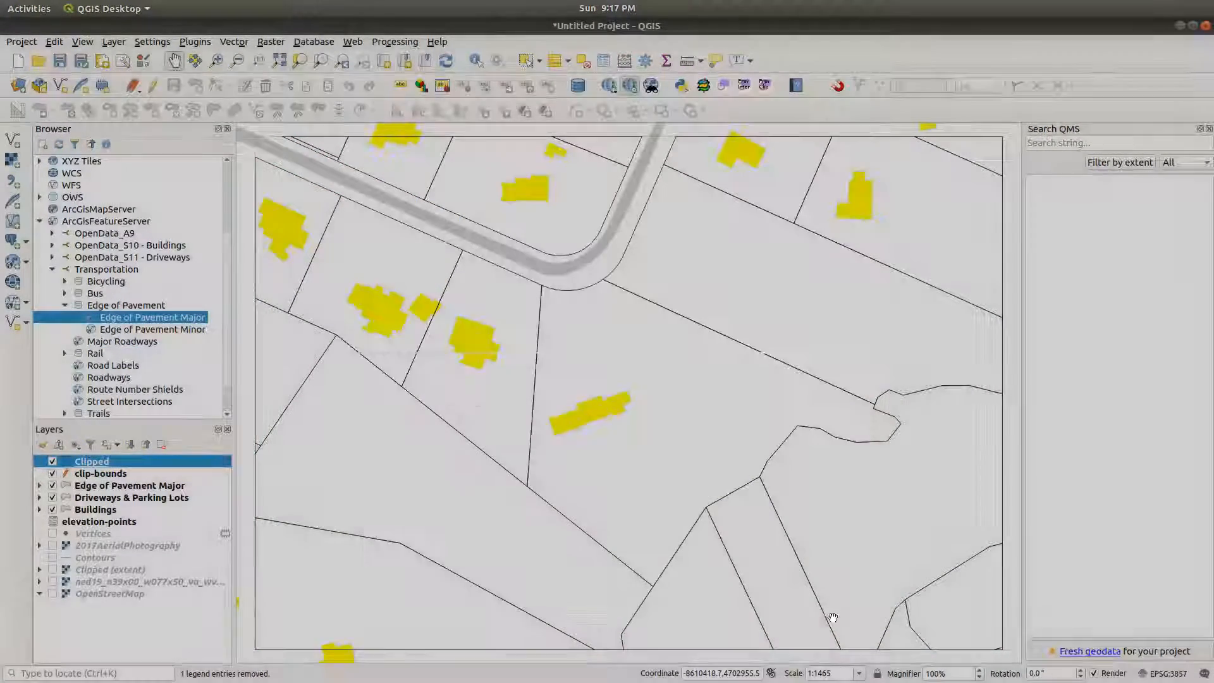
Step: Rename the Clipped layer as parcels
{"action": "right_click", "coordinate": [93, 467]}
{"action": "left_click", "coordinate": [196, 259]}
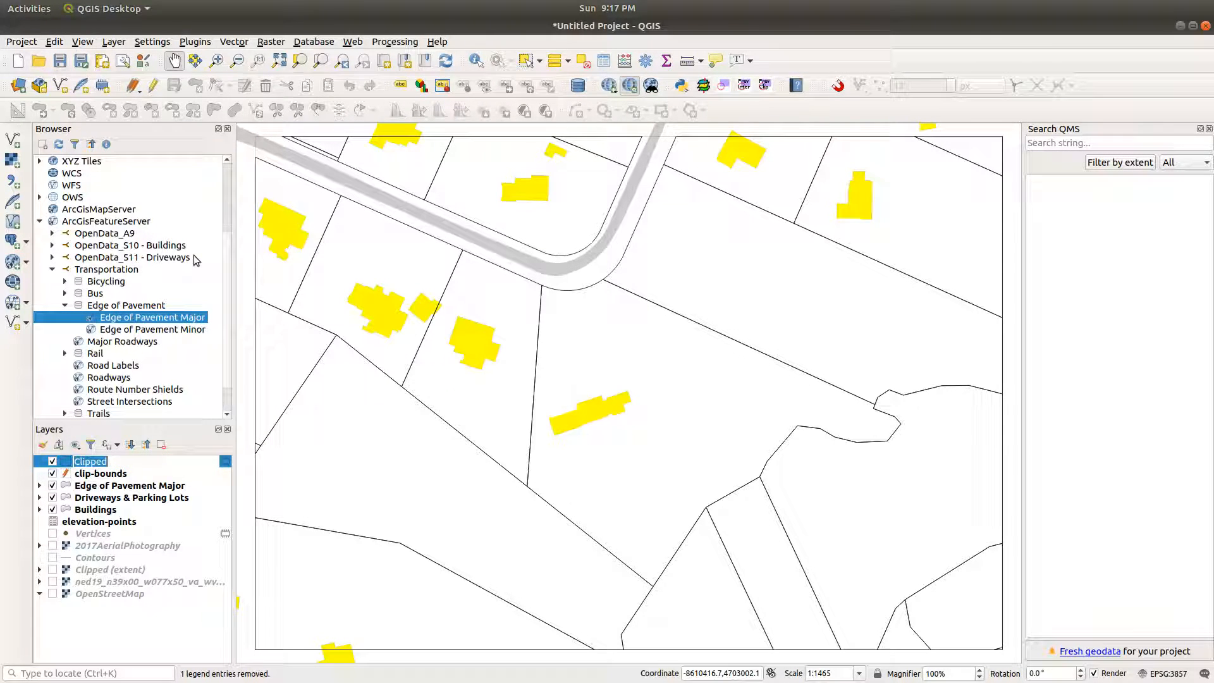
{"action": "type", "text": "parcels"}
{"action": "key", "text": "Return"}
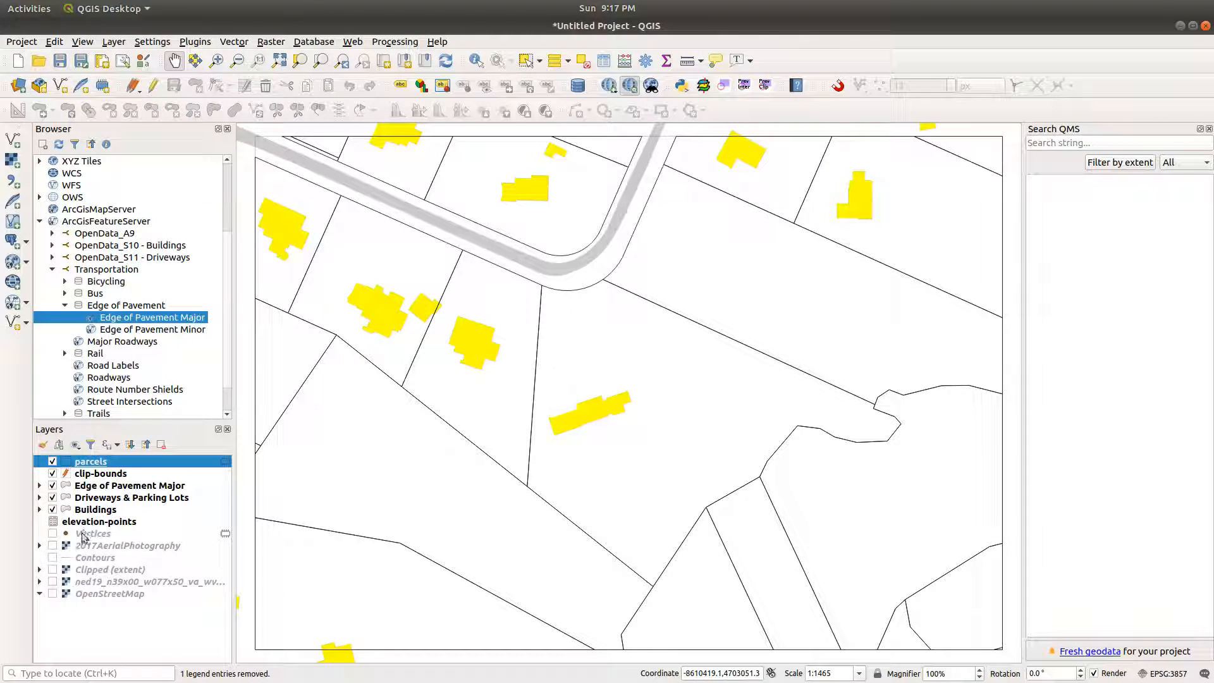
Step: Clip the Buildings layer with clip-bounds as the overlay, creating a temporary layer
{"action": "left_click", "coordinate": [89, 511]}
{"action": "left_click", "coordinate": [270, 41]}
{"action": "mouse_move", "coordinate": [234, 42]}
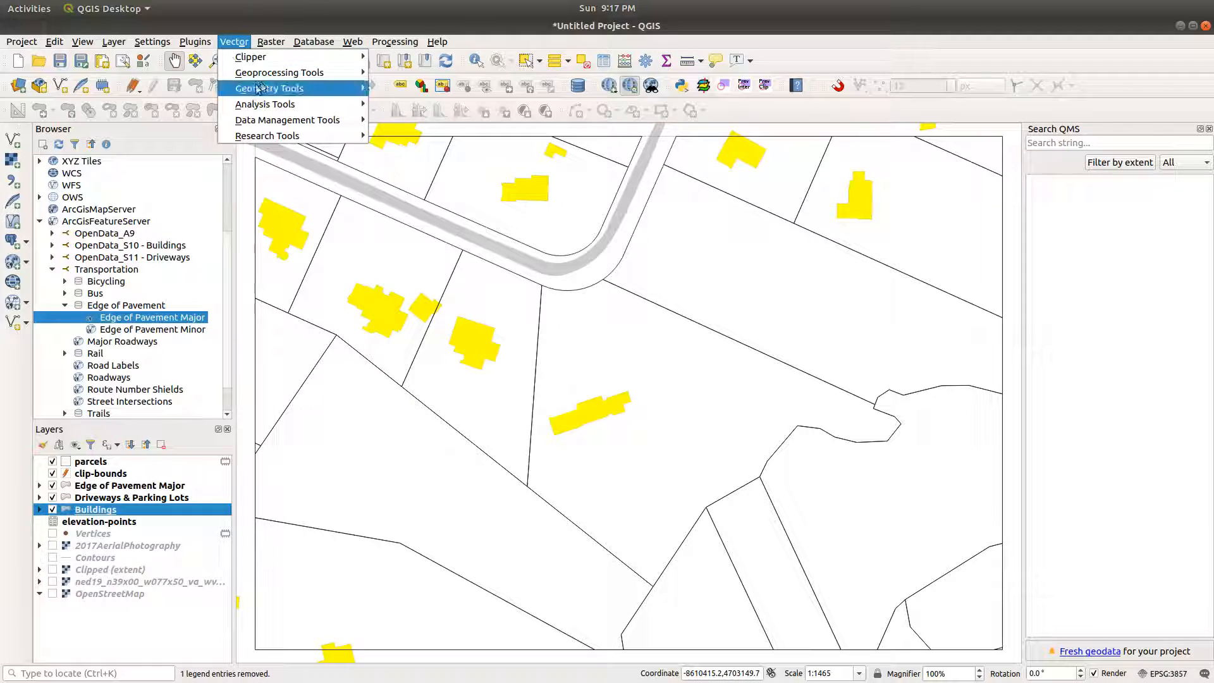
{"action": "mouse_move", "coordinate": [279, 72]}
{"action": "left_click", "coordinate": [462, 91]}
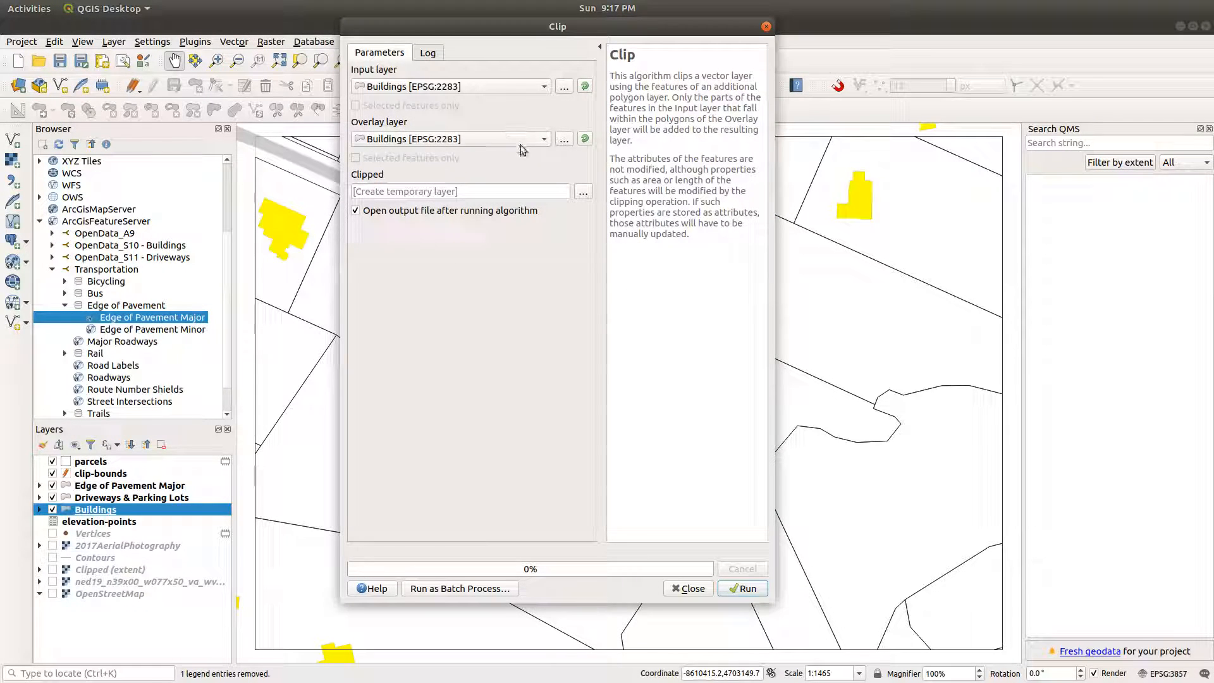
{"action": "left_click", "coordinate": [468, 139]}
{"action": "left_click", "coordinate": [436, 156]}
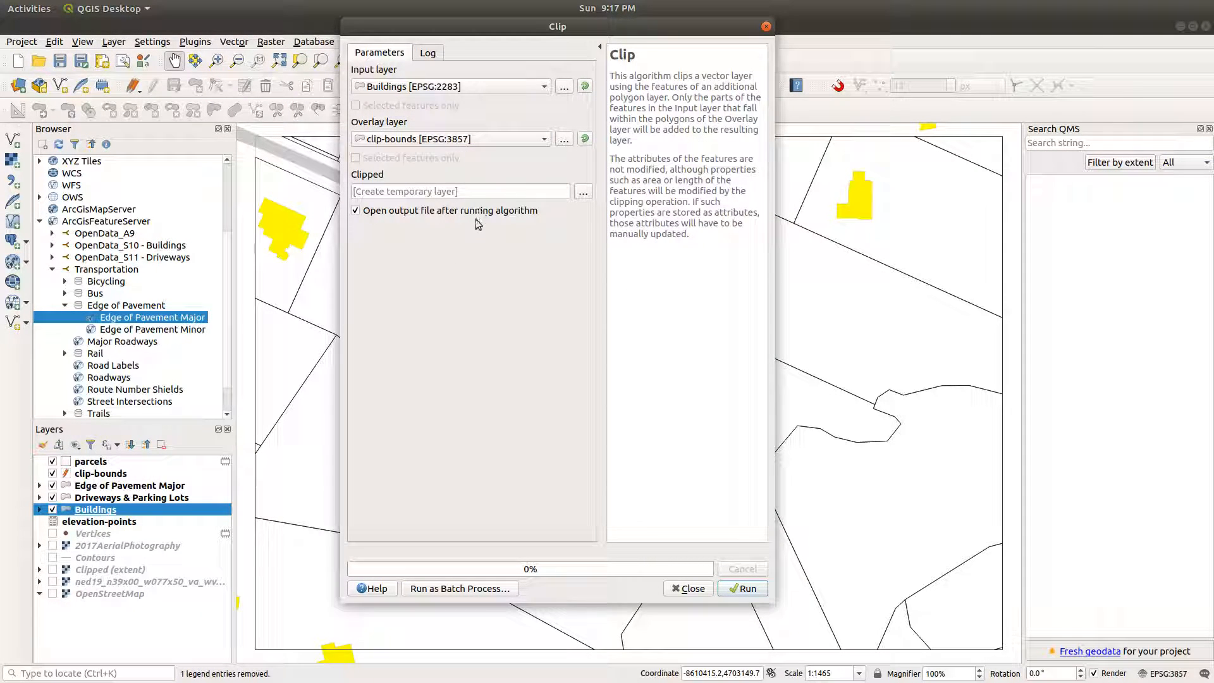
{"action": "left_click", "coordinate": [739, 588]}
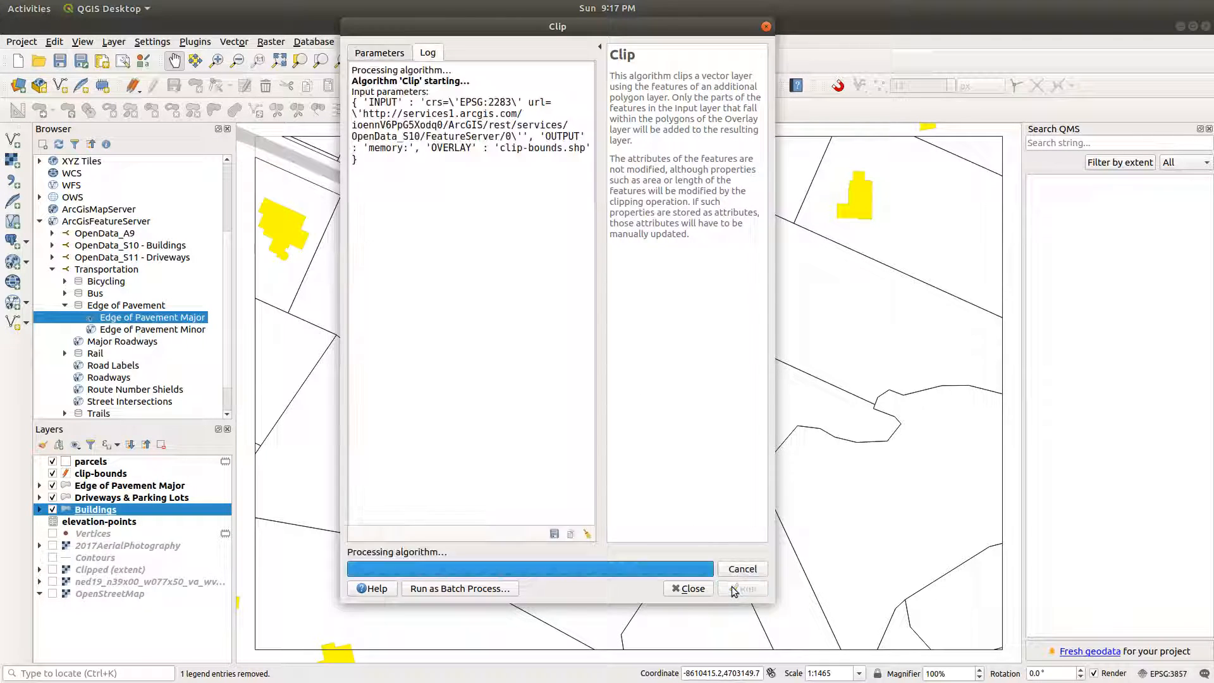
{"action": "left_click", "coordinate": [688, 589]}
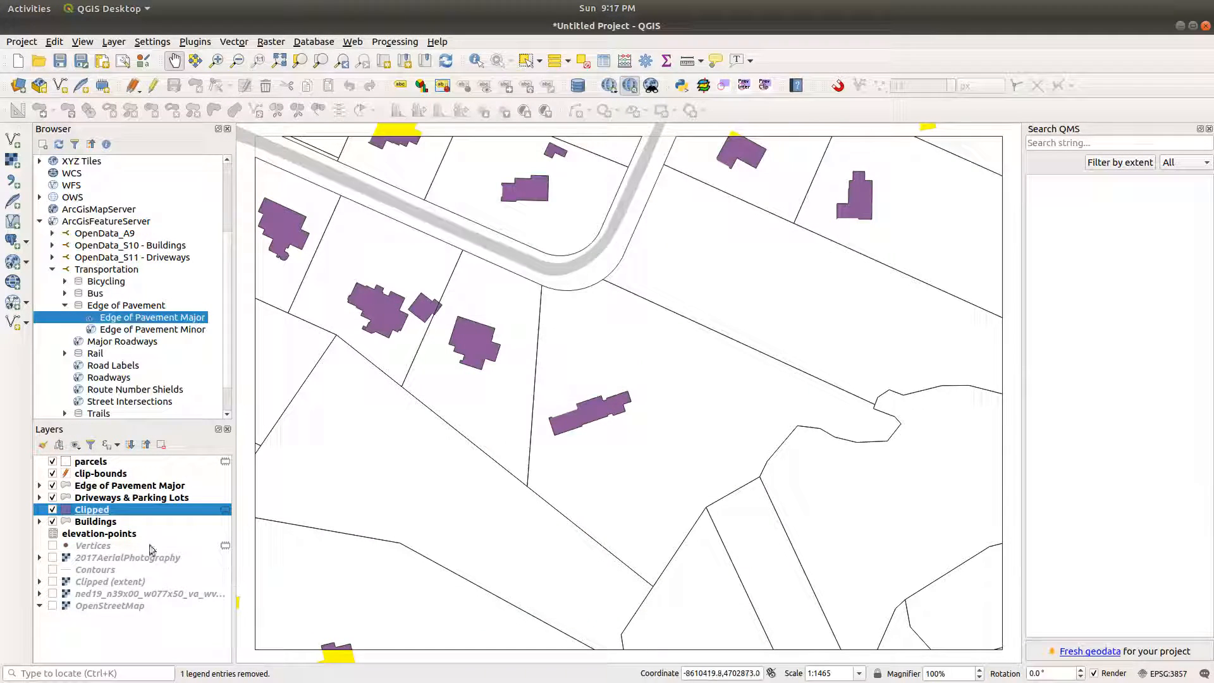
Step: Rename the clipped buildings output layer as buildings
{"action": "right_click", "coordinate": [118, 515]}
{"action": "left_click", "coordinate": [209, 293]}
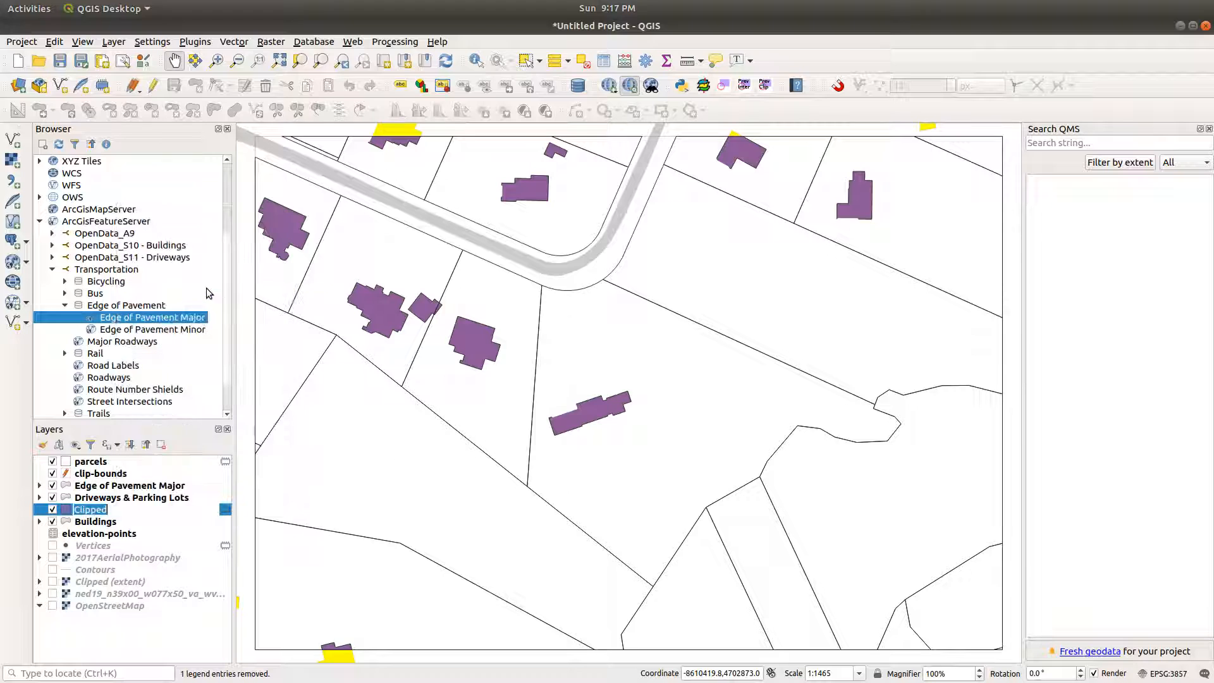
{"action": "type", "text": "buildings"}
{"action": "key", "text": "Return"}
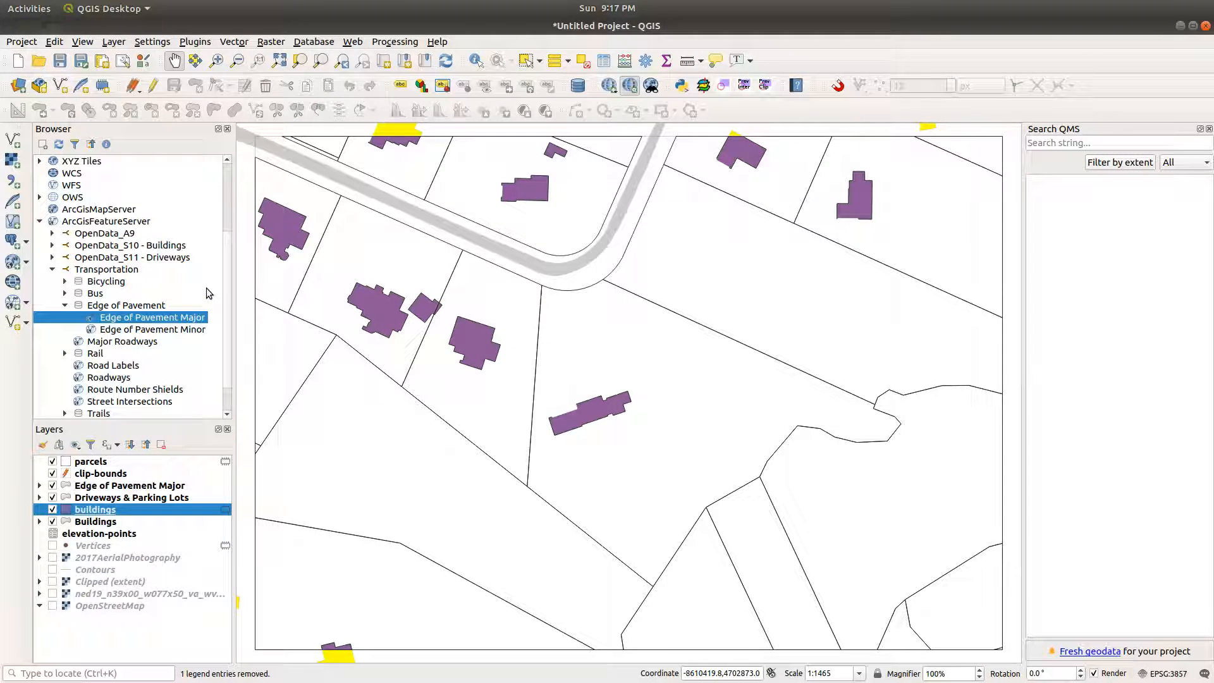
Step: Set the symbol colour of the new buildings layer to black and its unit to Pixels
{"action": "right_click", "coordinate": [118, 506]}
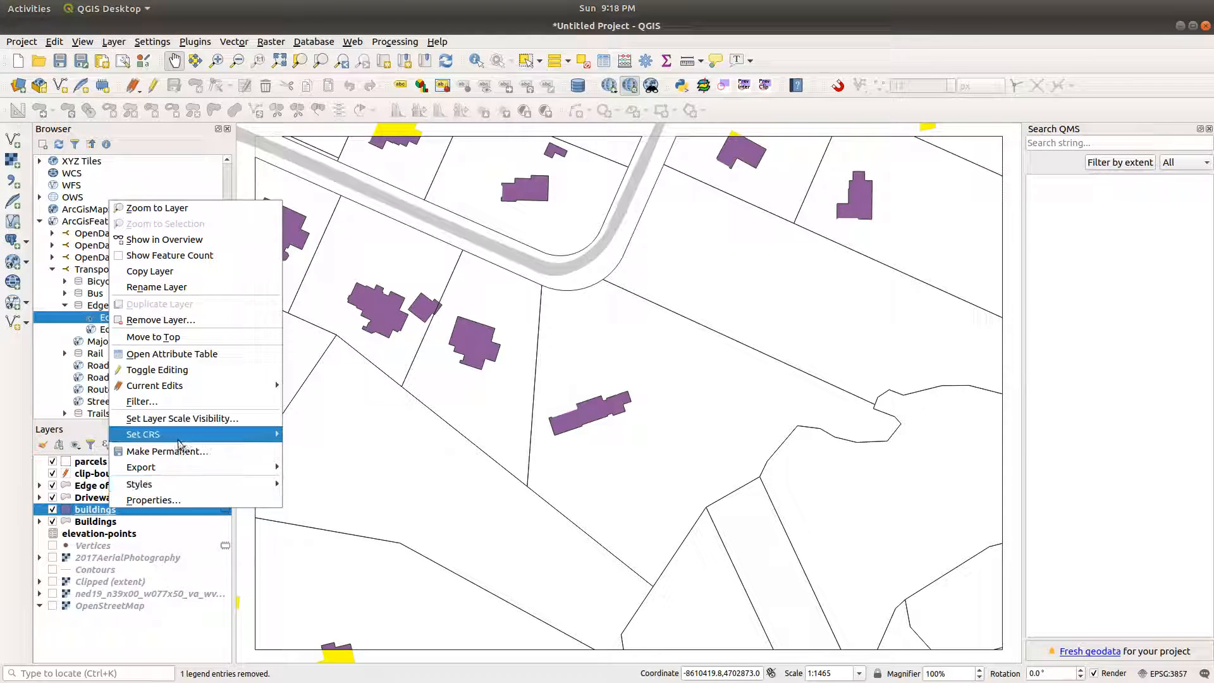
{"action": "left_click", "coordinate": [152, 499]}
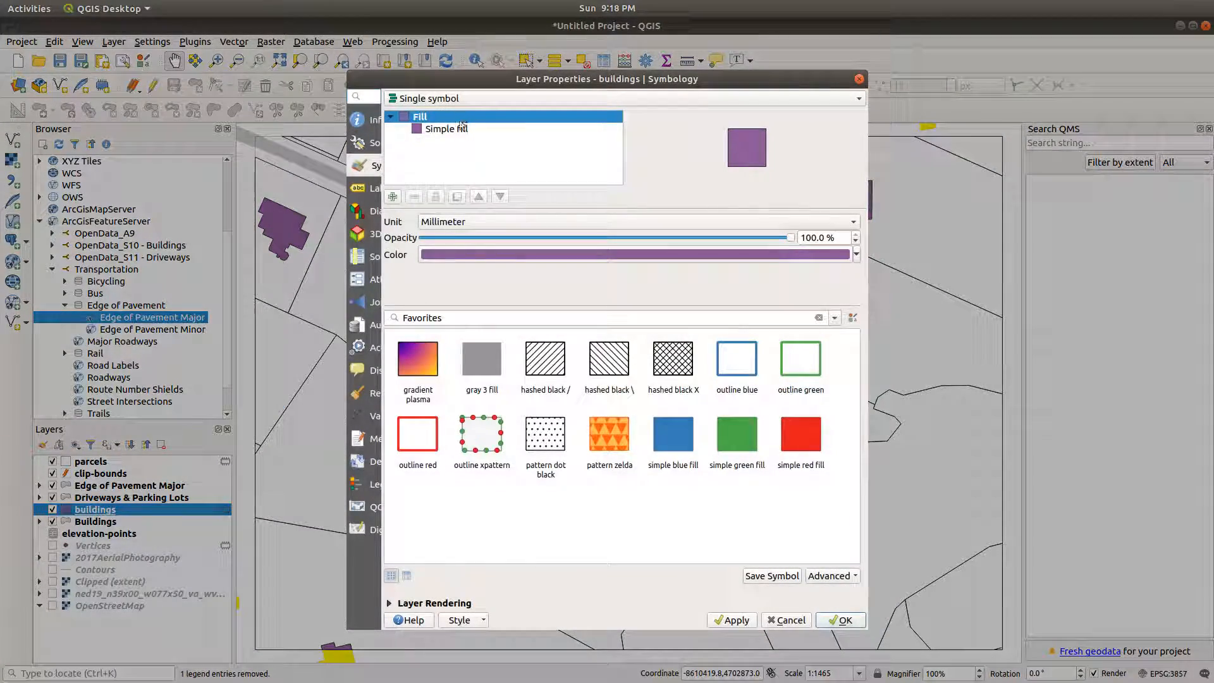
{"action": "left_click", "coordinate": [462, 253]}
{"action": "left_click_drag", "start_coordinate": [493, 310], "coordinate": [558, 280]}
{"action": "left_click", "coordinate": [773, 475]}
{"action": "left_click", "coordinate": [480, 221]}
{"action": "left_click", "coordinate": [479, 237]}
{"action": "left_click", "coordinate": [479, 222]}
{"action": "left_click", "coordinate": [479, 237]}
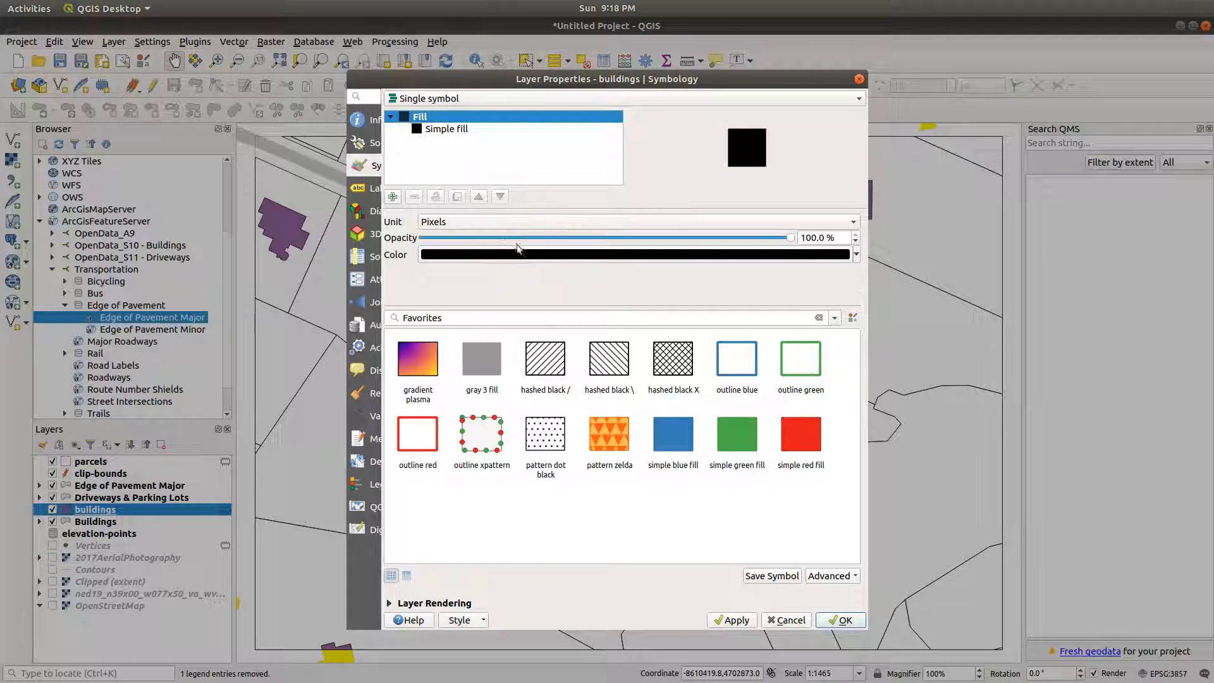
Step: Give the buildings layer's simple fill a No Brush style and a stroke width of 1 pixel, and apply the symbology
{"action": "left_click", "coordinate": [447, 129]}
{"action": "left_click", "coordinate": [499, 268]}
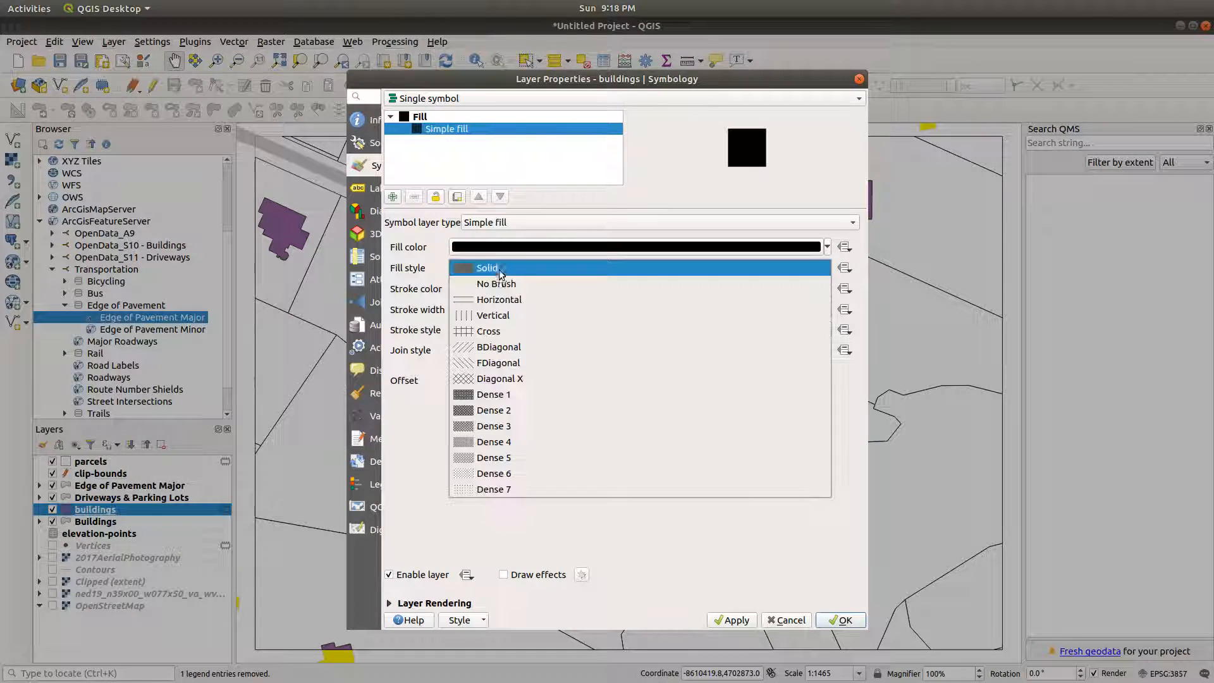
{"action": "left_click", "coordinate": [500, 282]}
{"action": "triple_click", "coordinate": [506, 309]}
{"action": "type", "text": "1"}
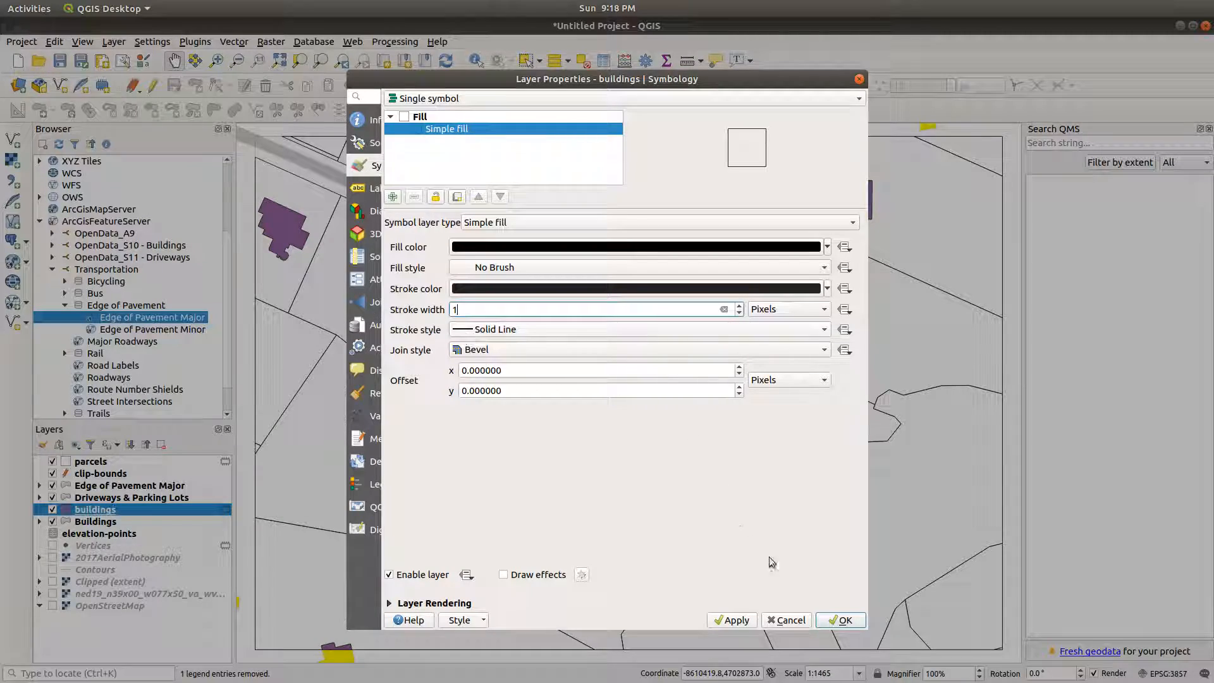
{"action": "left_click", "coordinate": [732, 620]}
{"action": "left_click", "coordinate": [843, 620]}
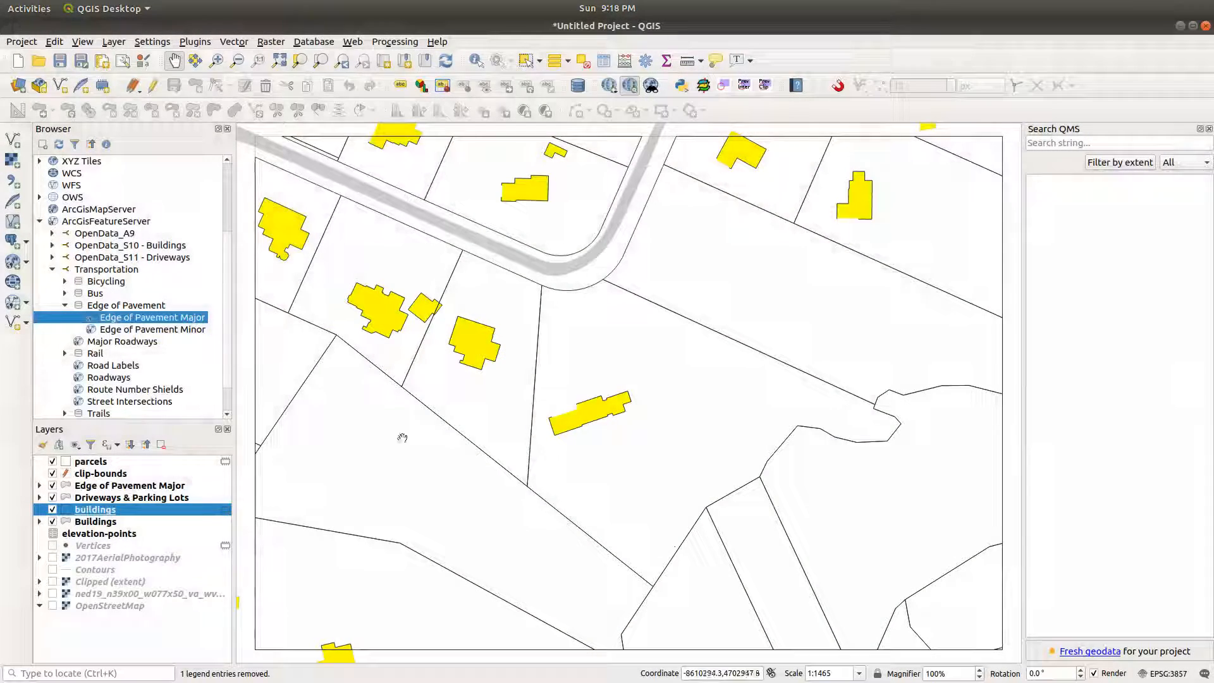
Step: Move the clipped buildings layer directly below parcels and remove the original Buildings layer from the project
{"action": "left_click_drag", "start_coordinate": [86, 513], "coordinate": [98, 456]}
{"action": "left_click", "coordinate": [64, 522]}
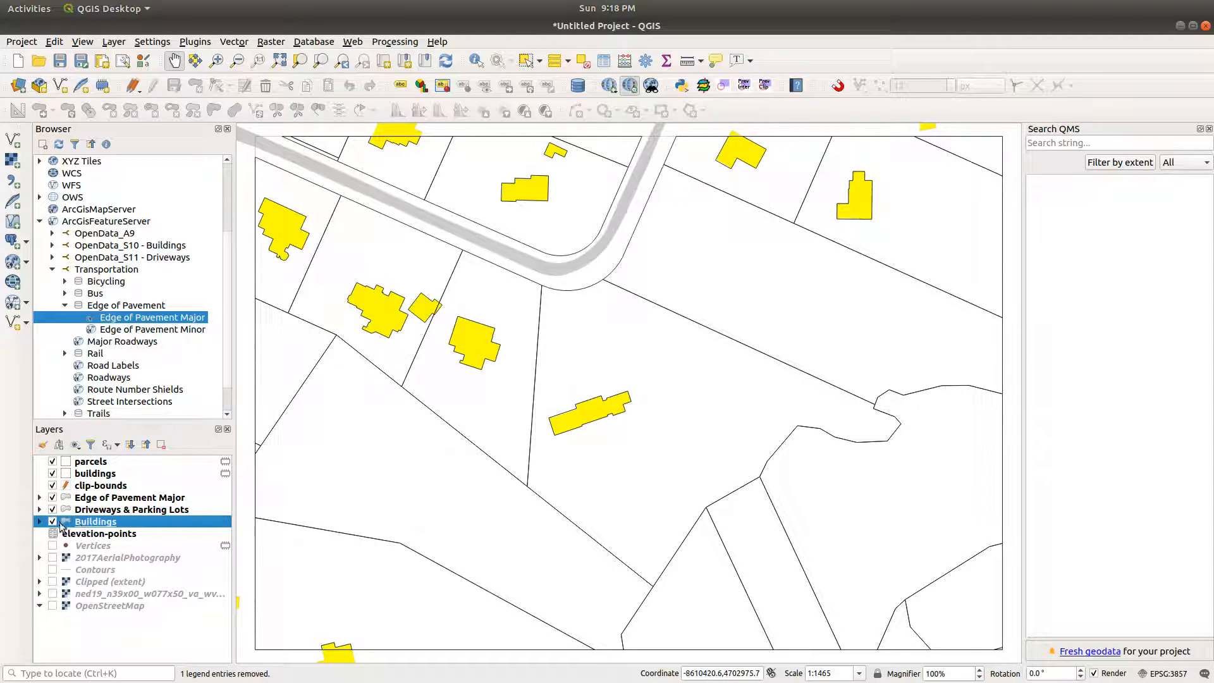
{"action": "right_click", "coordinate": [101, 525]}
{"action": "key", "text": "Escape"}
{"action": "left_click", "coordinate": [163, 446]}
{"action": "left_click", "coordinate": [656, 375]}
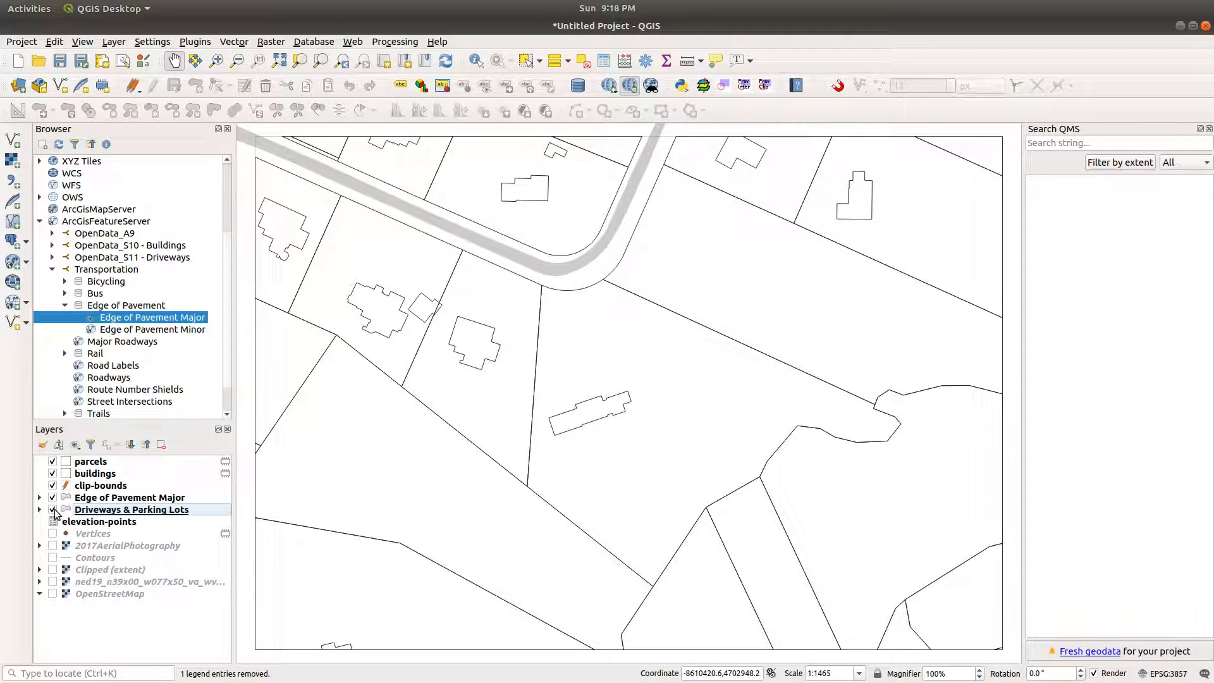
Step: Change the Paved Driveway class of Driveways & Parking Lots to black and keep the layer displayed
{"action": "left_click", "coordinate": [39, 510]}
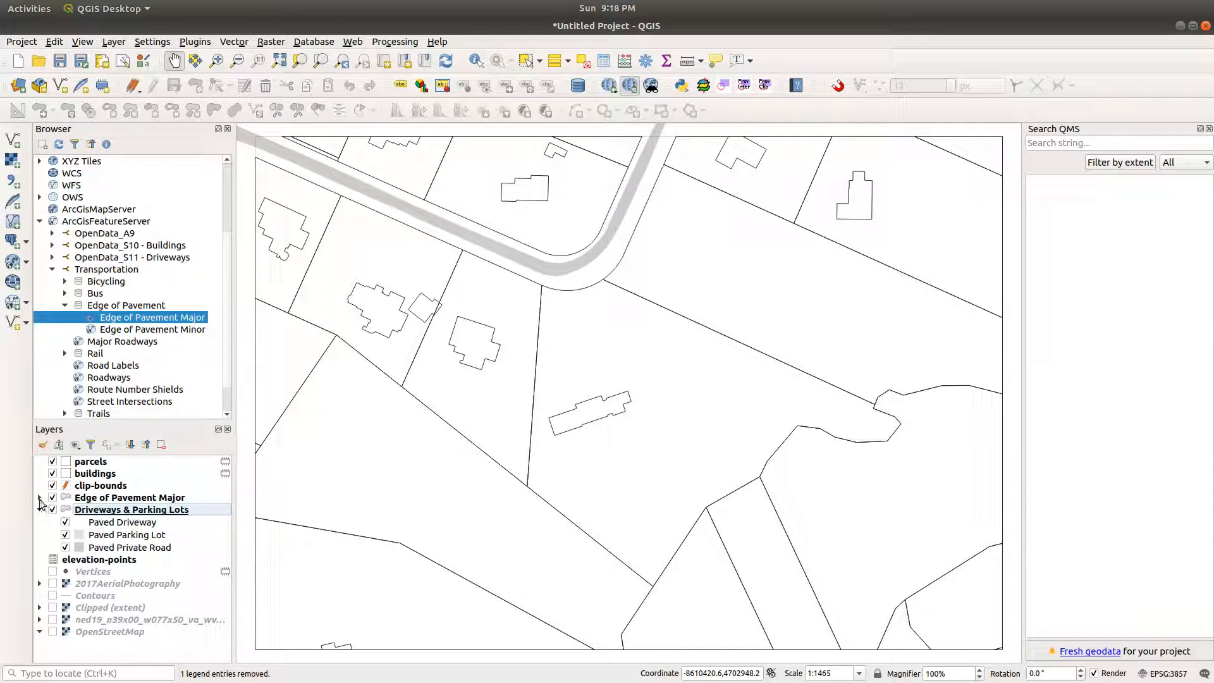
{"action": "left_click", "coordinate": [40, 497]}
{"action": "left_click", "coordinate": [39, 498]}
{"action": "left_click", "coordinate": [53, 511]}
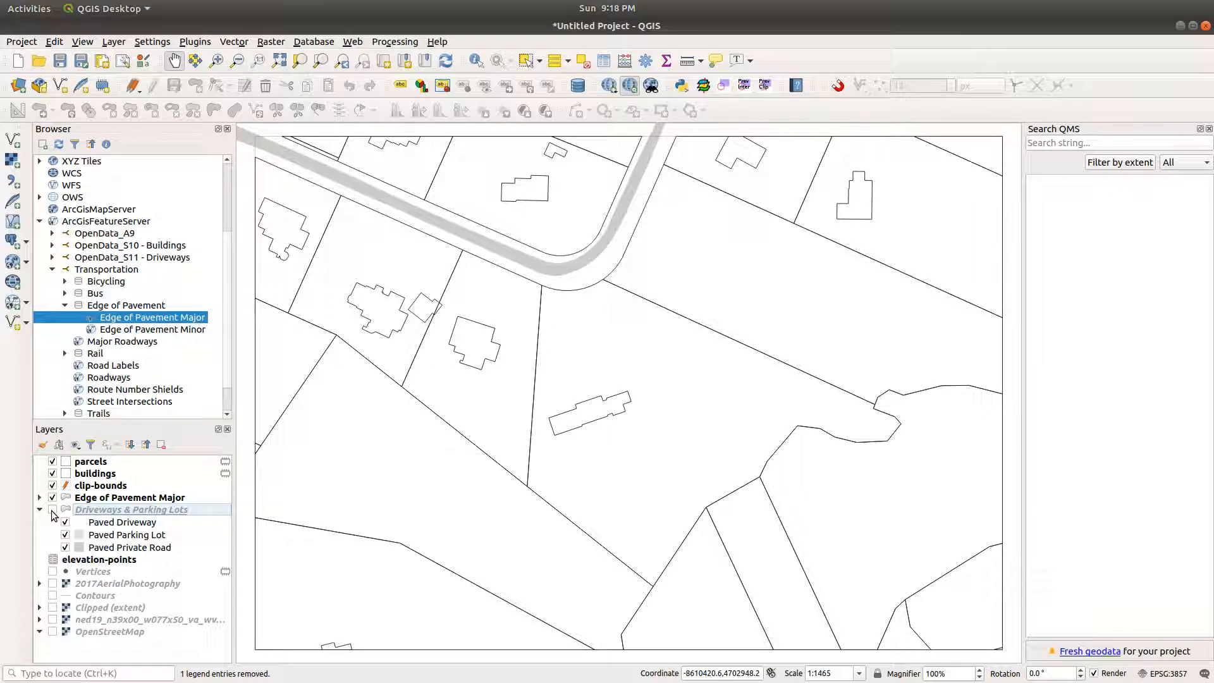
{"action": "right_click", "coordinate": [124, 525]}
{"action": "left_click", "coordinate": [130, 497]}
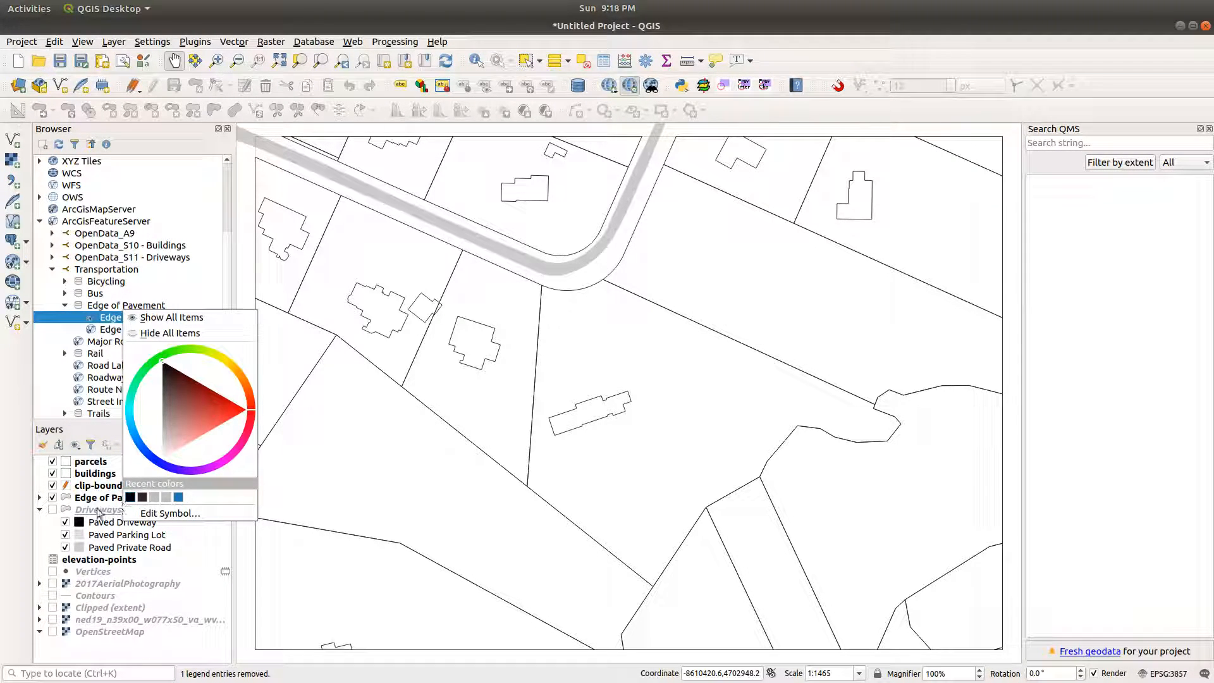
{"action": "left_click", "coordinate": [54, 510]}
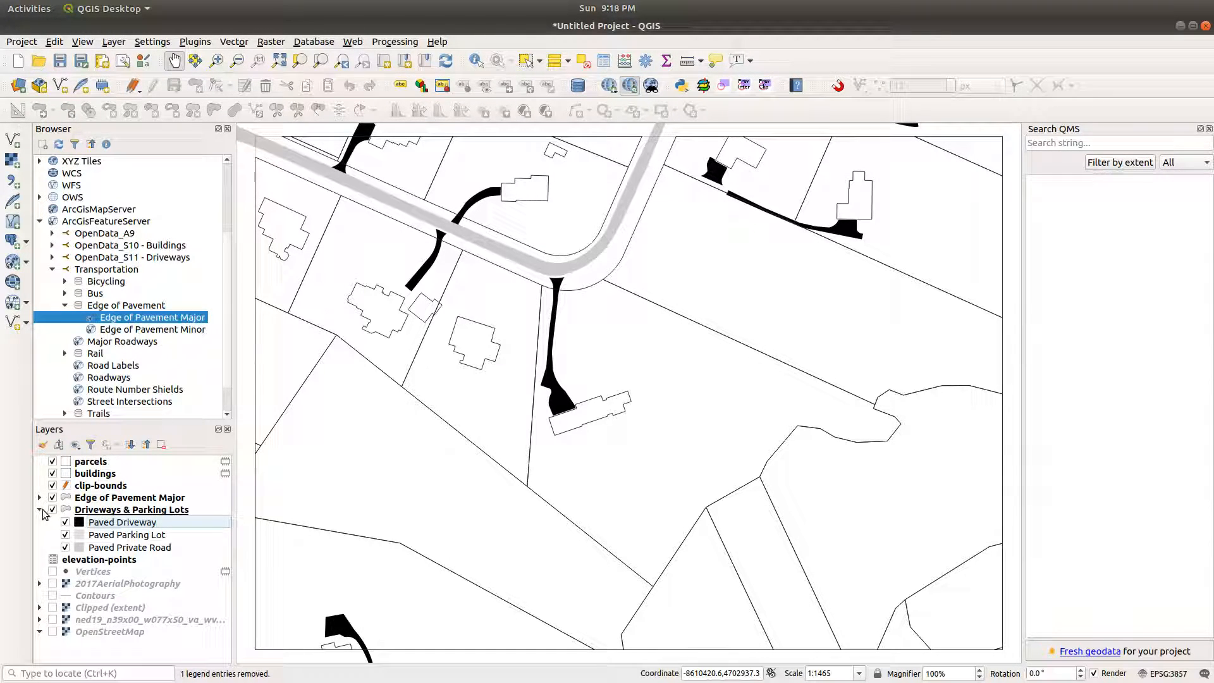
Step: Clip the Driveways & Parking Lots layer with clip-bounds as the overlay, creating a temporary layer
{"action": "left_click", "coordinate": [40, 509]}
{"action": "left_click", "coordinate": [60, 510]}
{"action": "left_click", "coordinate": [245, 44]}
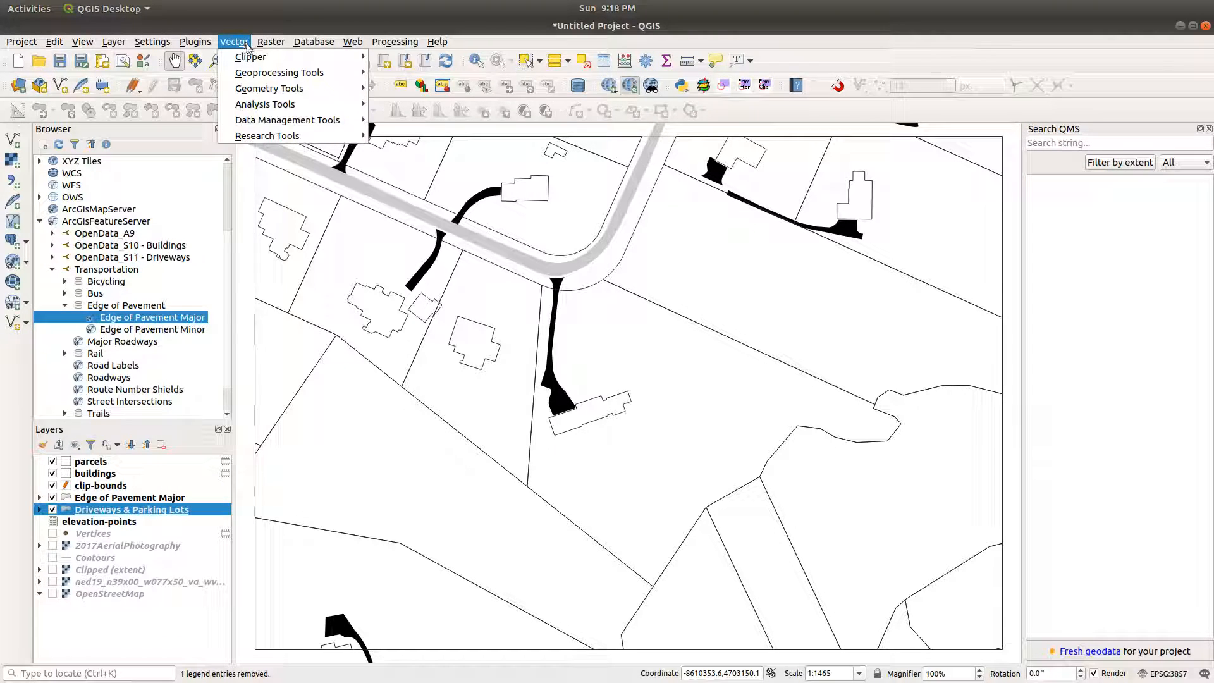
{"action": "mouse_move", "coordinate": [284, 73]}
{"action": "left_click", "coordinate": [411, 89]}
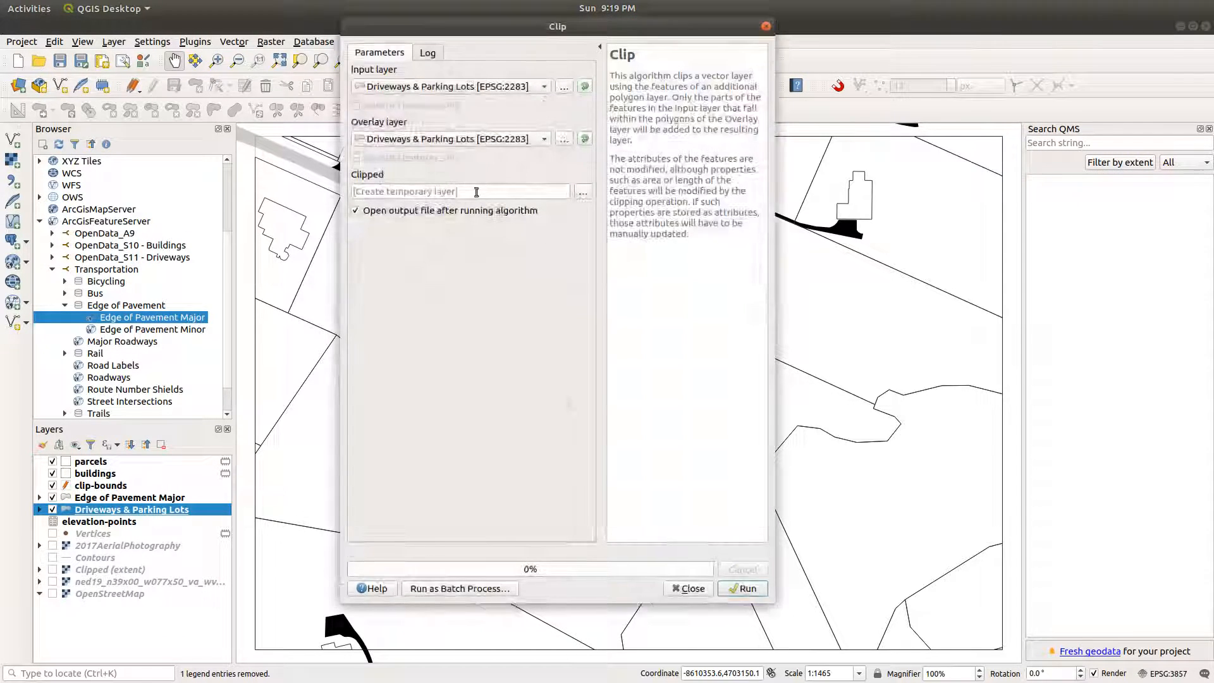
{"action": "left_click", "coordinate": [544, 139]}
{"action": "left_click", "coordinate": [513, 122]}
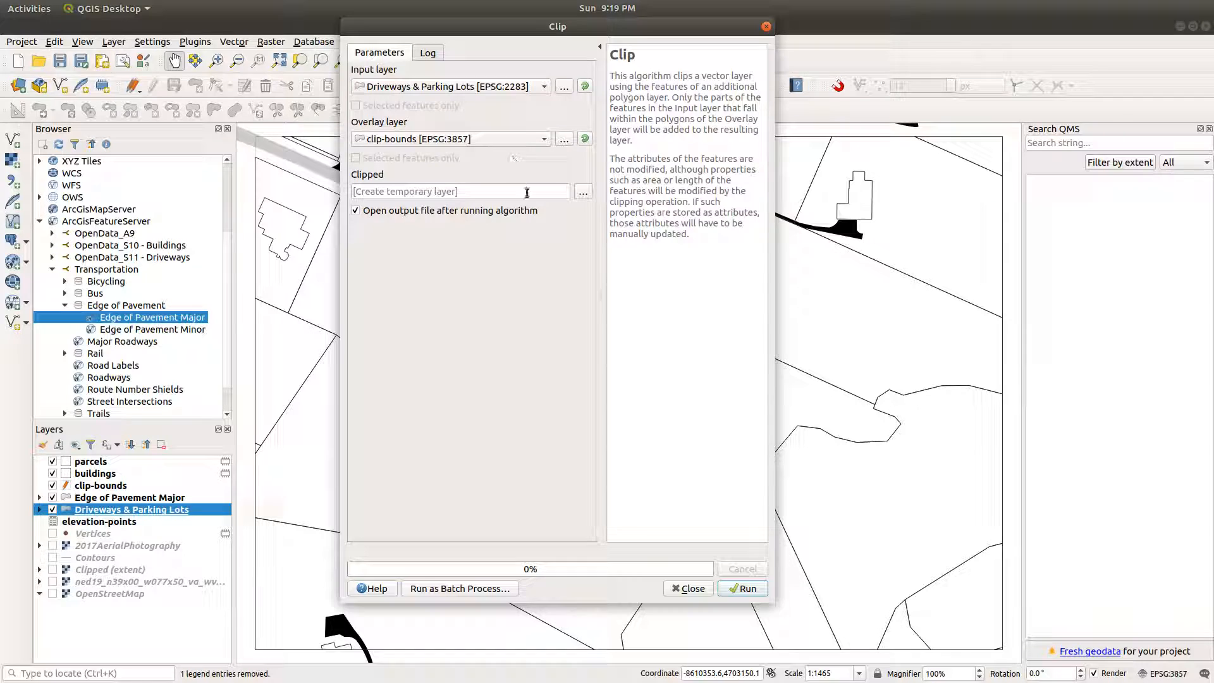
{"action": "left_click", "coordinate": [737, 589]}
{"action": "left_click", "coordinate": [689, 588]}
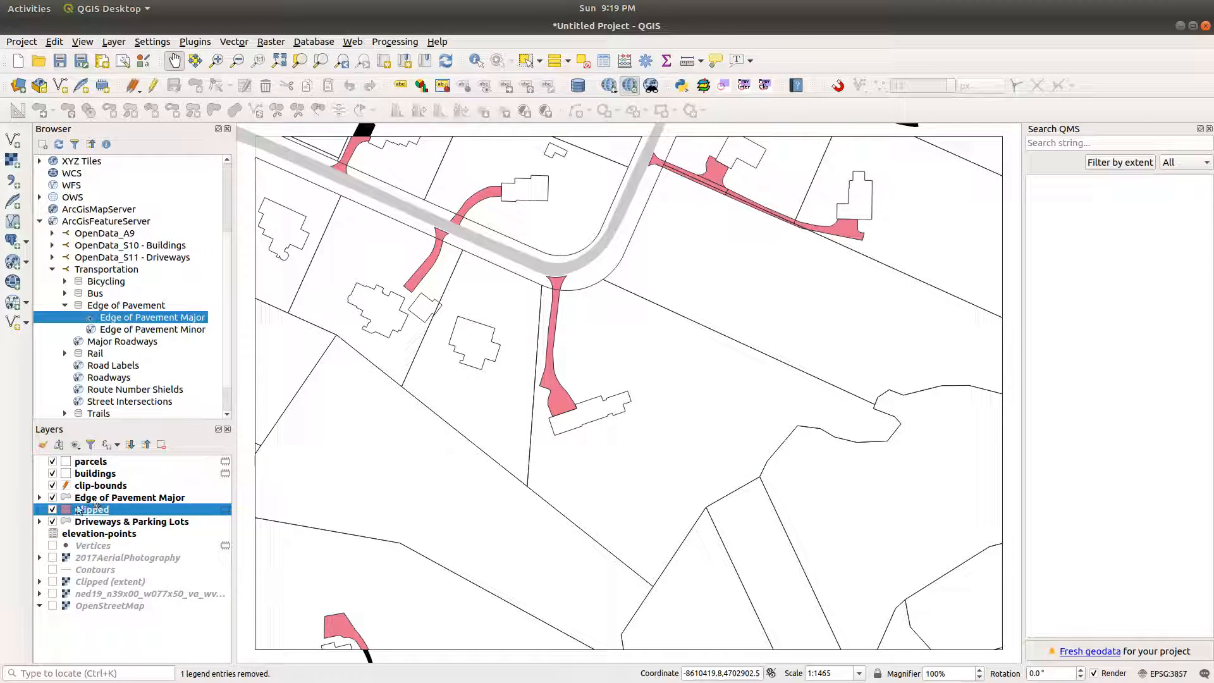
Step: Remove the original Driveways & Parking Lots layer from the project
{"action": "left_click", "coordinate": [79, 523]}
{"action": "left_click", "coordinate": [161, 445]}
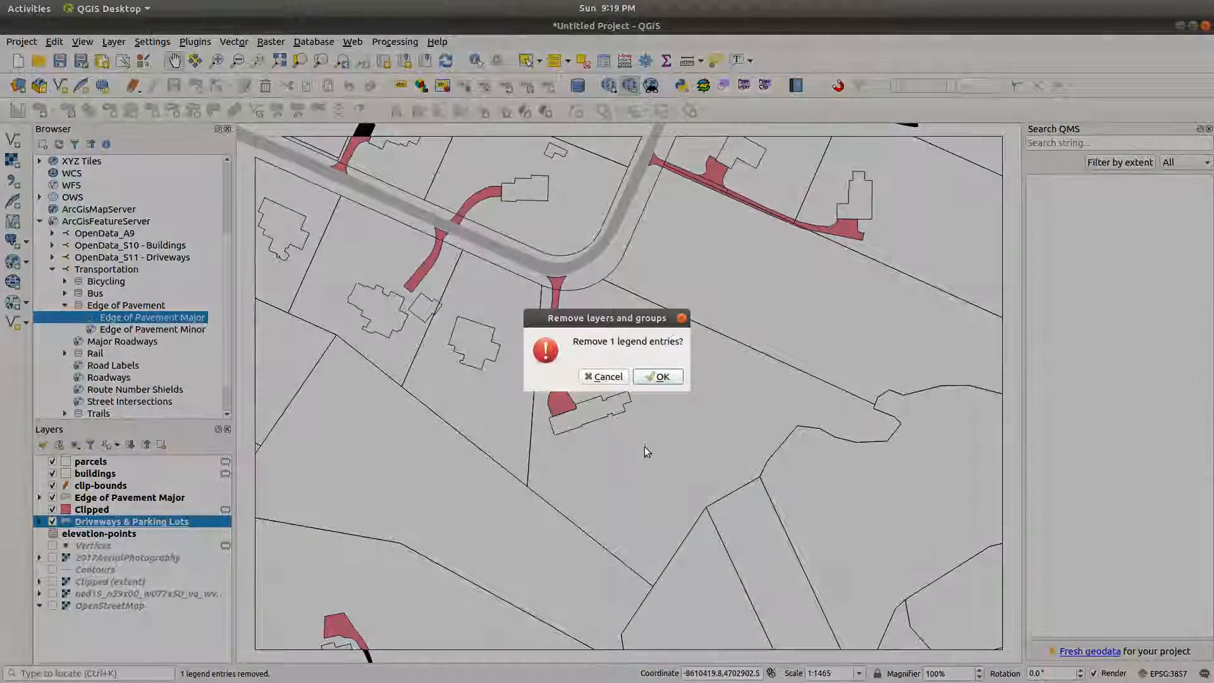
{"action": "left_click", "coordinate": [658, 376]}
Step: Rename the Clipped layer as driveways
{"action": "left_click", "coordinate": [89, 509]}
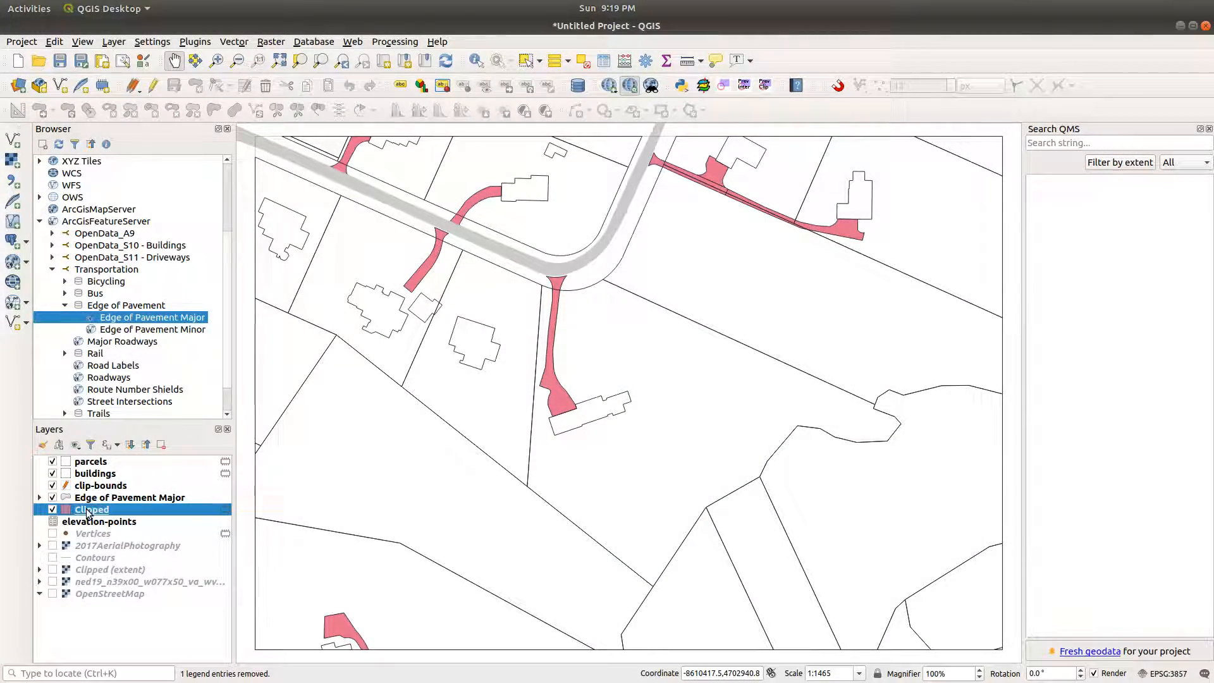
{"action": "right_click", "coordinate": [88, 509]}
{"action": "left_click", "coordinate": [200, 286]}
{"action": "type", "text": "d"}
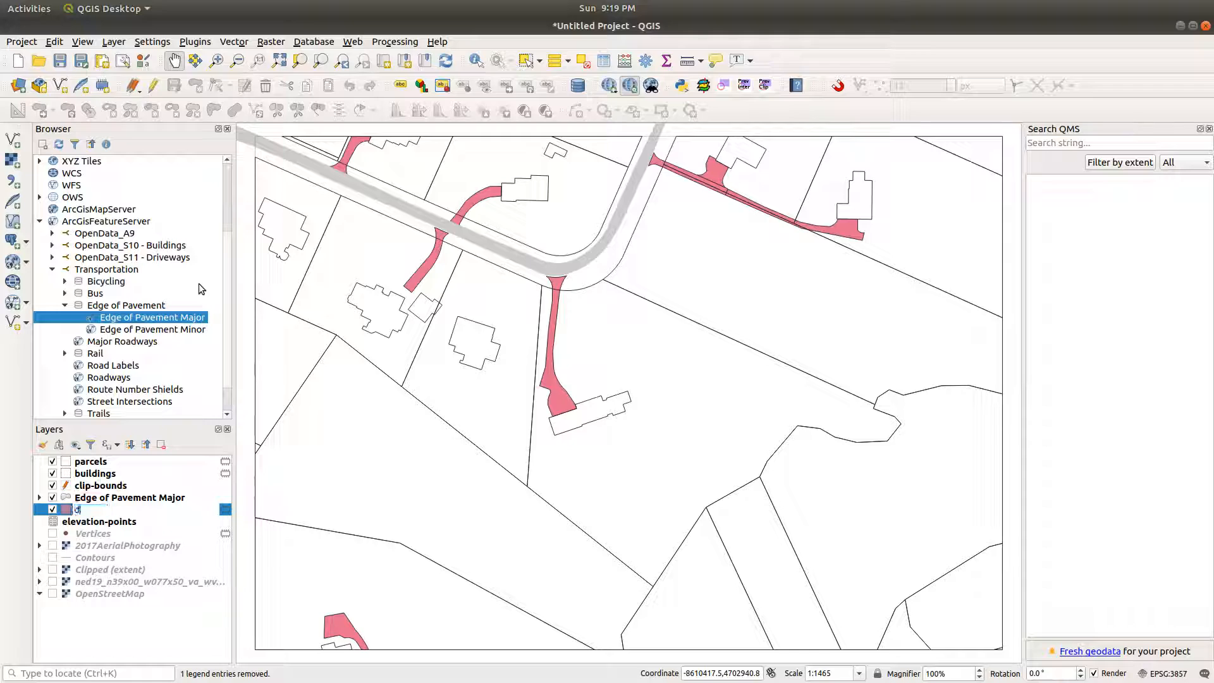
{"action": "type", "text": "riveways"}
{"action": "key", "text": "Return"}
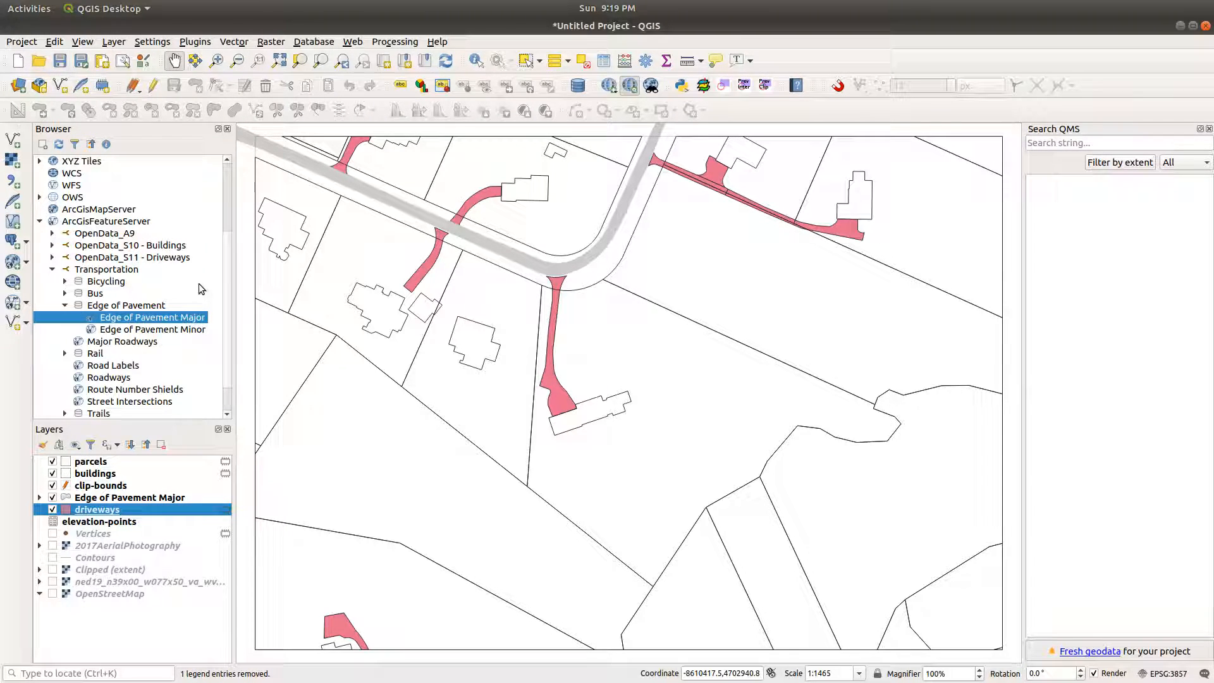
Step: Set the fill symbol of the driveways layer to black with Pixels as the unit
{"action": "right_click", "coordinate": [114, 514]}
{"action": "left_click", "coordinate": [166, 504]}
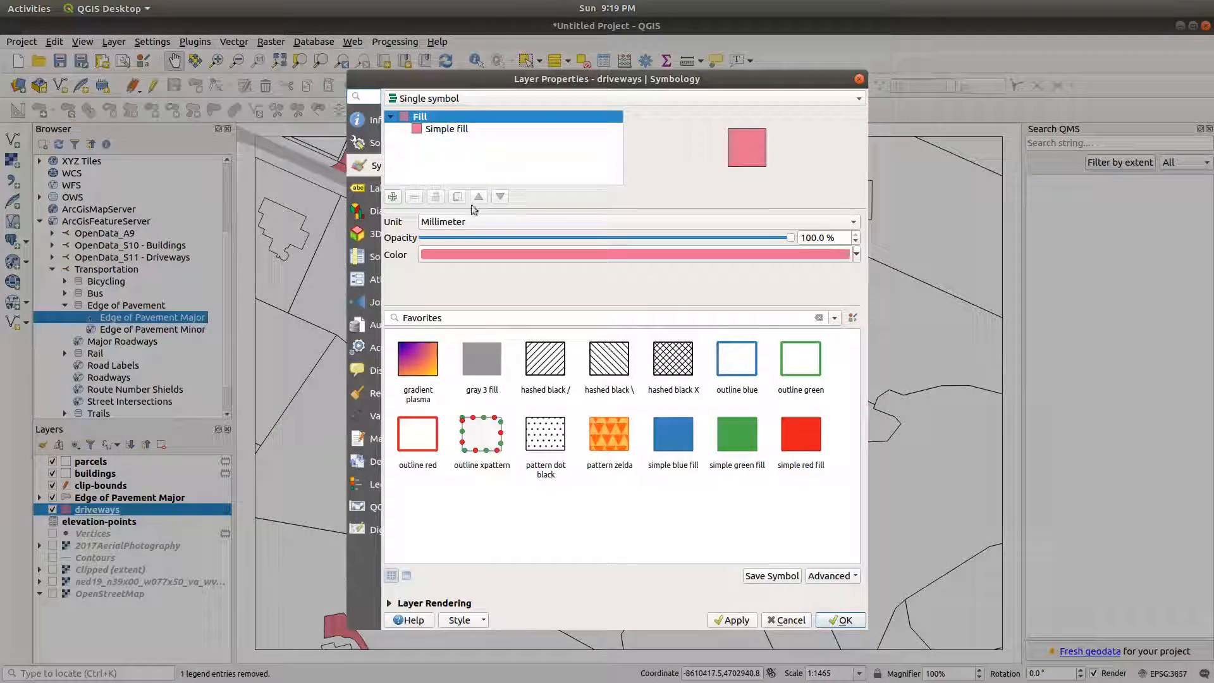
{"action": "left_click", "coordinate": [466, 253]}
{"action": "left_click", "coordinate": [474, 279]}
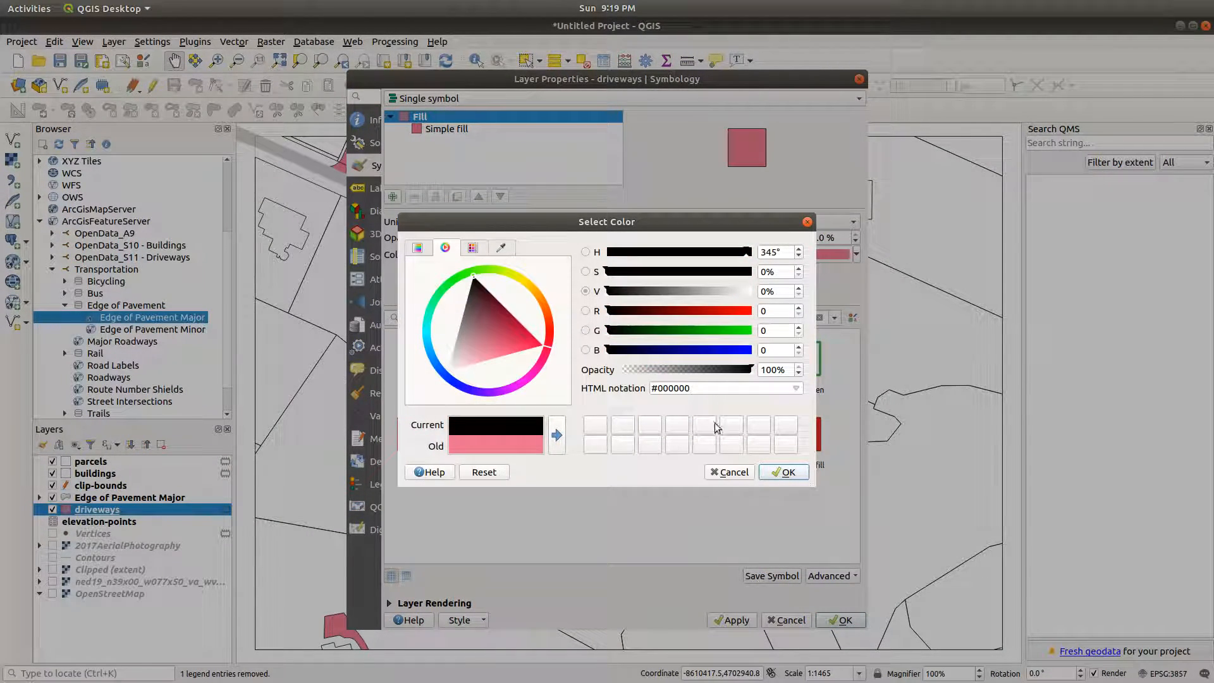
{"action": "left_click", "coordinate": [786, 472]}
{"action": "left_click", "coordinate": [466, 223]}
{"action": "left_click", "coordinate": [465, 243]}
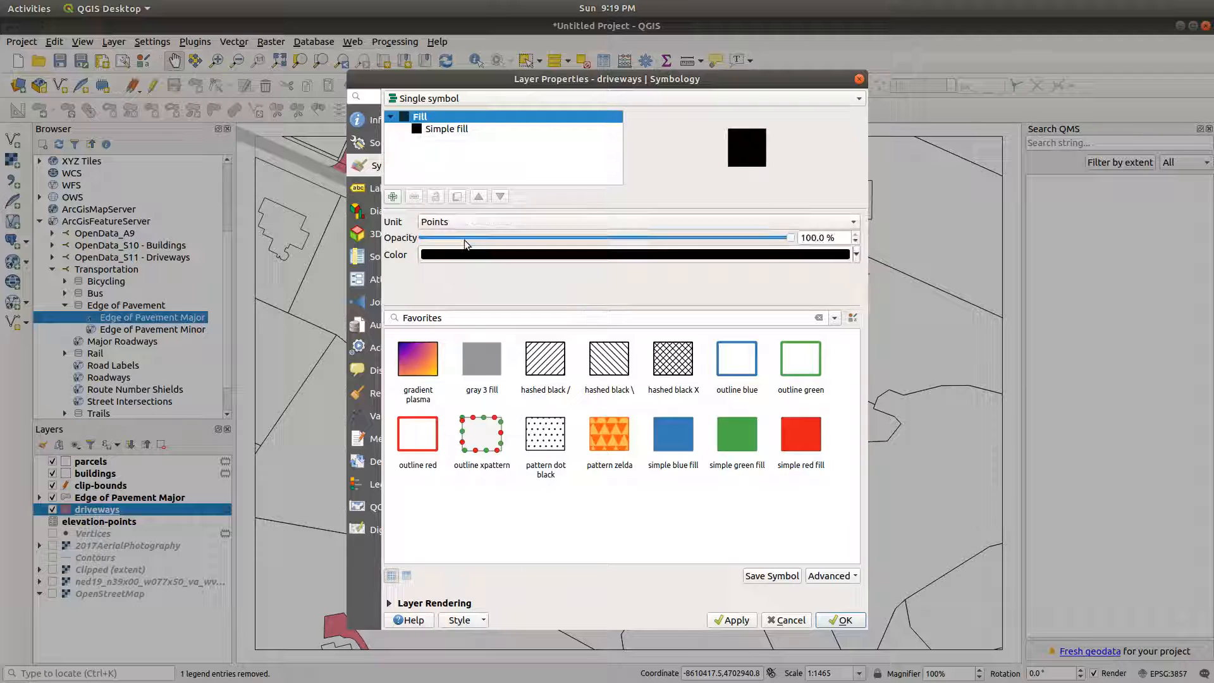
{"action": "left_click", "coordinate": [464, 222]}
{"action": "left_click", "coordinate": [465, 238]}
Step: Give the driveways simple fill a No Brush fill style and a stroke width of 1 pixel, and apply the style
{"action": "left_click", "coordinate": [456, 128]}
{"action": "left_click", "coordinate": [497, 267]}
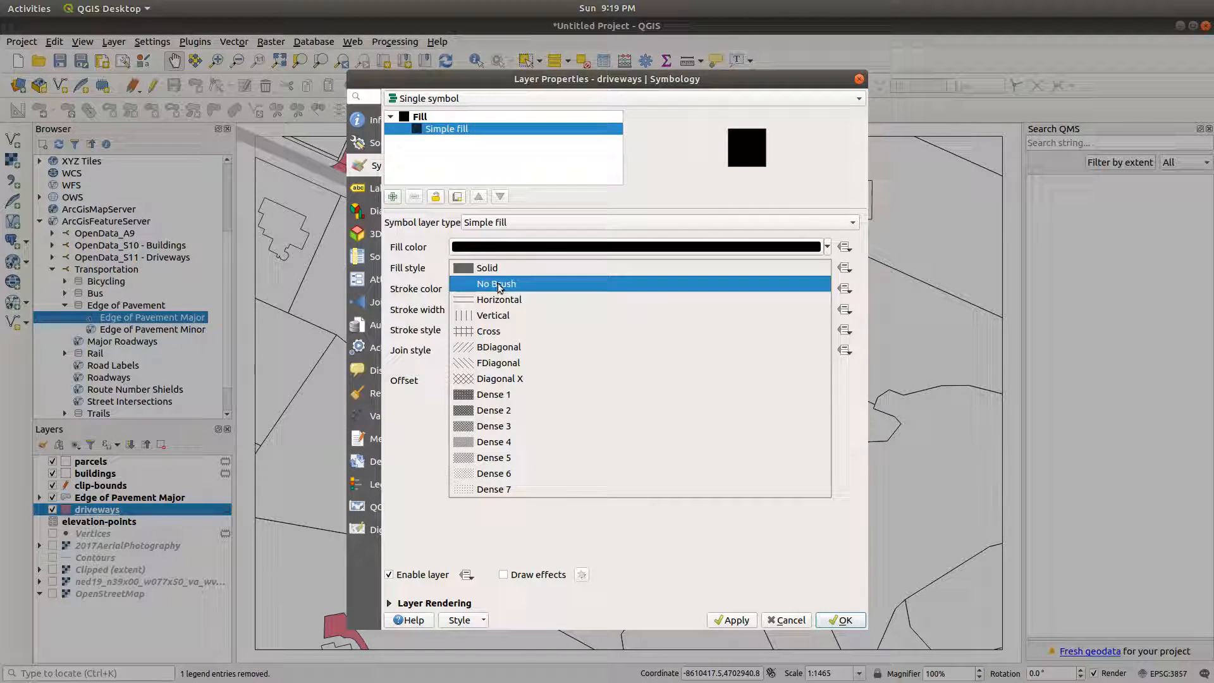
{"action": "left_click", "coordinate": [497, 283]}
{"action": "left_click_drag", "start_coordinate": [507, 311], "coordinate": [434, 319]}
{"action": "type", "text": "1"}
{"action": "left_click", "coordinate": [711, 620]}
{"action": "left_click", "coordinate": [854, 621]}
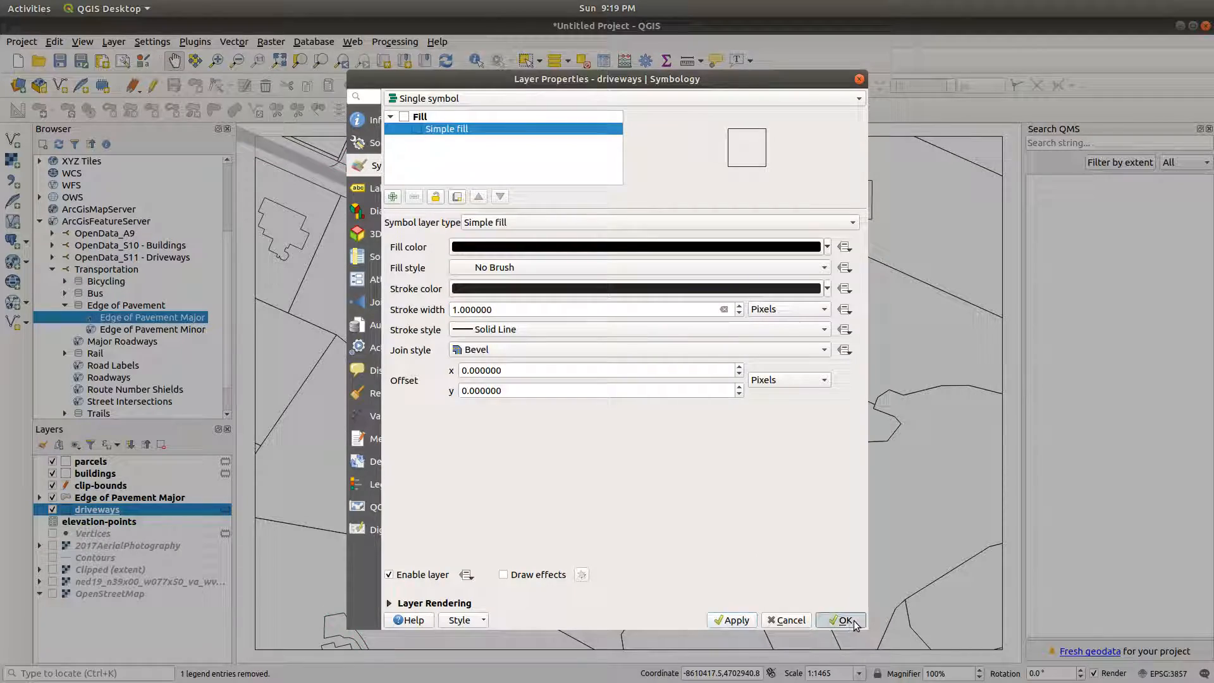
Step: Clip the Edge of Pavement Major layer with clip-bounds as the overlay, creating a temporary layer
{"action": "left_click", "coordinate": [81, 499]}
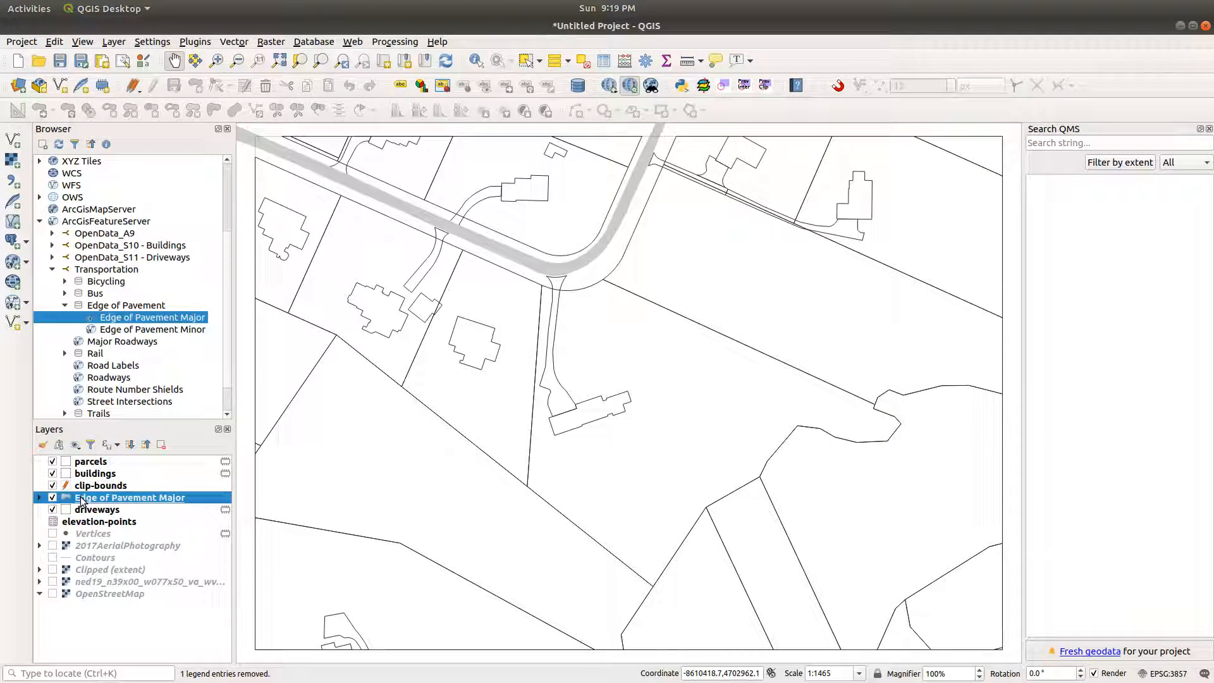
{"action": "left_click", "coordinate": [233, 42]}
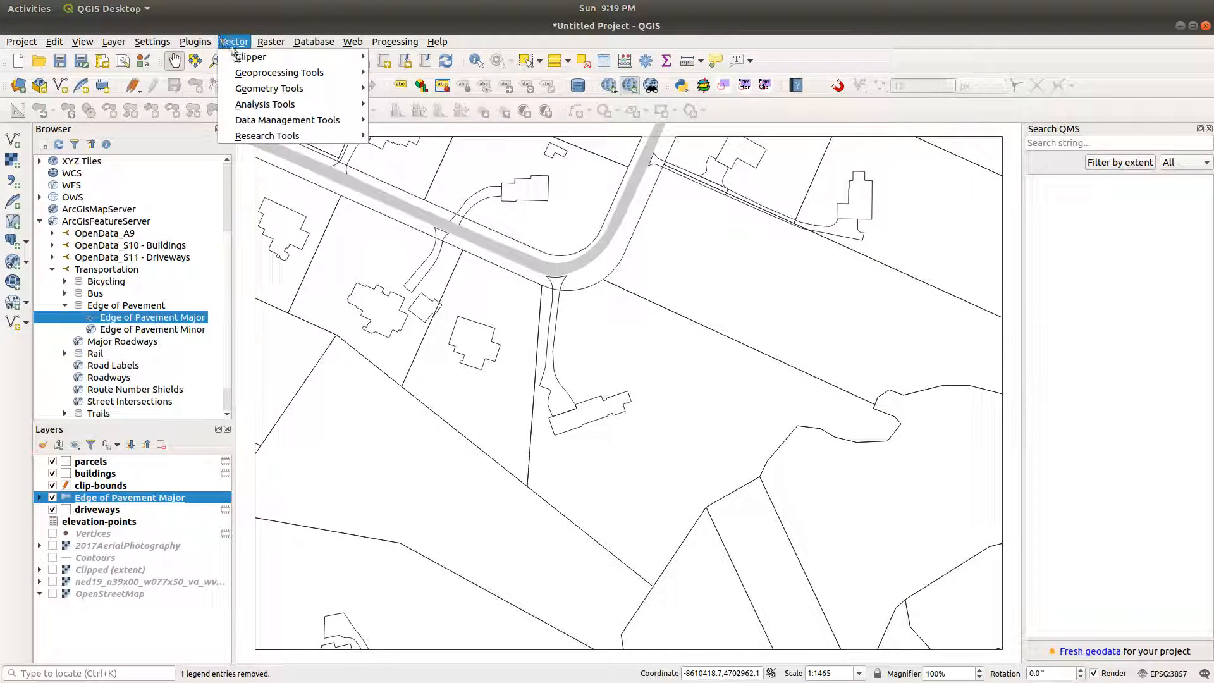
{"action": "mouse_move", "coordinate": [291, 69]}
{"action": "left_click", "coordinate": [418, 84]}
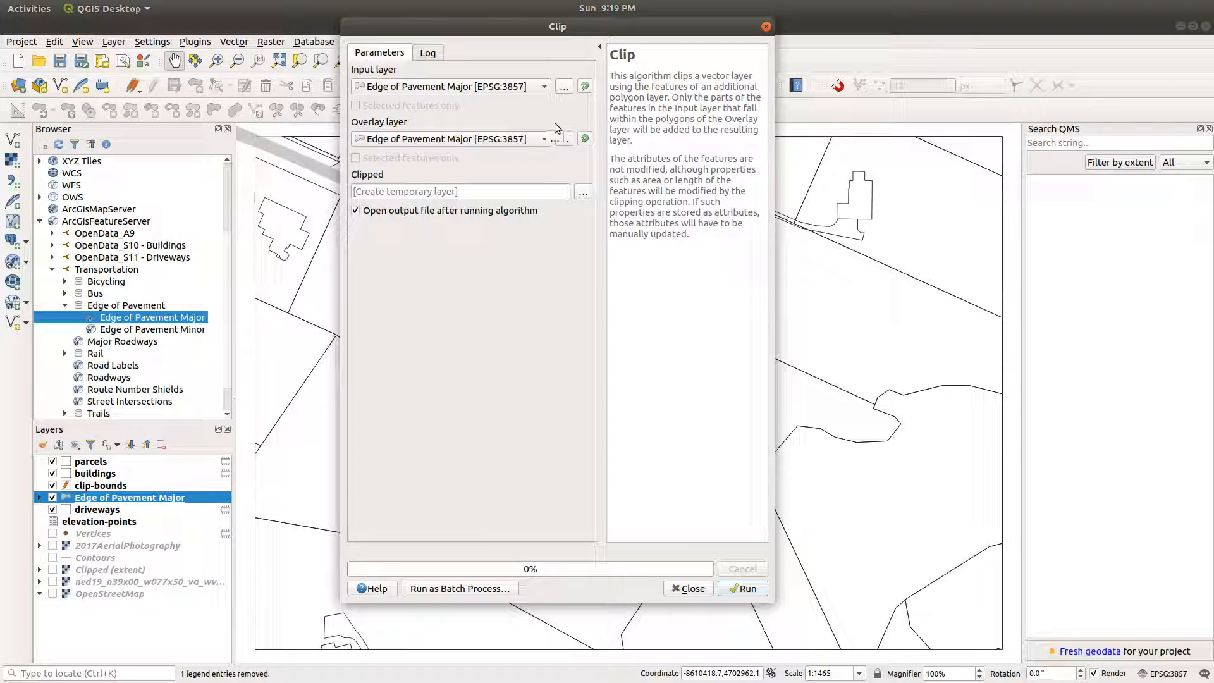
{"action": "left_click", "coordinate": [538, 139]}
{"action": "left_click", "coordinate": [510, 107]}
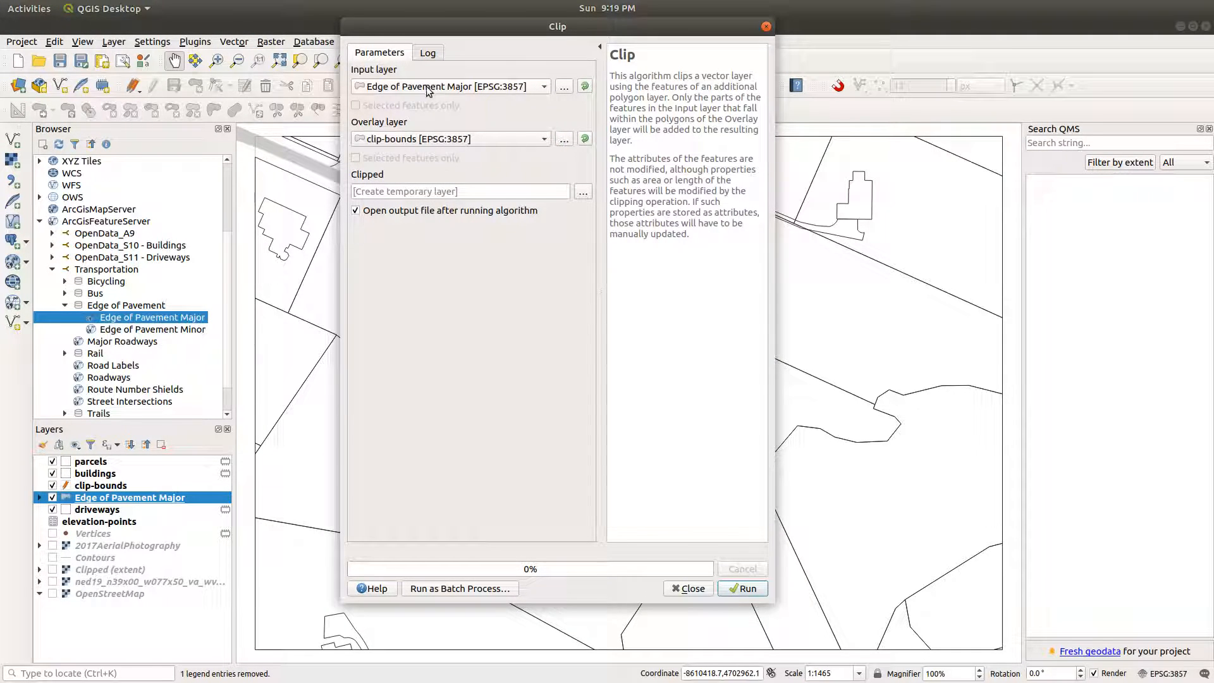
{"action": "left_click", "coordinate": [743, 588]}
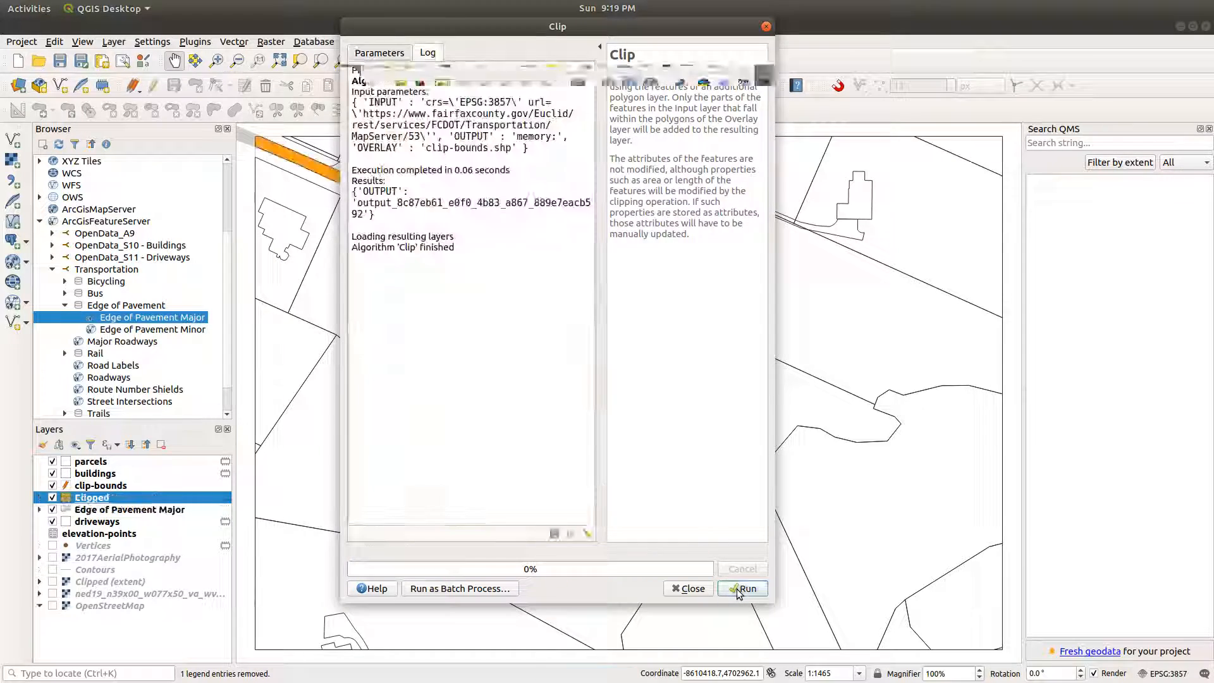
{"action": "left_click", "coordinate": [687, 589]}
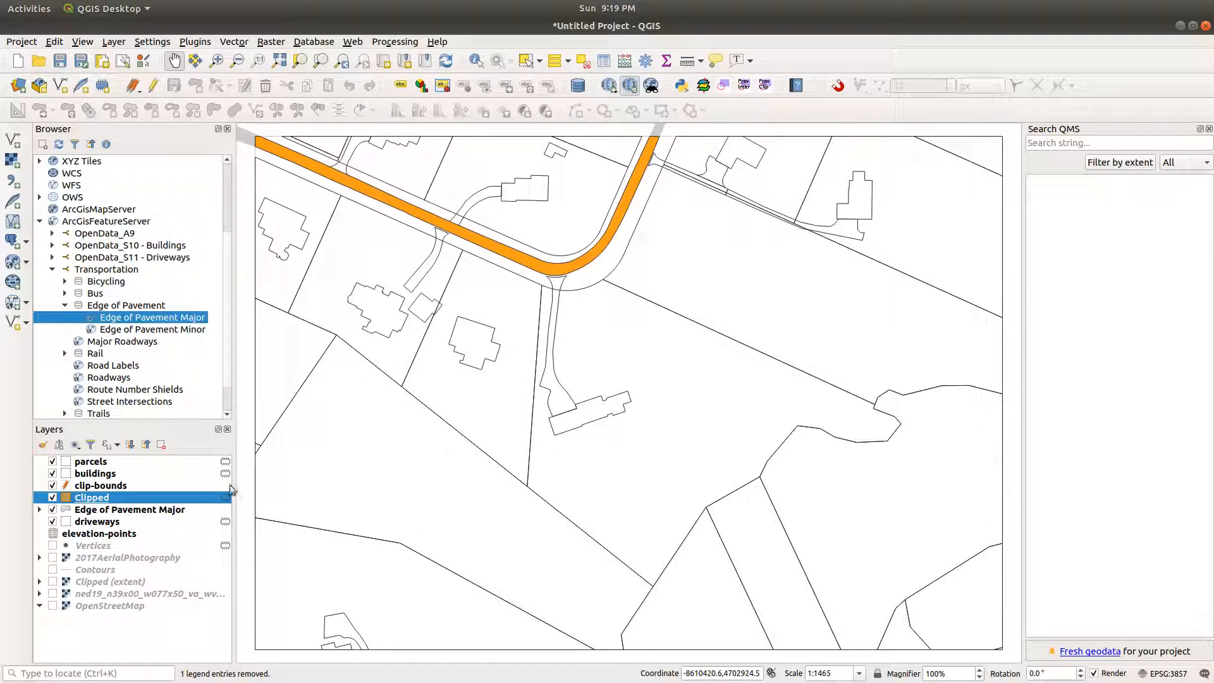
Step: Hide the original Edge of Pavement Major layer and remove it from the project
{"action": "left_click", "coordinate": [53, 510]}
{"action": "left_click", "coordinate": [108, 510]}
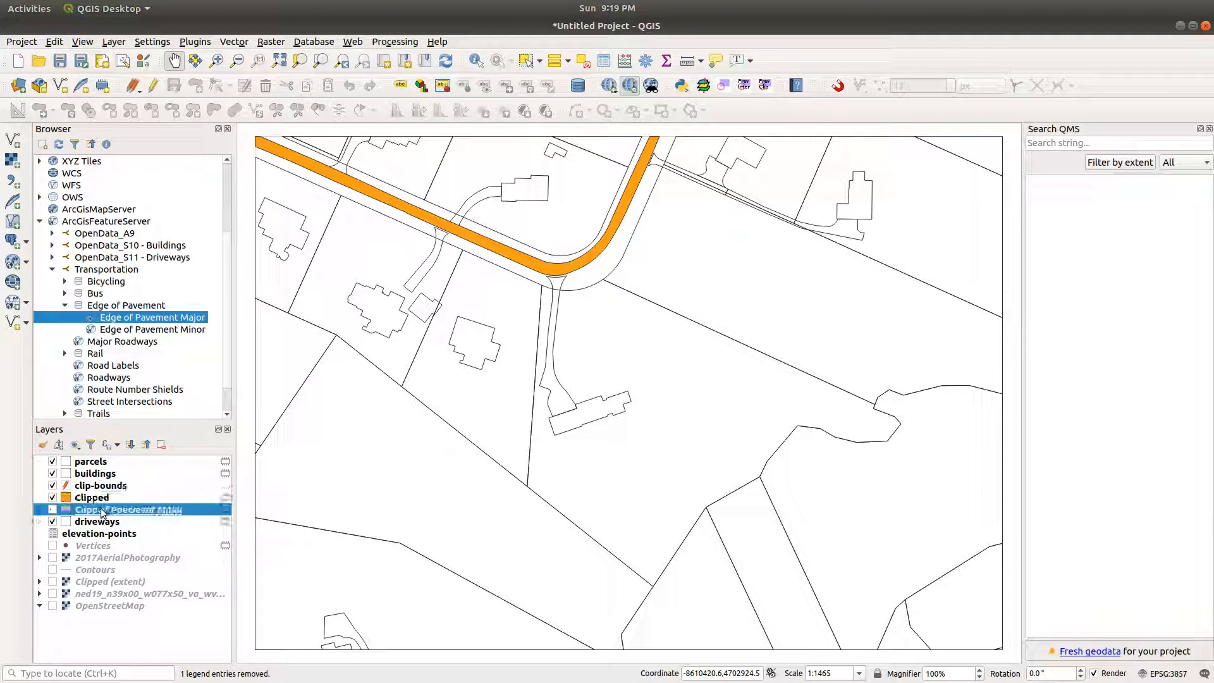
{"action": "left_click", "coordinate": [164, 445]}
{"action": "left_click", "coordinate": [658, 377]}
Step: Rename the Clipped layer as roads
{"action": "right_click", "coordinate": [93, 498]}
{"action": "mouse_move", "coordinate": [140, 475]}
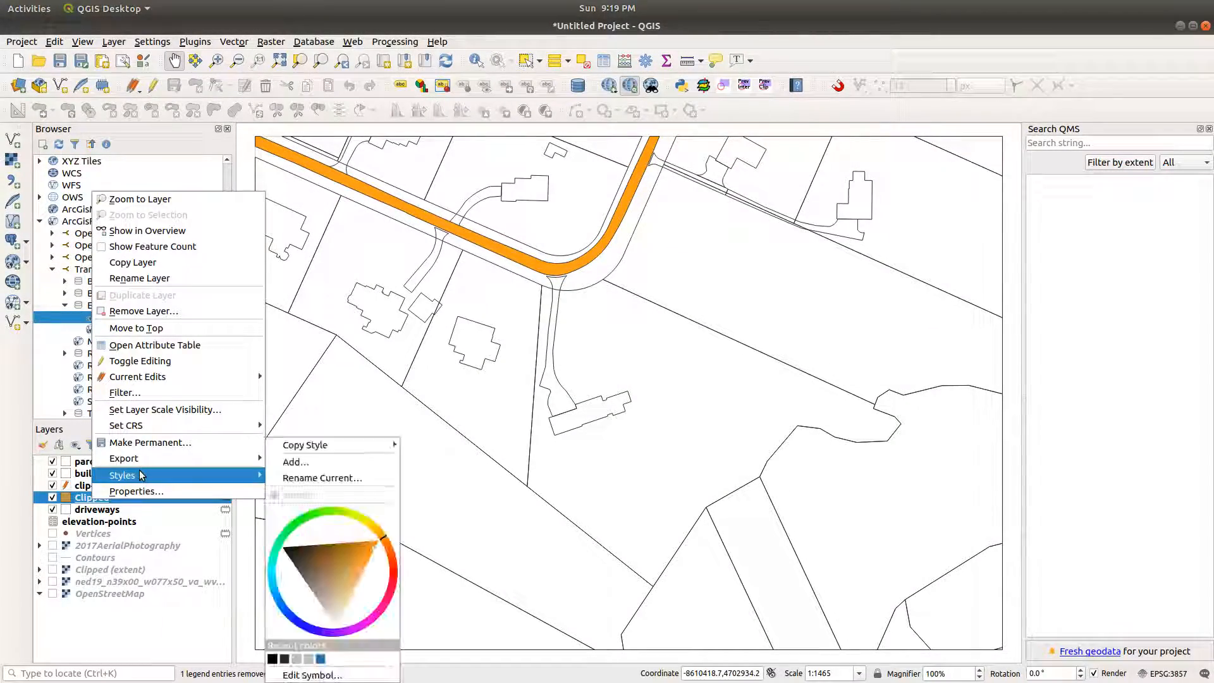
{"action": "left_click", "coordinate": [160, 277]}
{"action": "type", "text": "roads"}
{"action": "key", "text": "Return"}
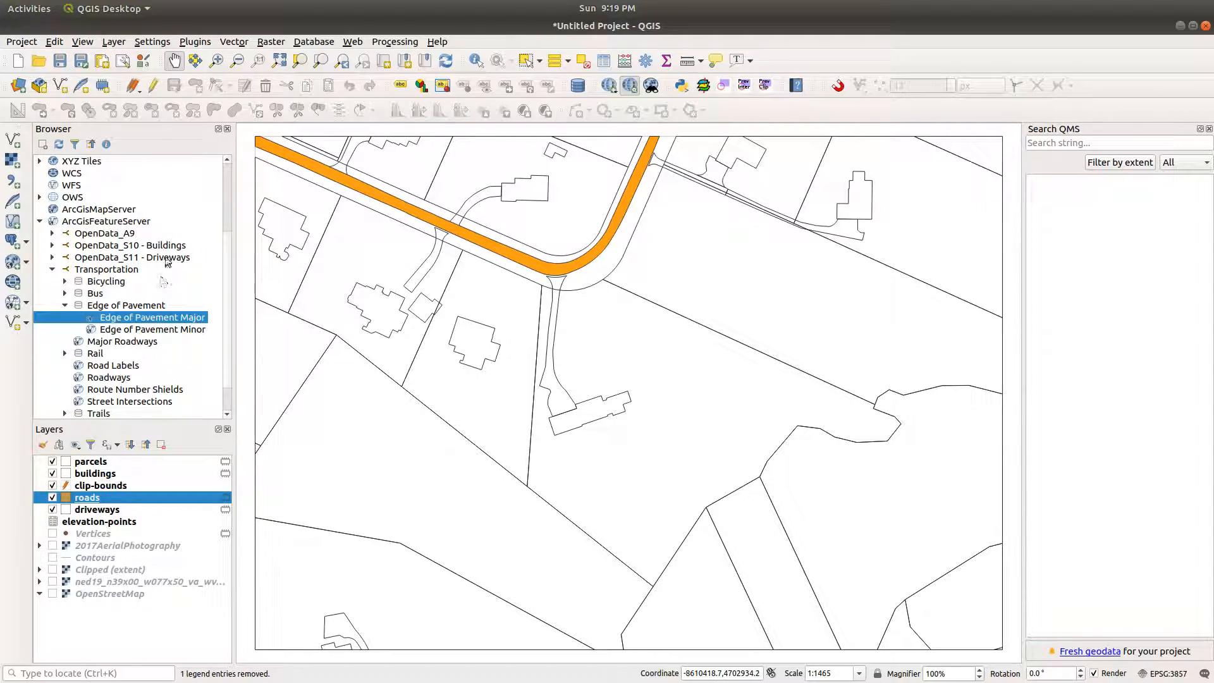
Step: Set the fill symbol of the roads layer to black with Pixels as the unit
{"action": "right_click", "coordinate": [98, 504]}
{"action": "left_click", "coordinate": [136, 492]}
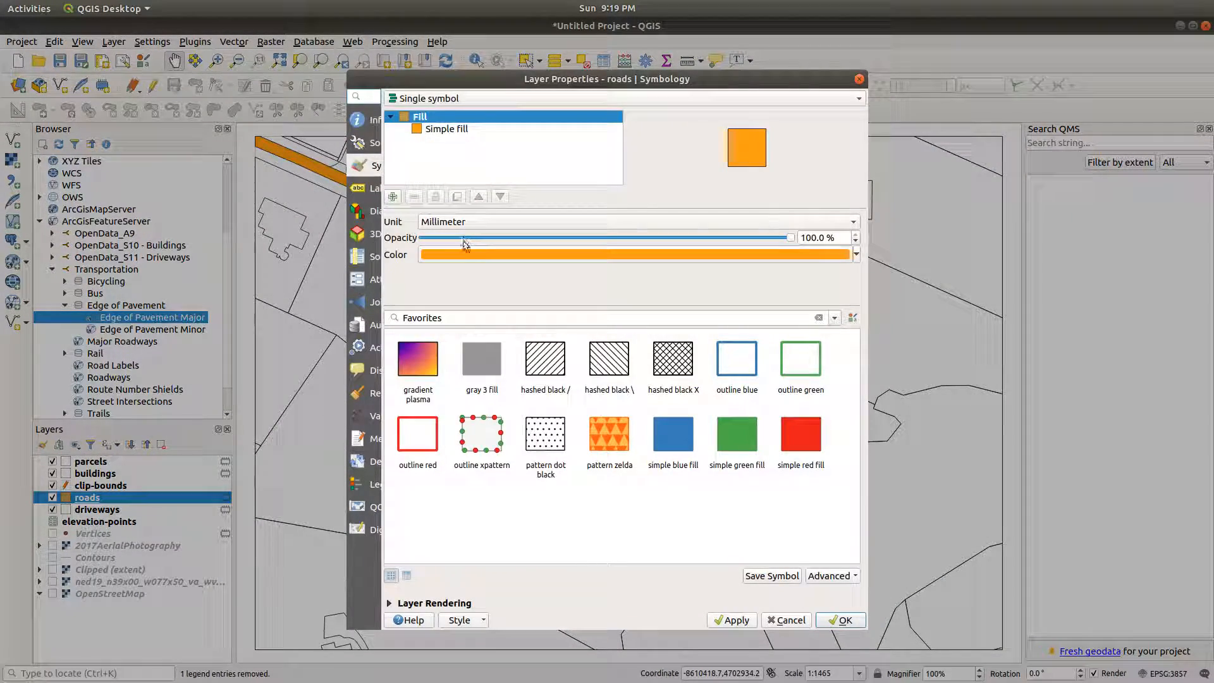
{"action": "left_click", "coordinate": [460, 256]}
{"action": "left_click_drag", "start_coordinate": [474, 314], "coordinate": [437, 306]}
{"action": "left_click", "coordinate": [785, 471]}
{"action": "left_click", "coordinate": [443, 221]}
{"action": "left_click", "coordinate": [443, 249]}
Step: Give the roads simple fill a No Brush fill style and a stroke width of 1 pixel, and apply the style
{"action": "left_click", "coordinate": [451, 129]}
{"action": "left_click", "coordinate": [475, 268]}
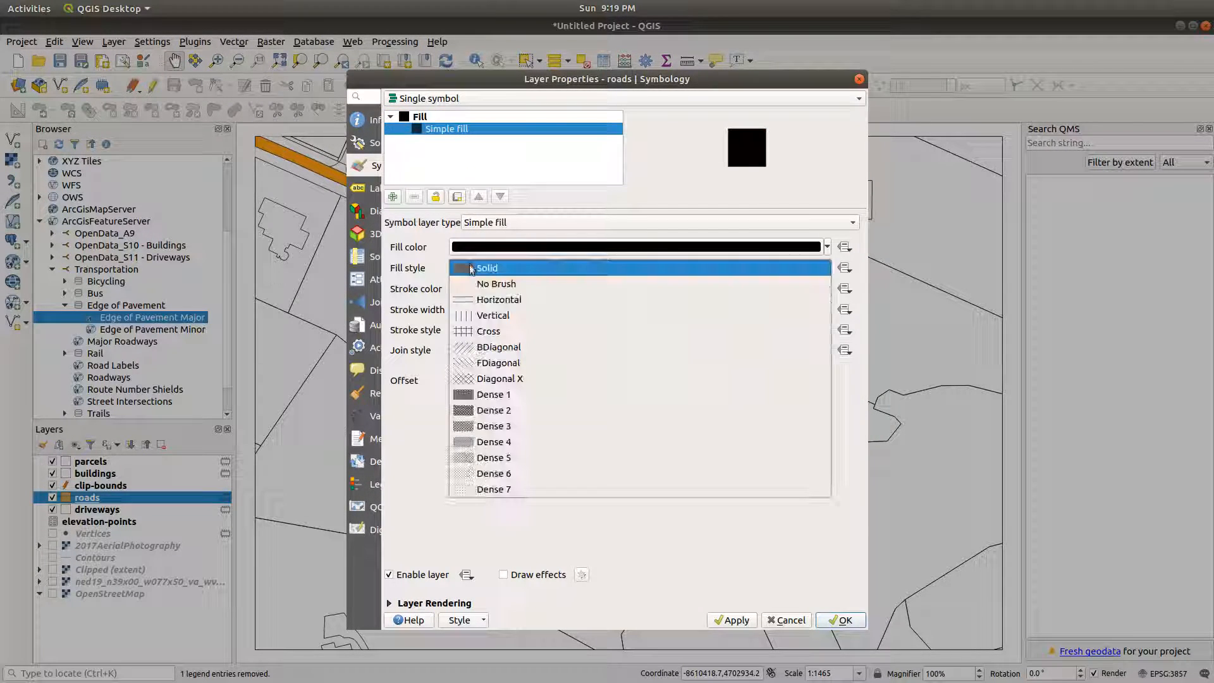
{"action": "left_click", "coordinate": [480, 282]}
{"action": "triple_click", "coordinate": [569, 309]}
{"action": "type", "text": "1"}
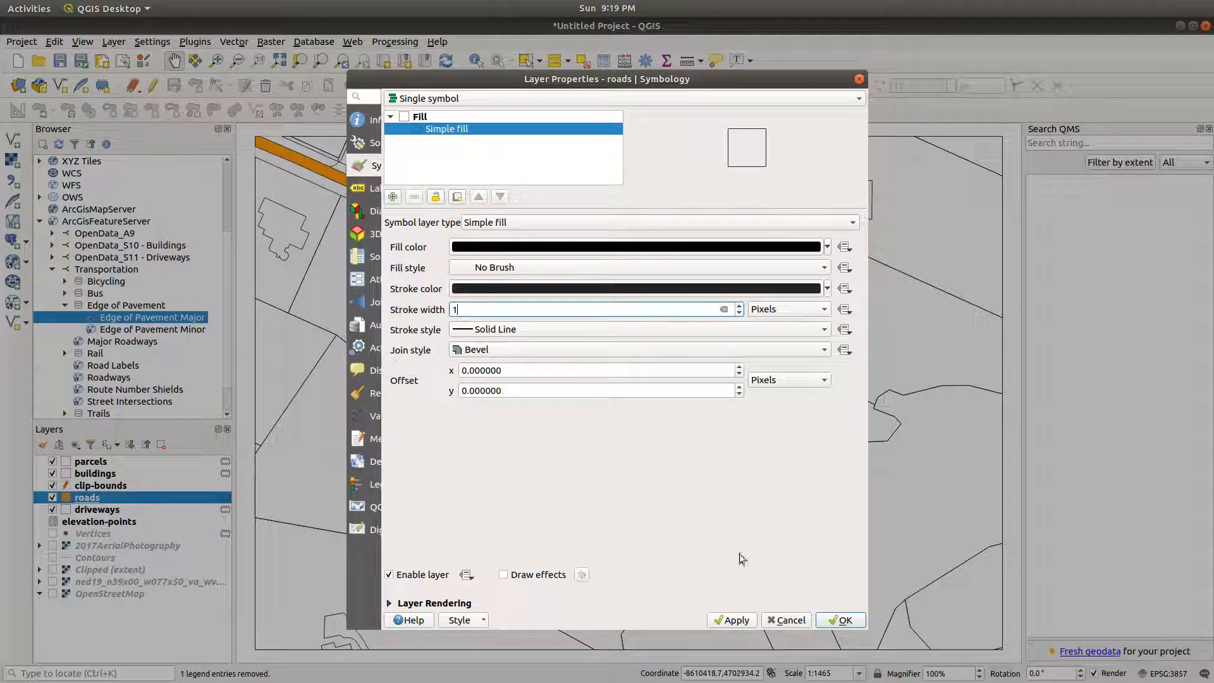
{"action": "left_click", "coordinate": [738, 623]}
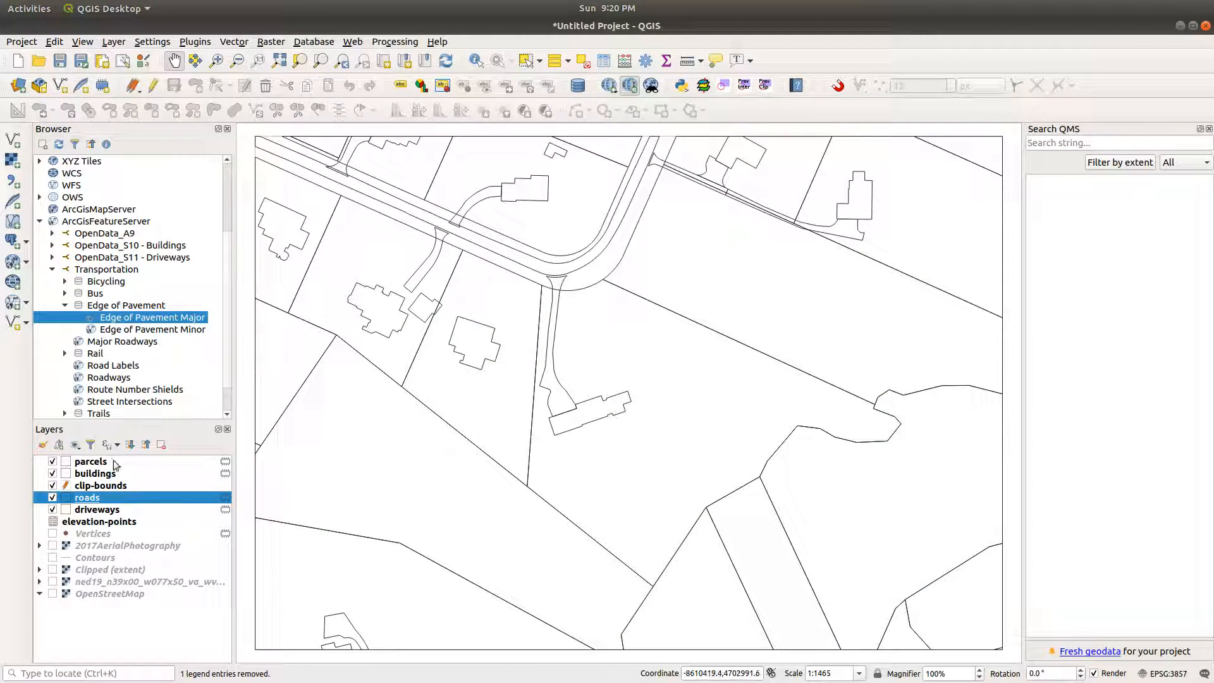
Step: Move the clip-bounds layer below driveways in the layer order
{"action": "left_click", "coordinate": [103, 512]}
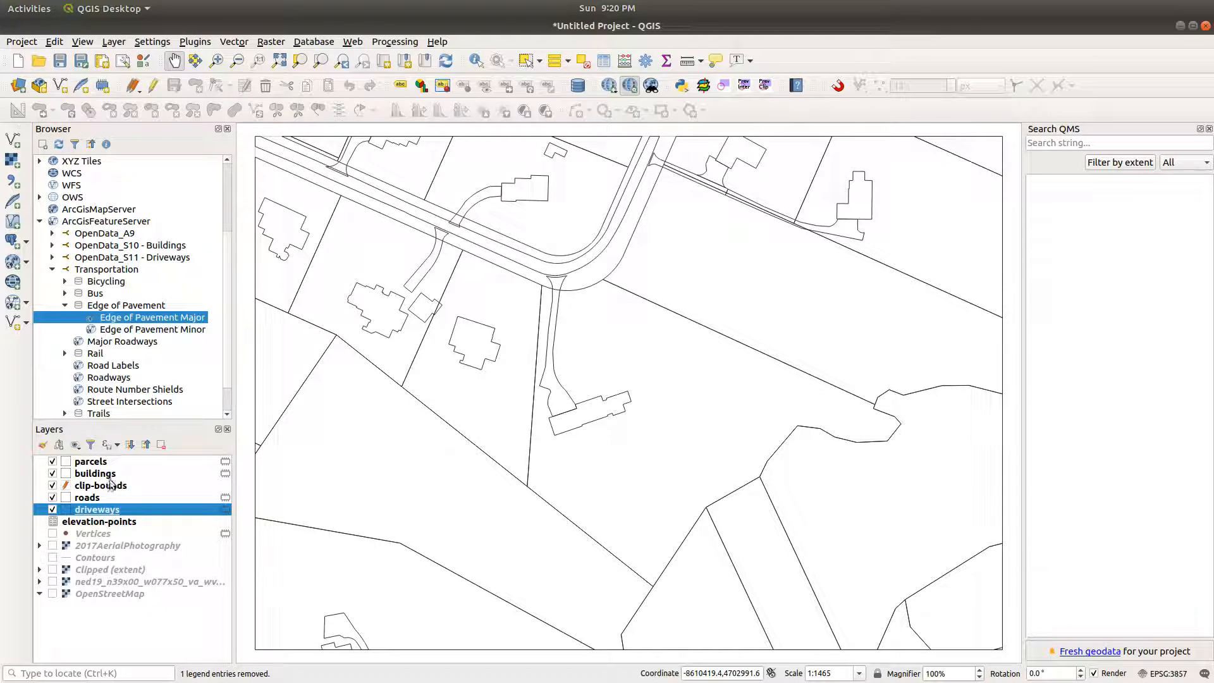
{"action": "left_click", "coordinate": [113, 487]}
{"action": "left_click_drag", "start_coordinate": [114, 490], "coordinate": [114, 511]}
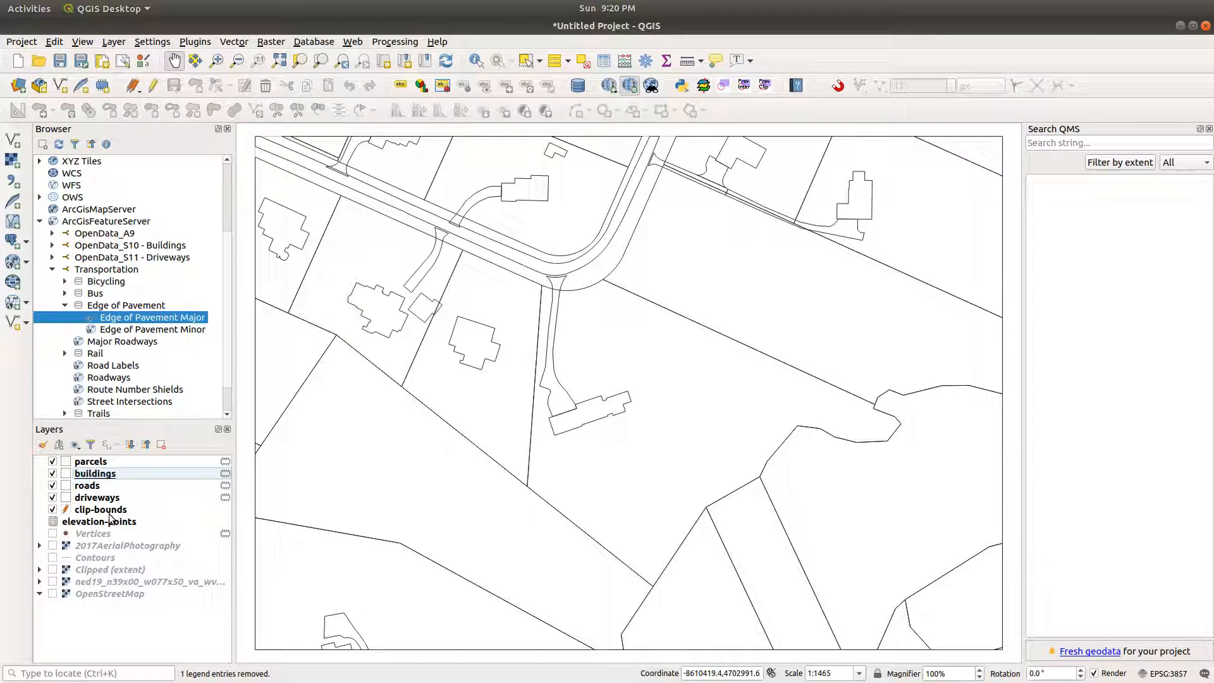
Step: Merge the buildings, roads, driveways and parcels vector layers into one temporary layer
{"action": "left_click", "coordinate": [114, 466]}
{"action": "left_click", "coordinate": [113, 500], "text": "shift"}
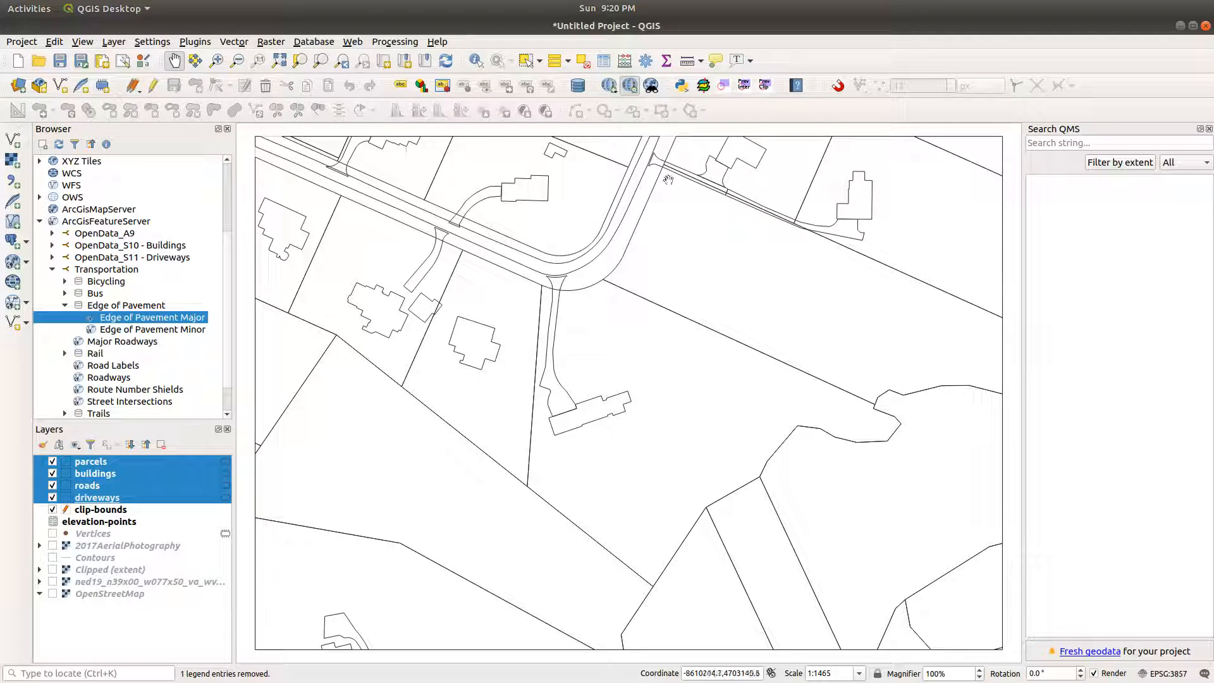
{"action": "left_click", "coordinate": [279, 42]}
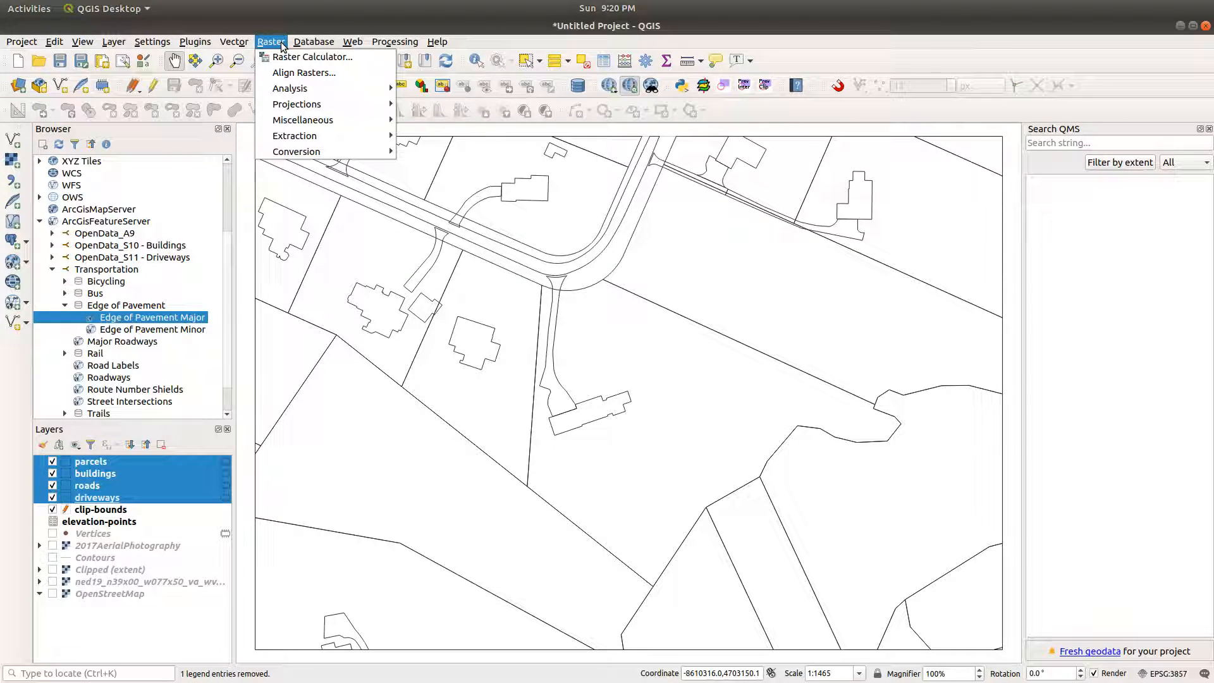
{"action": "mouse_move", "coordinate": [234, 41]}
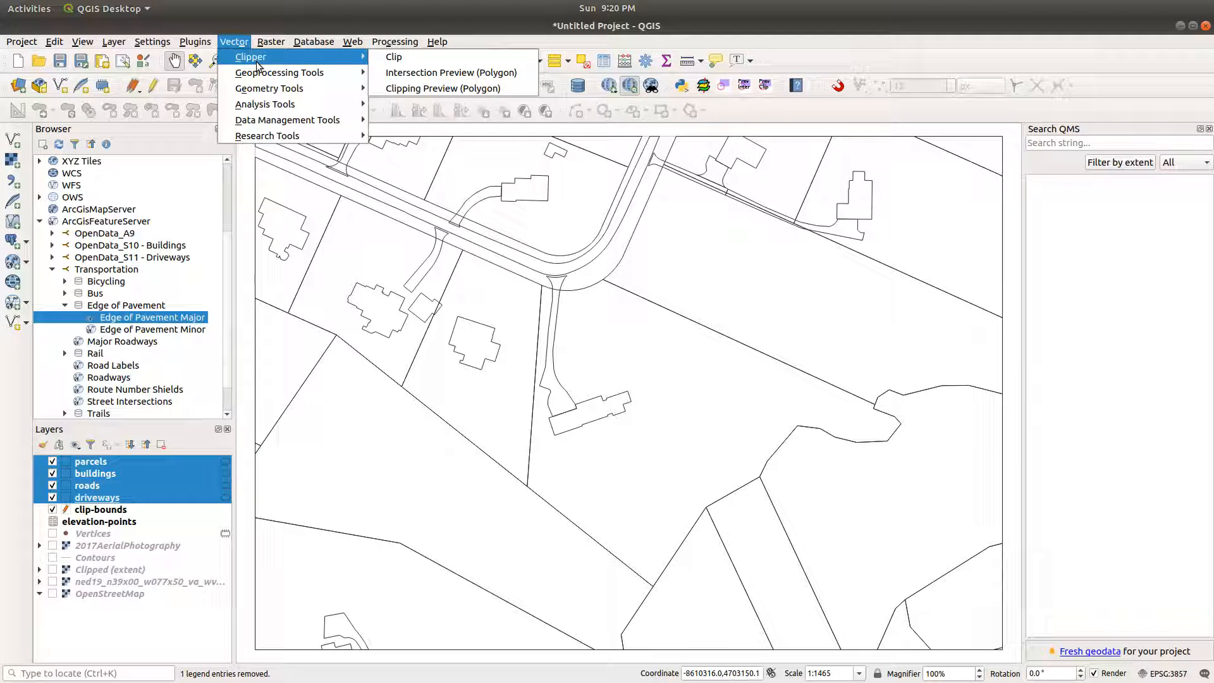
{"action": "mouse_move", "coordinate": [261, 73]}
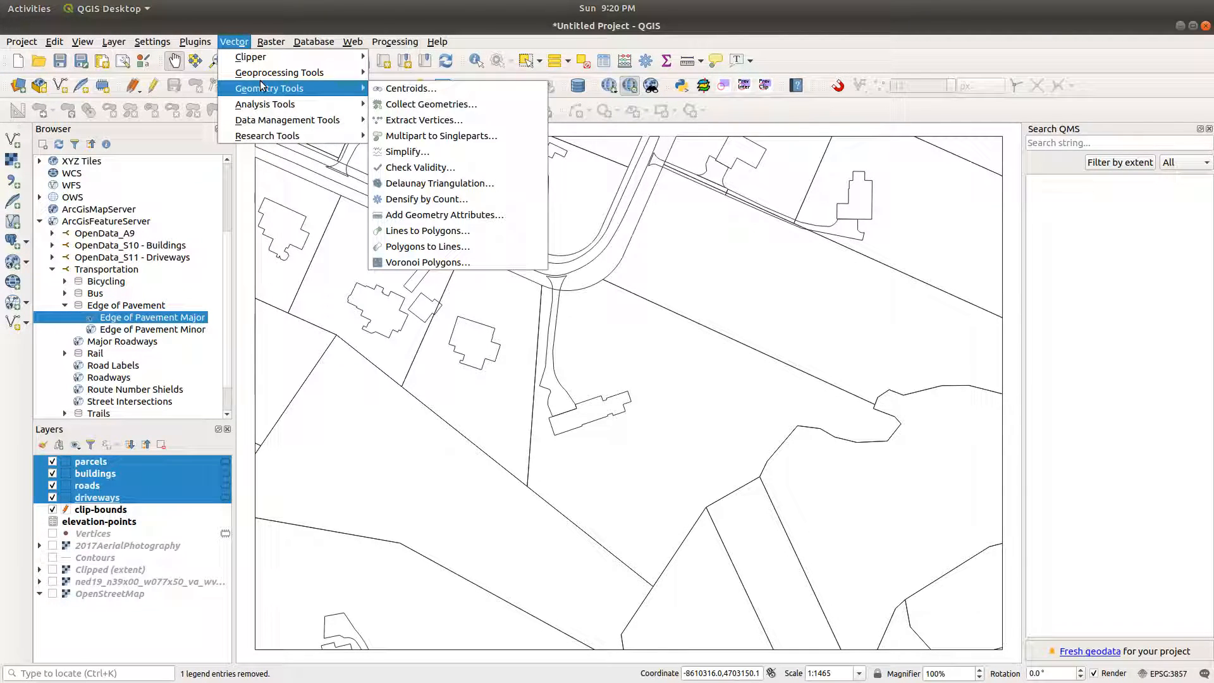
{"action": "mouse_move", "coordinate": [264, 102]}
{"action": "mouse_move", "coordinate": [286, 120]}
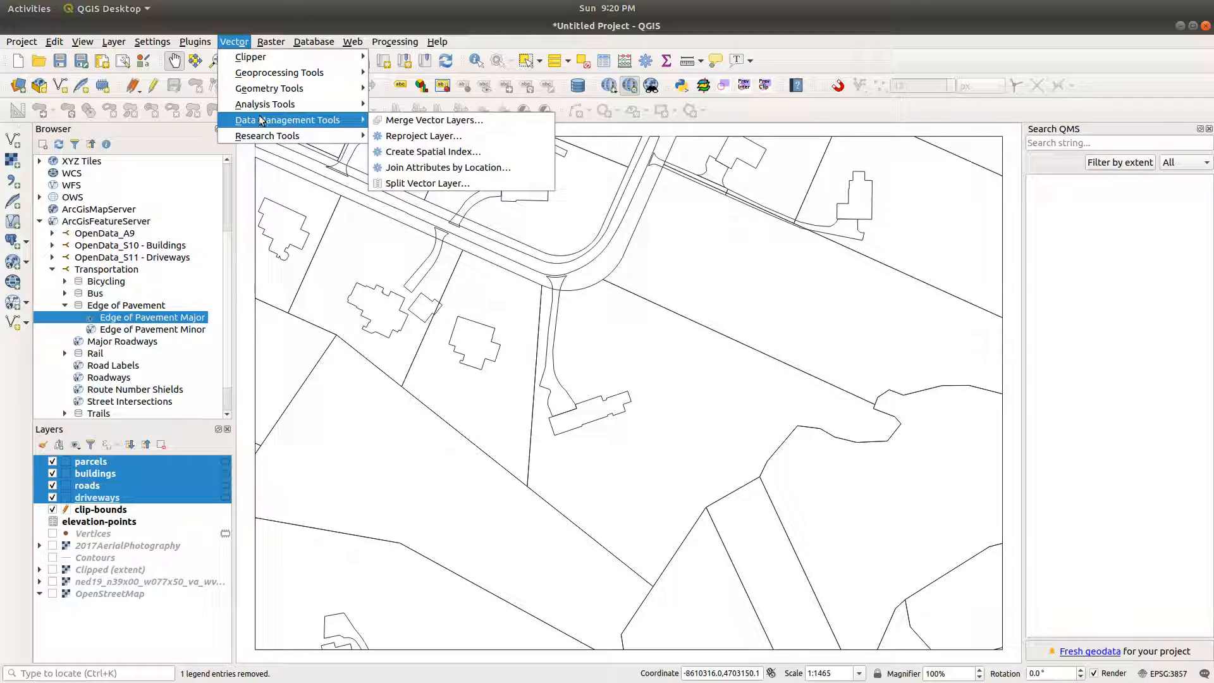
{"action": "left_click", "coordinate": [427, 120]}
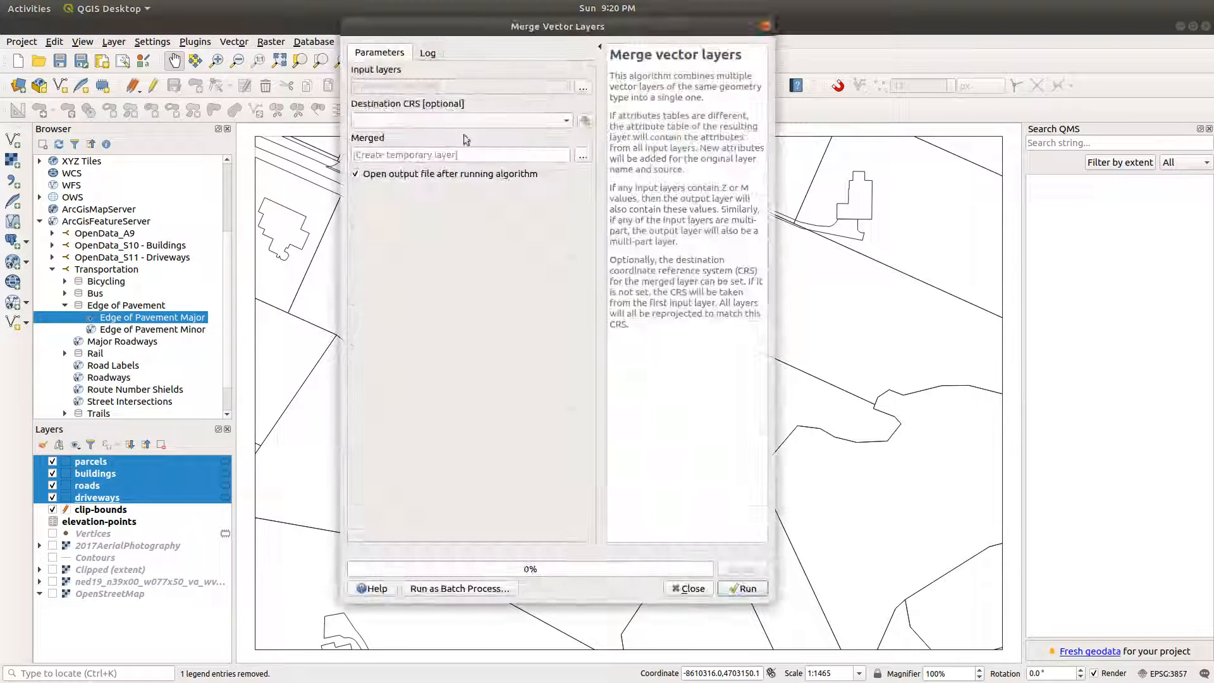
{"action": "left_click", "coordinate": [584, 87]}
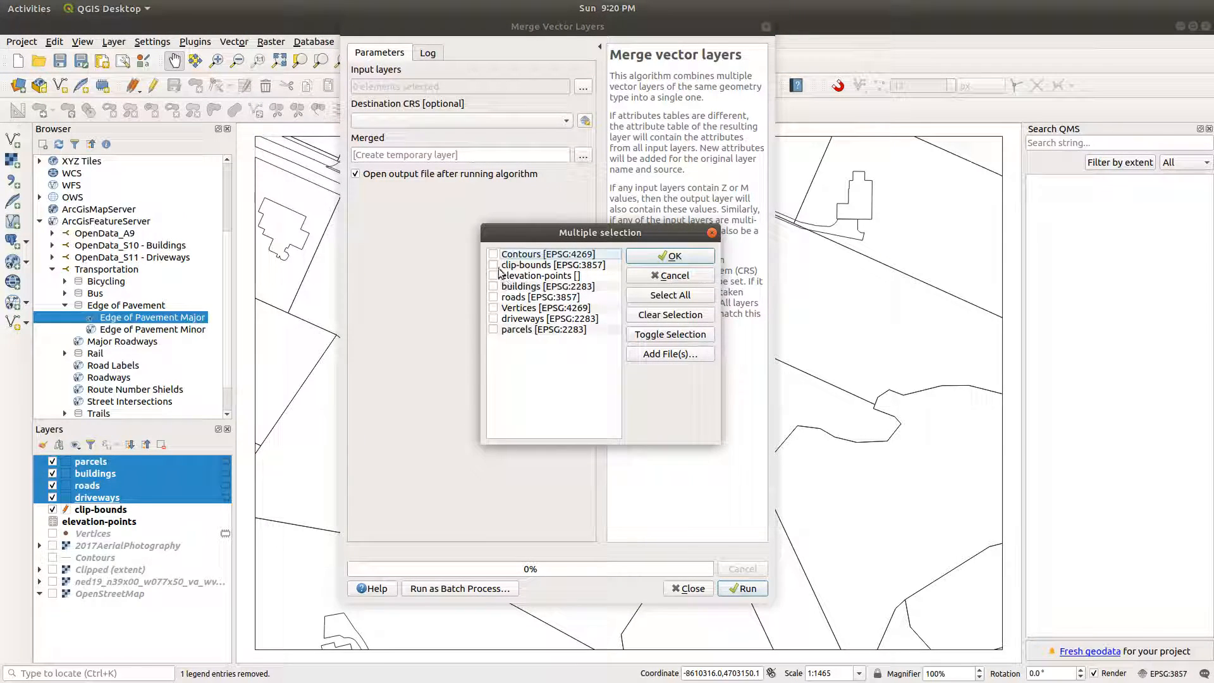
{"action": "left_click", "coordinate": [494, 287]}
{"action": "left_click", "coordinate": [494, 297]}
{"action": "left_click", "coordinate": [494, 318]}
{"action": "left_click", "coordinate": [493, 329]}
{"action": "left_click", "coordinate": [692, 259]}
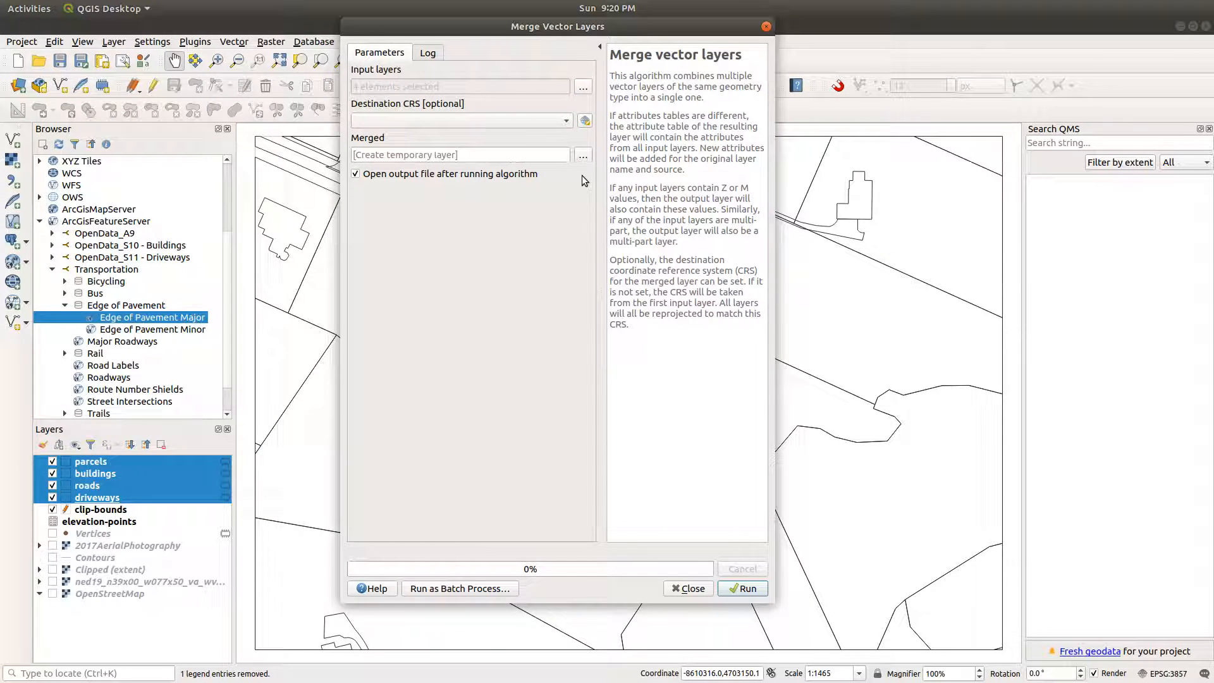
{"action": "left_click", "coordinate": [741, 588]}
{"action": "left_click", "coordinate": [689, 588]}
Step: Set the fill symbol of the Merged layer to black with Pixels as the unit
{"action": "right_click", "coordinate": [94, 498]}
{"action": "left_click", "coordinate": [127, 492]}
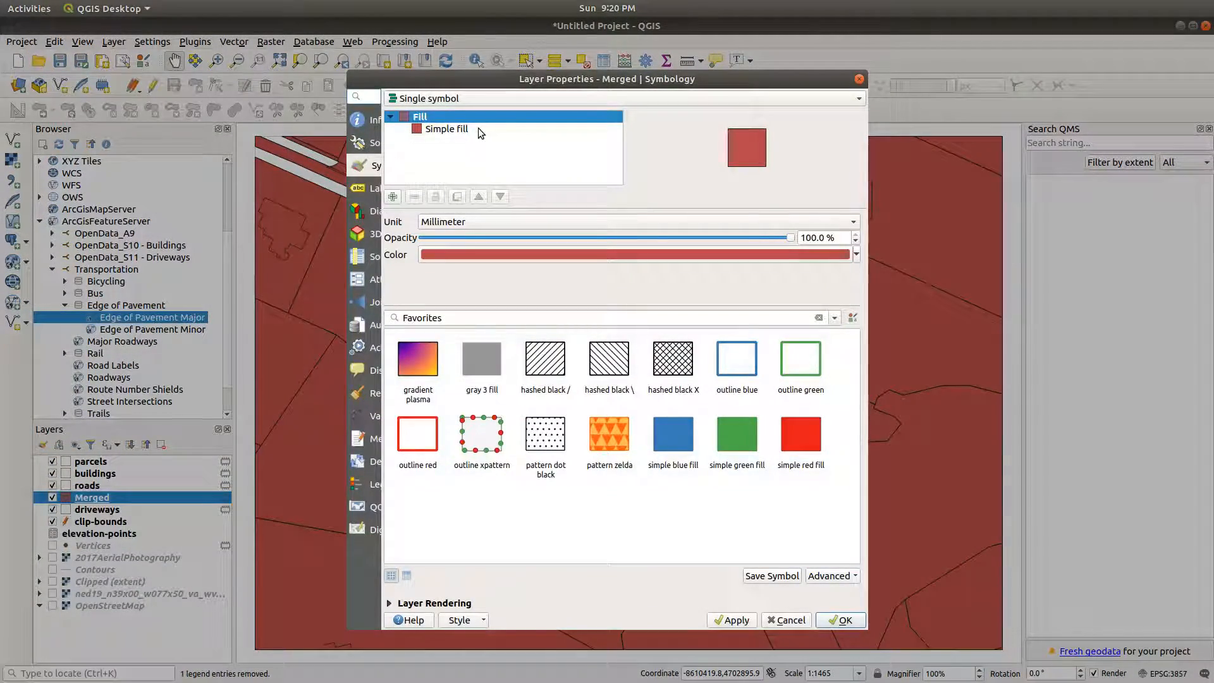
{"action": "left_click", "coordinate": [461, 223]}
{"action": "left_click", "coordinate": [461, 238]}
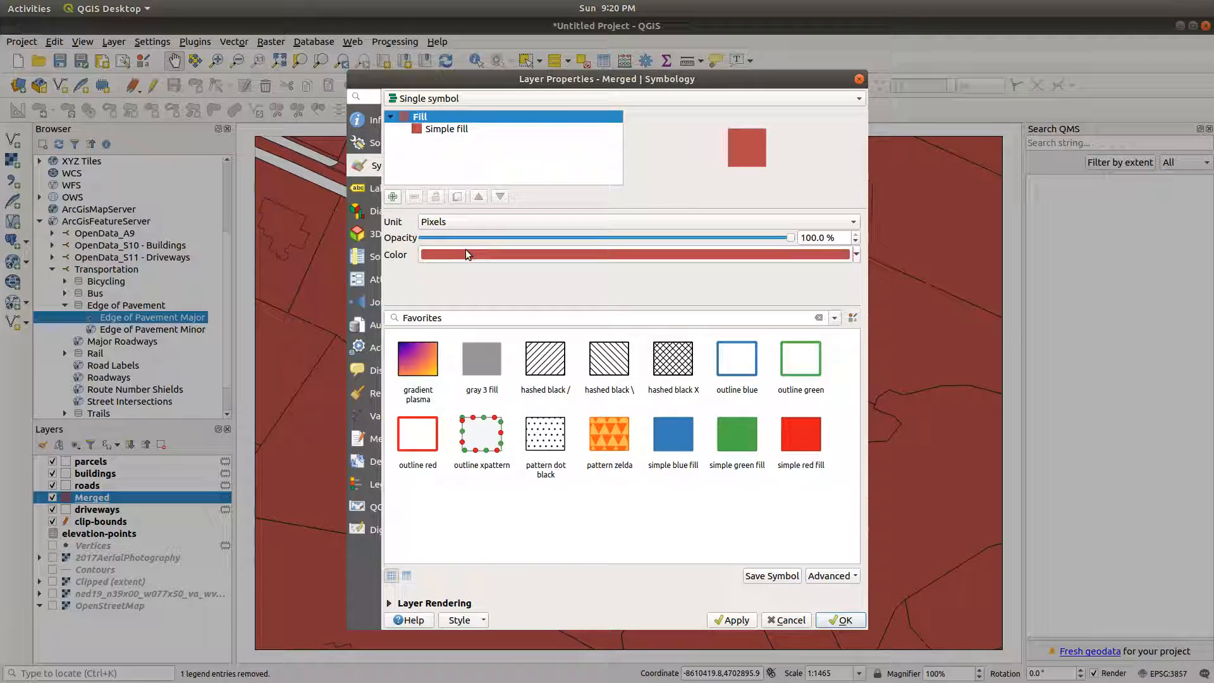
{"action": "left_click", "coordinate": [467, 254]}
{"action": "left_click", "coordinate": [785, 471]}
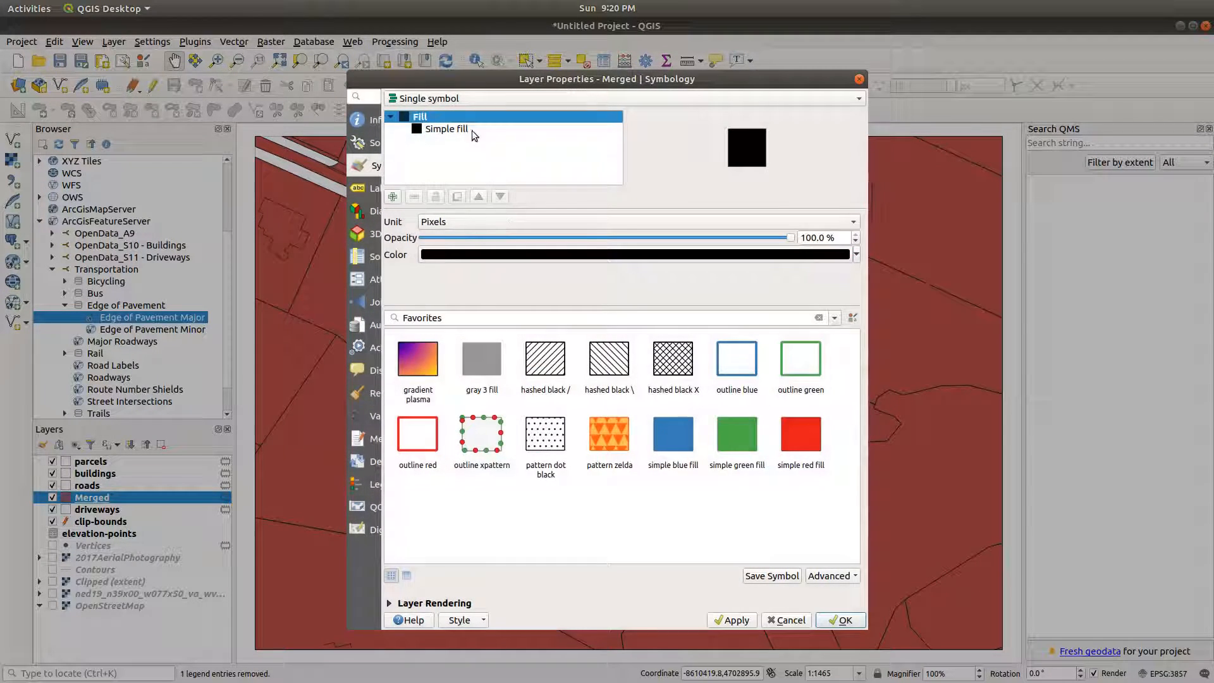
Step: Change the Merged layer's simple fill to the No Brush fill style and apply it
{"action": "left_click", "coordinate": [475, 129]}
{"action": "left_click", "coordinate": [497, 268]}
{"action": "left_click", "coordinate": [497, 285]}
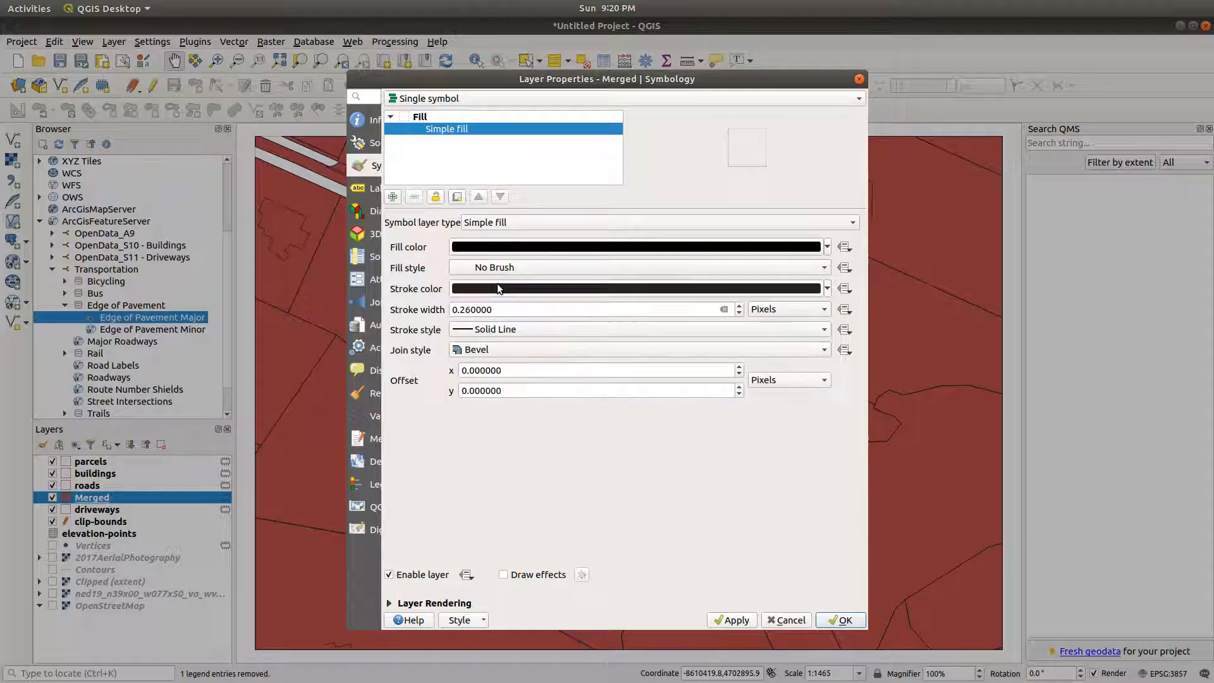
{"action": "left_click", "coordinate": [732, 620]}
{"action": "left_click", "coordinate": [841, 620]}
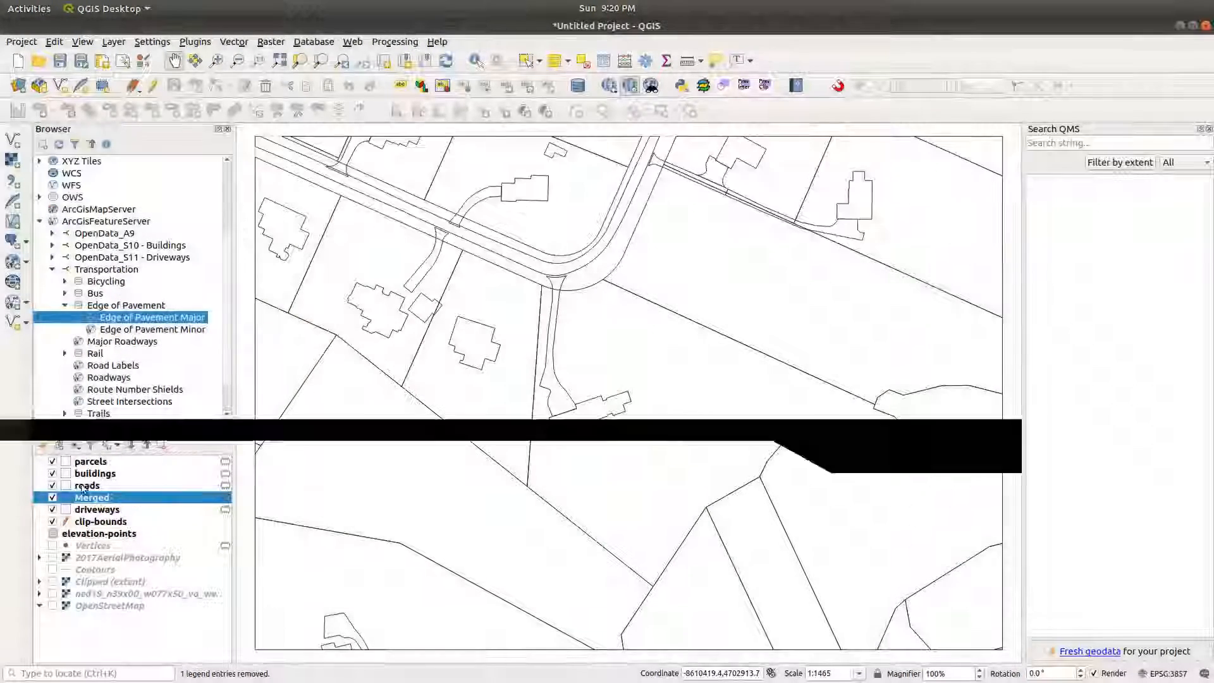
Step: Hide the roads, buildings, parcels, driveways and clip-bounds layers, keeping only Merged displayed
{"action": "left_click", "coordinate": [53, 485]}
{"action": "left_click", "coordinate": [52, 473]}
{"action": "left_click", "coordinate": [53, 461]}
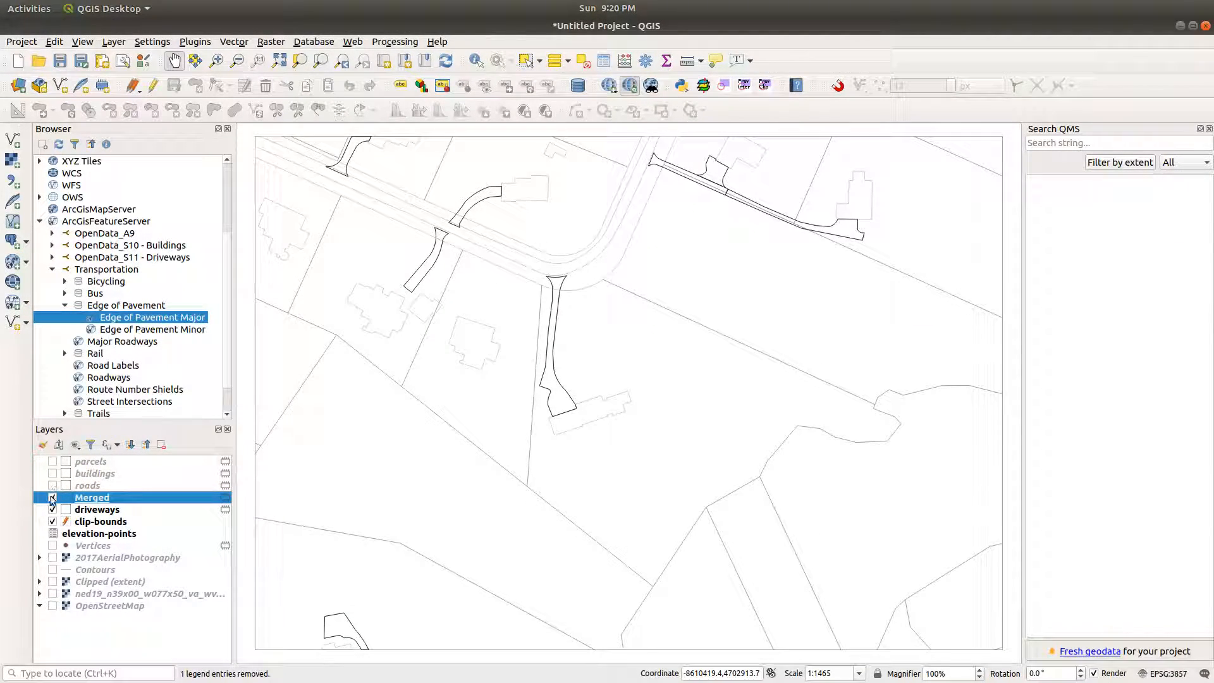
{"action": "left_click", "coordinate": [52, 510]}
{"action": "left_click", "coordinate": [52, 522]}
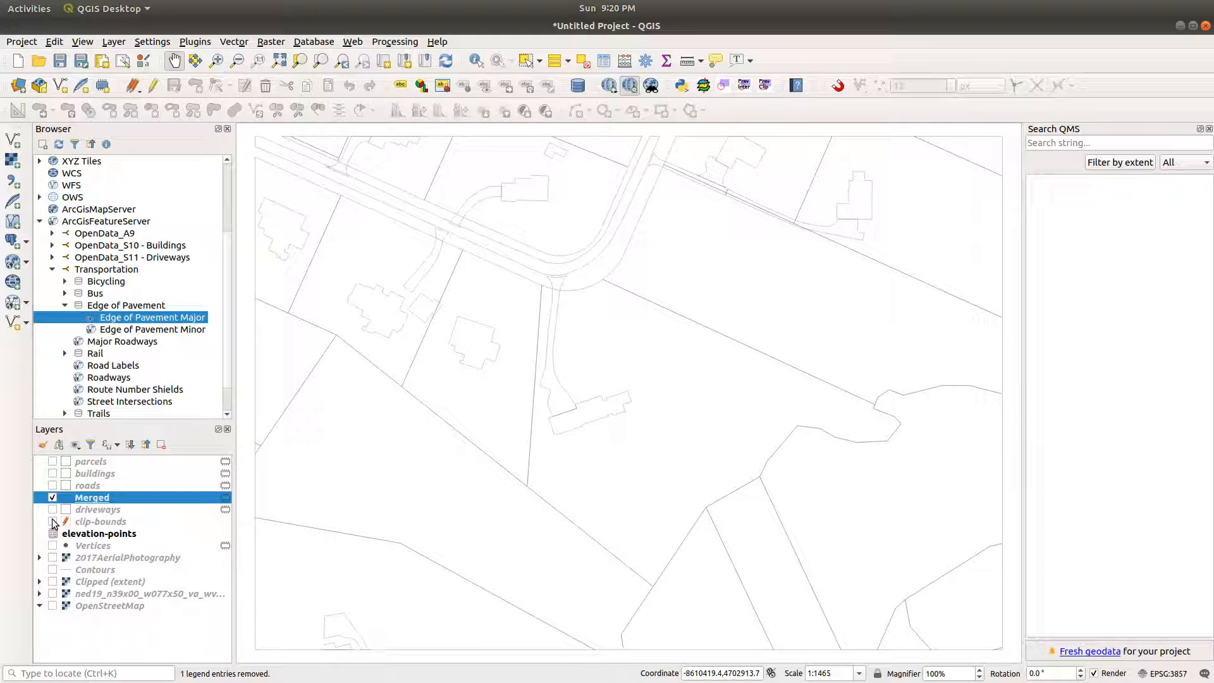
Step: Examine the merged road, driveway, building and parcel outlines across the whole clipped property area
{"action": "left_click", "coordinate": [53, 534]}
{"action": "left_click_drag", "start_coordinate": [611, 291], "coordinate": [632, 361]}
{"action": "scroll", "coordinate": [629, 247], "scroll_direction": "down", "scroll_amount": 2}
{"action": "scroll", "coordinate": [635, 252], "scroll_direction": "up", "scroll_amount": 1}
{"action": "scroll", "coordinate": [600, 346], "scroll_direction": "up", "scroll_amount": 1}
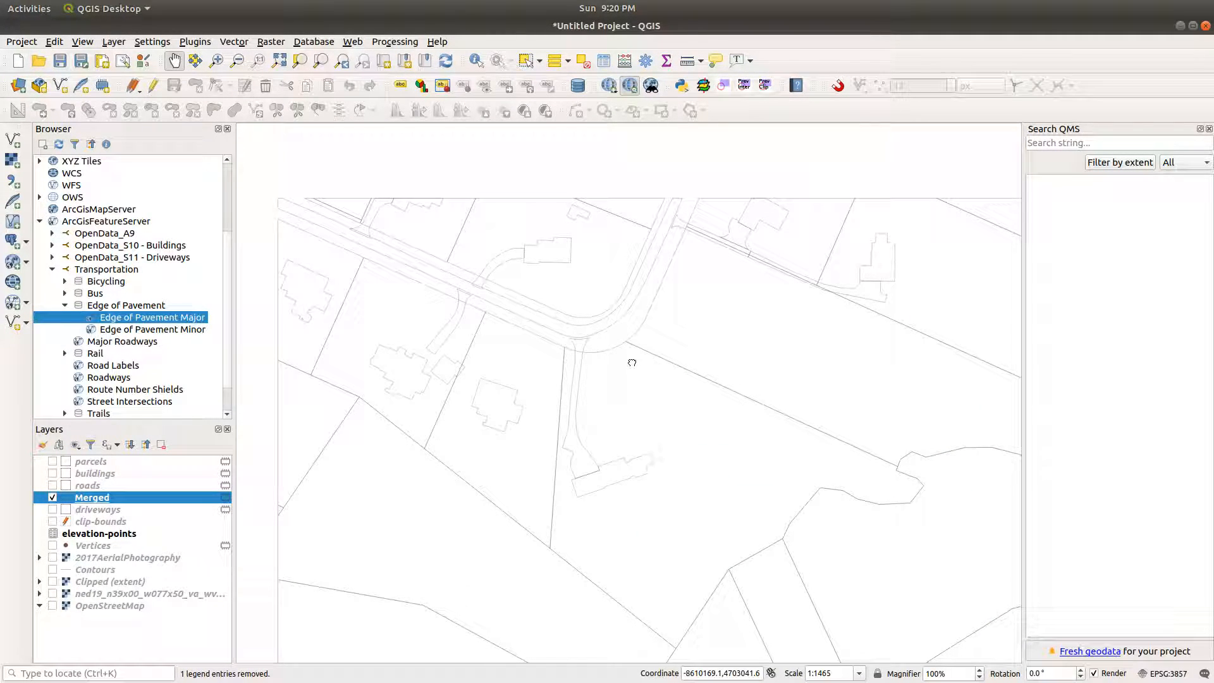
{"action": "left_click_drag", "start_coordinate": [631, 362], "coordinate": [569, 428]}
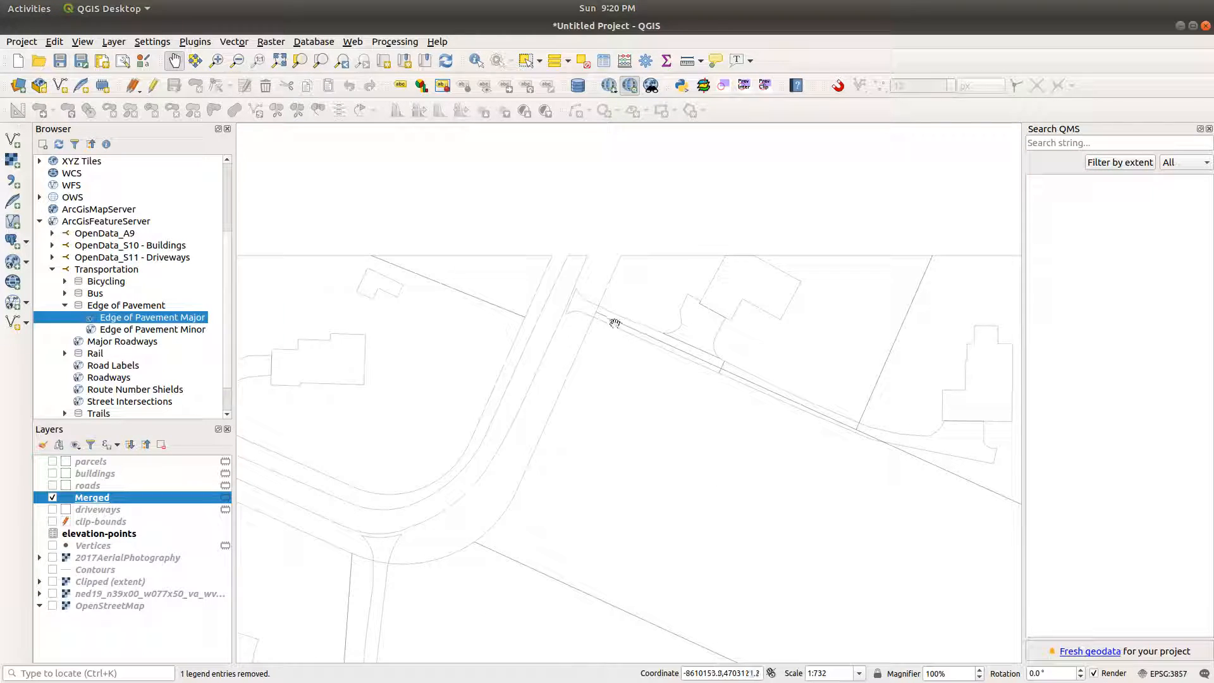
{"action": "scroll", "coordinate": [727, 342], "scroll_direction": "up", "scroll_amount": 1}
{"action": "scroll", "coordinate": [548, 393], "scroll_direction": "down", "scroll_amount": 1}
{"action": "left_click_drag", "start_coordinate": [443, 505], "coordinate": [449, 491]}
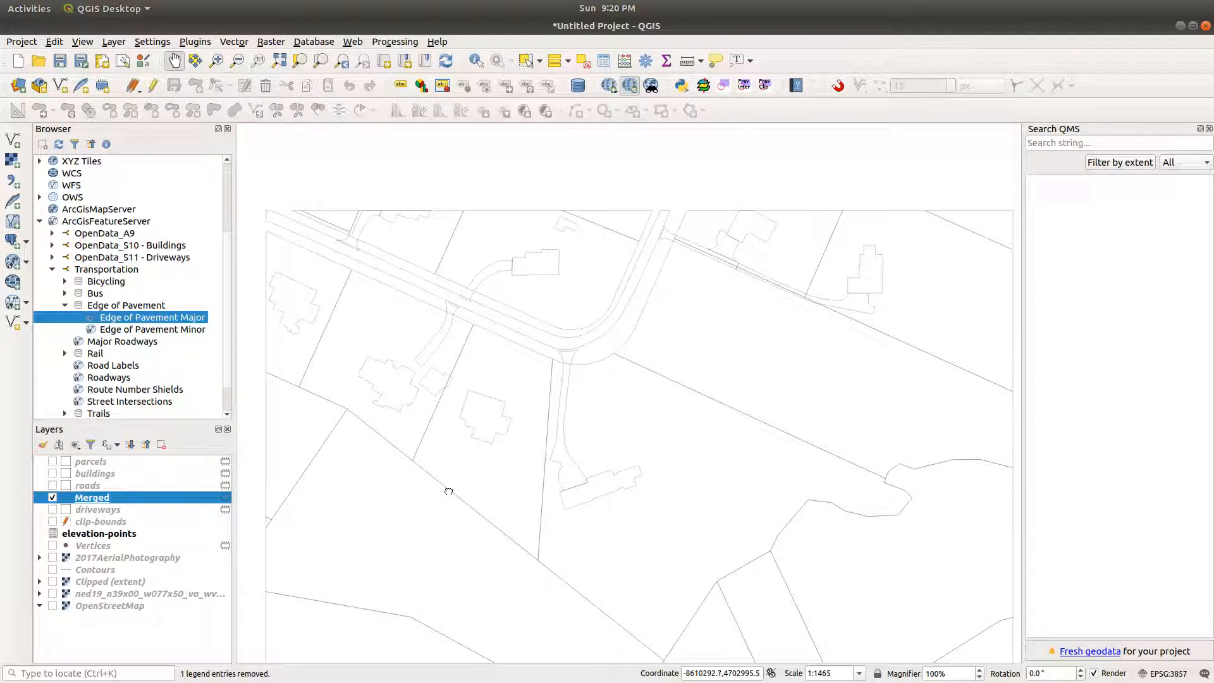
{"action": "left_click_drag", "start_coordinate": [580, 549], "coordinate": [574, 475]}
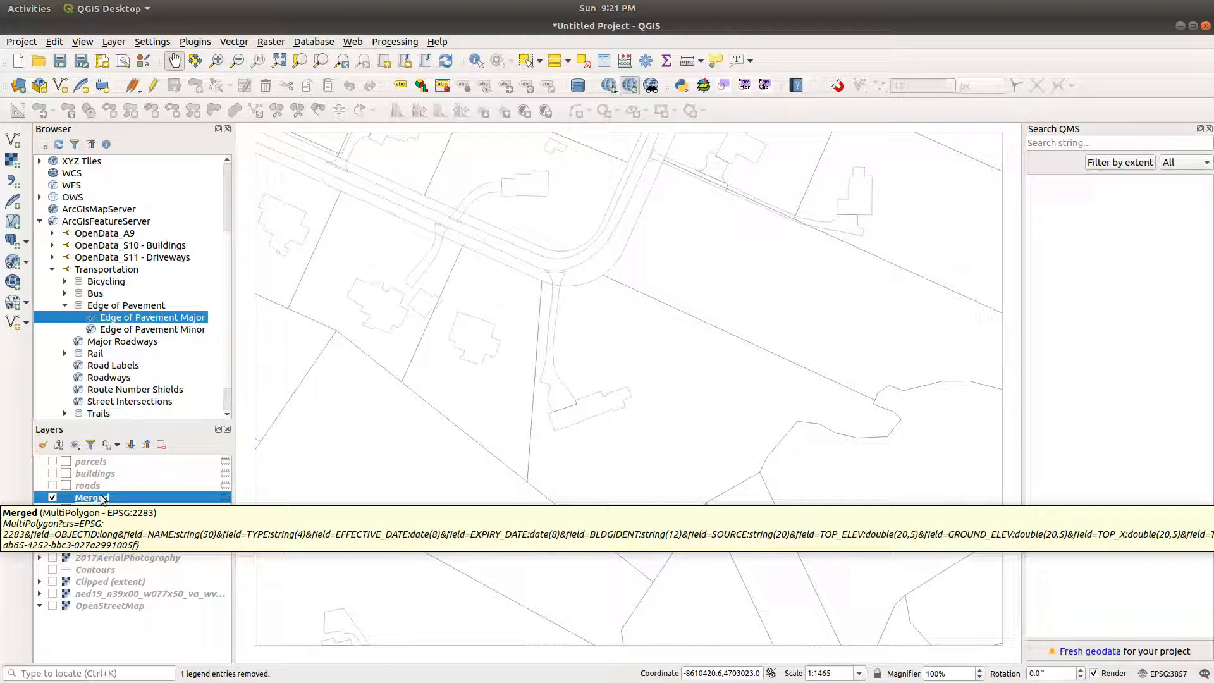
Step: Start exporting the Merged layer to a new vector file in AutoCAD DXF format
{"action": "right_click", "coordinate": [107, 500]}
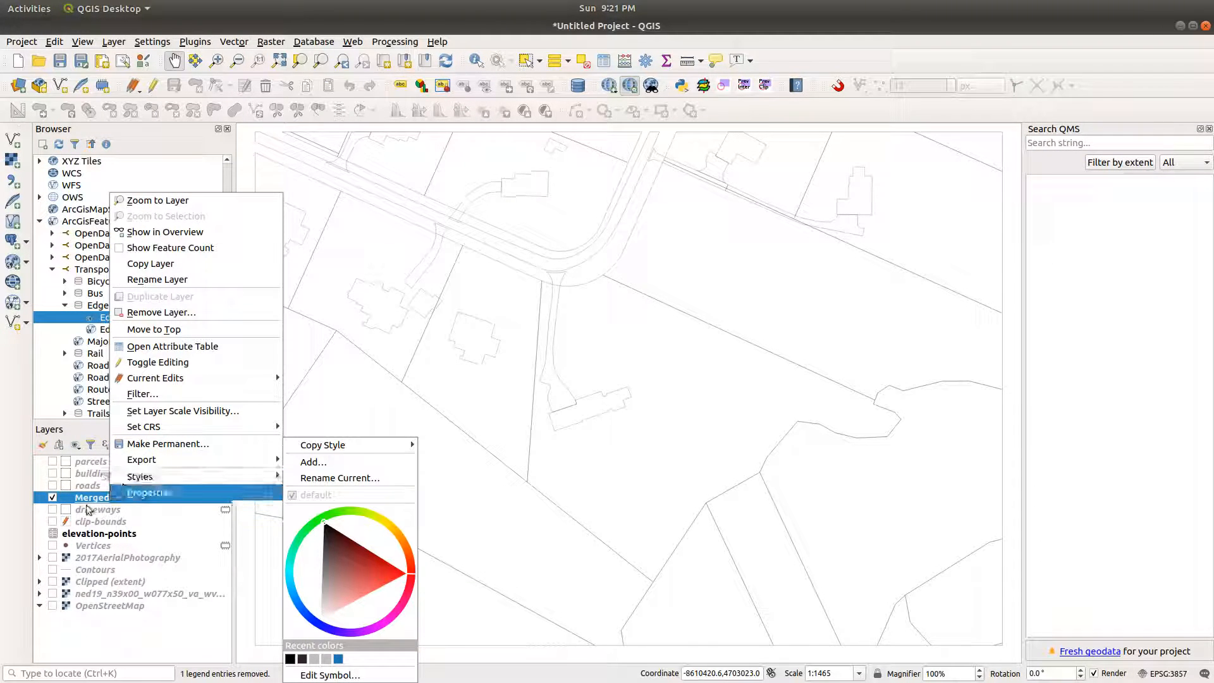
{"action": "left_click", "coordinate": [88, 501]}
{"action": "right_click", "coordinate": [89, 501]}
{"action": "mouse_move", "coordinate": [171, 458]}
{"action": "left_click", "coordinate": [333, 459]}
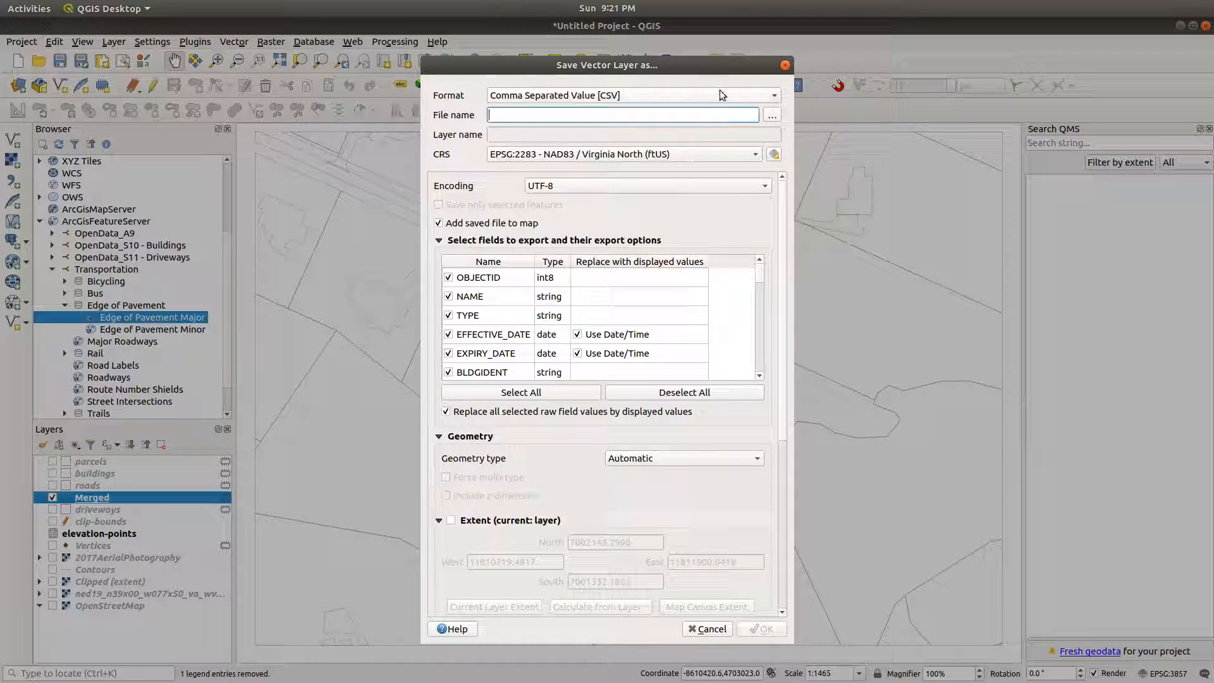
{"action": "left_click", "coordinate": [718, 93]}
{"action": "left_click", "coordinate": [701, 81]}
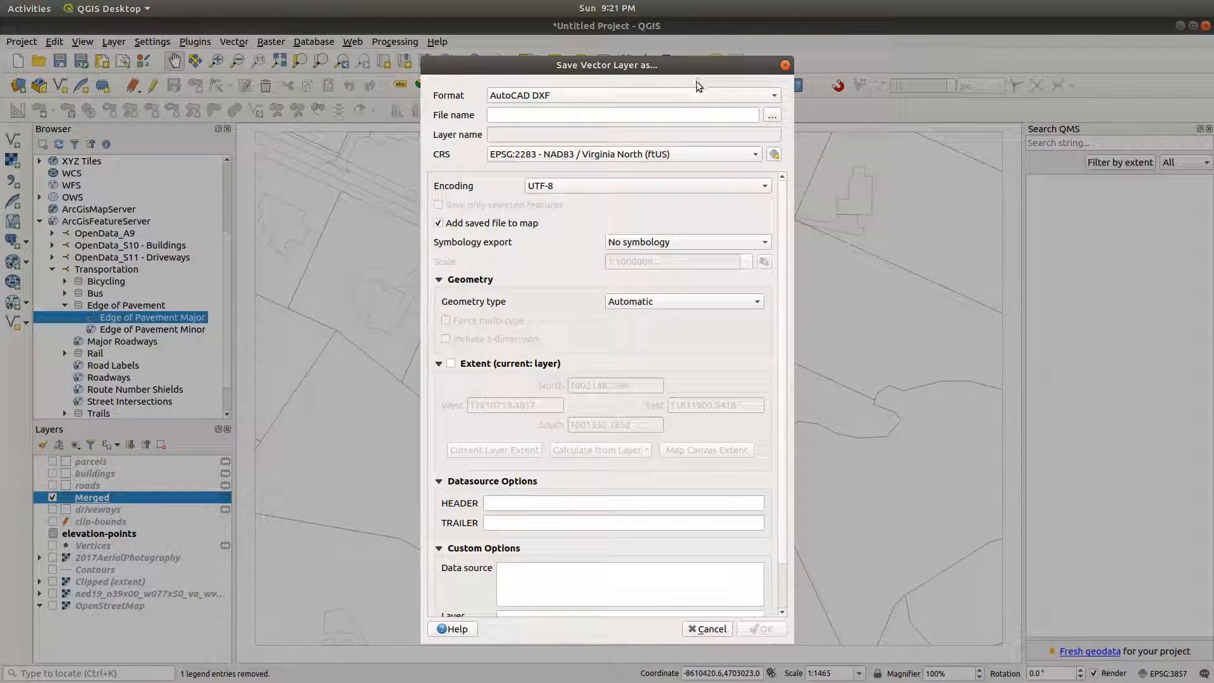
Step: Set the export file to the existing merged-features.dxf in the 11641-package folder under Downloads
{"action": "left_click", "coordinate": [775, 116]}
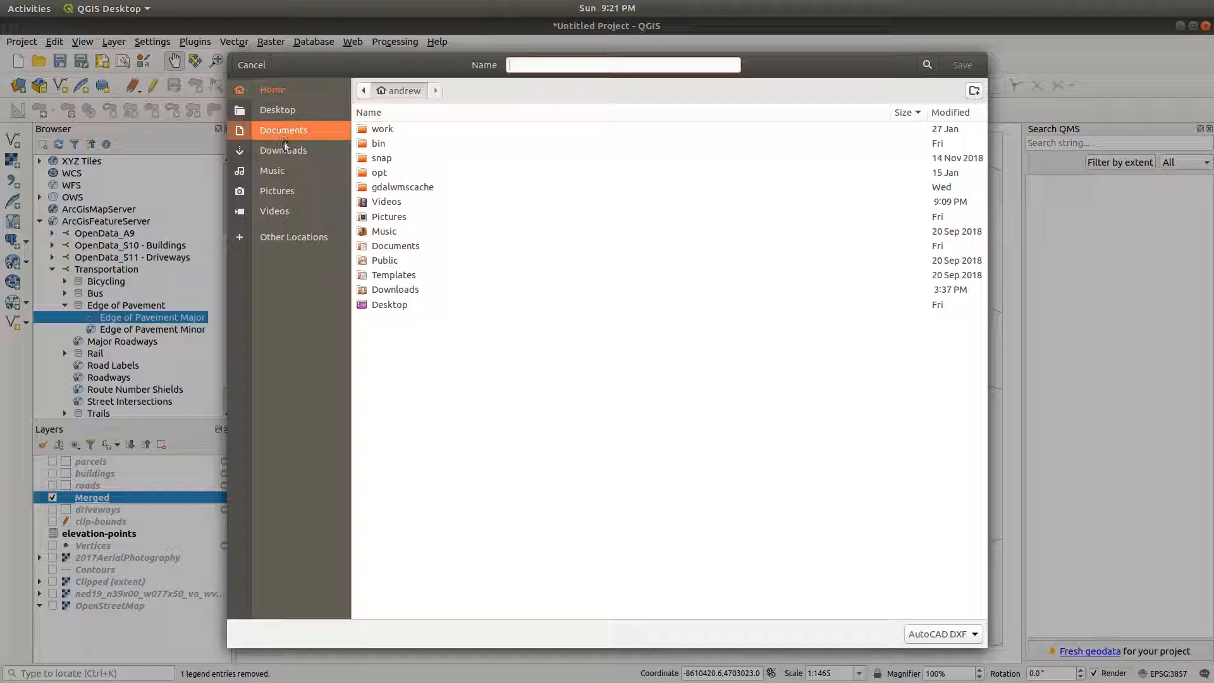
{"action": "left_click", "coordinate": [331, 149]}
{"action": "double_click", "coordinate": [424, 132]}
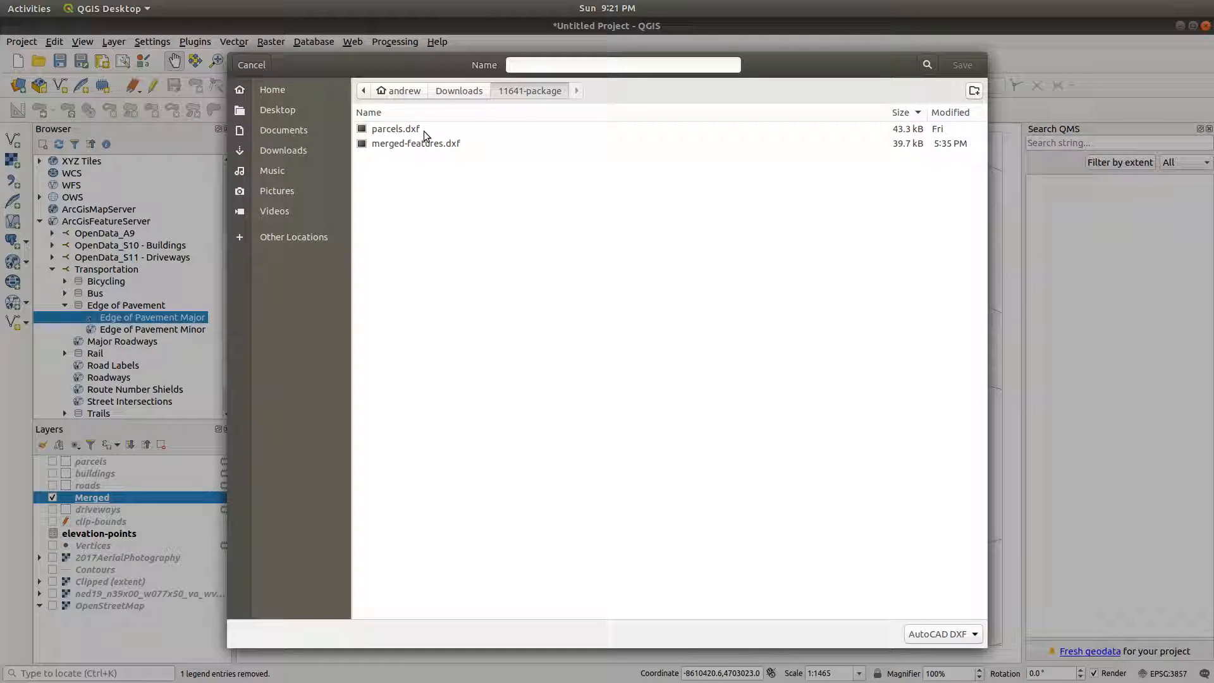
{"action": "left_click", "coordinate": [418, 146]}
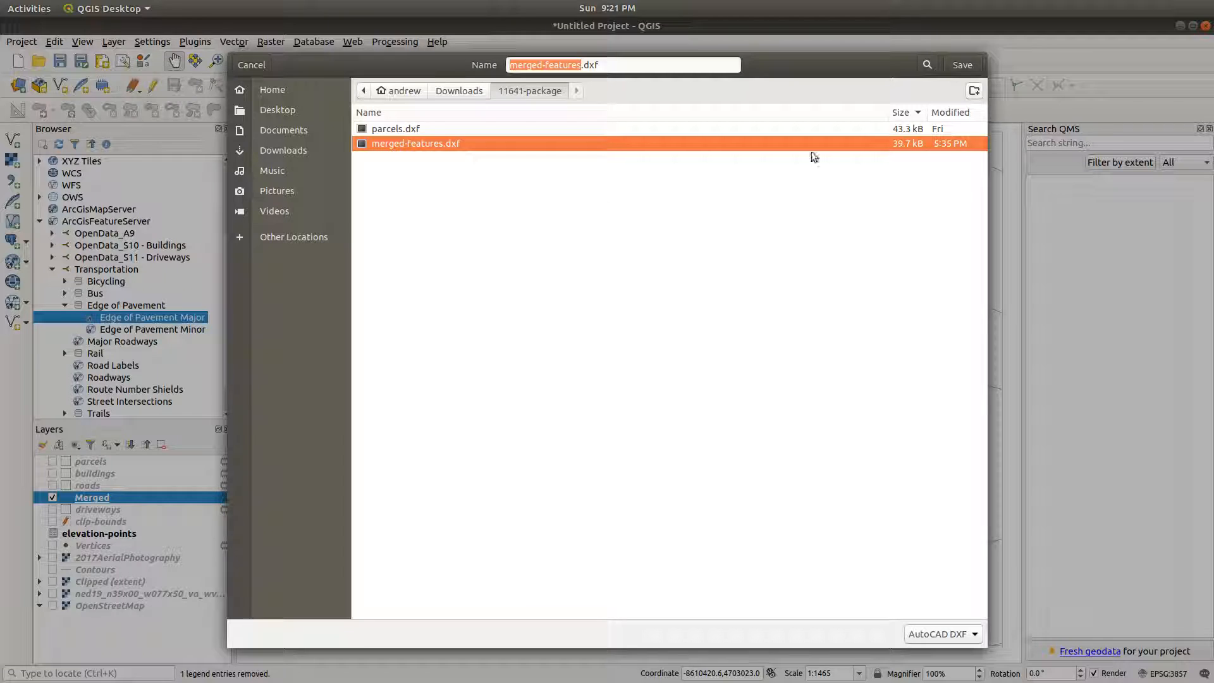
{"action": "left_click", "coordinate": [963, 65]}
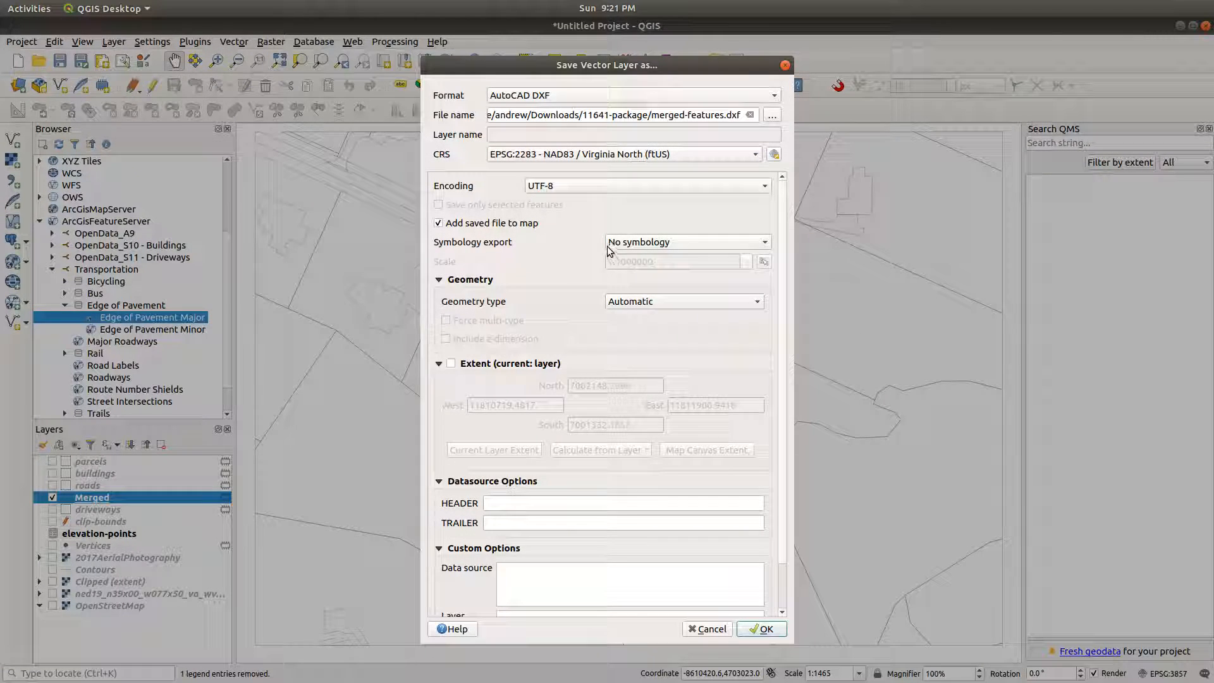
Step: Keep the EPSG:2283 CRS, turn off adding the saved file to the map, and run the export, overwriting the existing file
{"action": "left_click", "coordinate": [623, 155]}
{"action": "left_click", "coordinate": [623, 156]}
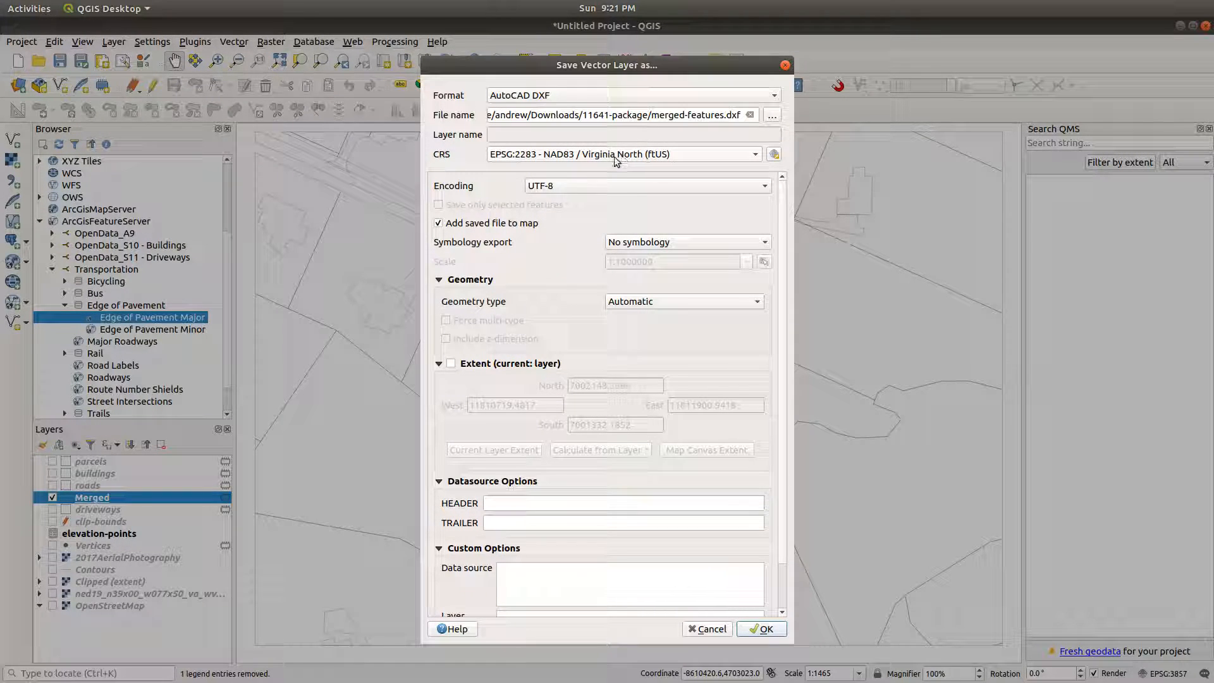
{"action": "left_click", "coordinate": [471, 226]}
{"action": "left_click_drag", "start_coordinate": [782, 415], "coordinate": [782, 373]}
{"action": "left_click", "coordinate": [763, 629]}
{"action": "left_click", "coordinate": [713, 376]}
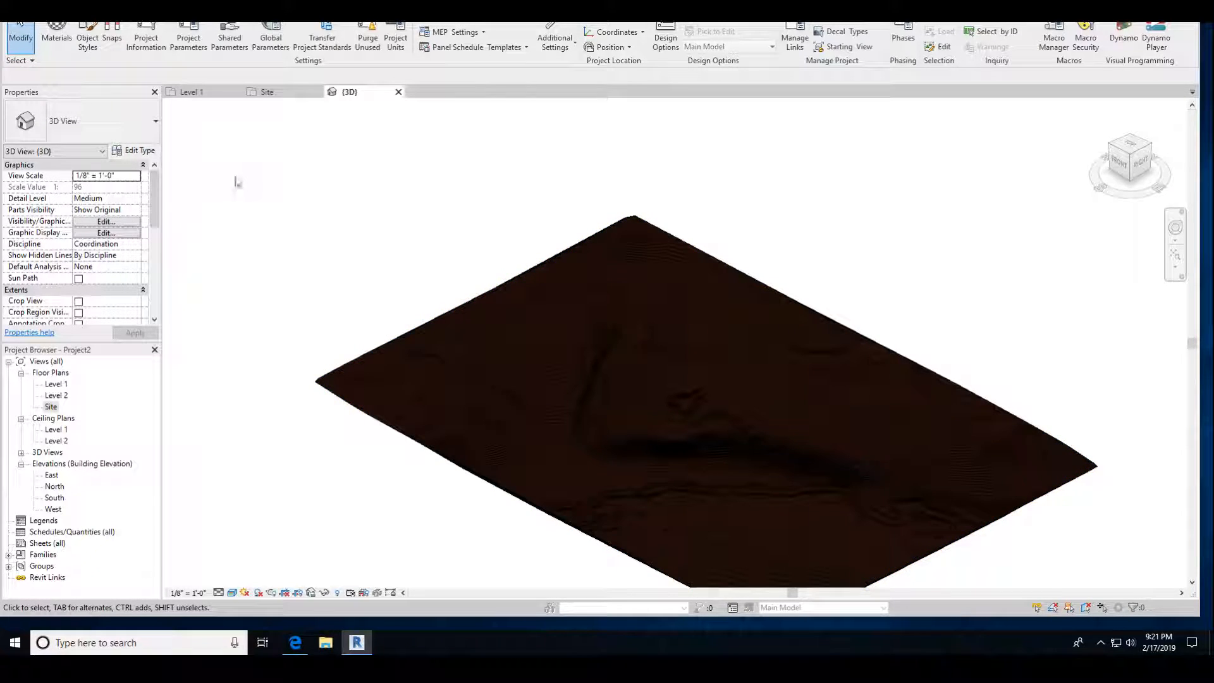
Step: Switch to Revit, import merged-features.dxf into the Level 1 floor plan and explode the imported drawing
{"action": "left_click", "coordinate": [205, 95]}
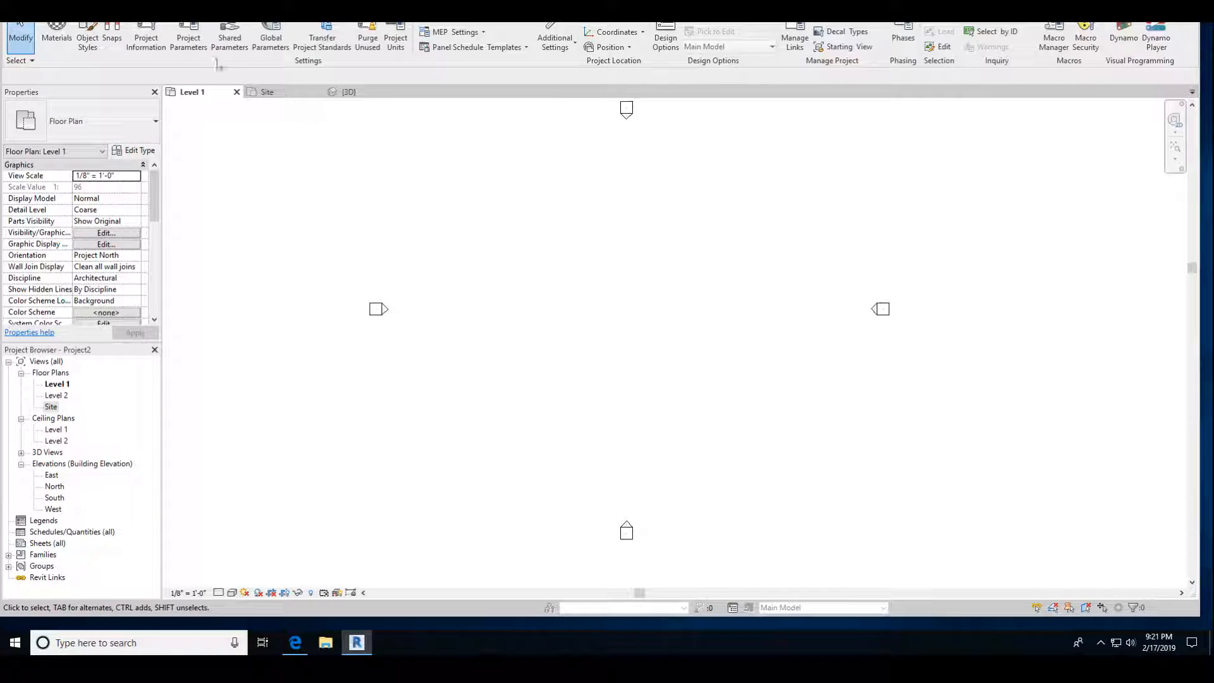
{"action": "key", "text": "alt"}
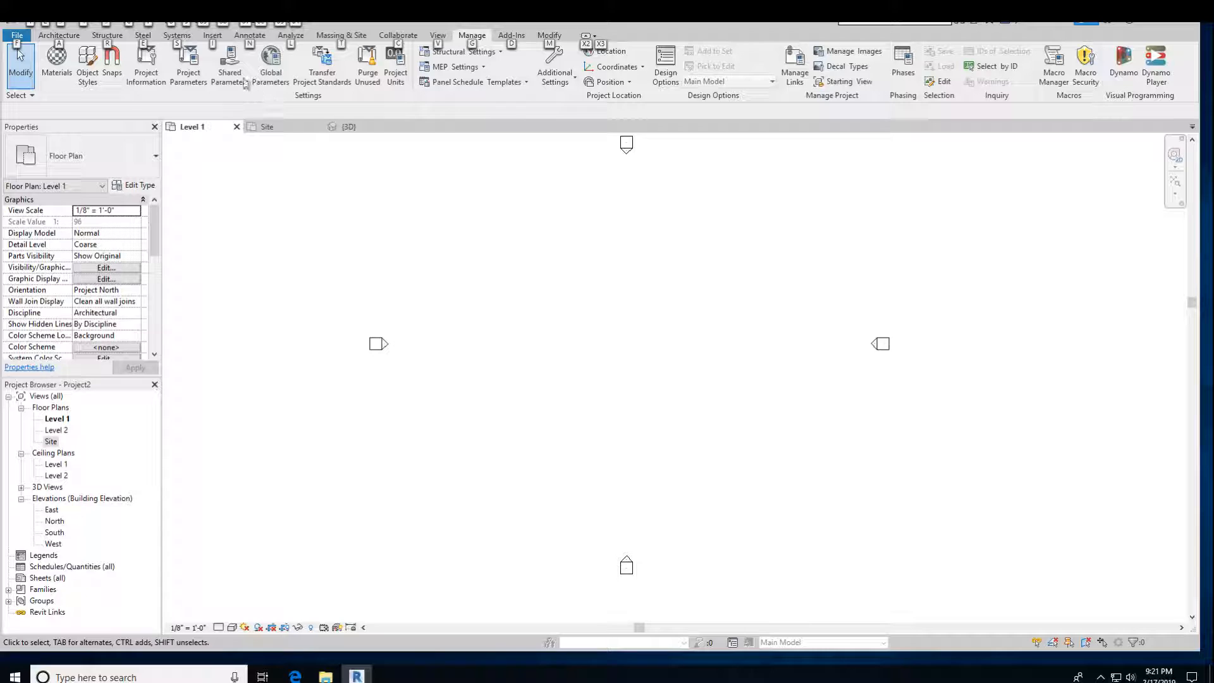
{"action": "left_click", "coordinate": [212, 35]}
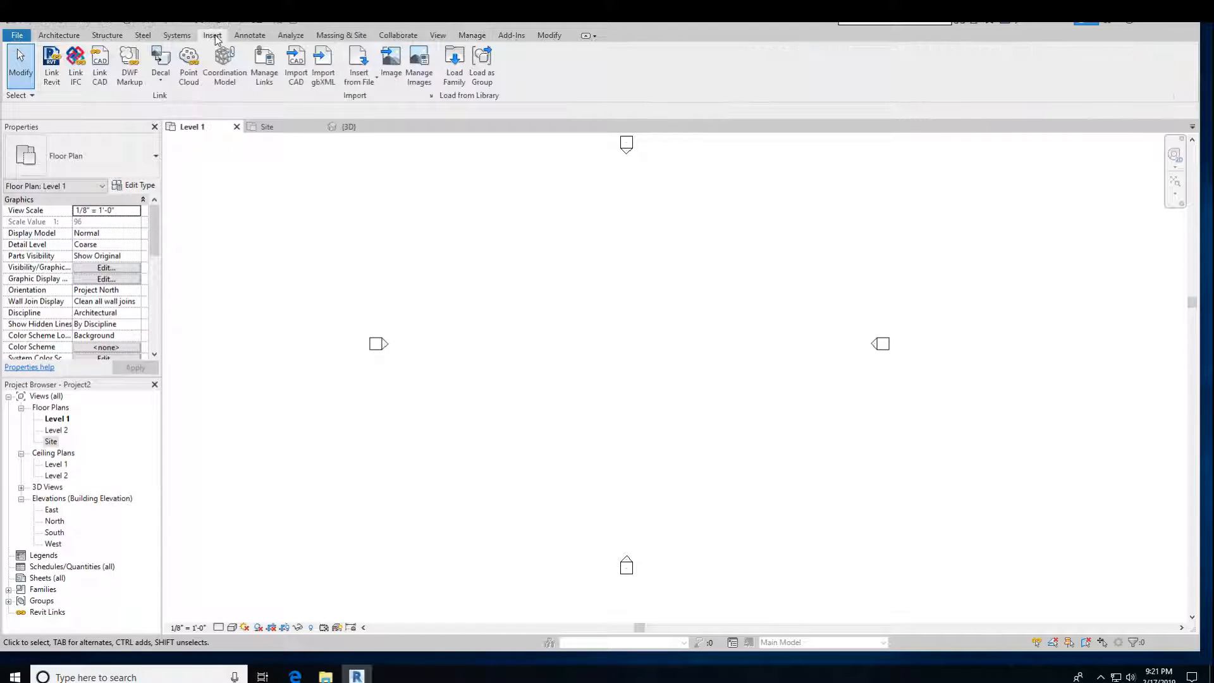
{"action": "left_click", "coordinate": [296, 63]}
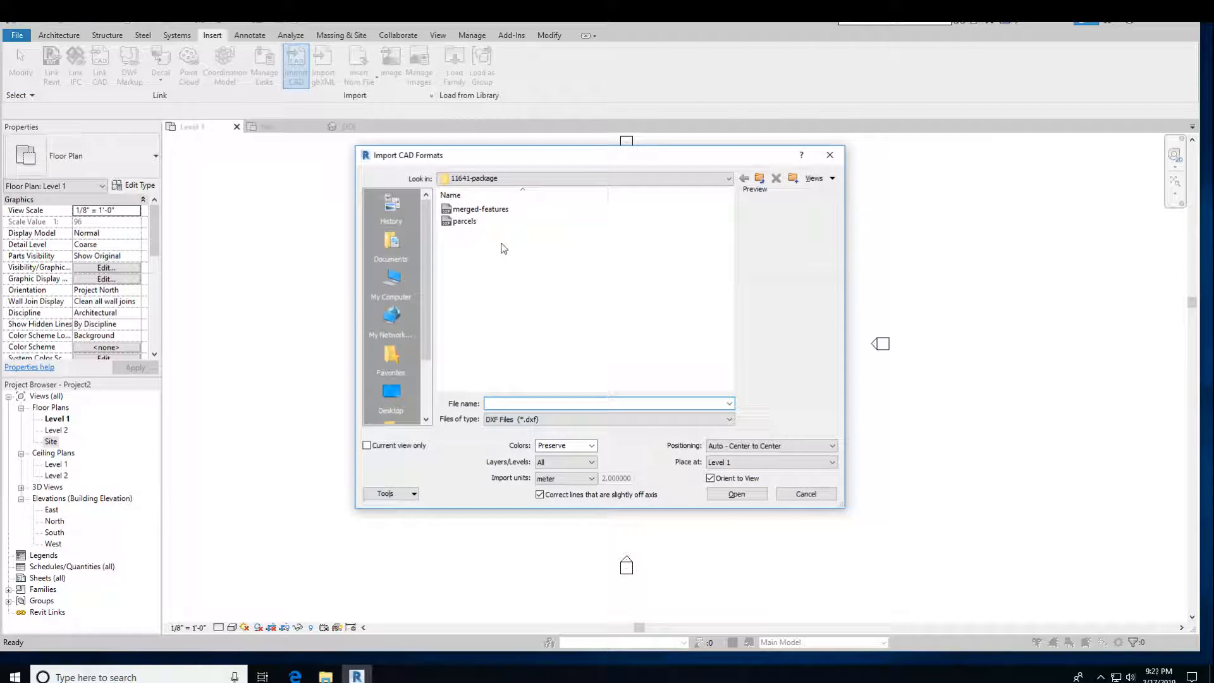
{"action": "left_click", "coordinate": [480, 210]}
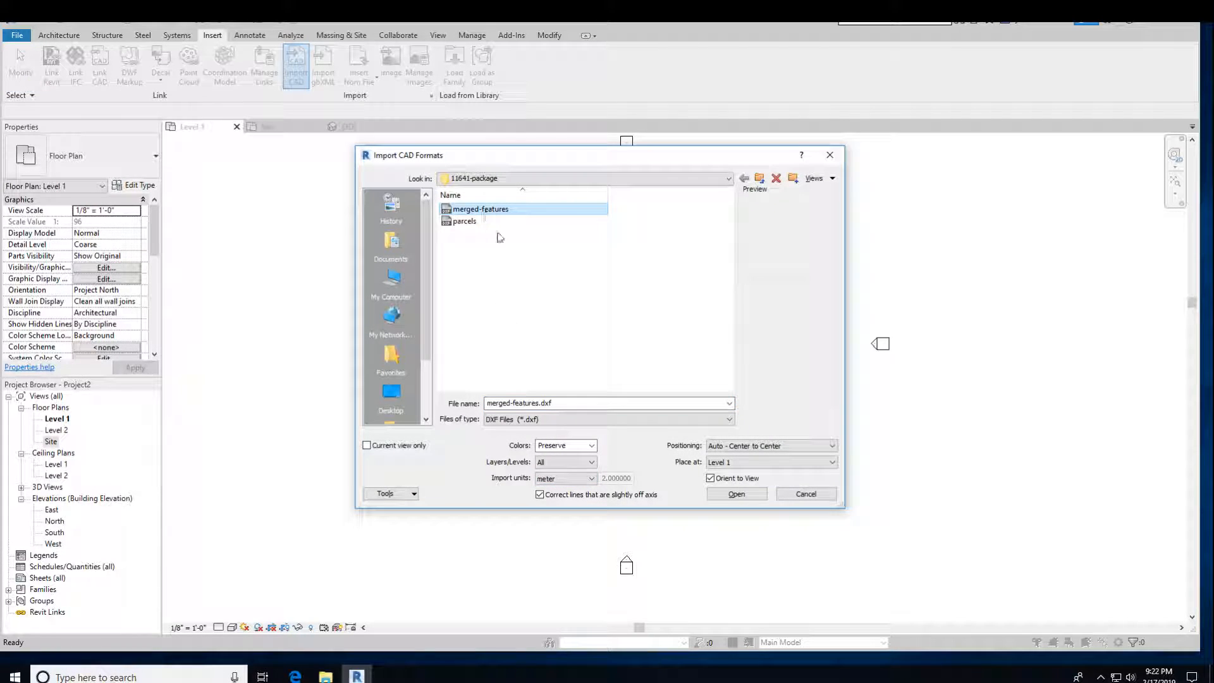
{"action": "left_click", "coordinate": [735, 494]}
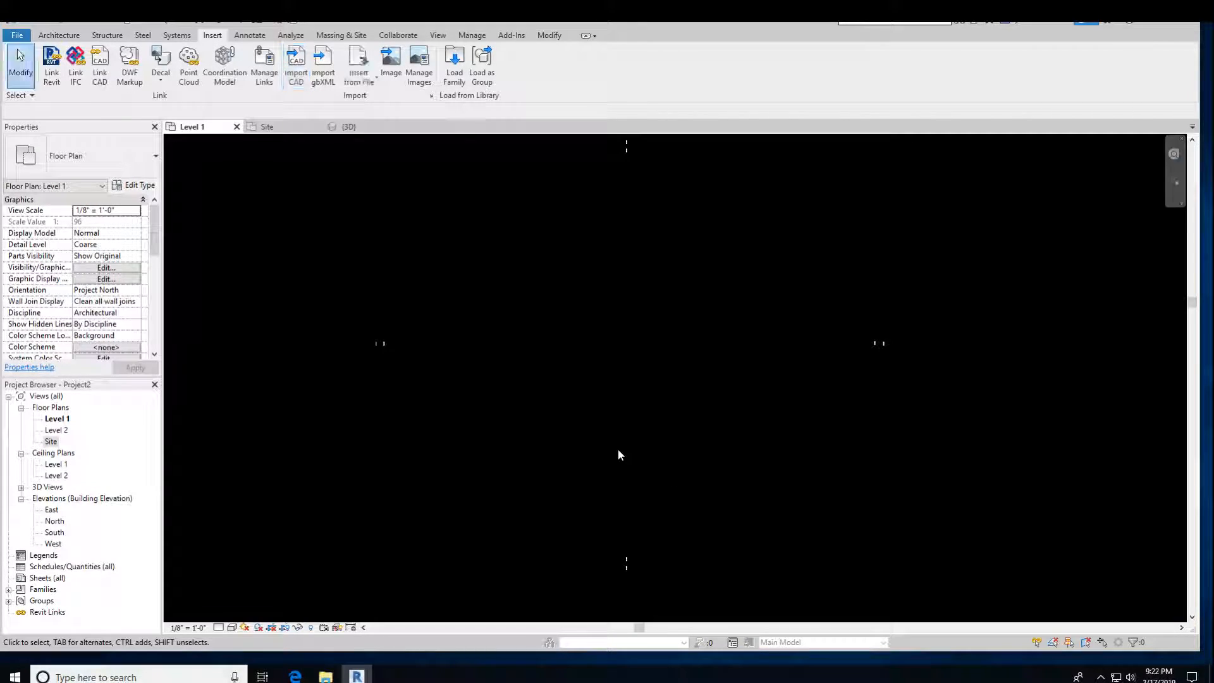
{"action": "scroll", "coordinate": [606, 445], "scroll_direction": "down", "scroll_amount": 6}
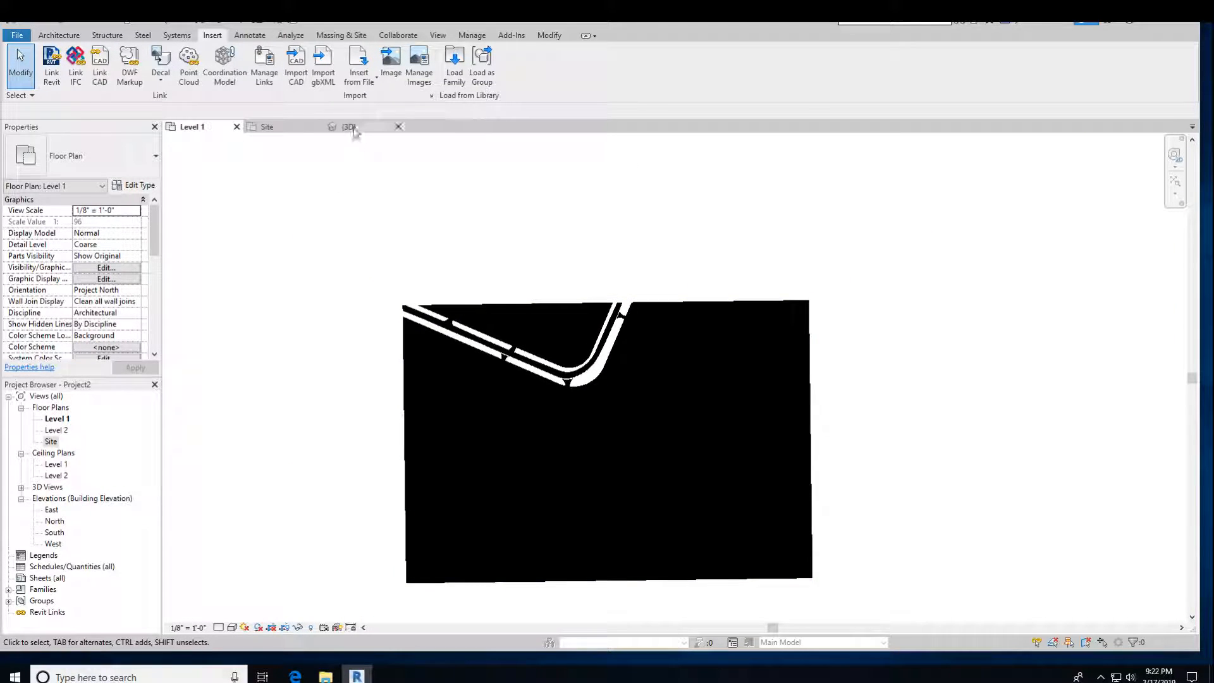
{"action": "left_click", "coordinate": [808, 360]}
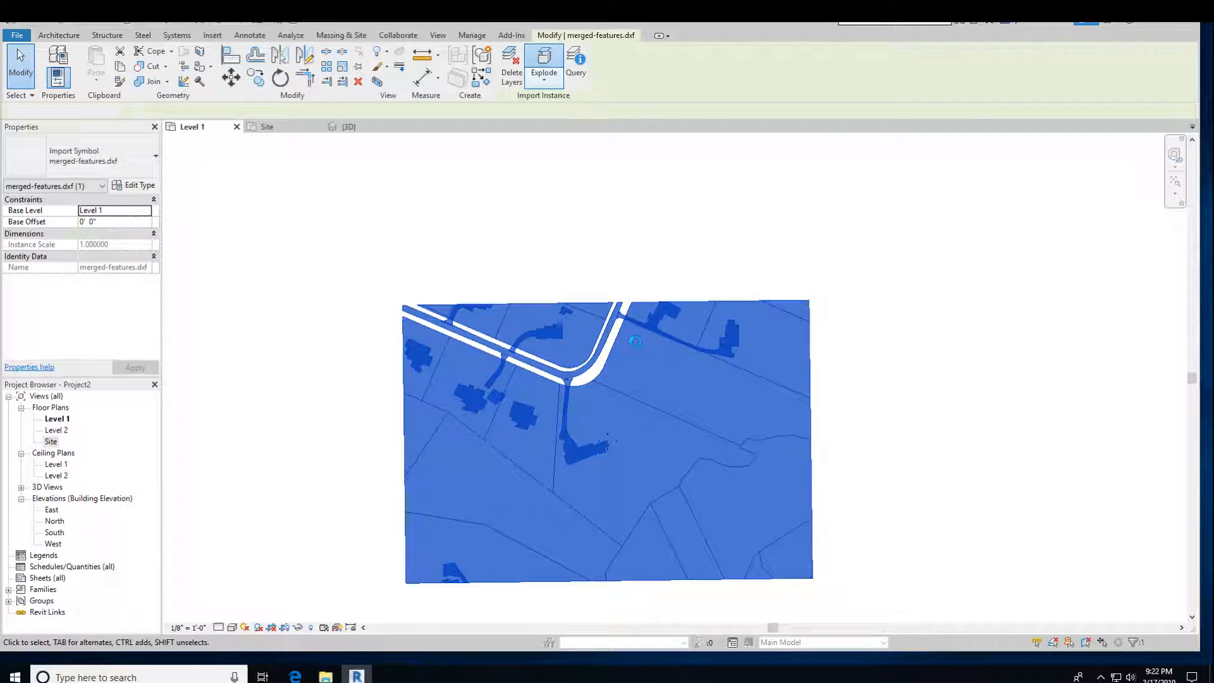
Step: Set the exploded filled region type's foreground fill to No pattern and turn off its masking
{"action": "left_click", "coordinate": [812, 430]}
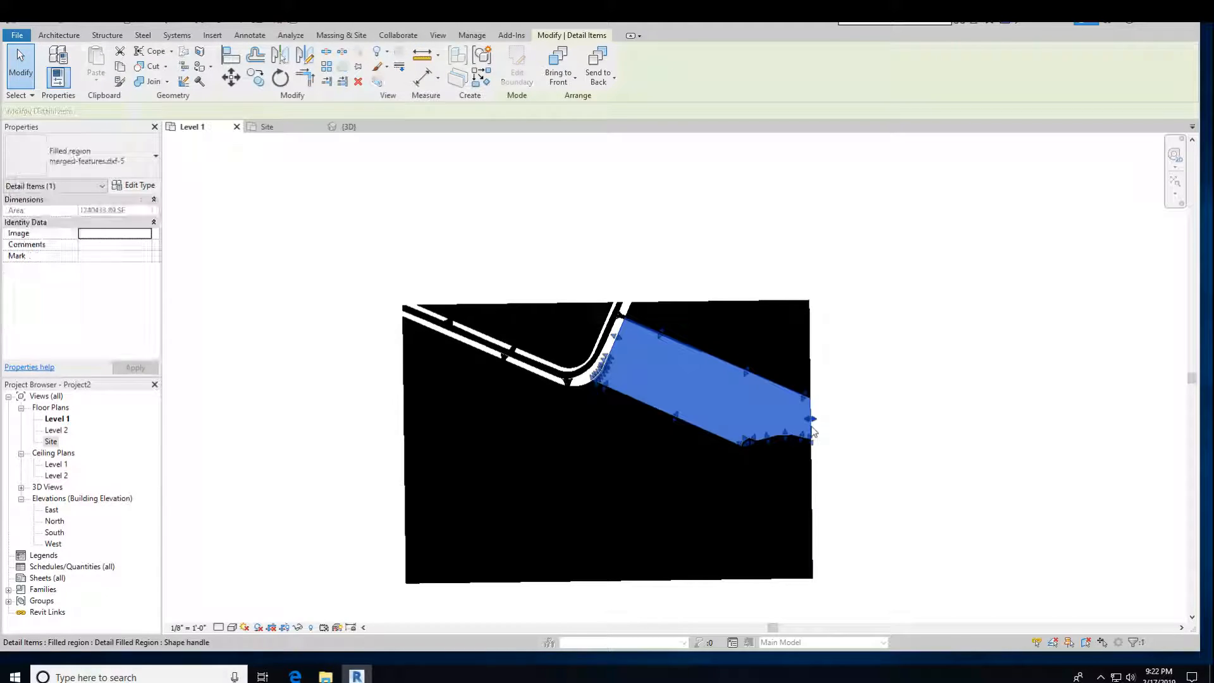
{"action": "right_click", "coordinate": [769, 424]}
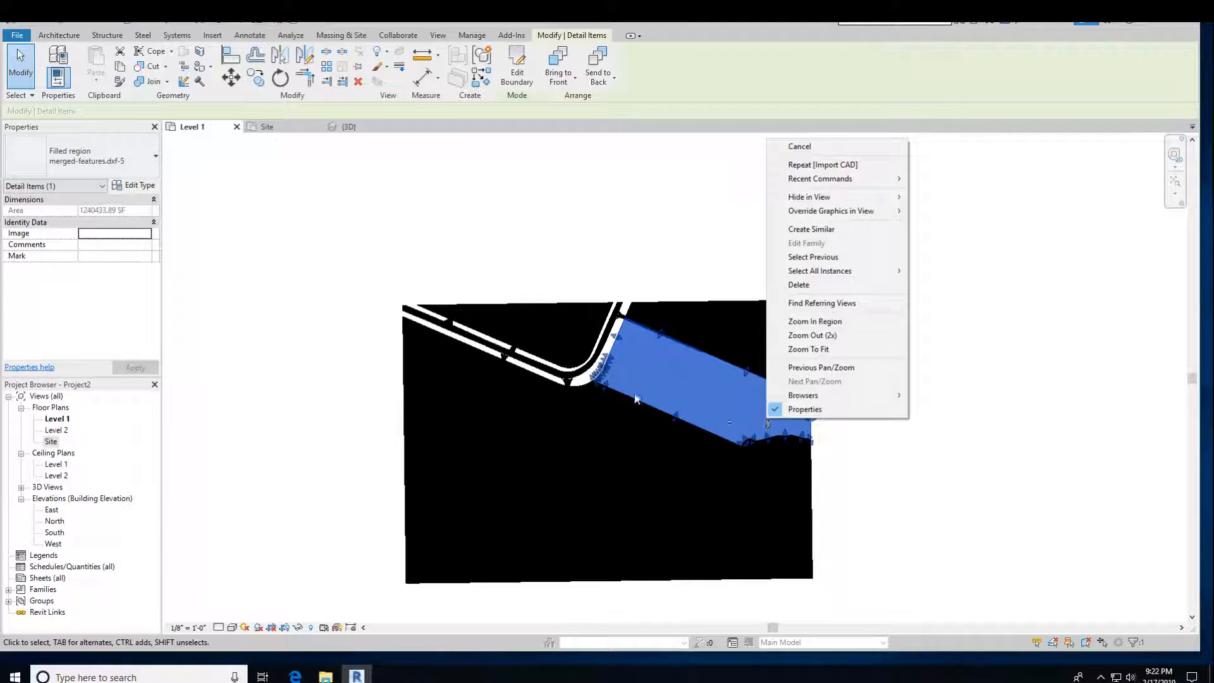
{"action": "left_click", "coordinate": [133, 184]}
{"action": "left_click", "coordinate": [702, 266]}
{"action": "left_click", "coordinate": [764, 265]}
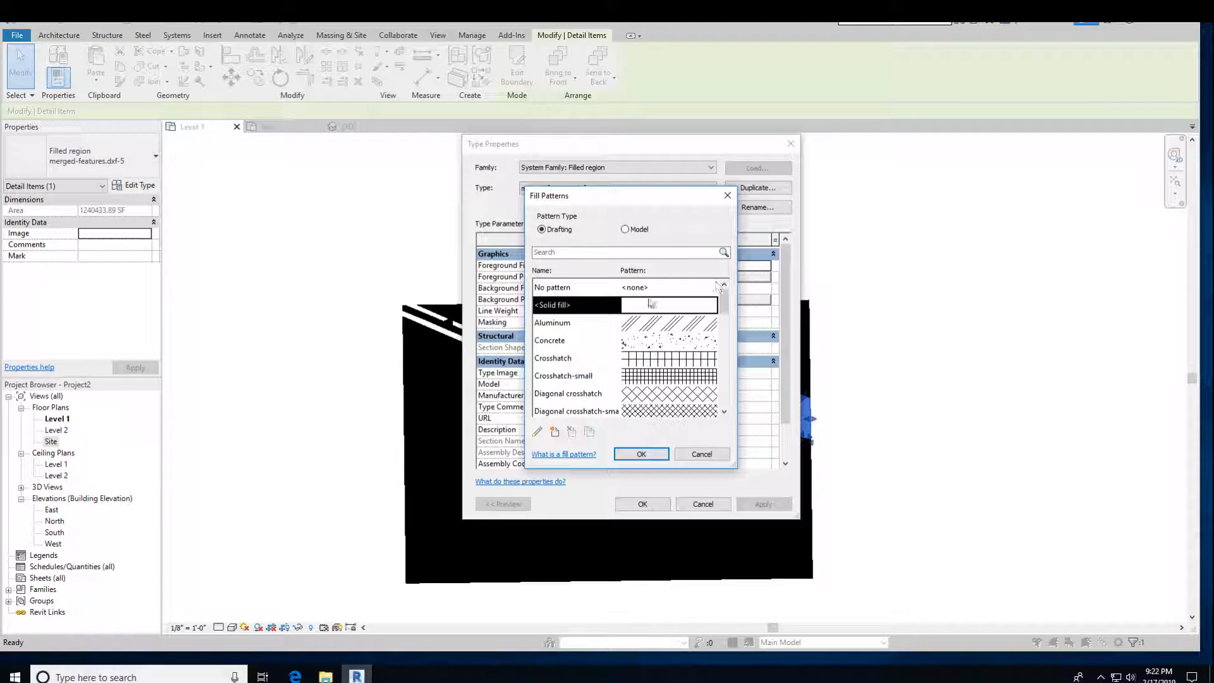
{"action": "left_click", "coordinate": [655, 292]}
{"action": "left_click", "coordinate": [641, 454]}
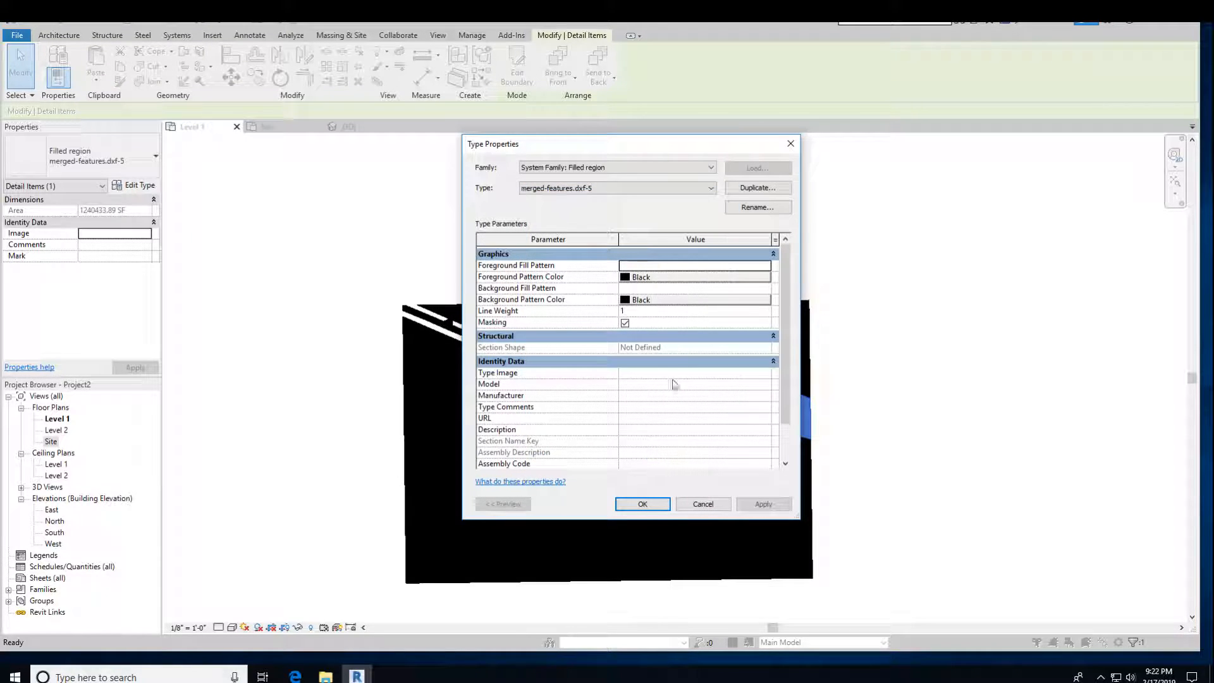
{"action": "left_click", "coordinate": [625, 324]}
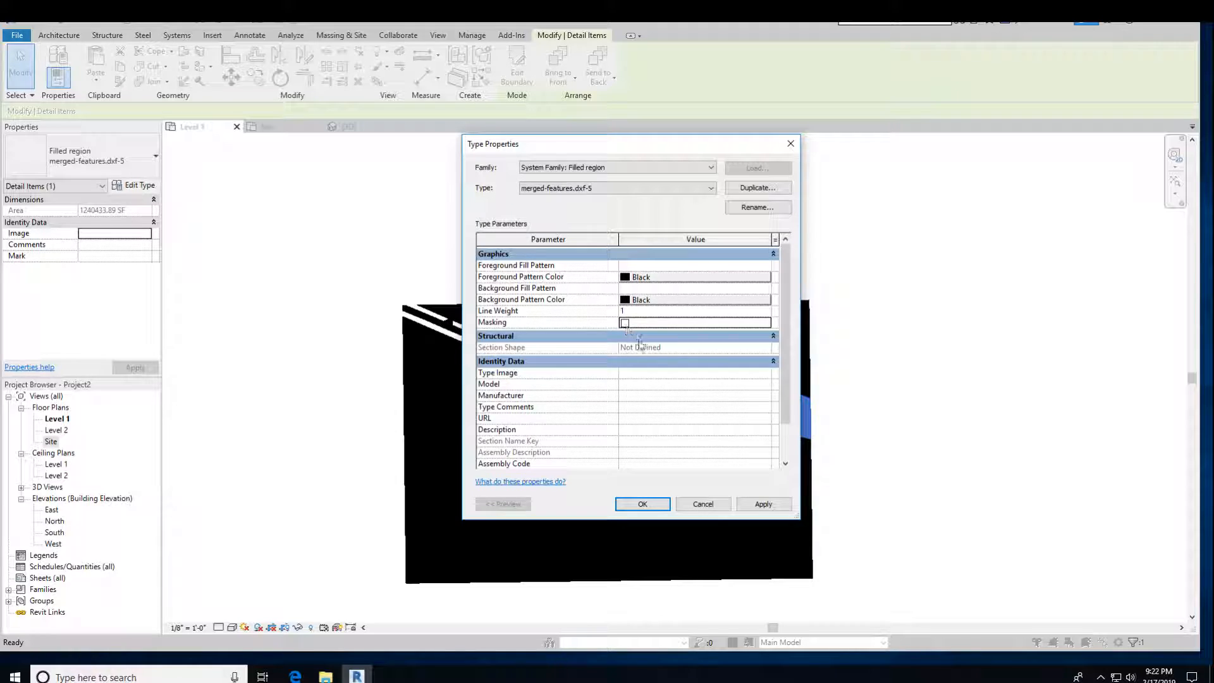
{"action": "left_click", "coordinate": [643, 504]}
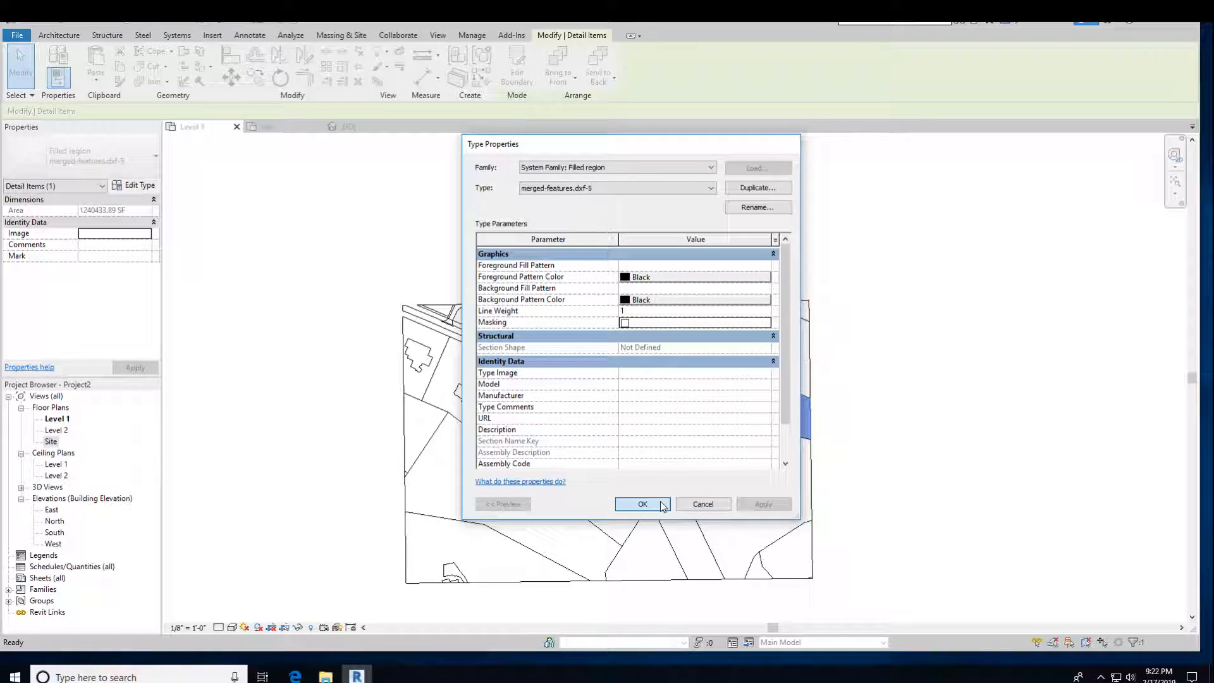
{"action": "left_click", "coordinate": [882, 453]}
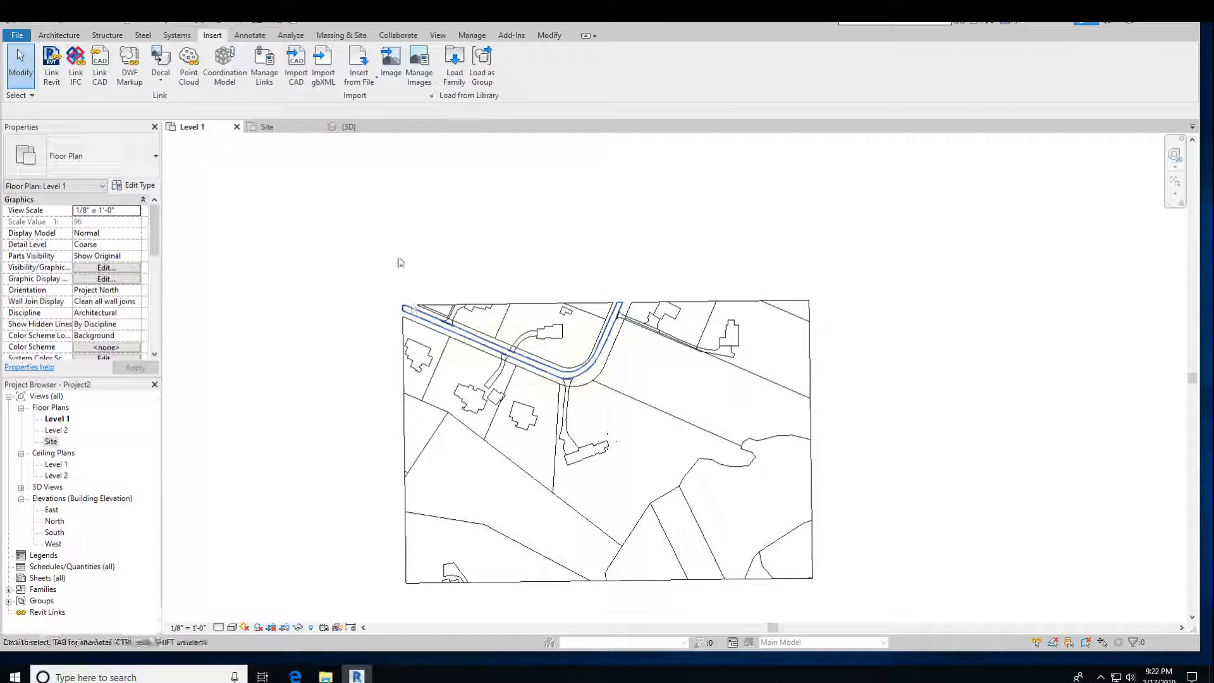
Step: Orient the 3D view of the topography to Top with north facing up
{"action": "left_click", "coordinate": [358, 132]}
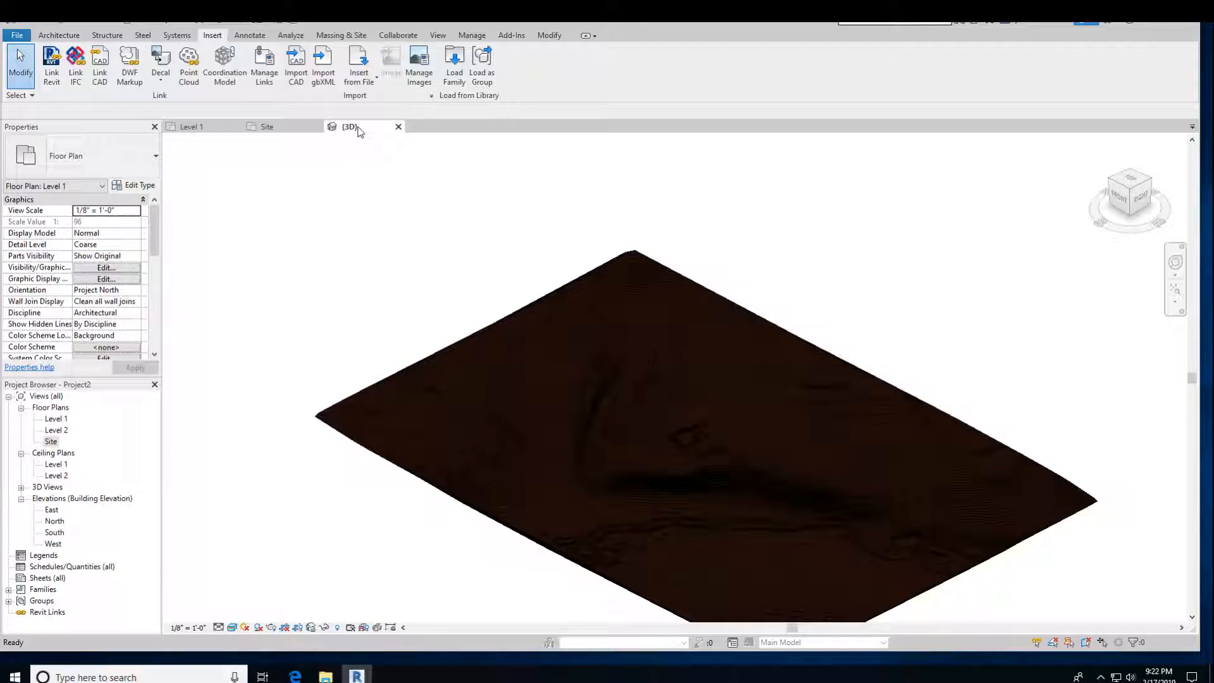
{"action": "left_click", "coordinate": [1131, 180]}
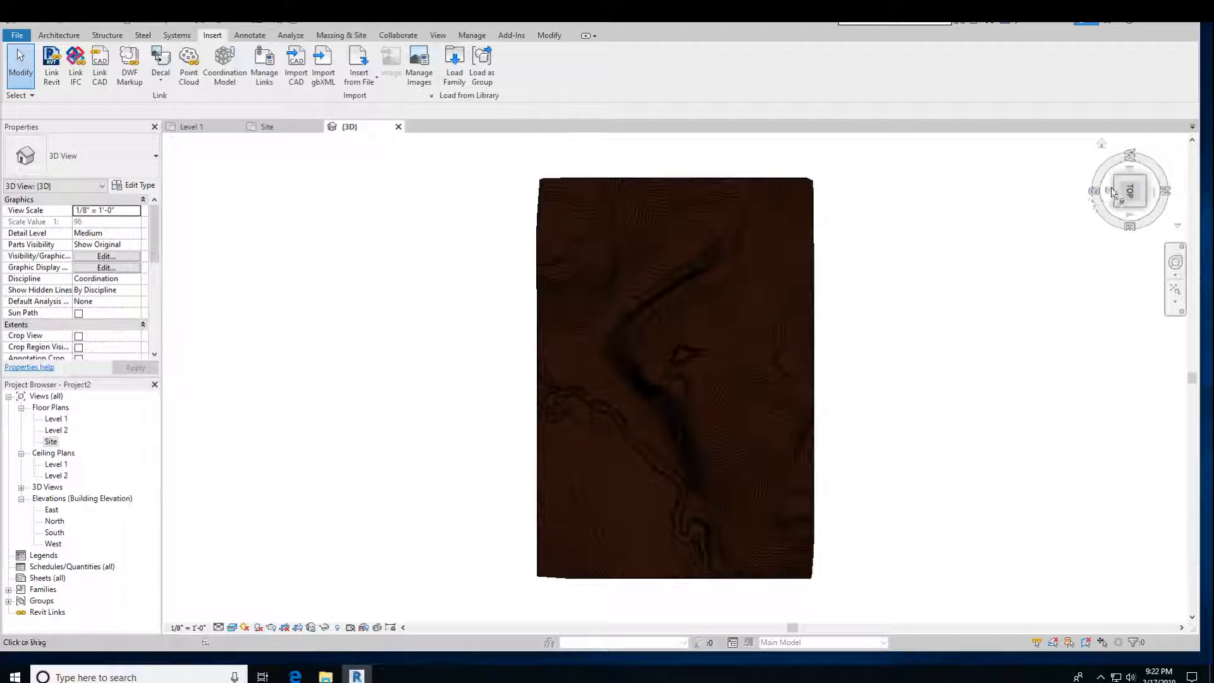
{"action": "left_click", "coordinate": [1169, 142]}
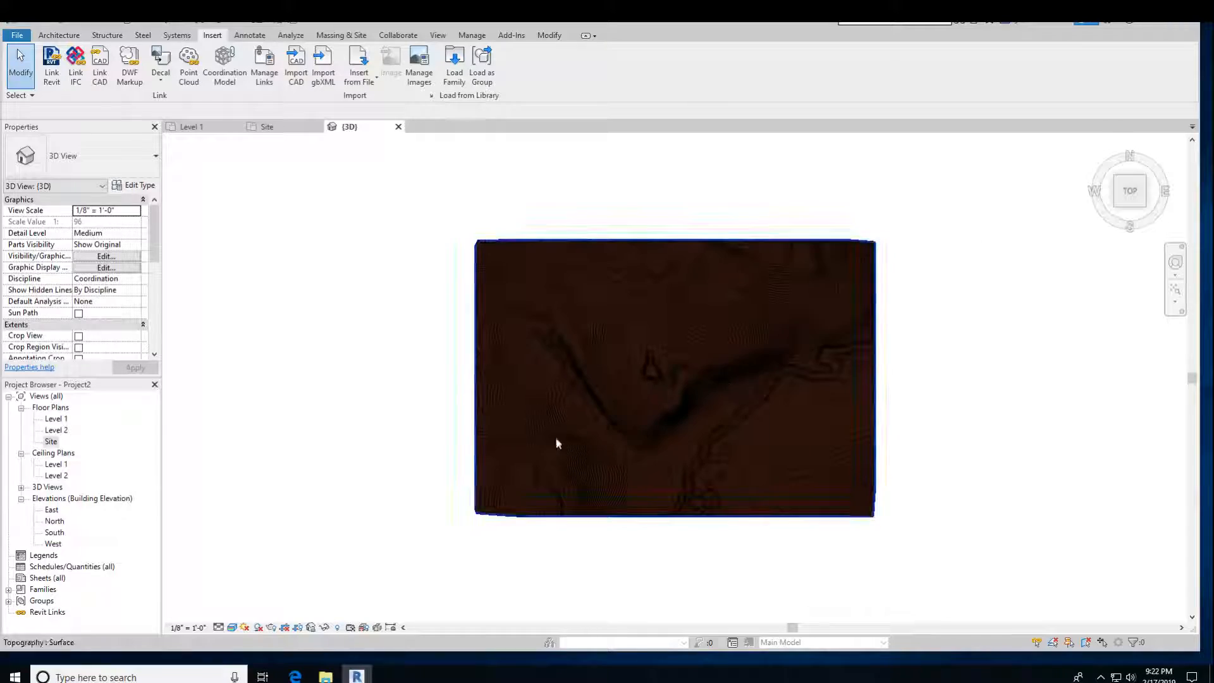
Step: Change the 3D view's visual style to Wireframe so the topography shows as contour lines
{"action": "scroll", "coordinate": [656, 395], "scroll_direction": "up", "scroll_amount": 2}
{"action": "left_click", "coordinate": [232, 628]}
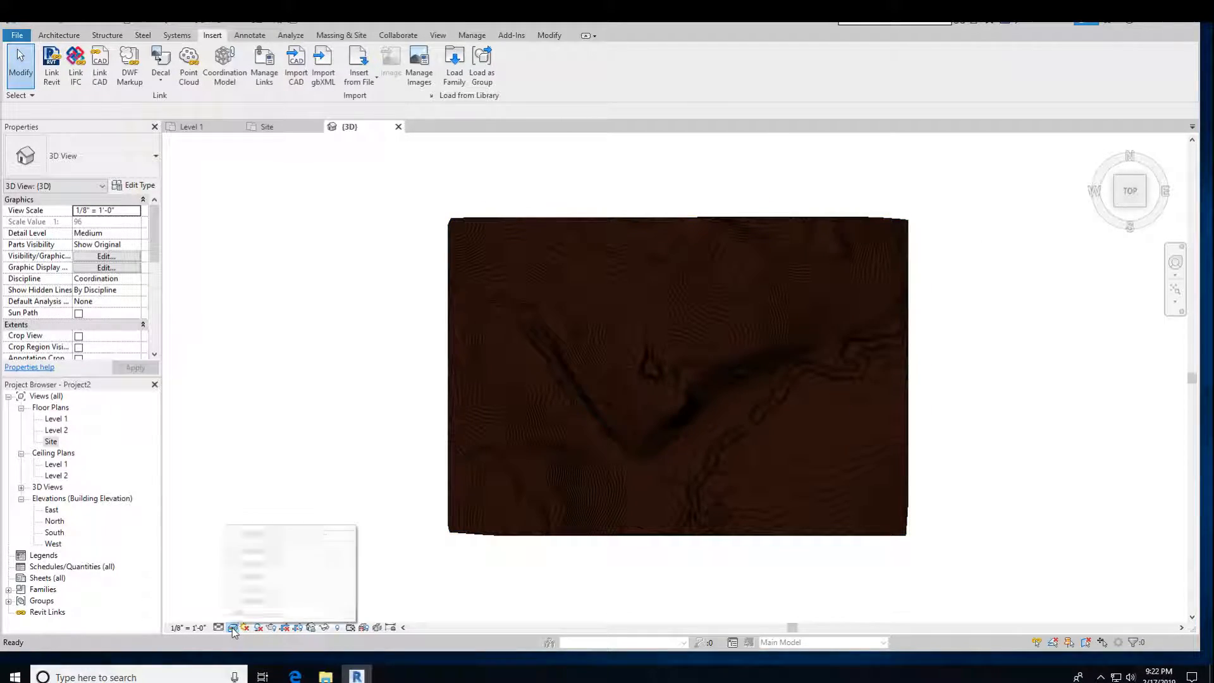
{"action": "left_click", "coordinate": [250, 553]}
{"action": "scroll", "coordinate": [653, 445], "scroll_direction": "up", "scroll_amount": 2}
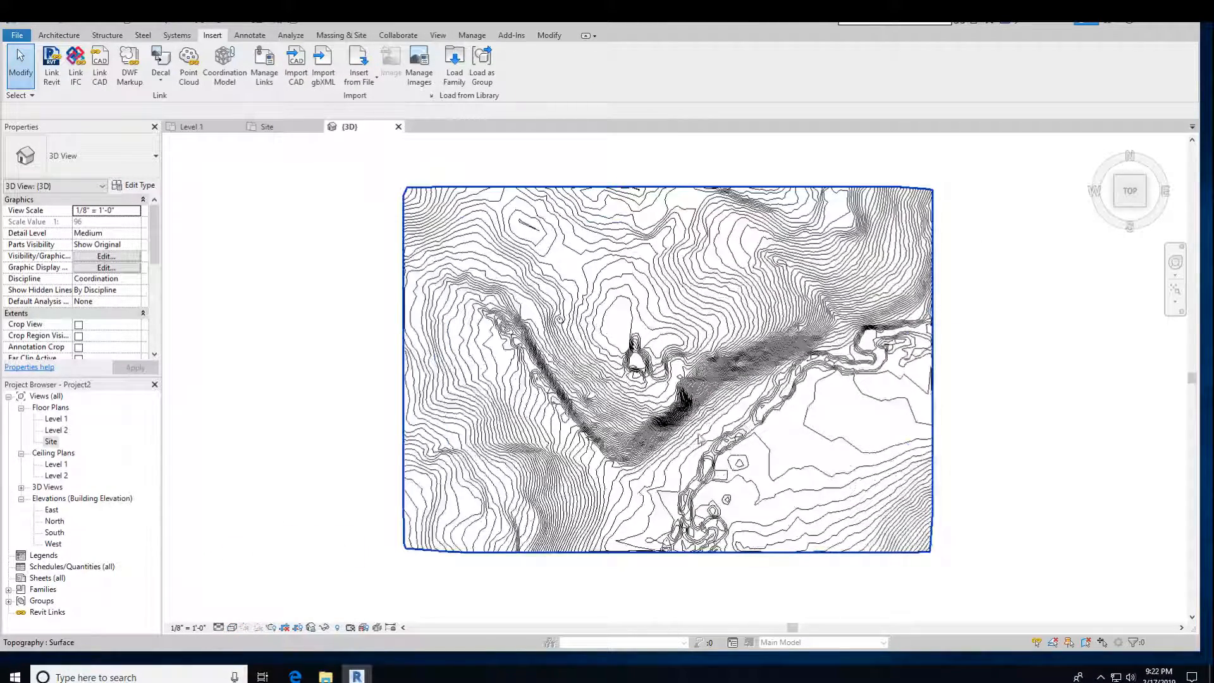
Step: Reveal the hidden elements in the 3D view around the centre of the topography
{"action": "scroll", "coordinate": [645, 446], "scroll_direction": "up", "scroll_amount": 1}
{"action": "middle_click_drag", "start_coordinate": [651, 401], "coordinate": [648, 416], "text": "shift"}
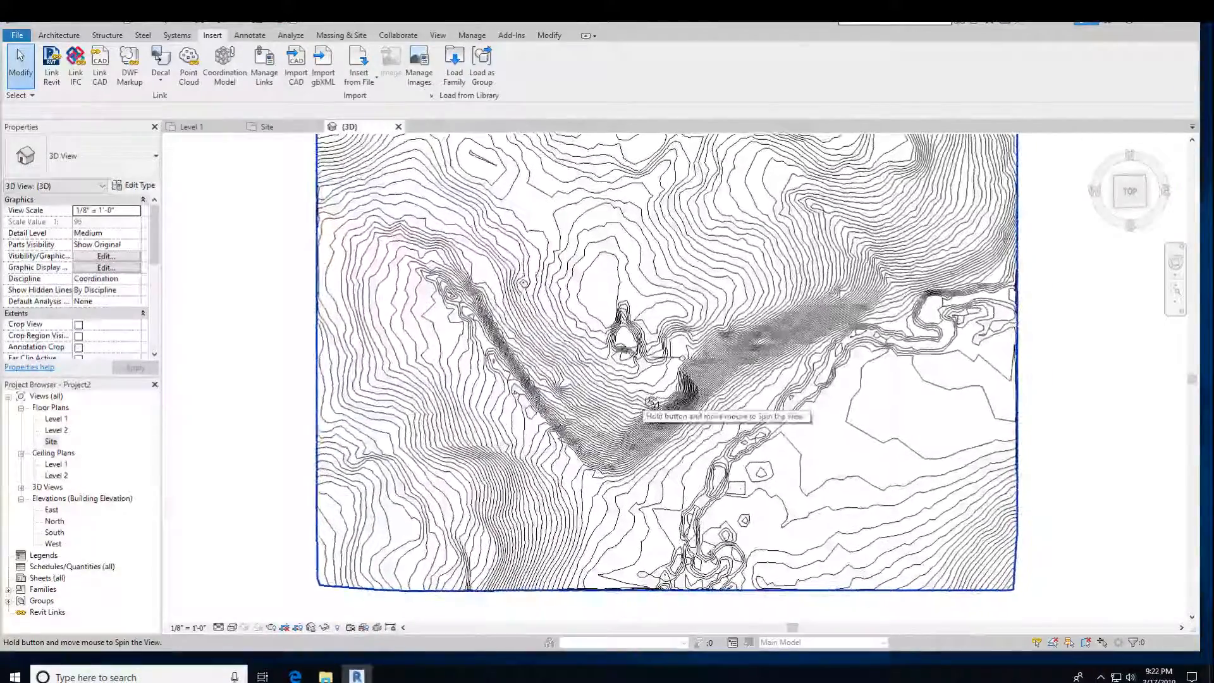
{"action": "left_click", "coordinate": [338, 627]}
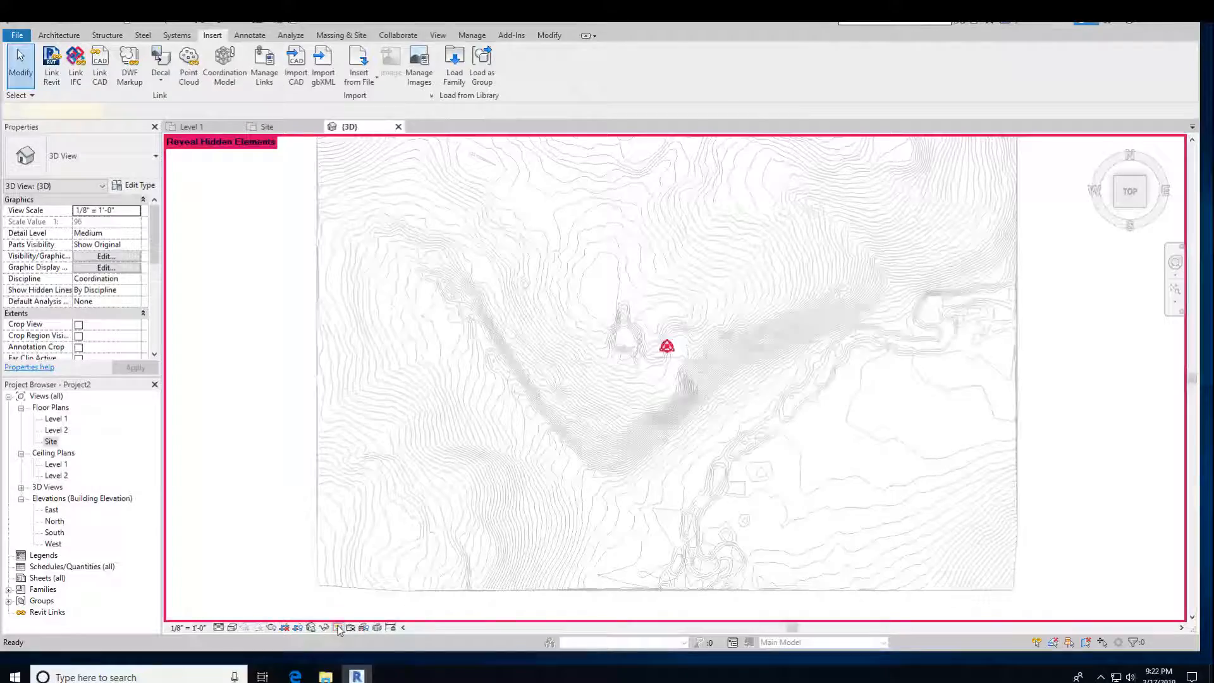
Step: Stop revealing hidden elements in the 3D view and open the Level 1 floor plan at the parcel linework
{"action": "left_click", "coordinate": [337, 628]}
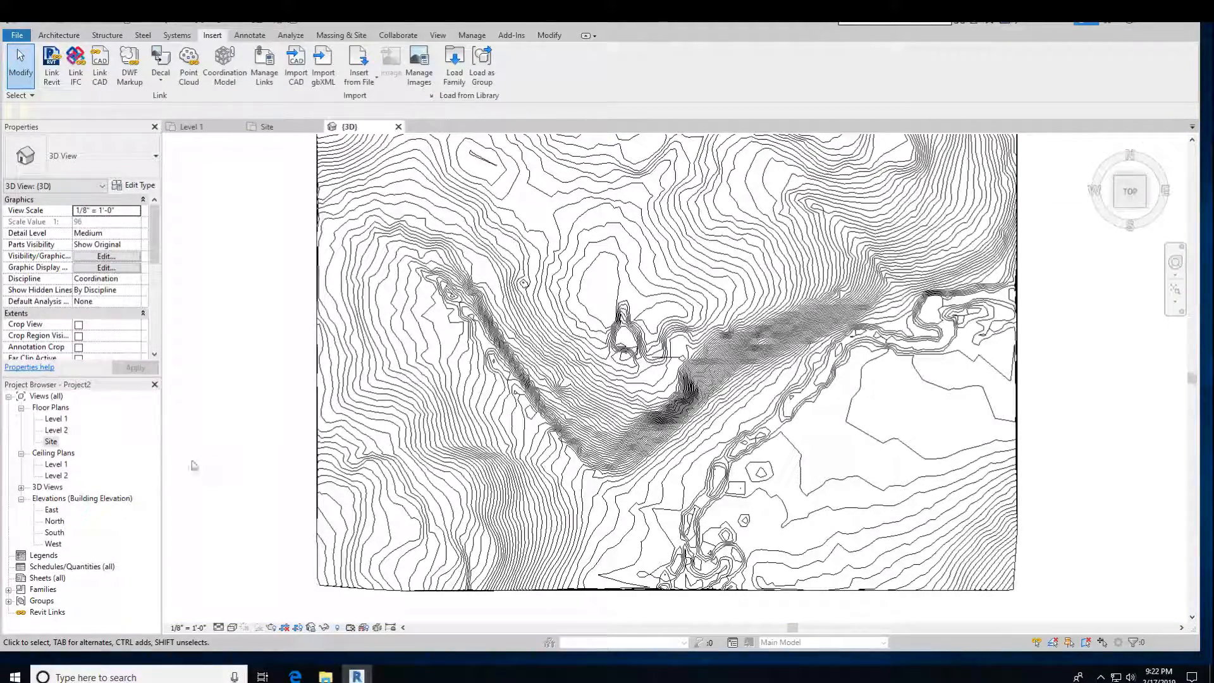
{"action": "double_click", "coordinate": [51, 442]}
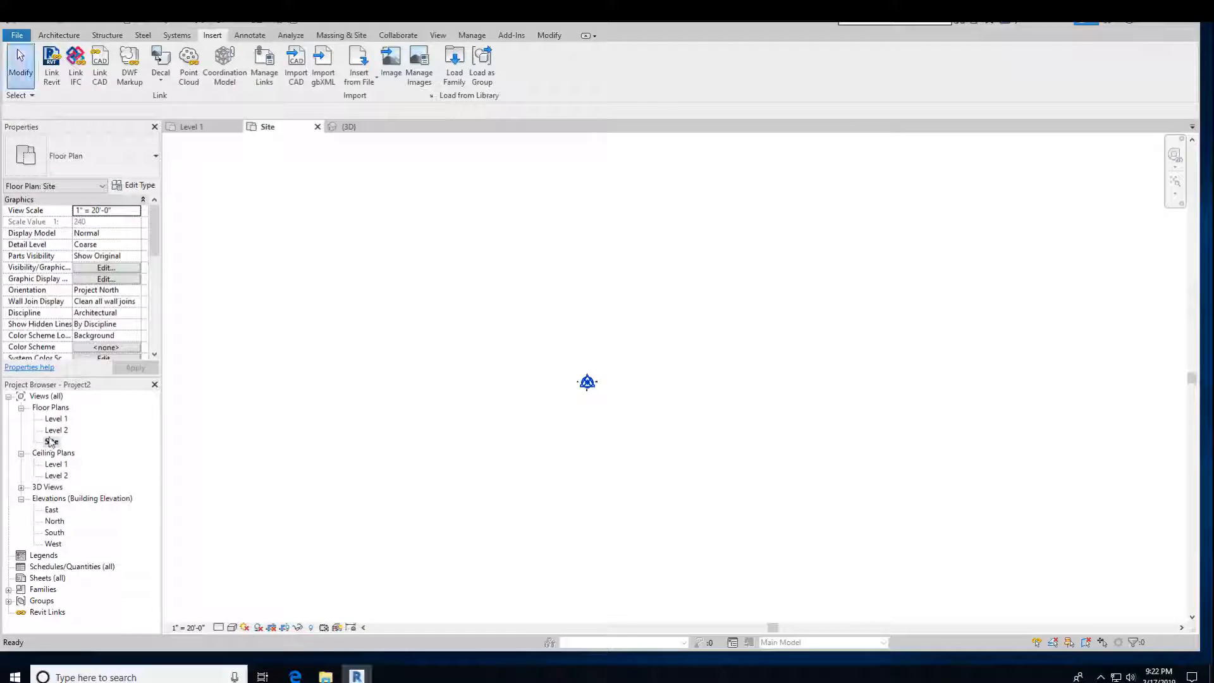
{"action": "double_click", "coordinate": [56, 419]}
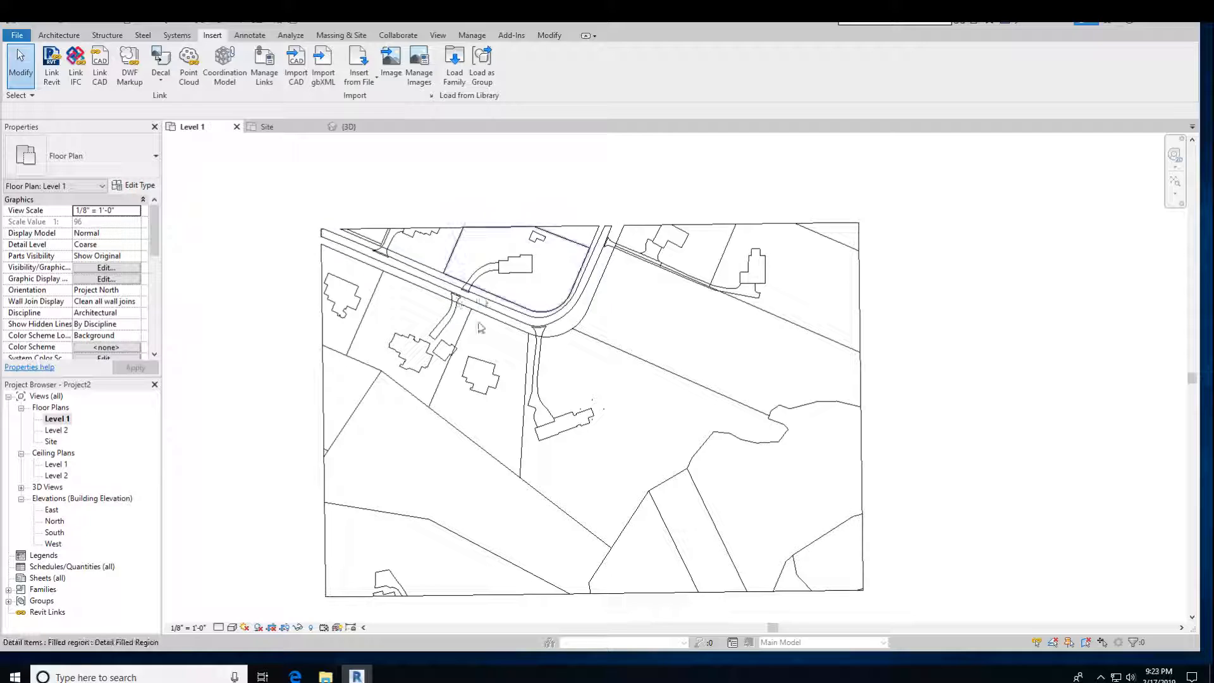
{"action": "scroll", "coordinate": [639, 439], "scroll_direction": "up", "scroll_amount": 1}
{"action": "middle_click_drag", "start_coordinate": [668, 426], "coordinate": [634, 412]}
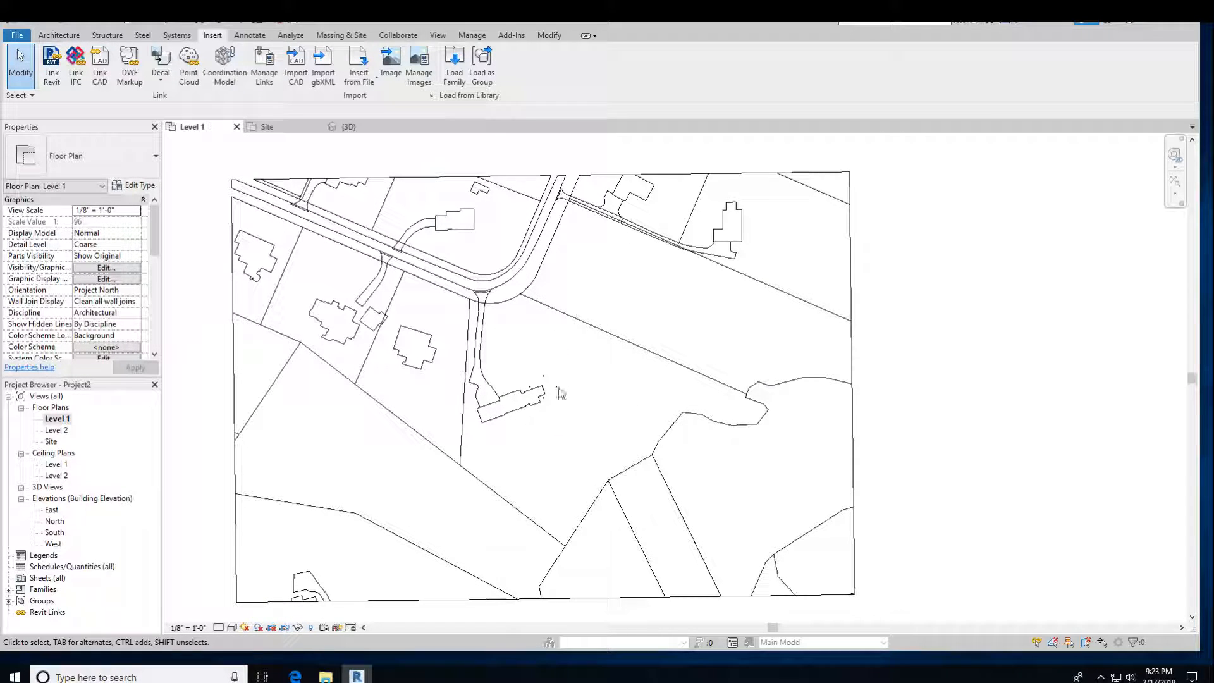
{"action": "scroll", "coordinate": [544, 382], "scroll_direction": "up", "scroll_amount": 1}
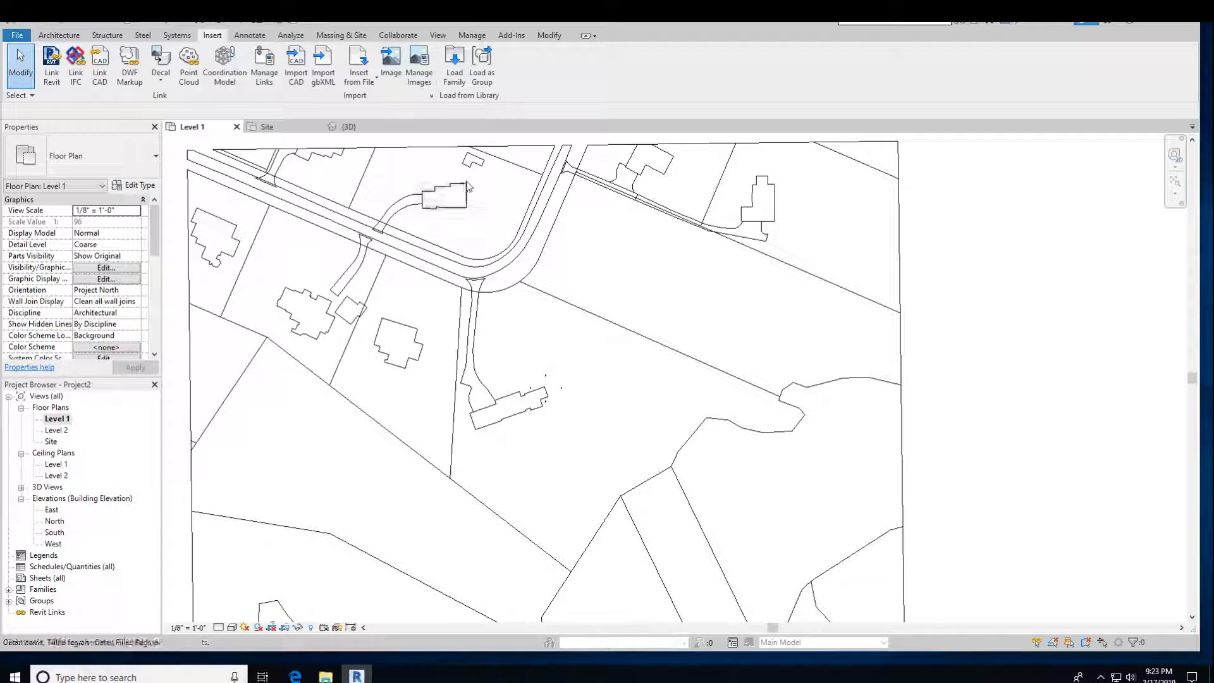
Step: Sketch a property line by picking the whole boundary chain of the large parcel south of the road bend
{"action": "left_click", "coordinate": [353, 40]}
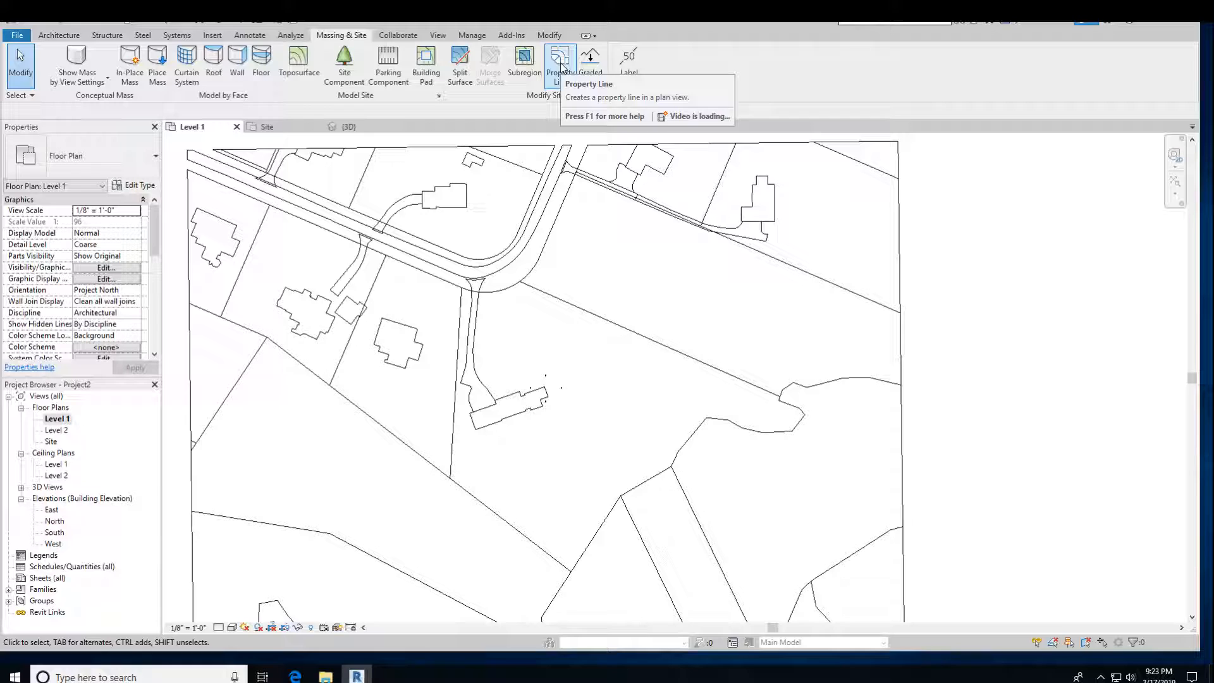
{"action": "left_click", "coordinate": [561, 63]}
{"action": "left_click", "coordinate": [587, 347]}
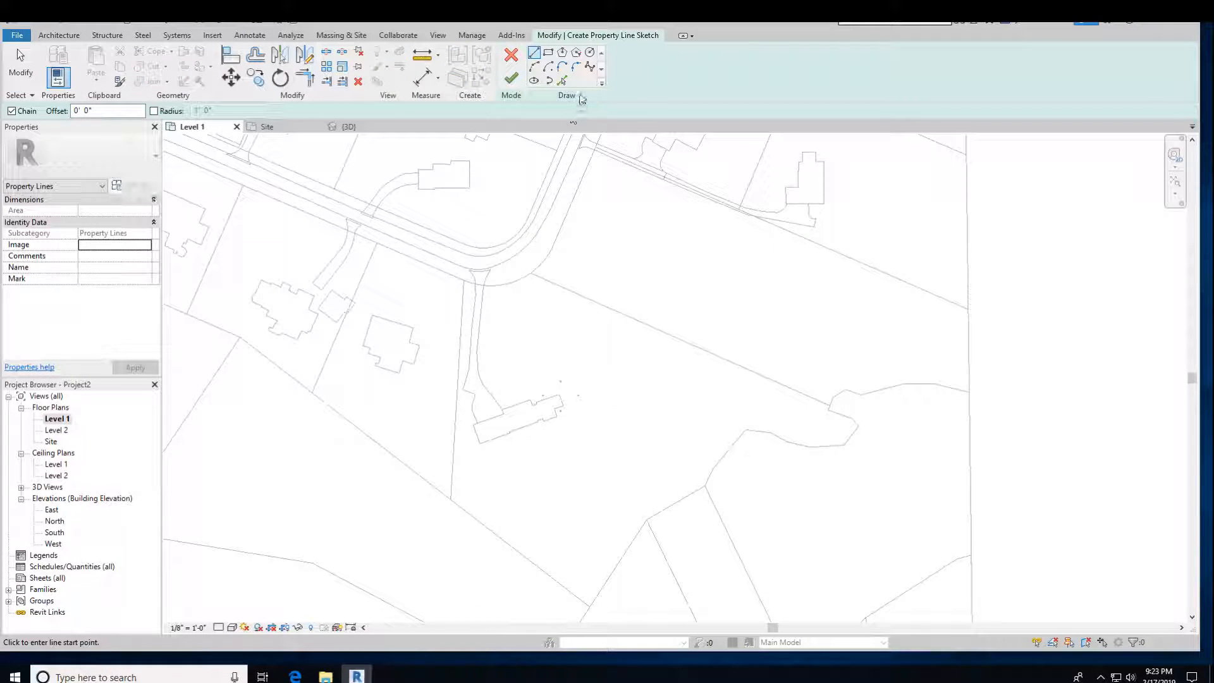
{"action": "left_click", "coordinate": [562, 81]}
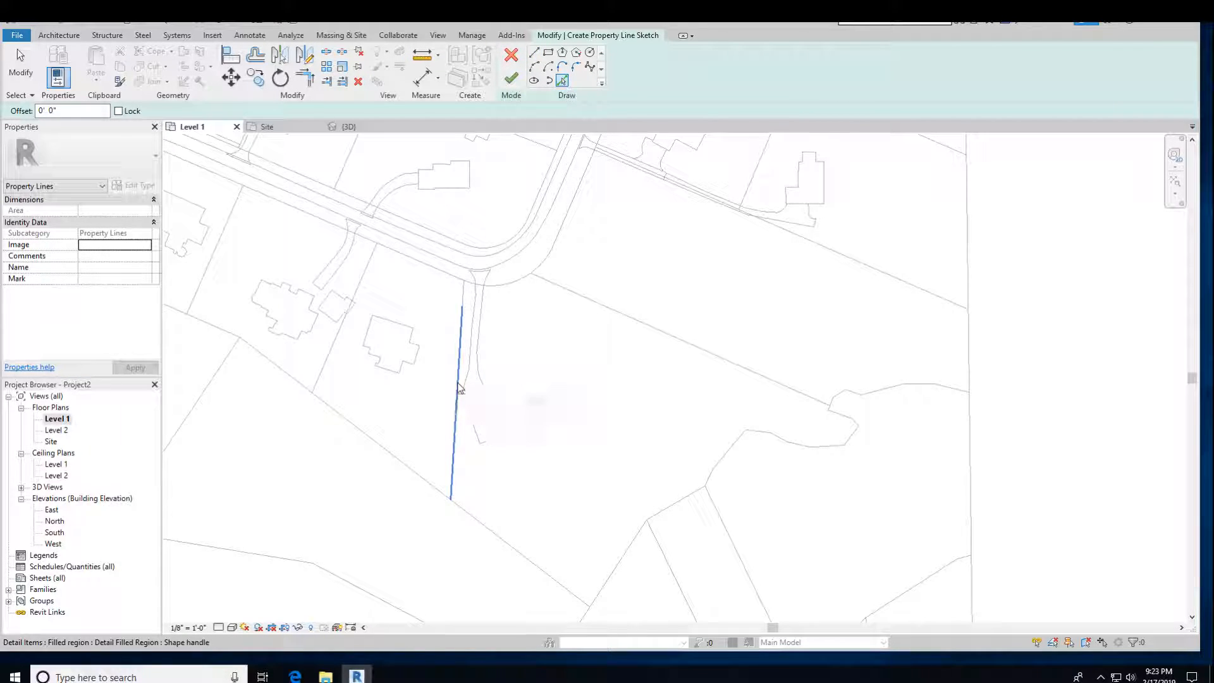
{"action": "key", "text": "Tab"}
{"action": "key", "text": "Tab"}
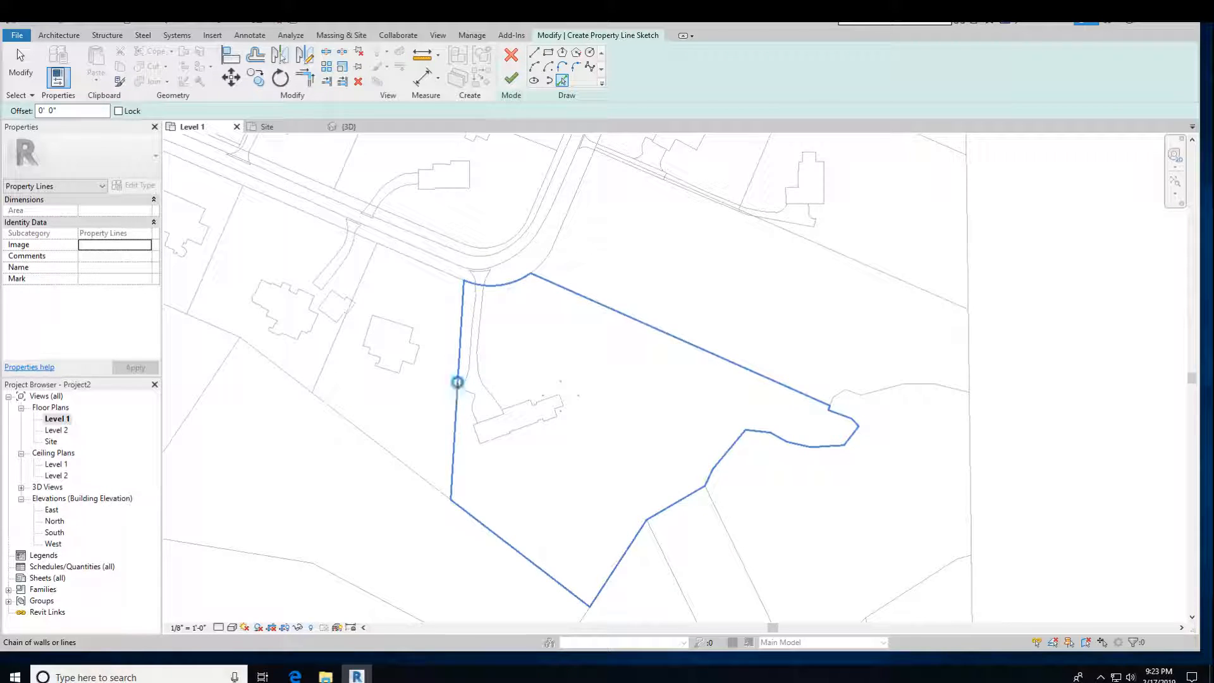
{"action": "left_click", "coordinate": [457, 382]}
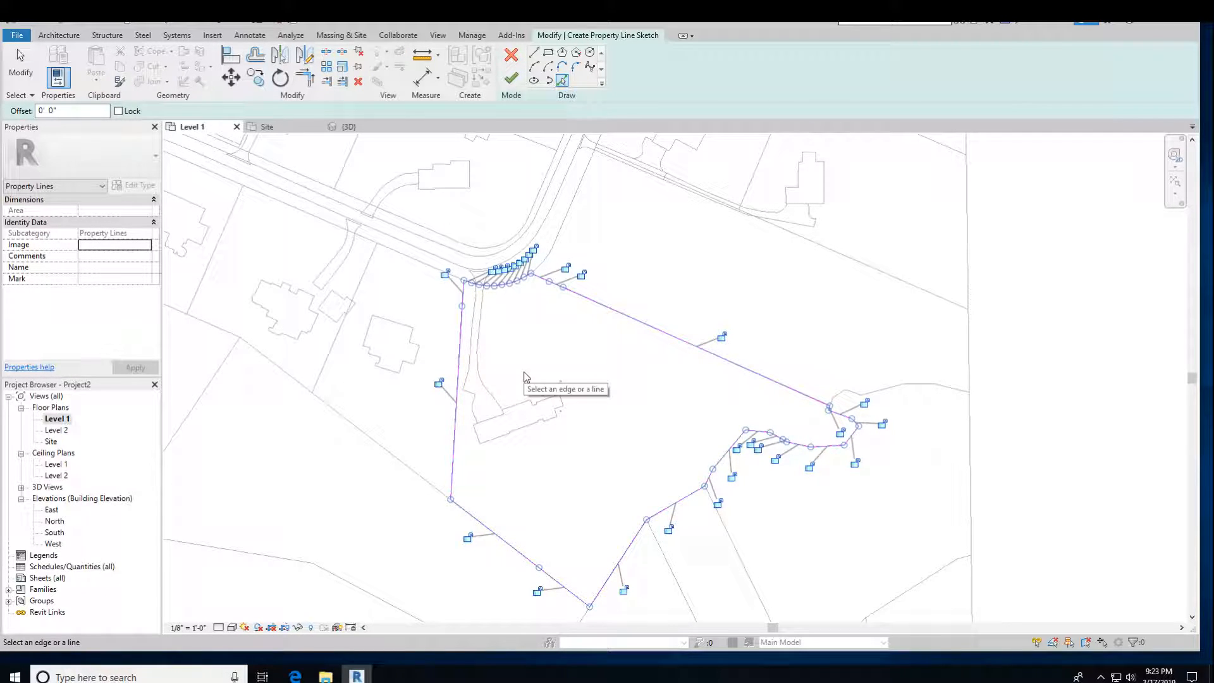
Step: Finish the property line sketch for the large parcel
{"action": "left_click", "coordinate": [569, 383]}
{"action": "scroll", "coordinate": [550, 423], "scroll_direction": "up", "scroll_amount": 3}
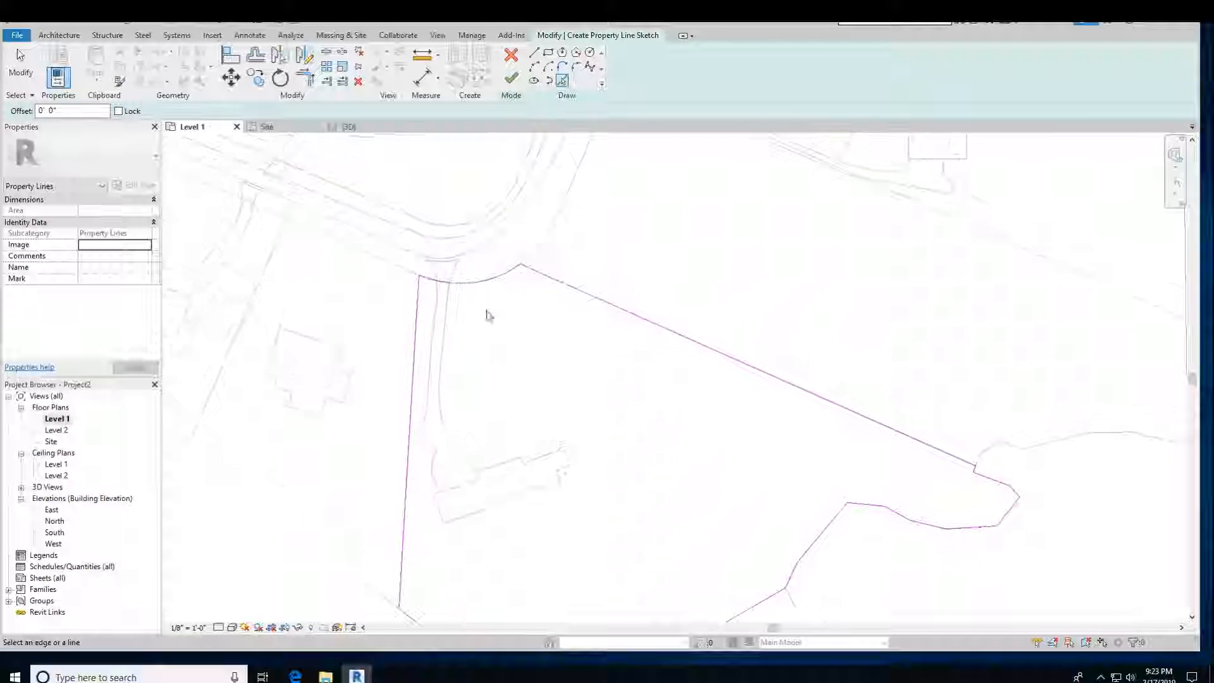
{"action": "left_click", "coordinate": [63, 35]}
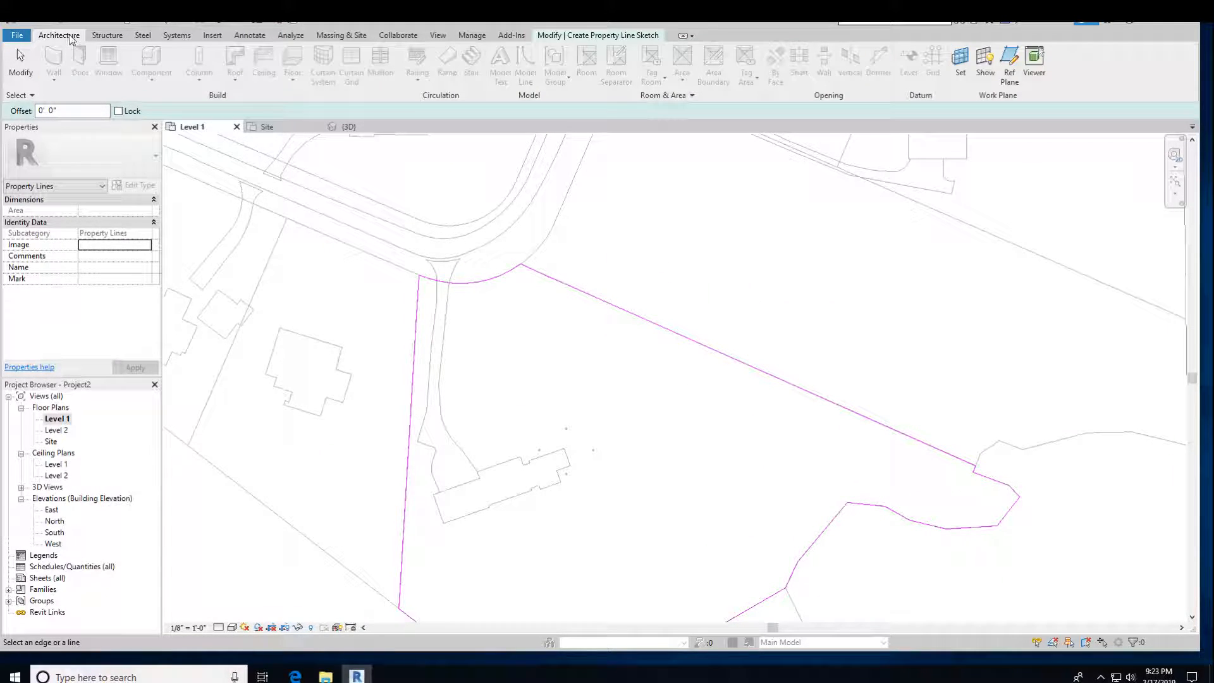
{"action": "left_click", "coordinate": [598, 36]}
{"action": "left_click", "coordinate": [509, 62]}
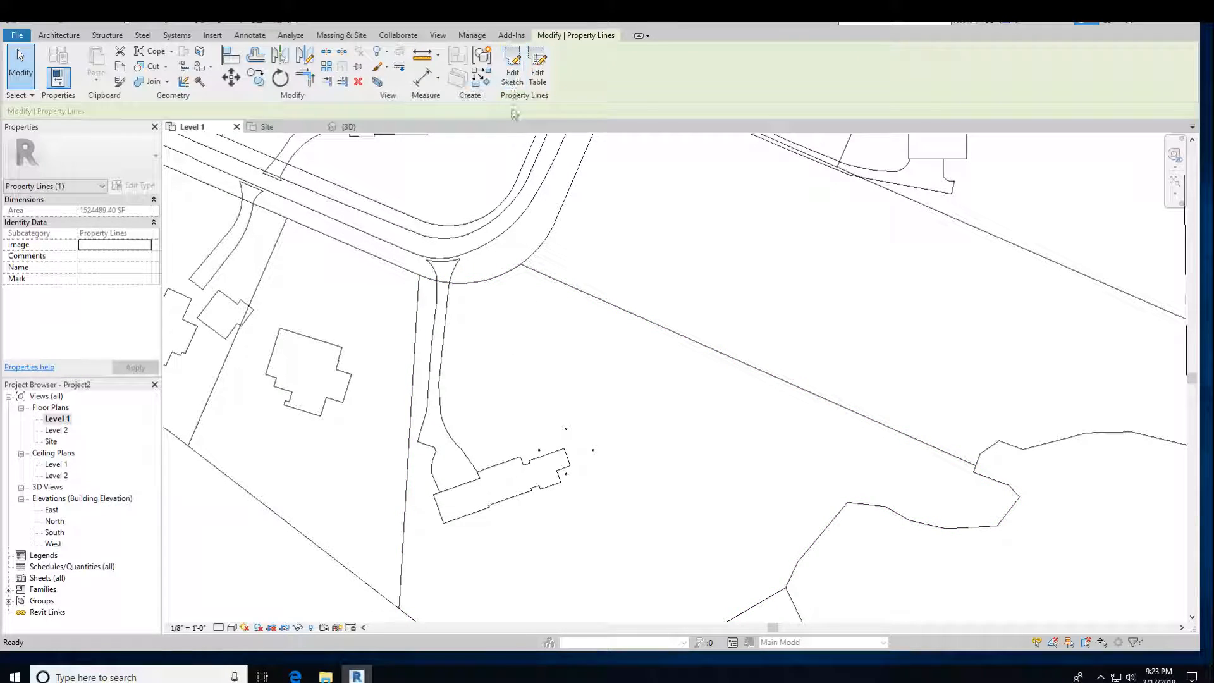
Step: Check the Site plan and the 3D view, including its hidden elements, for the new property line
{"action": "double_click", "coordinate": [50, 441]}
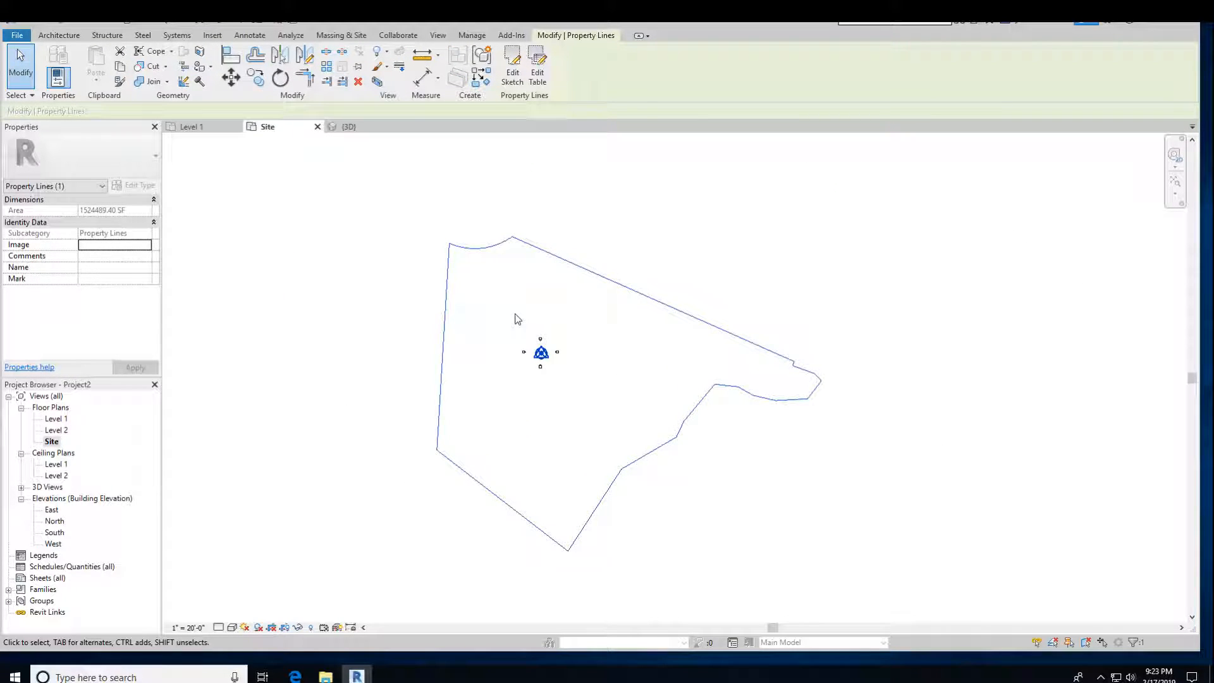
{"action": "left_click", "coordinate": [349, 126]}
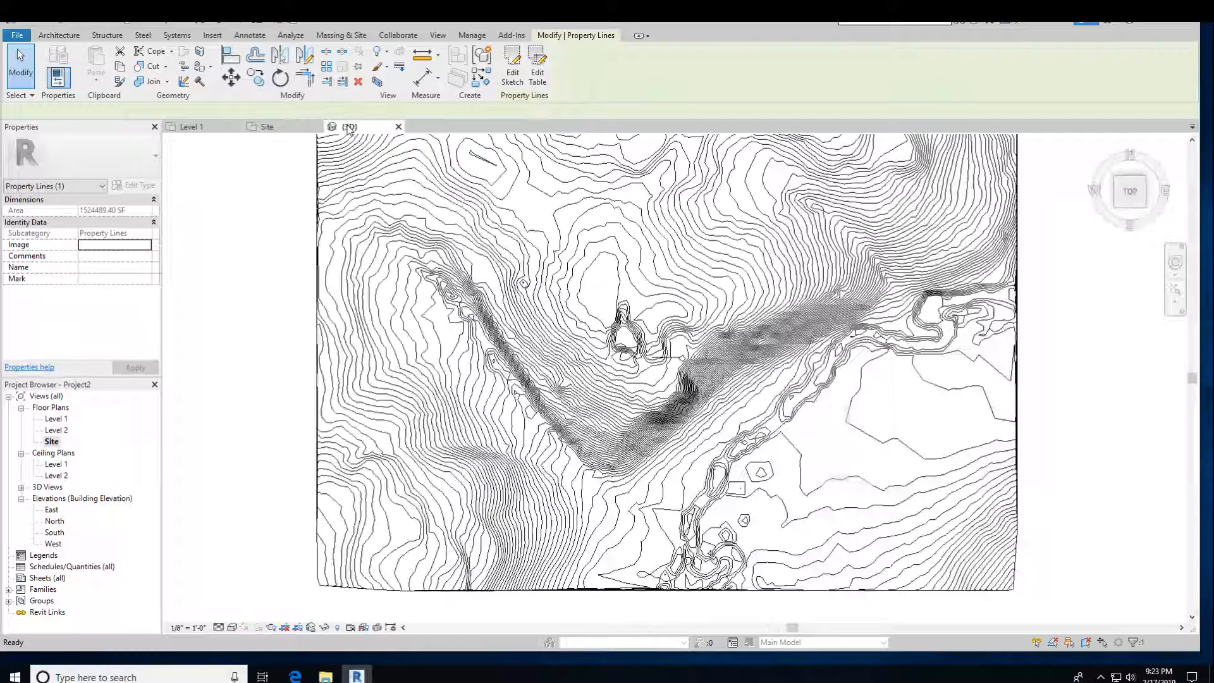
{"action": "scroll", "coordinate": [599, 370], "scroll_direction": "up", "scroll_amount": 4}
{"action": "scroll", "coordinate": [599, 370], "scroll_direction": "down", "scroll_amount": 2}
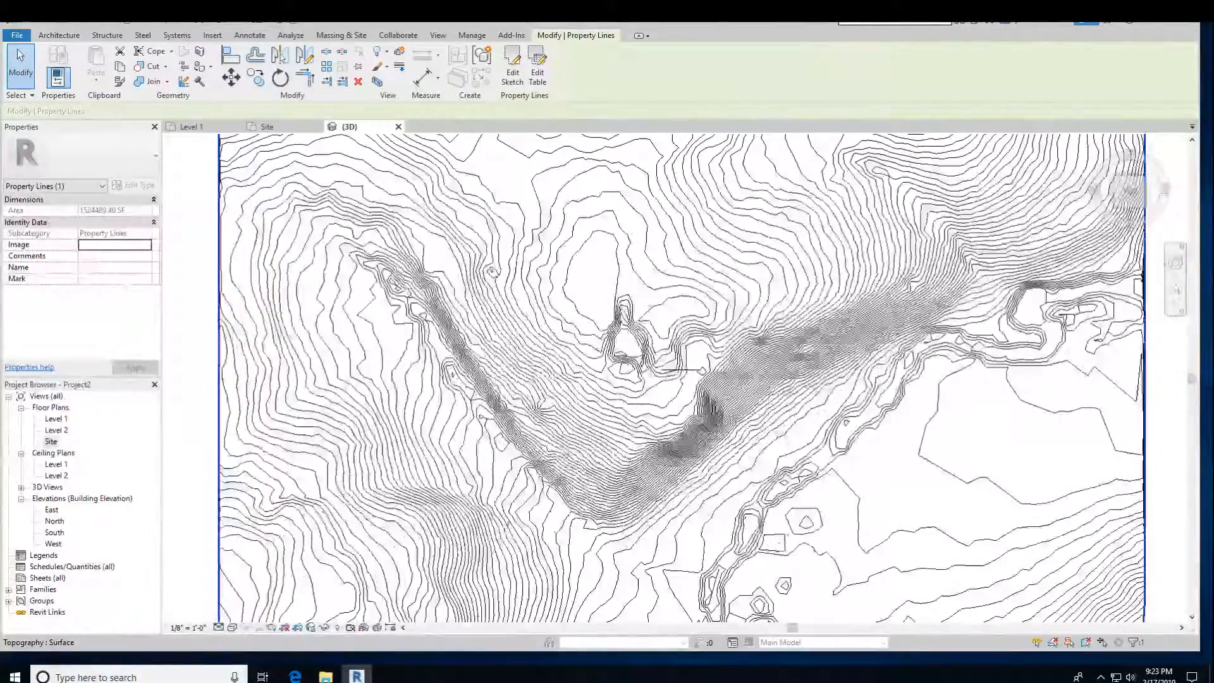
{"action": "right_click", "coordinate": [229, 530]}
{"action": "left_click", "coordinate": [240, 551]}
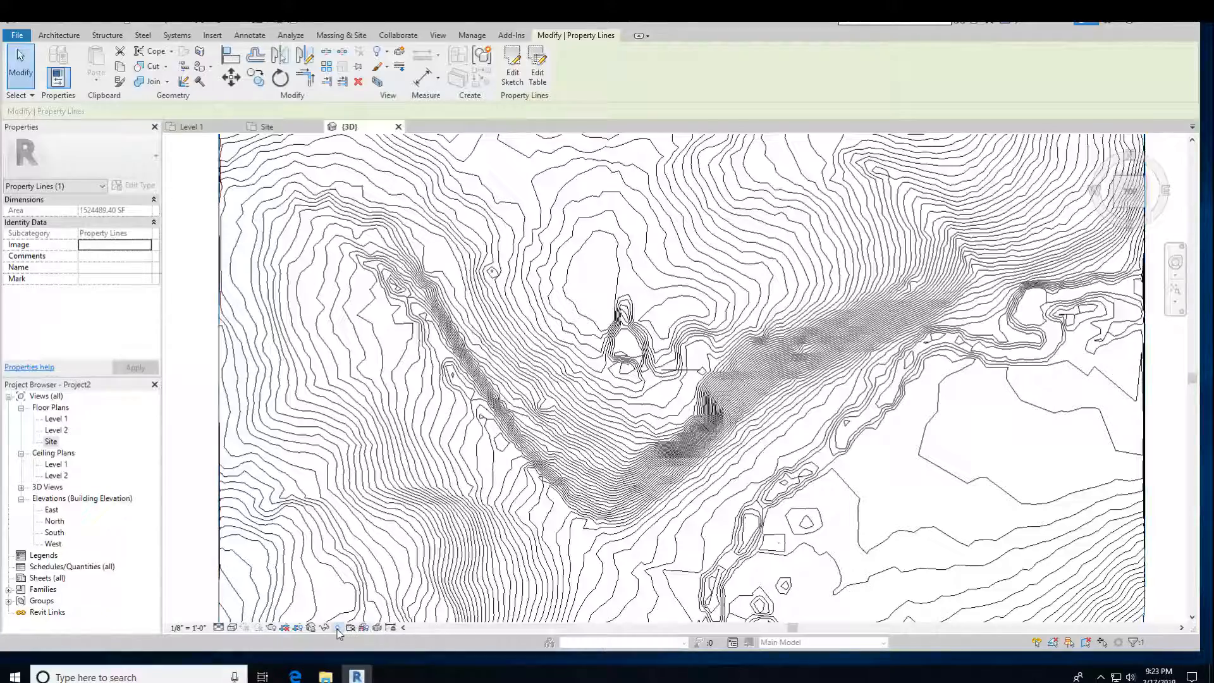
{"action": "left_click", "coordinate": [338, 628]}
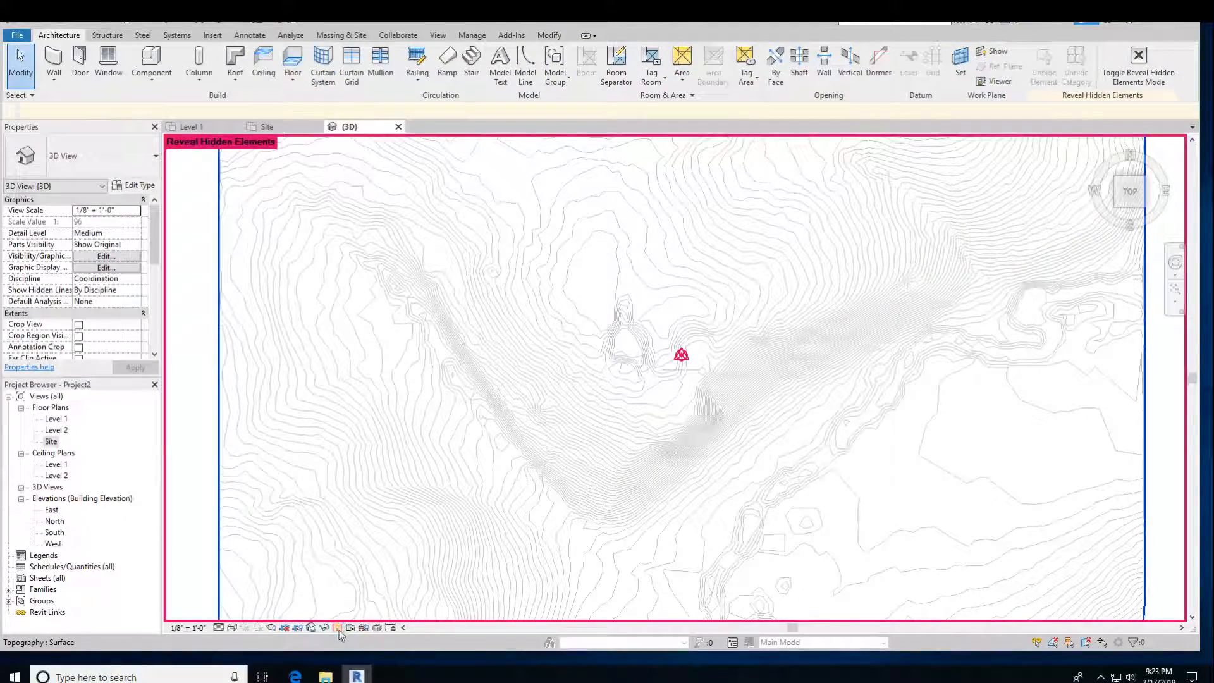
{"action": "left_click", "coordinate": [338, 628]}
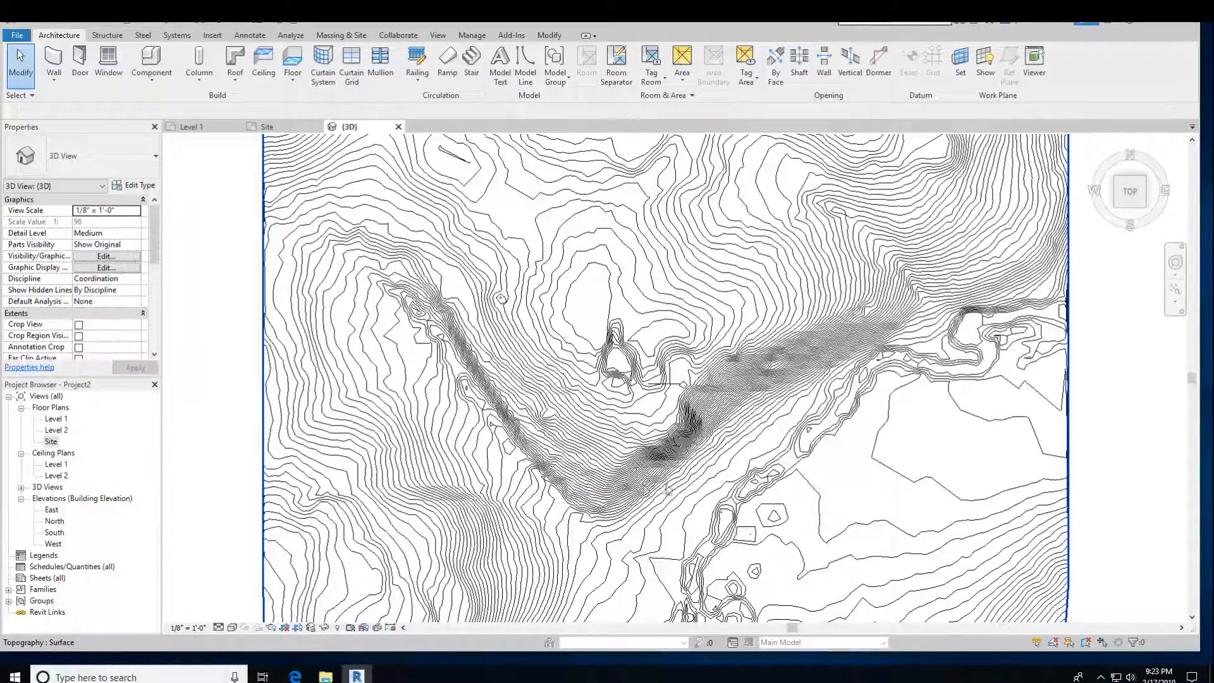
Step: Open the Level 1 floor plan, dismissing the save reminder without saving and leaving the reminder settings as they are
{"action": "scroll", "coordinate": [580, 494], "scroll_direction": "down", "scroll_amount": 1}
{"action": "middle_click_drag", "start_coordinate": [579, 435], "coordinate": [608, 598], "text": "shift"}
{"action": "left_click", "coordinate": [273, 129]}
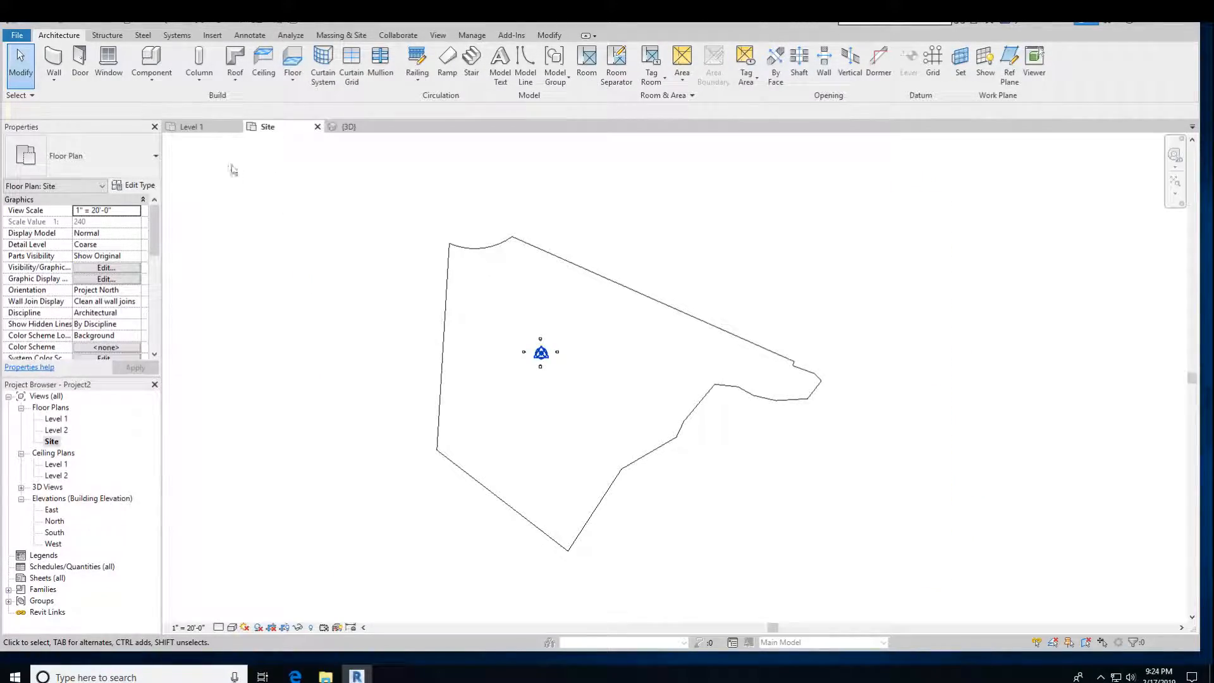
{"action": "left_click", "coordinate": [192, 127]}
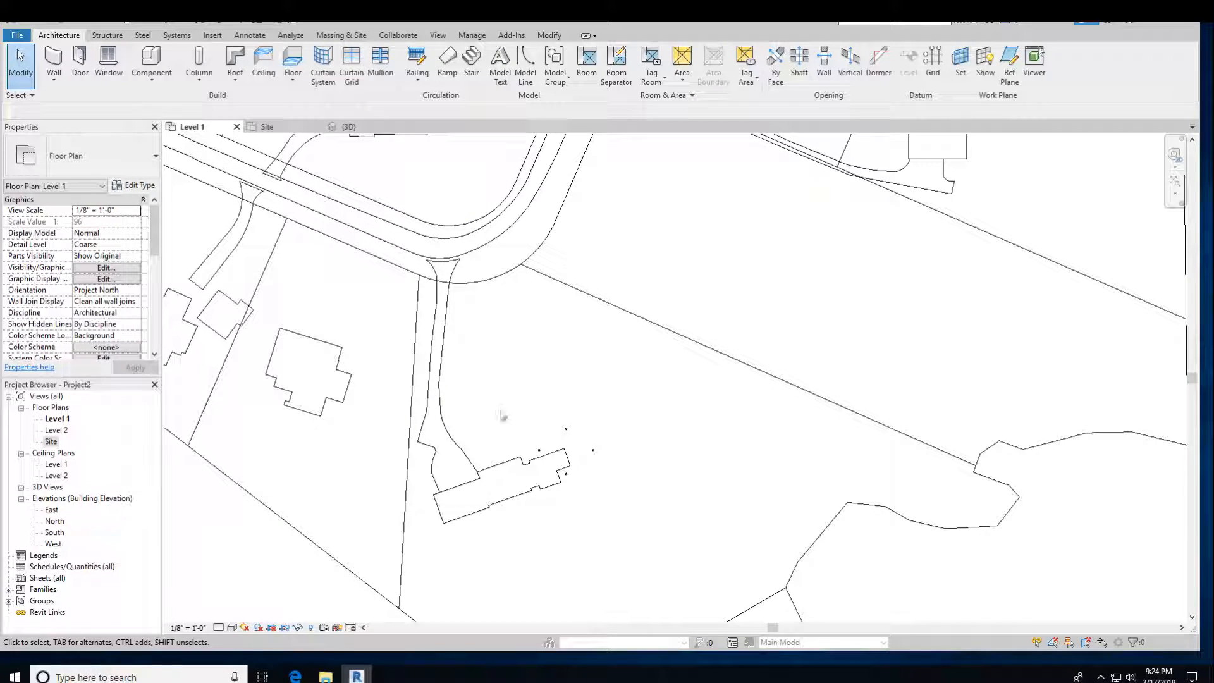
{"action": "middle_click_drag", "start_coordinate": [499, 414], "coordinate": [515, 348]}
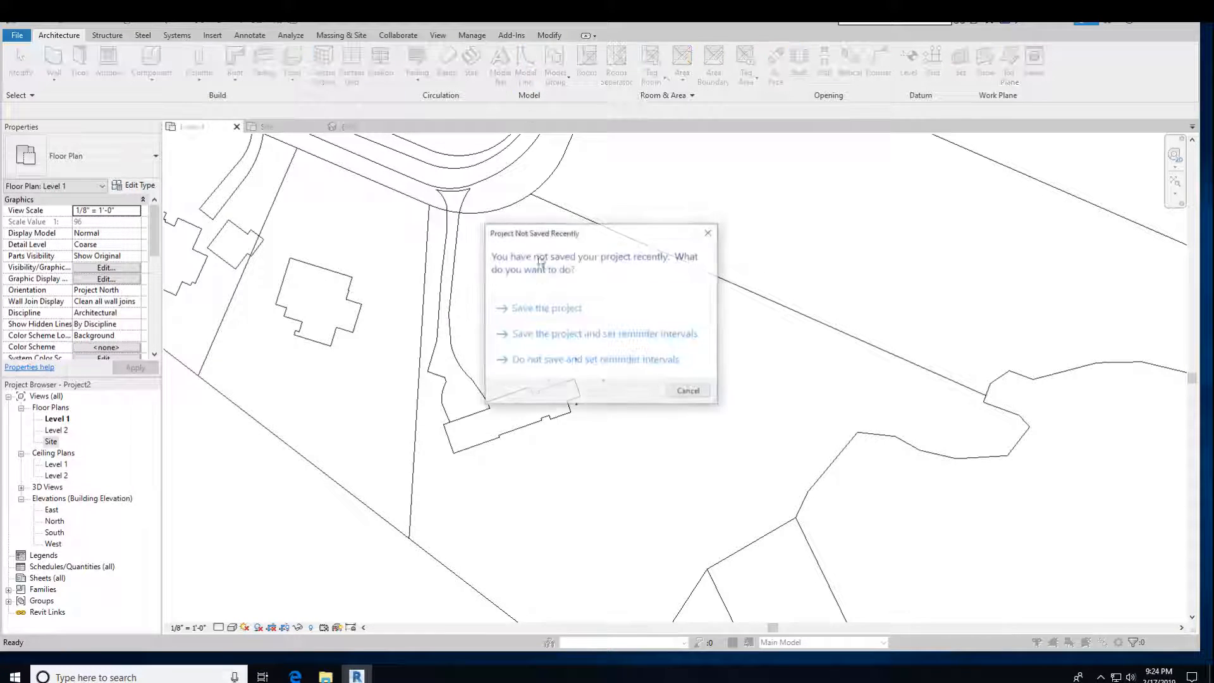
{"action": "left_click", "coordinate": [604, 361]}
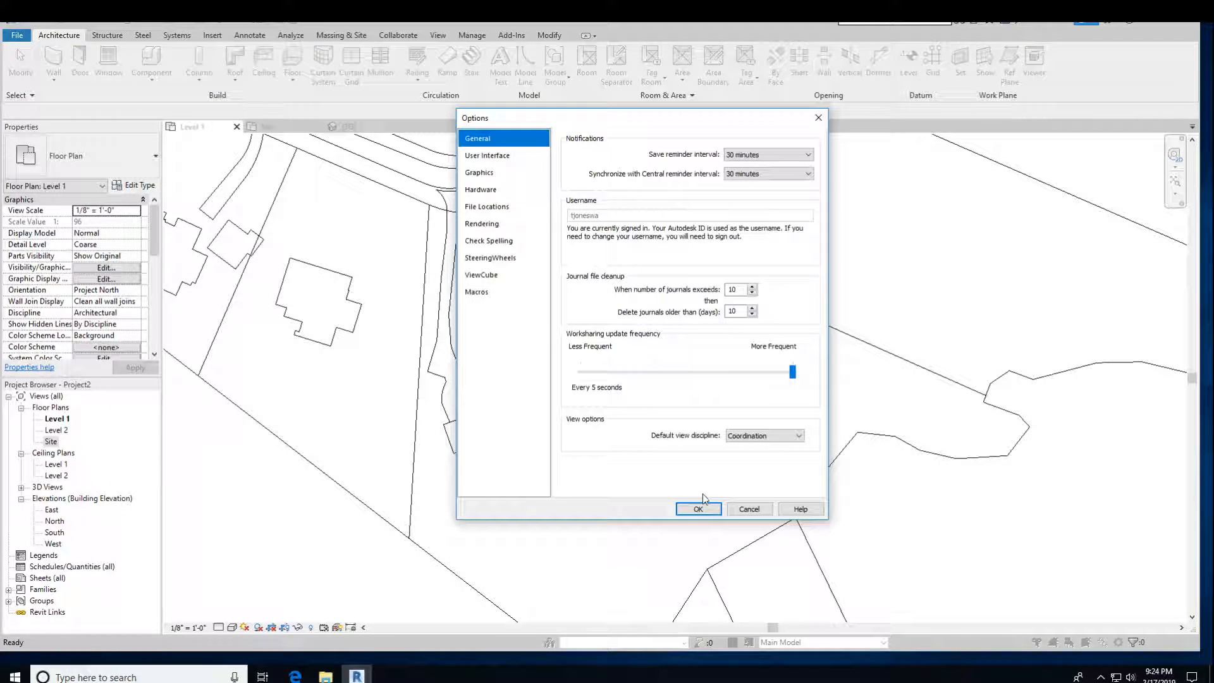
{"action": "left_click", "coordinate": [748, 509]}
Step: Trace the outline of the house at the end of the driveway with model lines on Level 1, picking its whole edge chain
{"action": "key", "text": "l"}
{"action": "key", "text": "i"}
{"action": "scroll", "coordinate": [489, 380], "scroll_direction": "up", "scroll_amount": 2}
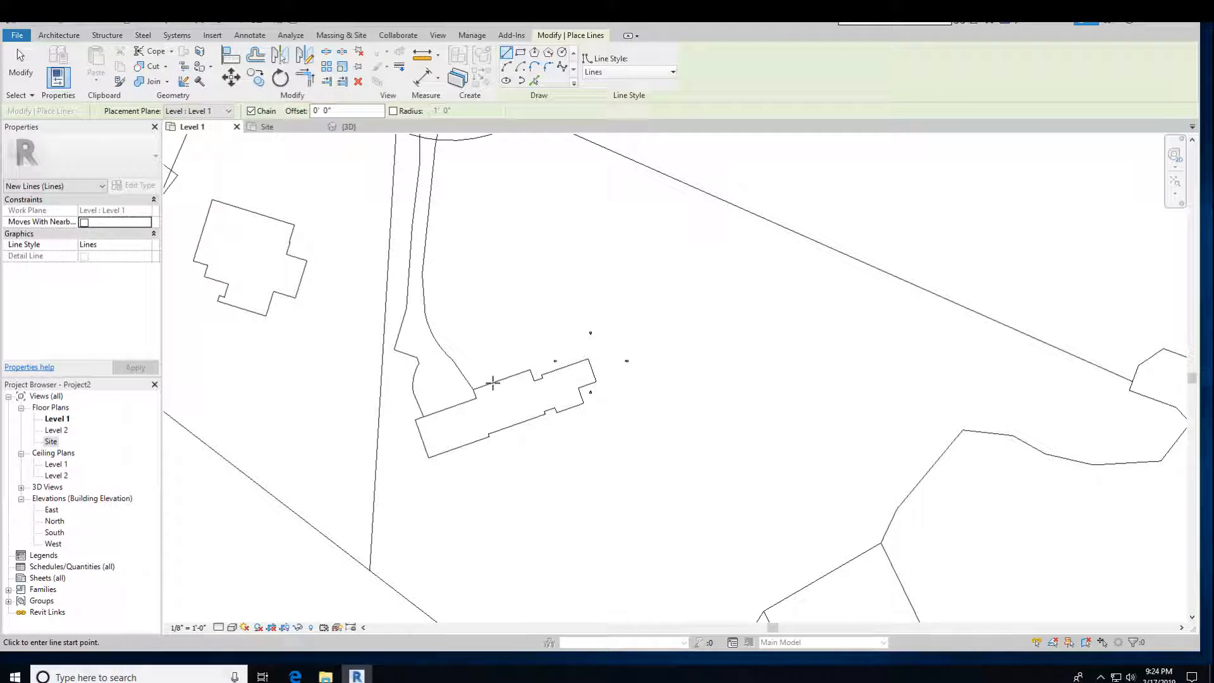
{"action": "left_click", "coordinate": [535, 81]}
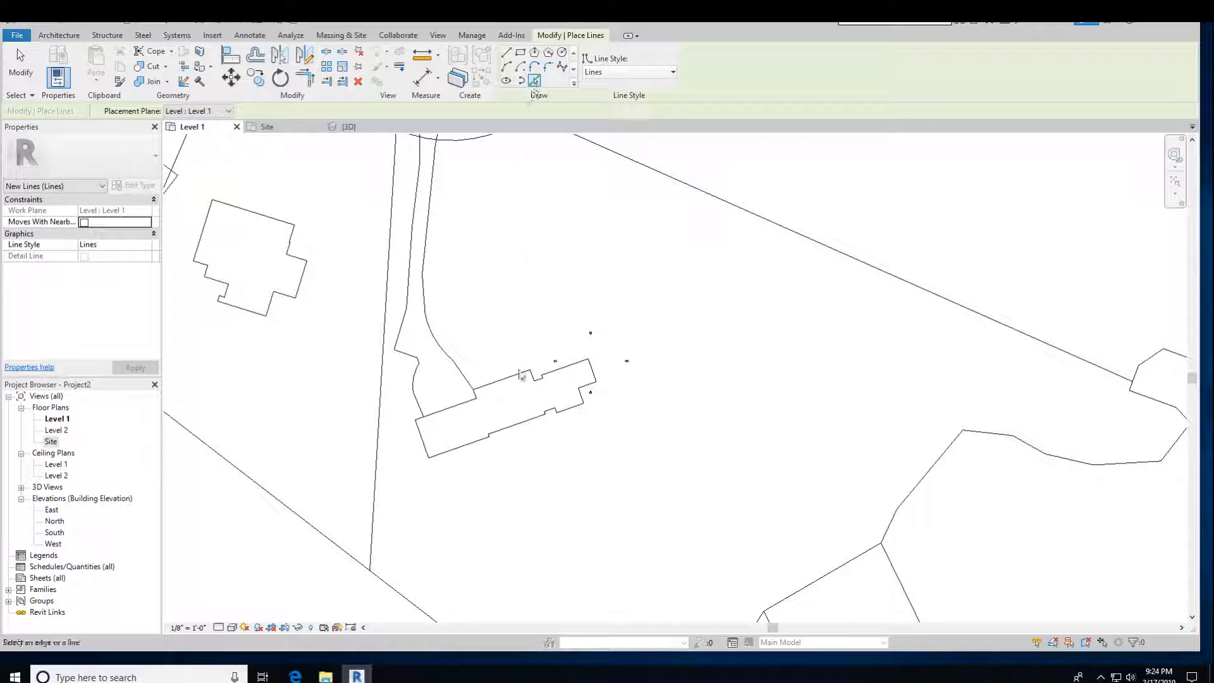
{"action": "key", "text": "Tab"}
{"action": "left_click", "coordinate": [516, 378]}
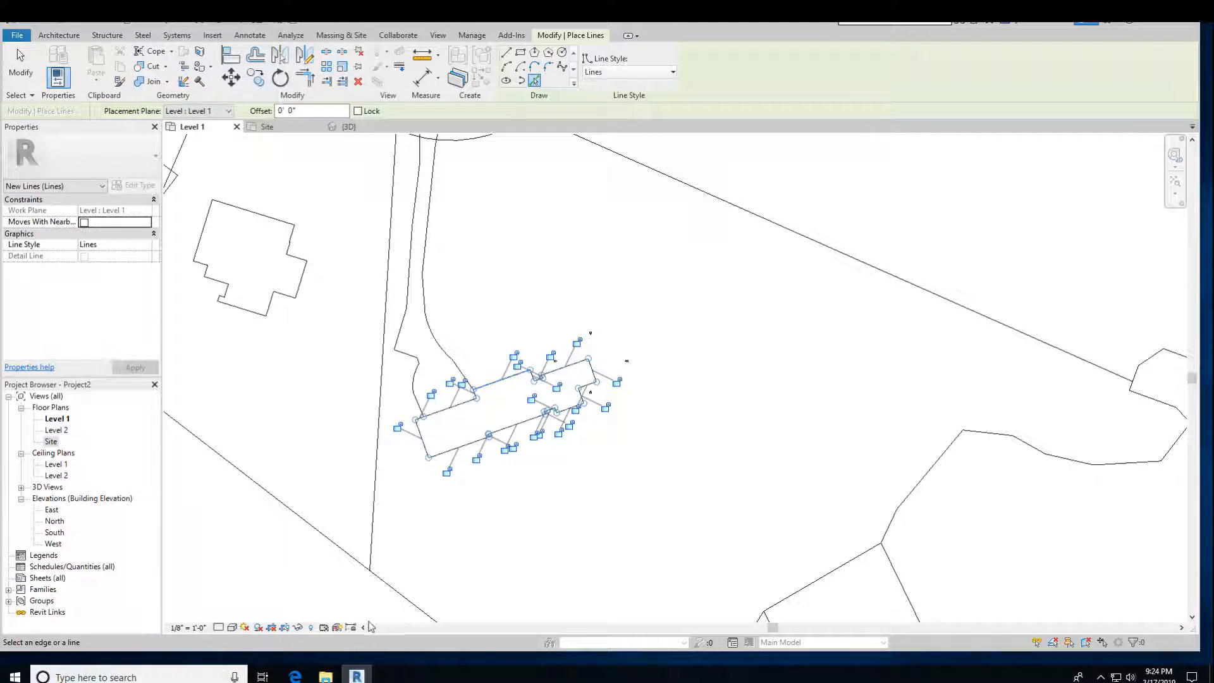
Step: Inspect the traced house outline over the contours in the 3D view and in the Site plan
{"action": "left_click", "coordinate": [347, 127]}
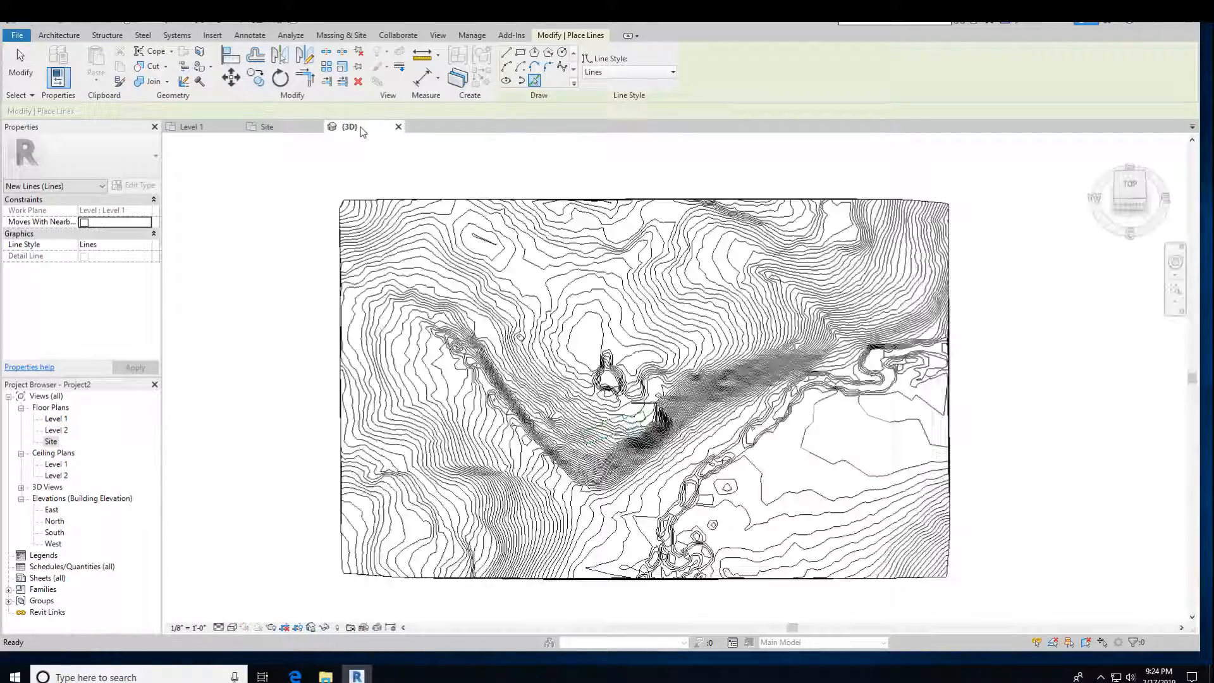
{"action": "scroll", "coordinate": [639, 455], "scroll_direction": "up", "scroll_amount": 4}
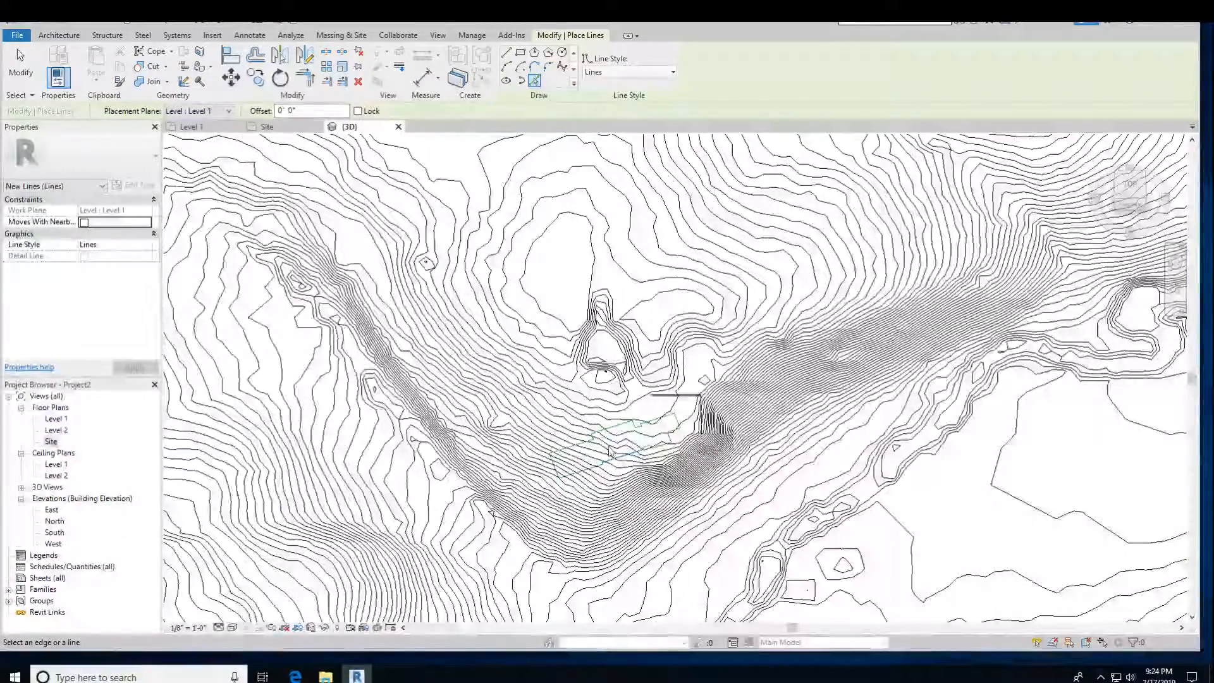
{"action": "scroll", "coordinate": [638, 455], "scroll_direction": "up", "scroll_amount": 3}
{"action": "middle_click_drag", "start_coordinate": [654, 496], "coordinate": [625, 464], "text": "shift"}
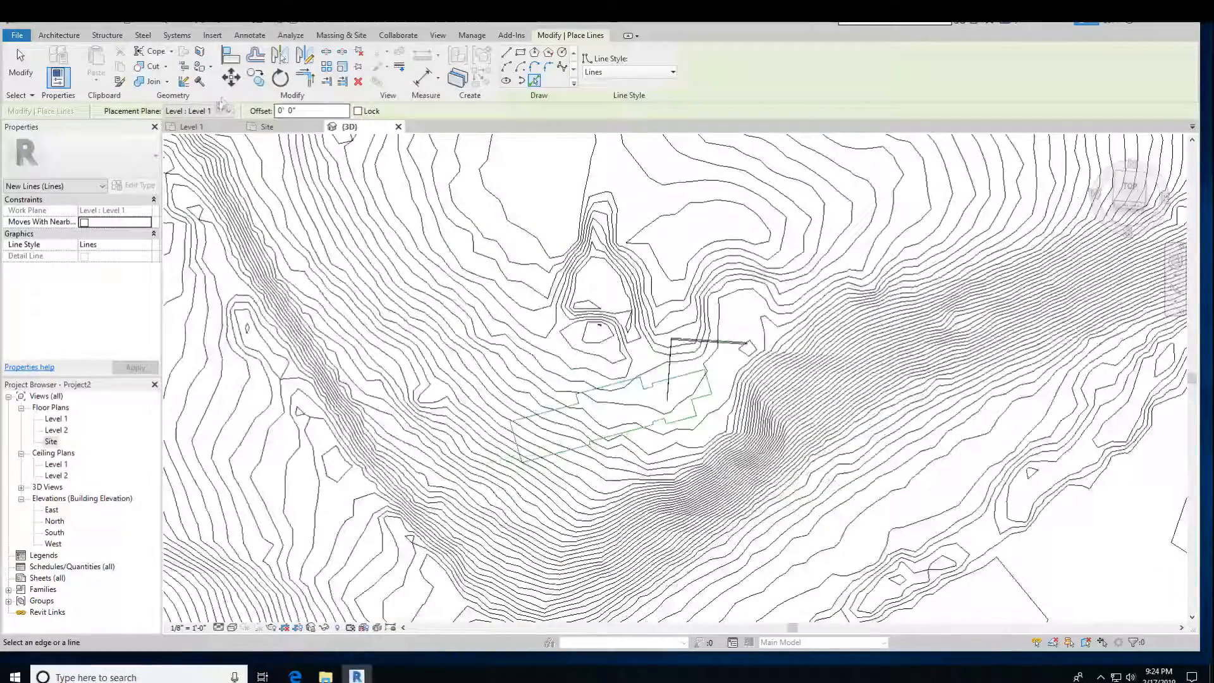
{"action": "left_click", "coordinate": [192, 126]}
{"action": "left_click", "coordinate": [267, 126]}
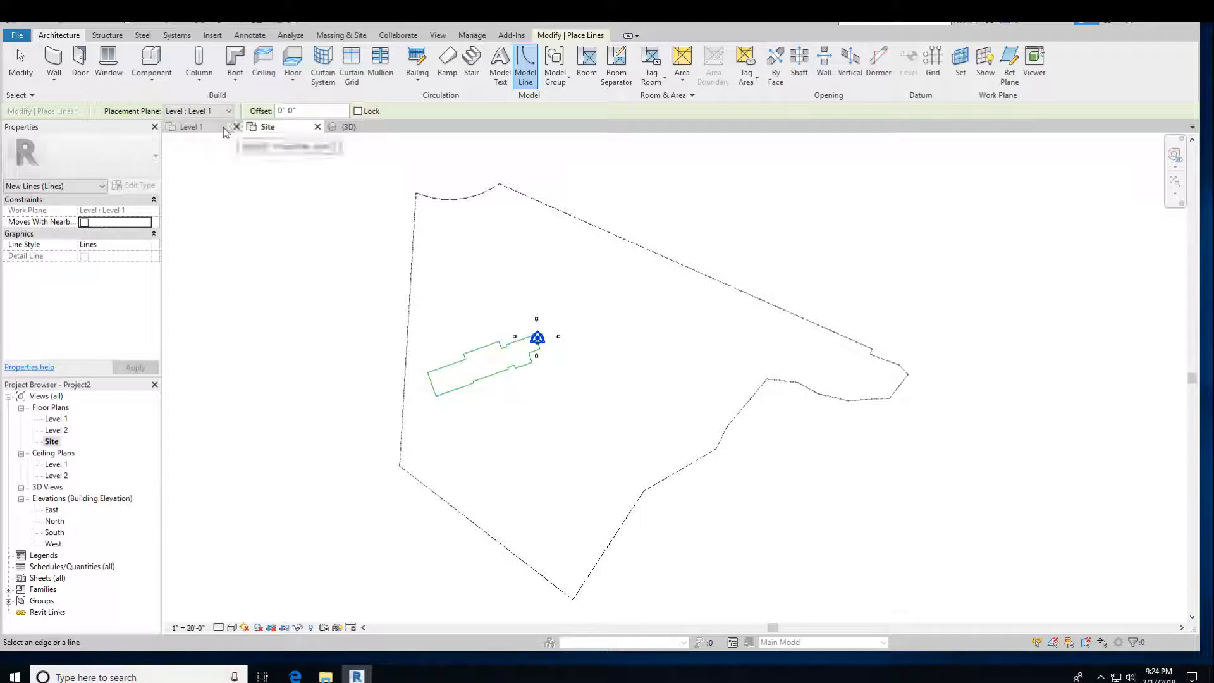
Step: Trace the property boundary around the house on Level 1 with model lines, picking the whole connected chain
{"action": "left_click", "coordinate": [193, 126]}
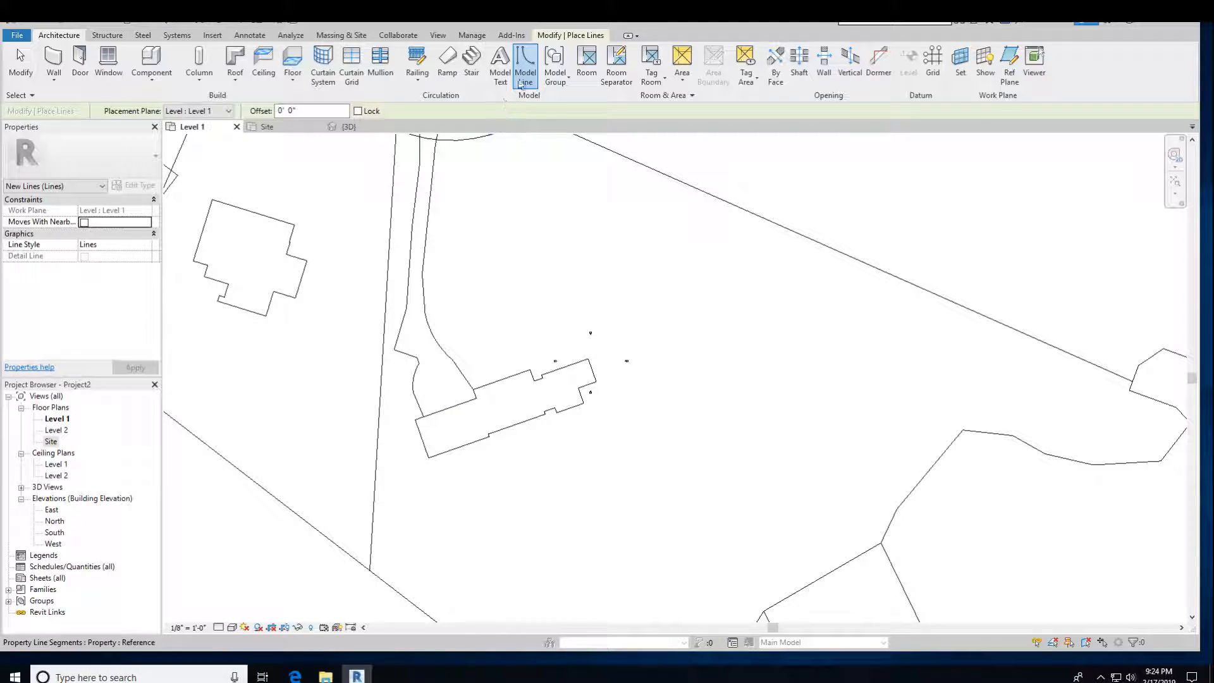
{"action": "scroll", "coordinate": [397, 290], "scroll_direction": "down", "scroll_amount": 1}
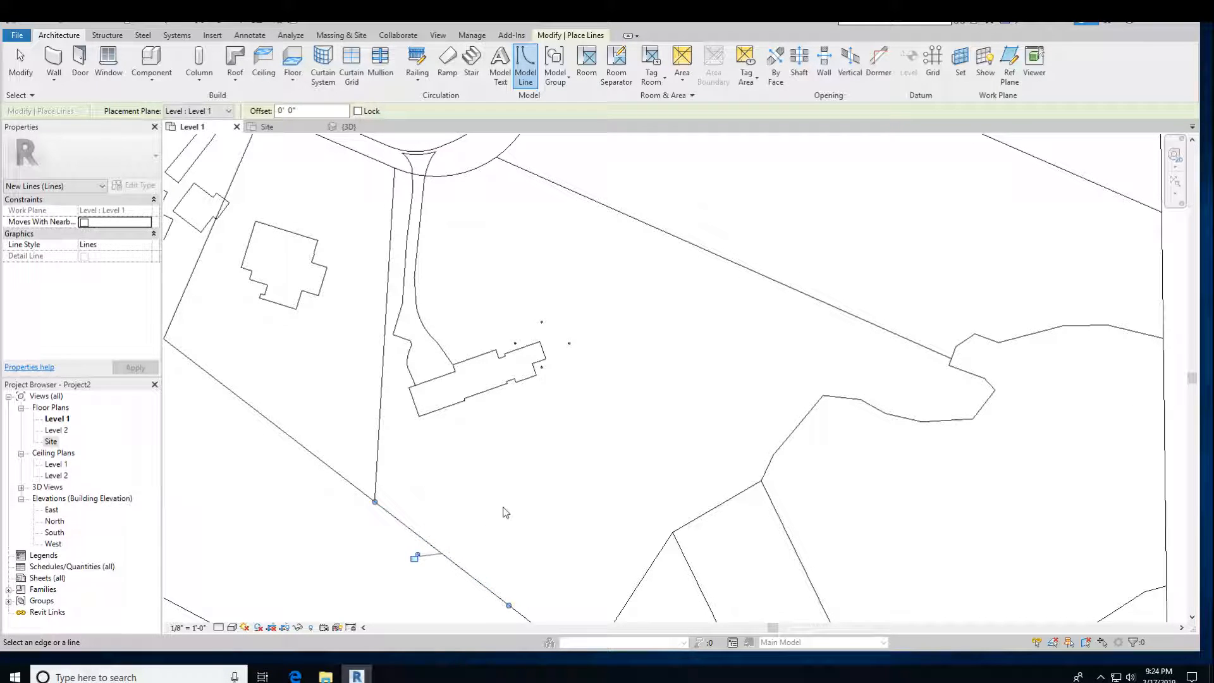
{"action": "key", "text": "Escape"}
{"action": "key", "text": "Escape"}
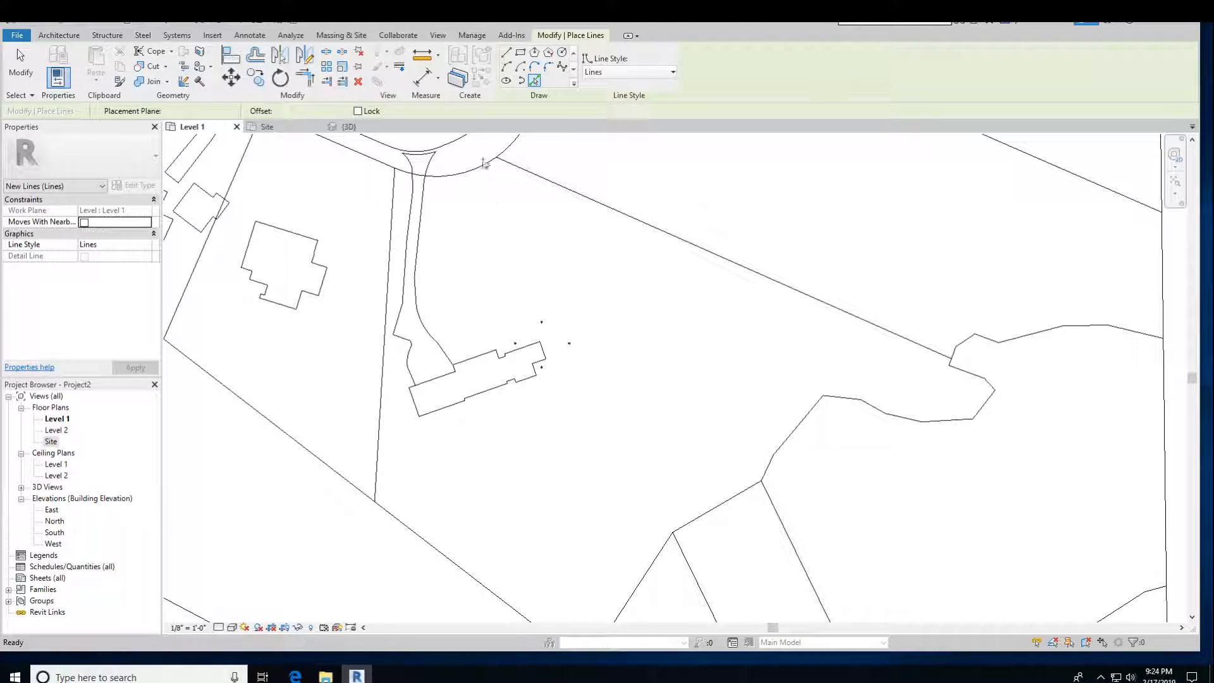
{"action": "key", "text": "Escape"}
{"action": "left_click", "coordinate": [527, 64]}
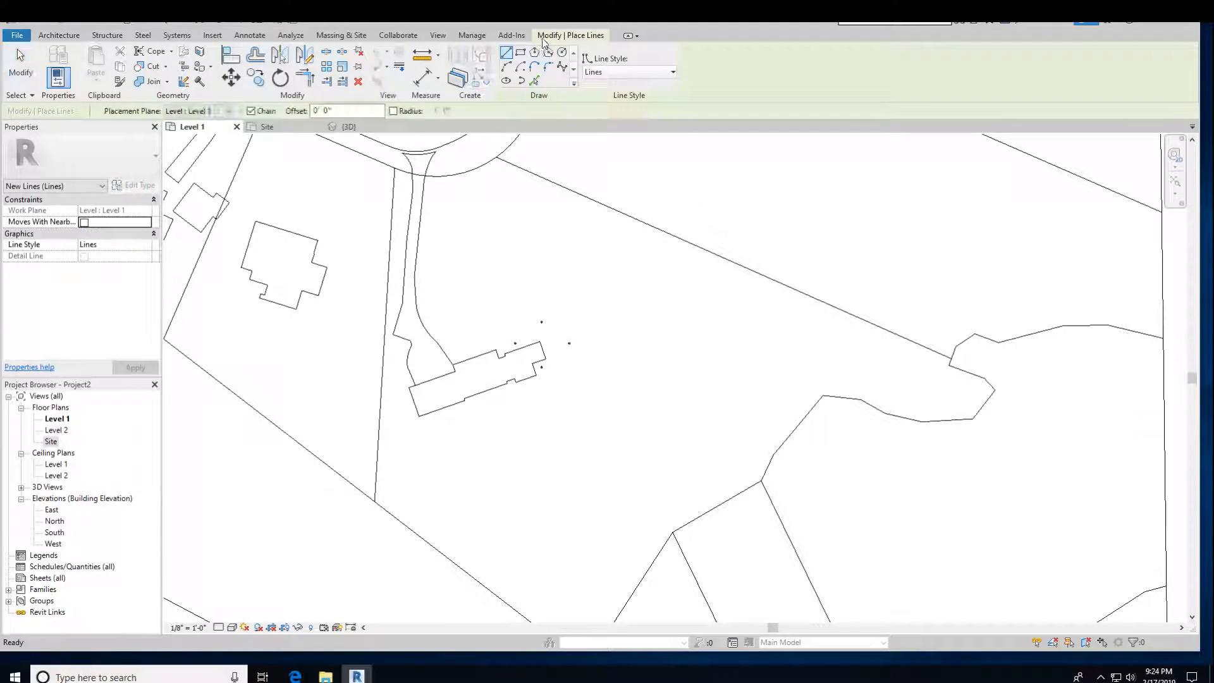
{"action": "left_click", "coordinate": [534, 80]}
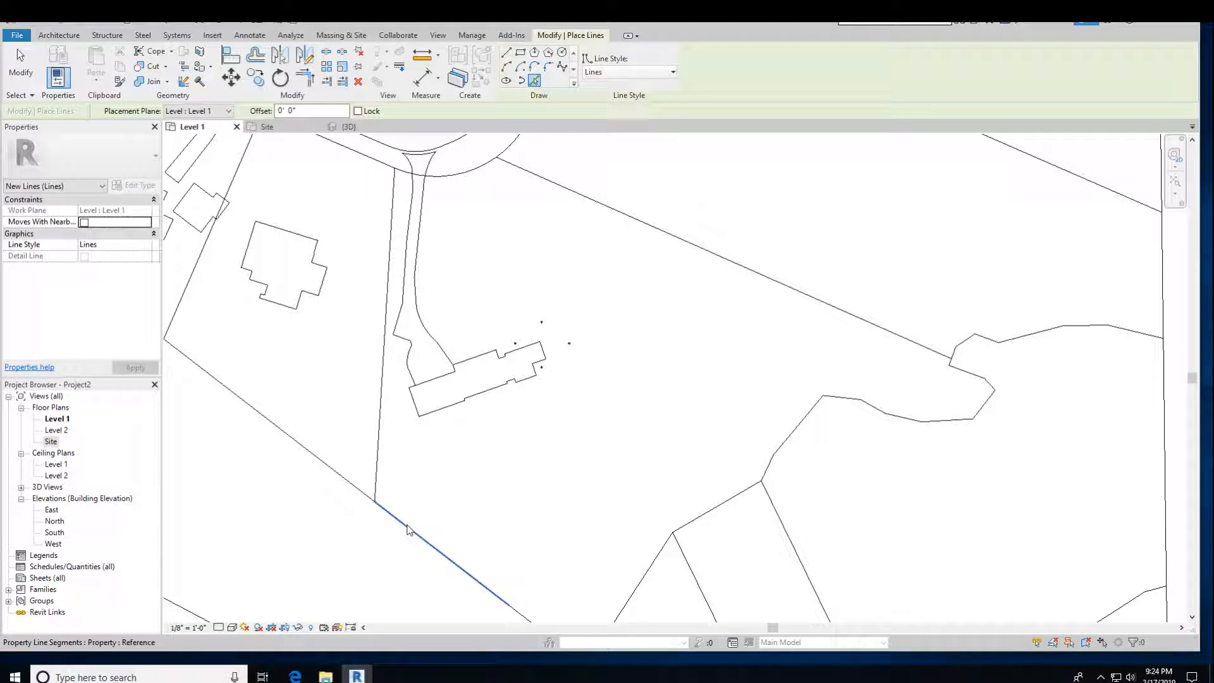
{"action": "key", "text": "Tab"}
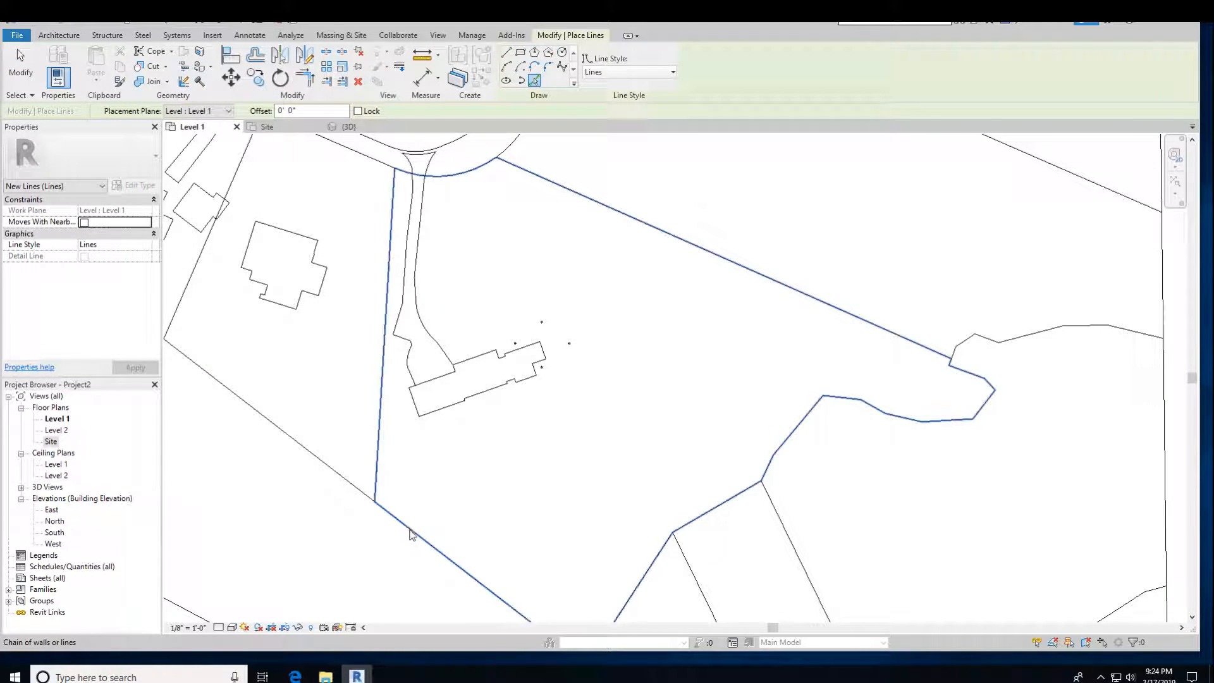
{"action": "left_click", "coordinate": [441, 559]}
Step: Examine the traced property boundary over the terrain in the 3D view from above, and the road and neighbouring lots on Level 1
{"action": "left_click", "coordinate": [343, 127]}
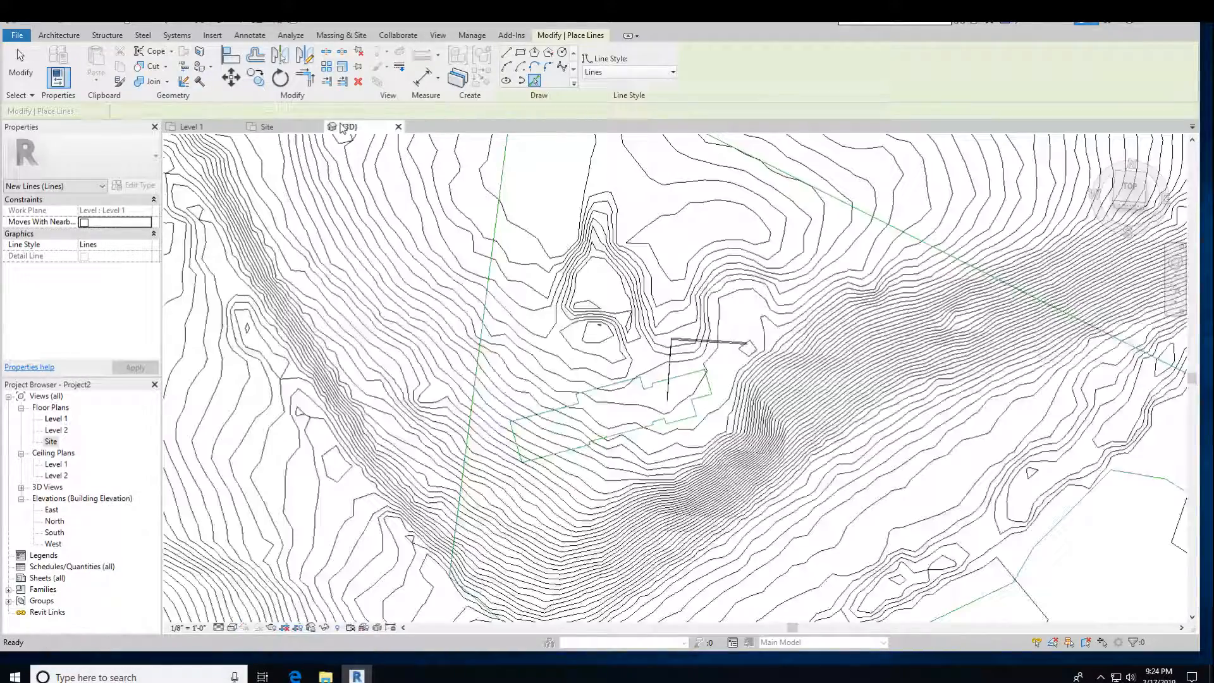
{"action": "middle_click_drag", "start_coordinate": [644, 492], "coordinate": [610, 536], "text": "shift"}
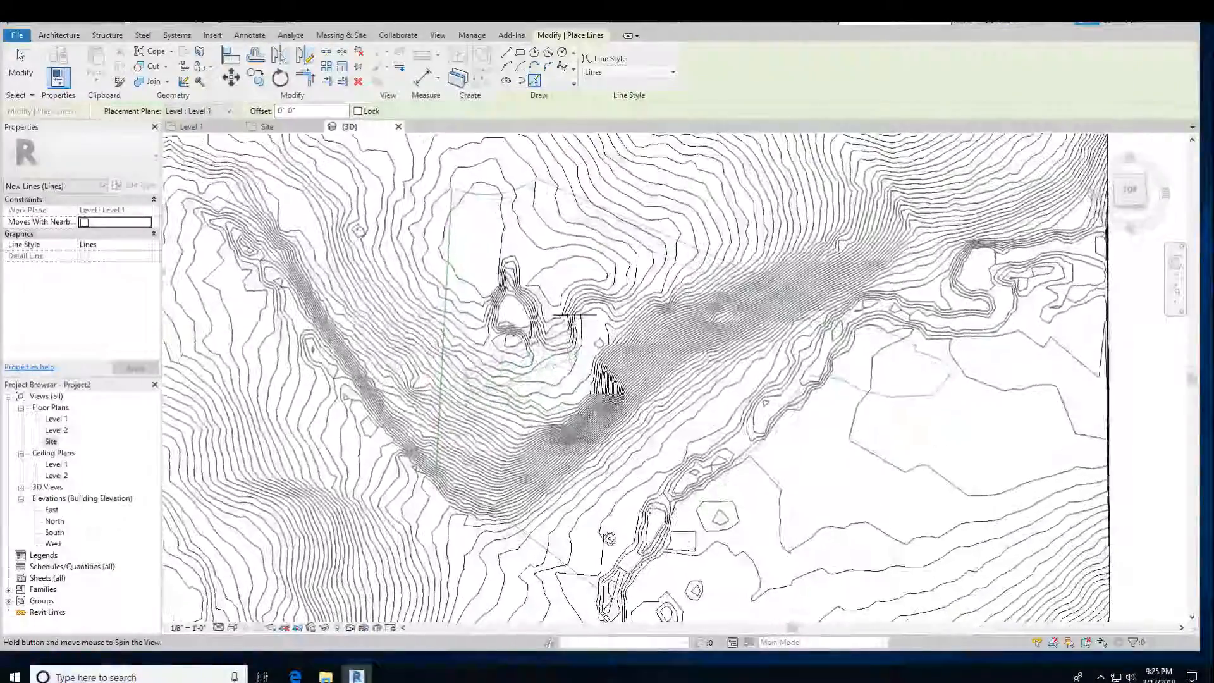
{"action": "left_click", "coordinate": [1129, 190]}
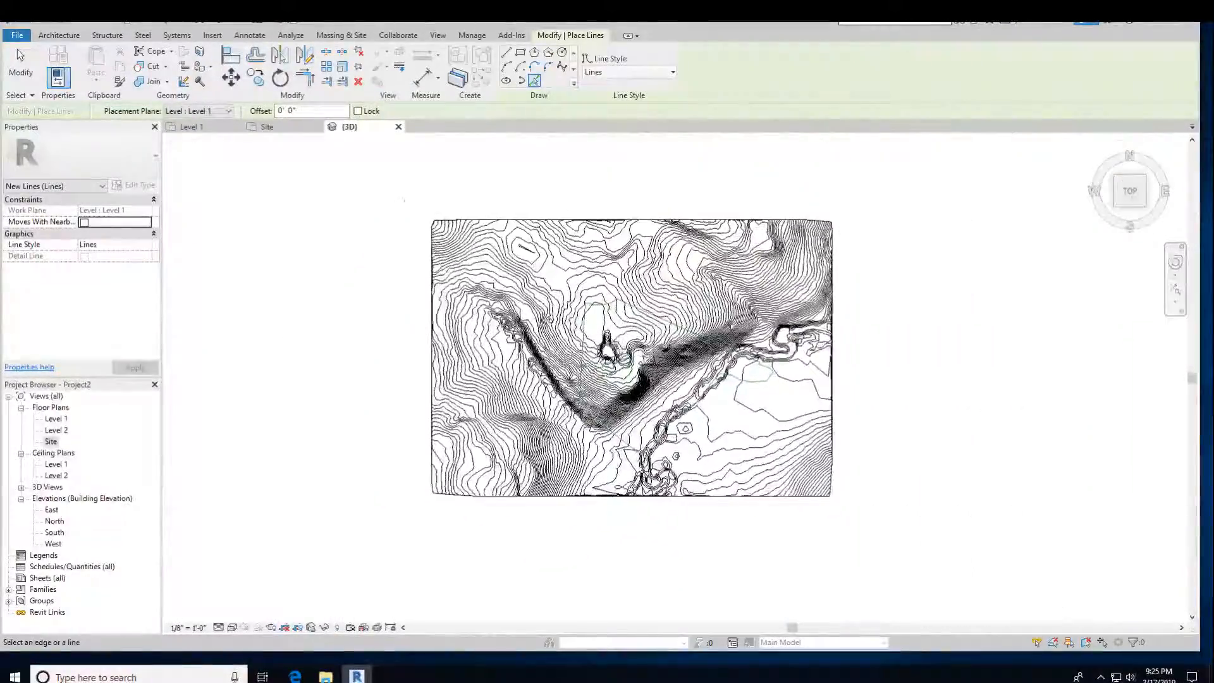
{"action": "scroll", "coordinate": [595, 355], "scroll_direction": "up", "scroll_amount": 3}
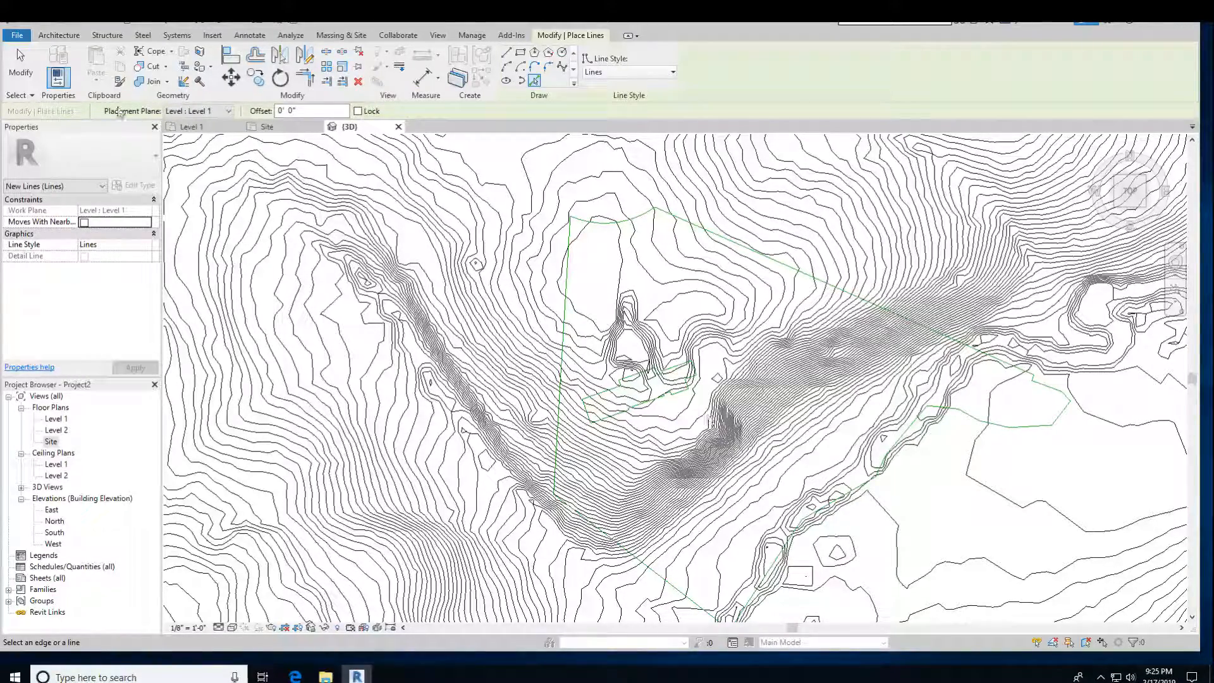
{"action": "left_click", "coordinate": [172, 128]}
{"action": "mouse_move", "coordinate": [447, 306]}
{"action": "middle_mouse_down"}
{"action": "mouse_move", "coordinate": [501, 317]}
{"action": "mouse_move", "coordinate": [500, 474]}
{"action": "mouse_move", "coordinate": [533, 572]}
{"action": "mouse_move", "coordinate": [529, 504]}
{"action": "middle_mouse_up"}
{"action": "middle_click_drag", "start_coordinate": [352, 414], "coordinate": [395, 365]}
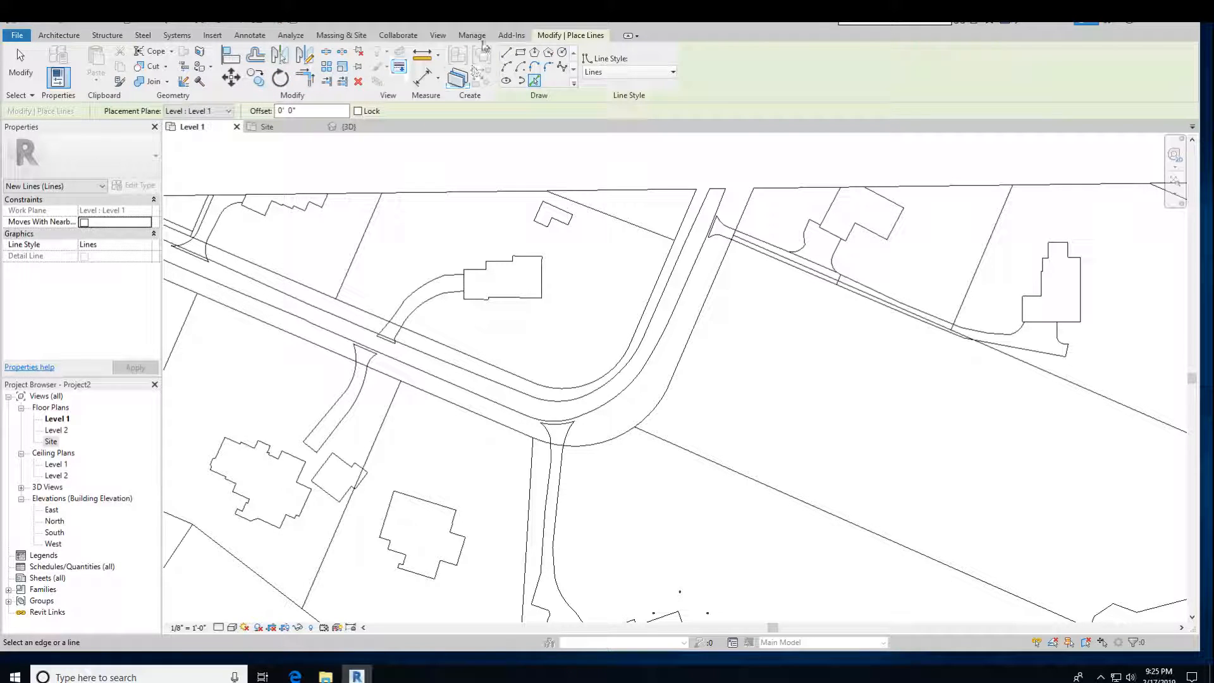
{"action": "middle_click_drag", "start_coordinate": [640, 375], "coordinate": [645, 393]}
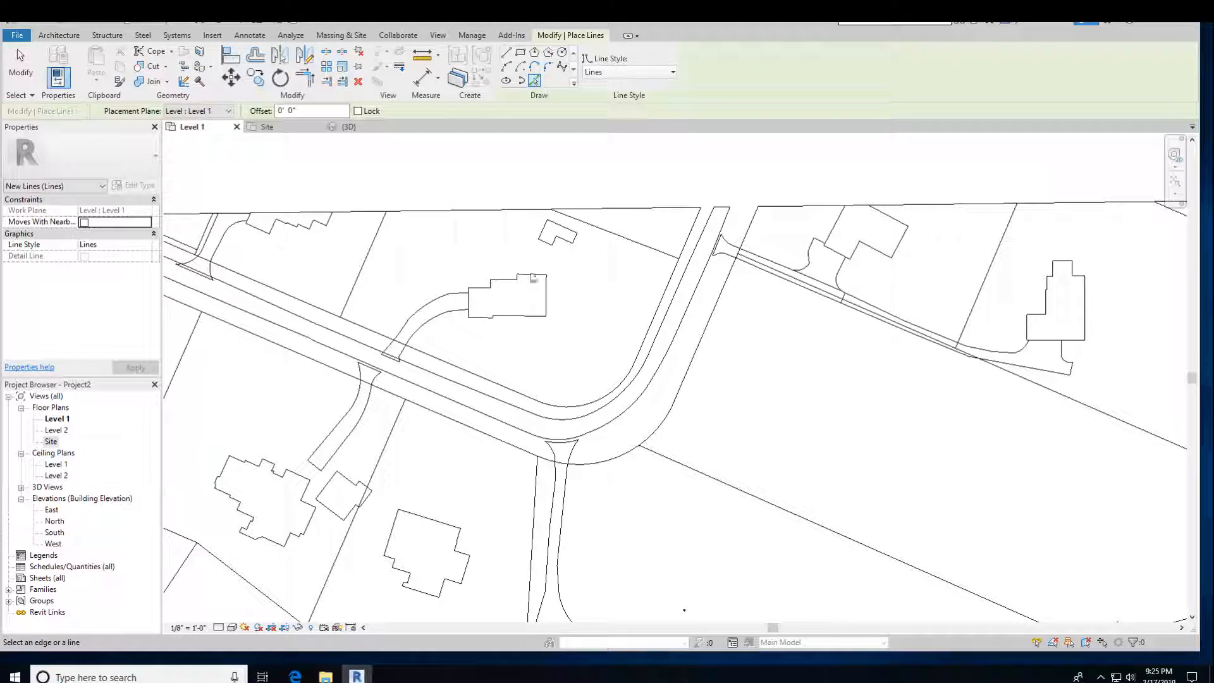
Step: Check the Site plan for hidden elements by turning Reveal Hidden Elements on and off again
{"action": "double_click", "coordinate": [52, 442]}
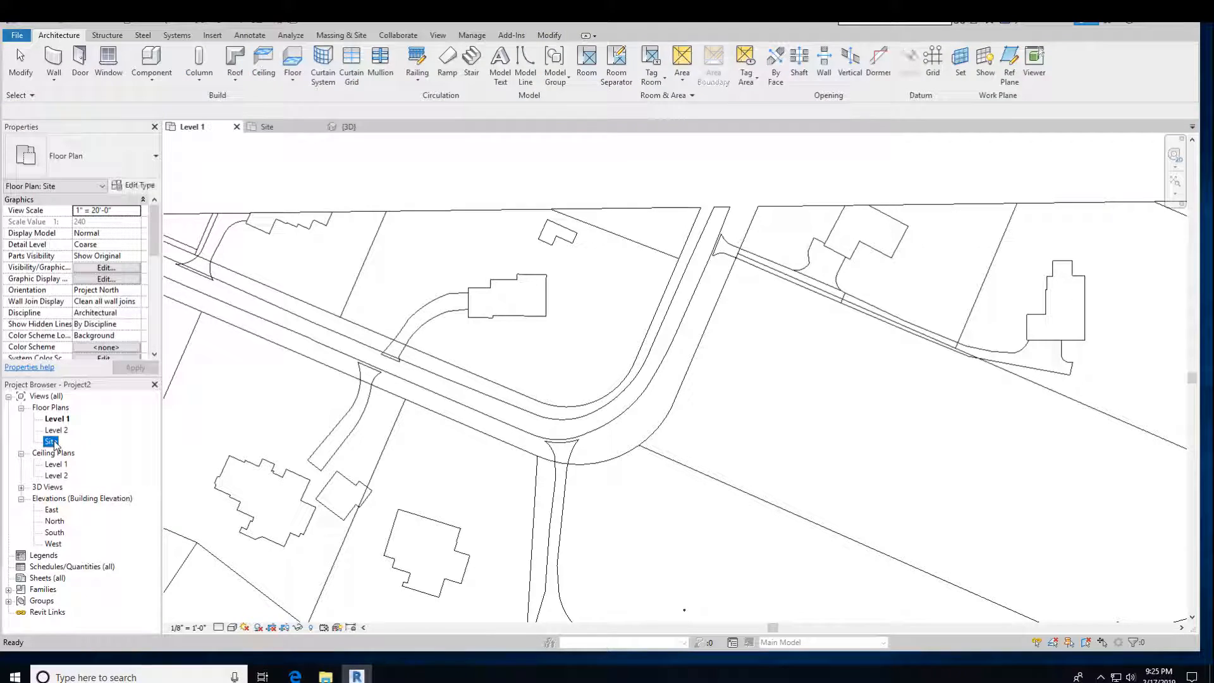
{"action": "left_click", "coordinate": [311, 628]}
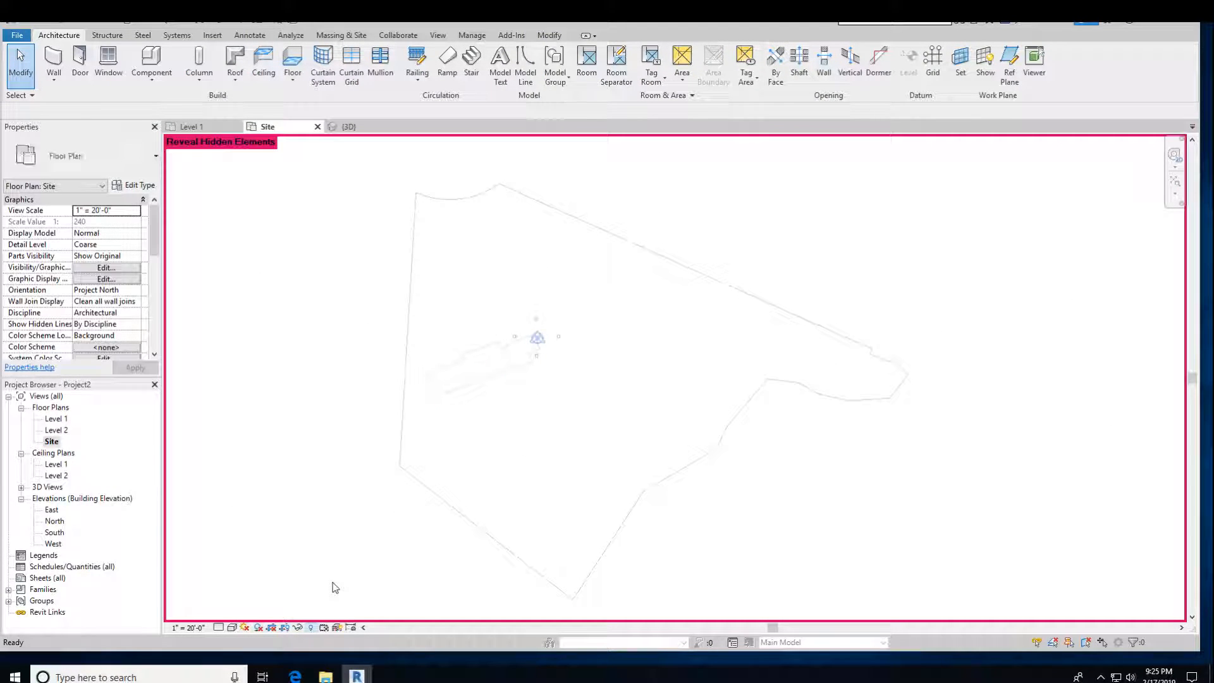
{"action": "left_click", "coordinate": [311, 628]}
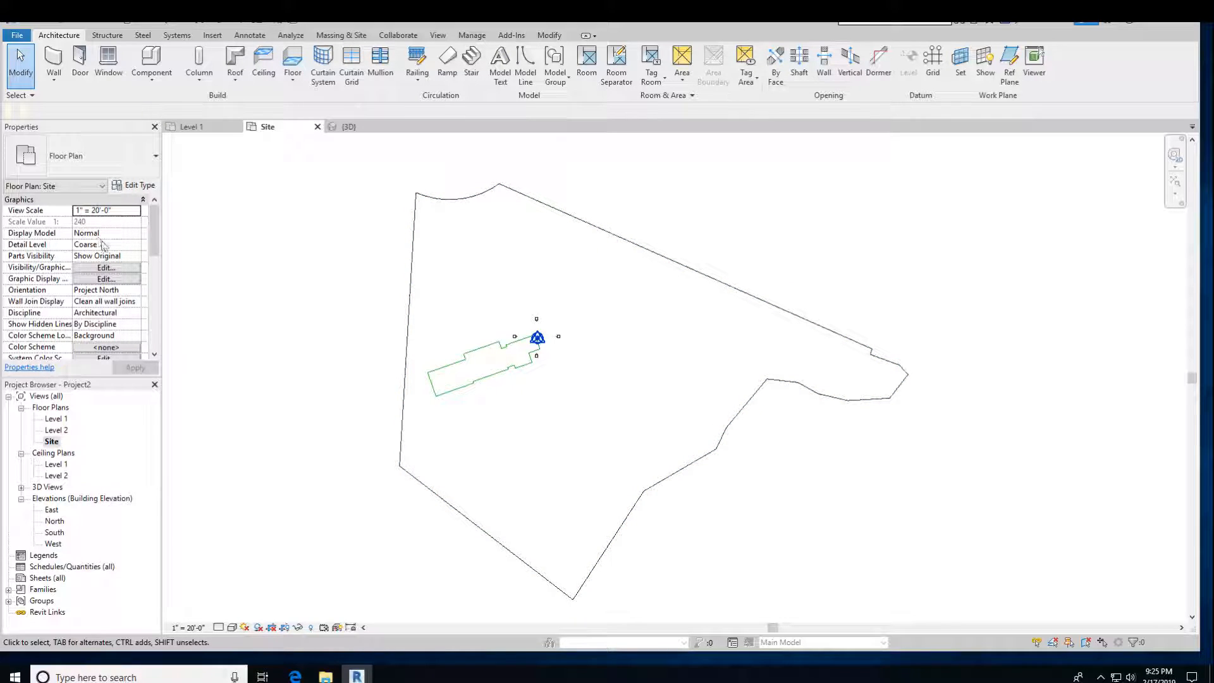
Step: Trace the road edges on Level 1 with detail lines in the Hidden Lines style, picking the whole connected chain
{"action": "double_click", "coordinate": [57, 419]}
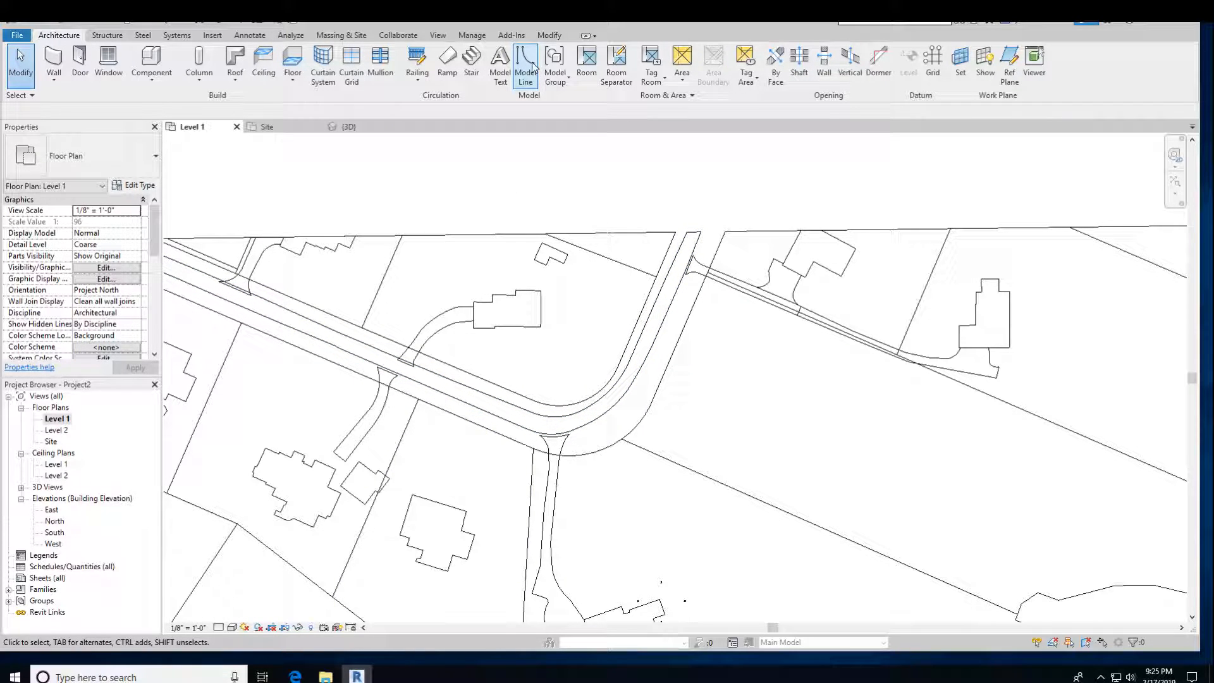
{"action": "left_click", "coordinate": [122, 36]}
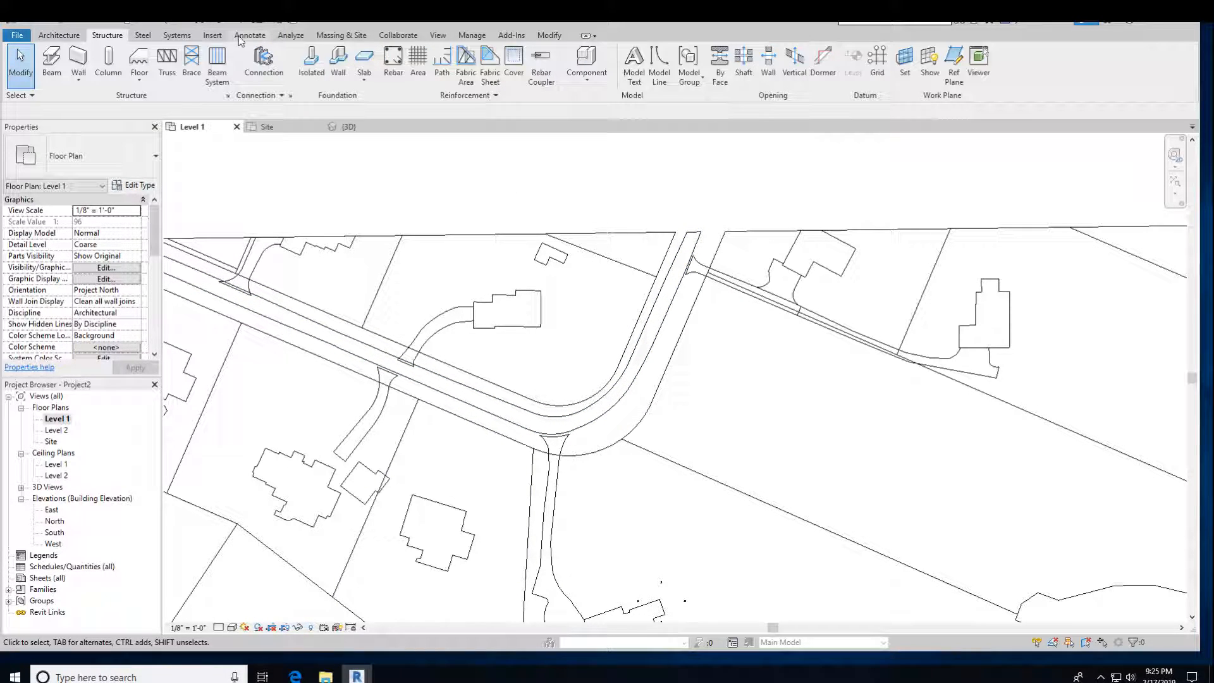
{"action": "left_click", "coordinate": [244, 37]}
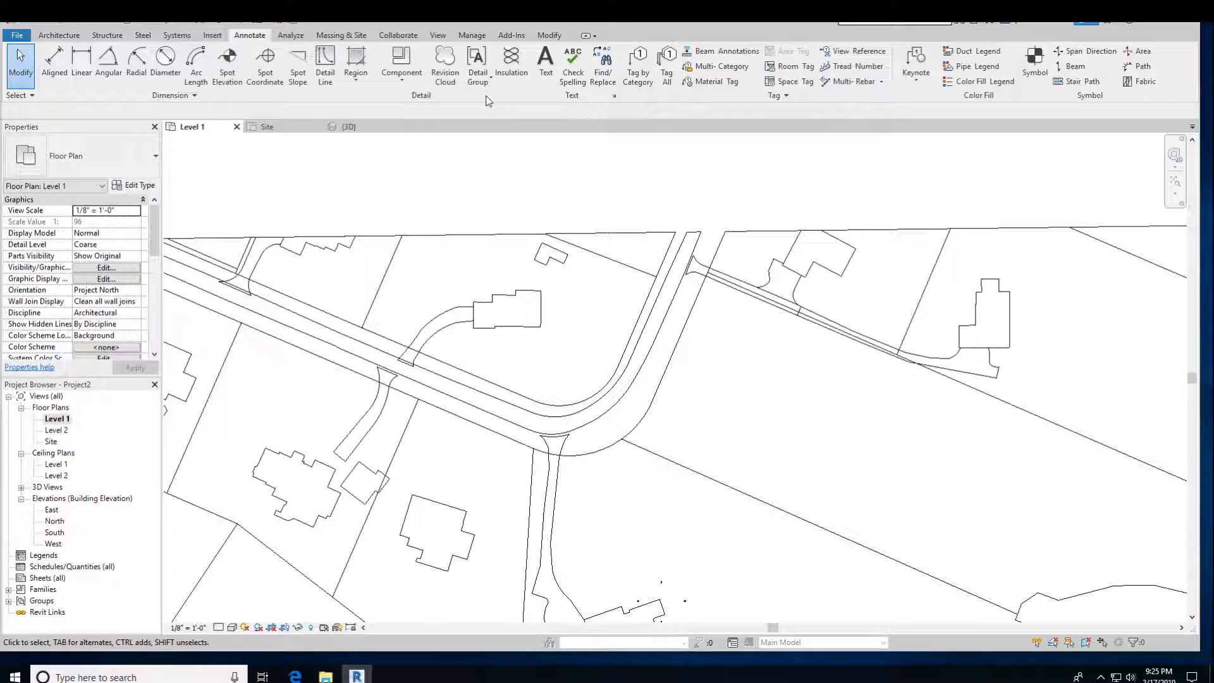
{"action": "left_click", "coordinate": [330, 65]}
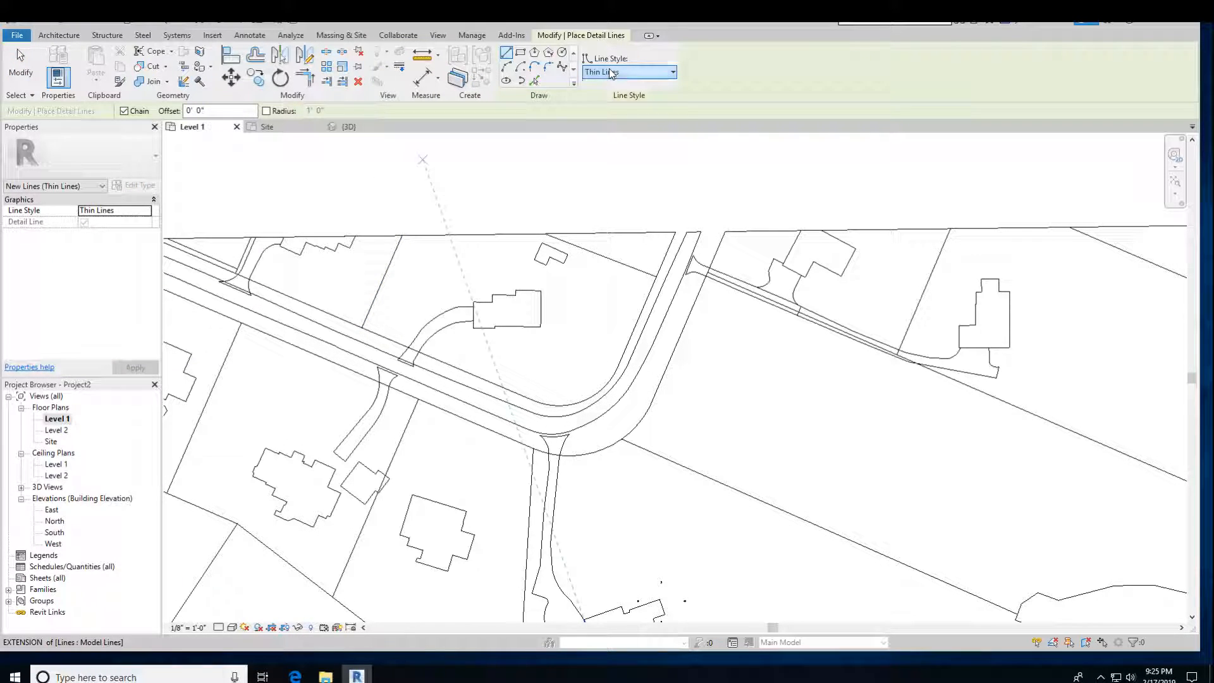
{"action": "left_click", "coordinate": [630, 71]}
{"action": "left_click", "coordinate": [626, 152]}
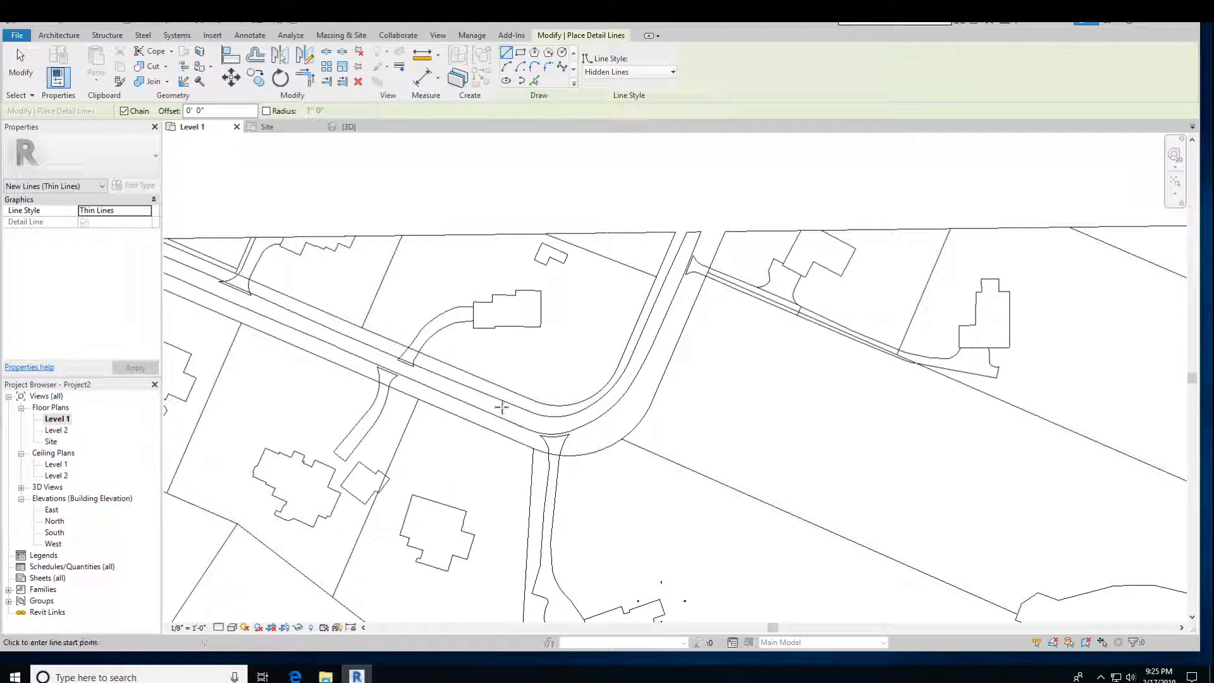
{"action": "left_click", "coordinate": [538, 82]}
{"action": "key", "text": "Tab"}
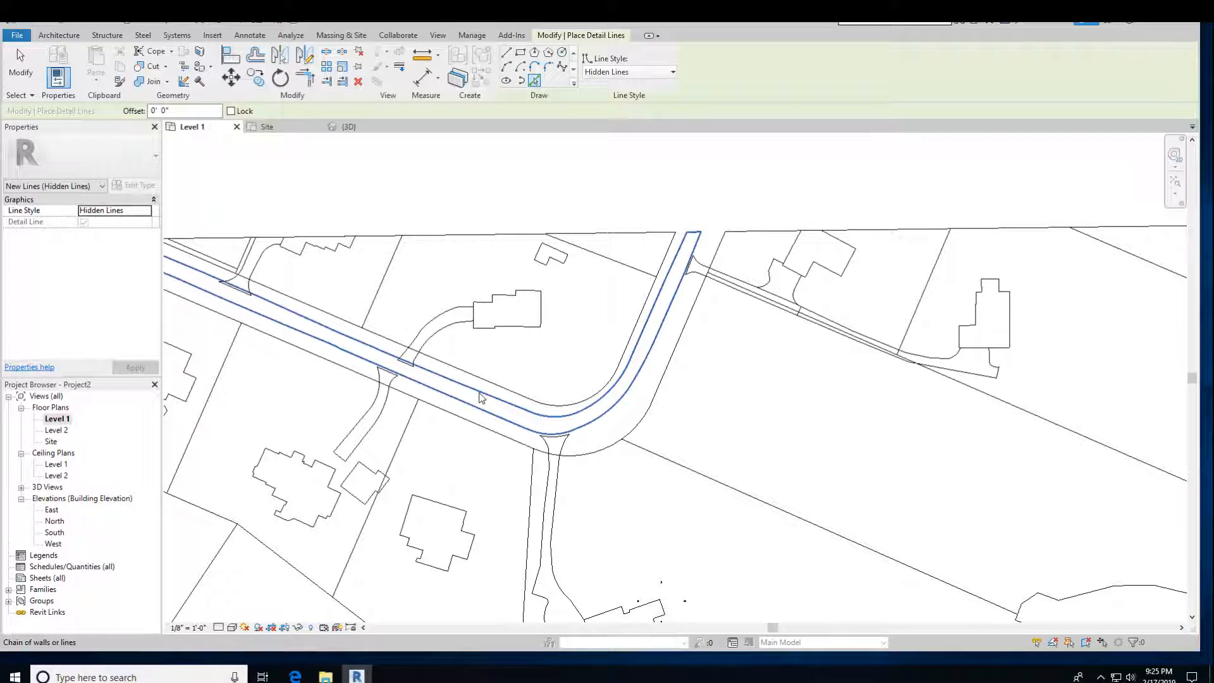
{"action": "left_click", "coordinate": [495, 431]}
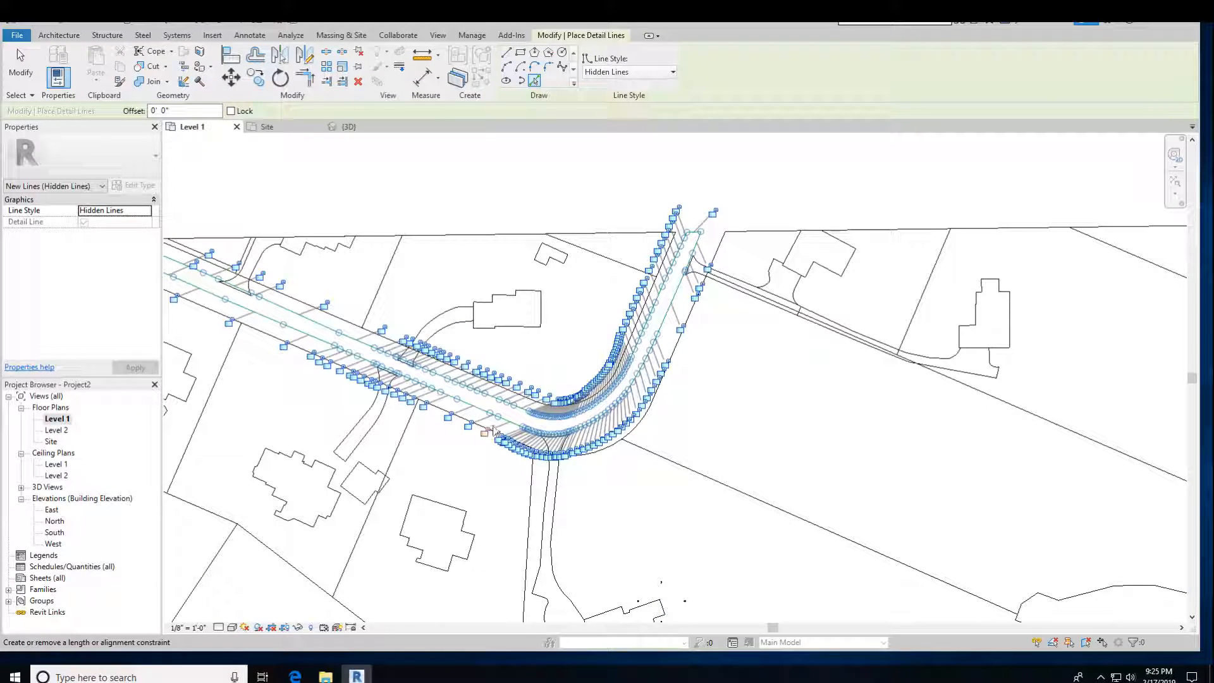
Step: Set the Site plan's visual style to Wireframe to check for the traced road lines
{"action": "left_click", "coordinate": [288, 127]}
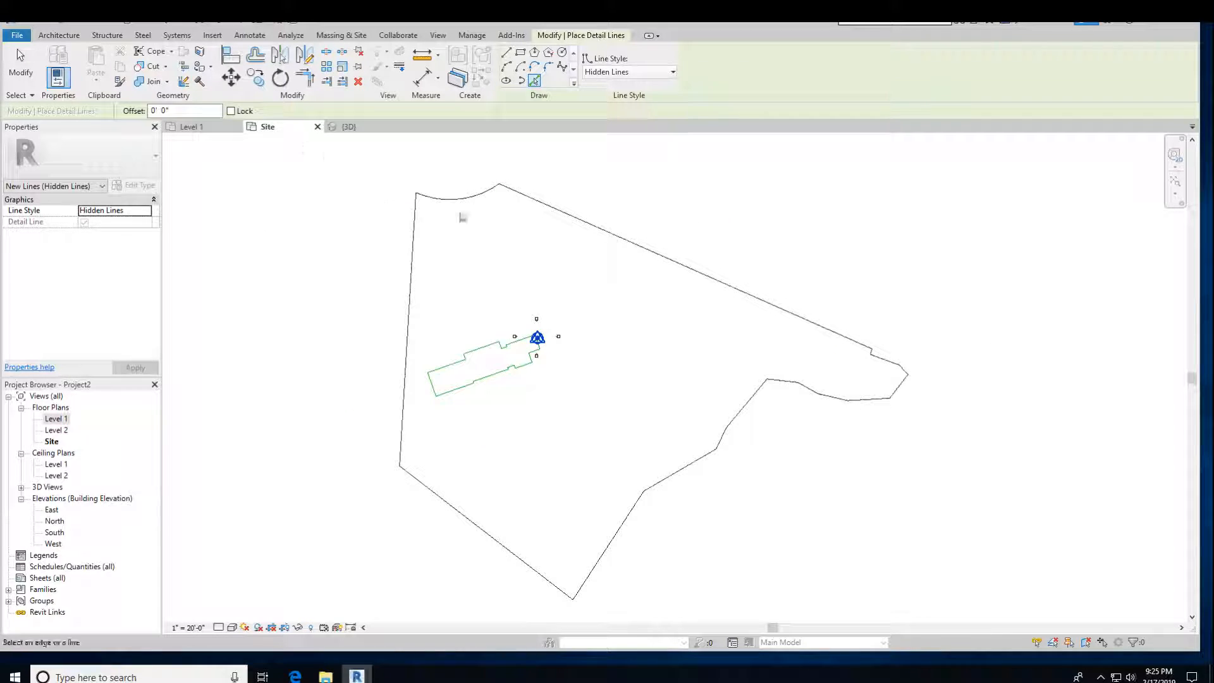
{"action": "middle_click_drag", "start_coordinate": [477, 368], "coordinate": [472, 432]}
{"action": "left_click", "coordinate": [234, 627]}
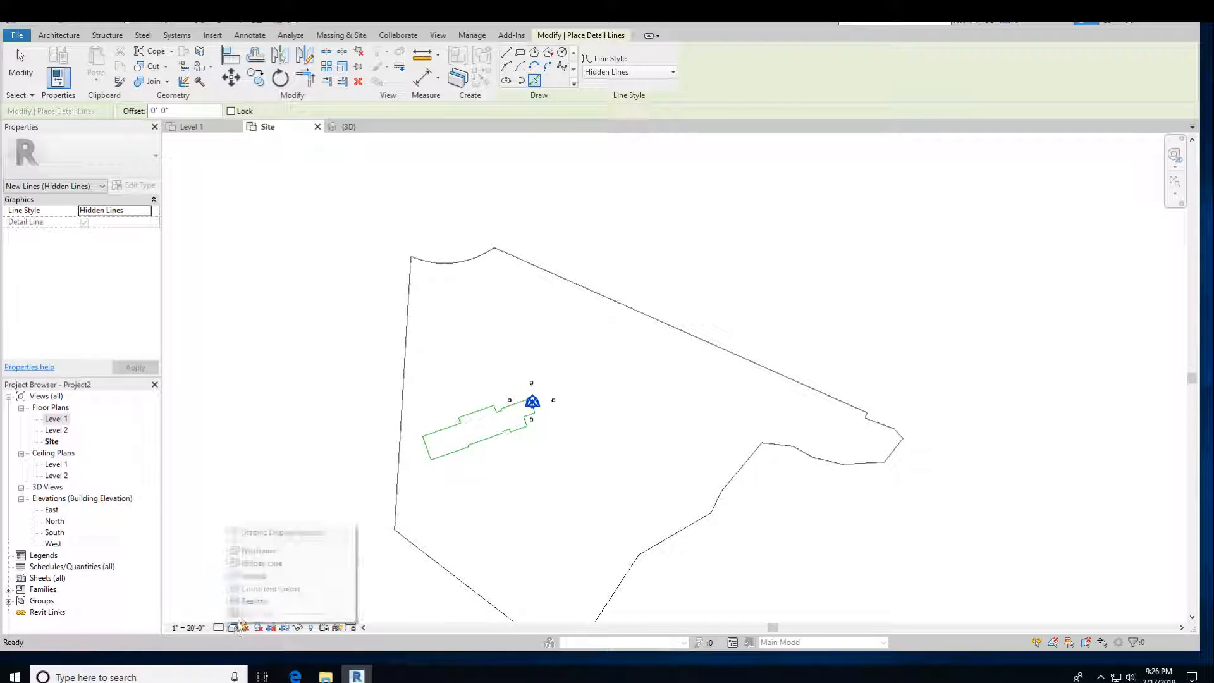
{"action": "left_click", "coordinate": [253, 551]}
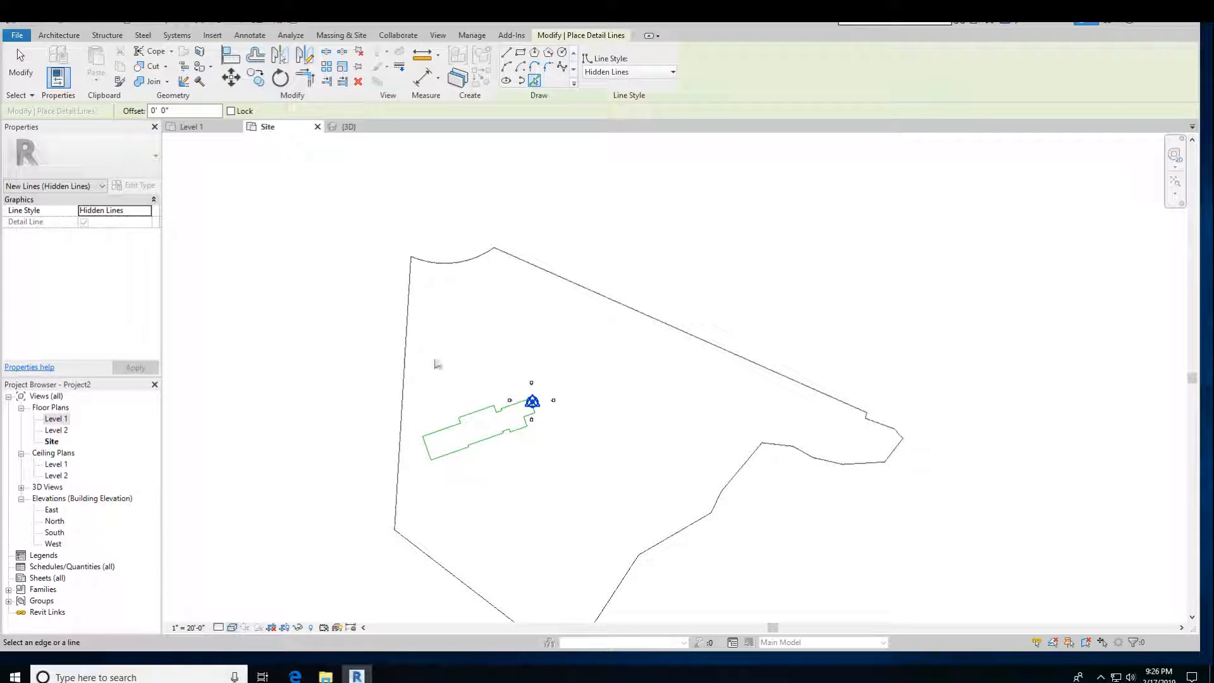
Step: Undo the road's detail lines on Level 1 and trace the road edges as model lines, picking the whole connected chain
{"action": "left_click", "coordinate": [189, 126]}
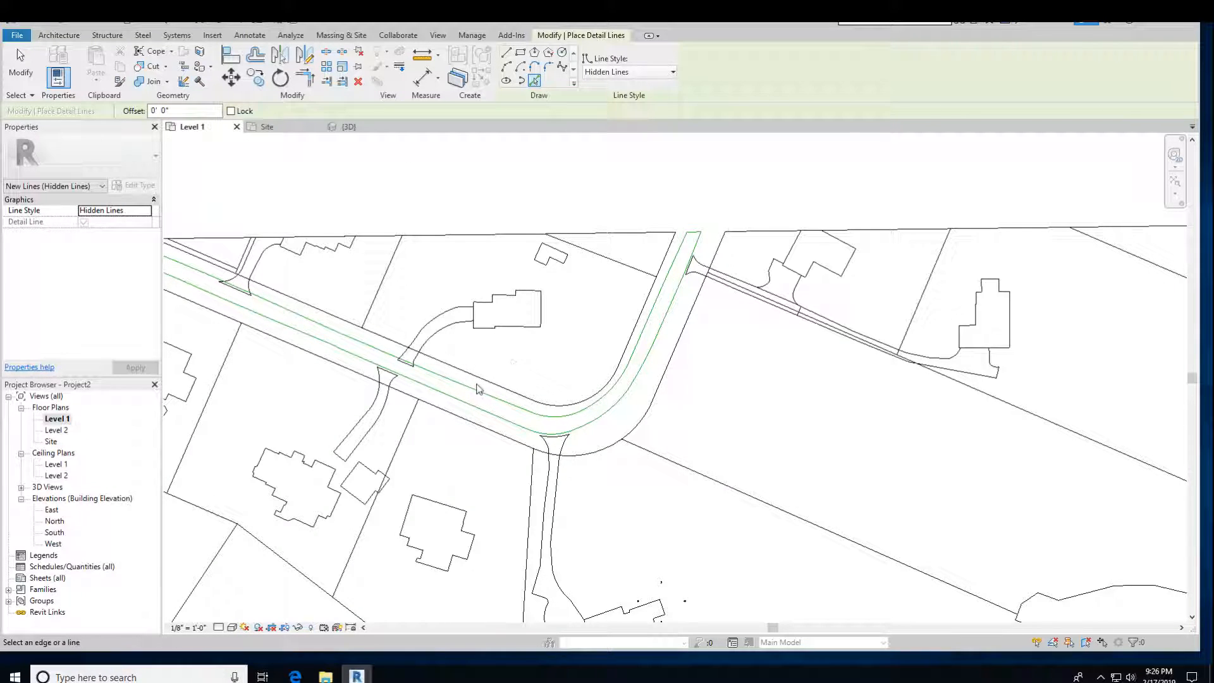
{"action": "key", "text": "ctrl+z"}
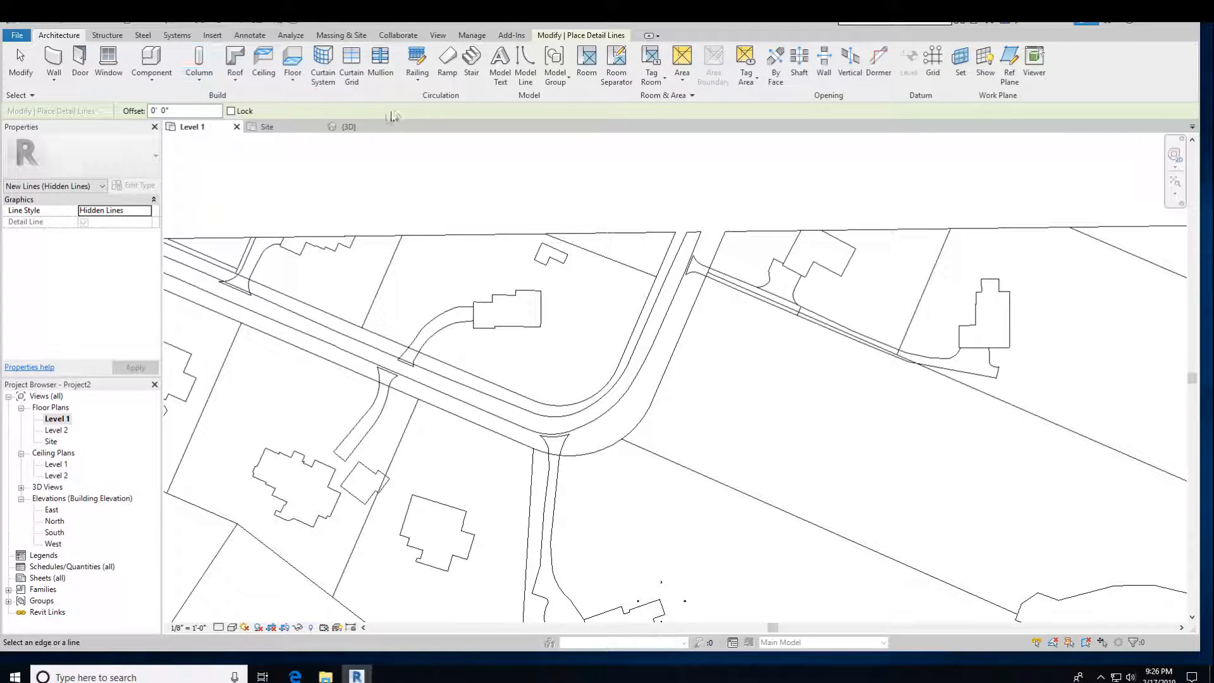
{"action": "left_click", "coordinate": [516, 76]}
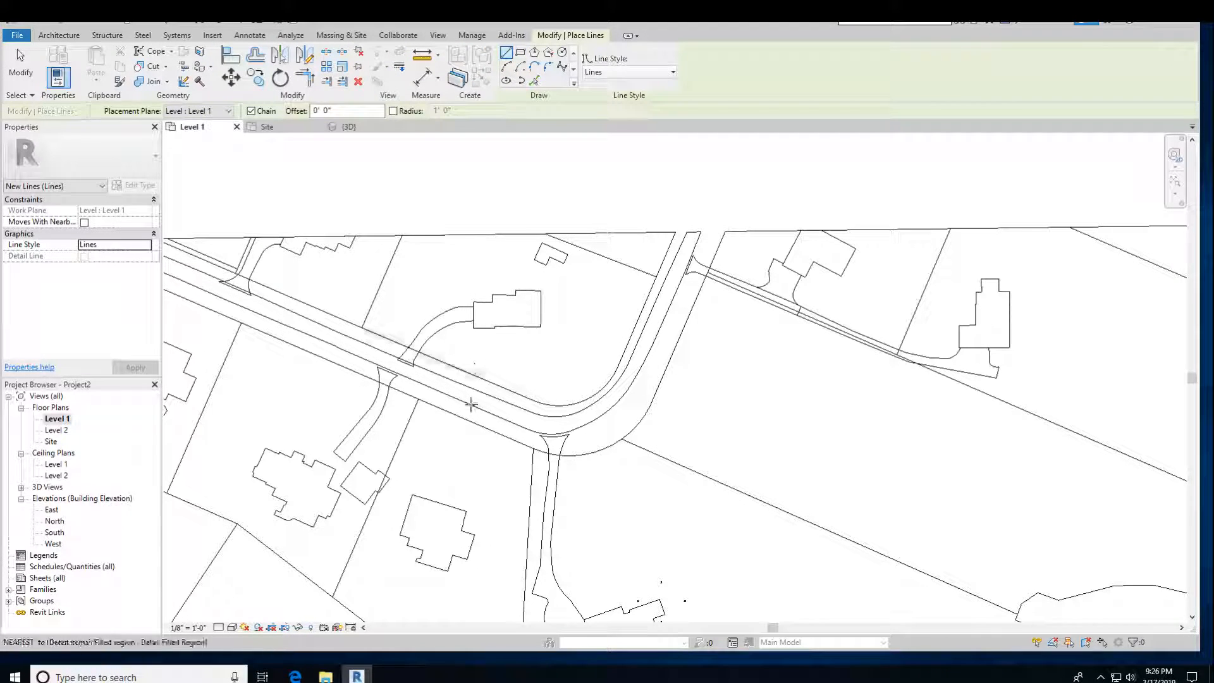
{"action": "left_click", "coordinate": [535, 81]}
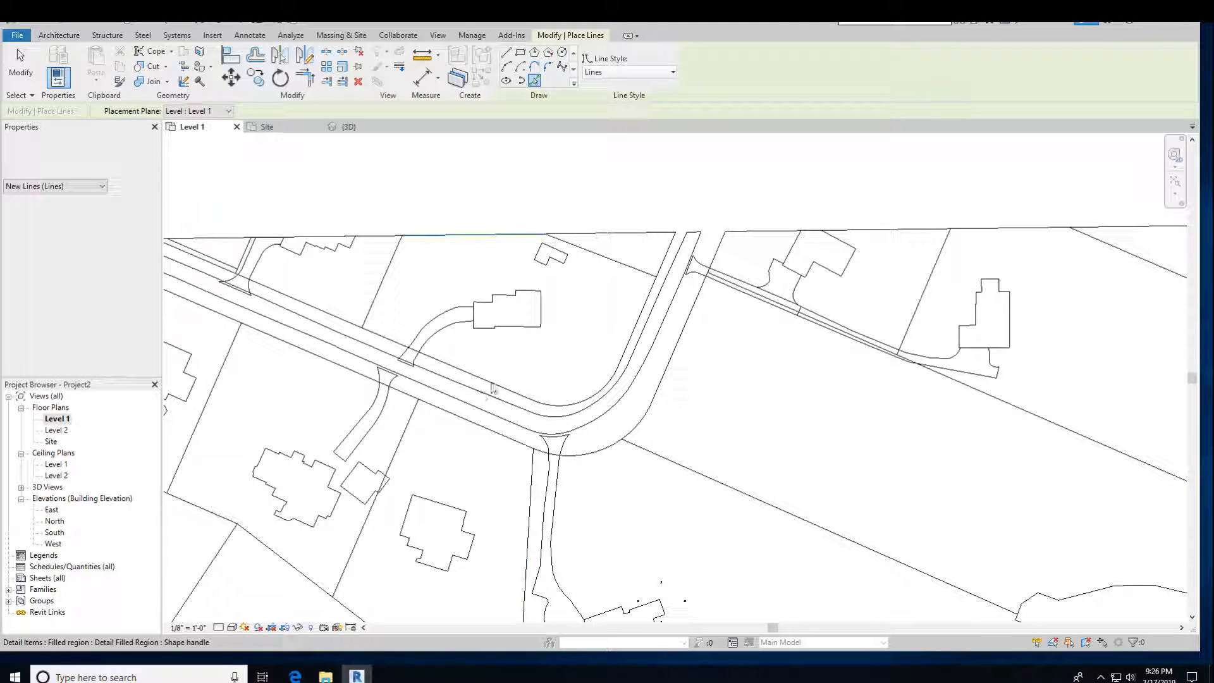
{"action": "key", "text": "Tab"}
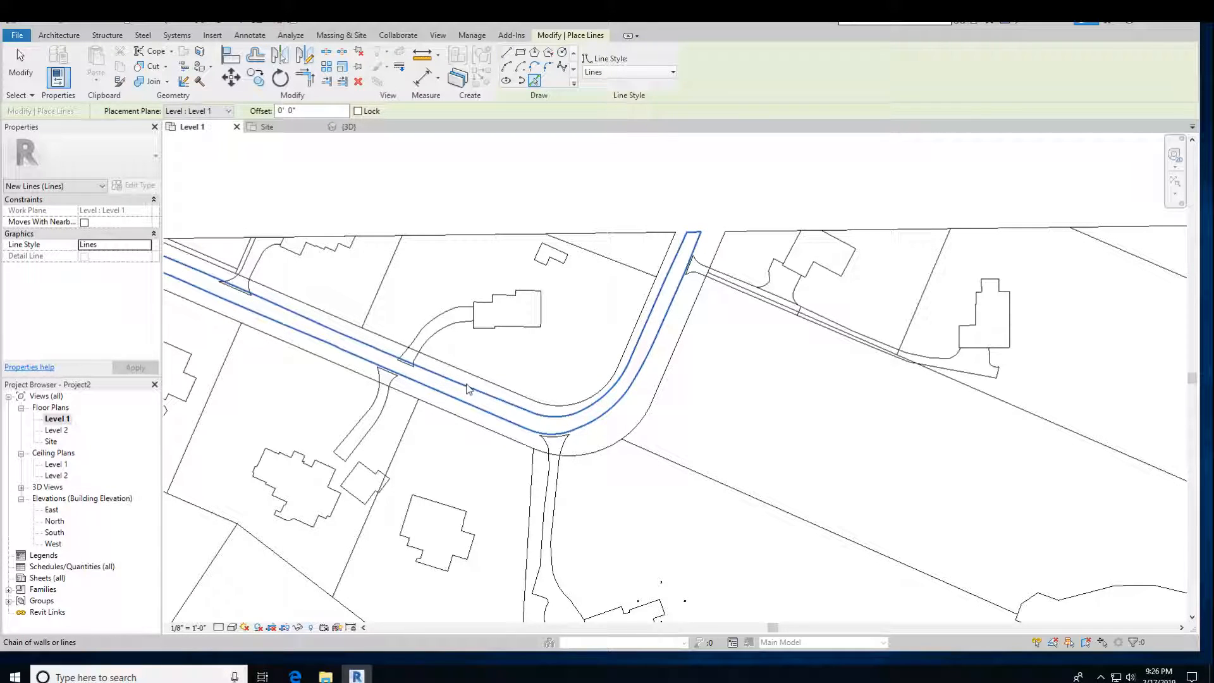
{"action": "left_click", "coordinate": [481, 388]}
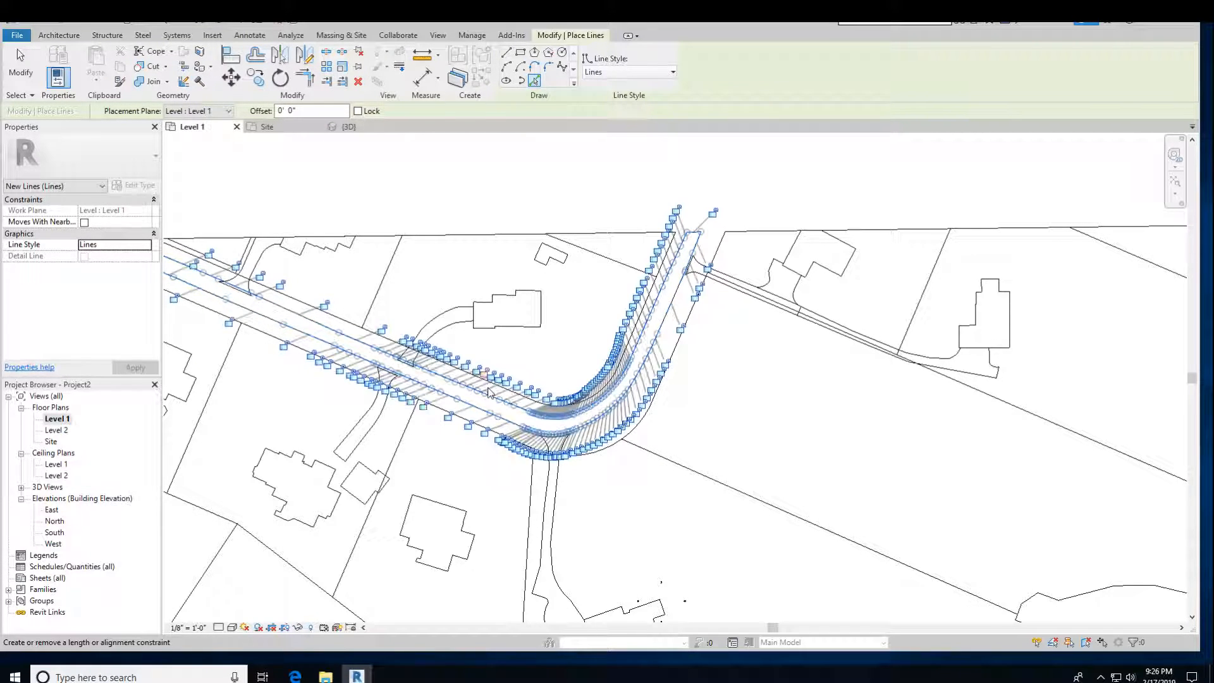
Step: Examine the traced road in the Site plan and over the terrain in the 3D view from above
{"action": "left_click", "coordinate": [268, 127]}
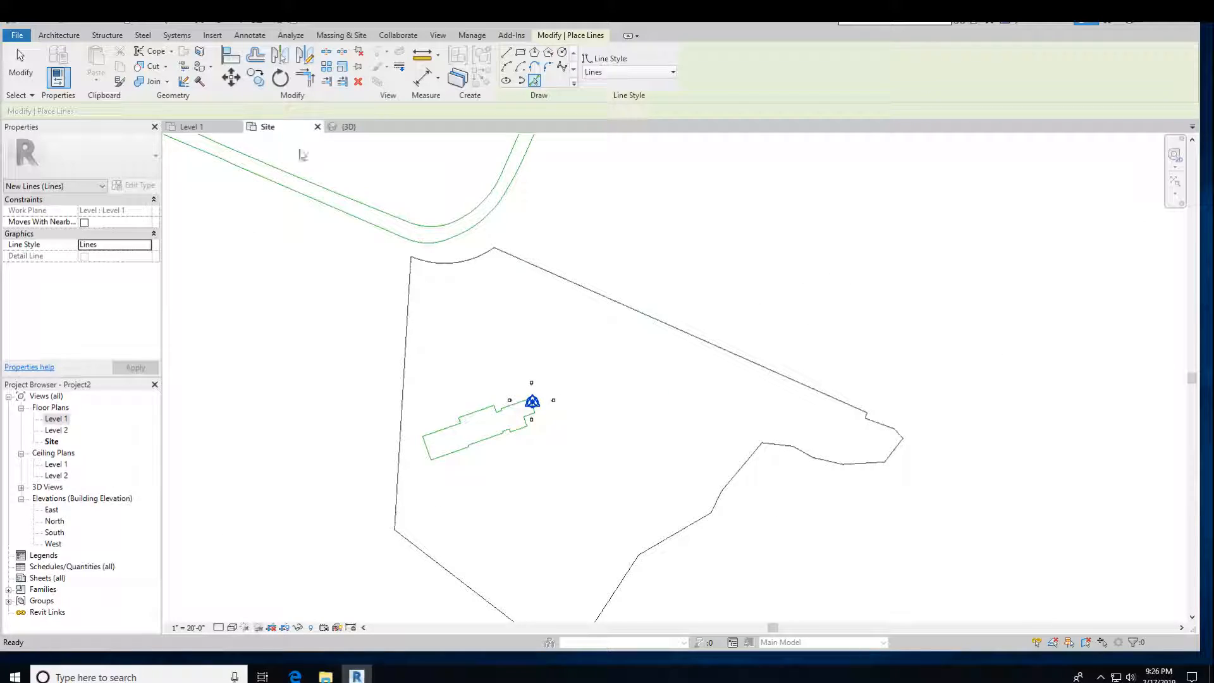
{"action": "middle_click_drag", "start_coordinate": [451, 353], "coordinate": [551, 577]}
{"action": "scroll", "coordinate": [476, 429], "scroll_direction": "down", "scroll_amount": 1}
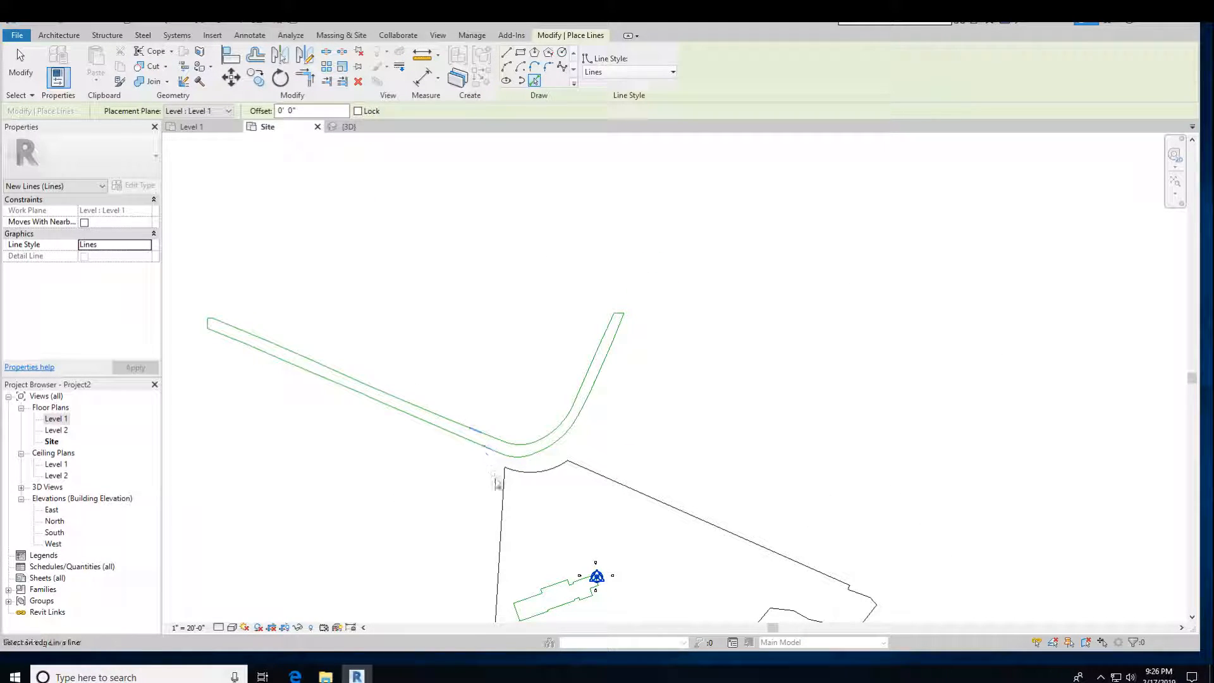
{"action": "left_click", "coordinate": [356, 130]}
{"action": "middle_click_drag", "start_coordinate": [607, 373], "coordinate": [592, 281], "text": "shift"}
{"action": "scroll", "coordinate": [580, 320], "scroll_direction": "down", "scroll_amount": 2}
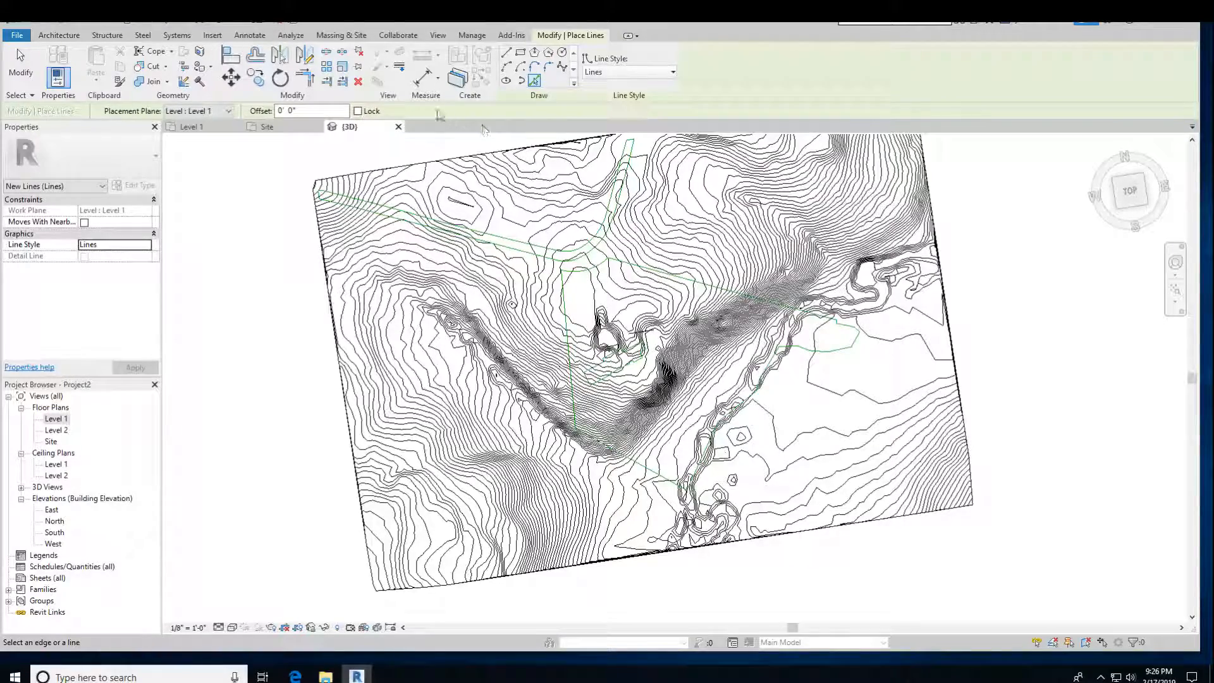
Step: Start a subregion on the terrain in the 3D view and try to pick the road's traced outline at its northern end
{"action": "left_click", "coordinate": [358, 38]}
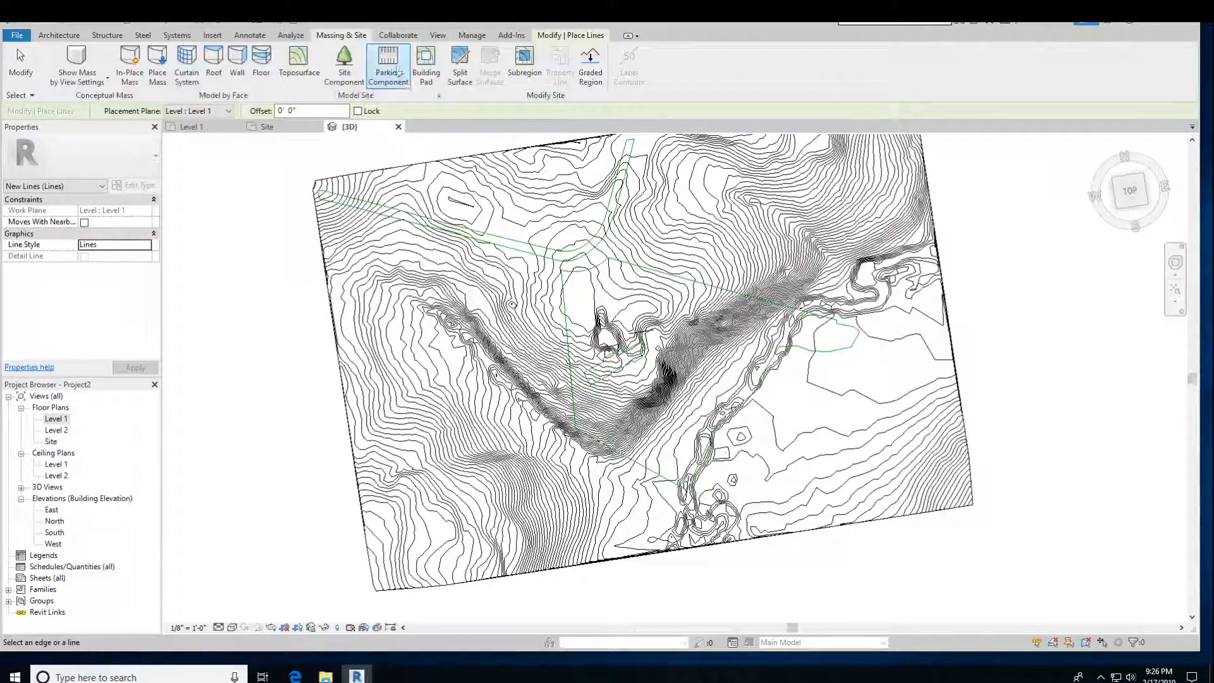
{"action": "left_click", "coordinate": [514, 79]}
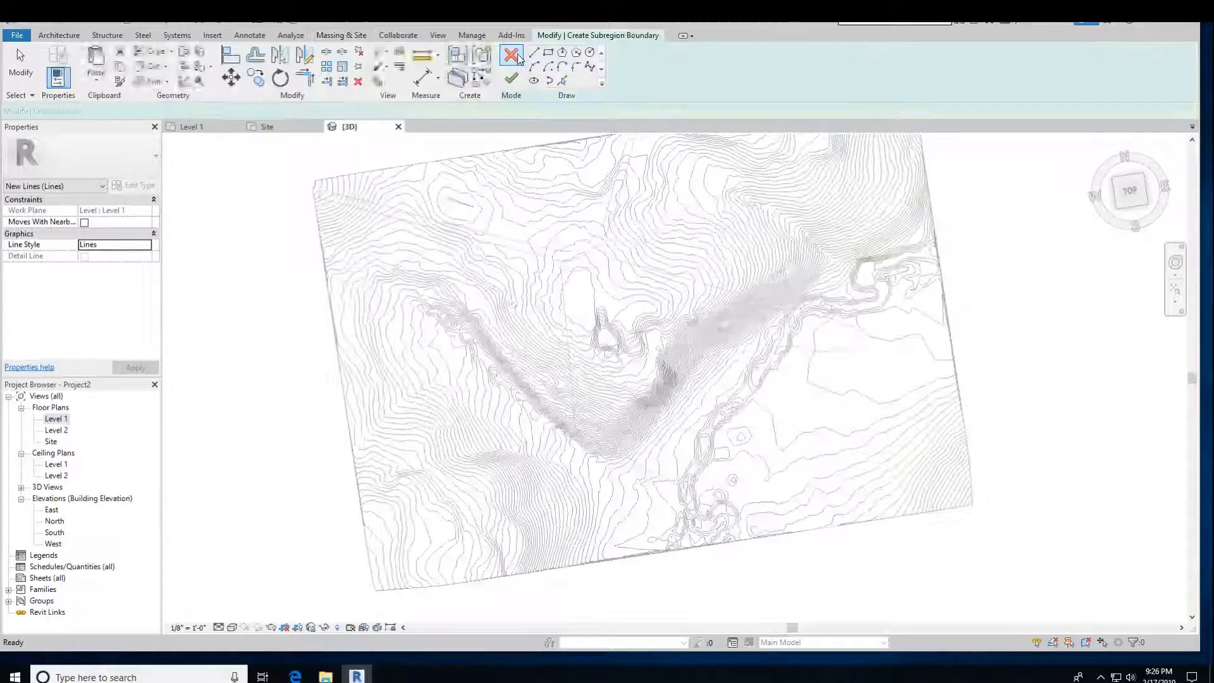
{"action": "left_click", "coordinate": [562, 81]}
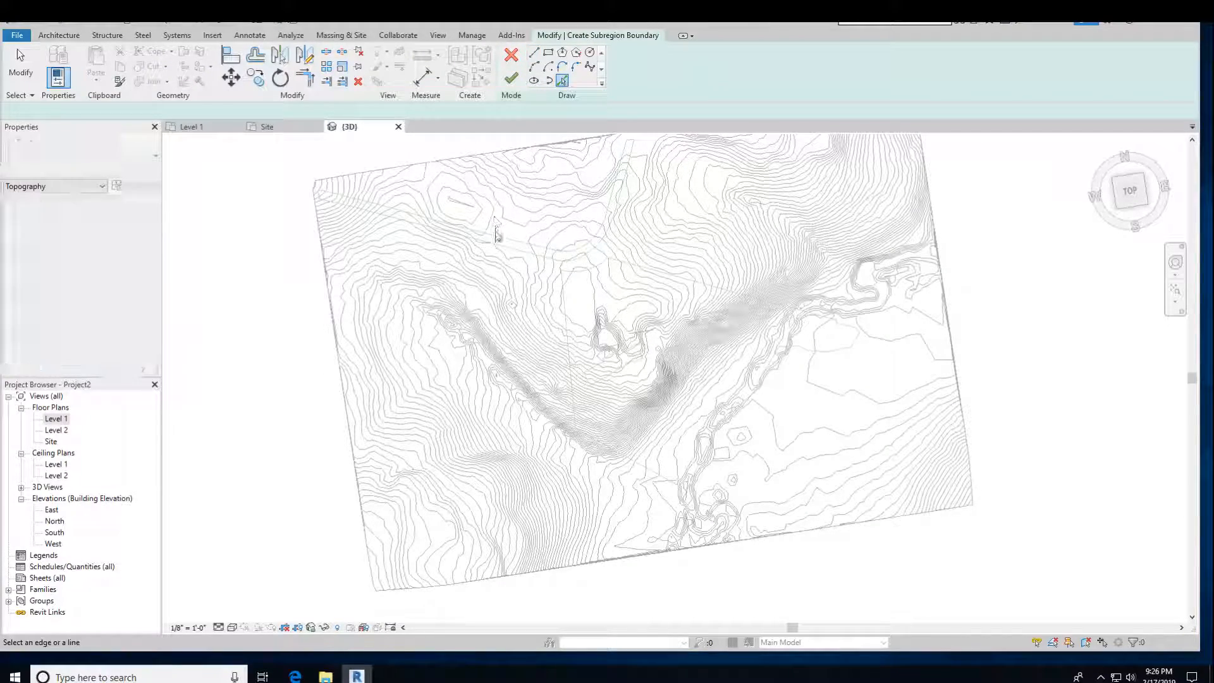
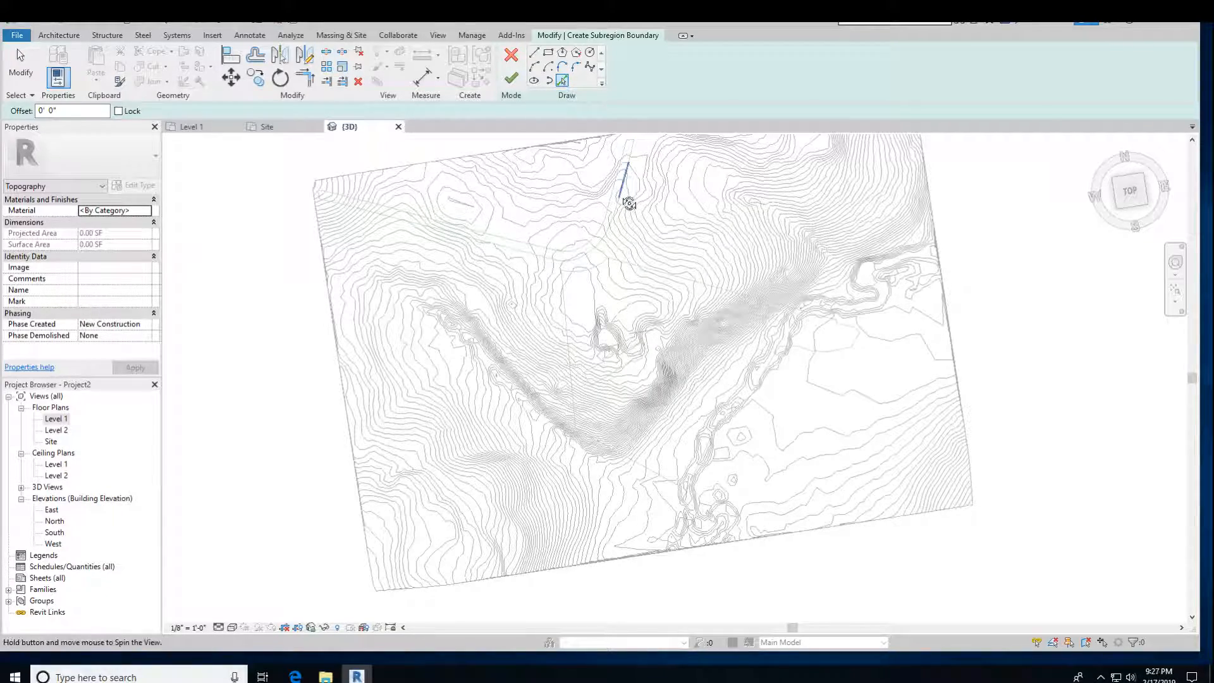
{"action": "middle_click_drag", "start_coordinate": [629, 207], "coordinate": [586, 420]}
{"action": "scroll", "coordinate": [586, 419], "scroll_direction": "up", "scroll_amount": 2}
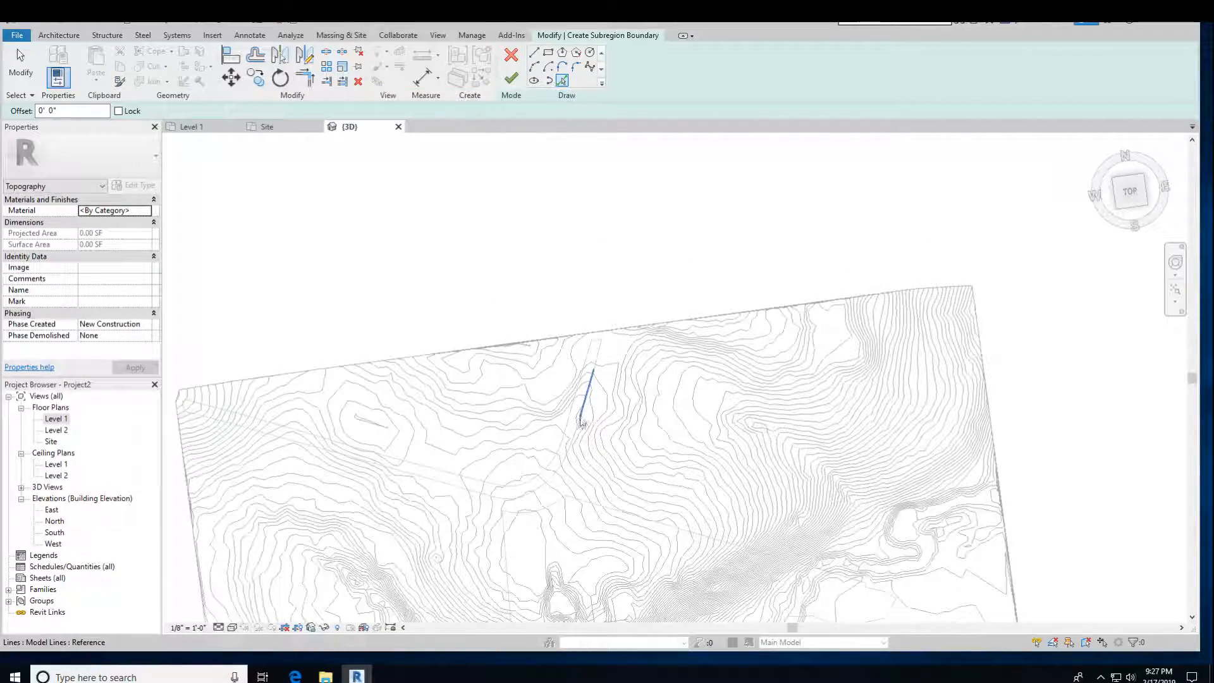
{"action": "key", "text": "Tab"}
{"action": "left_click", "coordinate": [599, 365]}
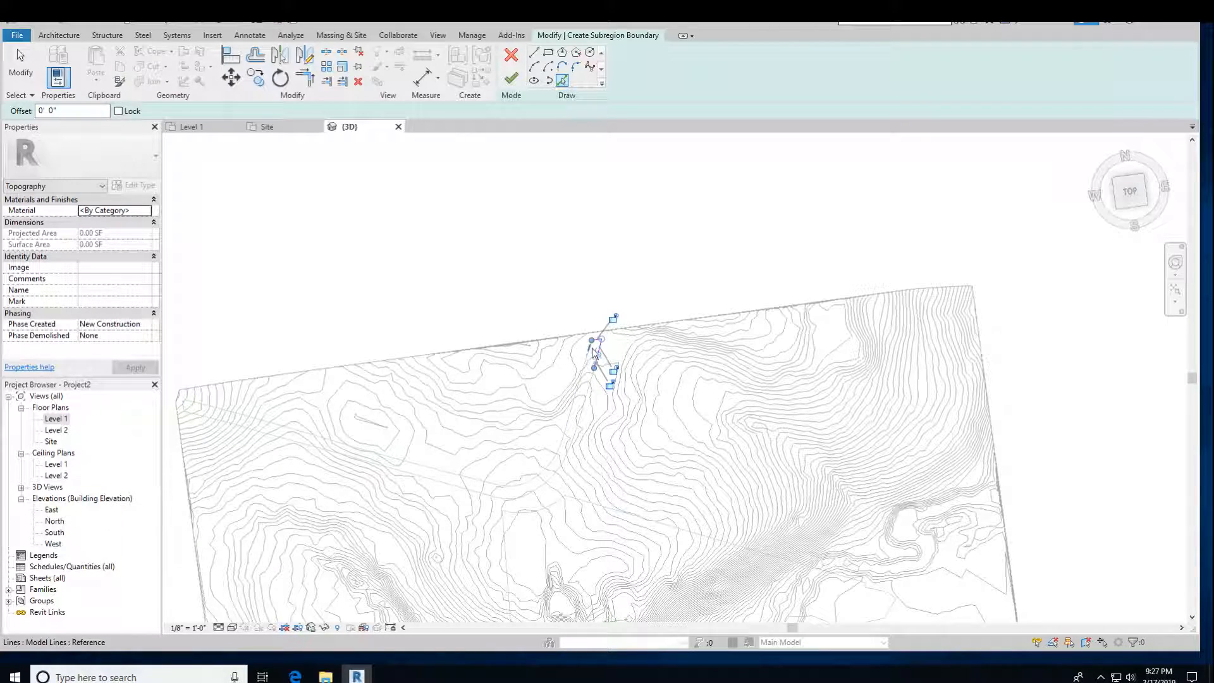
Step: Pick the road's western edge segments one by one near its northern end for the subregion boundary
{"action": "scroll", "coordinate": [592, 352], "scroll_direction": "up", "scroll_amount": 3}
{"action": "key", "text": "Tab"}
{"action": "key", "text": "Tab"}
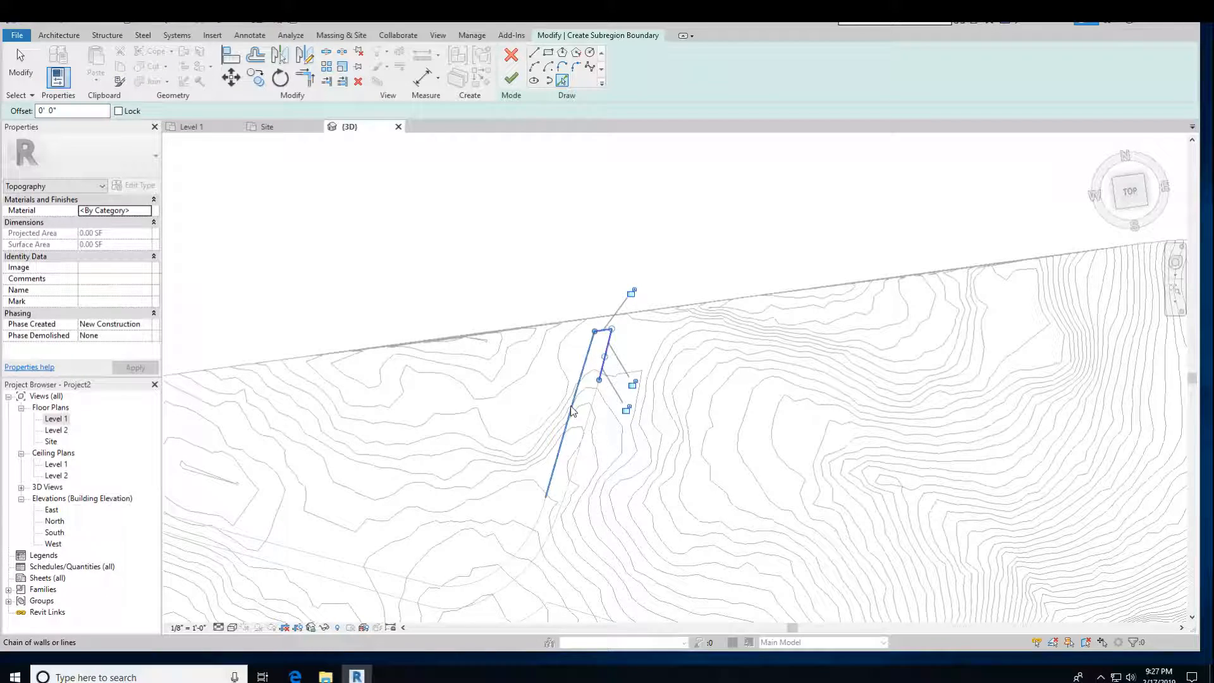
{"action": "scroll", "coordinate": [593, 344], "scroll_direction": "up", "scroll_amount": 2}
{"action": "left_click", "coordinate": [596, 327]}
{"action": "left_click", "coordinate": [589, 343]}
{"action": "left_click", "coordinate": [581, 368]}
{"action": "left_click", "coordinate": [574, 388]}
{"action": "left_click", "coordinate": [567, 411]}
{"action": "left_click", "coordinate": [561, 435]}
{"action": "left_click", "coordinate": [556, 451]}
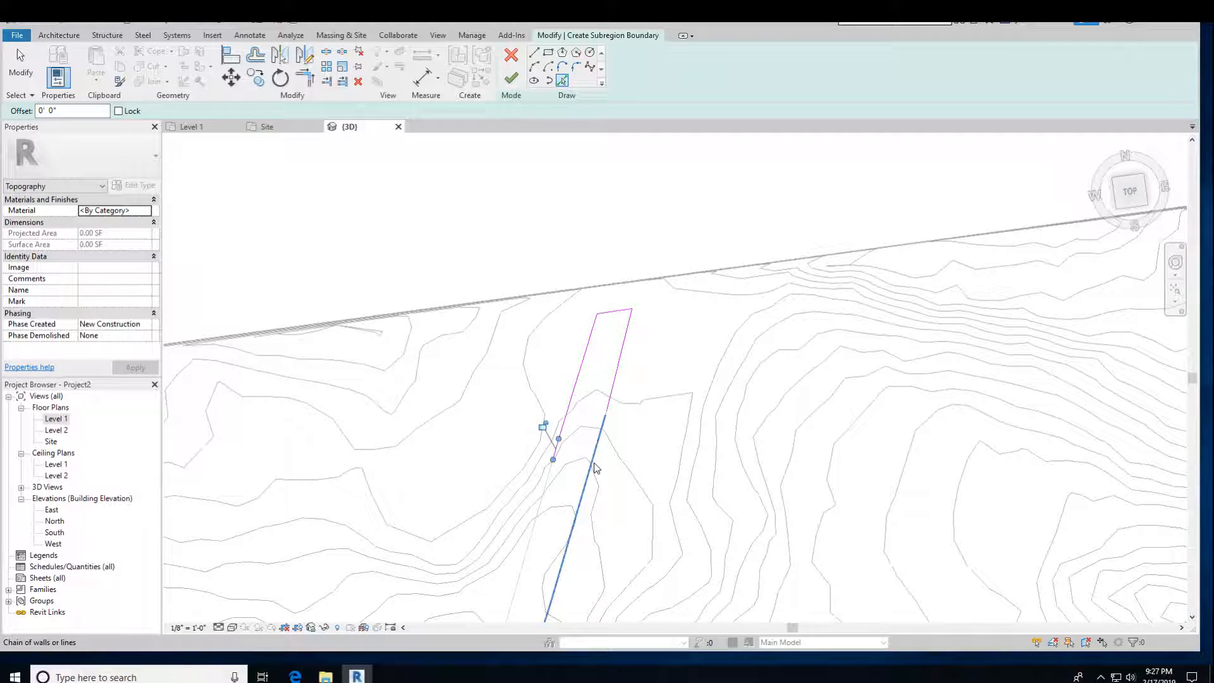
Step: Try to add the road edges around the bend to the subregion boundary as connected chains, and discard the sketch
{"action": "mouse_move", "coordinate": [626, 535]}
{"action": "middle_mouse_down", "text": "shift"}
{"action": "mouse_move", "coordinate": [596, 537]}
{"action": "mouse_move", "coordinate": [608, 472]}
{"action": "mouse_move", "coordinate": [595, 570]}
{"action": "mouse_move", "coordinate": [637, 209]}
{"action": "mouse_move", "coordinate": [608, 266]}
{"action": "mouse_move", "coordinate": [675, 273]}
{"action": "mouse_move", "coordinate": [601, 222]}
{"action": "middle_mouse_up", "text": "shift"}
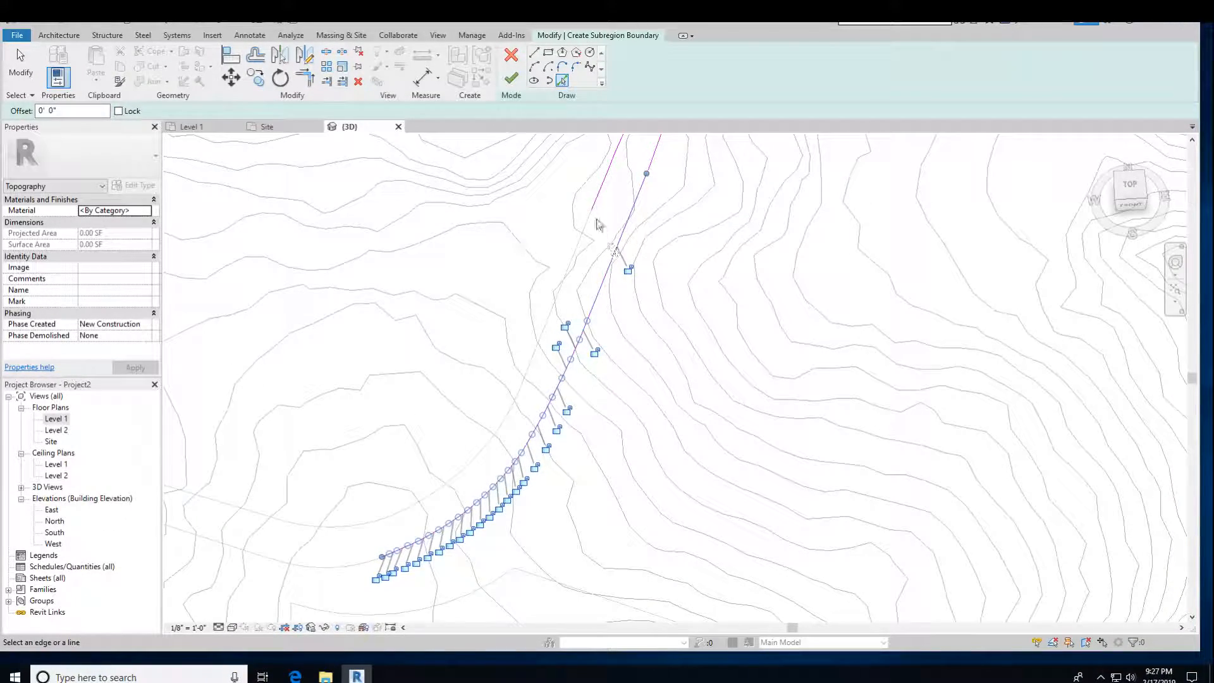
{"action": "key", "text": "Tab"}
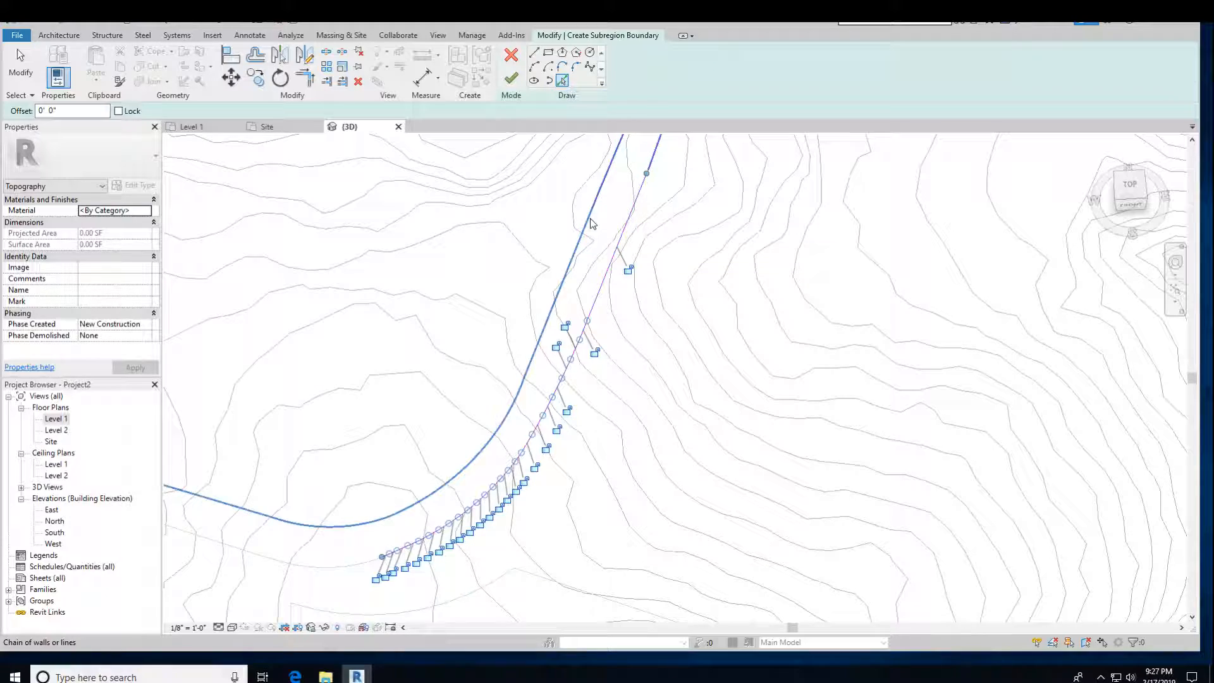
{"action": "left_click", "coordinate": [589, 218]}
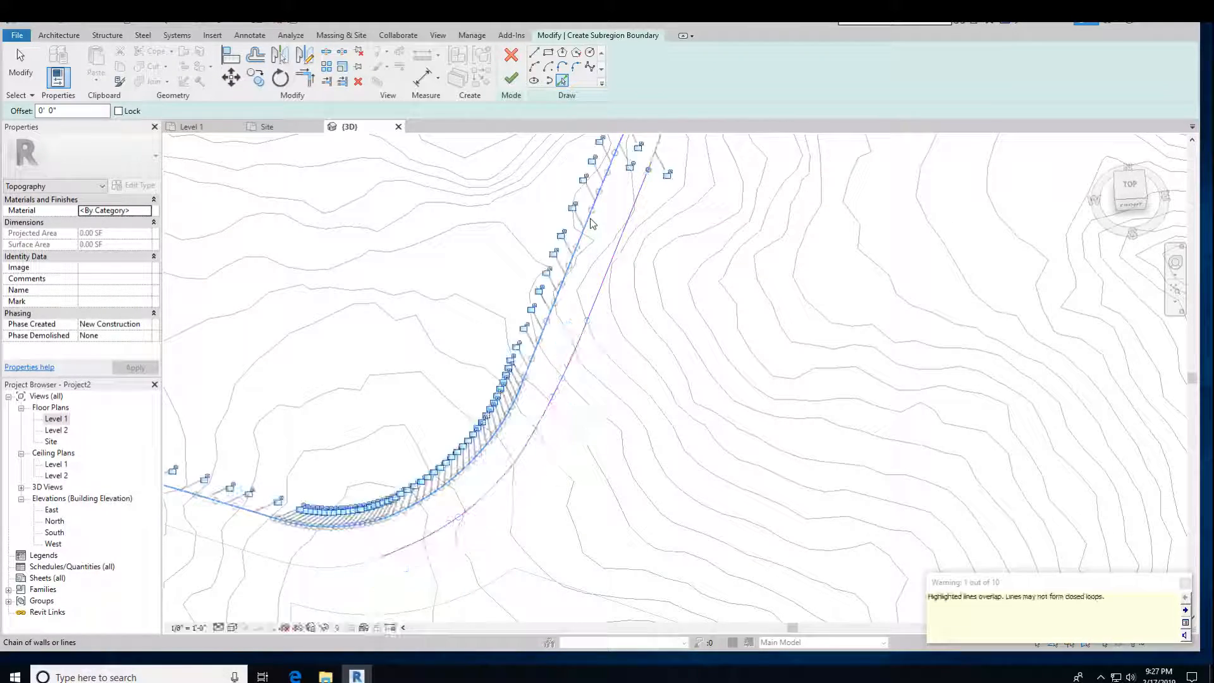
{"action": "middle_click_drag", "start_coordinate": [645, 363], "coordinate": [638, 387], "text": "shift"}
{"action": "scroll", "coordinate": [637, 387], "scroll_direction": "down", "scroll_amount": 6}
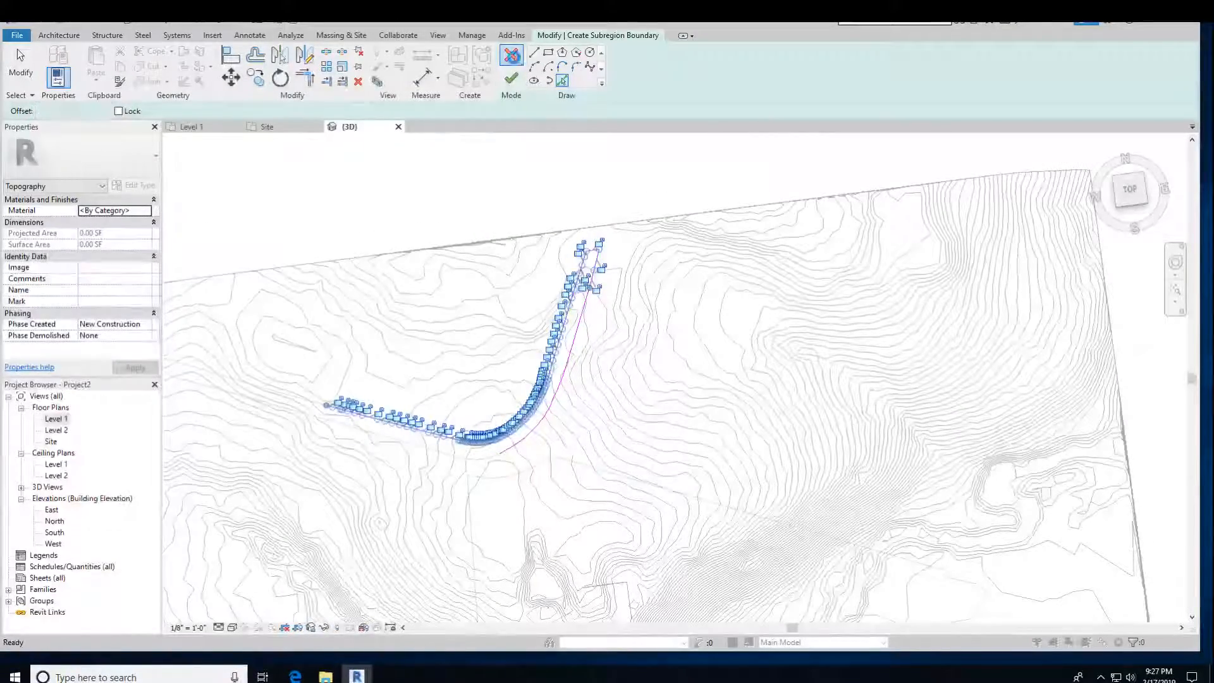
{"action": "left_click", "coordinate": [511, 55]}
{"action": "left_click", "coordinate": [632, 350]}
Step: Start a new subregion sketch on the terrain, using Pick Lines for its boundary
{"action": "mouse_move", "coordinate": [545, 213]}
{"action": "middle_mouse_down", "text": "shift"}
{"action": "mouse_move", "coordinate": [542, 298]}
{"action": "mouse_move", "coordinate": [547, 227]}
{"action": "middle_mouse_up", "text": "shift"}
{"action": "scroll", "coordinate": [545, 253], "scroll_direction": "up", "scroll_amount": 5}
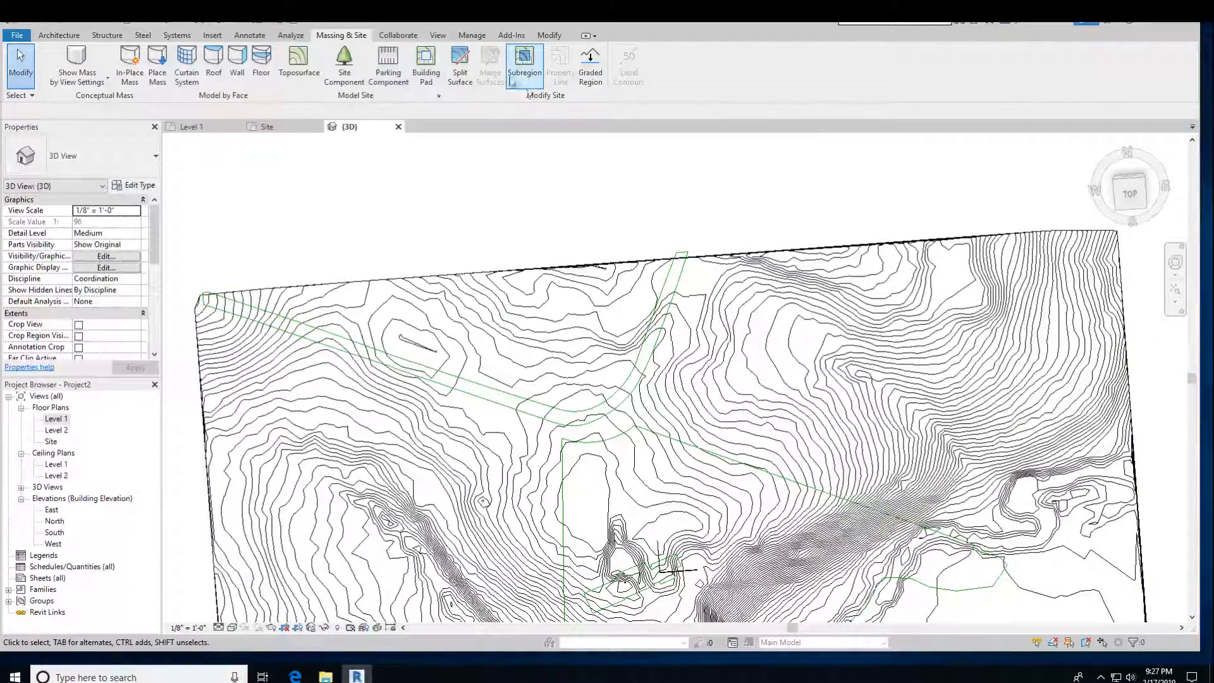
{"action": "left_click", "coordinate": [524, 60]}
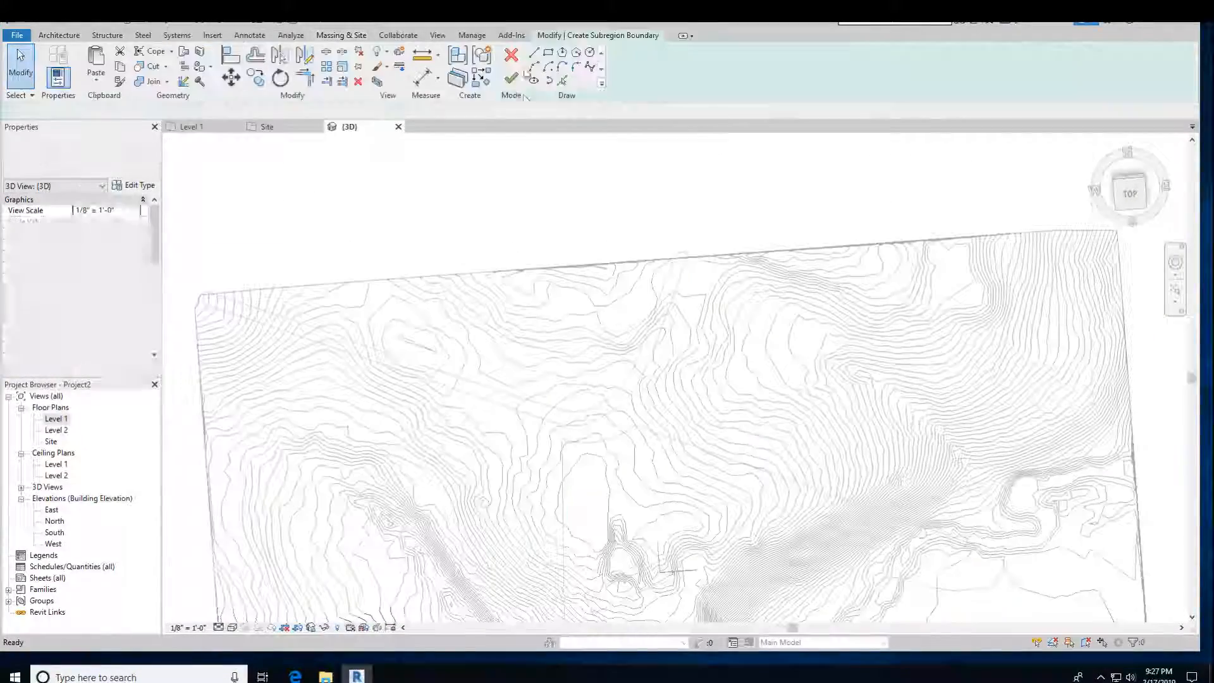
{"action": "left_click", "coordinate": [562, 80]}
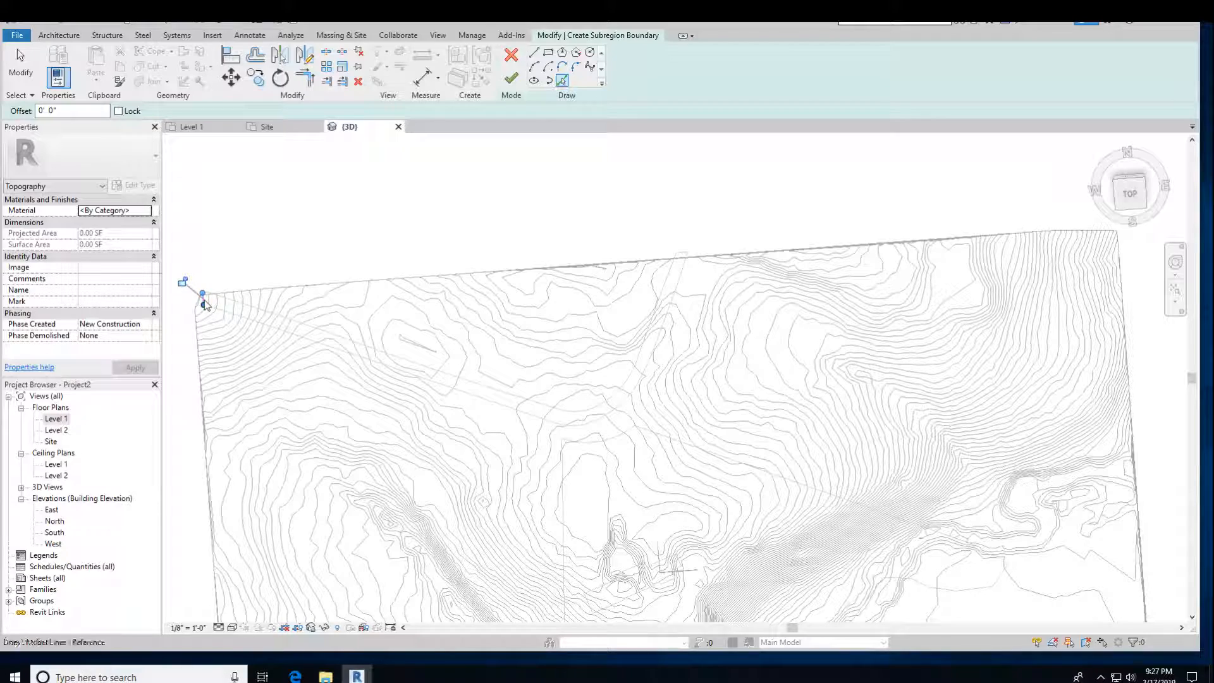
Step: Try to pick the road outline as a connected chain from its short end at the terrain's north-west corner
{"action": "left_click", "coordinate": [203, 299]}
{"action": "key", "text": "Tab"}
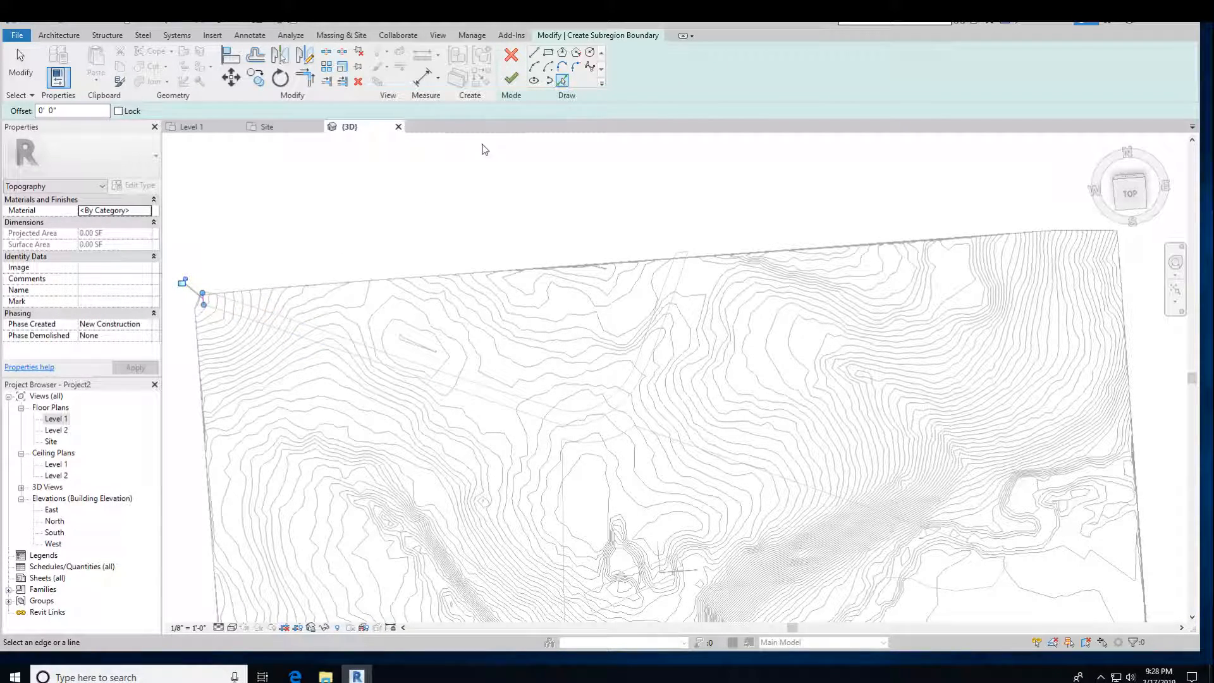
{"action": "key", "text": "Escape"}
{"action": "left_click", "coordinate": [562, 80]}
{"action": "key", "text": "Tab"}
{"action": "left_click", "coordinate": [215, 312]}
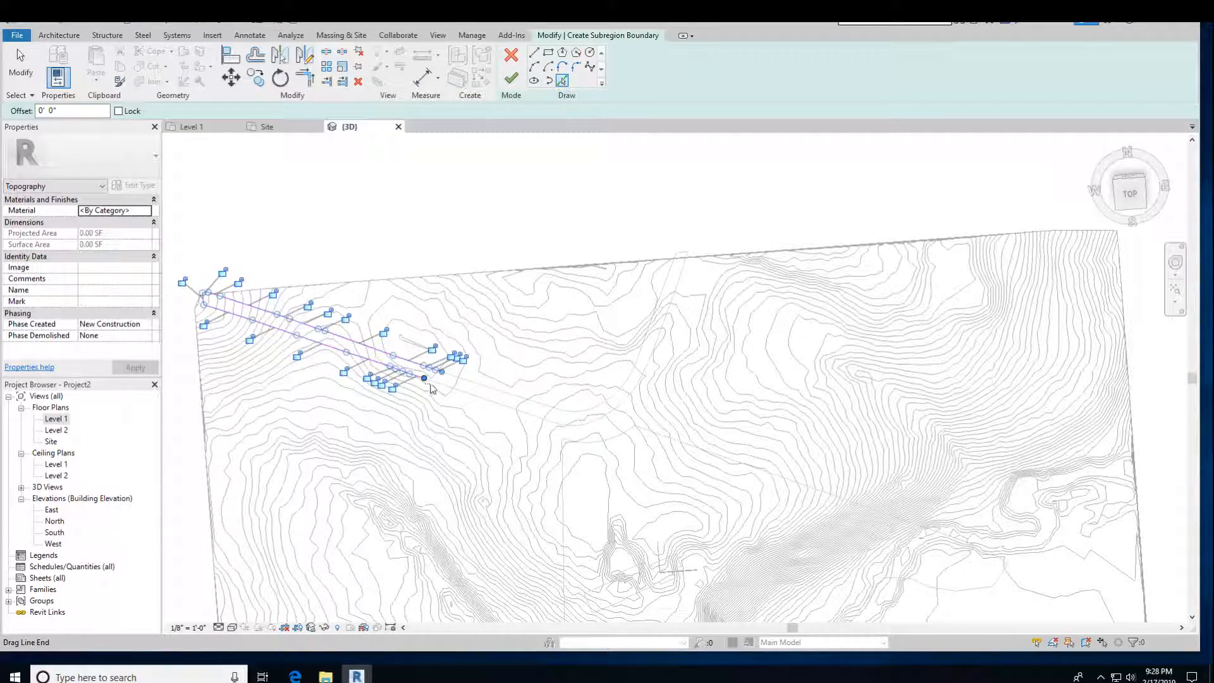
Step: Try to continue the subregion boundary along both road edges with another connected chain, and discard the picked lines
{"action": "scroll", "coordinate": [430, 388], "scroll_direction": "up", "scroll_amount": 2}
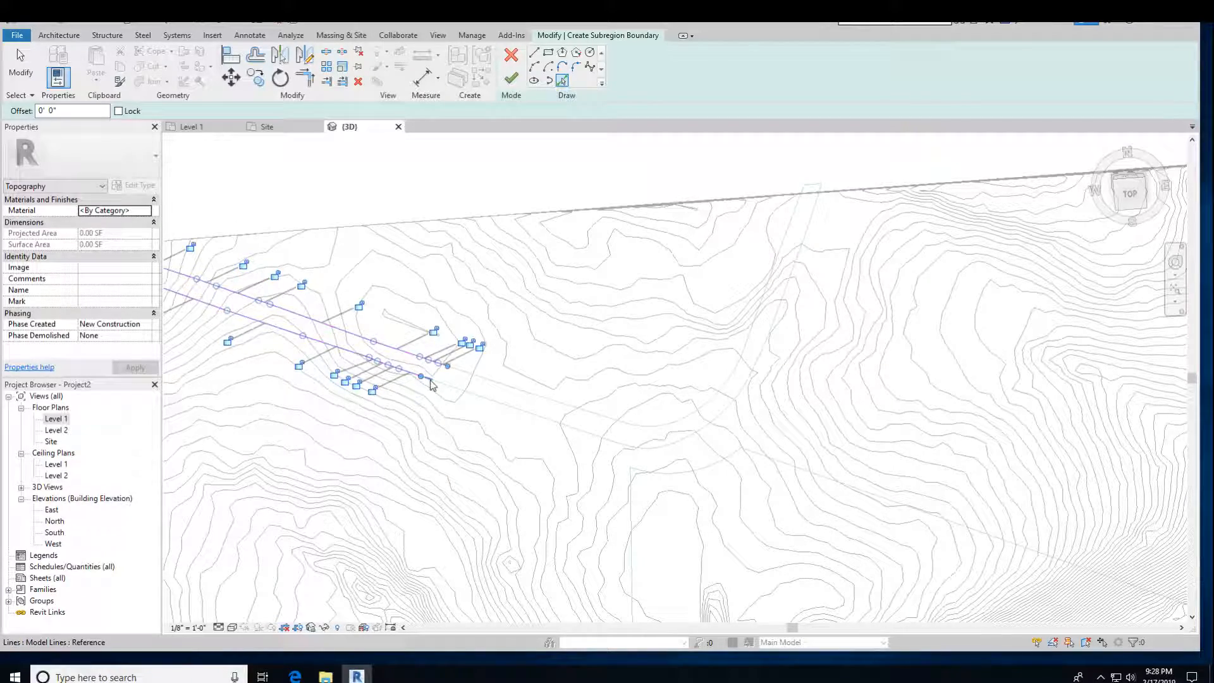
{"action": "scroll", "coordinate": [430, 386], "scroll_direction": "up", "scroll_amount": 1}
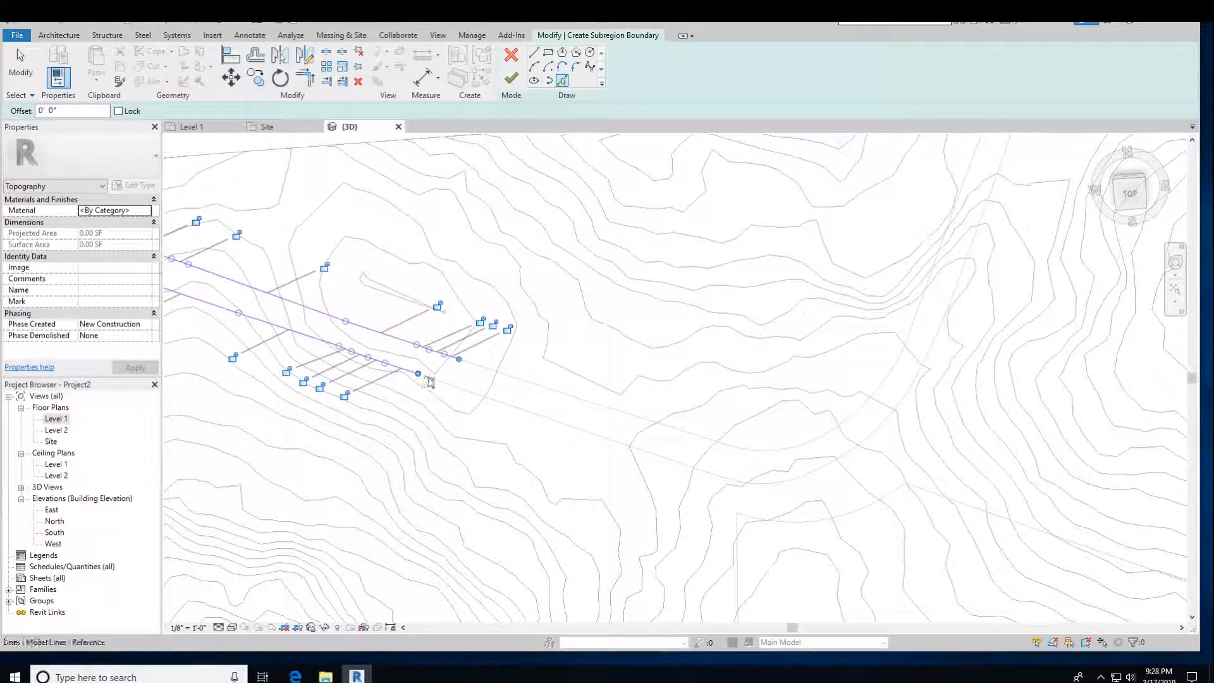
{"action": "scroll", "coordinate": [429, 382], "scroll_direction": "up", "scroll_amount": 1}
{"action": "scroll", "coordinate": [421, 380], "scroll_direction": "up", "scroll_amount": 2}
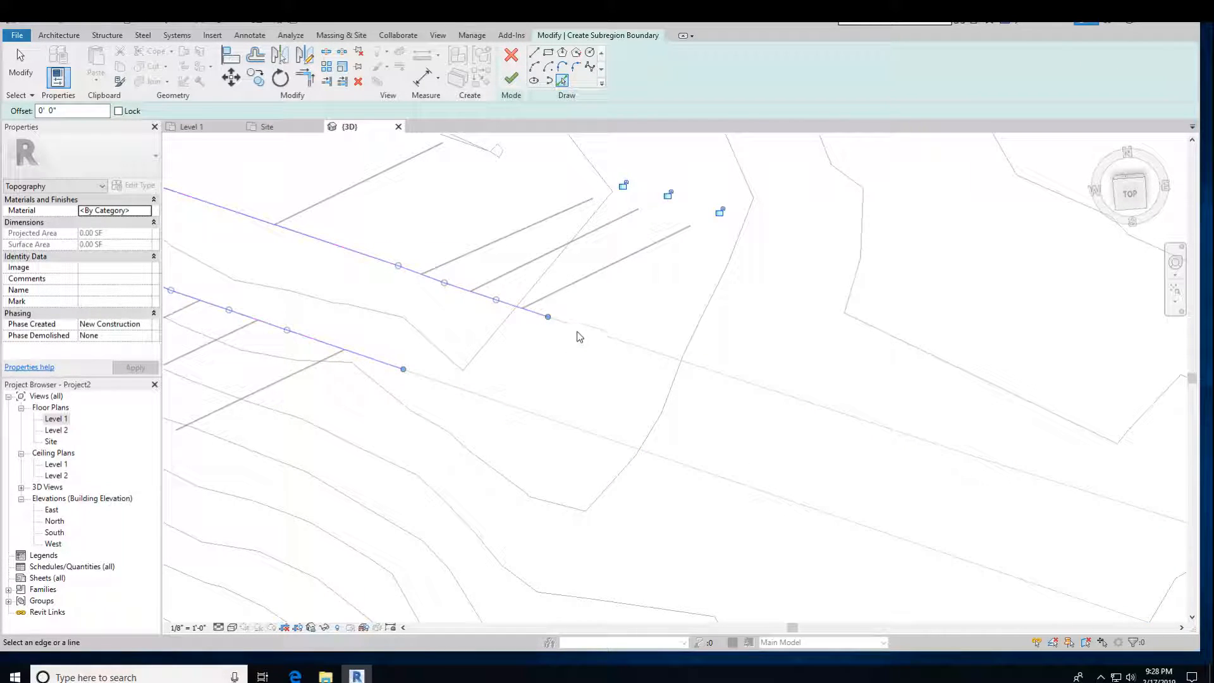
{"action": "key", "text": "Tab"}
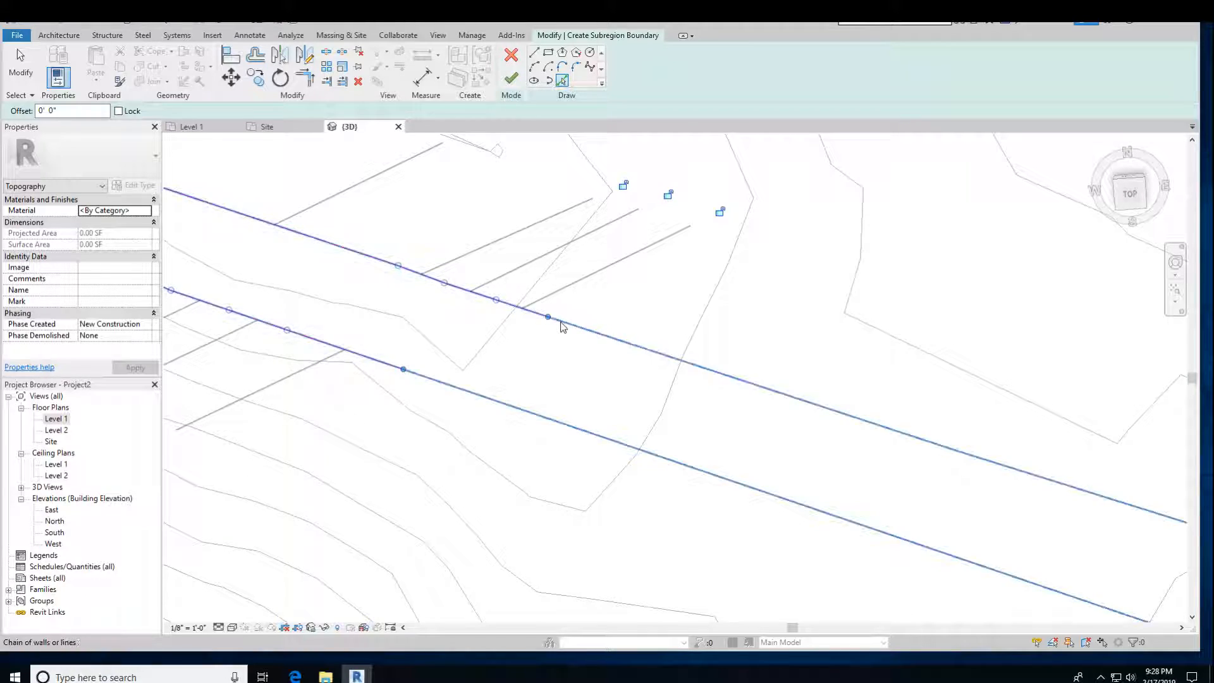
{"action": "key", "text": "Escape"}
{"action": "scroll", "coordinate": [544, 342], "scroll_direction": "down", "scroll_amount": 9}
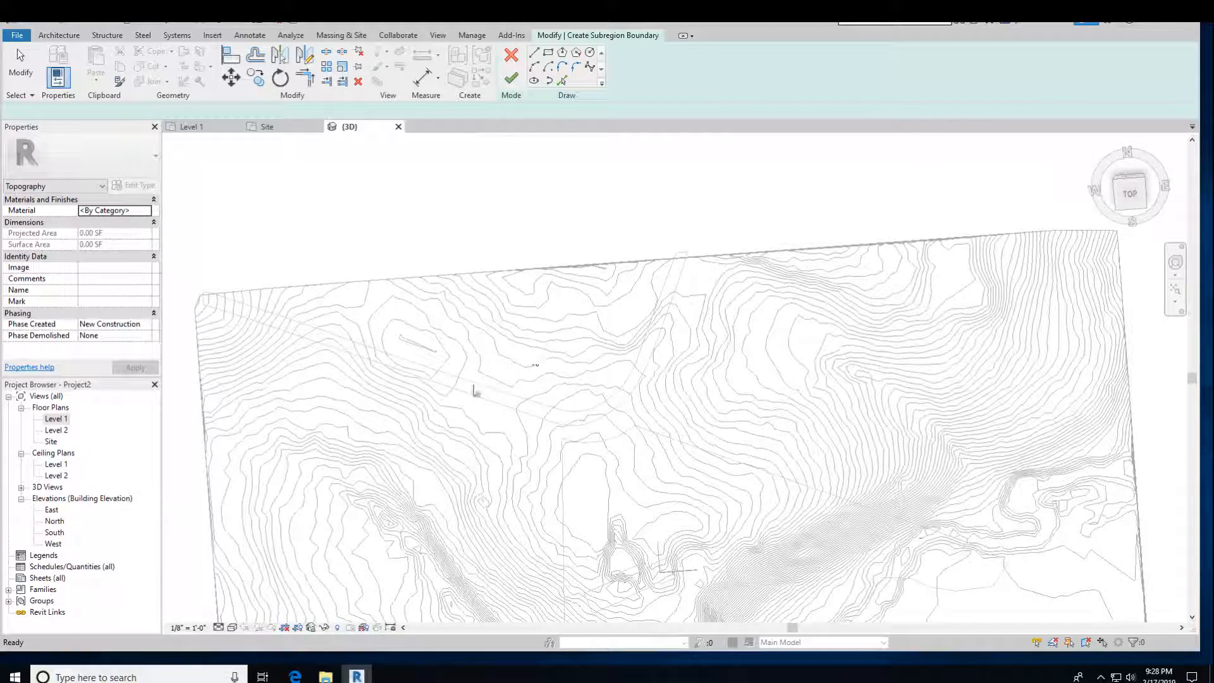
Step: Pick the two straight road edges running from the terrain's north-west corner as one connected chain for the subregion boundary
{"action": "scroll", "coordinate": [385, 371], "scroll_direction": "up", "scroll_amount": 4}
{"action": "scroll", "coordinate": [380, 365], "scroll_direction": "up", "scroll_amount": 2}
{"action": "key", "text": "p"}
{"action": "key", "text": "l"}
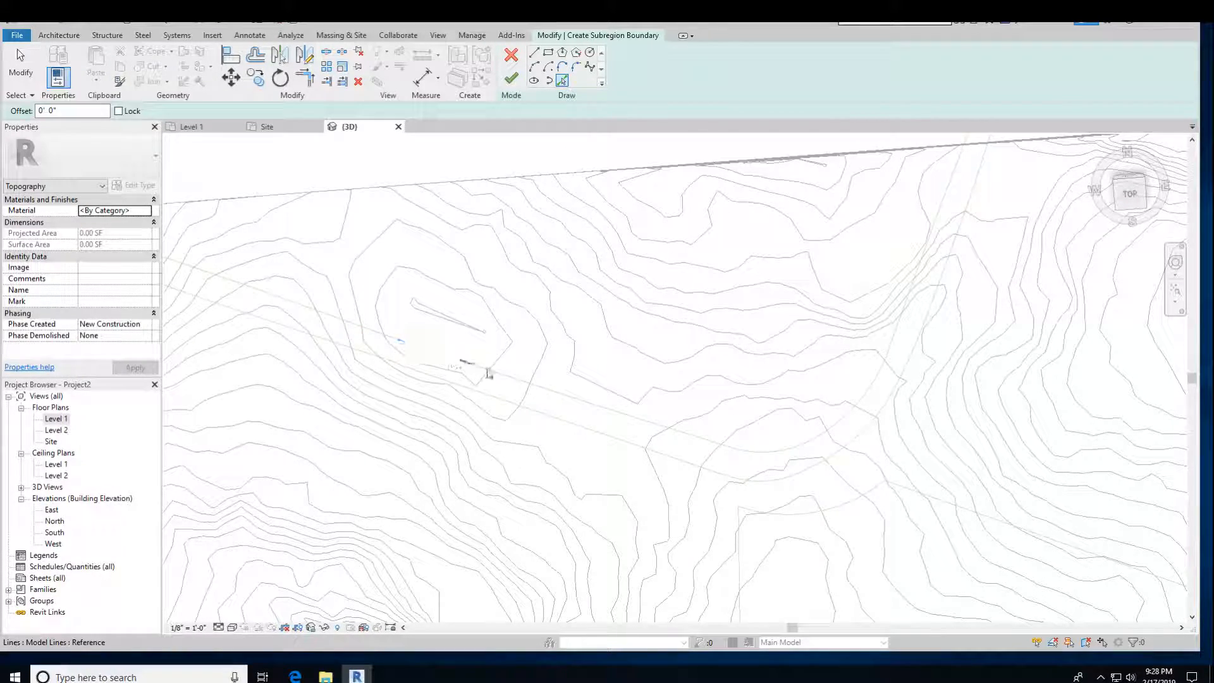
{"action": "key", "text": "Tab"}
{"action": "key", "text": "Tab"}
{"action": "key", "text": "Tab"}
{"action": "key", "text": "Tab"}
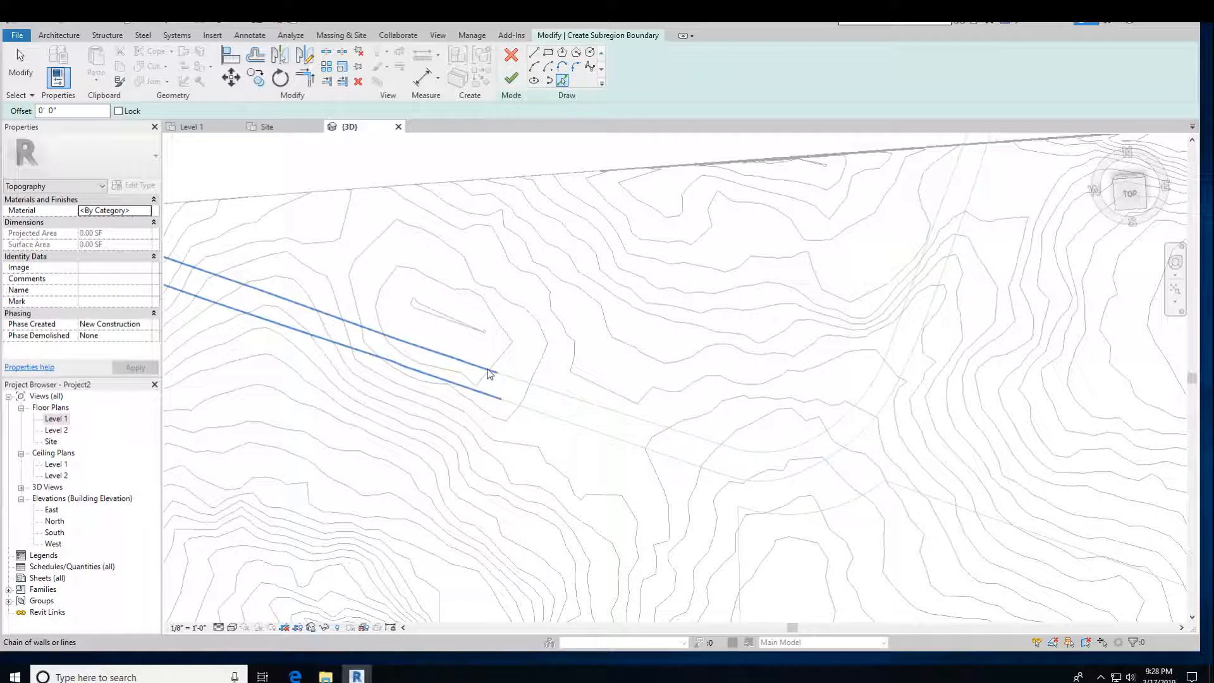
{"action": "left_click", "coordinate": [489, 373]}
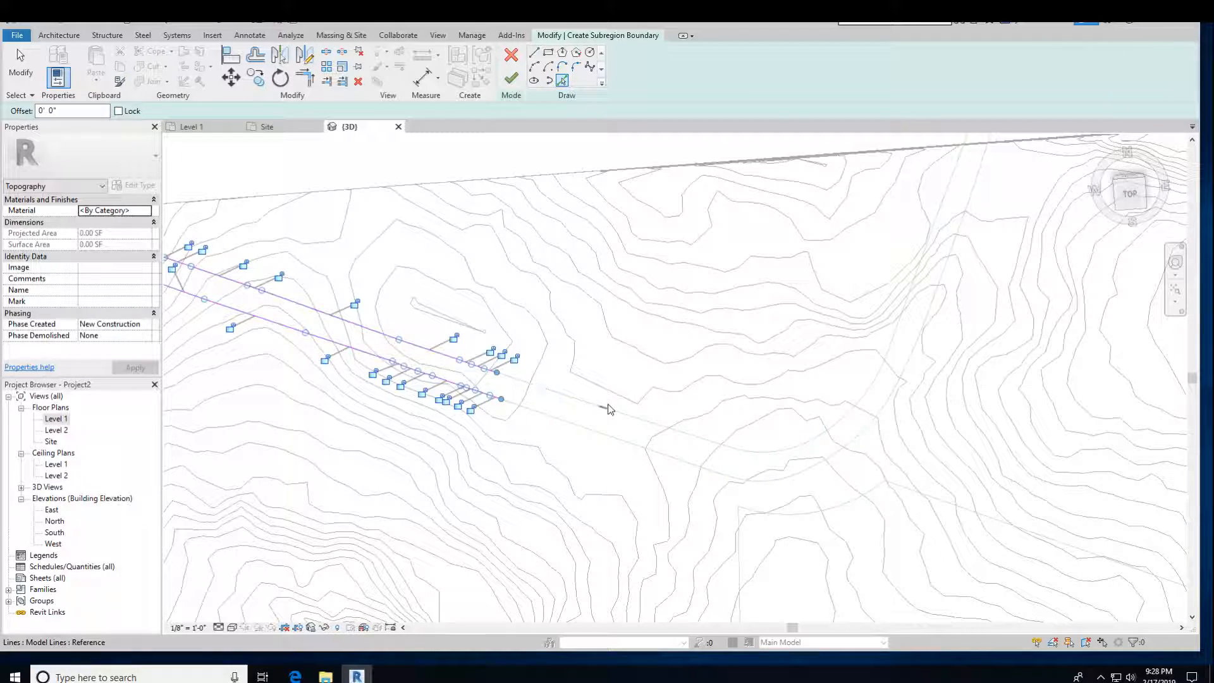
Step: Close the subregion boundary with a line between the open ends of the straight road edges and finish the sketch
{"action": "scroll", "coordinate": [513, 378], "scroll_direction": "up", "scroll_amount": 3}
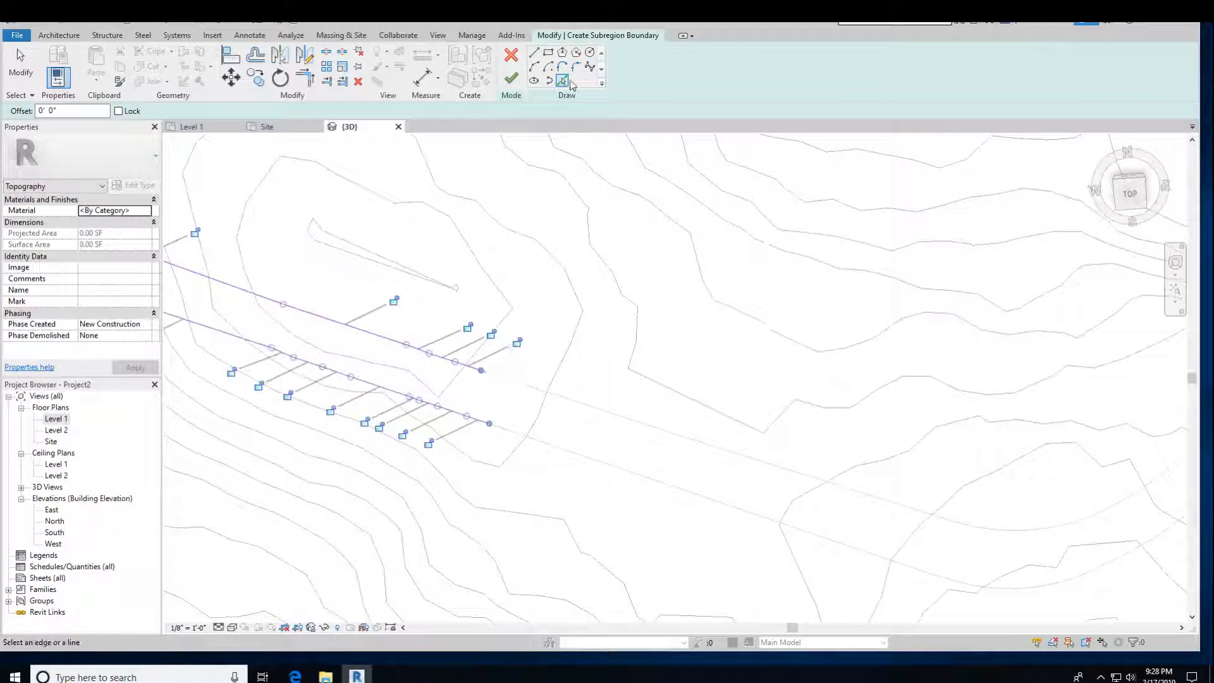
{"action": "left_click", "coordinate": [538, 55]}
{"action": "left_click", "coordinate": [481, 370]}
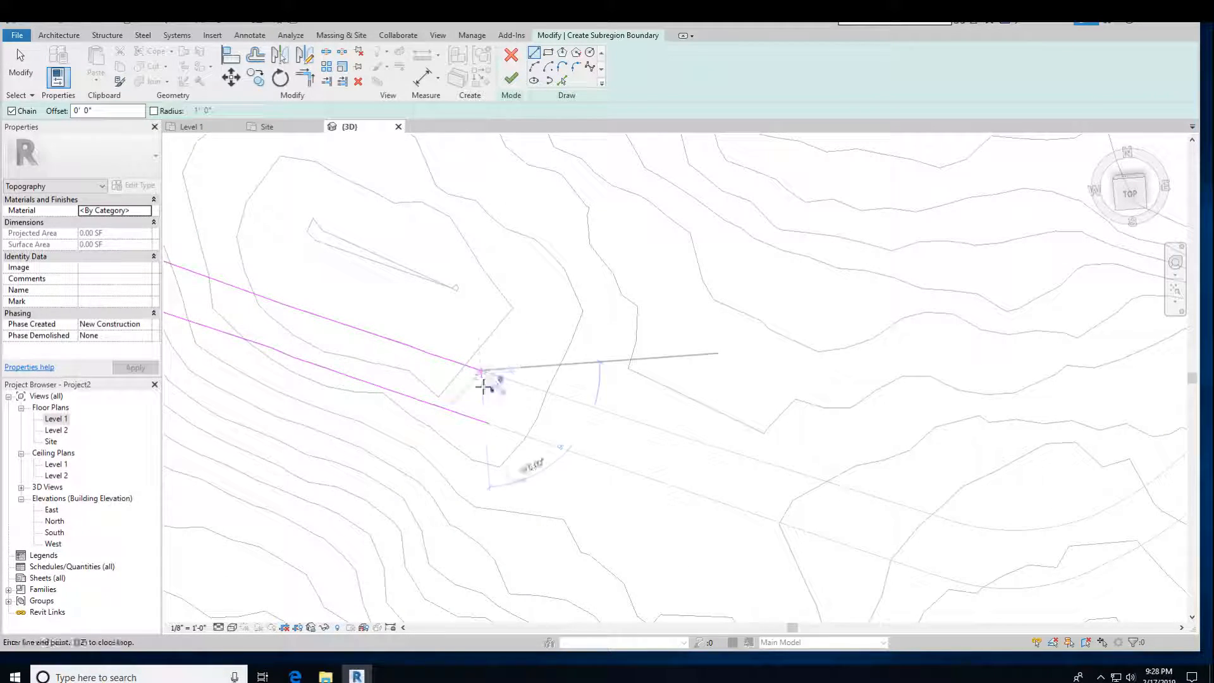
{"action": "left_click", "coordinate": [485, 422]}
{"action": "scroll", "coordinate": [556, 414], "scroll_direction": "down", "scroll_amount": 2}
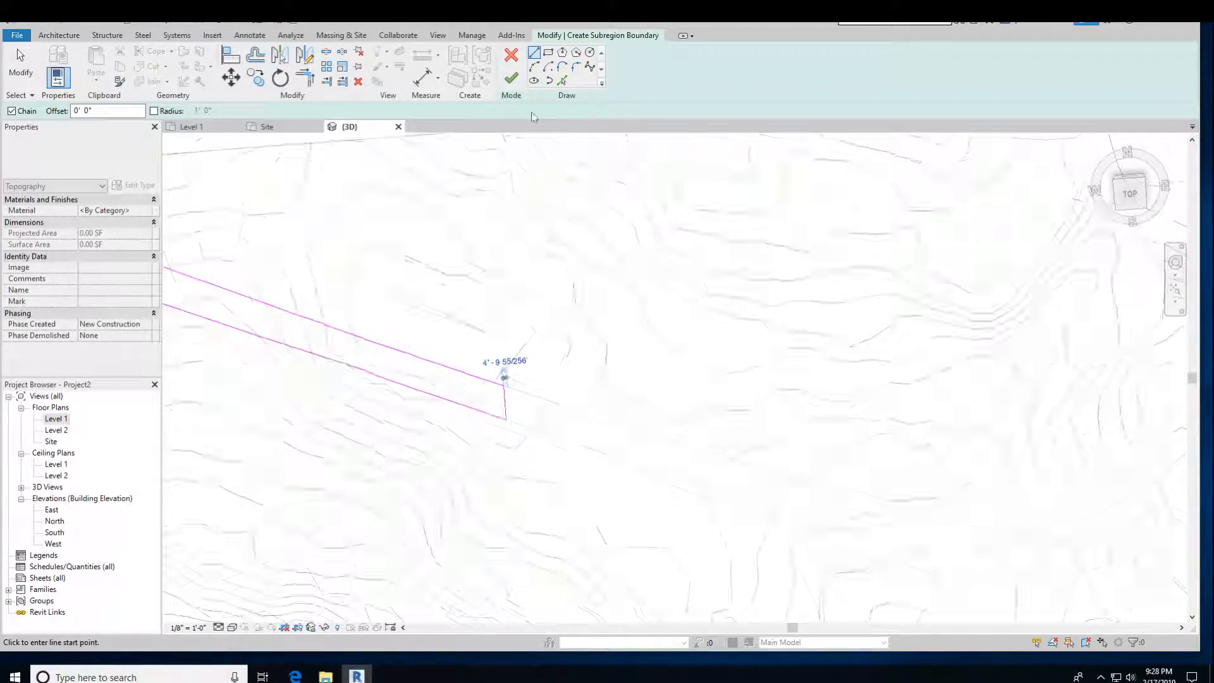
{"action": "left_click", "coordinate": [511, 77]}
{"action": "scroll", "coordinate": [450, 316], "scroll_direction": "down", "scroll_amount": 4}
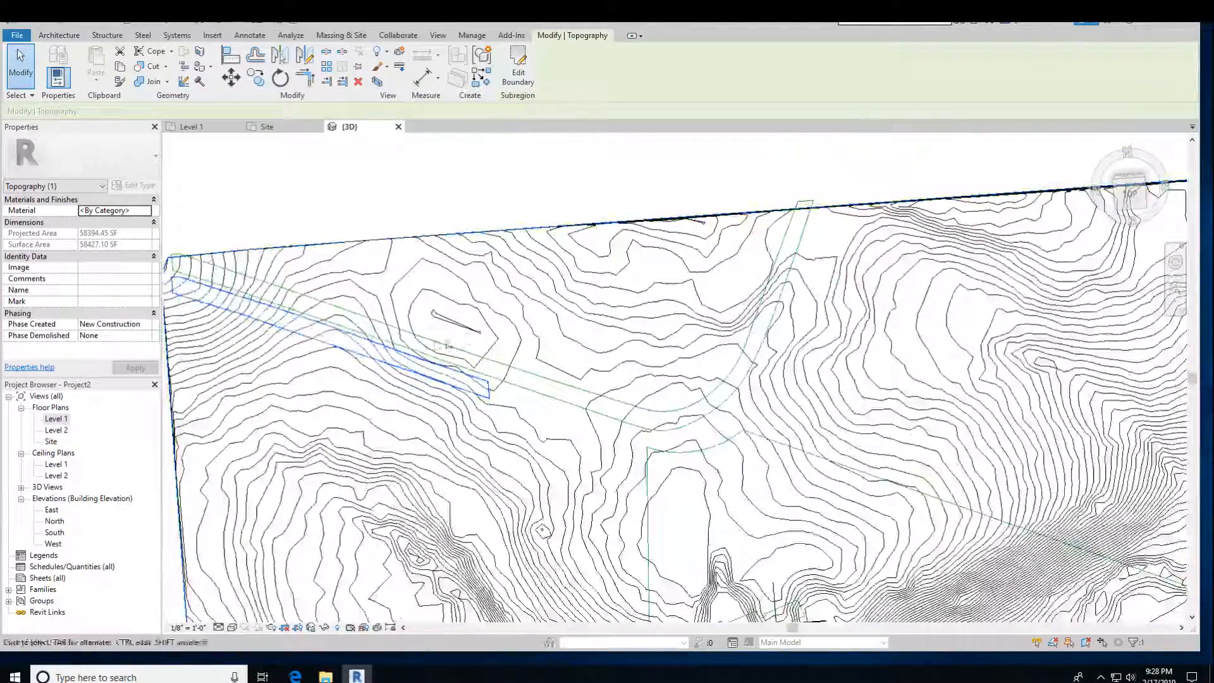
Step: Display the 3D view in the Consistent Colors visual style, and switch it to Shaded
{"action": "left_click", "coordinate": [232, 627]}
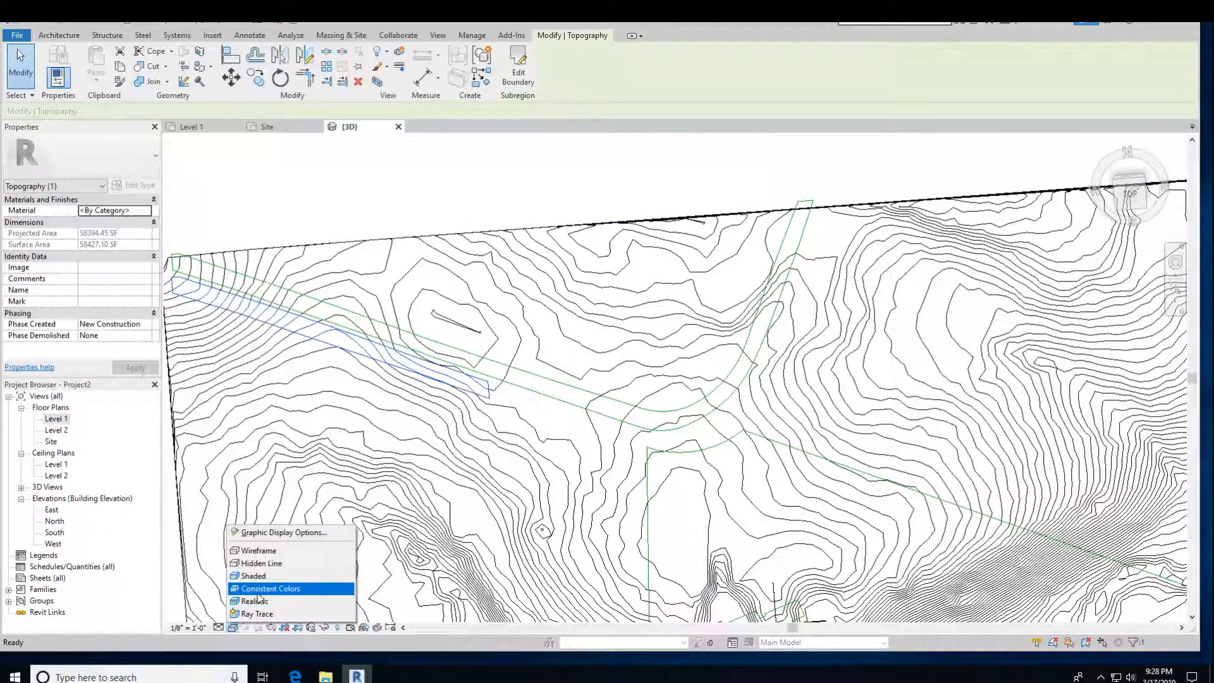
{"action": "left_click", "coordinate": [262, 589]}
{"action": "key", "text": "Escape"}
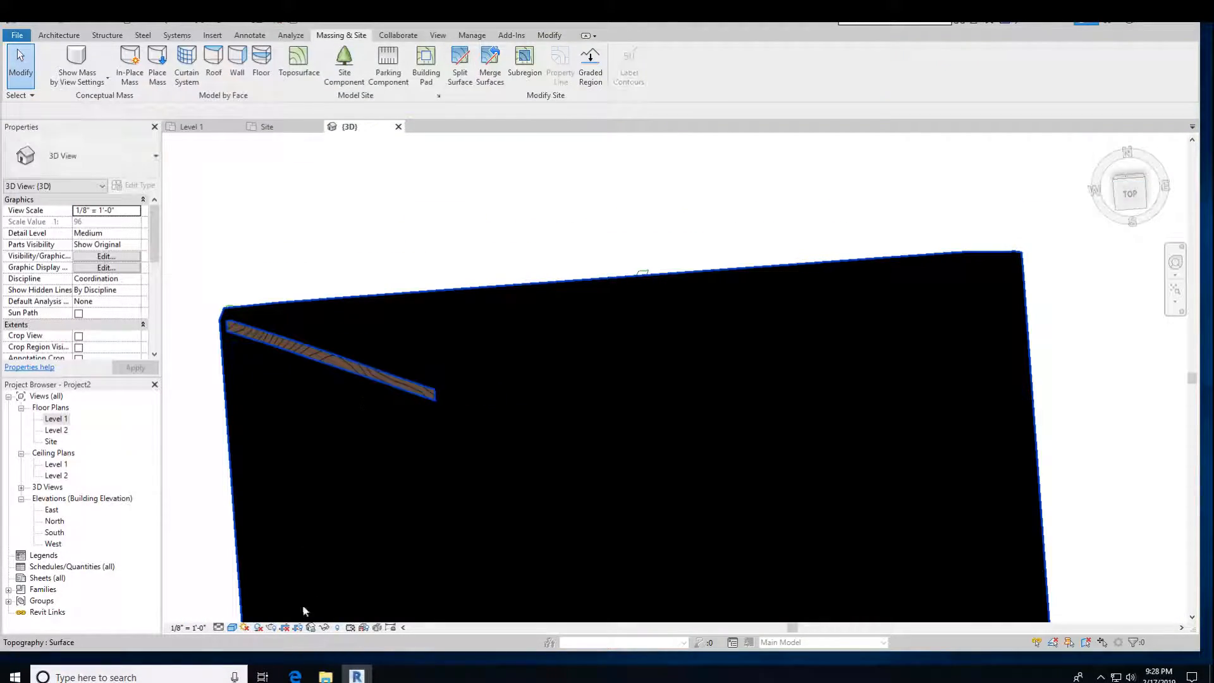
{"action": "left_click", "coordinate": [232, 628]}
{"action": "left_click", "coordinate": [275, 577]}
{"action": "middle_click_drag", "start_coordinate": [347, 513], "coordinate": [427, 386], "text": "shift"}
Step: For the road subregion's material, find Concrete, Precast by searching "concre", duplicate it and name the copy "asp"
{"action": "left_click", "coordinate": [428, 386]}
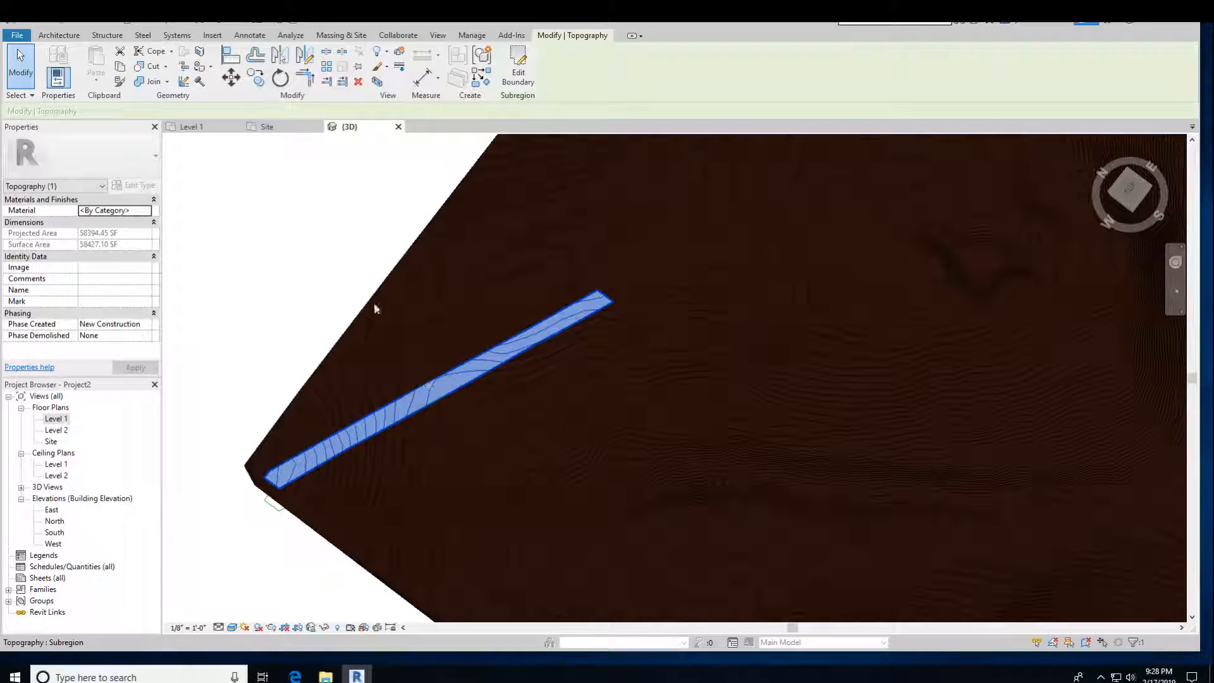
{"action": "left_click", "coordinate": [138, 211]}
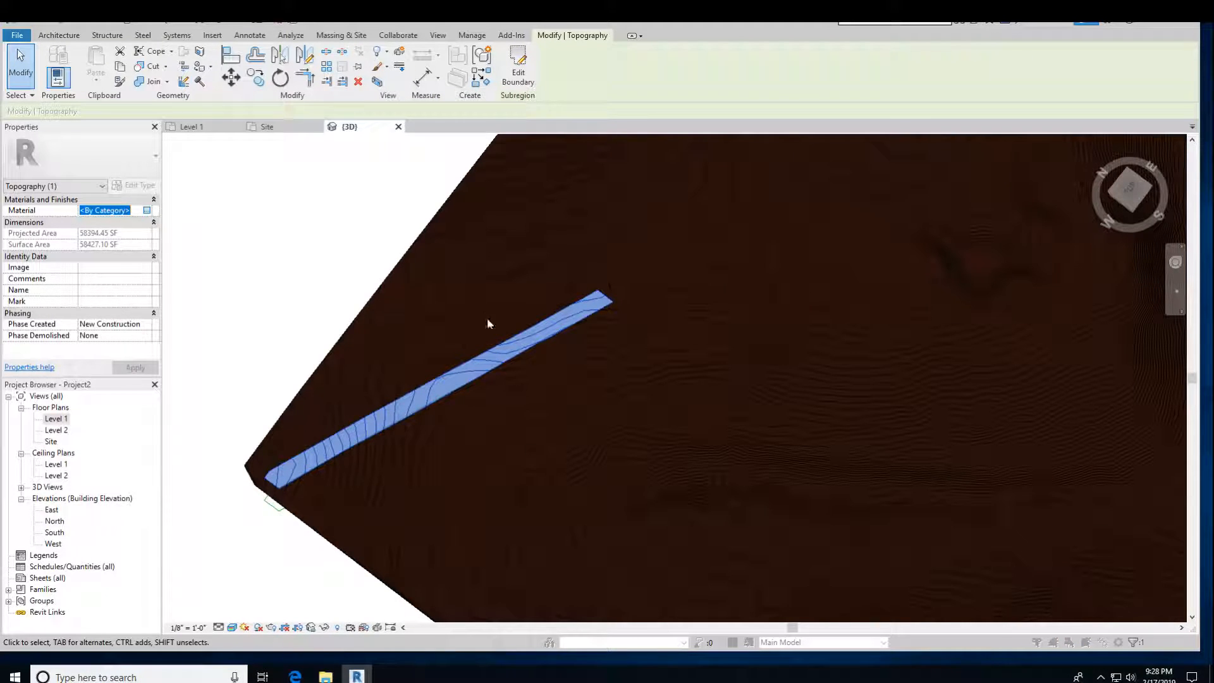
{"action": "scroll", "coordinate": [623, 239], "scroll_direction": "up", "scroll_amount": 1}
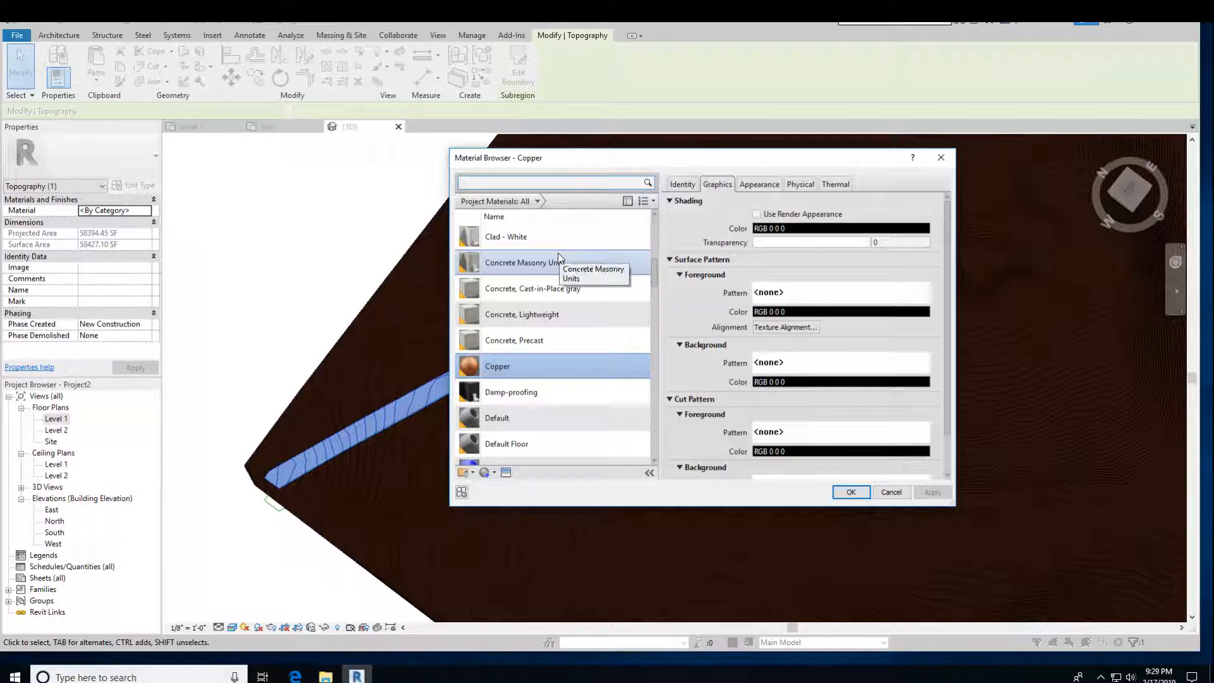
{"action": "type", "text": "cre"}
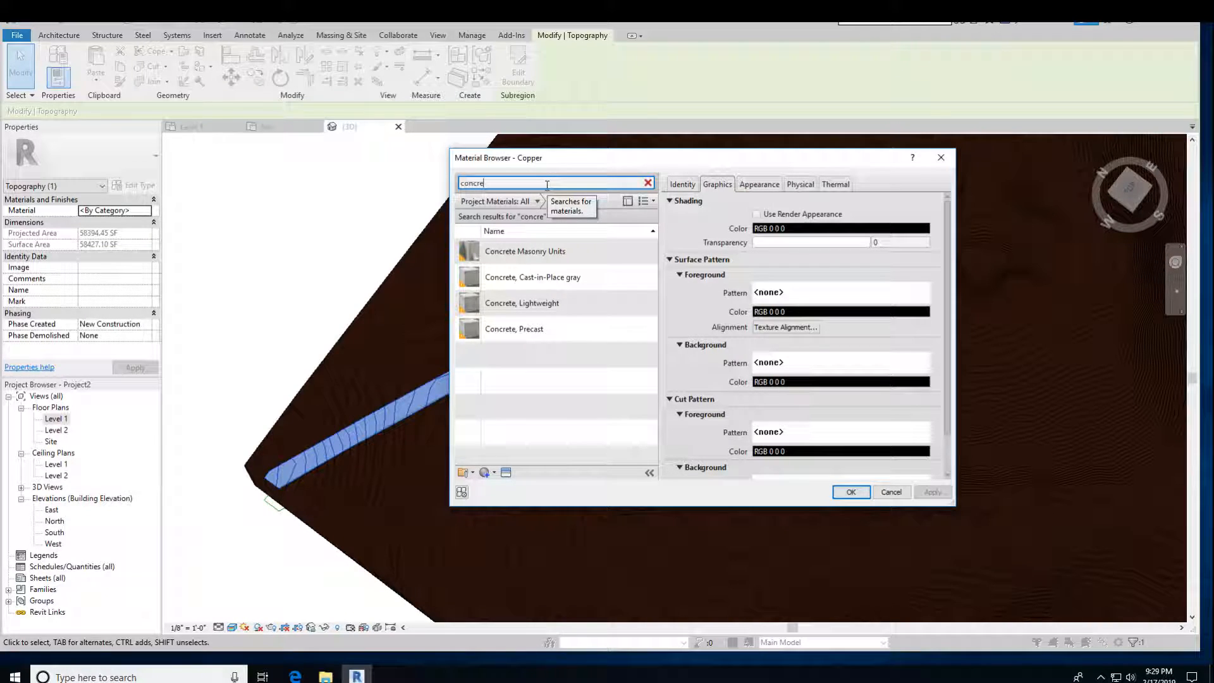
{"action": "left_click", "coordinate": [506, 334]}
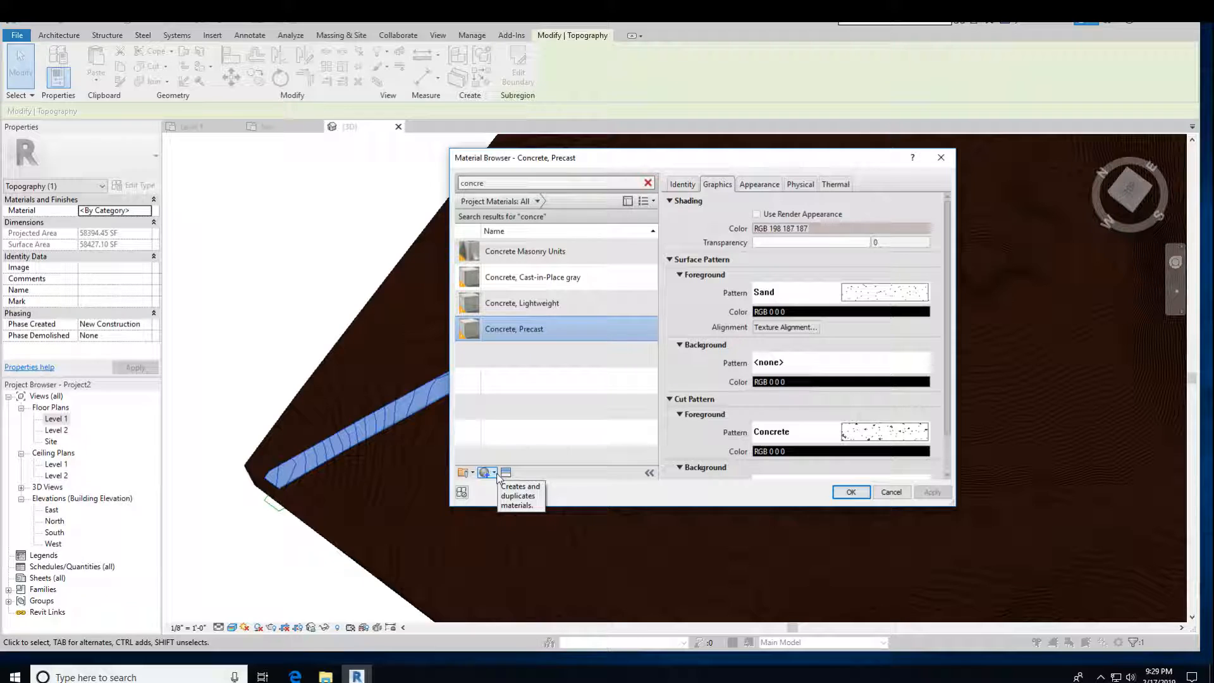
{"action": "right_click", "coordinate": [539, 333]}
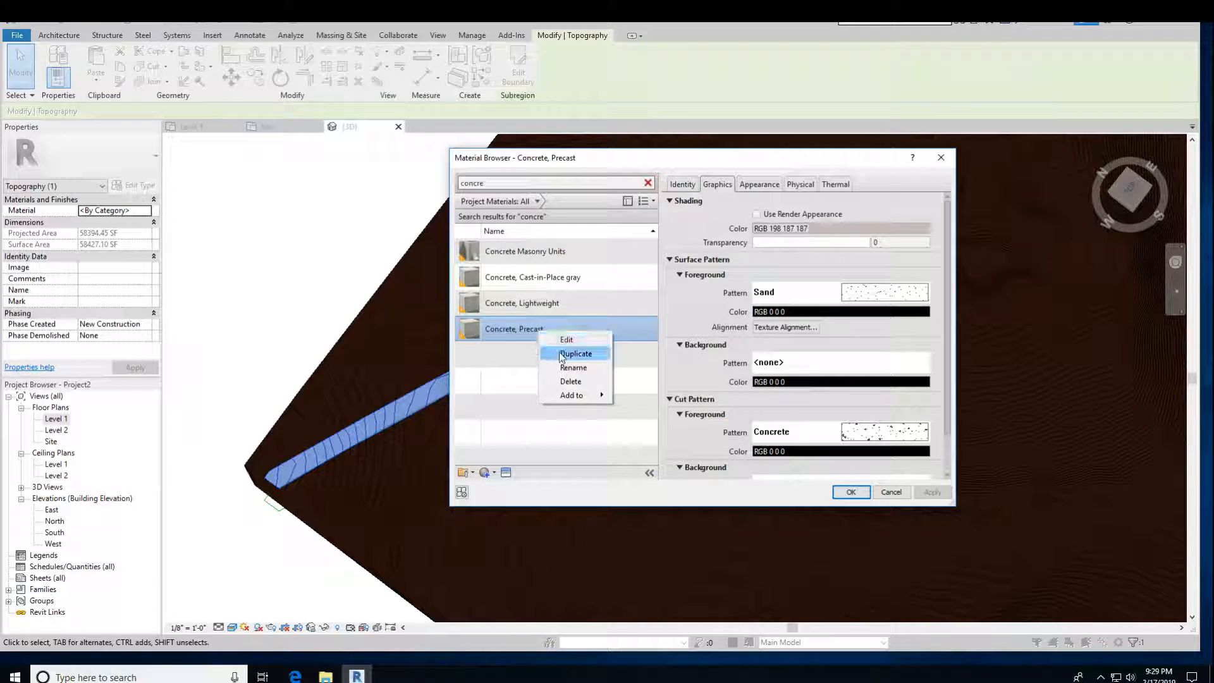
{"action": "left_click", "coordinate": [572, 352]}
{"action": "type", "text": "asl"}
{"action": "key", "text": "BackSpace"}
{"action": "type", "text": "p"}
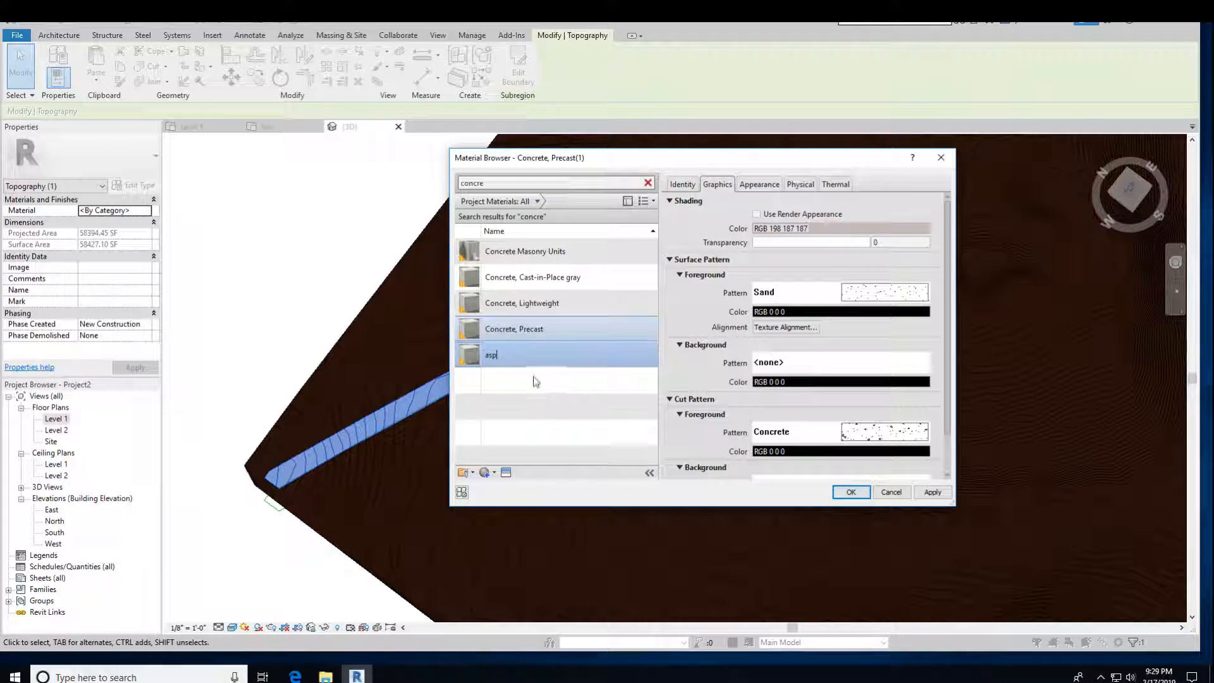
{"action": "left_click", "coordinate": [533, 382]}
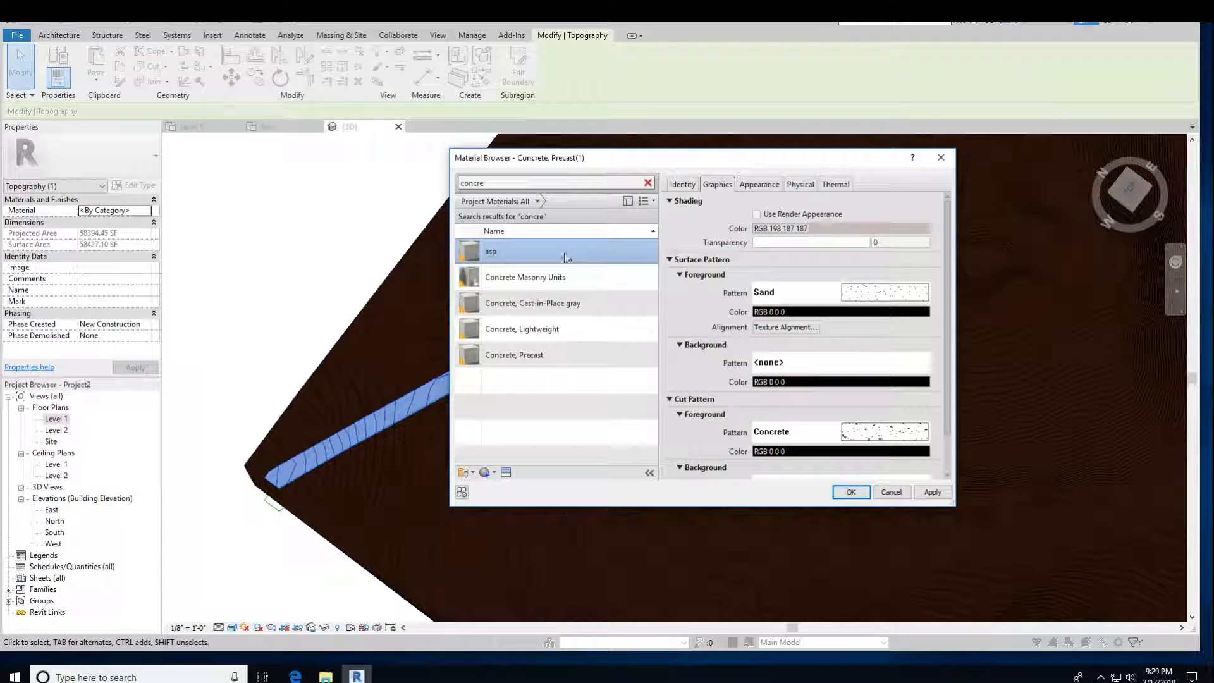
Step: Search the assets for "asp", add the Asphalt Shingle physical asset to the asp material, and assign the material to the road subregion
{"action": "left_click", "coordinate": [506, 473]}
{"action": "left_click", "coordinate": [904, 253]}
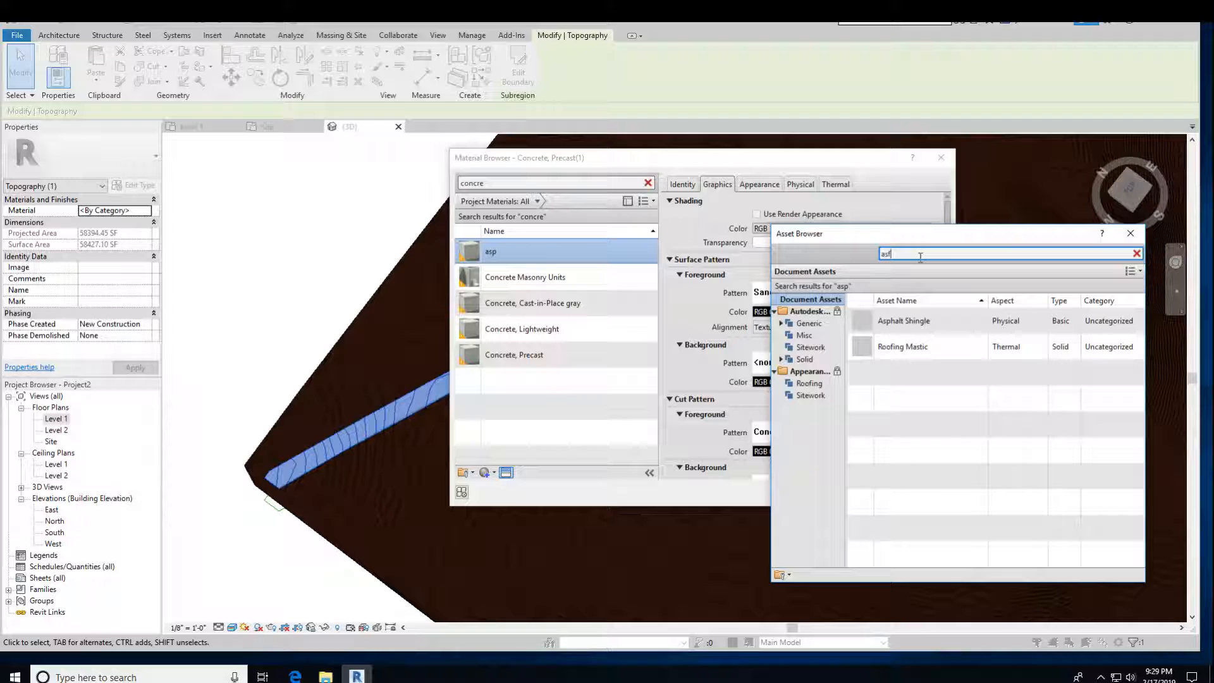
{"action": "key", "text": "BackSpace"}
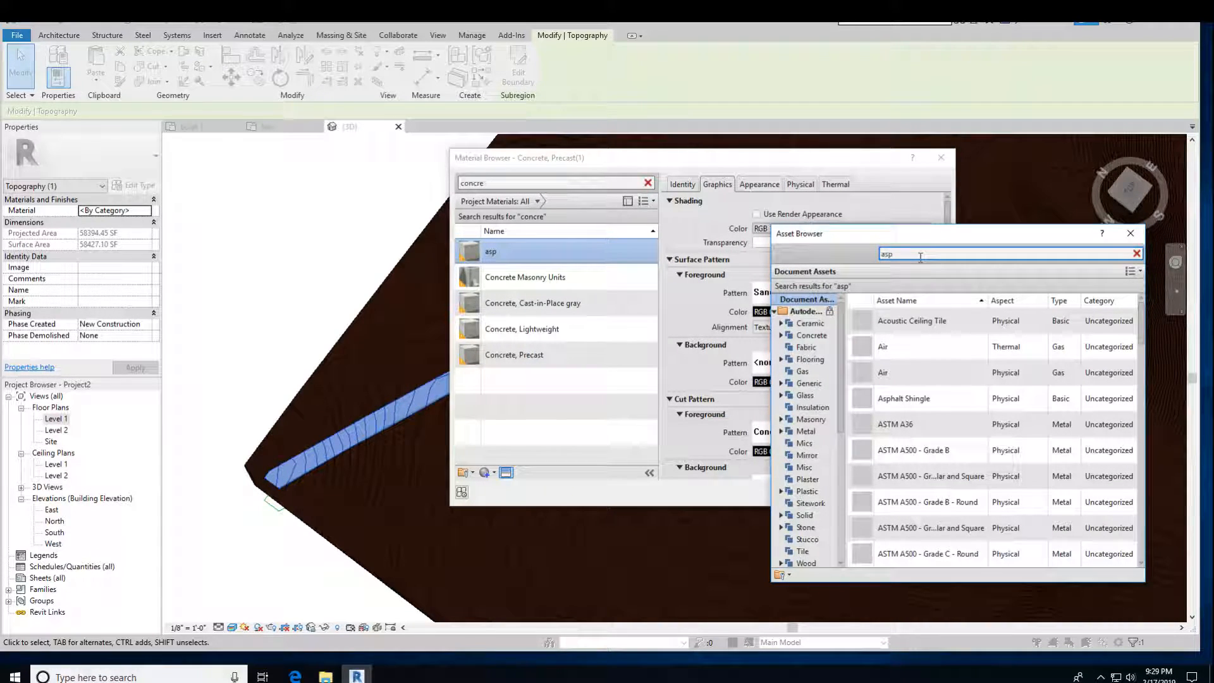
{"action": "key", "text": "BackSpace"}
{"action": "type", "text": "asp"}
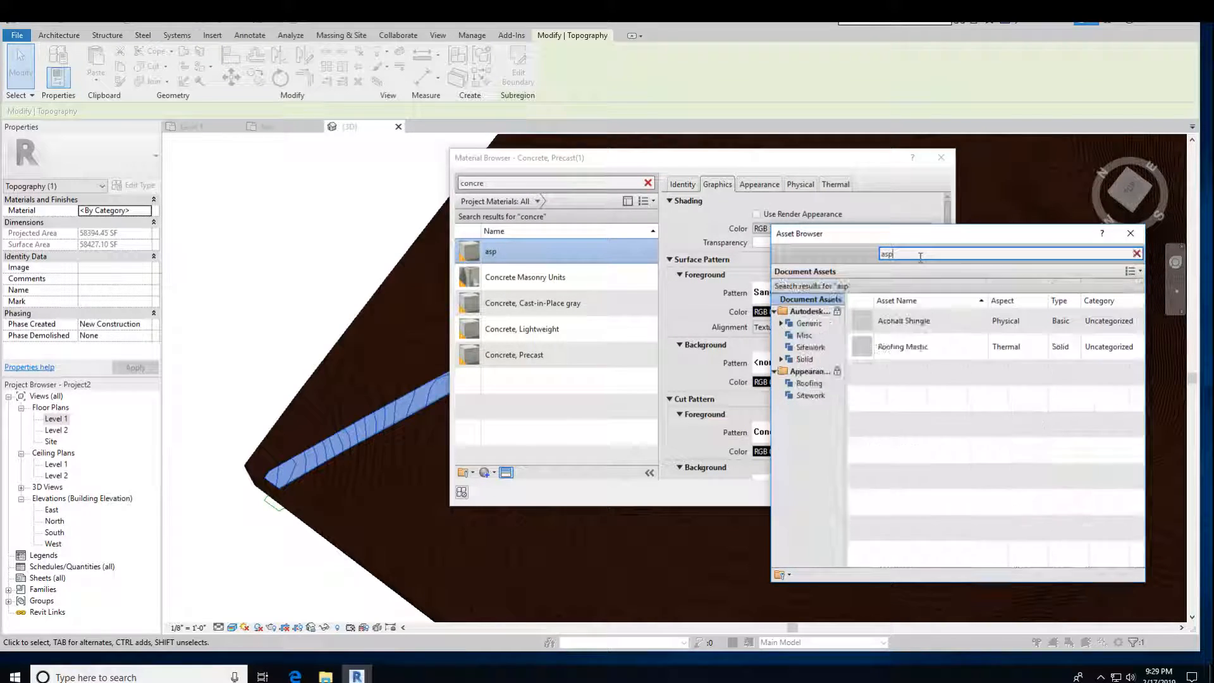
{"action": "double_click", "coordinate": [901, 321]}
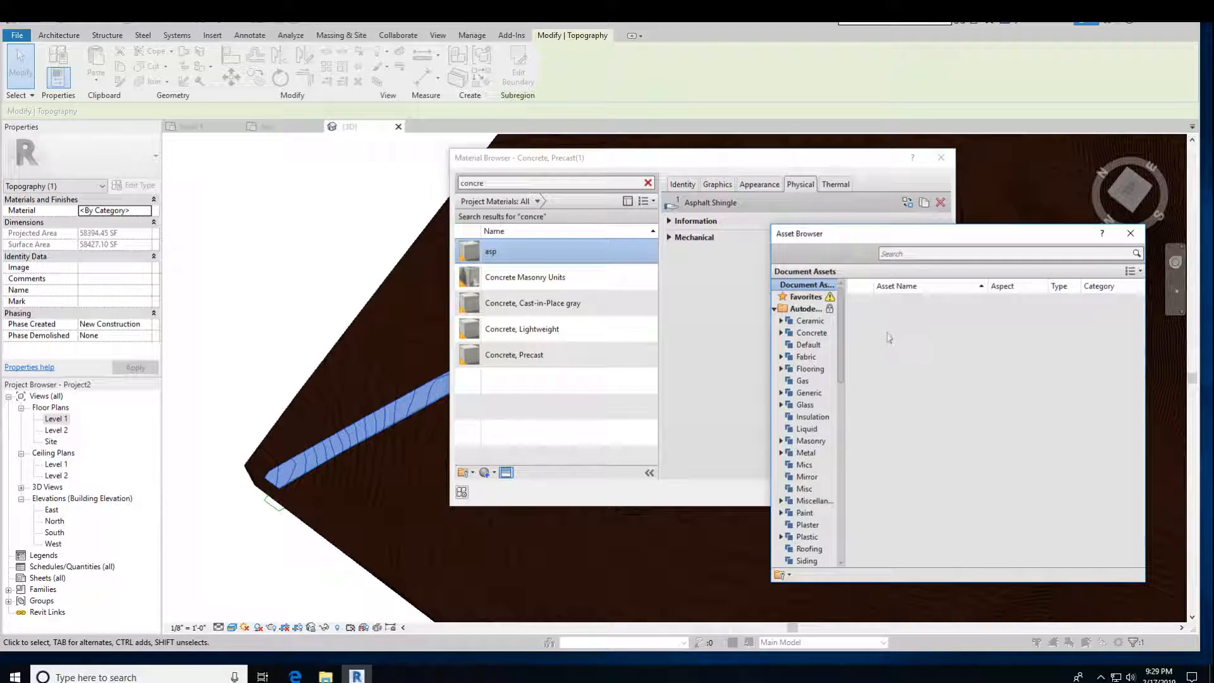
{"action": "left_click", "coordinate": [1129, 233]}
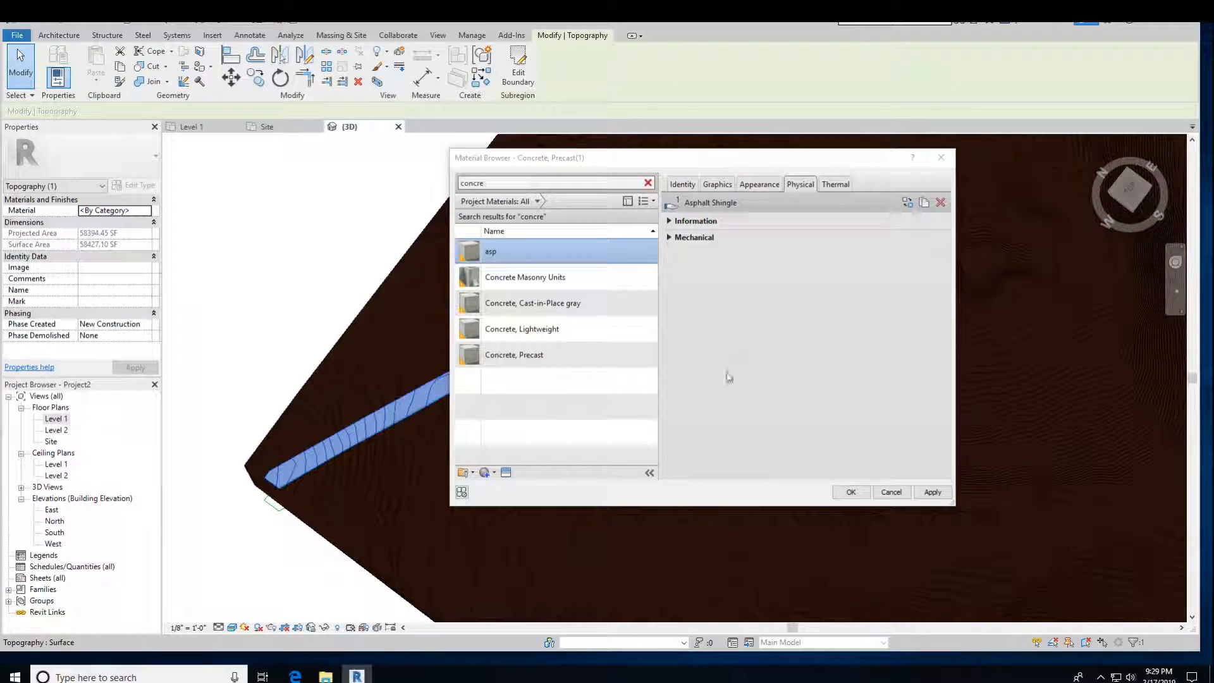
{"action": "left_click", "coordinate": [933, 492]}
{"action": "left_click", "coordinate": [850, 492]}
{"action": "left_click", "coordinate": [293, 289]}
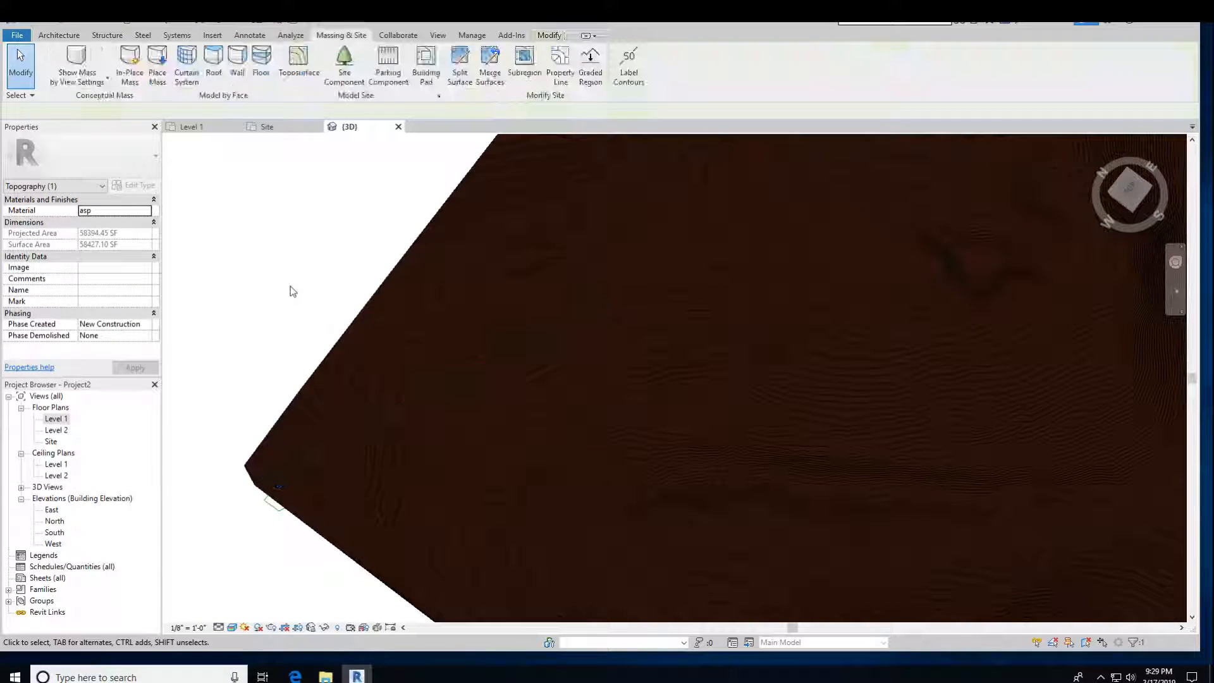
Step: Check the date and time in the 3D view's sun settings
{"action": "scroll", "coordinate": [407, 390], "scroll_direction": "up", "scroll_amount": 3}
{"action": "middle_click_drag", "start_coordinate": [409, 424], "coordinate": [442, 381], "text": "shift"}
{"action": "scroll", "coordinate": [442, 386], "scroll_direction": "down", "scroll_amount": 3}
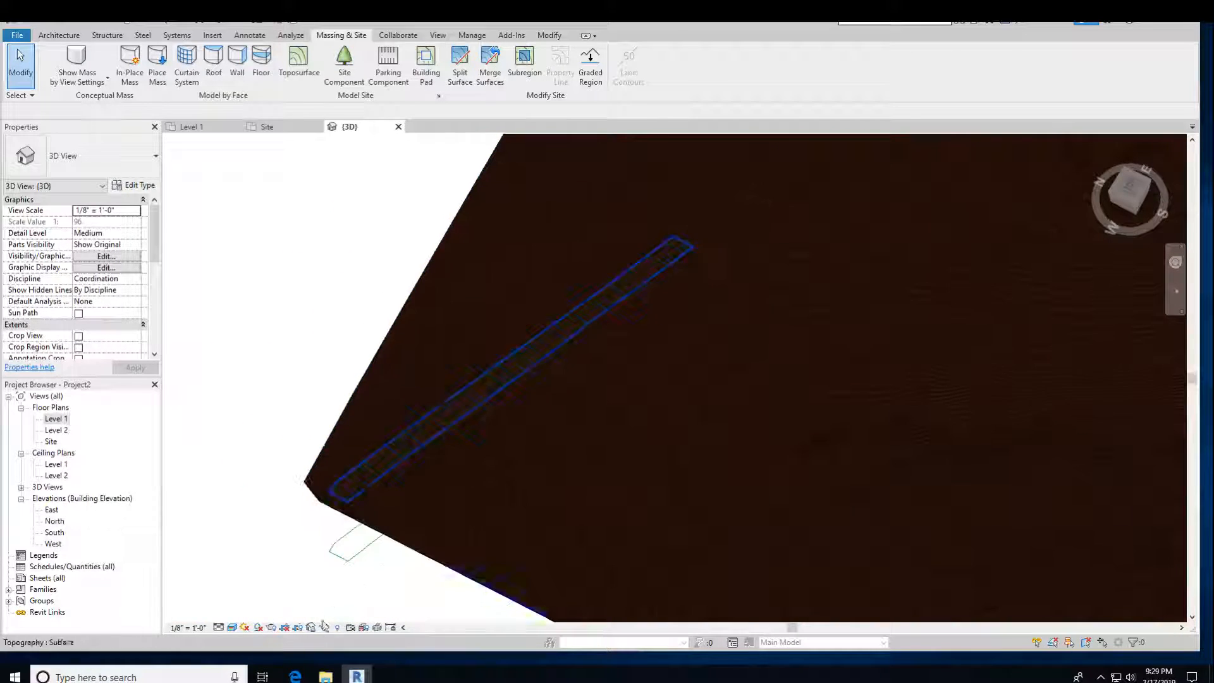
{"action": "left_click", "coordinate": [245, 628]}
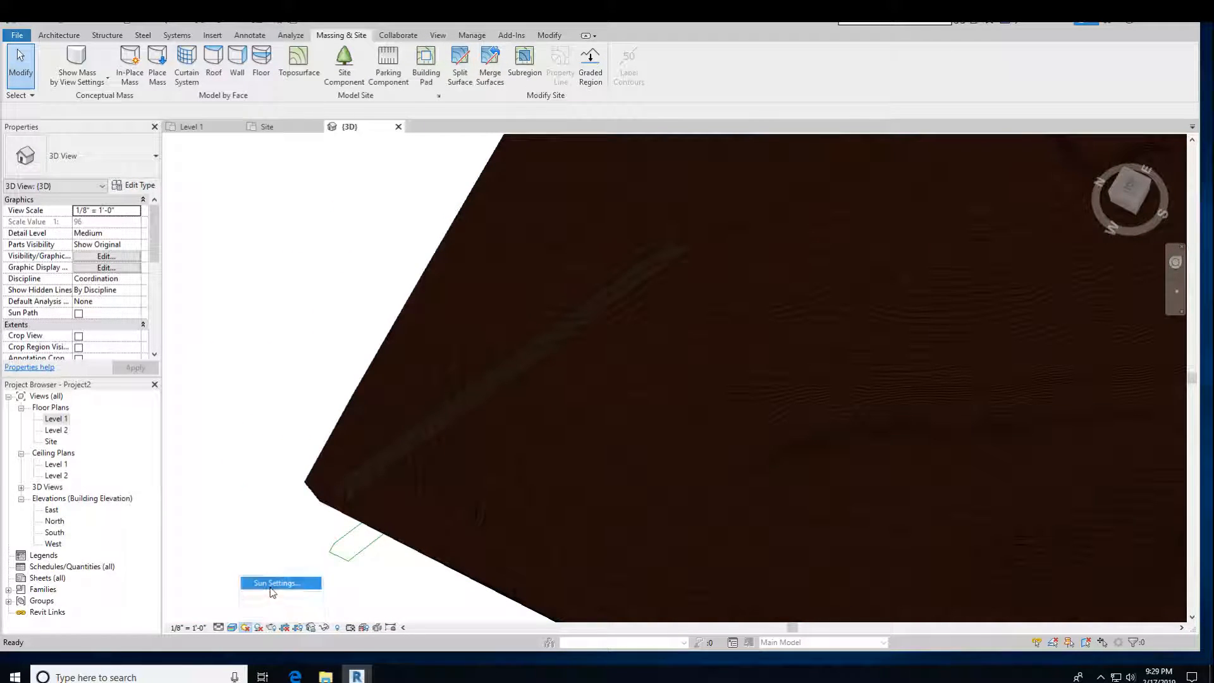
{"action": "left_click", "coordinate": [273, 582]}
{"action": "left_click", "coordinate": [734, 292]}
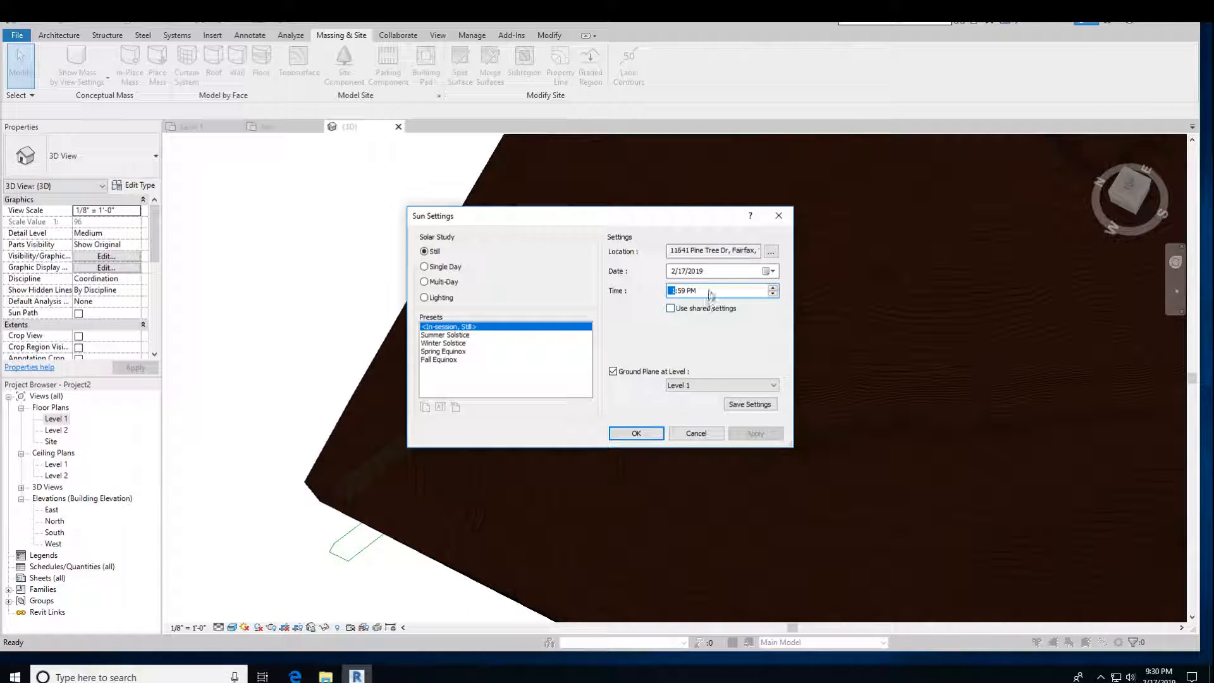
{"action": "left_click", "coordinate": [744, 437]}
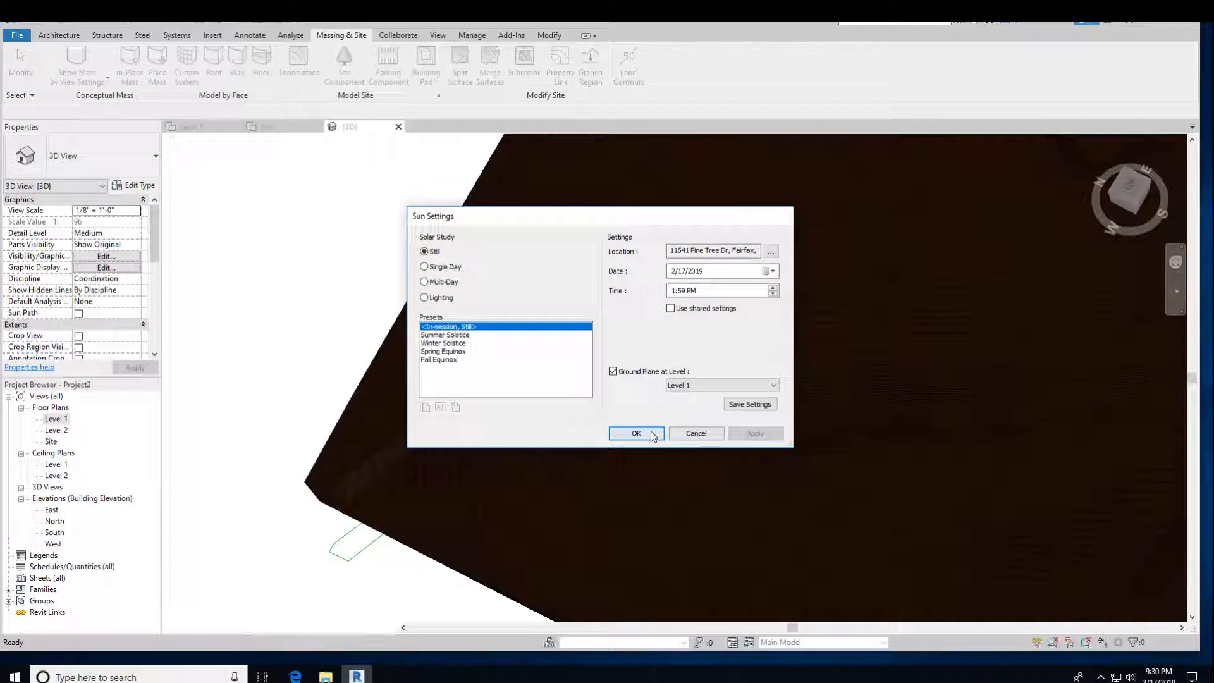
{"action": "left_click", "coordinate": [651, 432]}
Step: Search the materials for "grass" and assign Grass to the main terrain surface
{"action": "middle_click_drag", "start_coordinate": [559, 437], "coordinate": [512, 411], "text": "shift"}
{"action": "left_click", "coordinate": [396, 355]}
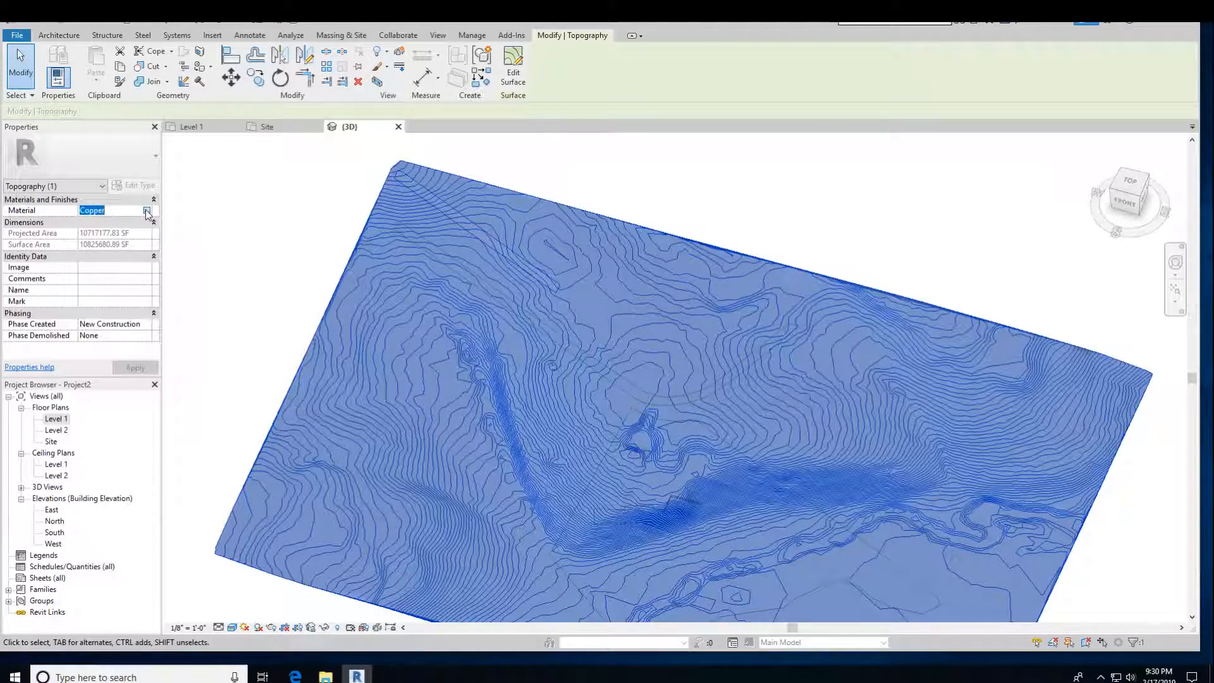
{"action": "left_click", "coordinate": [147, 210]}
{"action": "left_click", "coordinate": [563, 185]}
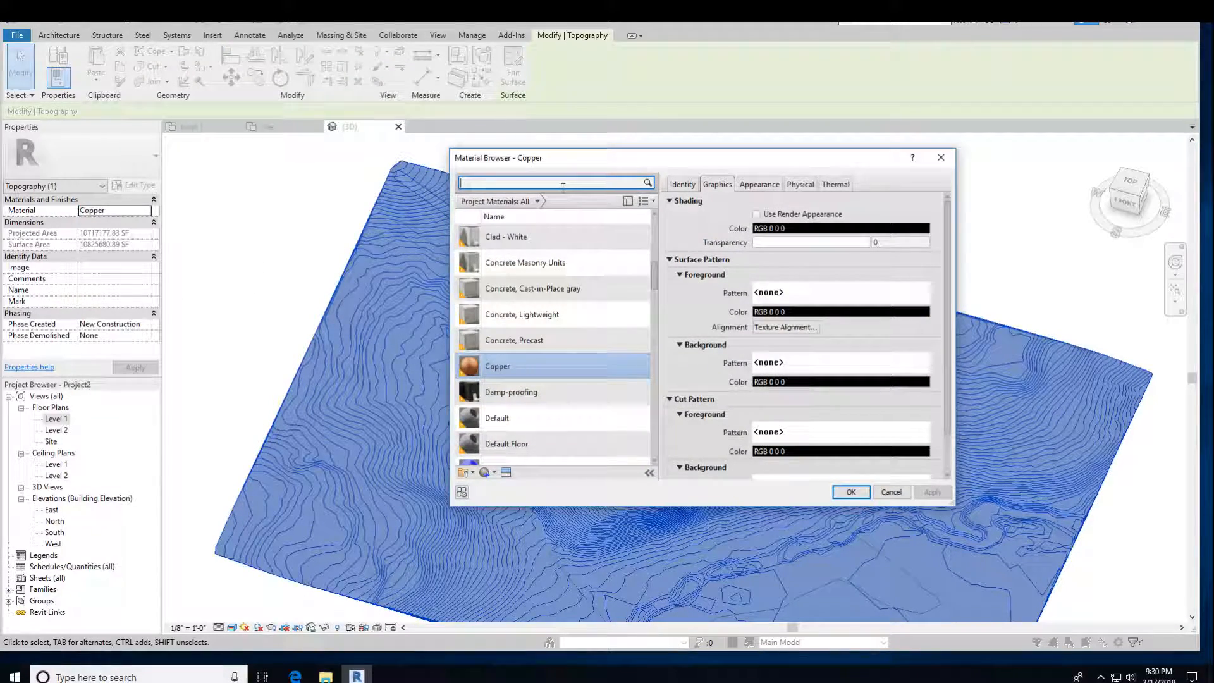
{"action": "type", "text": "grass"}
{"action": "left_click", "coordinate": [610, 252]}
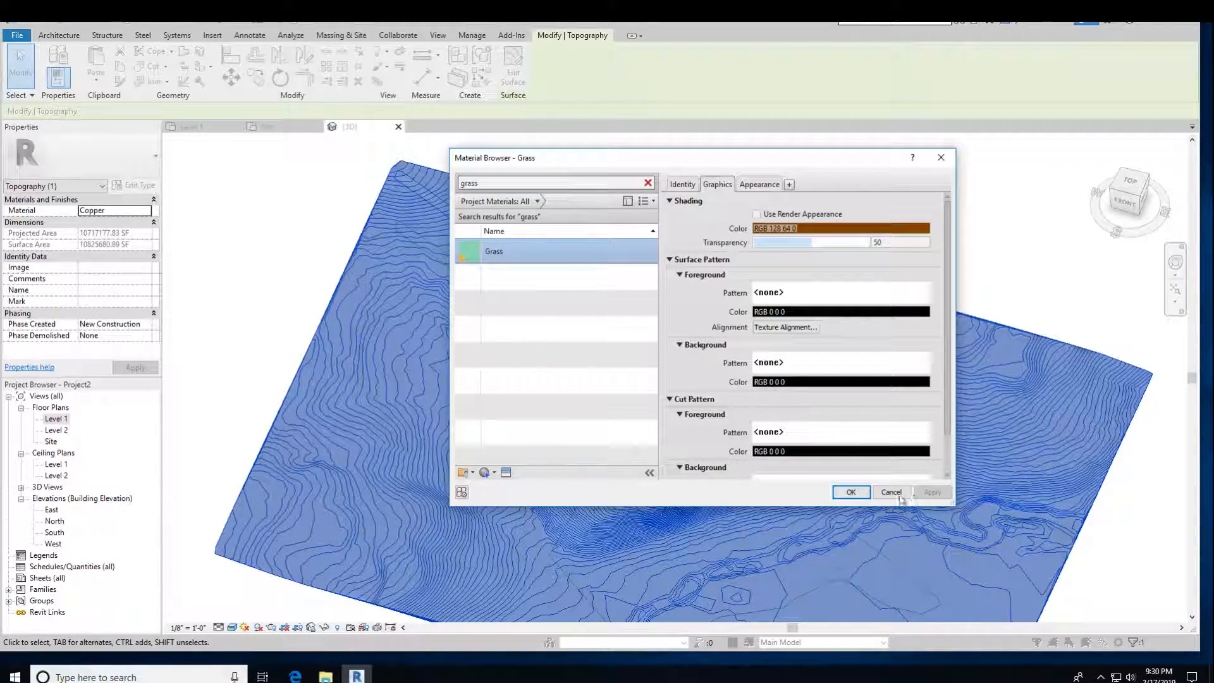
{"action": "double_click", "coordinate": [552, 254]}
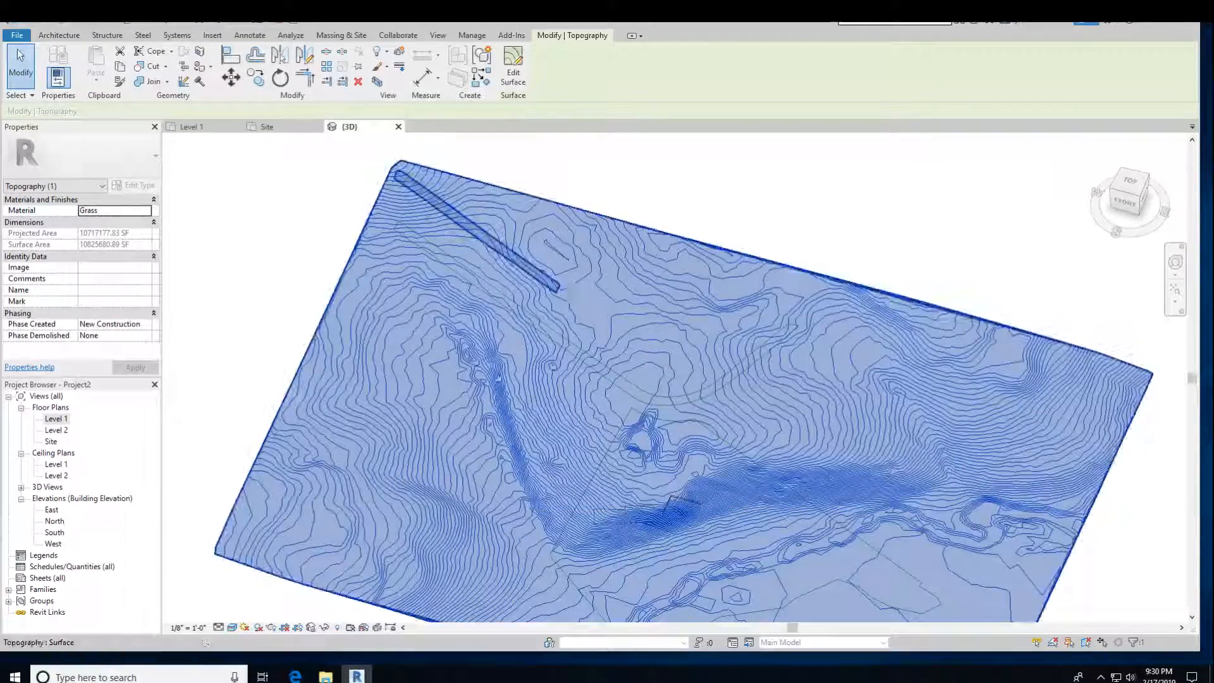
{"action": "left_click", "coordinate": [244, 265]}
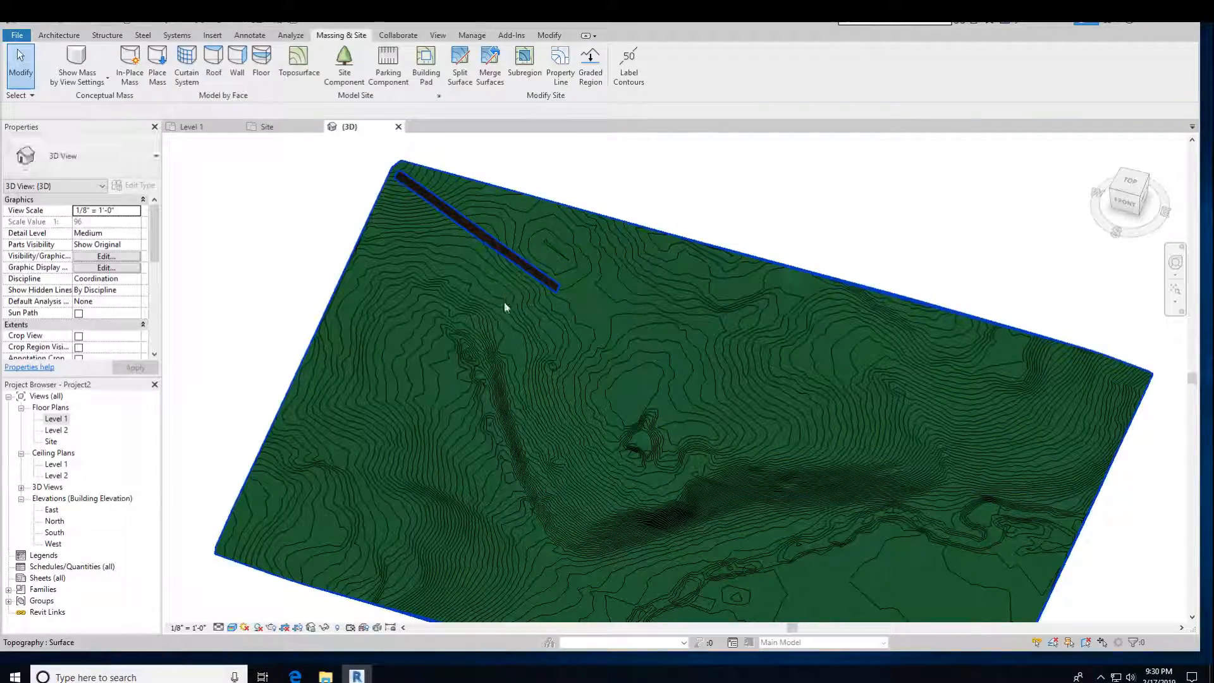
Step: Examine the grass terrain and road subregion from several angles, and orient the 3D view to the top
{"action": "middle_click_drag", "start_coordinate": [583, 484], "coordinate": [686, 350], "text": "shift"}
{"action": "scroll", "coordinate": [547, 303], "scroll_direction": "up", "scroll_amount": 5}
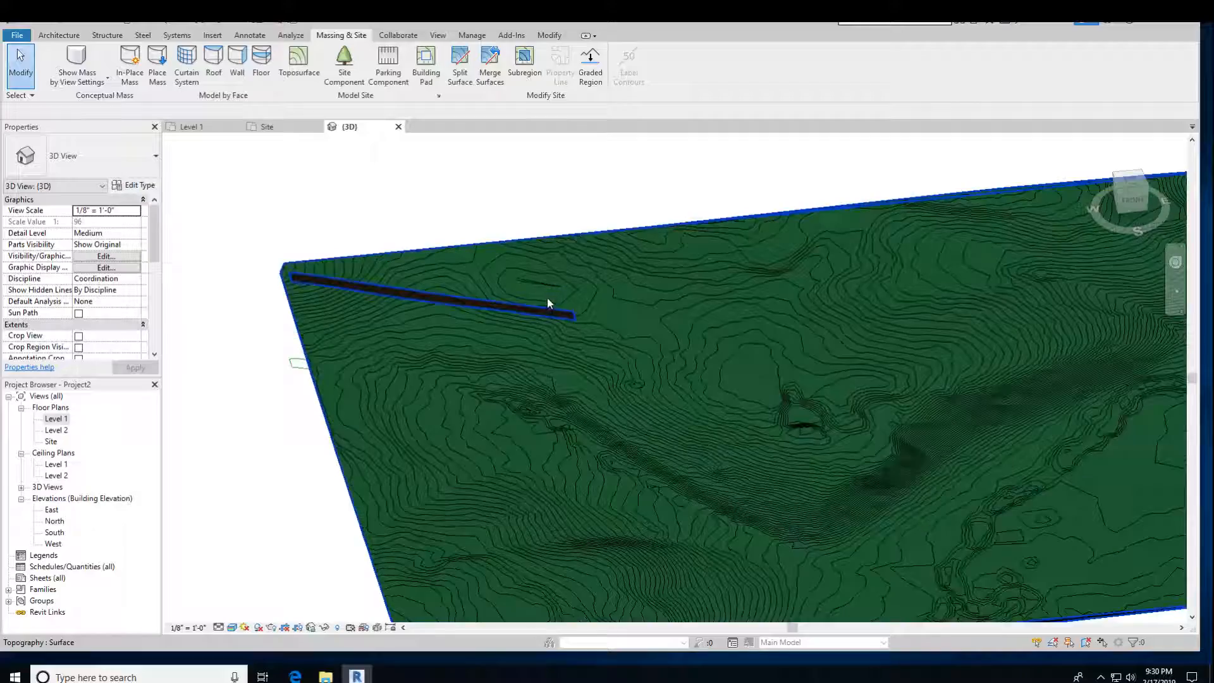
{"action": "scroll", "coordinate": [548, 340], "scroll_direction": "down", "scroll_amount": 5}
{"action": "middle_click_drag", "start_coordinate": [614, 395], "coordinate": [557, 381], "text": "shift"}
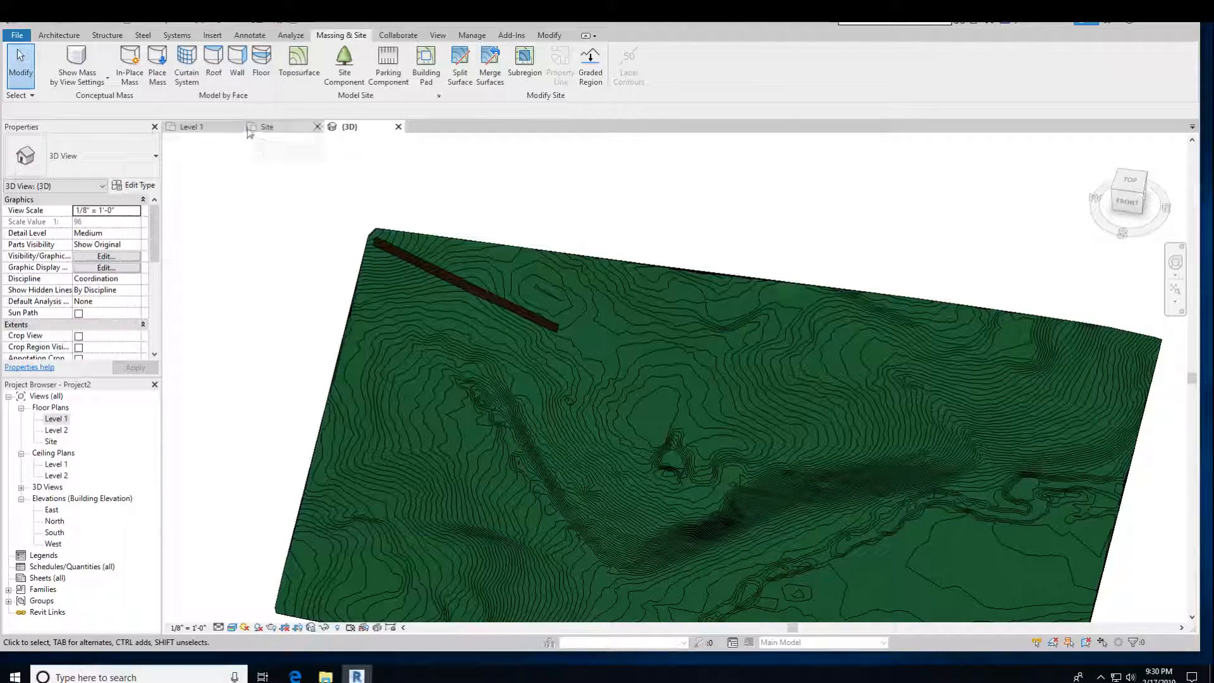
{"action": "left_click", "coordinate": [1131, 180]}
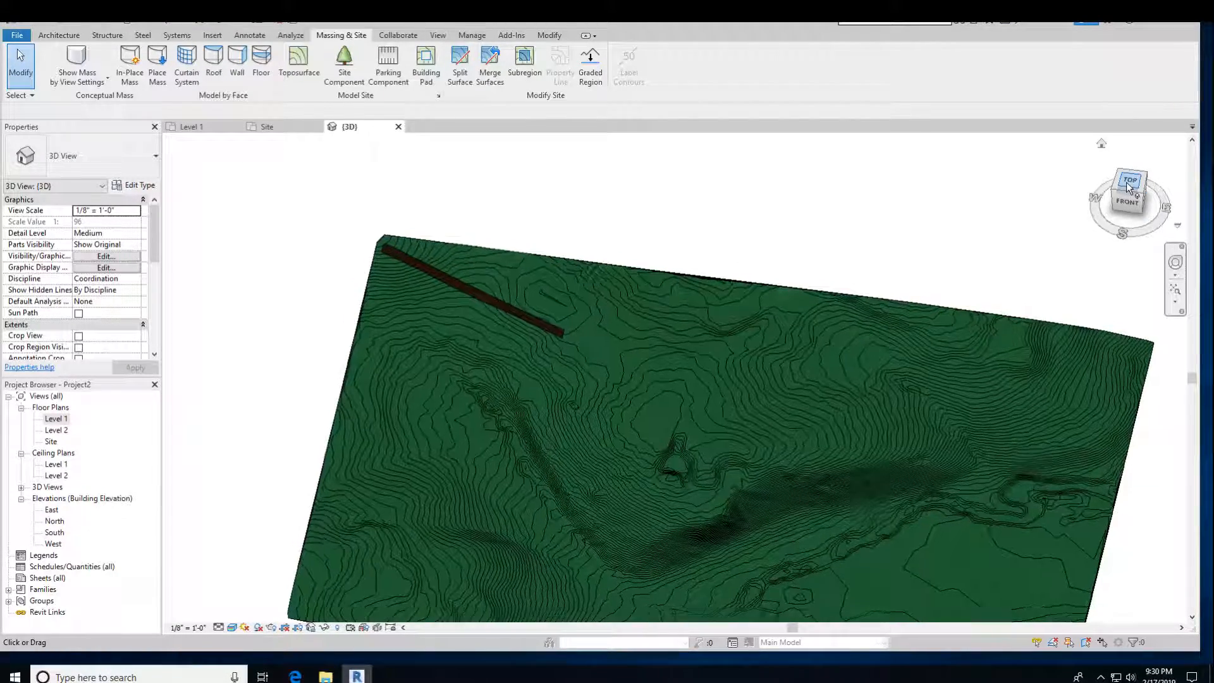
Step: Set the visual style of the 3D view to Wireframe so the house model lines can be picked
{"action": "scroll", "coordinate": [646, 356], "scroll_direction": "up", "scroll_amount": 5}
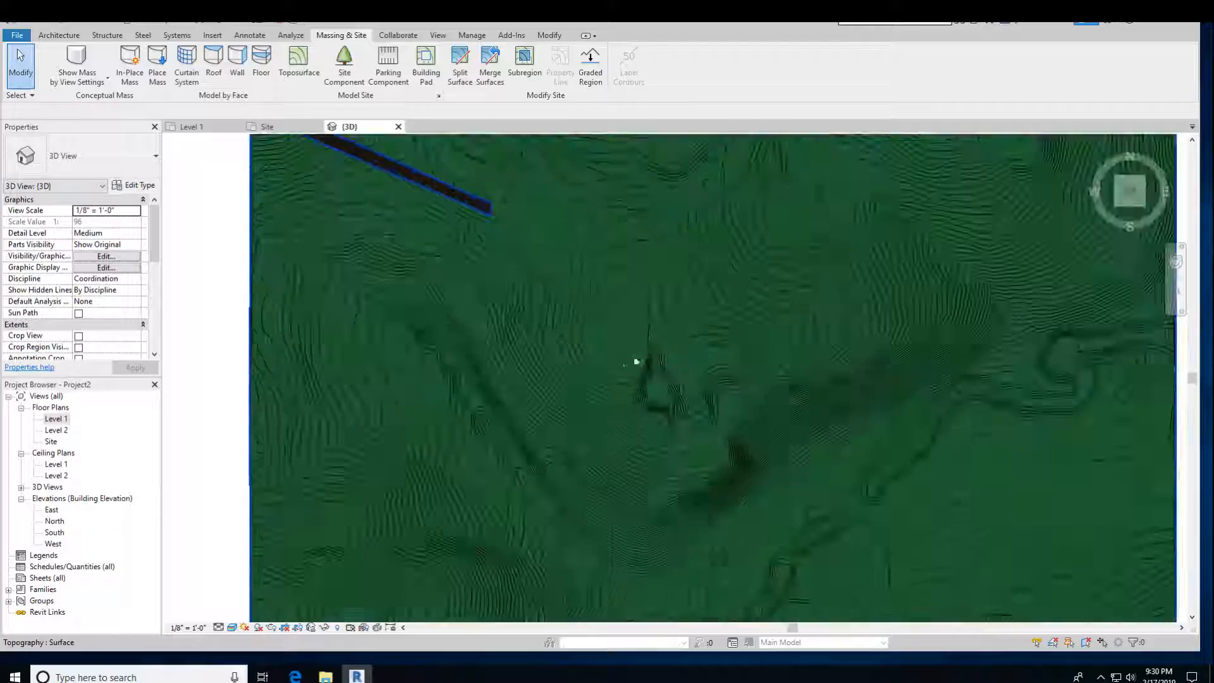
{"action": "left_click", "coordinate": [243, 627]}
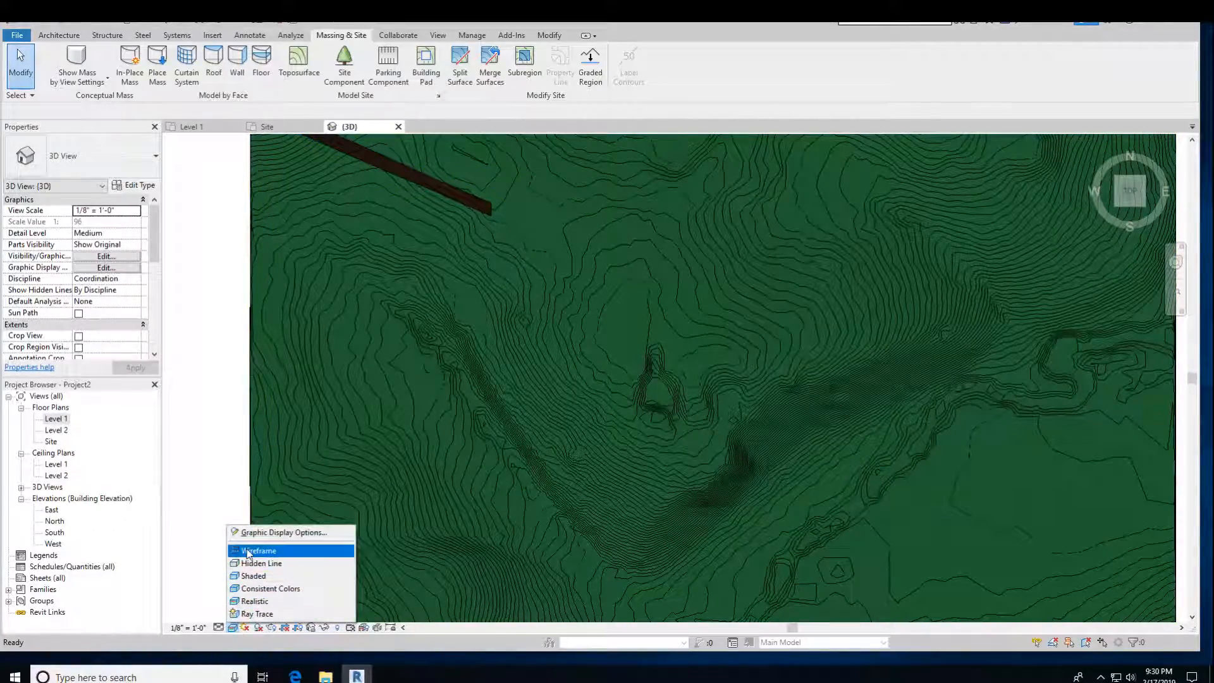
{"action": "left_click", "coordinate": [266, 547]}
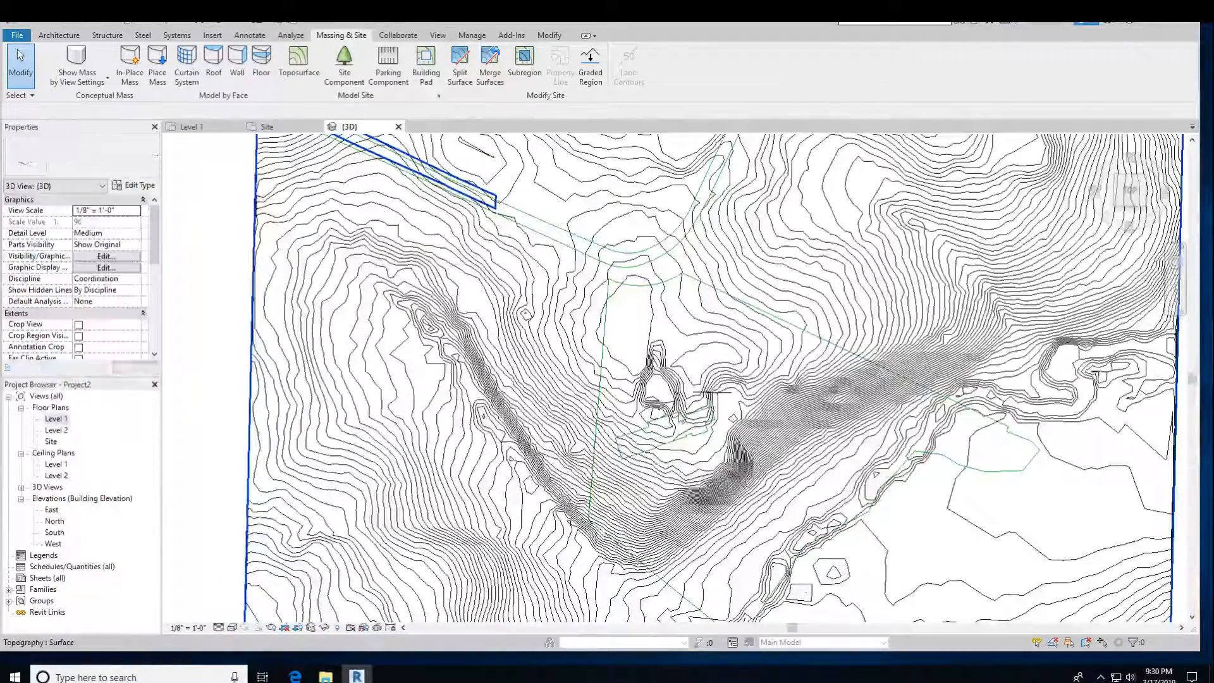
{"action": "scroll", "coordinate": [681, 430], "scroll_direction": "up", "scroll_amount": 4}
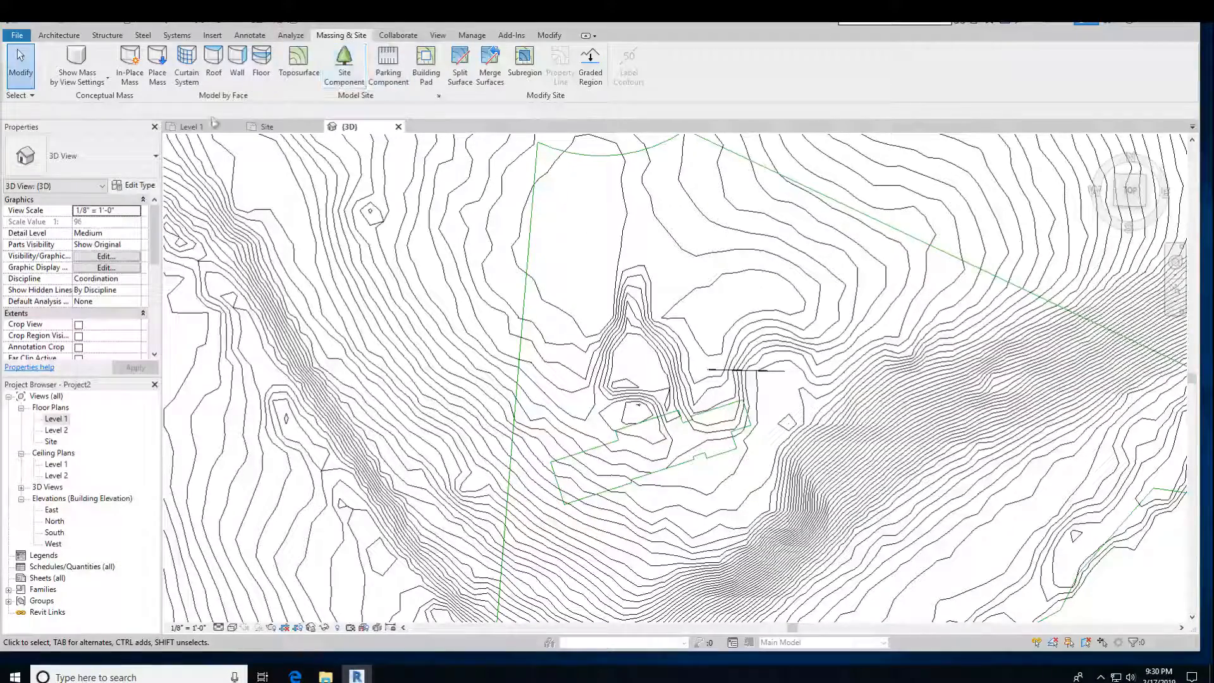
Step: Start a building pad and pick the connected chain of house outline lines as its boundary
{"action": "left_click", "coordinate": [425, 61]}
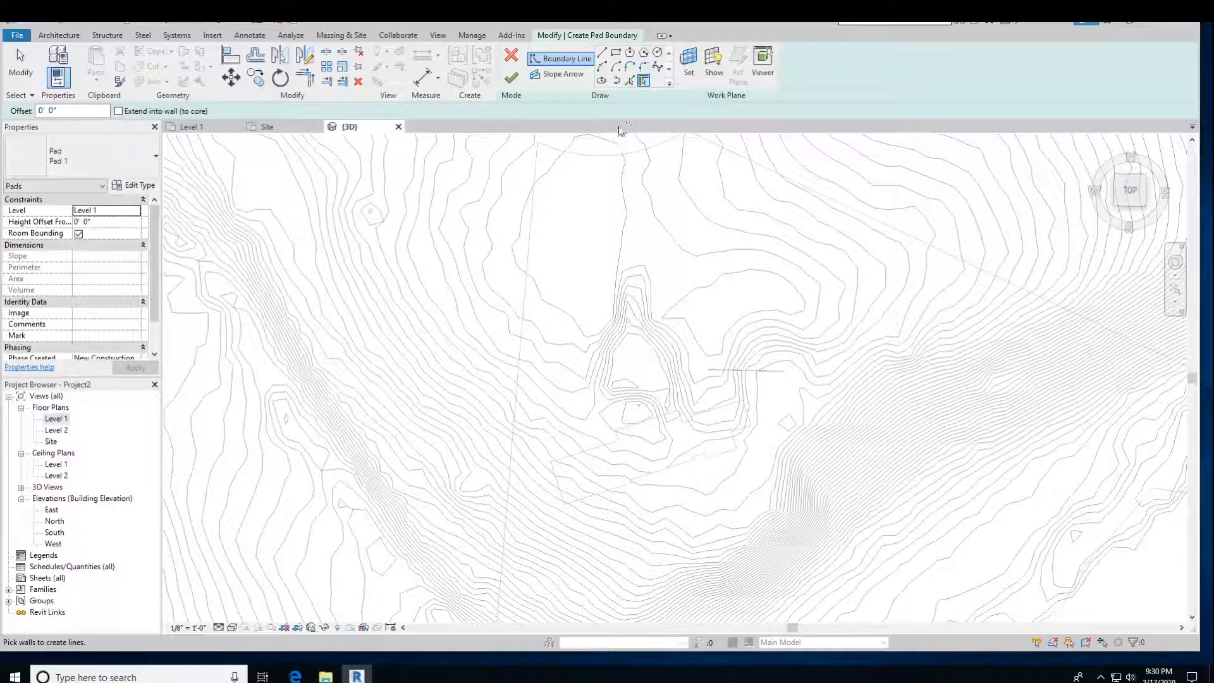
{"action": "left_click", "coordinate": [632, 82]}
{"action": "key", "text": "Tab"}
{"action": "key", "text": "Tab"}
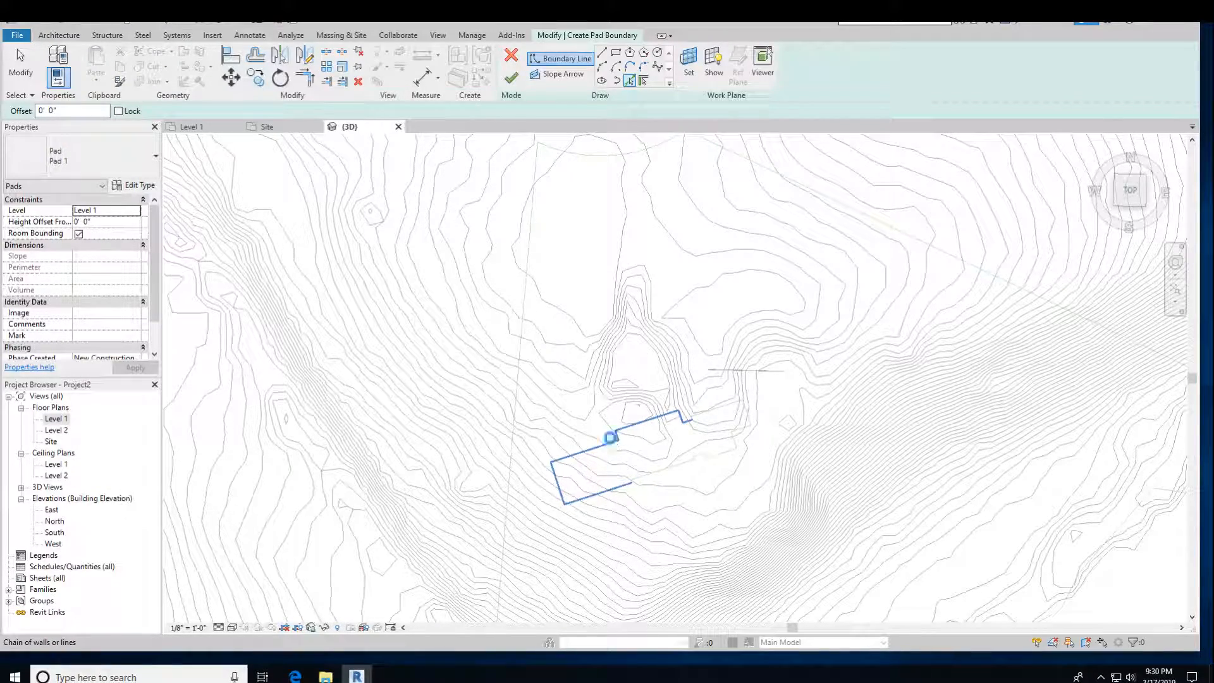
{"action": "left_click", "coordinate": [611, 437]}
{"action": "left_click", "coordinate": [699, 464]}
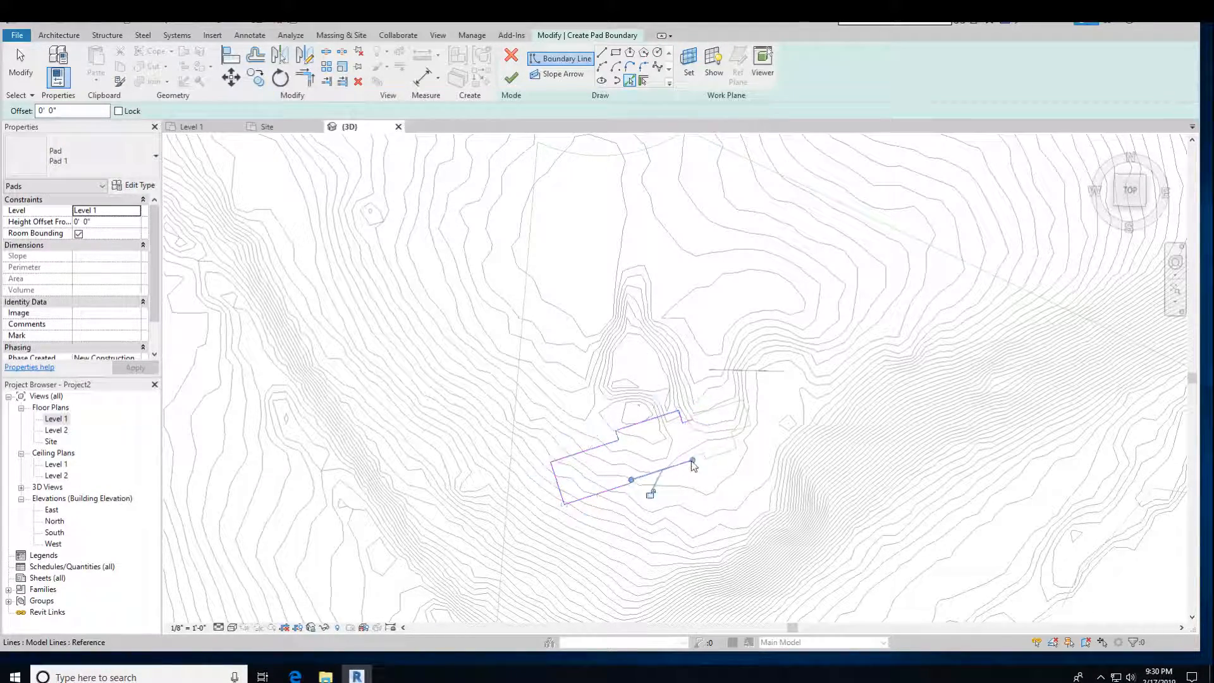
{"action": "scroll", "coordinate": [731, 460], "scroll_direction": "up", "scroll_amount": 3}
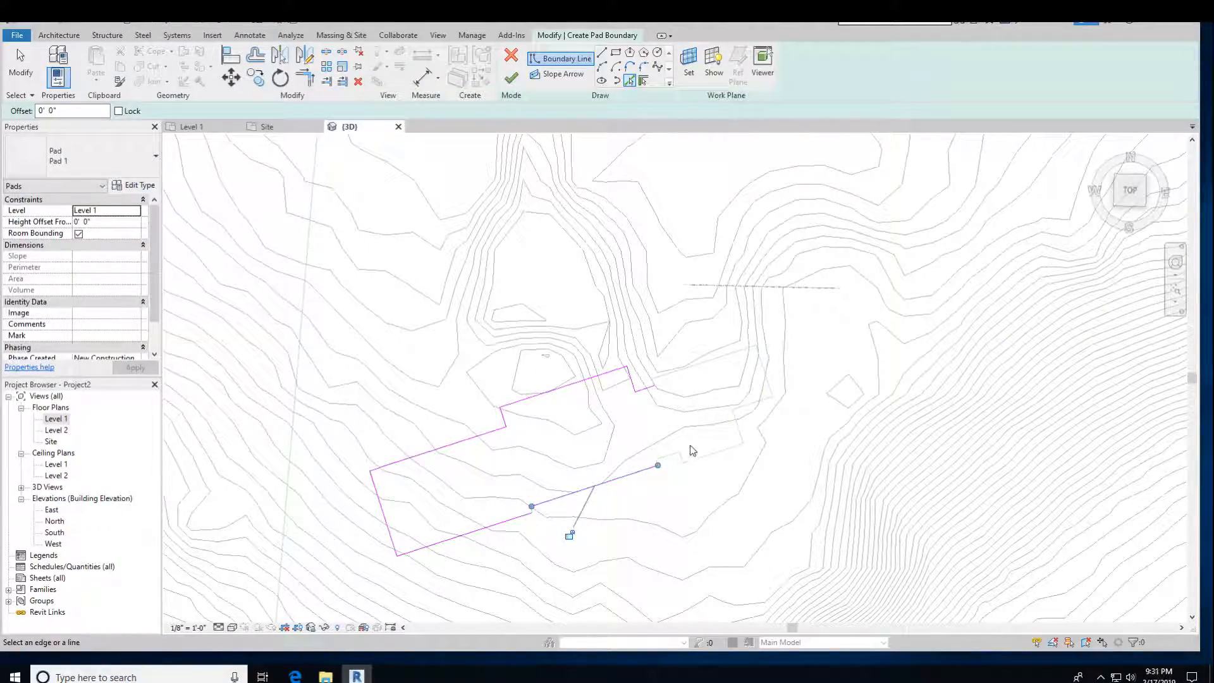
{"action": "scroll", "coordinate": [693, 450], "scroll_direction": "down", "scroll_amount": 3}
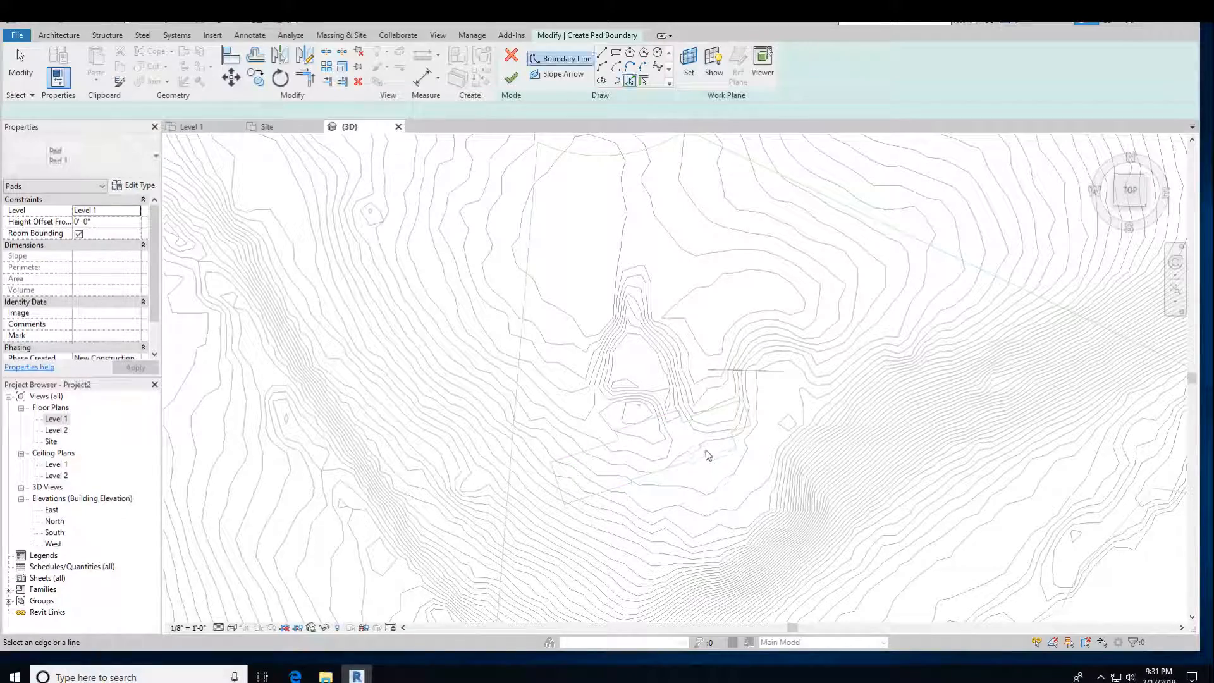
{"action": "scroll", "coordinate": [721, 423], "scroll_direction": "up", "scroll_amount": 3}
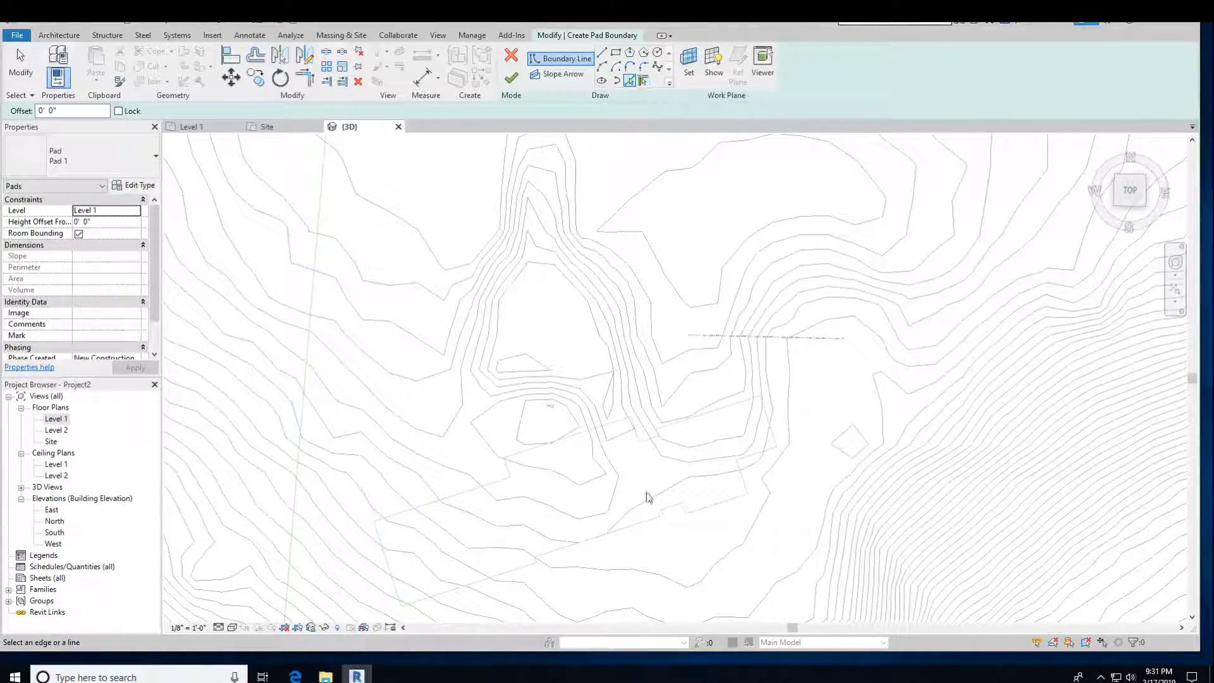
{"action": "key", "text": "Tab"}
{"action": "left_click", "coordinate": [674, 512]}
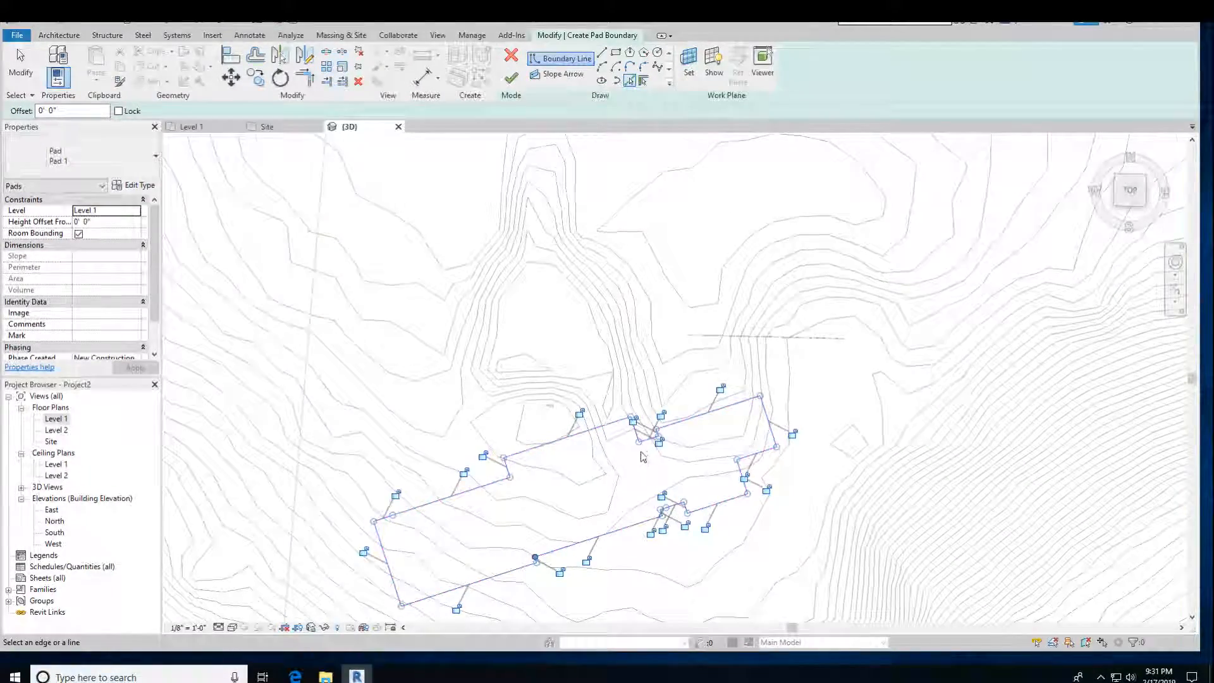
Step: Try to finish the pad, and pick the short house line at the jog in the long southern edge to close the boundary
{"action": "scroll", "coordinate": [658, 462], "scroll_direction": "down", "scroll_amount": 2}
{"action": "left_click", "coordinate": [511, 78]}
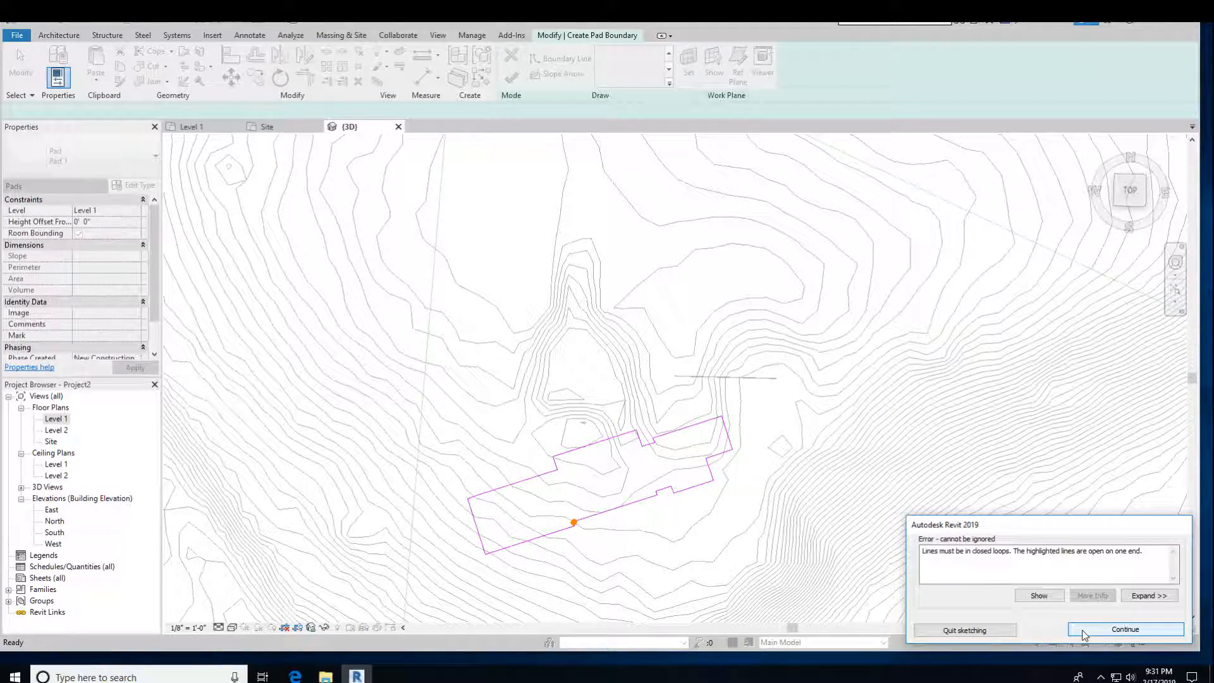
{"action": "left_click", "coordinate": [1125, 629]}
{"action": "scroll", "coordinate": [577, 537], "scroll_direction": "up", "scroll_amount": 8}
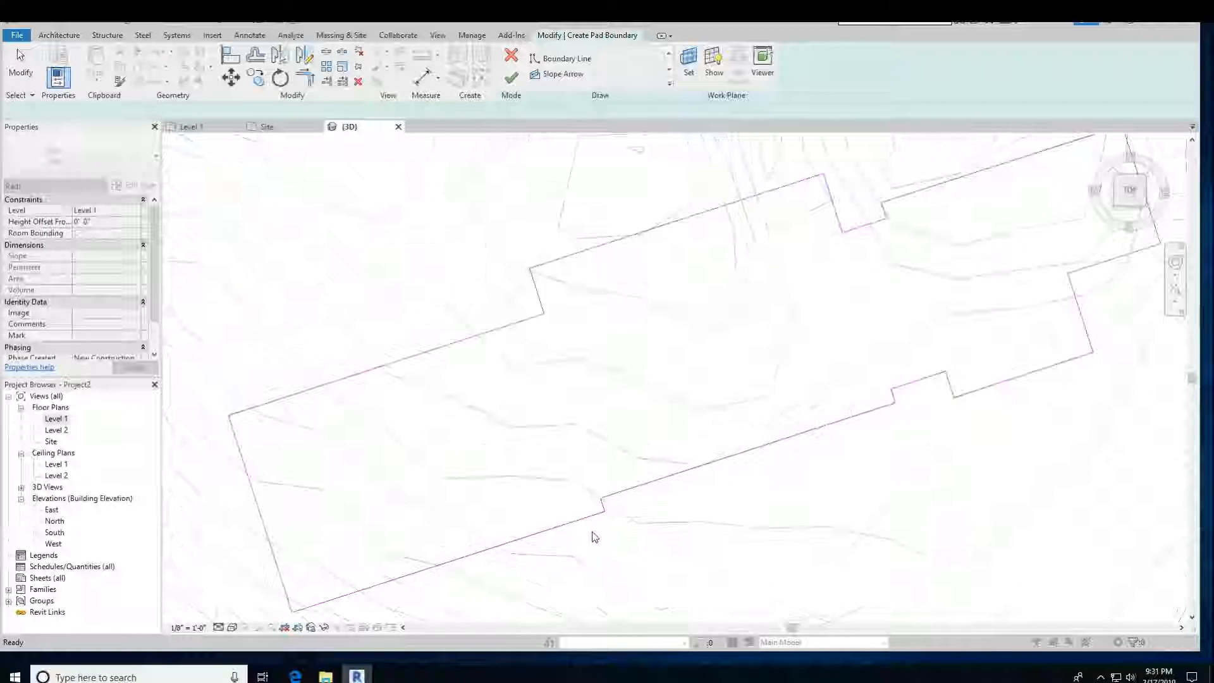
{"action": "left_click", "coordinate": [606, 496]}
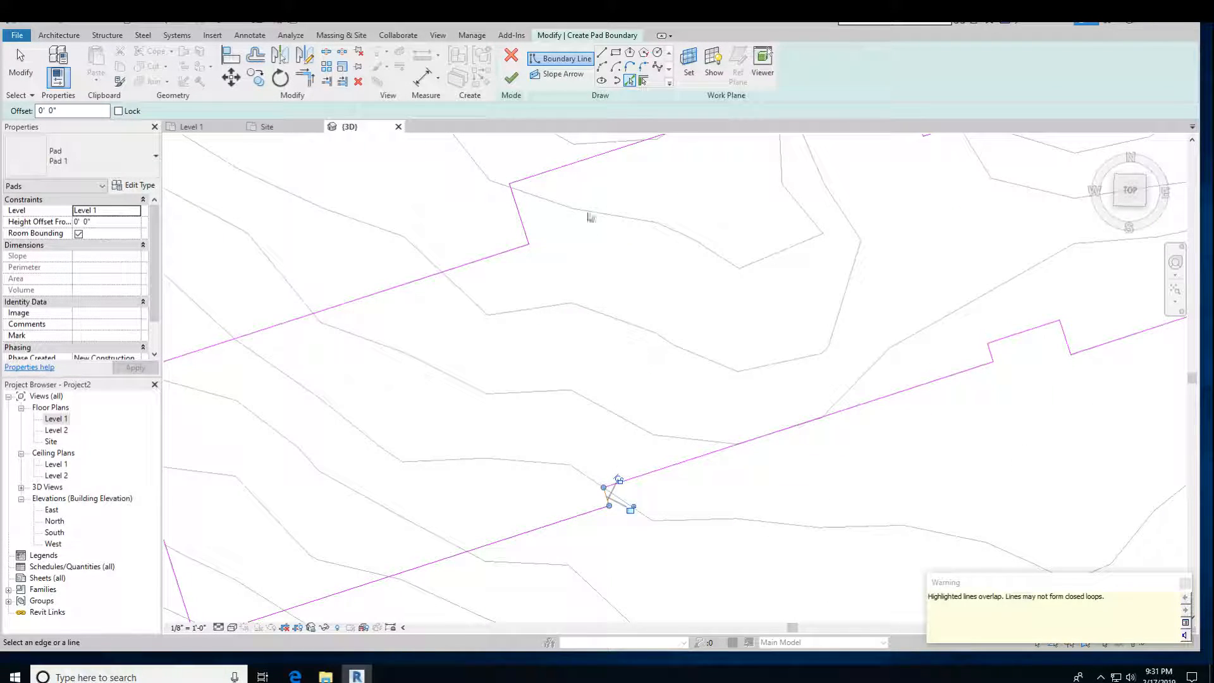
Step: Try to finish the pad, view the intersecting lines named in the error, and return to the sketch
{"action": "left_click", "coordinate": [519, 81]}
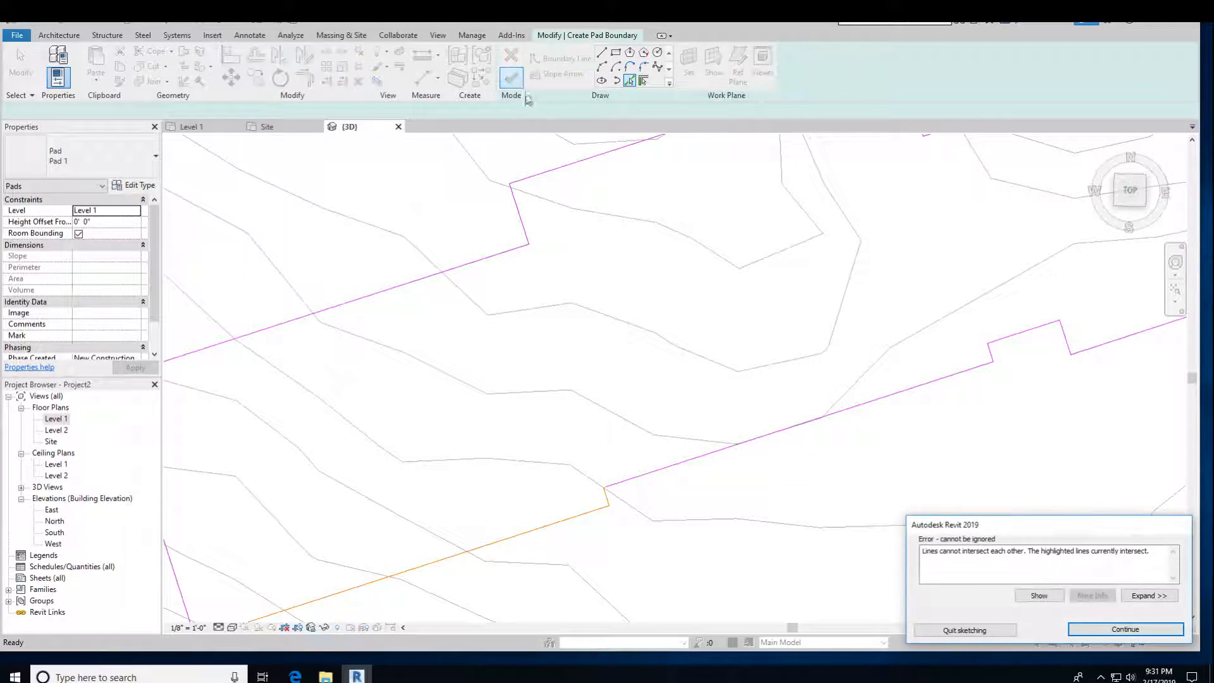
{"action": "left_click", "coordinate": [1040, 596]}
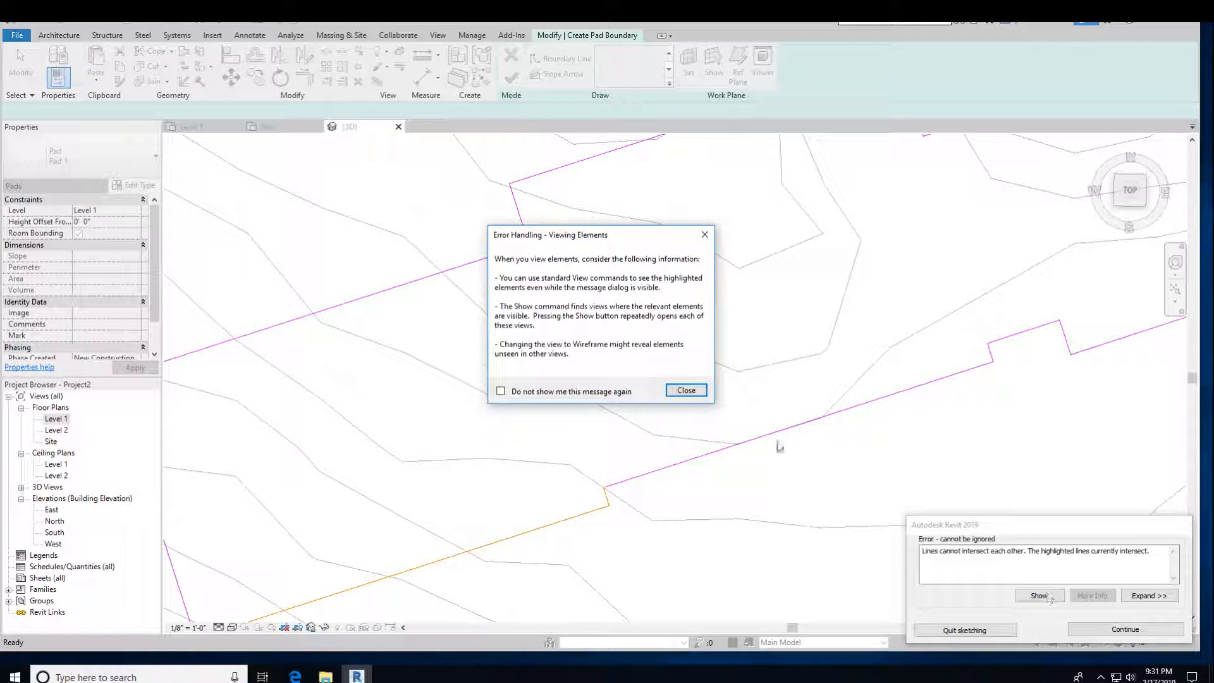
{"action": "left_click", "coordinate": [705, 394]}
{"action": "left_click", "coordinate": [1087, 629]}
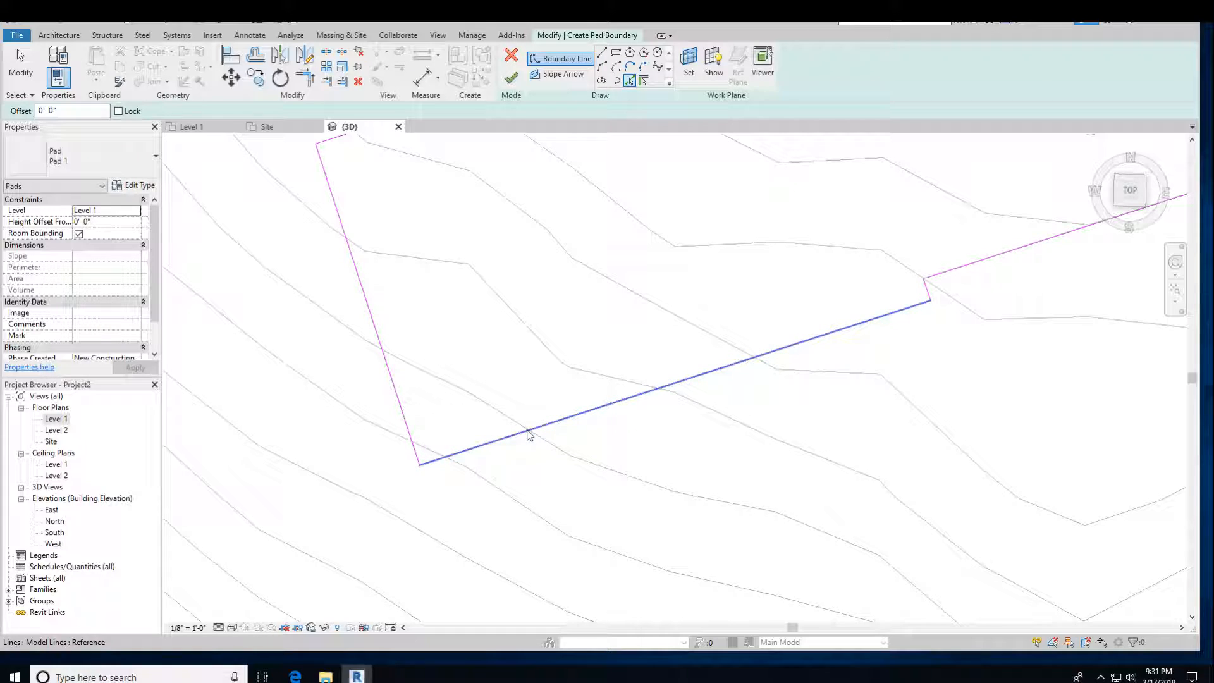
Step: Delete the doubled boundary lines along the southern edge west of the jog and pick that house line again
{"action": "left_click", "coordinate": [551, 63]}
{"action": "key", "text": "Escape"}
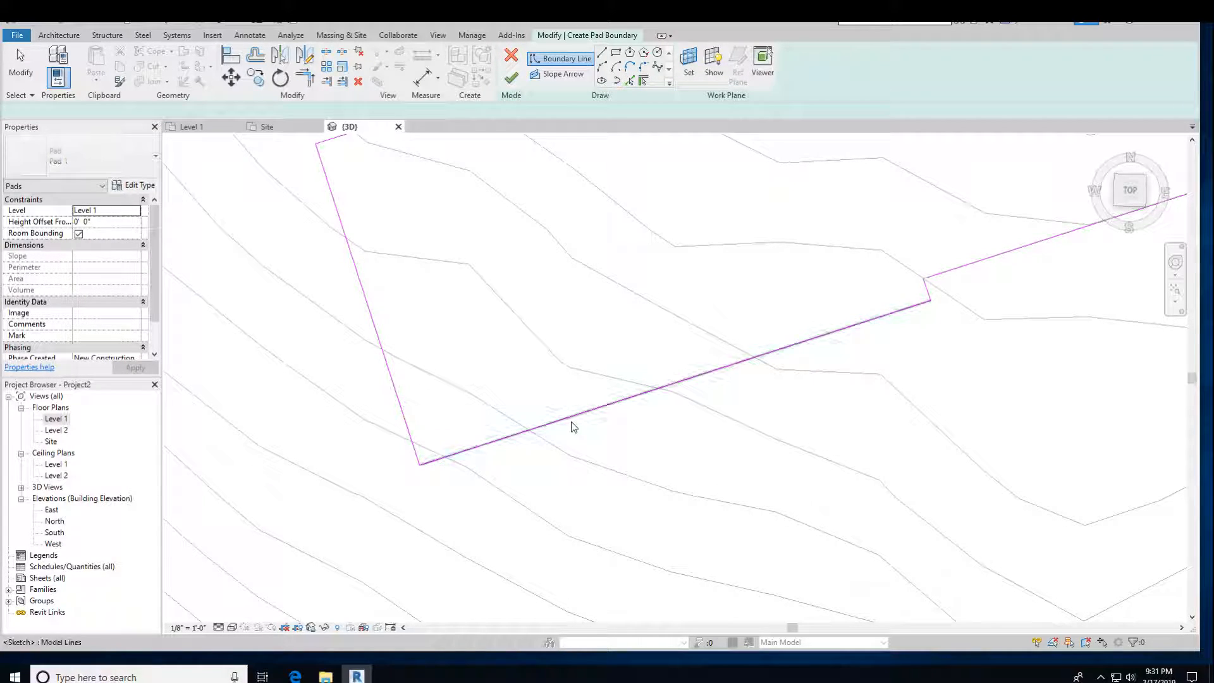
{"action": "key", "text": "Escape"}
{"action": "left_click", "coordinate": [574, 415]}
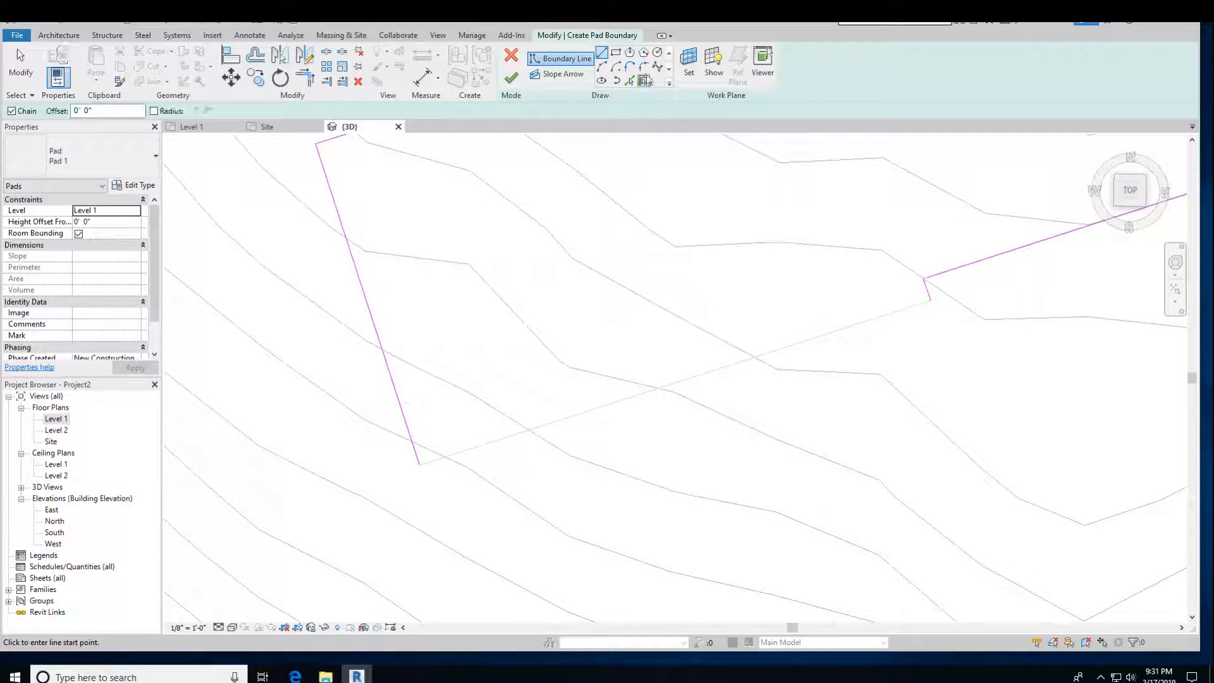
{"action": "left_click", "coordinate": [634, 82]}
{"action": "left_click", "coordinate": [551, 424]}
Step: Try to finish the pad, show the overlapping lines at the jog up close, and return to the sketch
{"action": "left_click", "coordinate": [511, 77]}
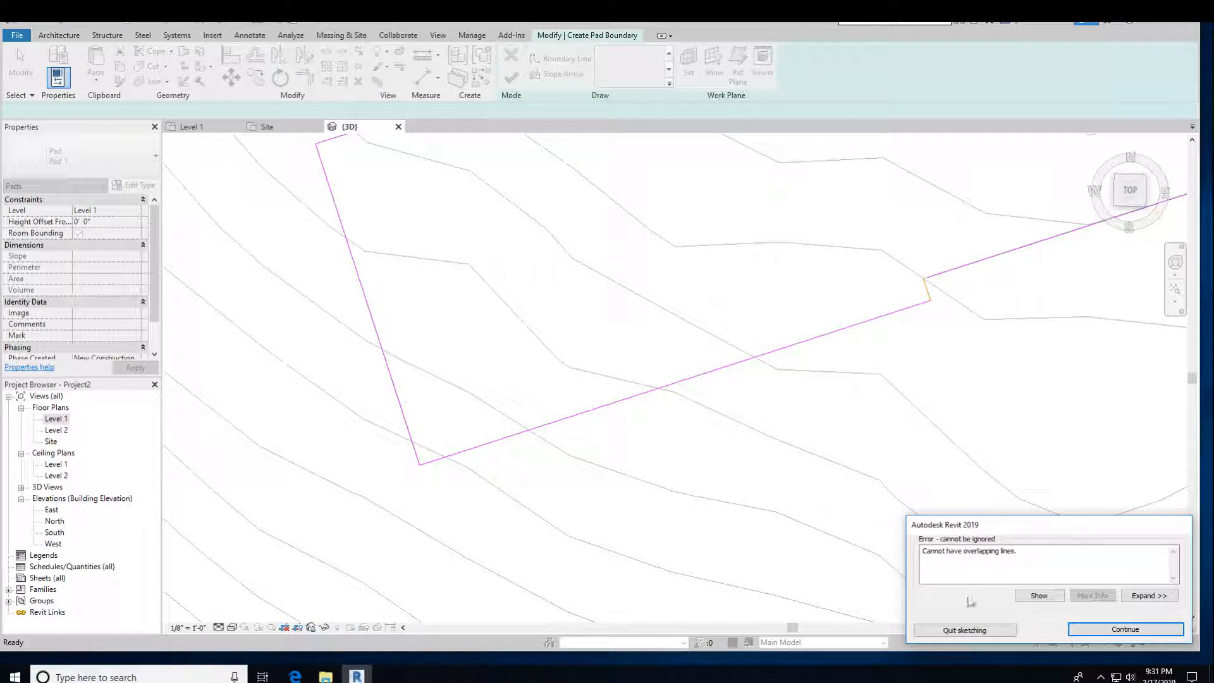
{"action": "left_click", "coordinate": [1136, 595]}
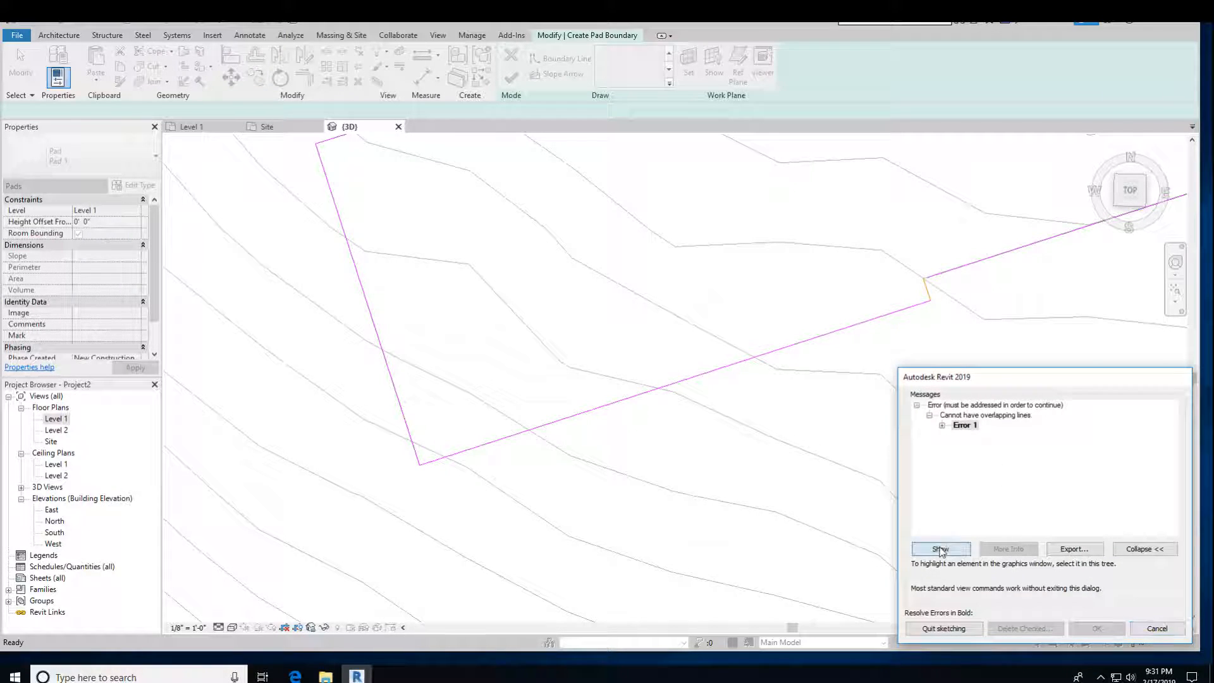
{"action": "left_click", "coordinate": [941, 549]}
{"action": "left_click", "coordinate": [686, 392]}
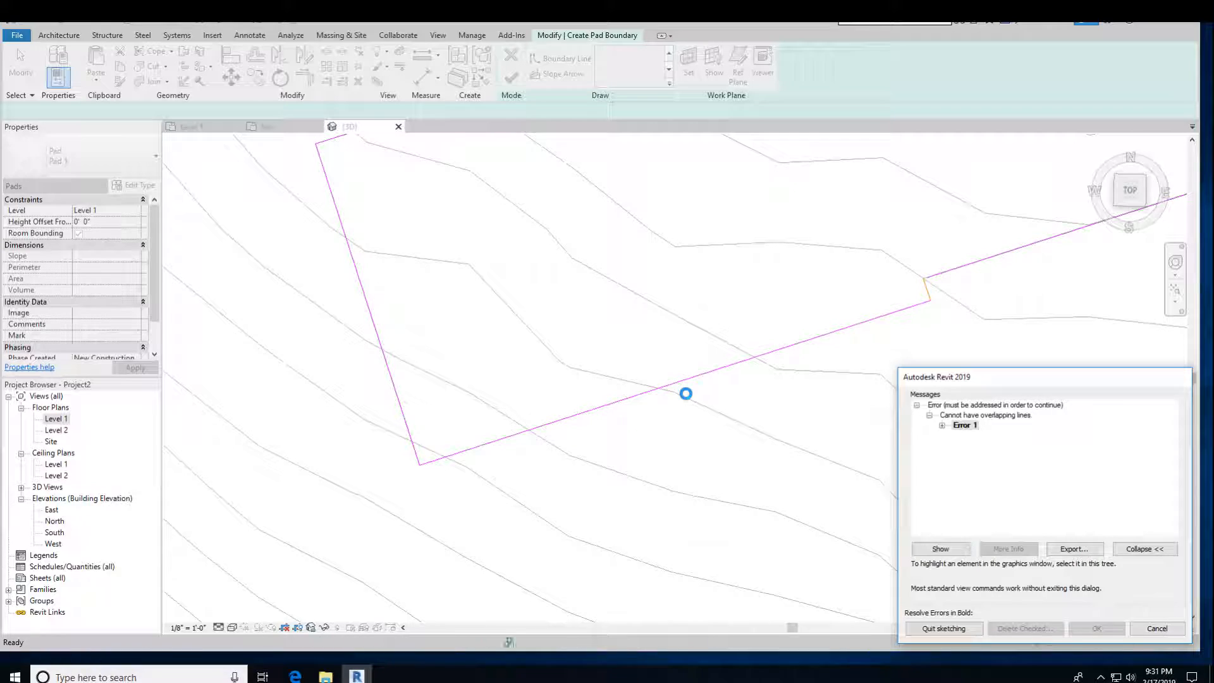
{"action": "left_click", "coordinate": [1139, 629]}
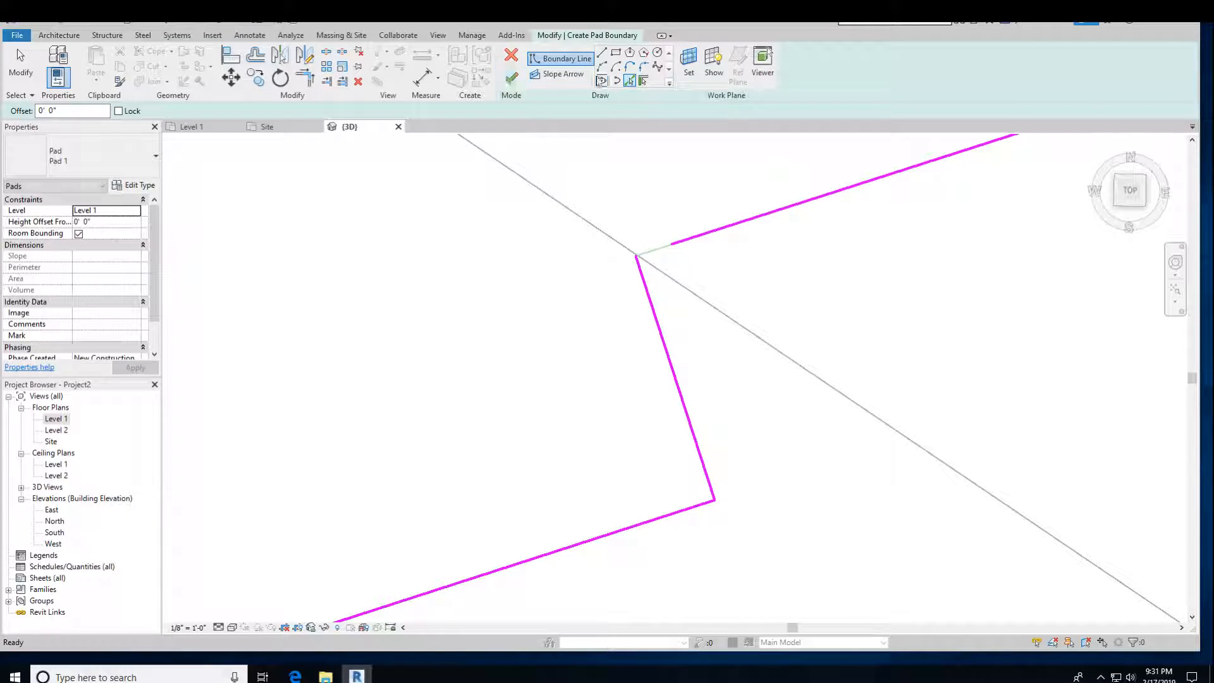
Step: Pick the tiny missing house line at the upper corner of the jog and try to finish the pad
{"action": "left_click", "coordinate": [649, 253]}
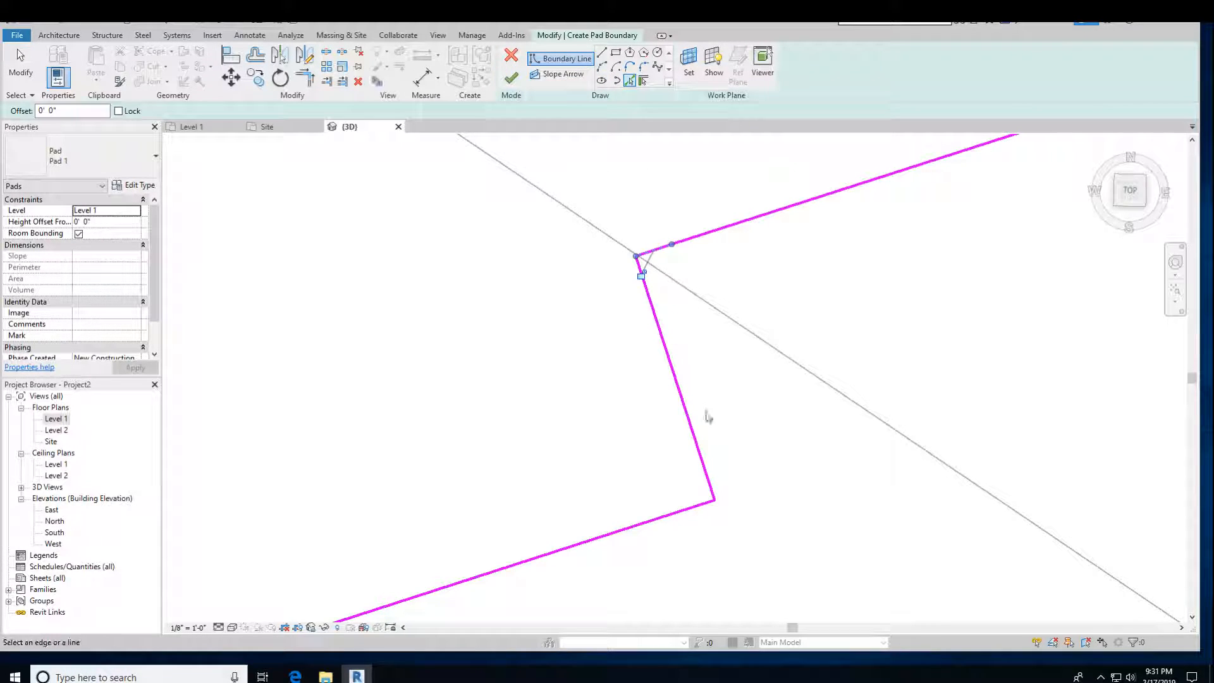
{"action": "left_click", "coordinate": [510, 77]}
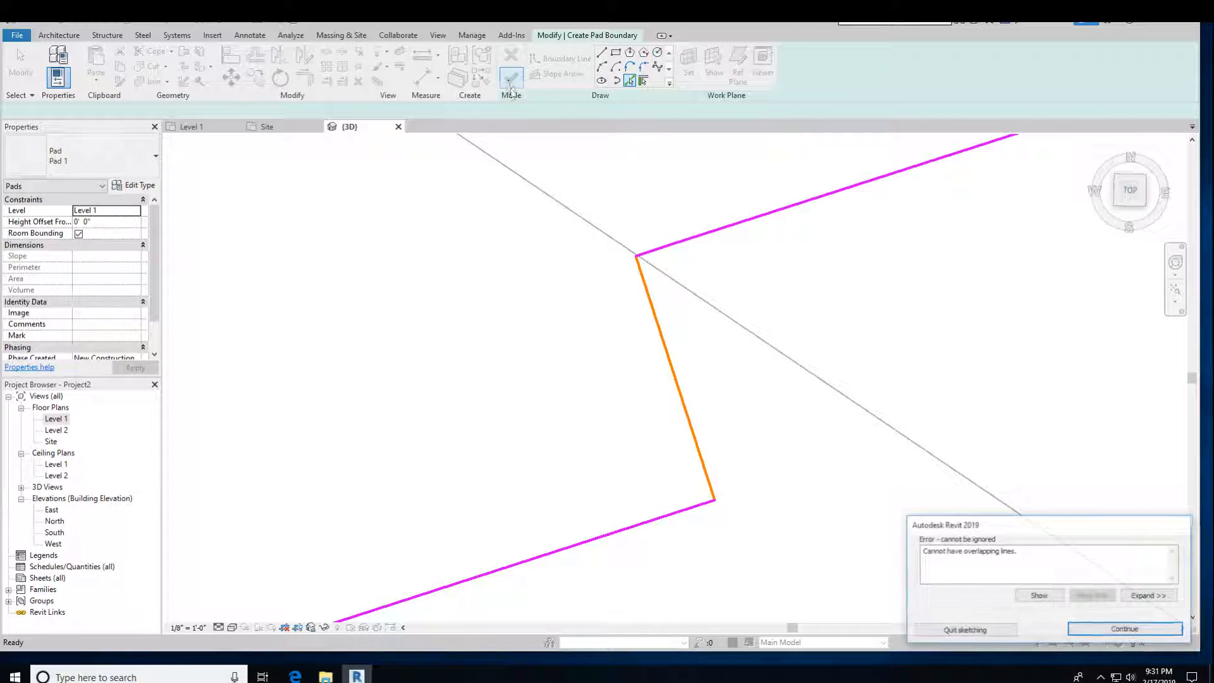
{"action": "left_click", "coordinate": [1091, 635]}
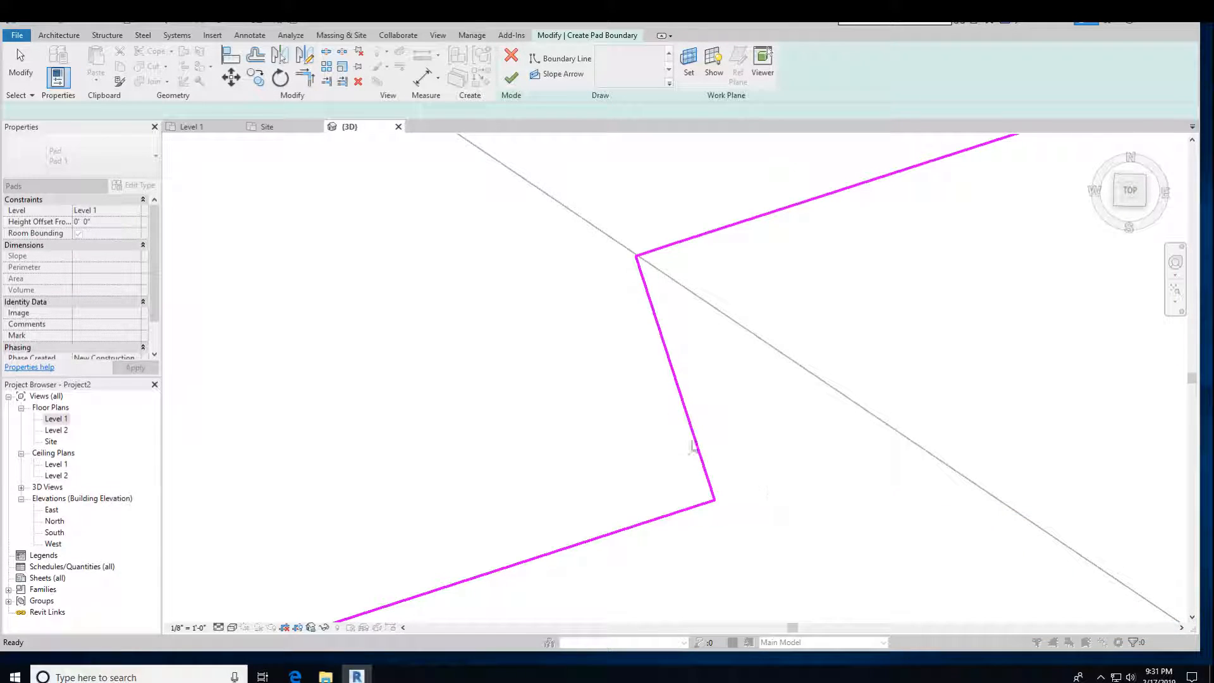
Step: Replace the overlapping boundary lines on the jog's short side with a single picked house line and finish the building pad
{"action": "left_click", "coordinate": [678, 388]}
{"action": "left_click", "coordinate": [676, 382]}
{"action": "key", "text": "Escape"}
{"action": "key", "text": "Escape"}
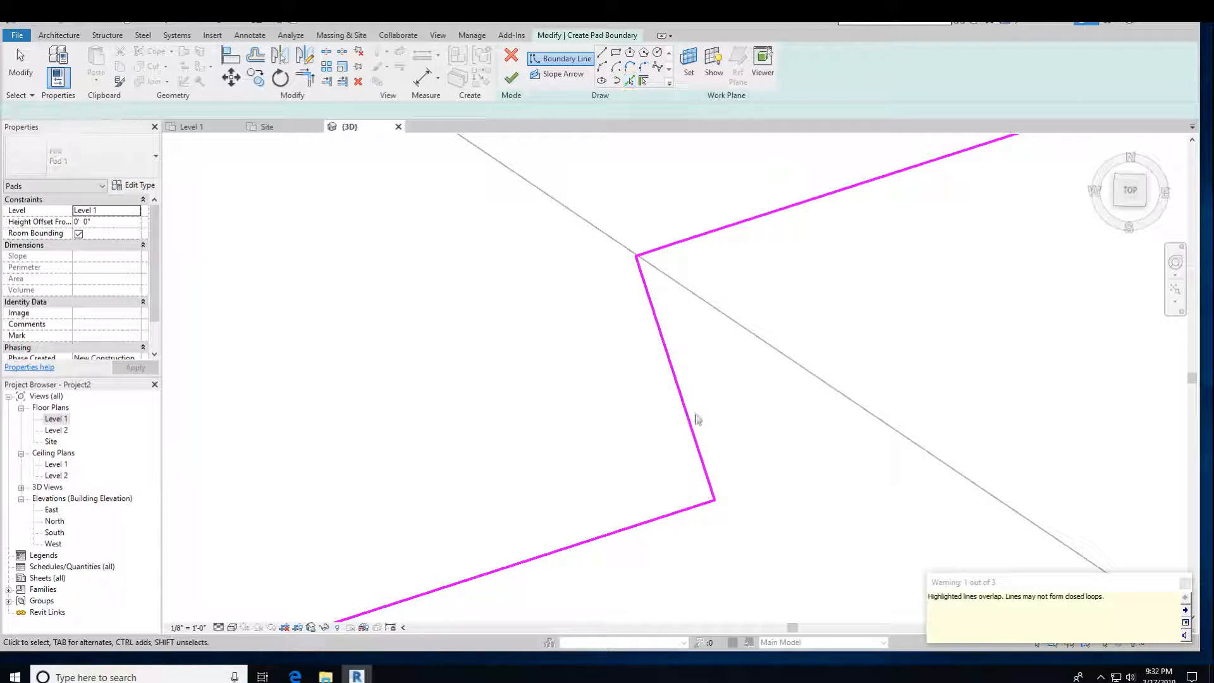
{"action": "left_click", "coordinate": [686, 398]}
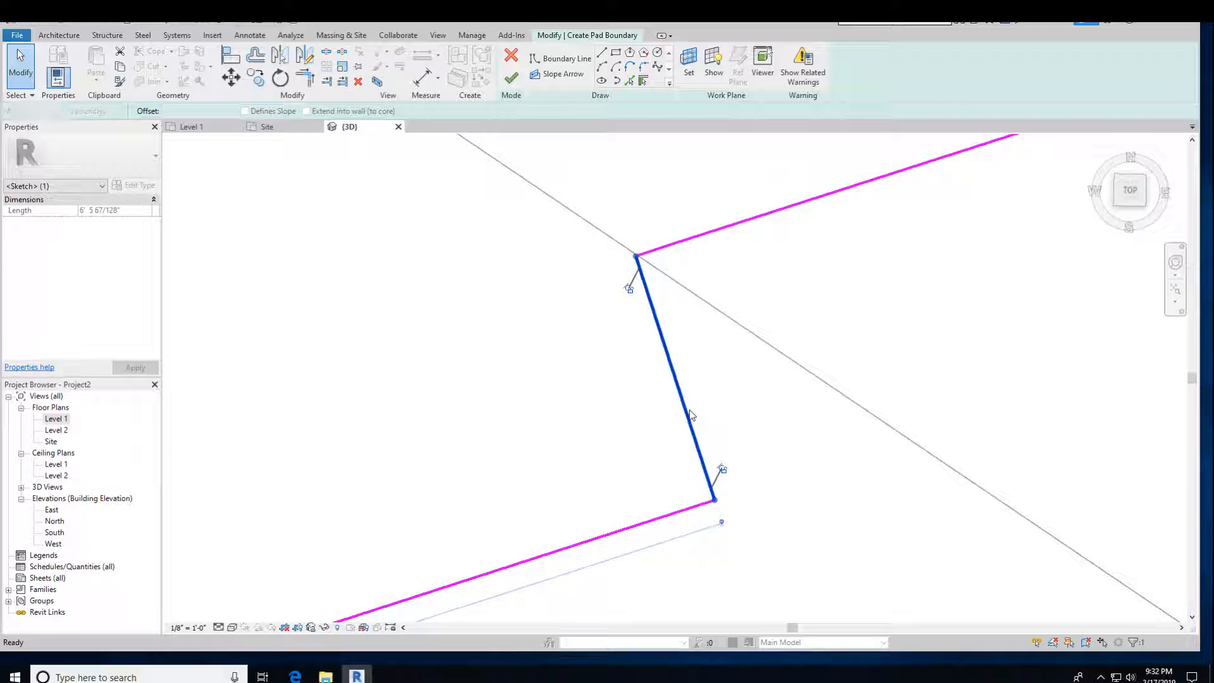
{"action": "left_click", "coordinate": [735, 412]}
{"action": "left_click", "coordinate": [692, 417]}
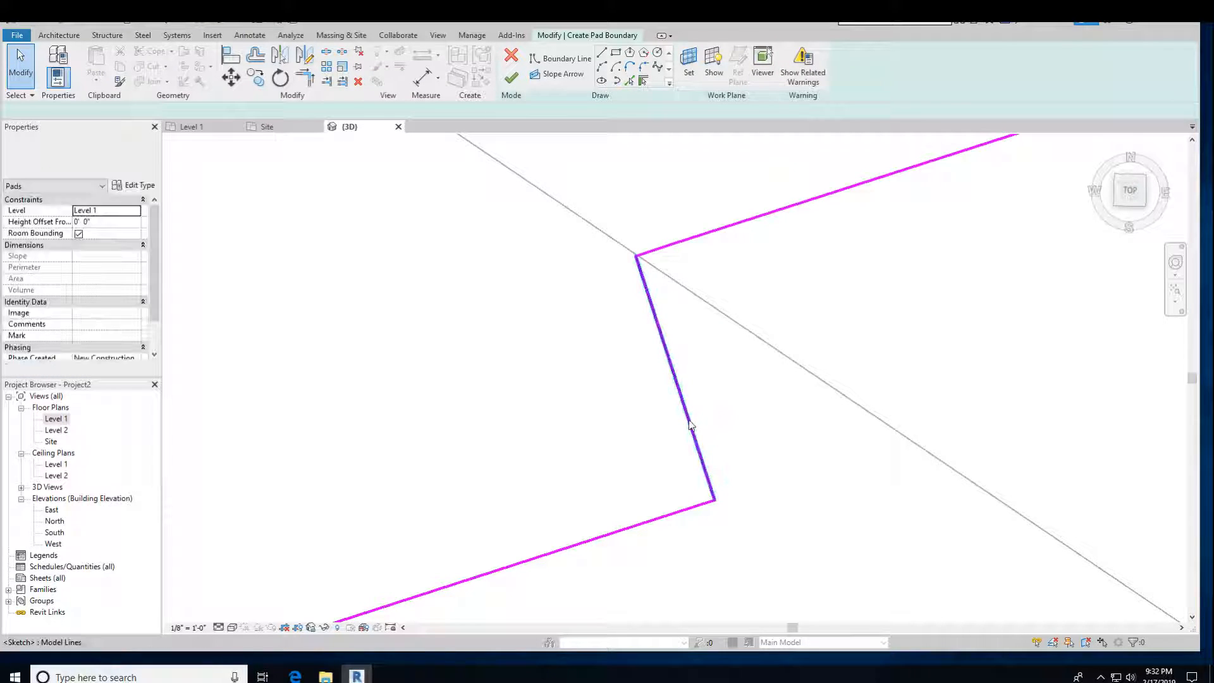
{"action": "key", "text": "Delete"}
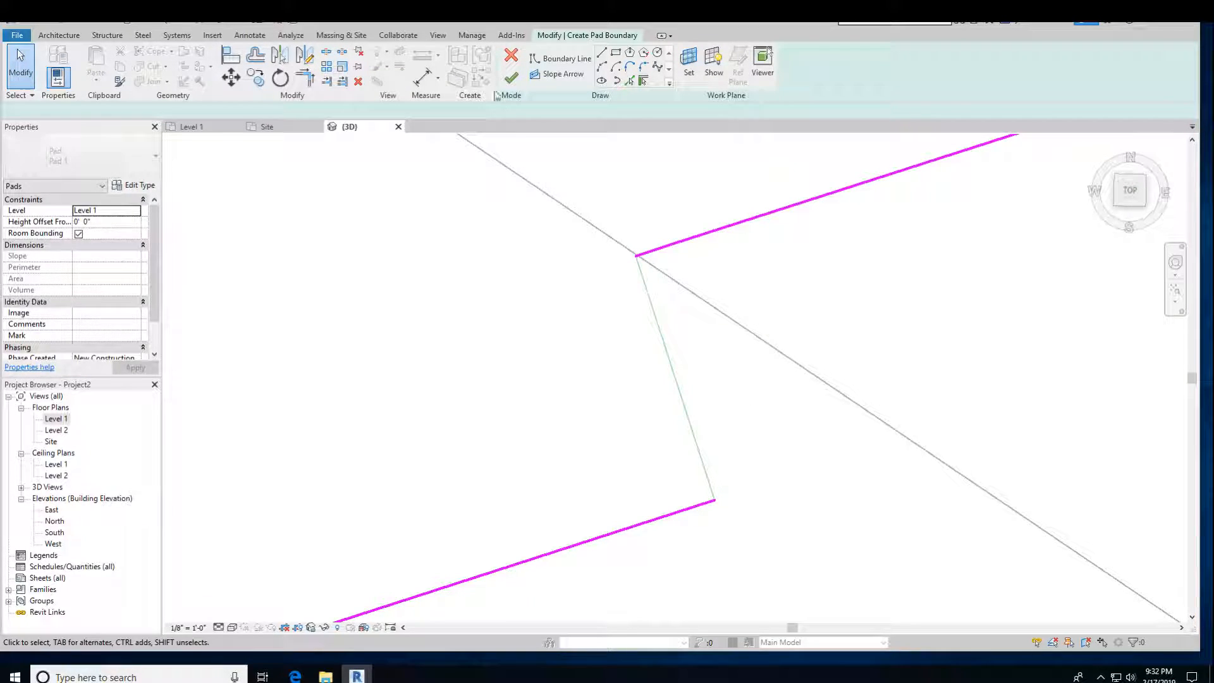
{"action": "left_click", "coordinate": [654, 338]}
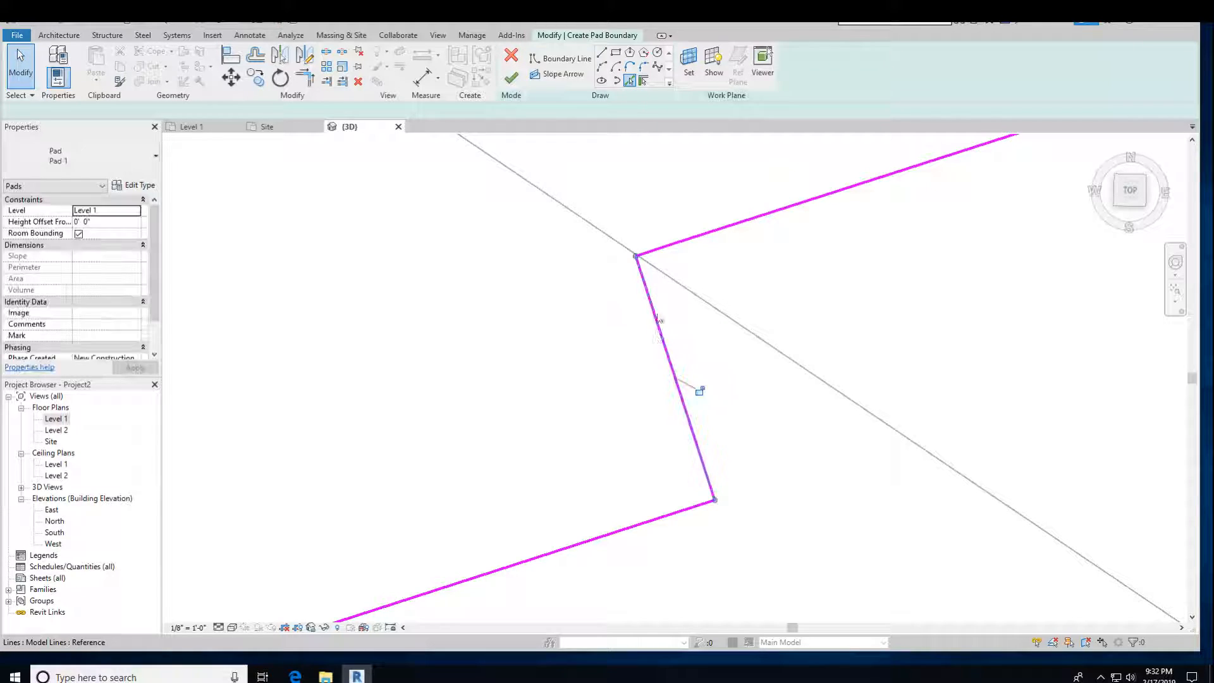
{"action": "left_click", "coordinate": [511, 77]}
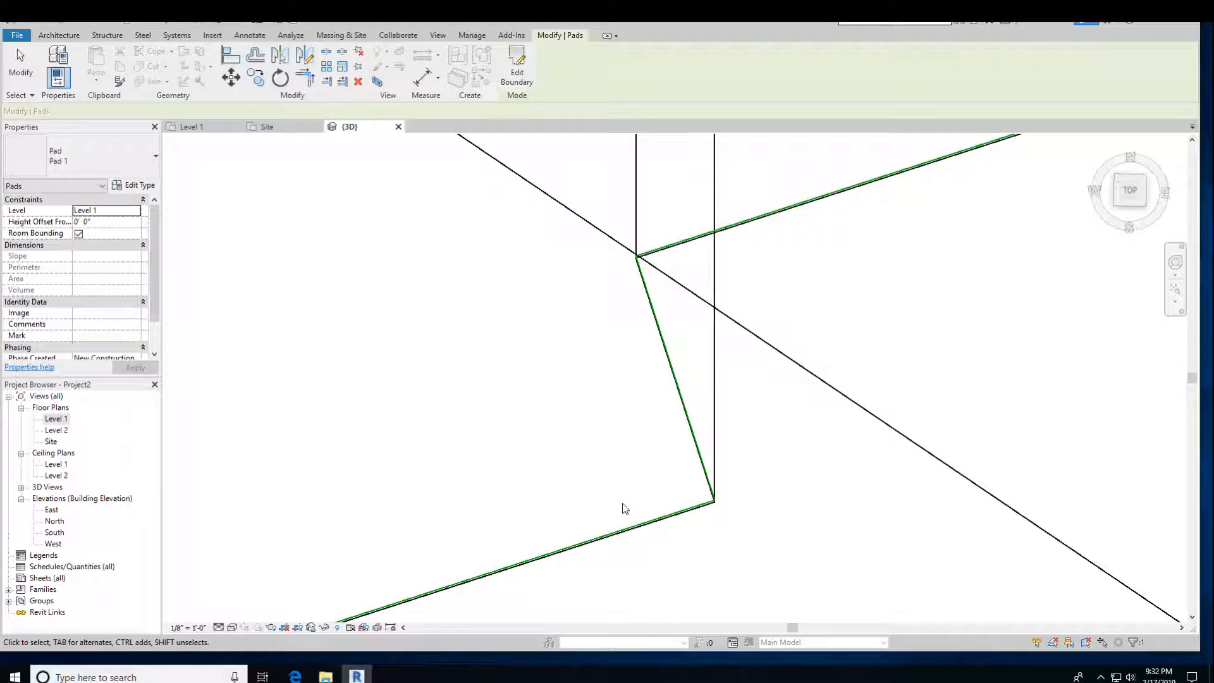
Step: Set the visual style of the 3D view to Realistic and examine the pad and terrain from the front
{"action": "scroll", "coordinate": [623, 506], "scroll_direction": "down", "scroll_amount": 7}
{"action": "scroll", "coordinate": [541, 448], "scroll_direction": "down", "scroll_amount": 5}
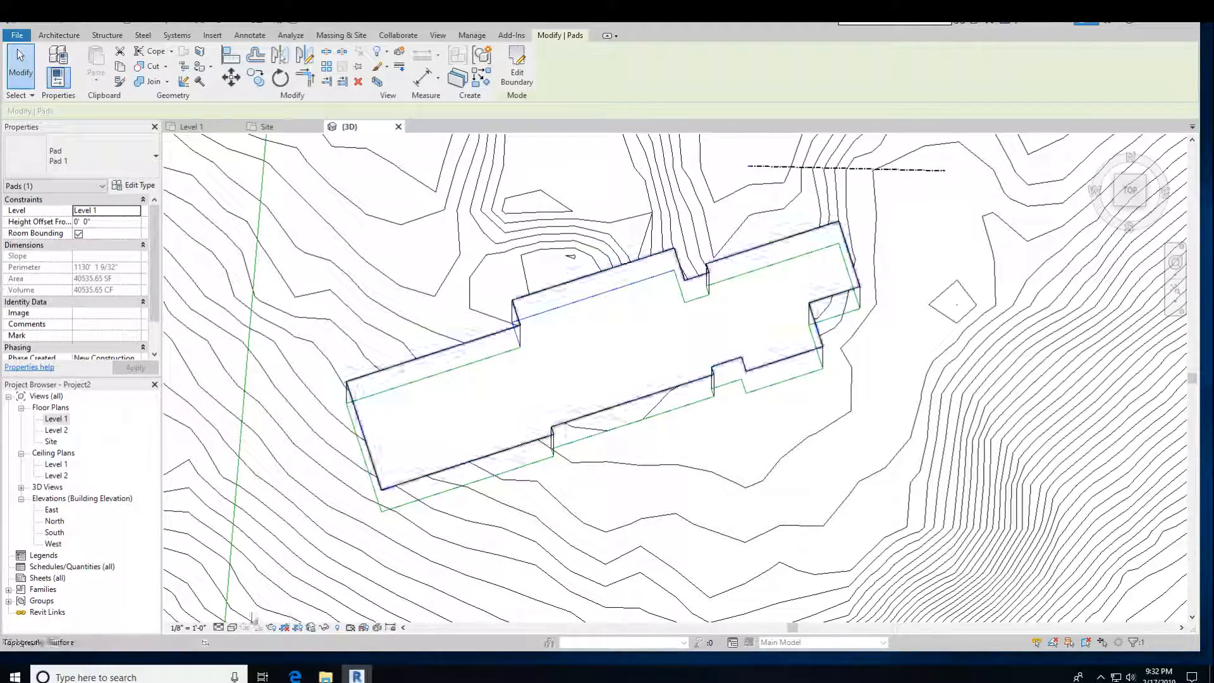
{"action": "left_click", "coordinate": [233, 628]}
{"action": "left_click", "coordinate": [247, 603]}
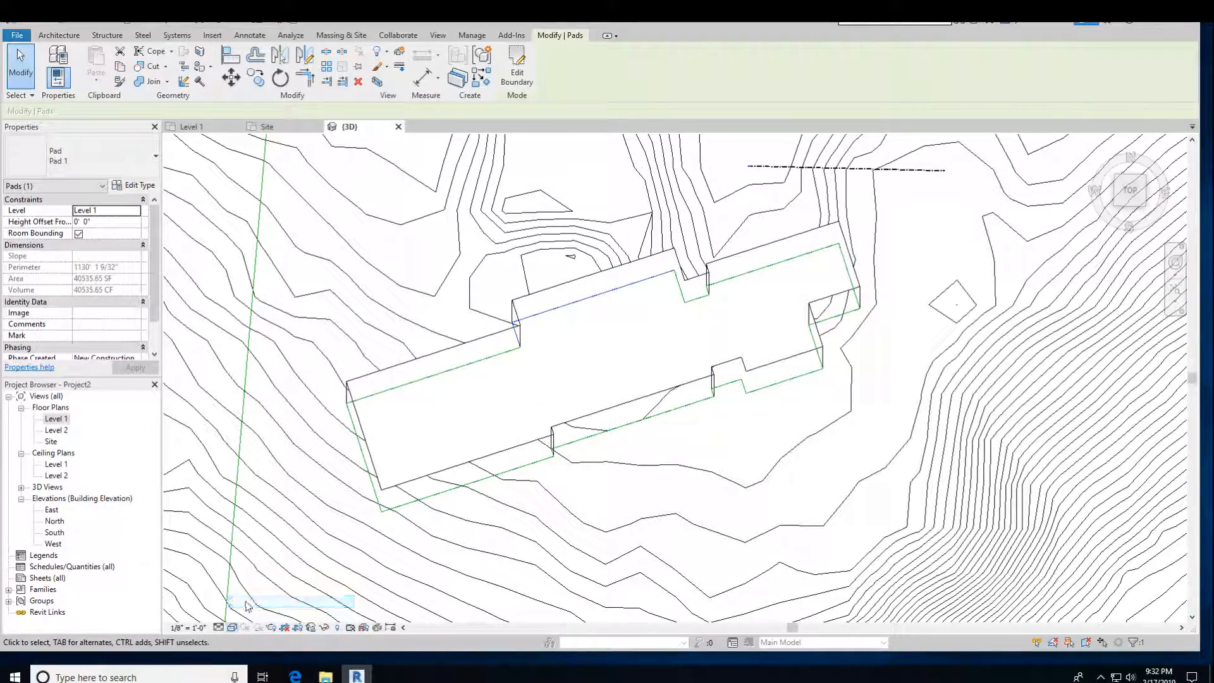
{"action": "middle_click_drag", "start_coordinate": [609, 529], "coordinate": [510, 111], "text": "shift"}
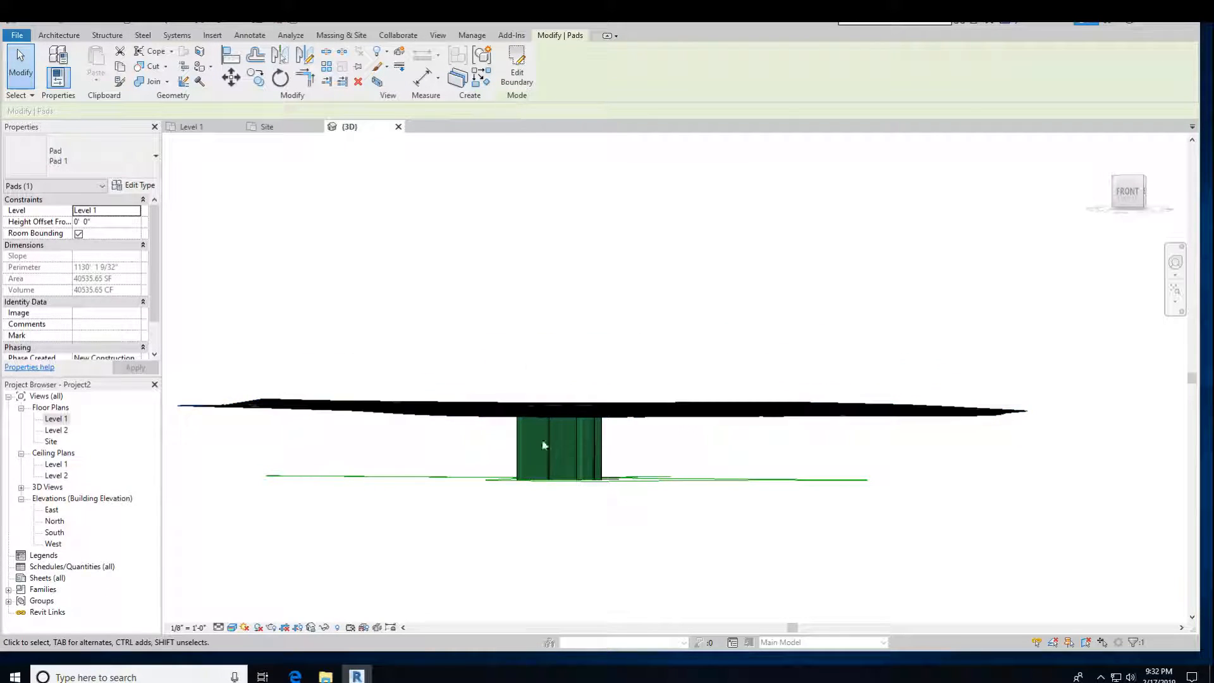
Step: In the East elevation, move Level 1 up to an elevation of about 342' 5", close beneath the terrain surface
{"action": "left_click", "coordinate": [60, 420]}
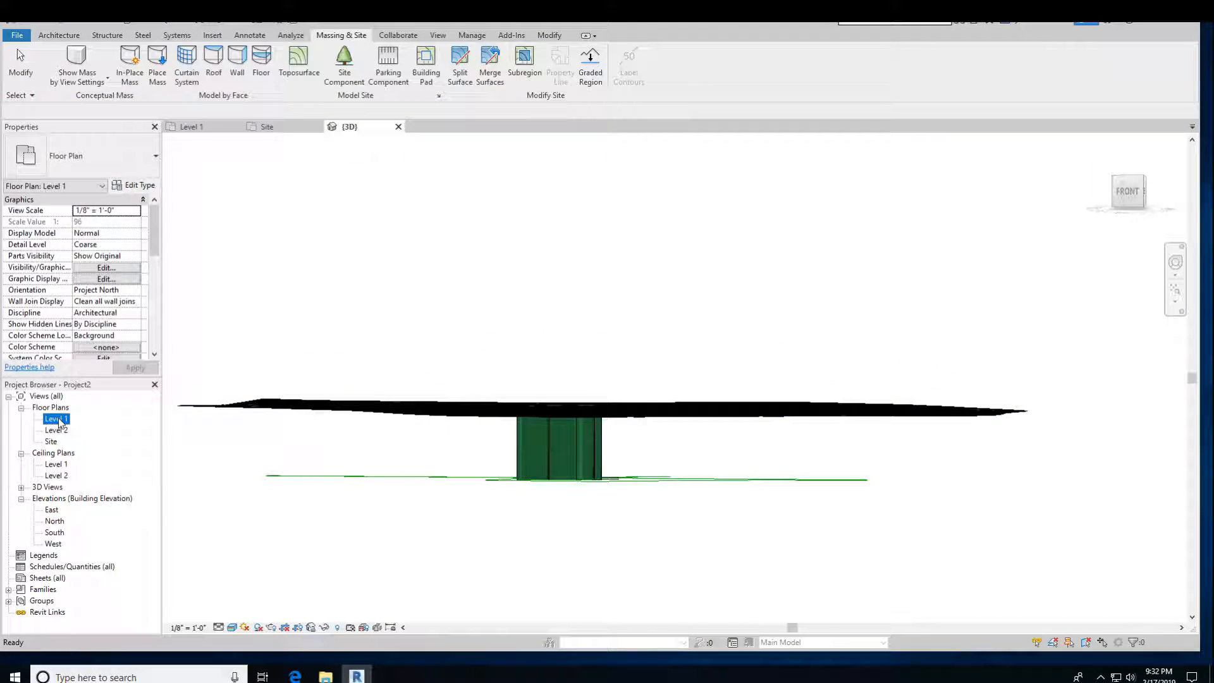
{"action": "double_click", "coordinate": [61, 420]}
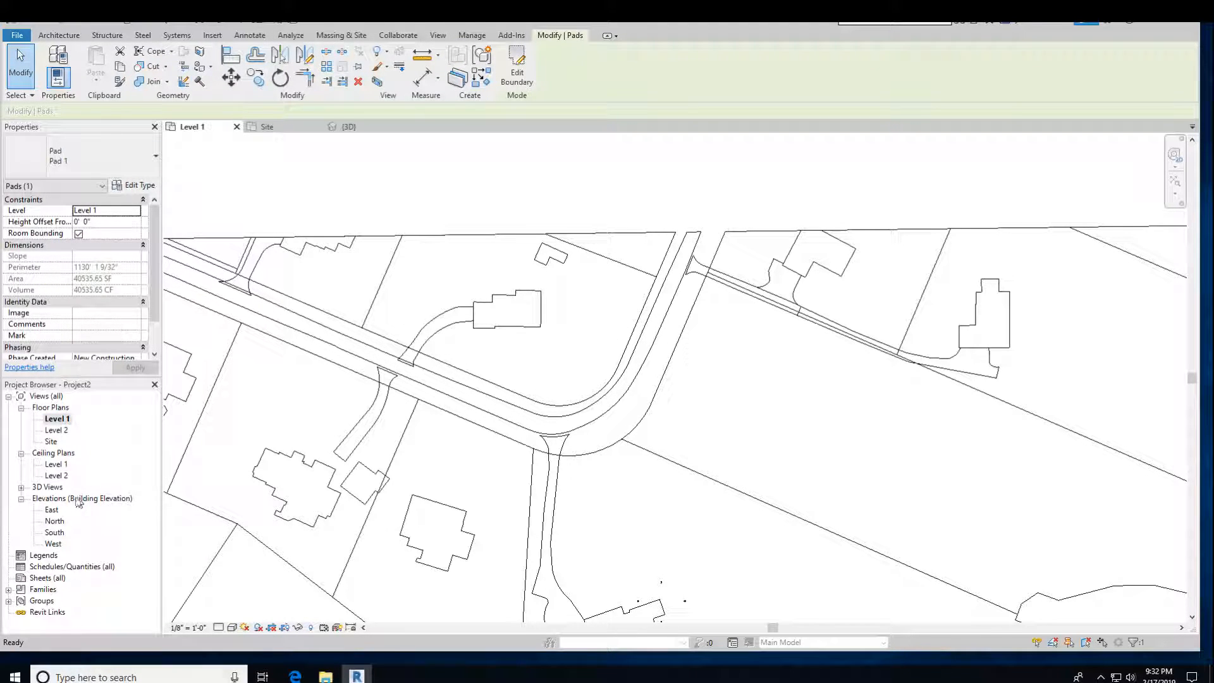
{"action": "double_click", "coordinate": [53, 510]}
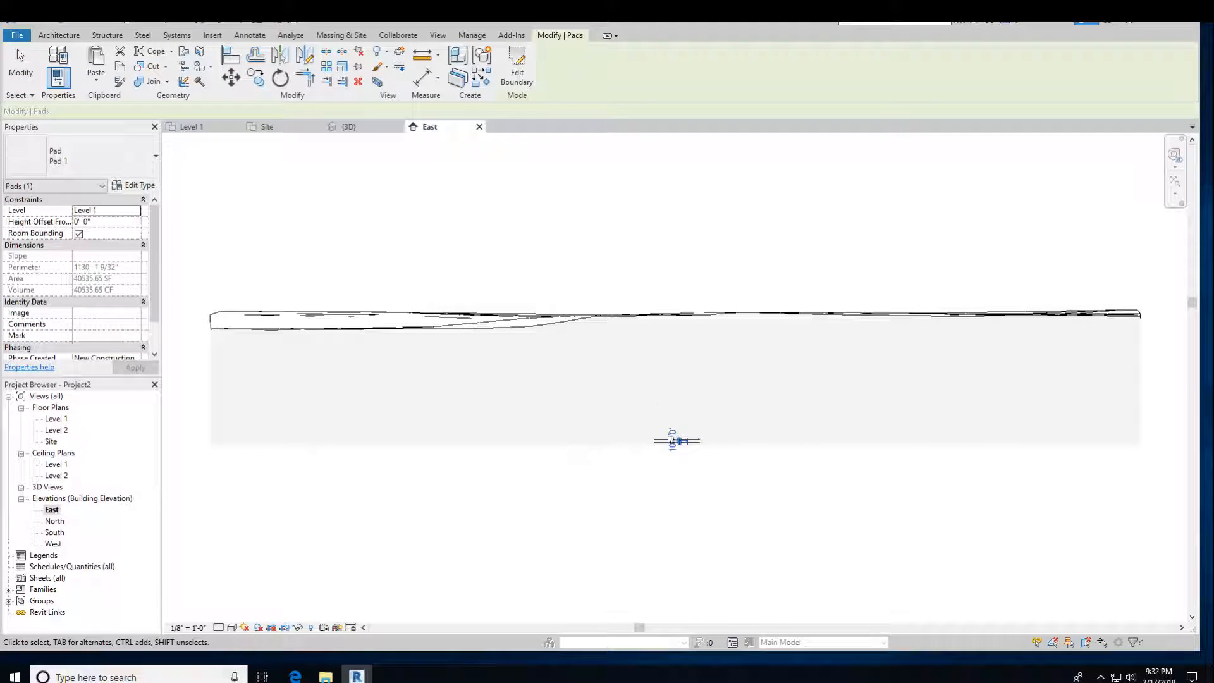
{"action": "scroll", "coordinate": [721, 458], "scroll_direction": "up", "scroll_amount": 4}
{"action": "left_click", "coordinate": [698, 440]}
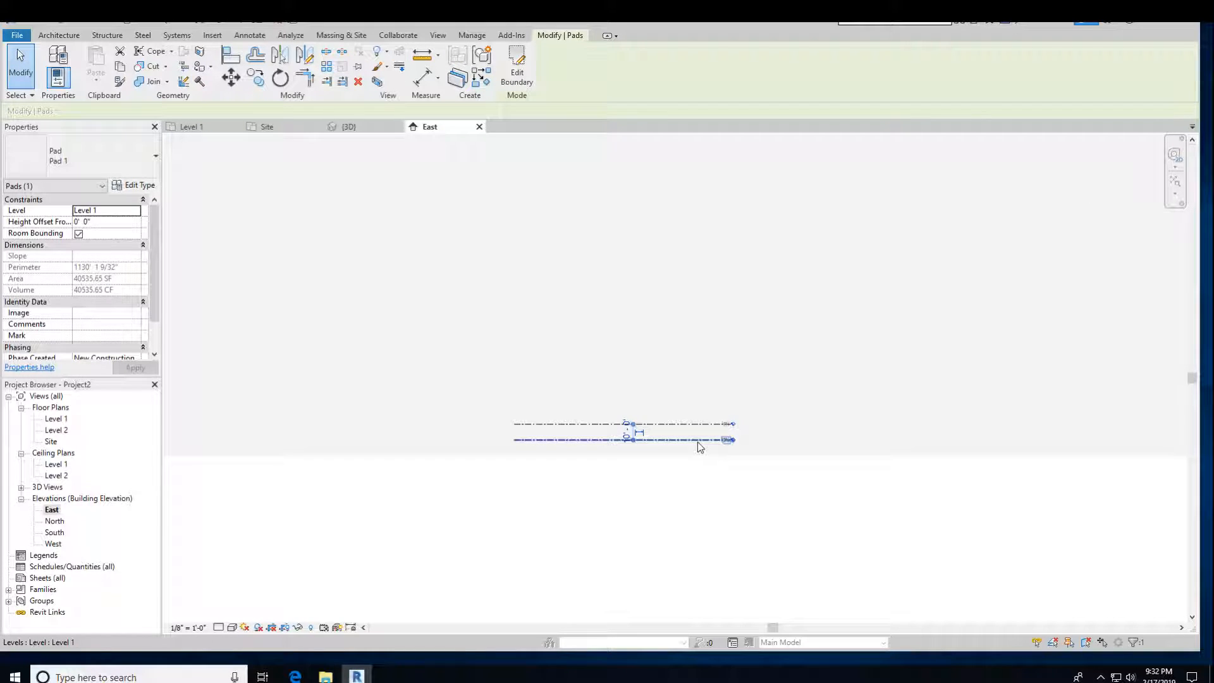
{"action": "scroll", "coordinate": [699, 443], "scroll_direction": "down", "scroll_amount": 2}
{"action": "middle_click_drag", "start_coordinate": [751, 450], "coordinate": [690, 531]}
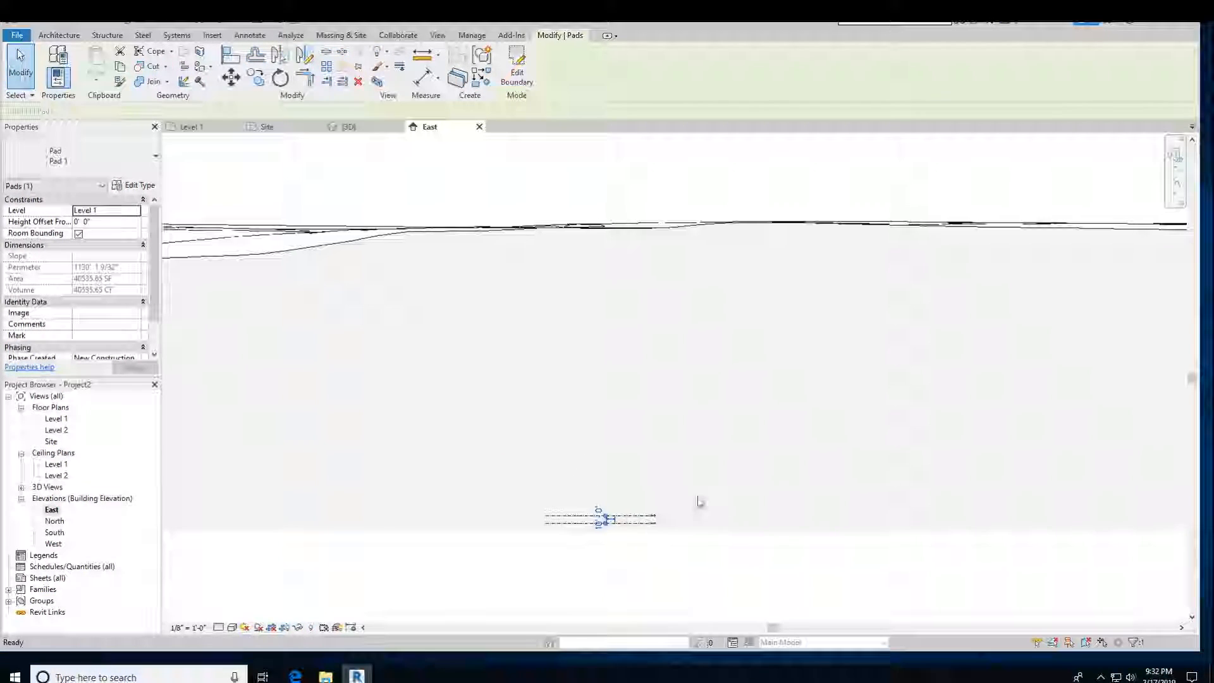
{"action": "left_click", "coordinate": [624, 525]}
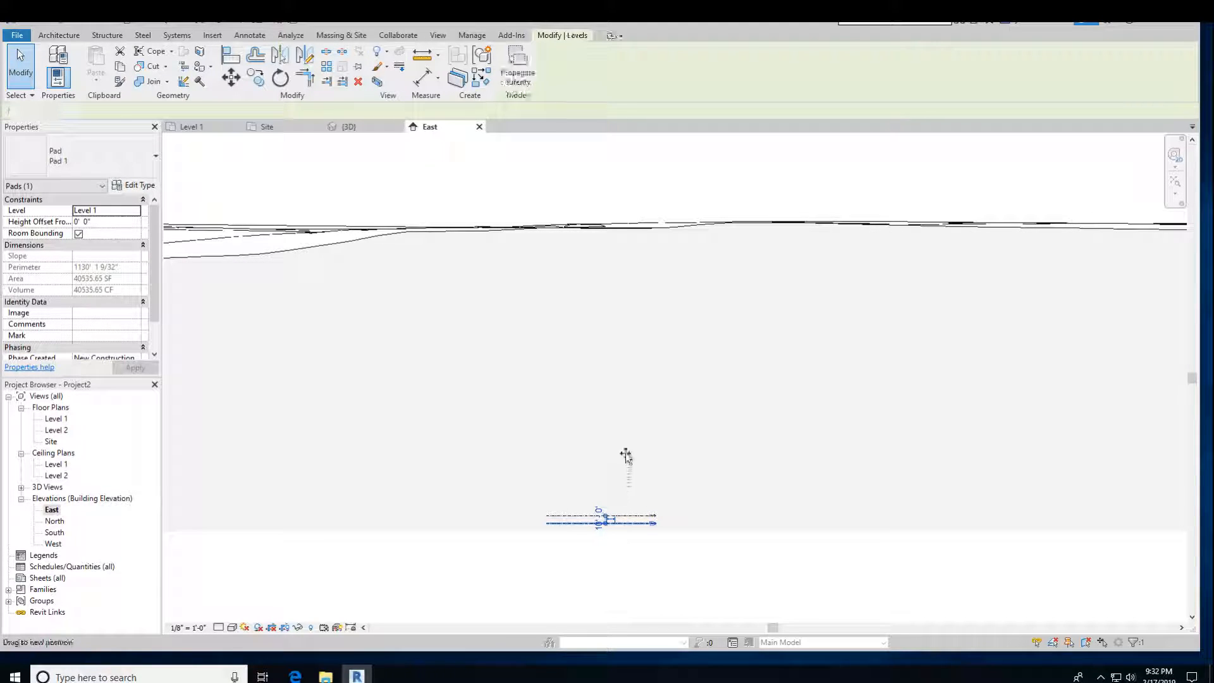
Step: Delete Level 2 and raise Level 1 further to an elevation of about 367' 3", just under the terrain line
{"action": "left_click", "coordinate": [632, 521]}
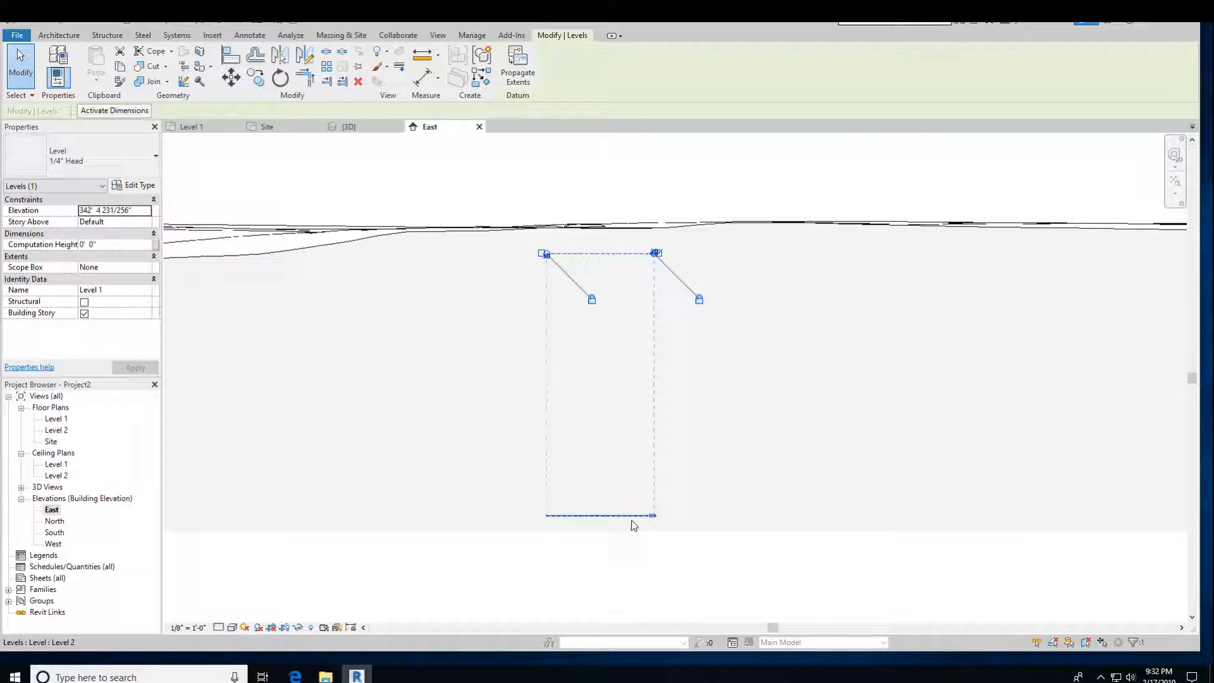
{"action": "left_click", "coordinate": [634, 520]}
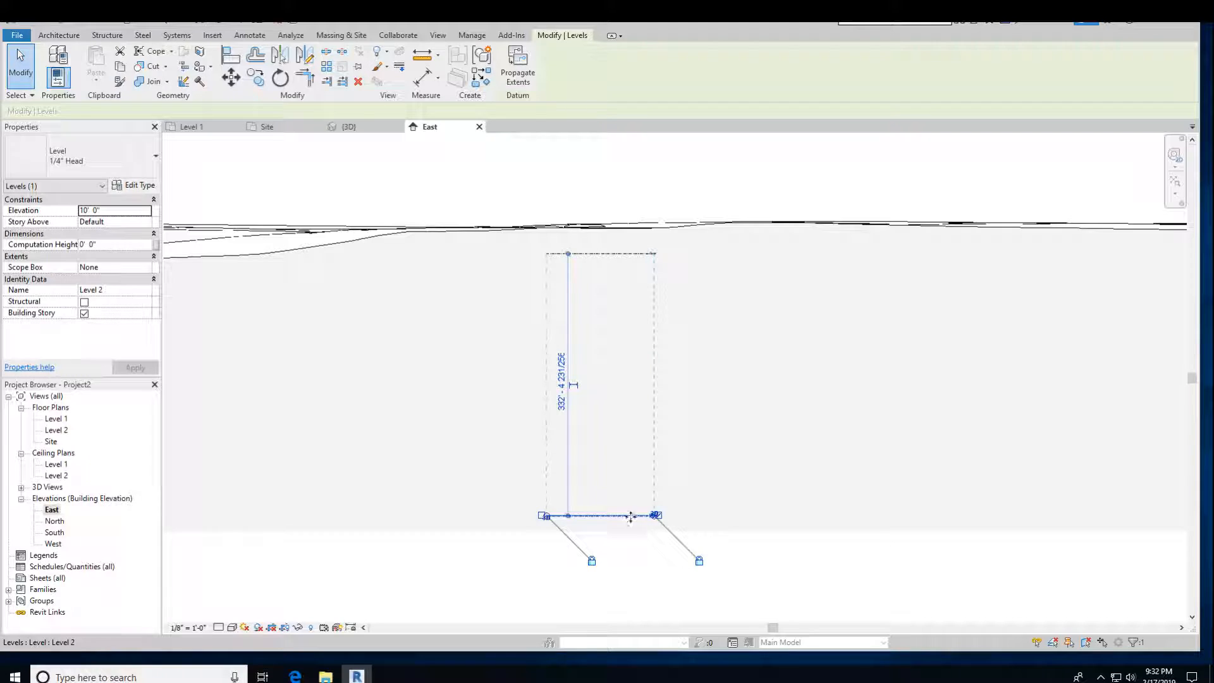
{"action": "key", "text": "Delete"}
{"action": "left_click", "coordinate": [662, 375]}
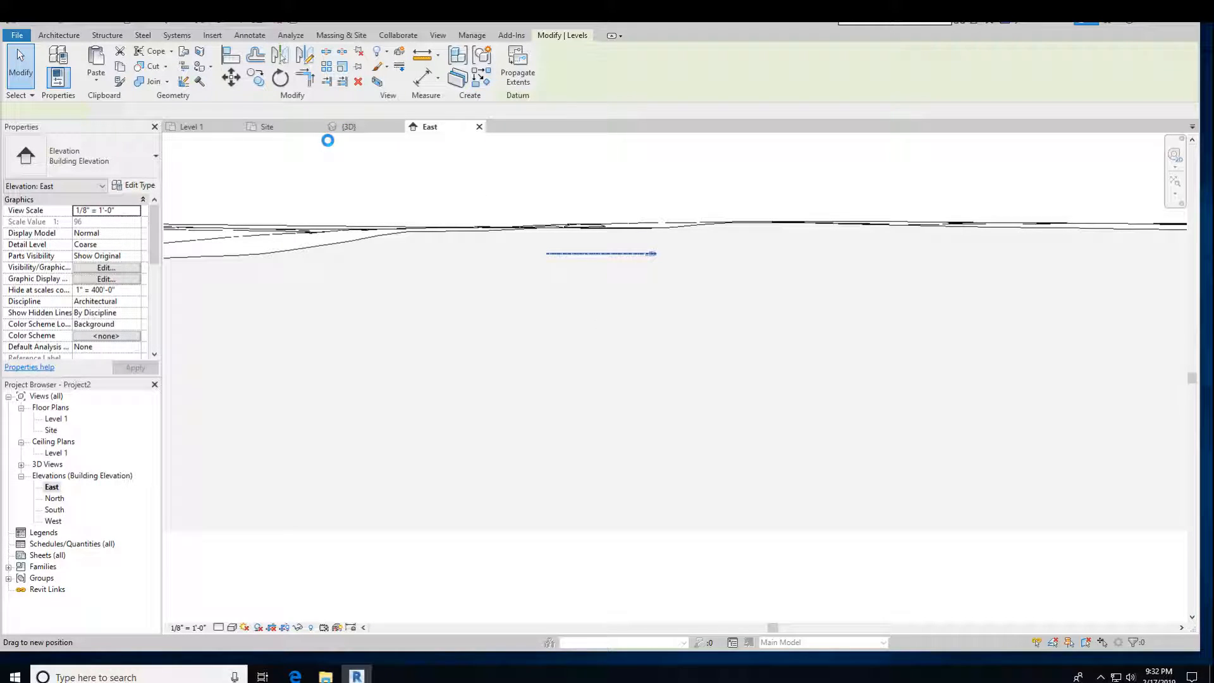
{"action": "left_click_drag", "start_coordinate": [330, 148], "coordinate": [333, 148]}
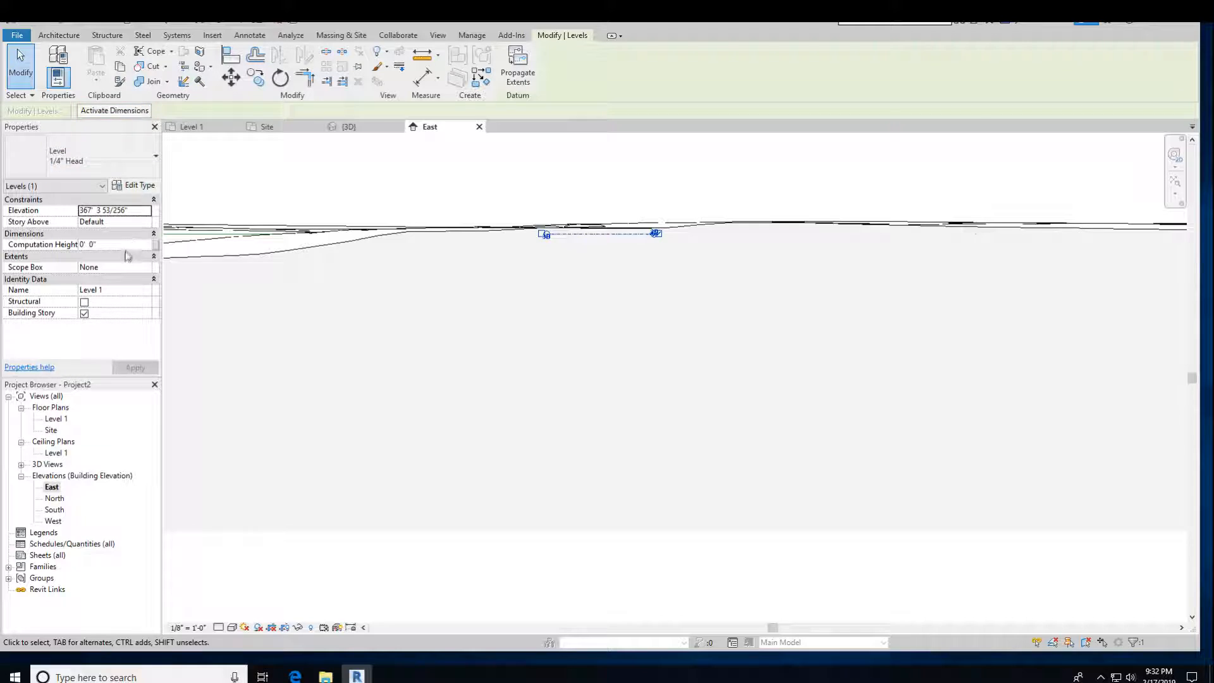
Step: Examine in the 3D view how the building pad sits in the terrain, from above and up close around its edges
{"action": "left_click", "coordinate": [349, 127]}
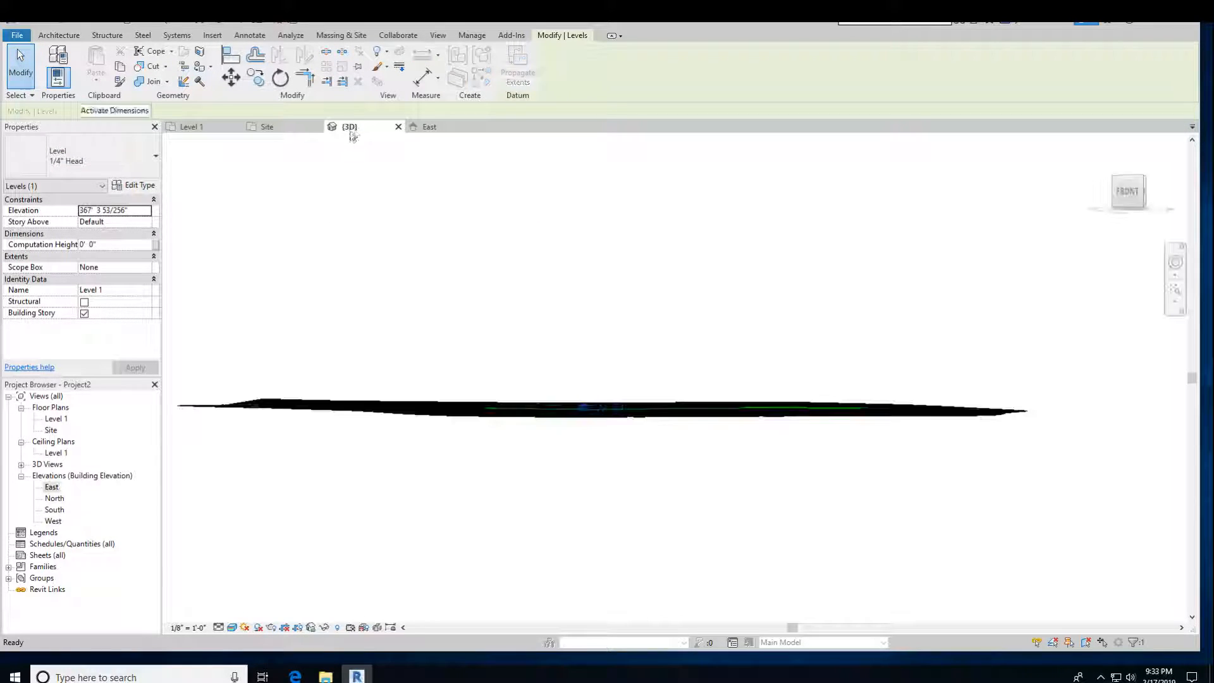
{"action": "middle_click_drag", "start_coordinate": [585, 430], "coordinate": [577, 583], "text": "shift"}
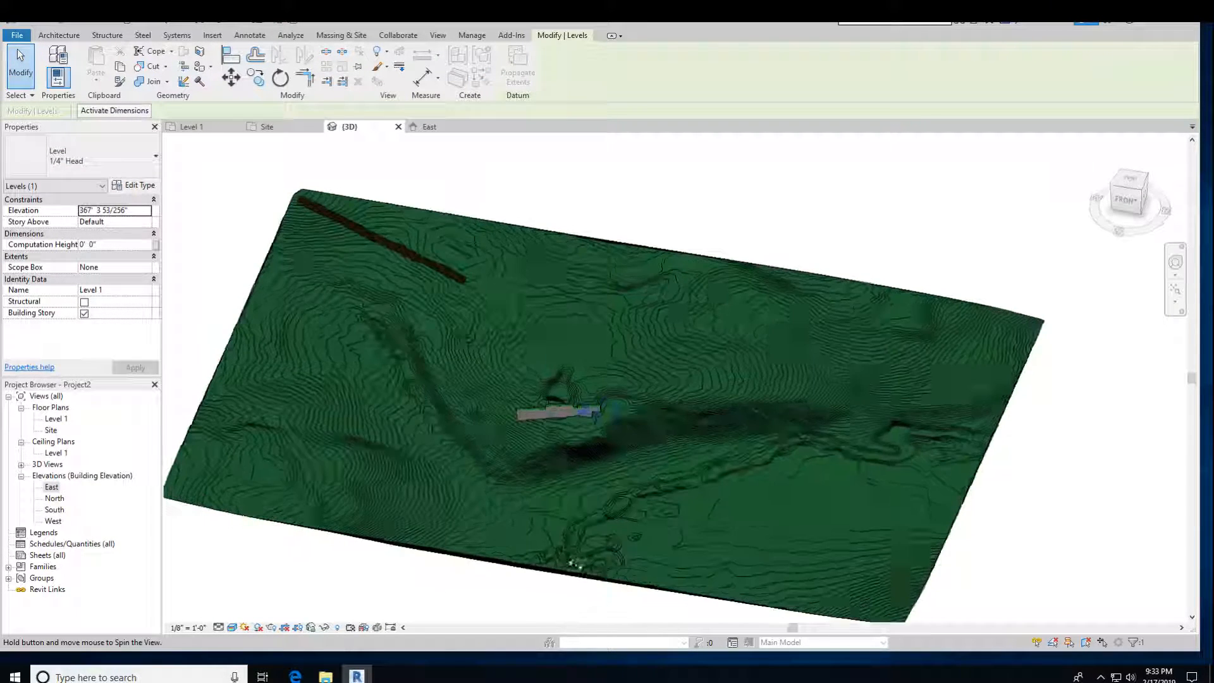
{"action": "scroll", "coordinate": [547, 402], "scroll_direction": "up", "scroll_amount": 5}
{"action": "scroll", "coordinate": [550, 400], "scroll_direction": "up", "scroll_amount": 4}
{"action": "middle_click_drag", "start_coordinate": [552, 401], "coordinate": [611, 328], "text": "shift"}
{"action": "scroll", "coordinate": [614, 334], "scroll_direction": "up", "scroll_amount": 5}
{"action": "middle_click_drag", "start_coordinate": [624, 415], "coordinate": [602, 481], "text": "shift"}
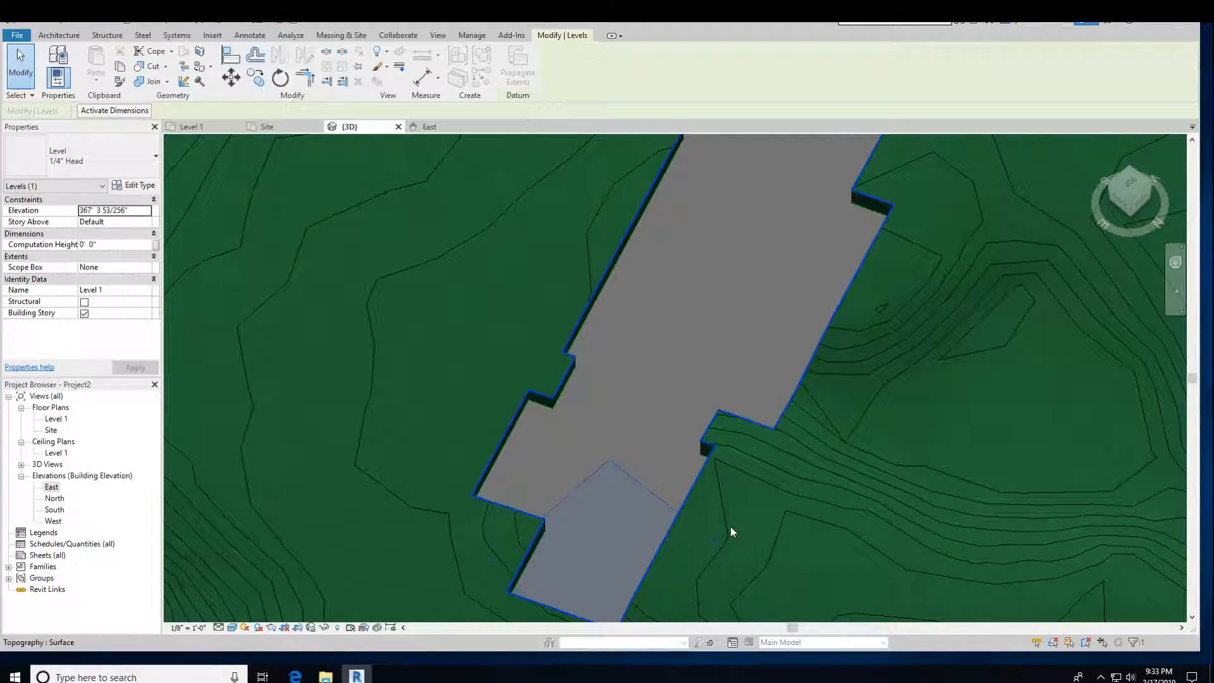
{"action": "scroll", "coordinate": [731, 528], "scroll_direction": "down", "scroll_amount": 4}
{"action": "middle_click_drag", "start_coordinate": [721, 521], "coordinate": [753, 542], "text": "shift"}
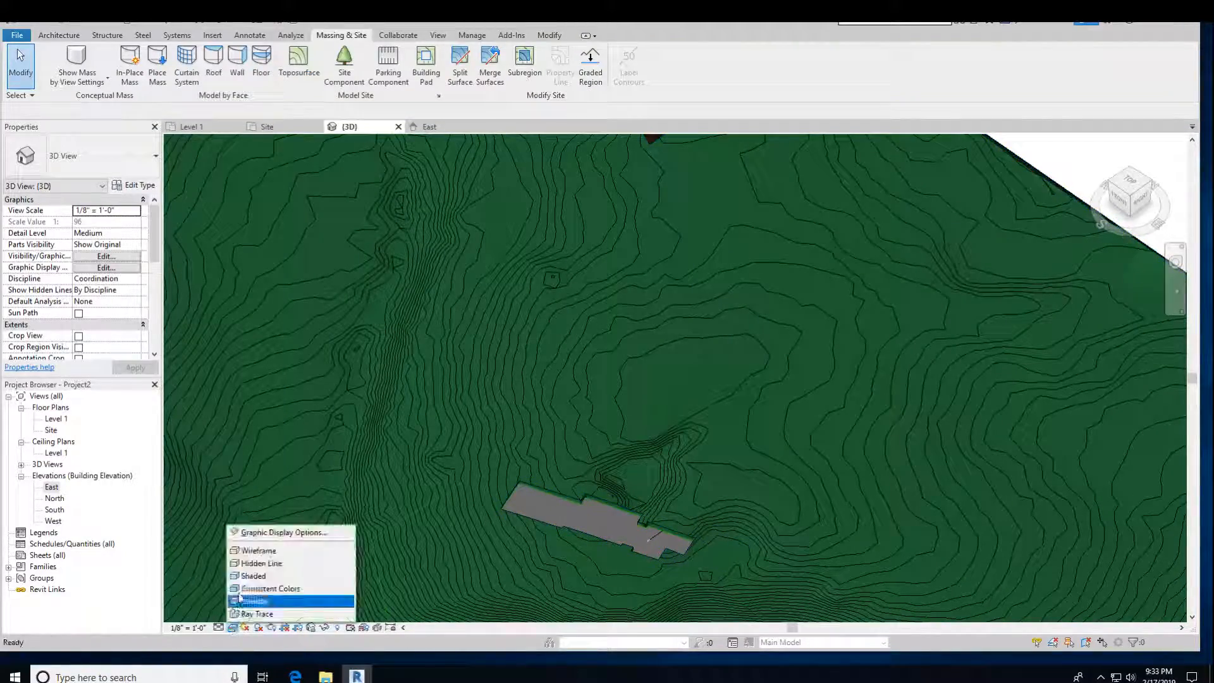
Step: Set the visual style of the 3D view to Wireframe and examine the contours and traced lines around the pad
{"action": "left_click", "coordinate": [255, 552]}
{"action": "scroll", "coordinate": [615, 575], "scroll_direction": "up", "scroll_amount": 1}
{"action": "middle_click_drag", "start_coordinate": [725, 572], "coordinate": [847, 572], "text": "shift"}
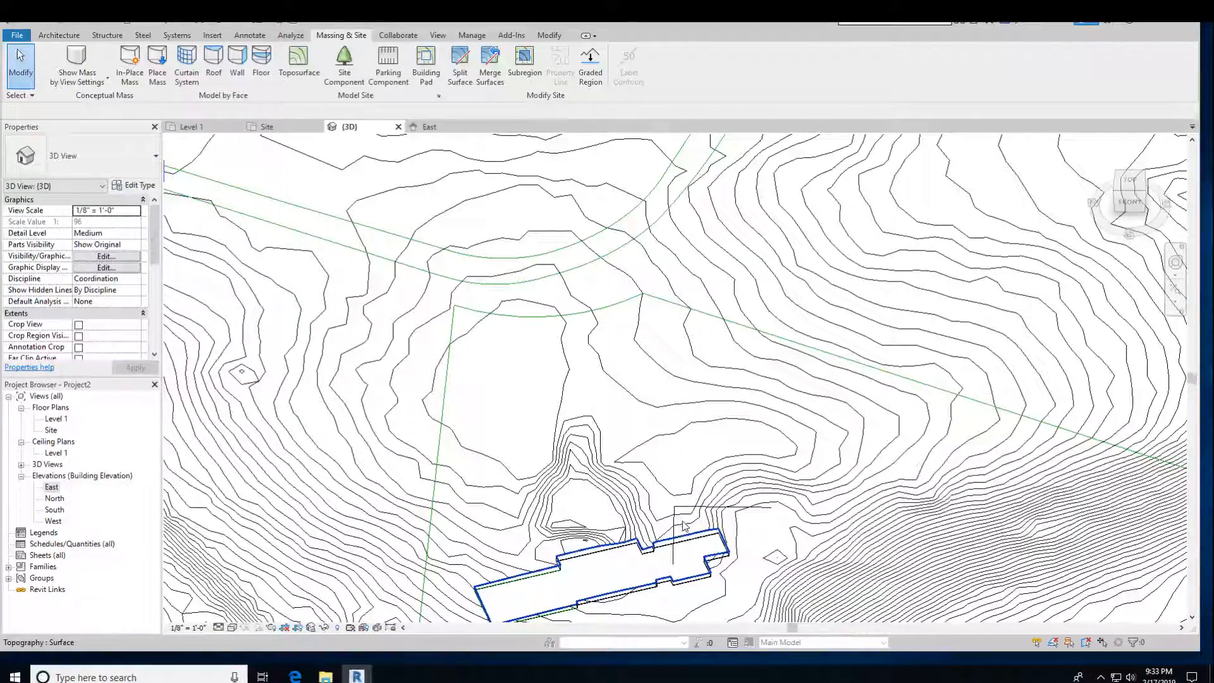
{"action": "scroll", "coordinate": [701, 510], "scroll_direction": "up", "scroll_amount": 3}
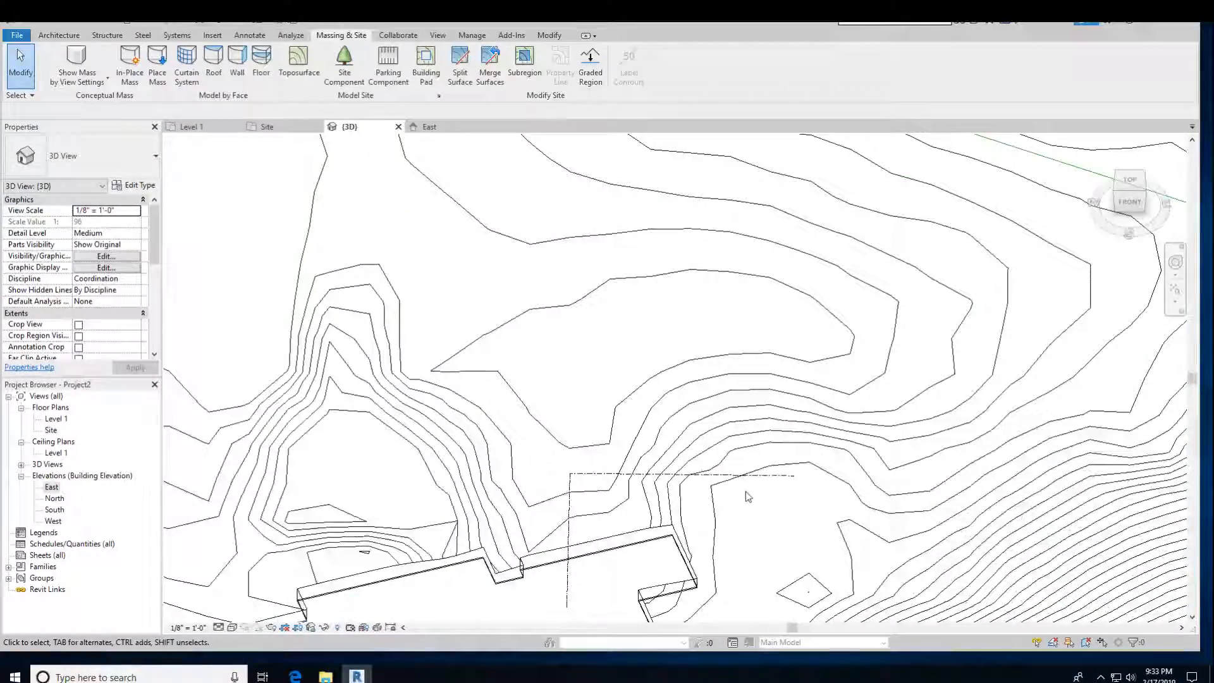
{"action": "scroll", "coordinate": [584, 557], "scroll_direction": "down", "scroll_amount": 3}
{"action": "middle_click_drag", "start_coordinate": [544, 578], "coordinate": [495, 585], "text": "shift"}
{"action": "scroll", "coordinate": [466, 504], "scroll_direction": "down", "scroll_amount": 4}
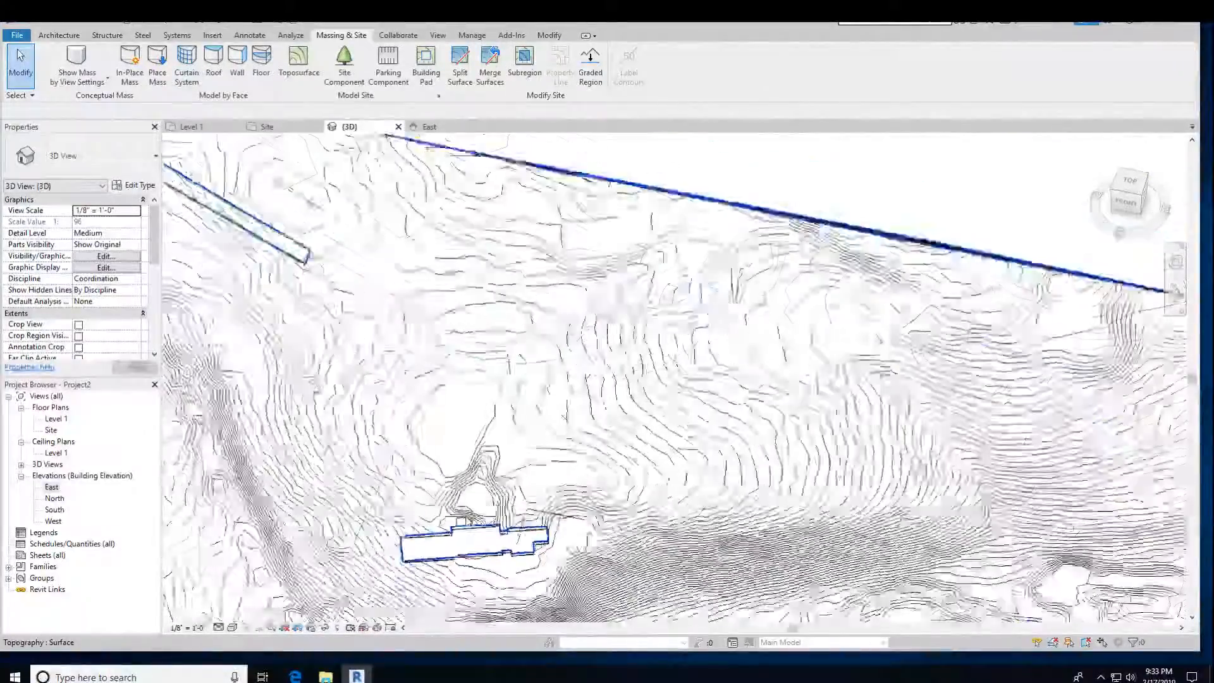
{"action": "middle_click_drag", "start_coordinate": [457, 501], "coordinate": [329, 534], "text": "shift"}
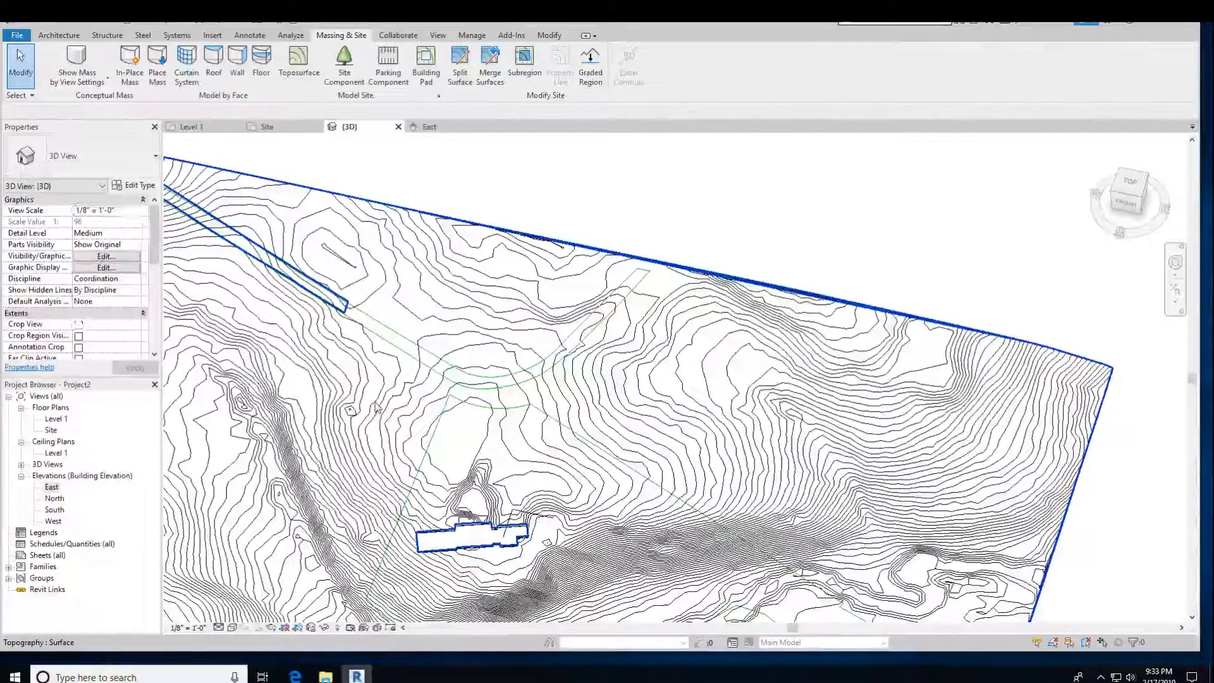
Step: In the Level 1 plan, trace the entire driveway outline from the road to the house as model lines using Pick Lines
{"action": "left_click", "coordinate": [198, 125]}
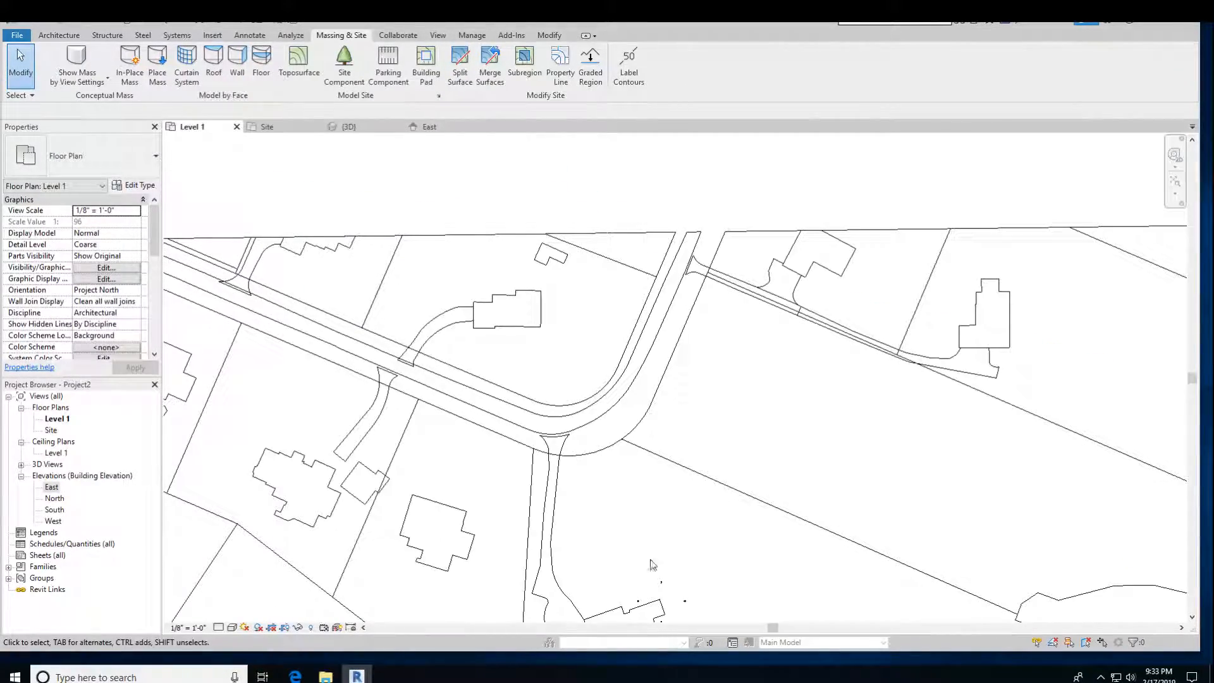
{"action": "scroll", "coordinate": [611, 479], "scroll_direction": "up", "scroll_amount": 4}
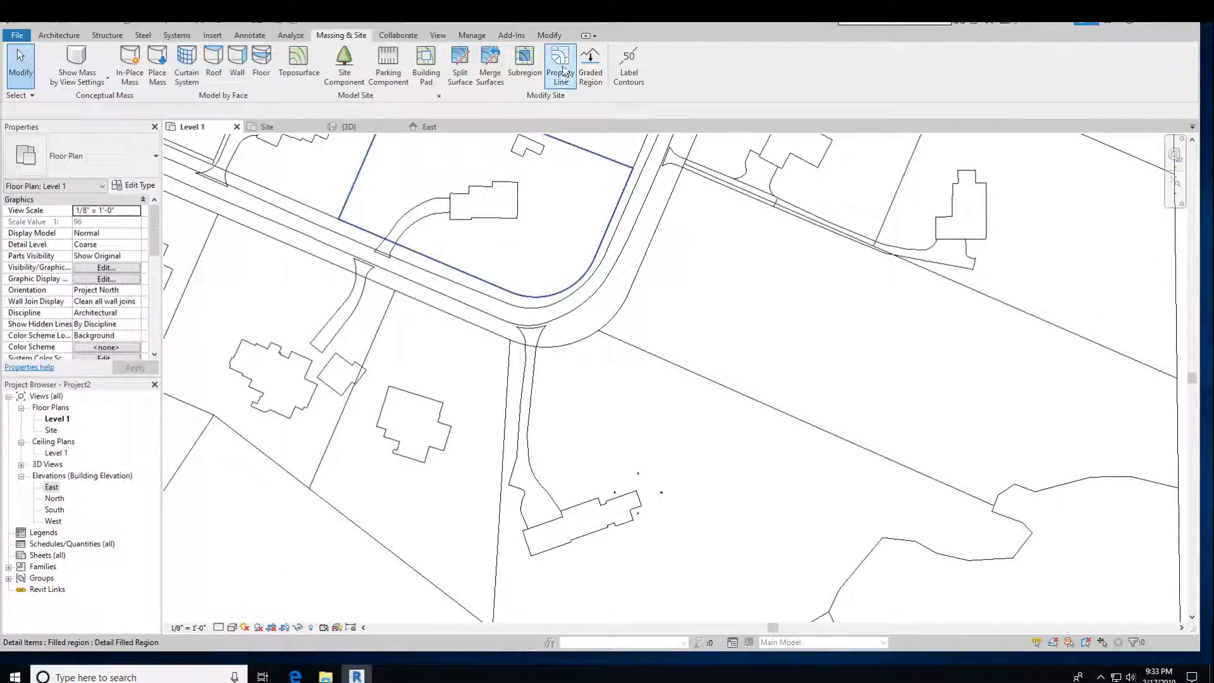
{"action": "scroll", "coordinate": [539, 424], "scroll_direction": "up", "scroll_amount": 1}
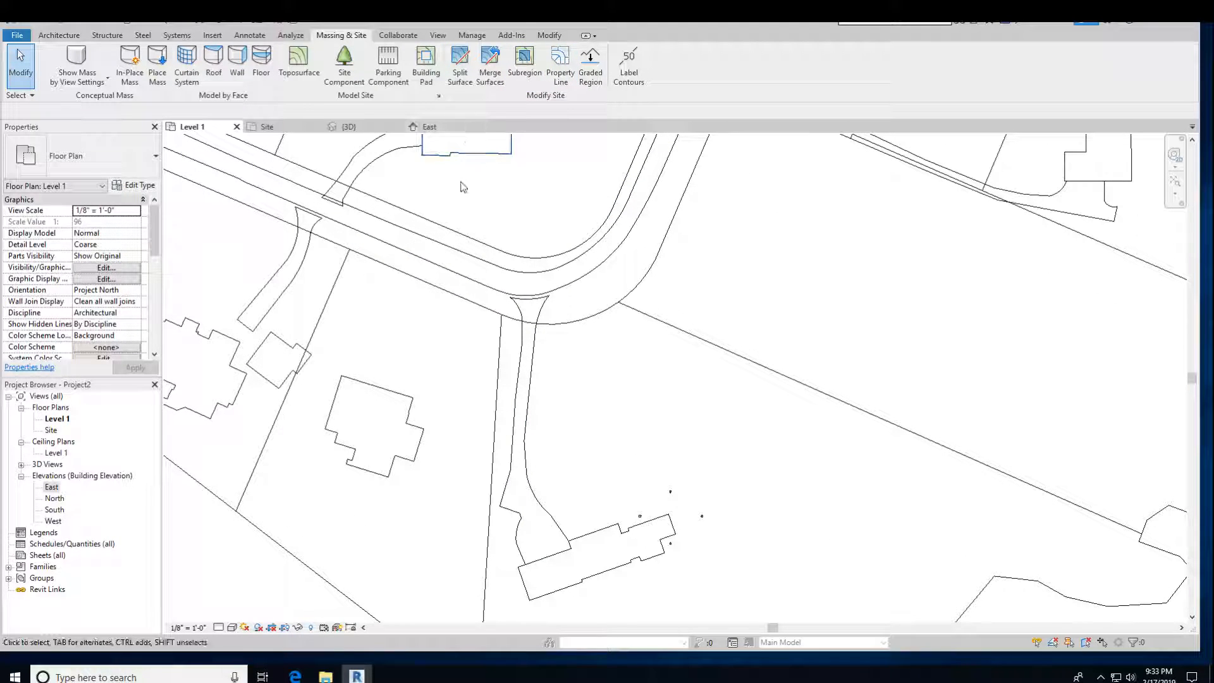
{"action": "left_click", "coordinate": [243, 38]}
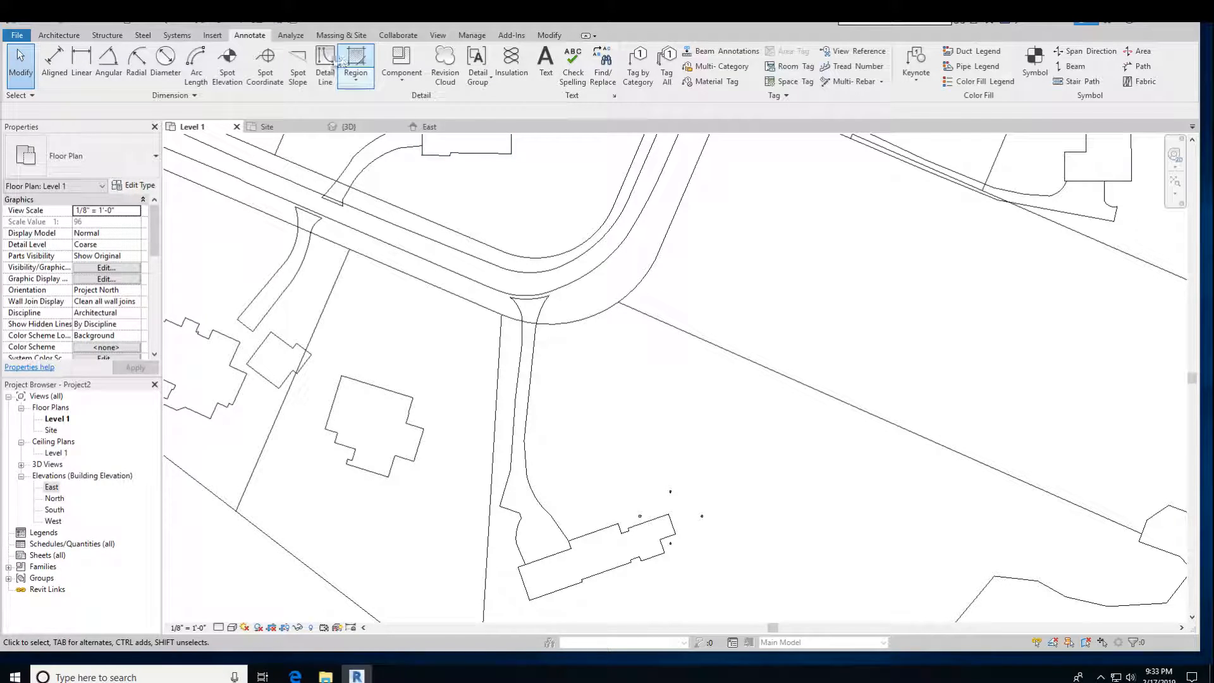
{"action": "left_click", "coordinate": [59, 35]}
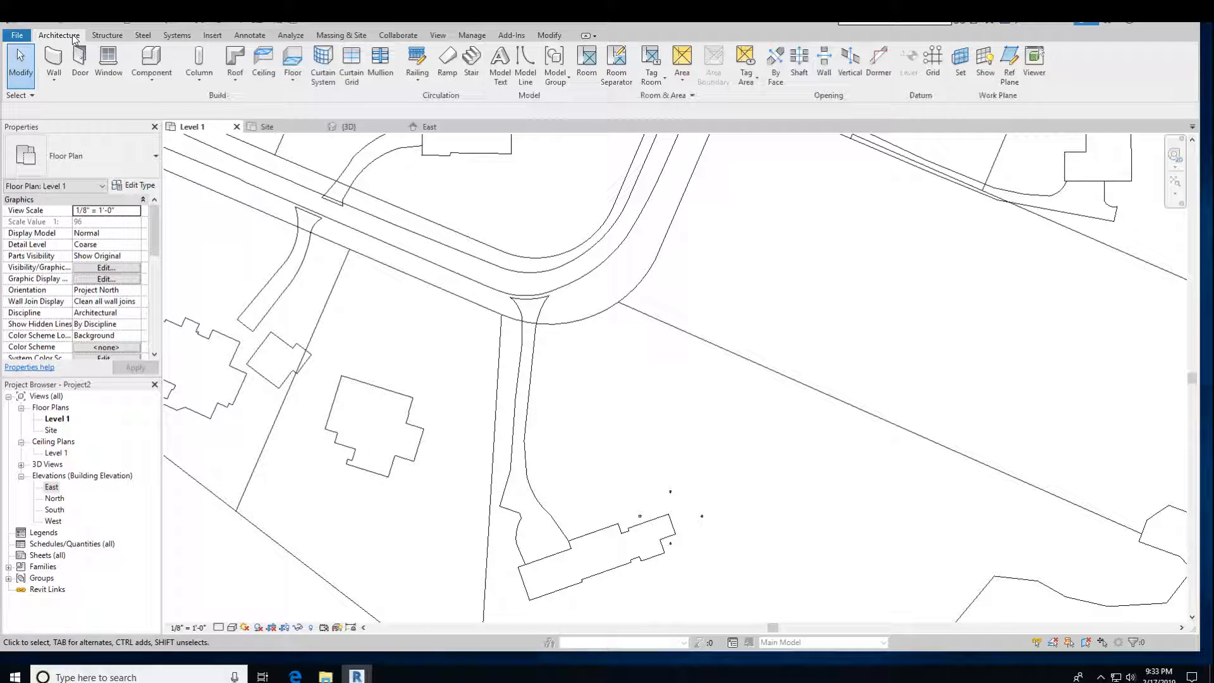
{"action": "left_click", "coordinate": [525, 68]}
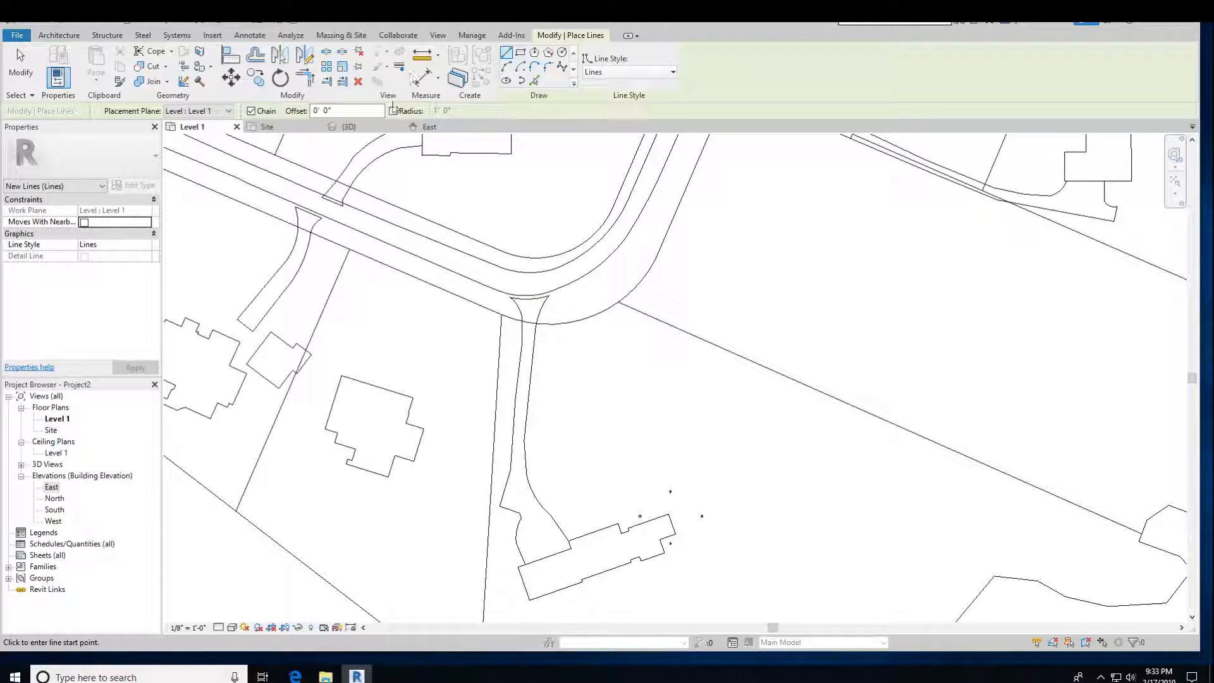
{"action": "left_click", "coordinate": [347, 126]}
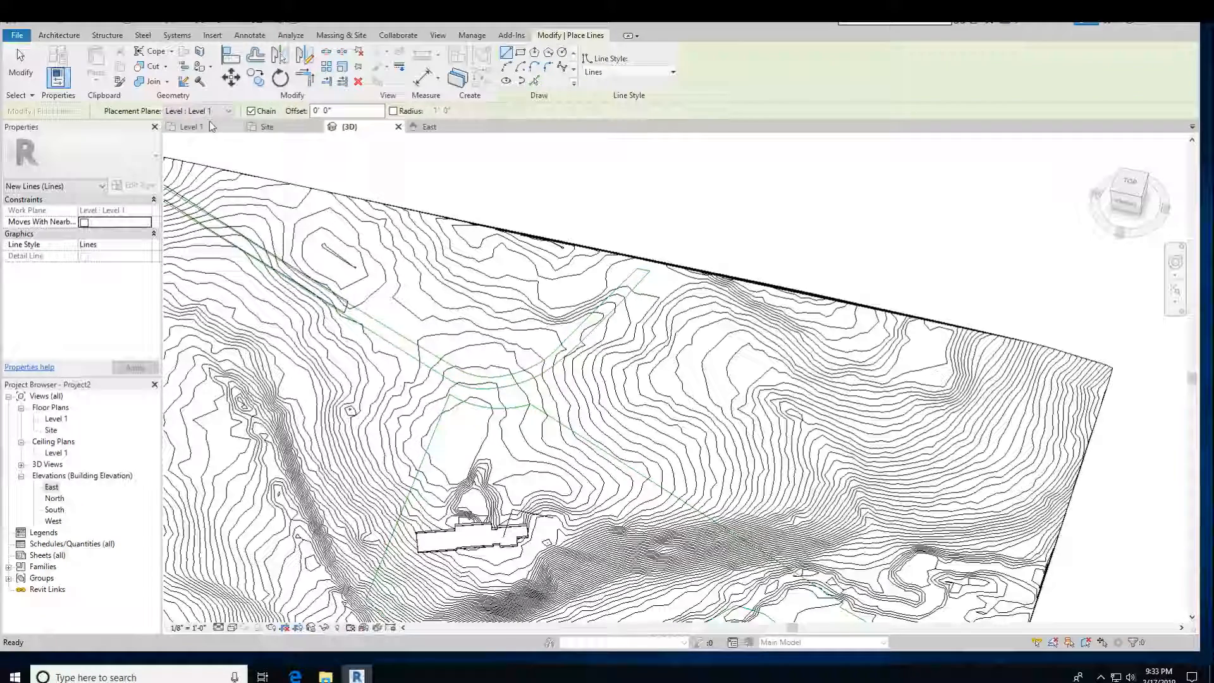
{"action": "left_click", "coordinate": [192, 127]}
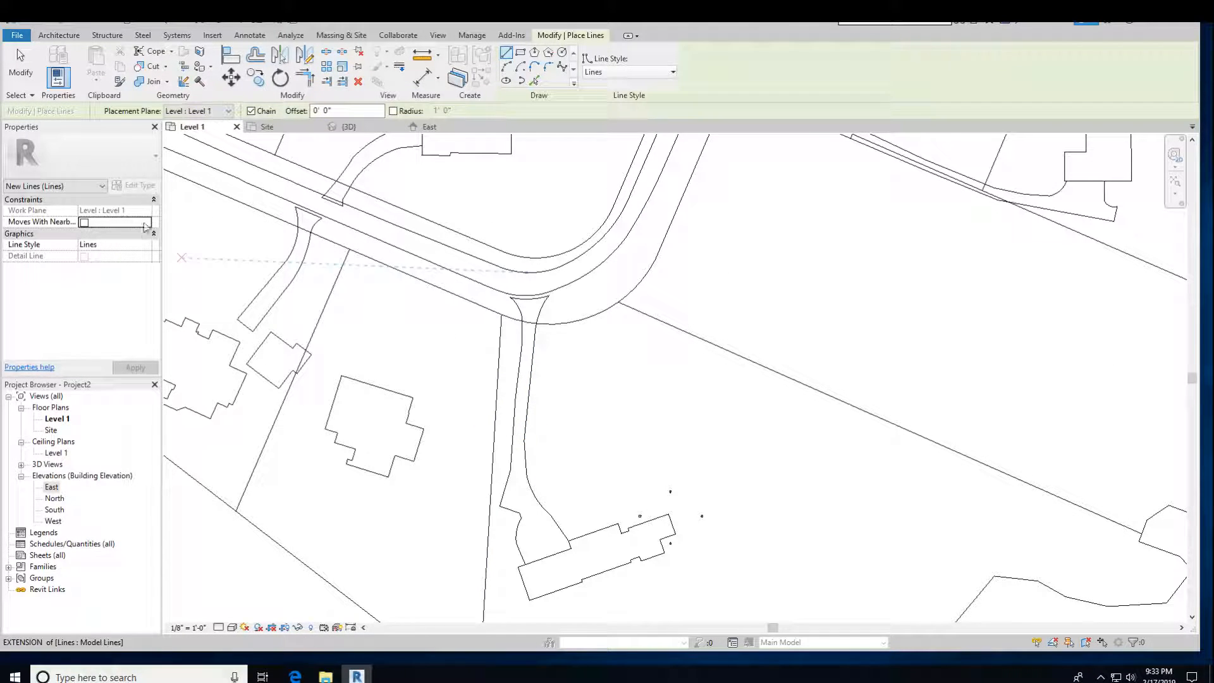
{"action": "left_click", "coordinate": [535, 80]}
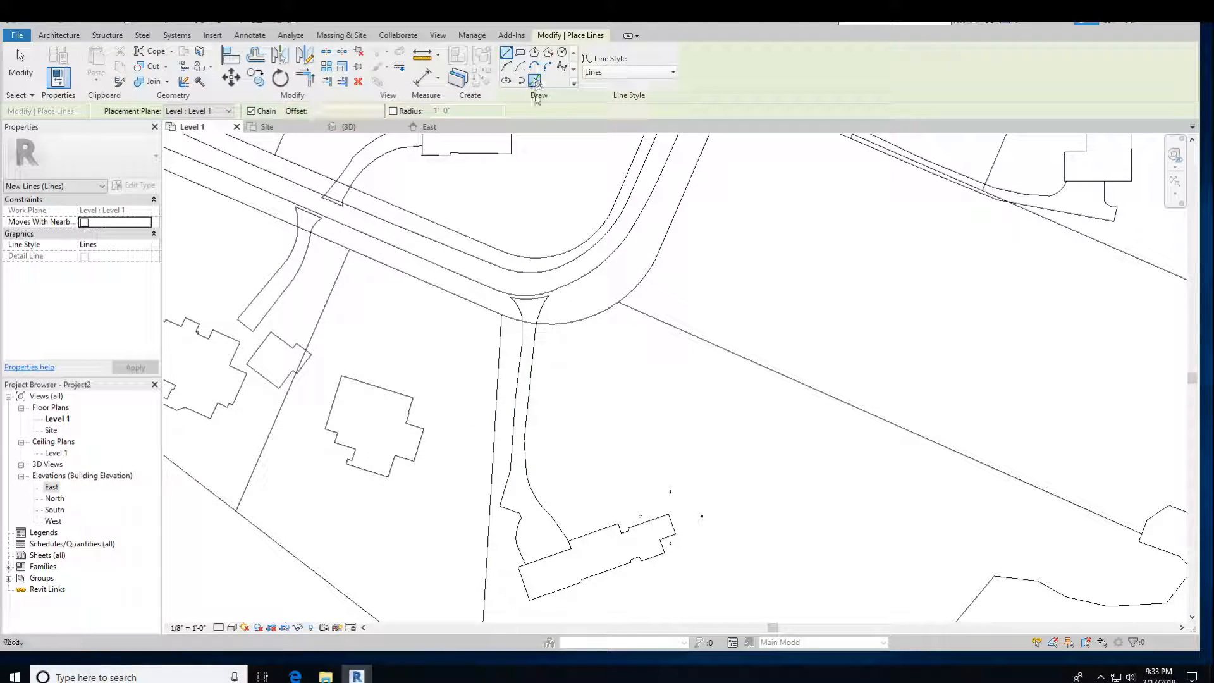
{"action": "key", "text": "Tab"}
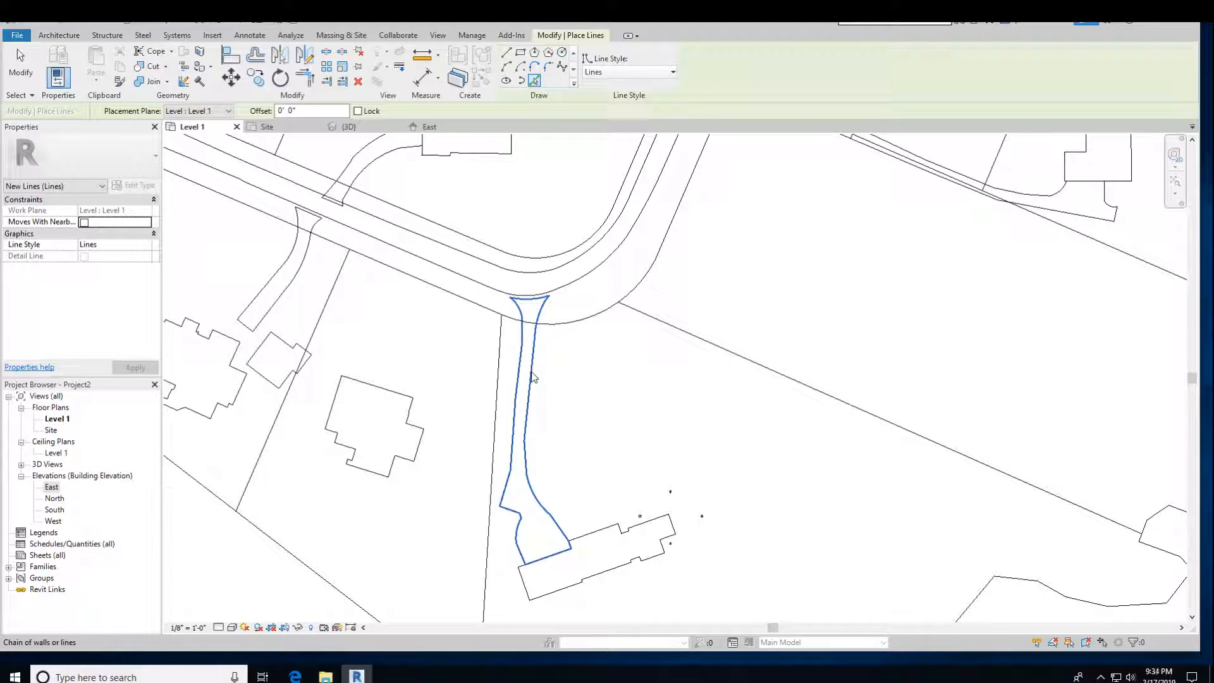
{"action": "left_click", "coordinate": [534, 378]}
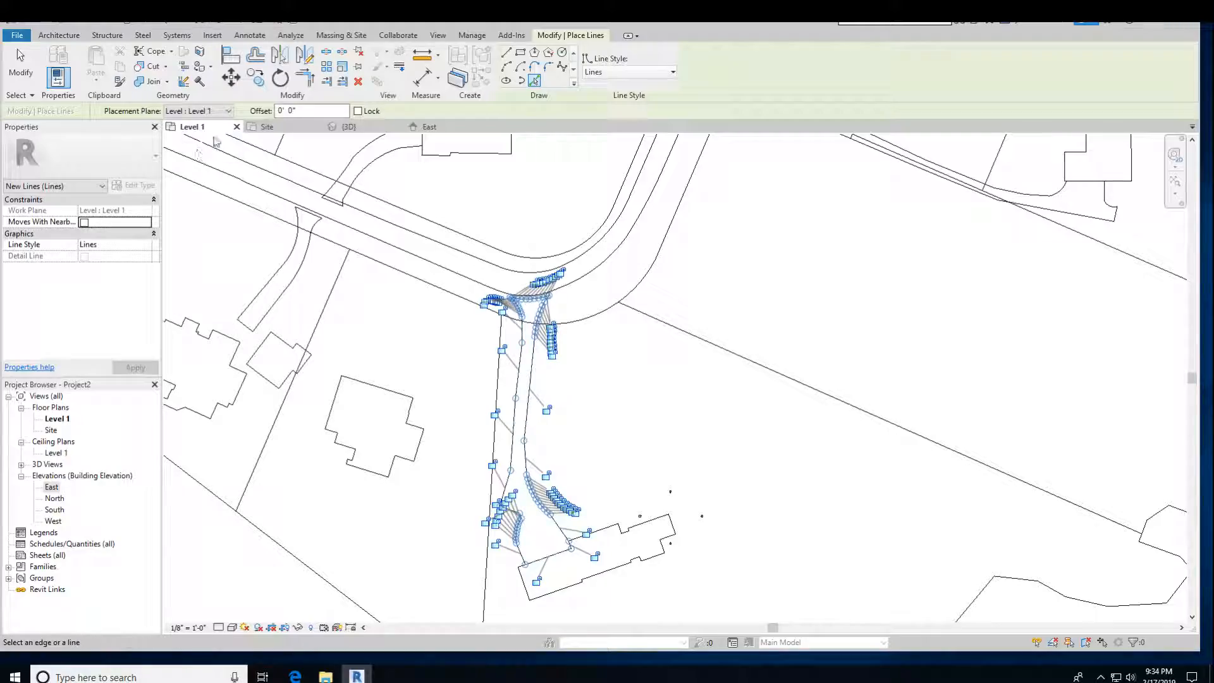
Step: In the 3D view, try to create a driveway subregion by picking the connected chain of traced driveway lines
{"action": "left_click", "coordinate": [345, 128]}
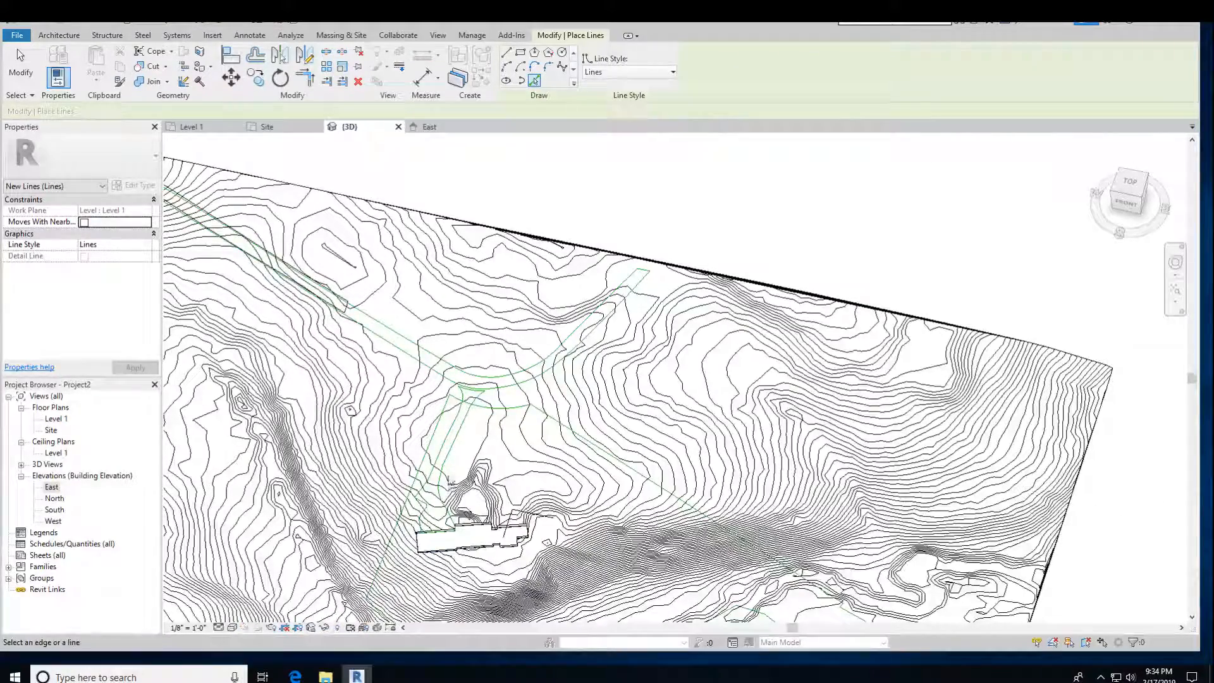
{"action": "middle_click_drag", "start_coordinate": [446, 480], "coordinate": [441, 475], "text": "shift"}
{"action": "scroll", "coordinate": [443, 476], "scroll_direction": "up", "scroll_amount": 1}
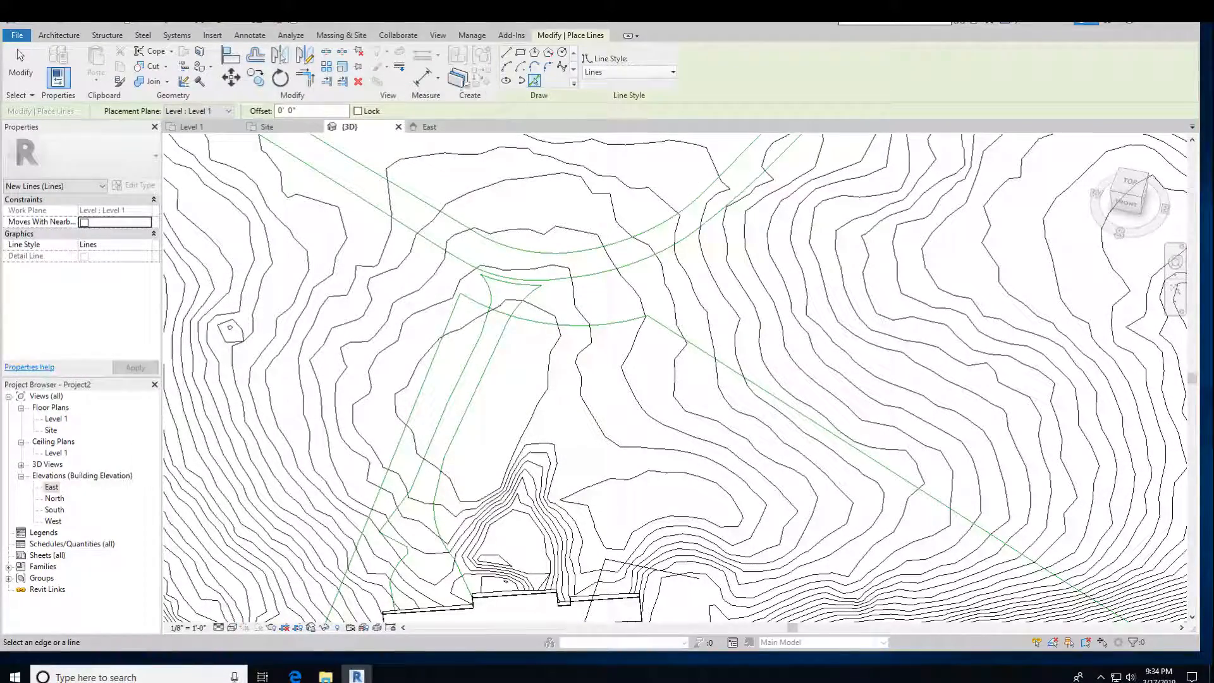
{"action": "left_click", "coordinate": [476, 36]}
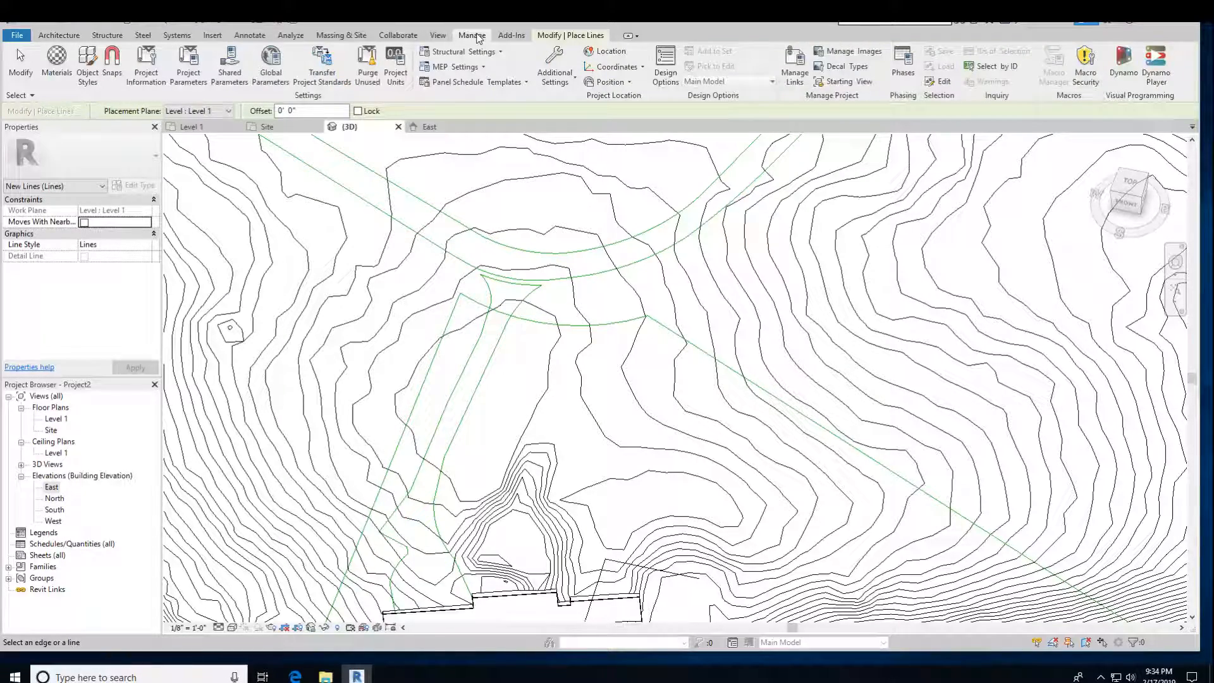
{"action": "left_click", "coordinate": [341, 36]}
{"action": "left_click", "coordinate": [525, 63]}
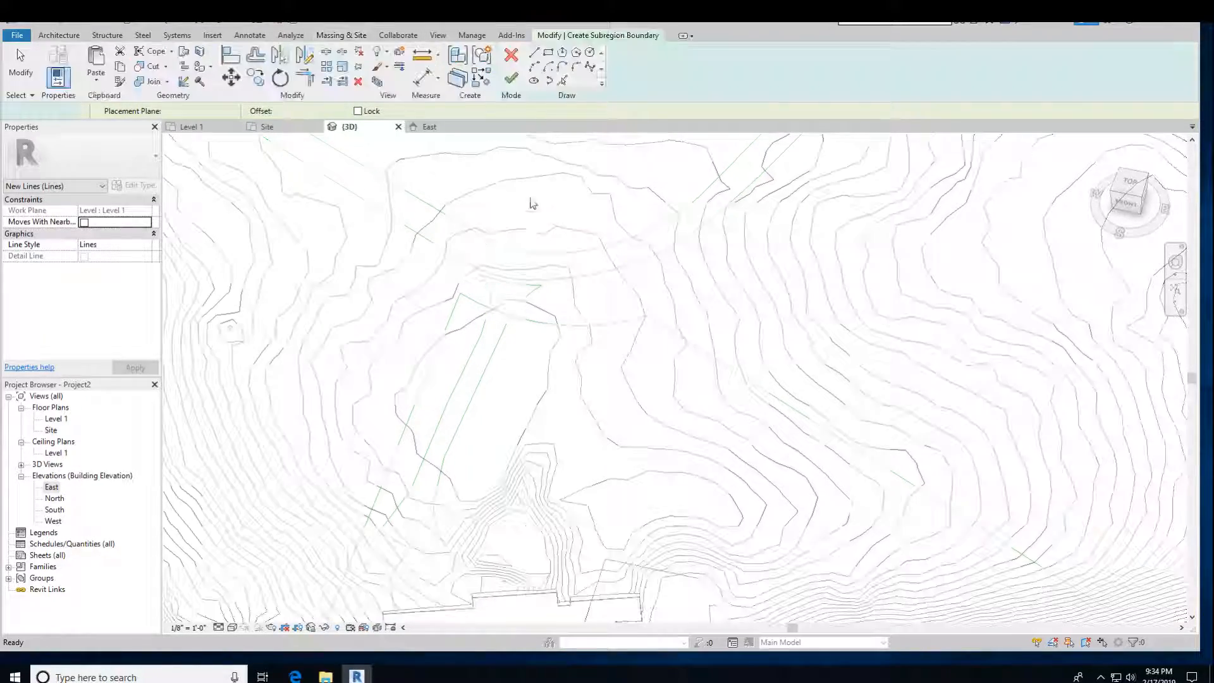
{"action": "left_click", "coordinate": [562, 81]}
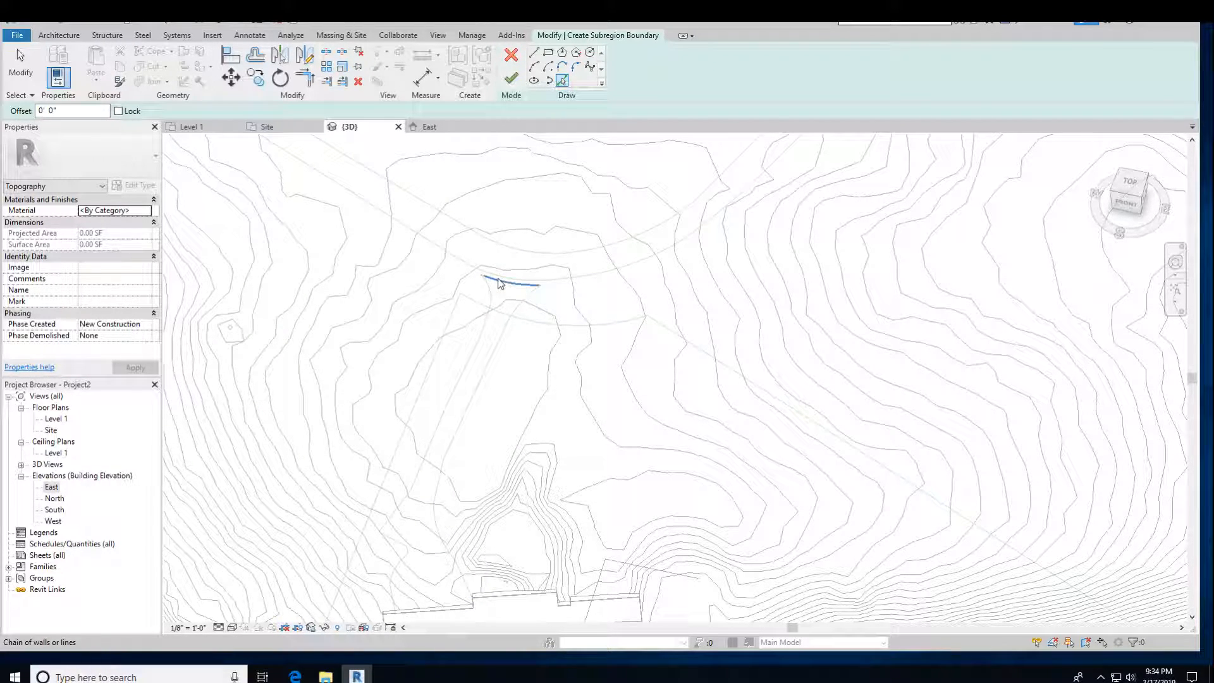
{"action": "scroll", "coordinate": [499, 285], "scroll_direction": "up", "scroll_amount": 3}
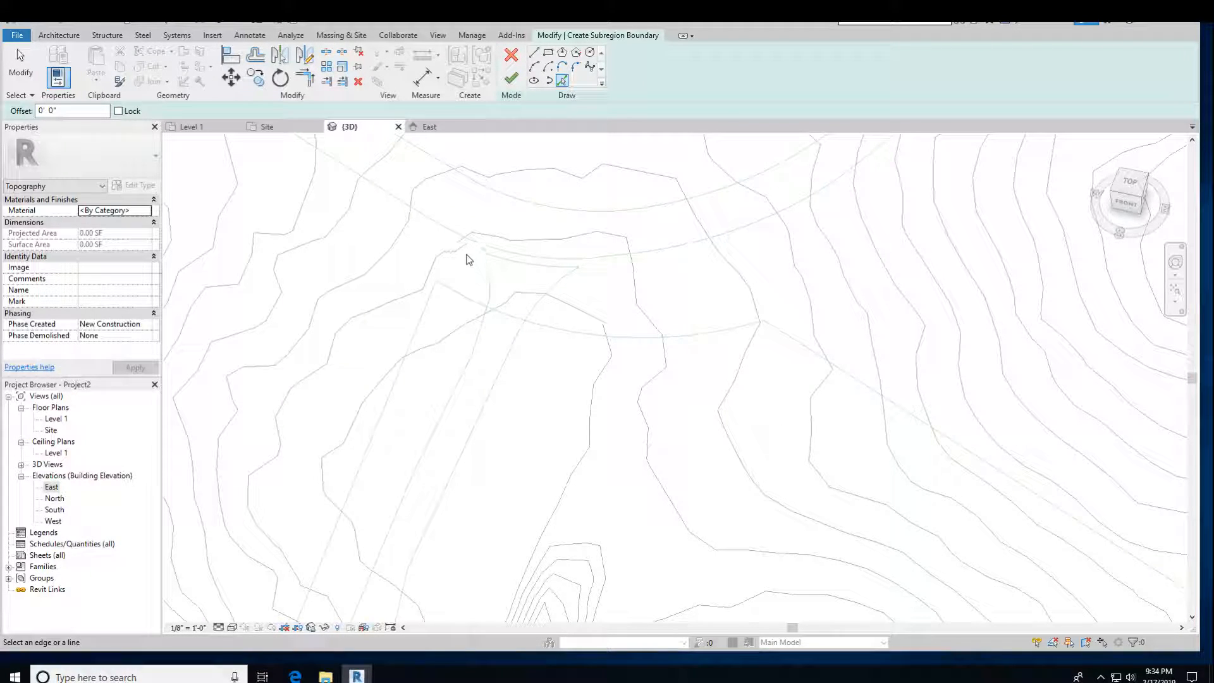
{"action": "key", "text": "Tab"}
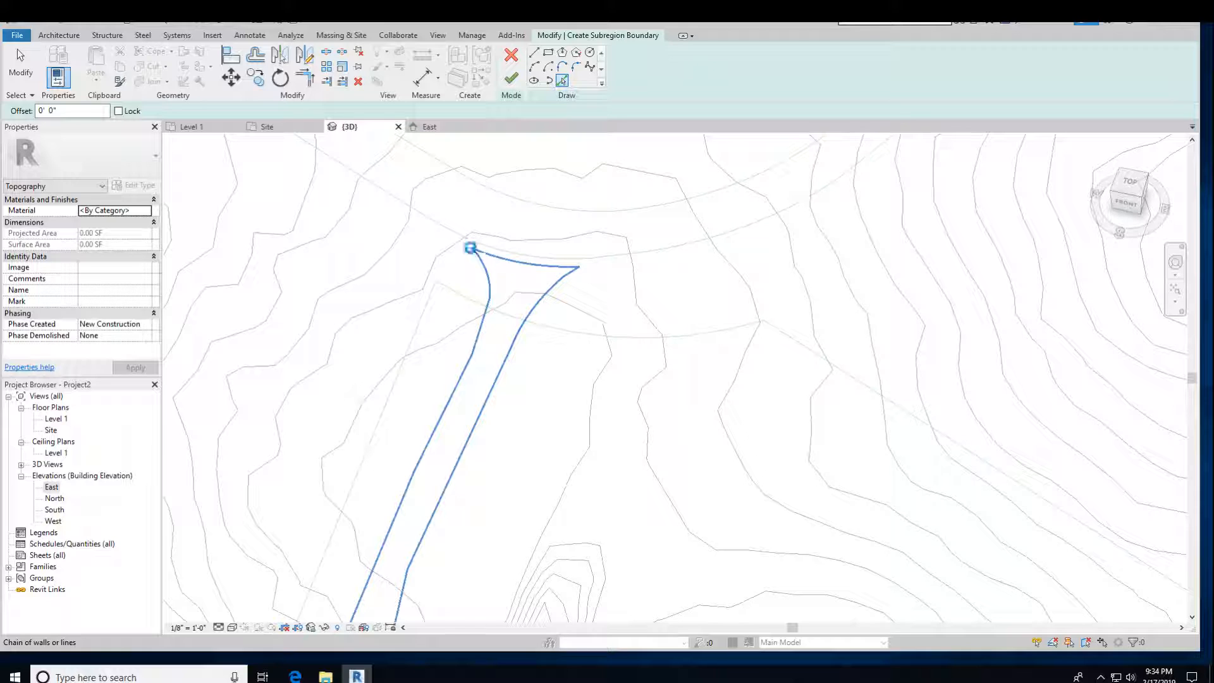
{"action": "left_click", "coordinate": [482, 286]}
{"action": "left_click", "coordinate": [511, 78]}
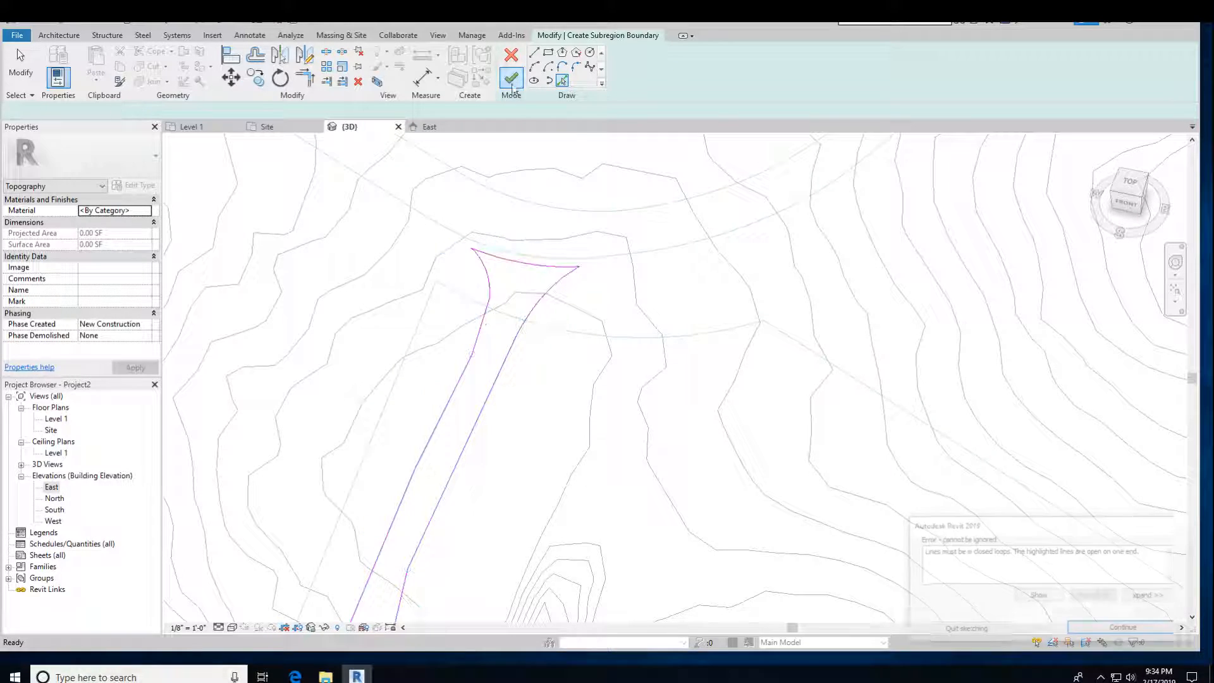
Step: Locate the open end of the picked boundary along the house outline, and discard the subregion sketch
{"action": "left_click", "coordinate": [1039, 596]}
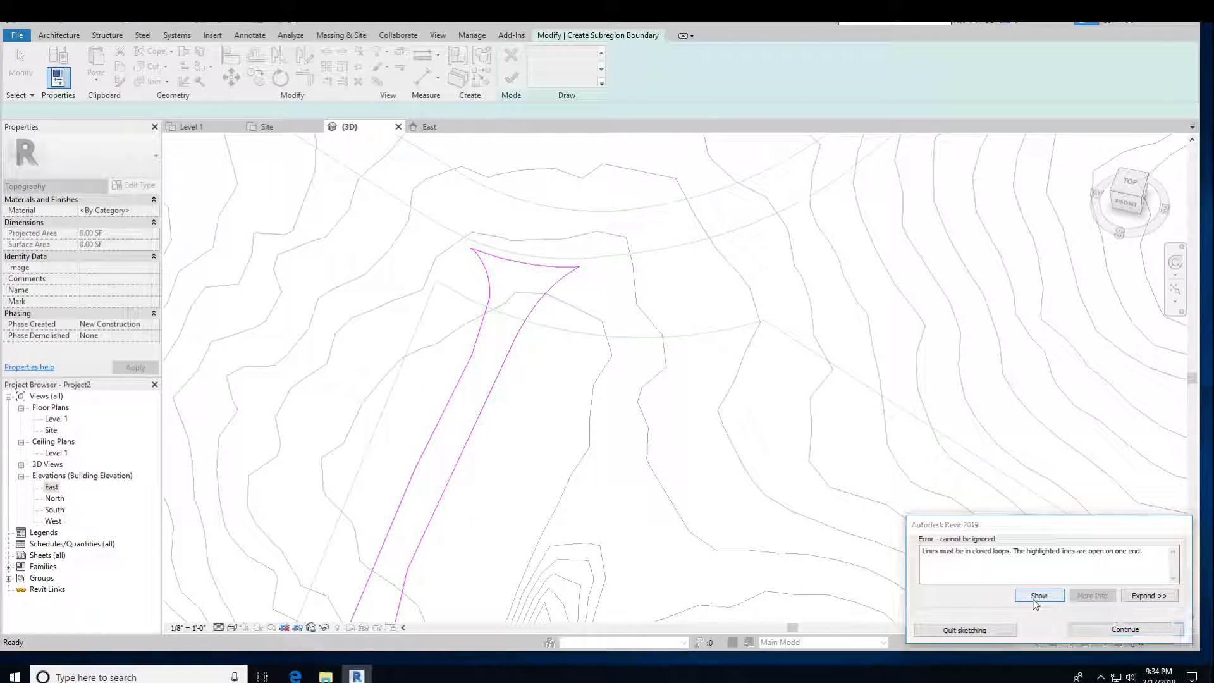
{"action": "left_click", "coordinate": [685, 390]}
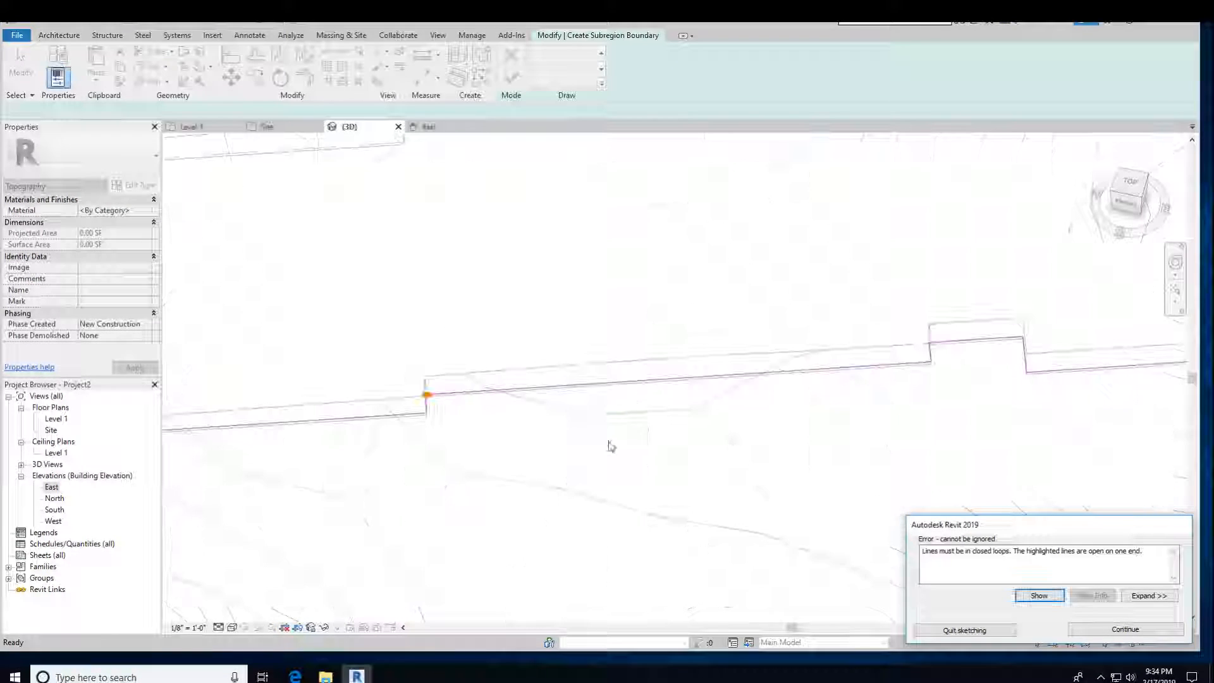
{"action": "mouse_move", "coordinate": [468, 455]}
{"action": "middle_mouse_down", "text": "shift"}
{"action": "mouse_move", "coordinate": [545, 509]}
{"action": "mouse_move", "coordinate": [556, 504]}
{"action": "mouse_move", "coordinate": [461, 460]}
{"action": "middle_mouse_up", "text": "shift"}
{"action": "scroll", "coordinate": [488, 458], "scroll_direction": "down", "scroll_amount": 10}
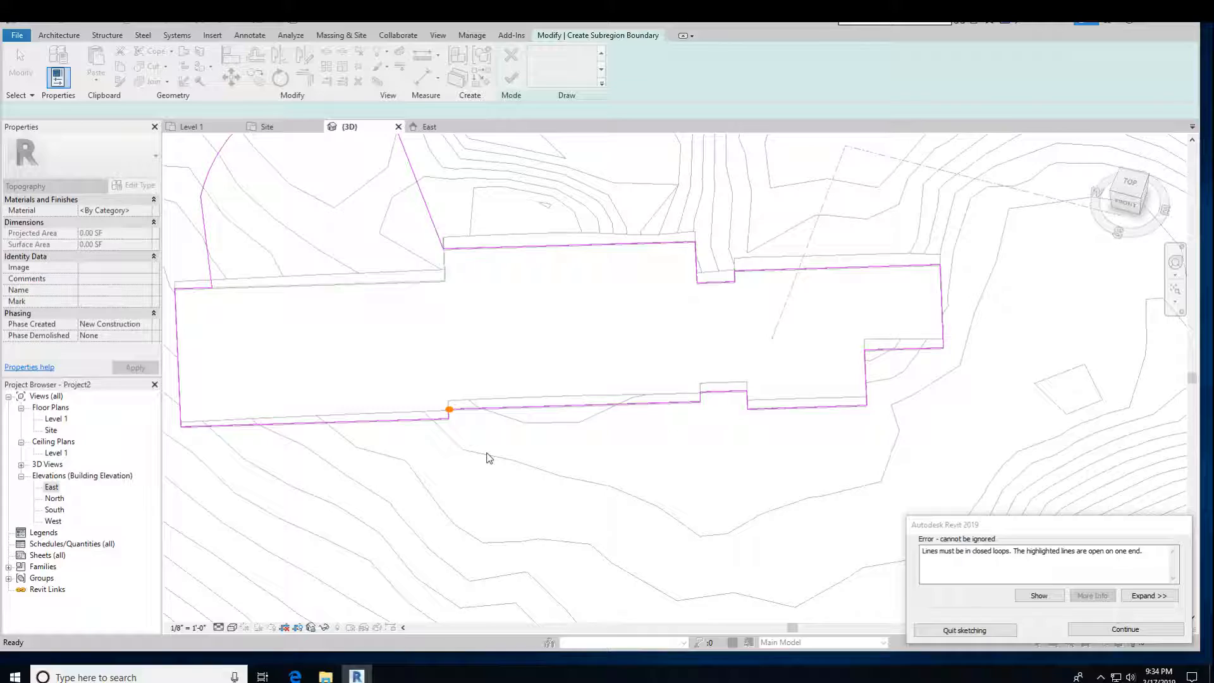
{"action": "scroll", "coordinate": [375, 355], "scroll_direction": "up", "scroll_amount": 4}
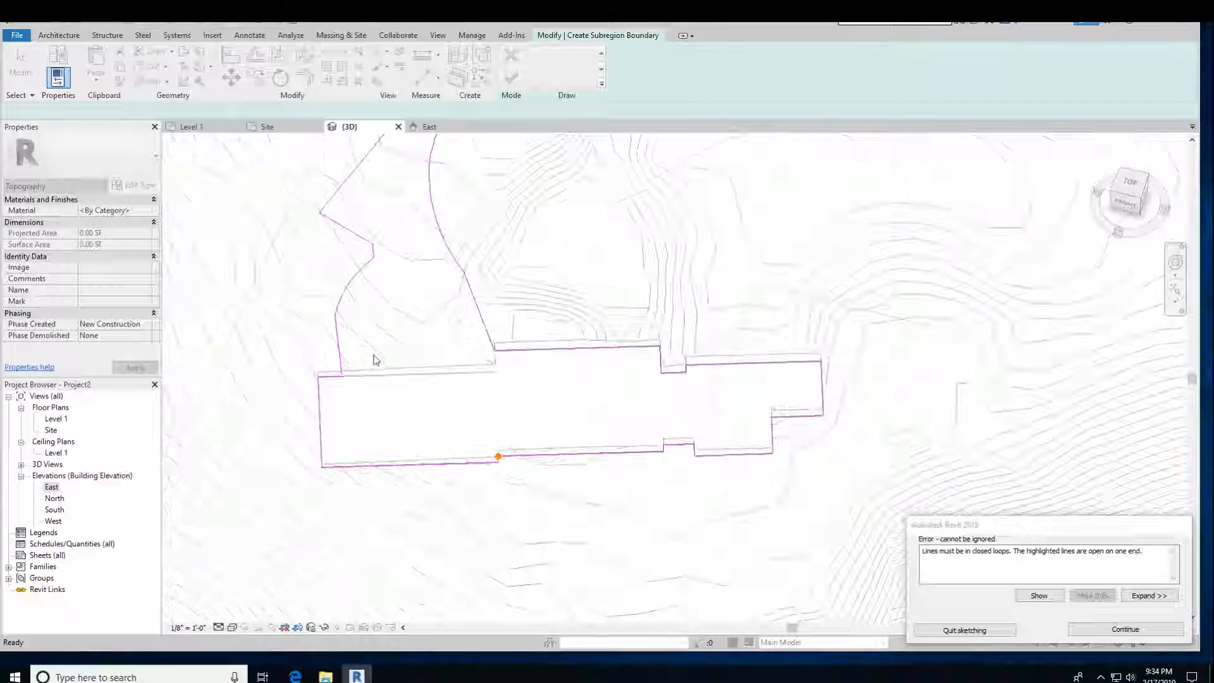
{"action": "left_click", "coordinate": [967, 630]}
{"action": "left_click", "coordinate": [636, 350]}
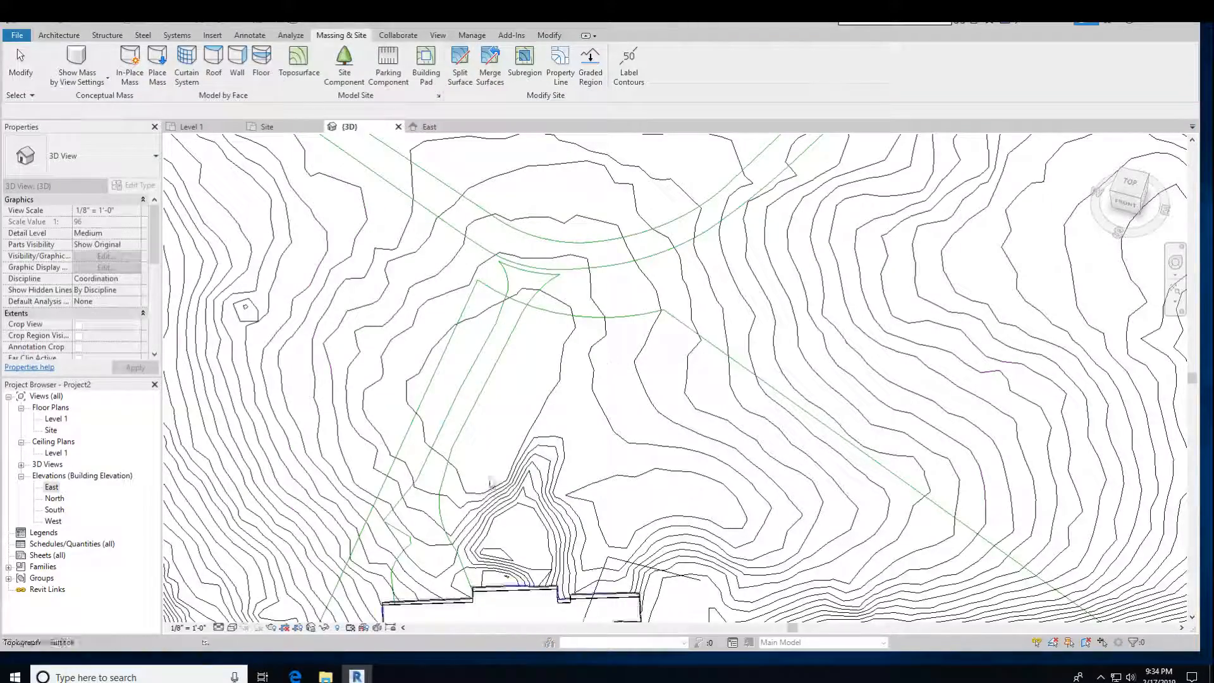
Step: Create the driveway subregion from picked lines, closing it along the two pad edges where the driveway meets the house
{"action": "scroll", "coordinate": [441, 579], "scroll_direction": "up", "scroll_amount": 5}
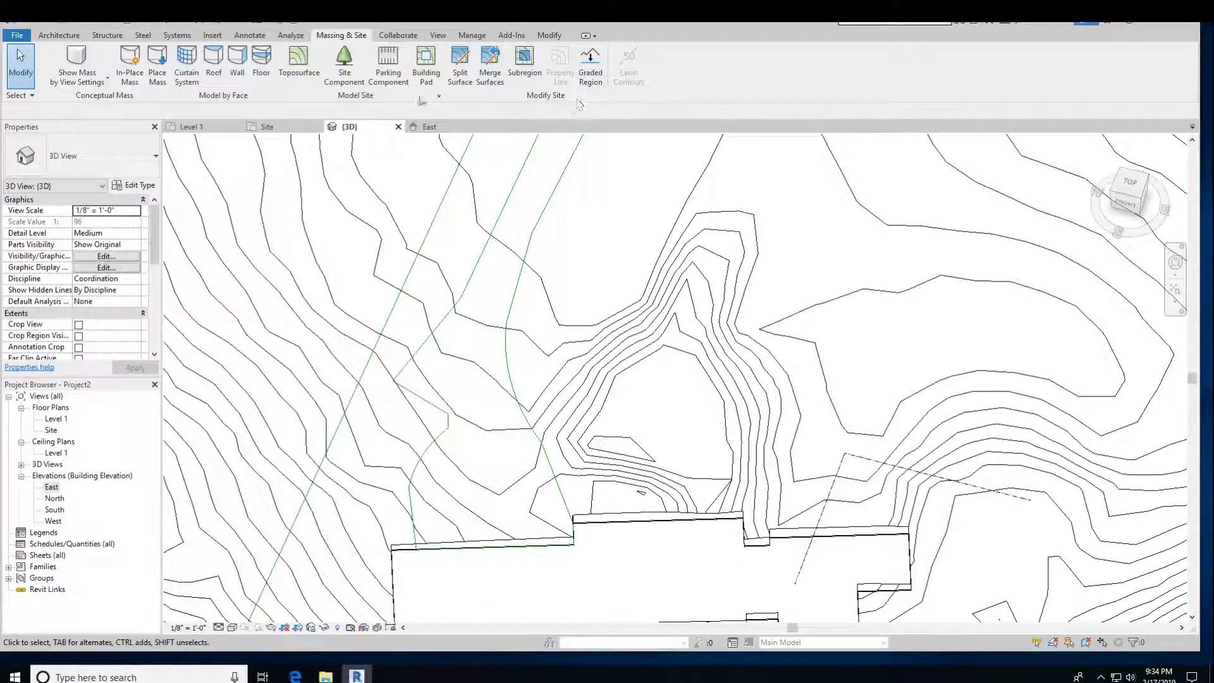
{"action": "left_click", "coordinate": [525, 63]}
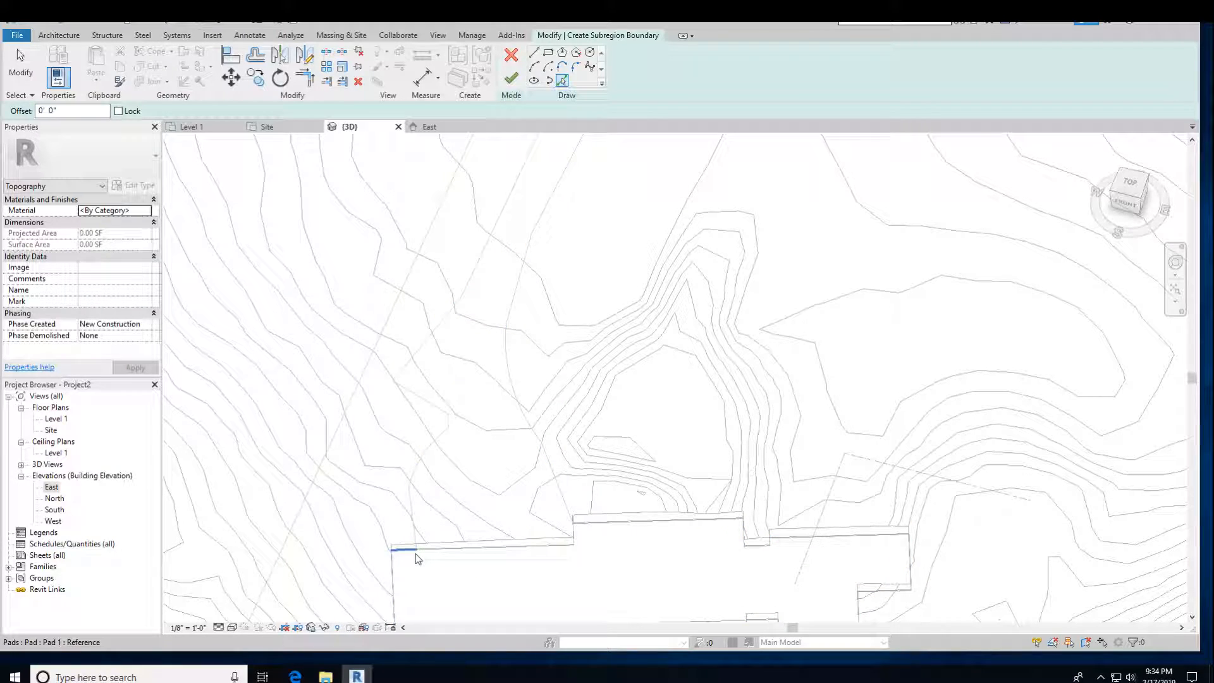
{"action": "scroll", "coordinate": [446, 548], "scroll_direction": "up", "scroll_amount": 5}
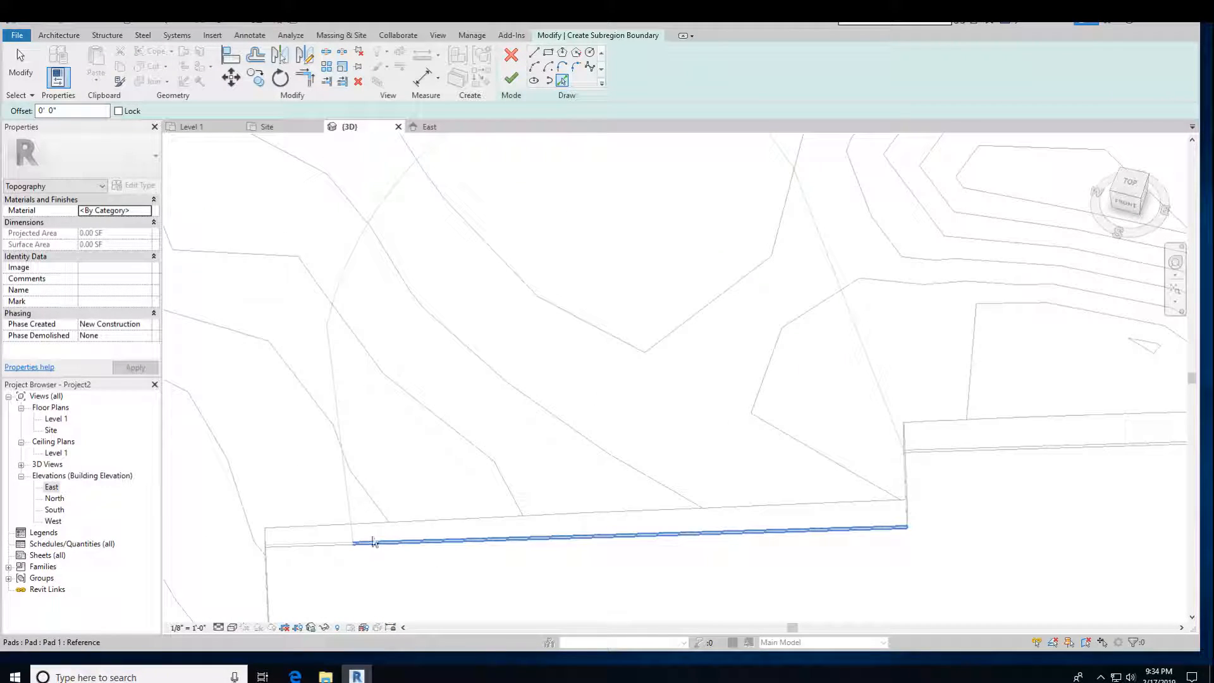
{"action": "left_click", "coordinate": [1129, 185]}
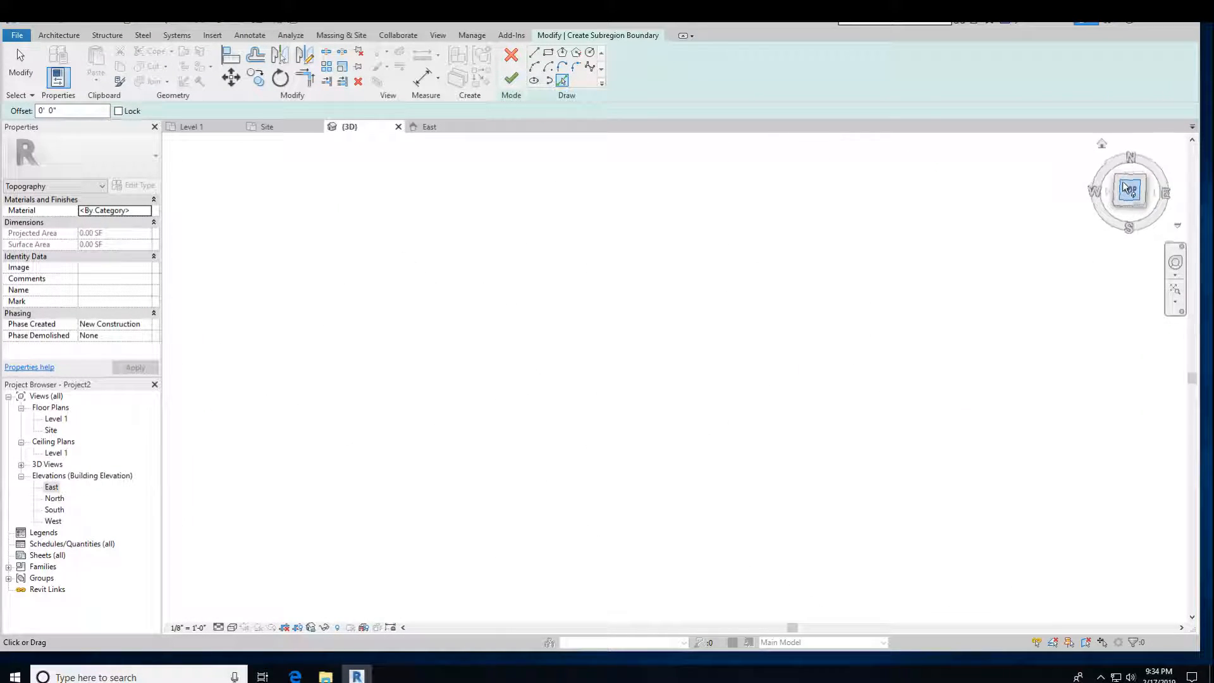
{"action": "scroll", "coordinate": [606, 317], "scroll_direction": "up", "scroll_amount": 6}
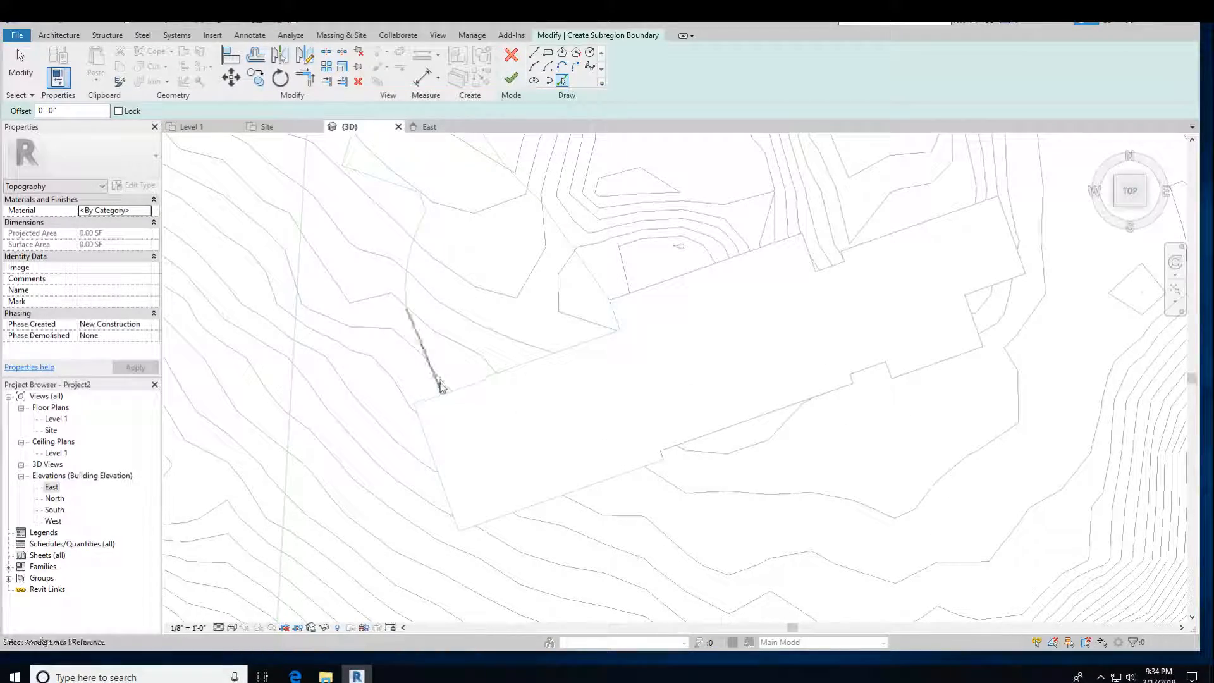
{"action": "key", "text": "Tab"}
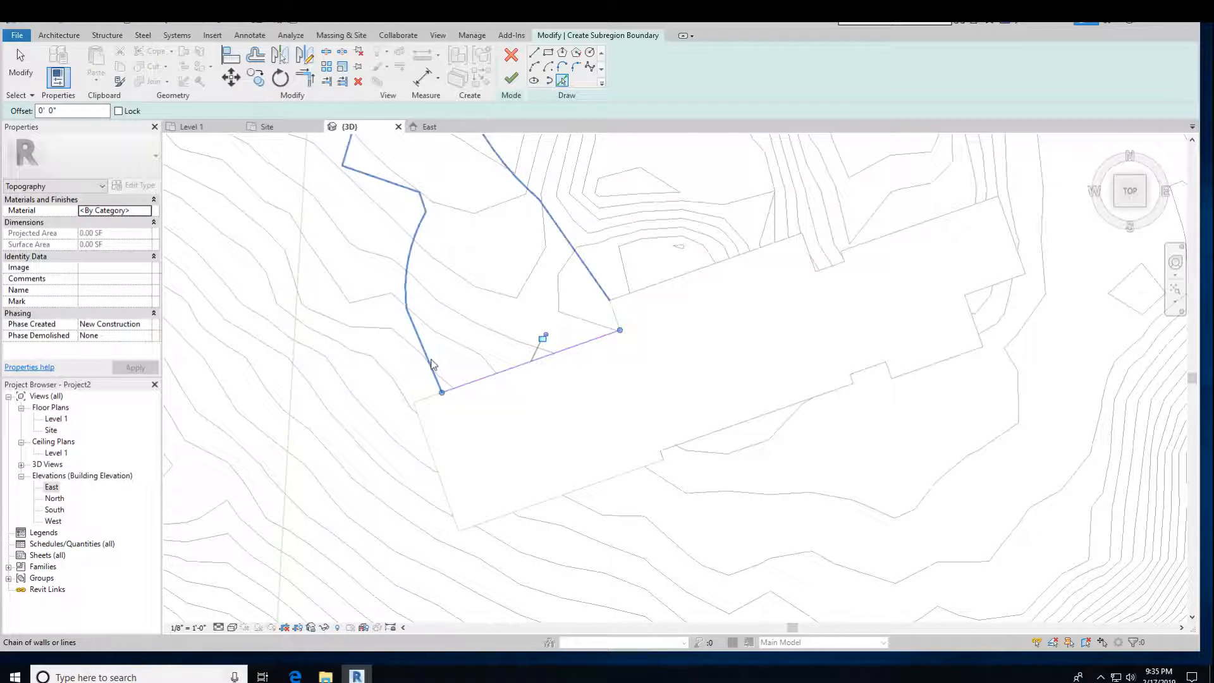
{"action": "left_click", "coordinate": [431, 360]}
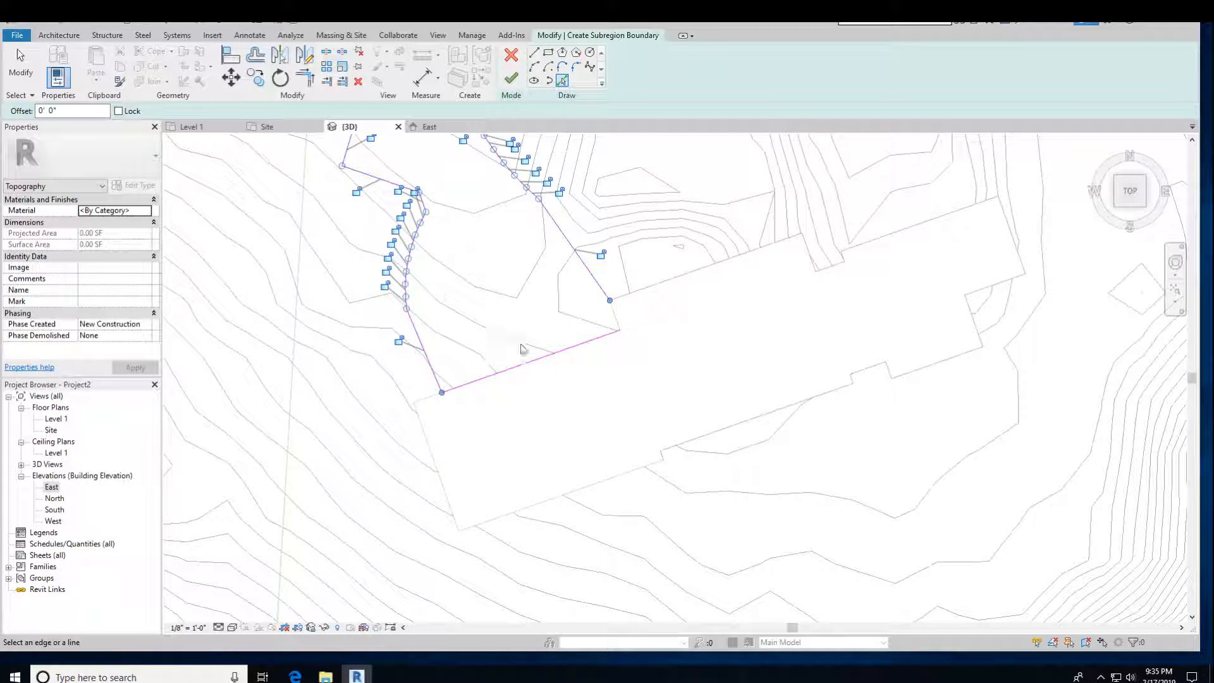
{"action": "left_click", "coordinate": [617, 322]}
{"action": "left_click", "coordinate": [511, 78]}
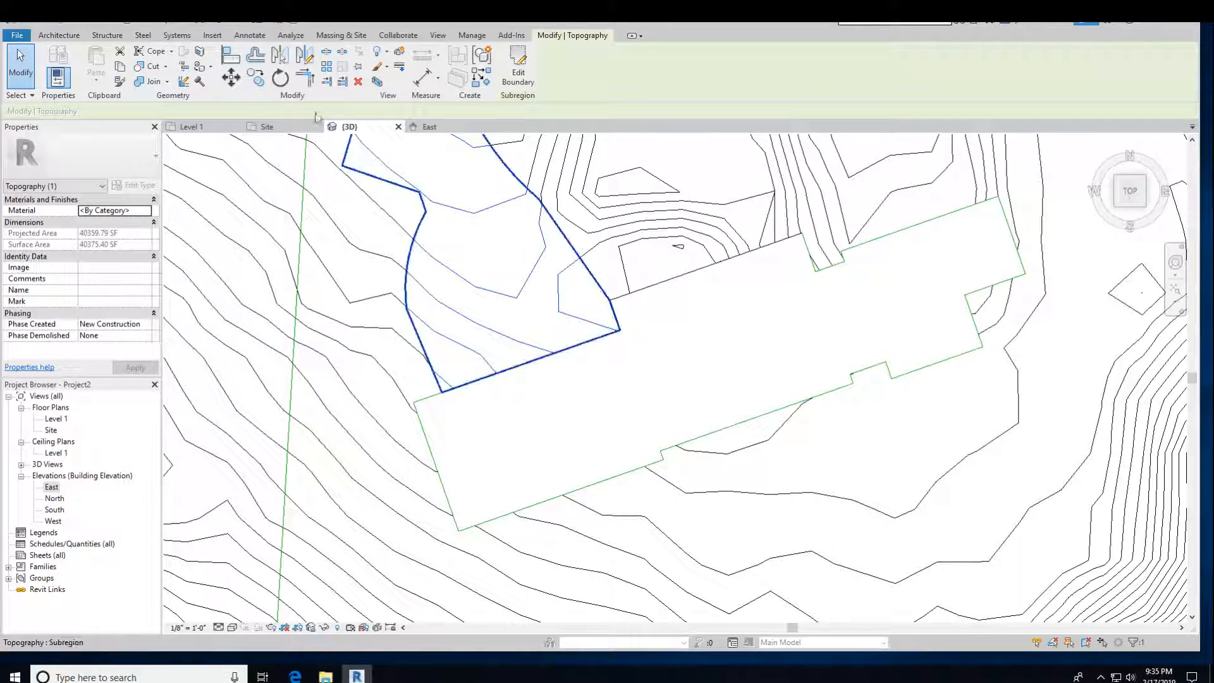
Step: Set the 3D view to a shaded visual style and bring the driveway and building pad into view
{"action": "left_click", "coordinate": [233, 627]}
{"action": "left_click", "coordinate": [254, 575]}
{"action": "middle_click_drag", "start_coordinate": [567, 373], "coordinate": [466, 286], "text": "shift"}
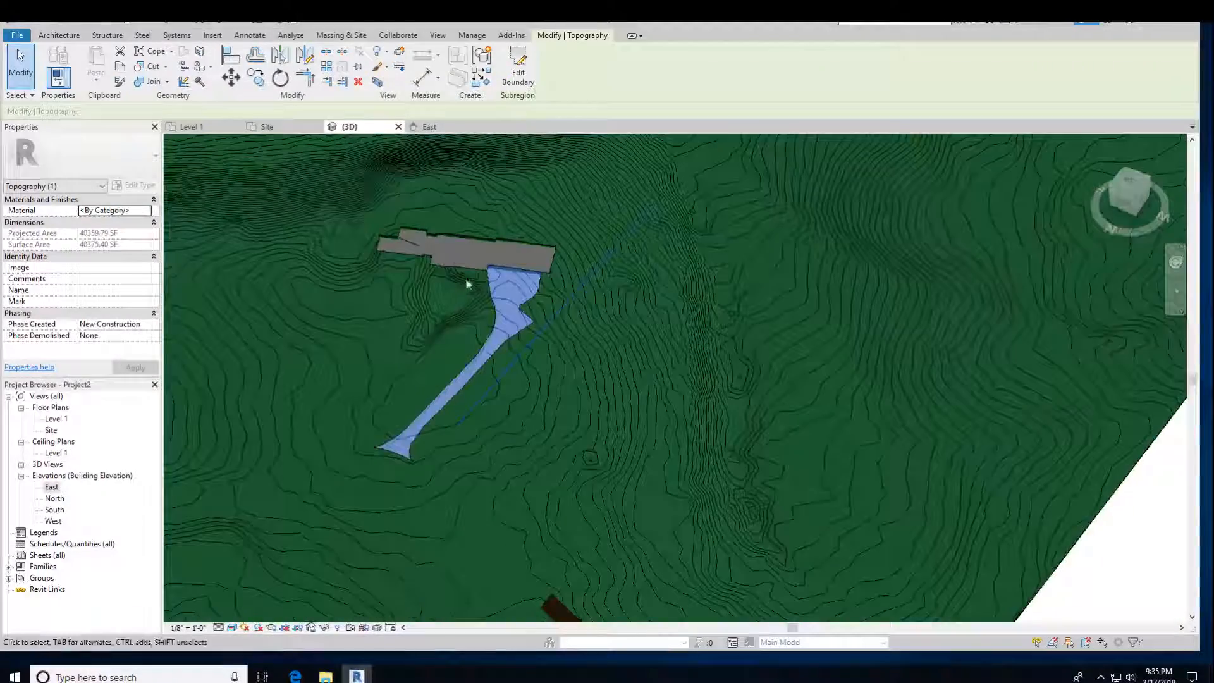
{"action": "scroll", "coordinate": [487, 260], "scroll_direction": "up", "scroll_amount": 4}
{"action": "middle_click_drag", "start_coordinate": [451, 455], "coordinate": [437, 414], "text": "shift"}
{"action": "scroll", "coordinate": [499, 339], "scroll_direction": "up", "scroll_amount": 4}
Step: Examine from several angles in the 3D view how the driveway subregion meets the building pad and the terrain
{"action": "right_click", "coordinate": [437, 406]}
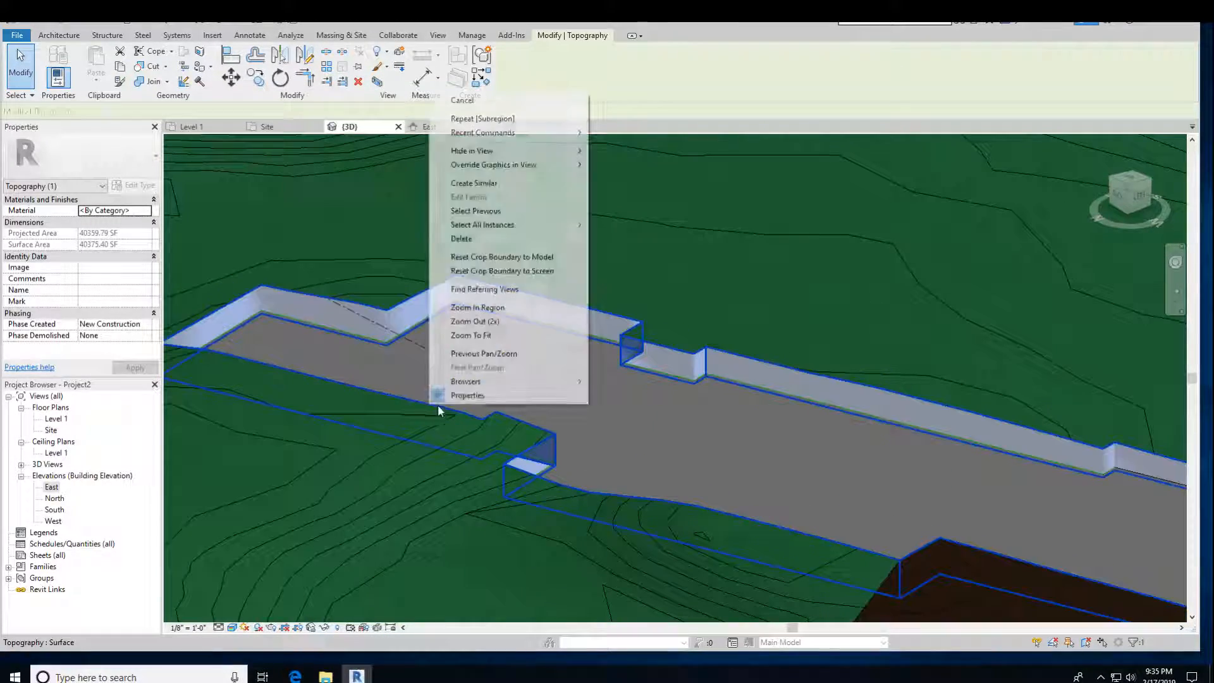
{"action": "left_click", "coordinate": [775, 473]}
{"action": "middle_click_drag", "start_coordinate": [886, 528], "coordinate": [1062, 272], "text": "shift"}
{"action": "left_click", "coordinate": [1118, 181]}
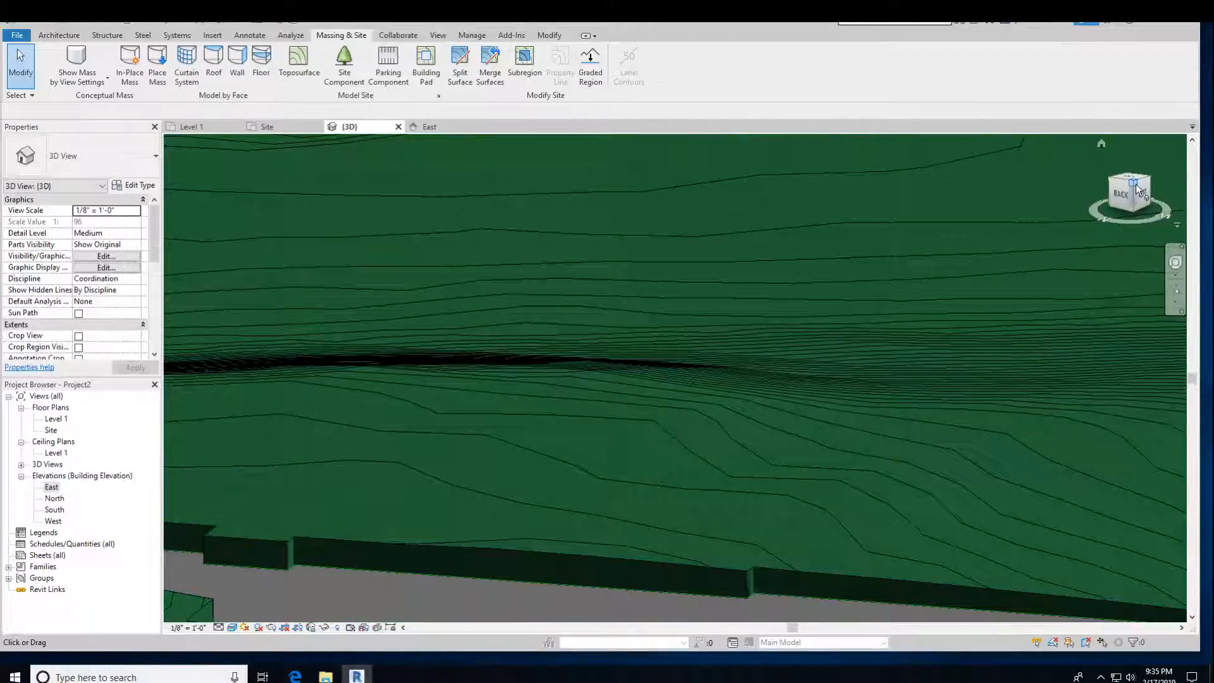
{"action": "scroll", "coordinate": [688, 368], "scroll_direction": "down", "scroll_amount": 5}
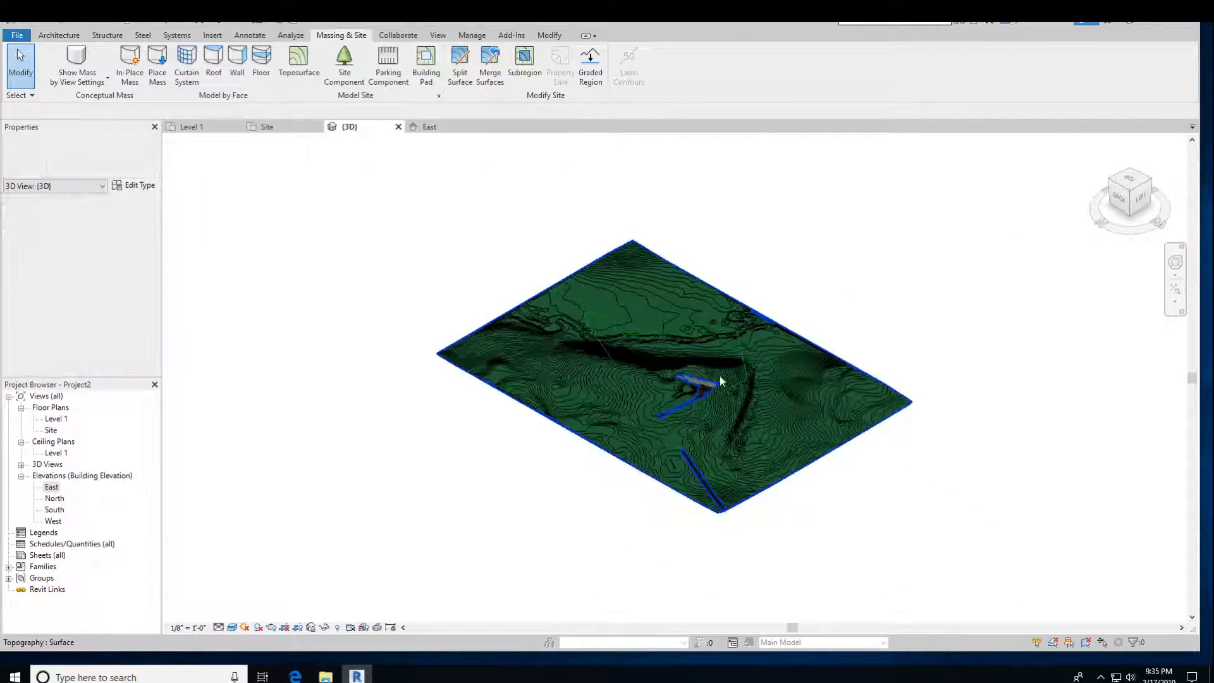
{"action": "scroll", "coordinate": [688, 368], "scroll_direction": "up", "scroll_amount": 8}
{"action": "scroll", "coordinate": [692, 442], "scroll_direction": "up", "scroll_amount": 1}
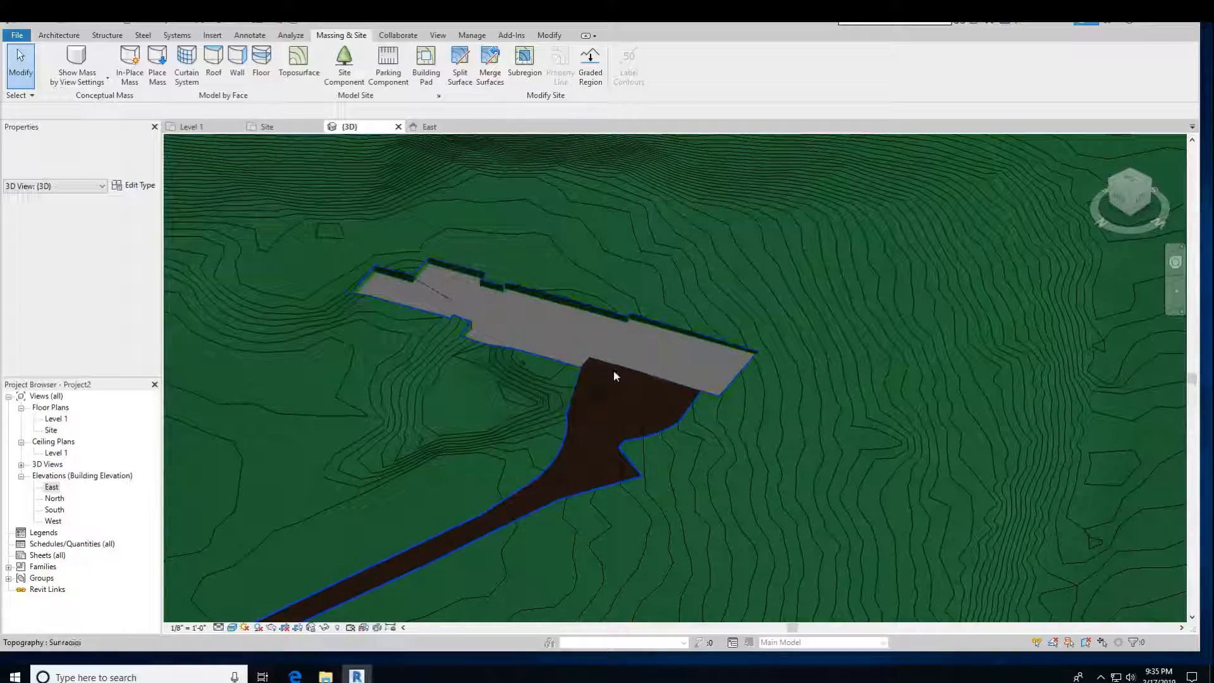
{"action": "left_click", "coordinate": [571, 409]}
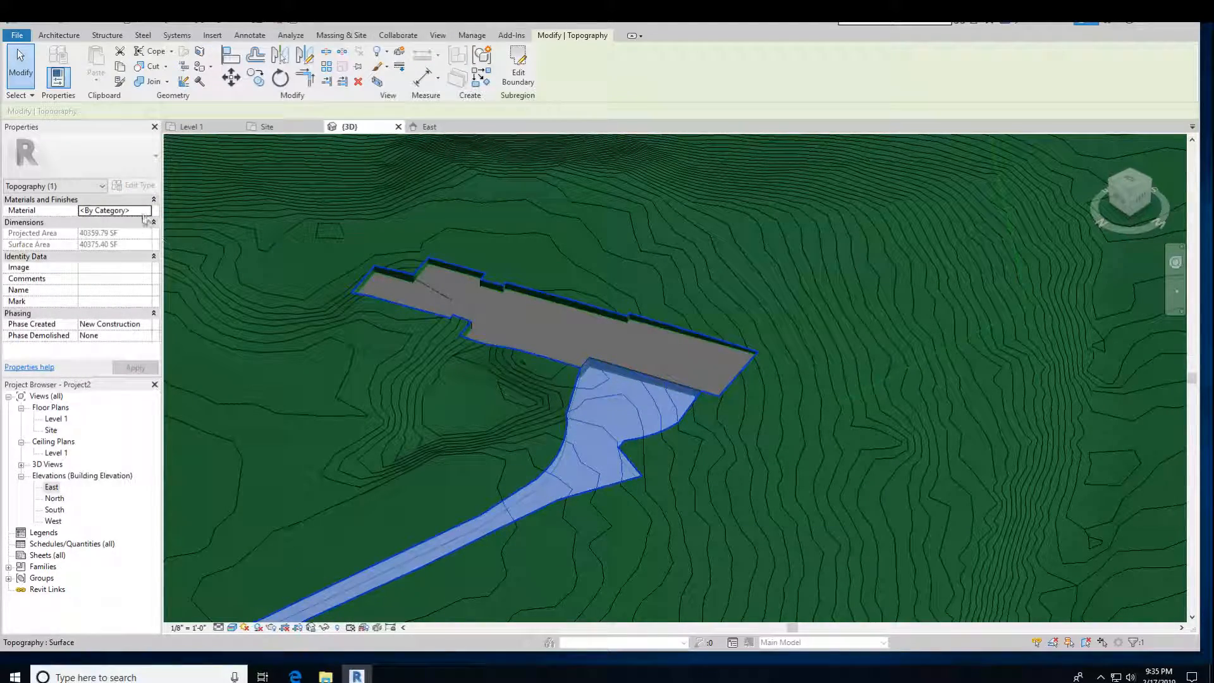
{"action": "key", "text": "Escape"}
{"action": "middle_click_drag", "start_coordinate": [551, 434], "coordinate": [681, 401], "text": "shift"}
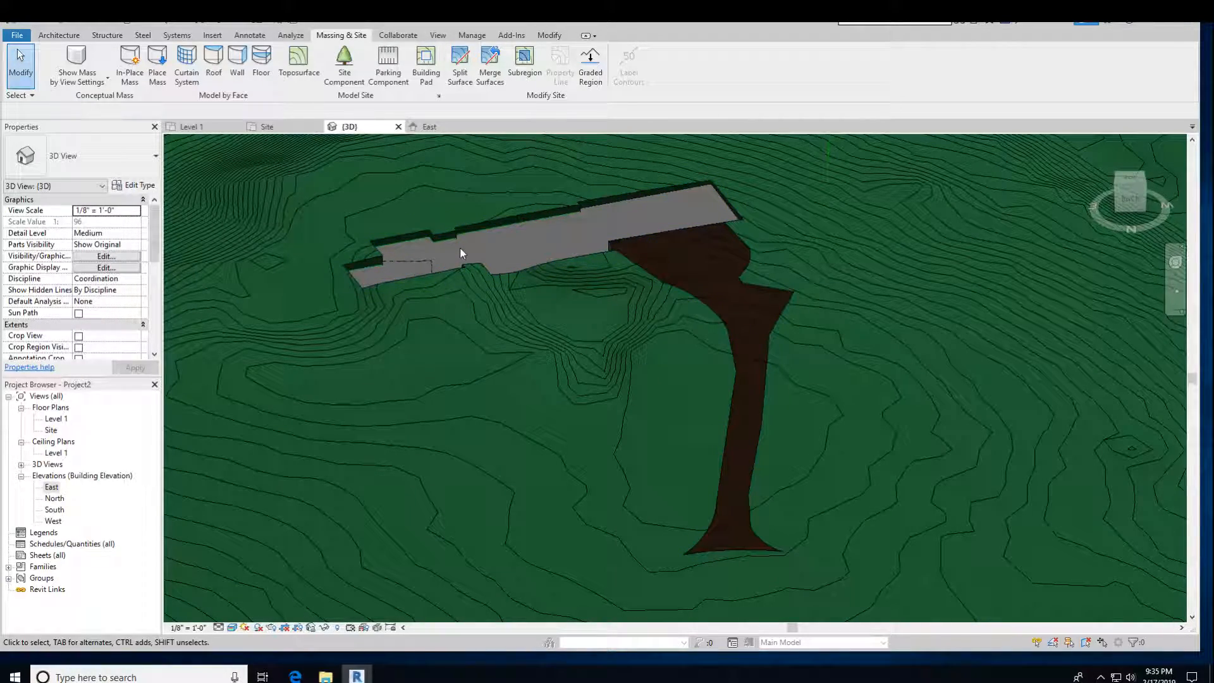
Step: In the Level 1 plan, set up Generic - 8" walls with an unconnected height of 10' 0", placed by picking lines
{"action": "left_click", "coordinate": [191, 127]}
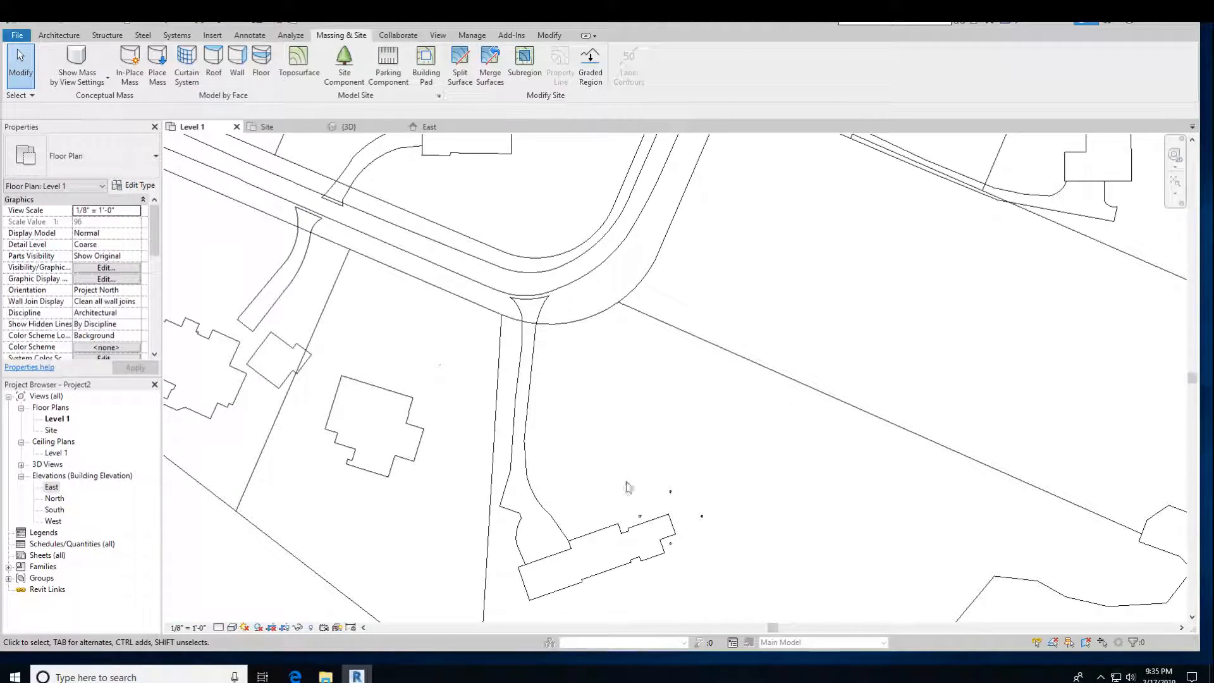
{"action": "scroll", "coordinate": [630, 493], "scroll_direction": "up", "scroll_amount": 3}
{"action": "scroll", "coordinate": [640, 540], "scroll_direction": "up", "scroll_amount": 2}
{"action": "left_click", "coordinate": [59, 35]}
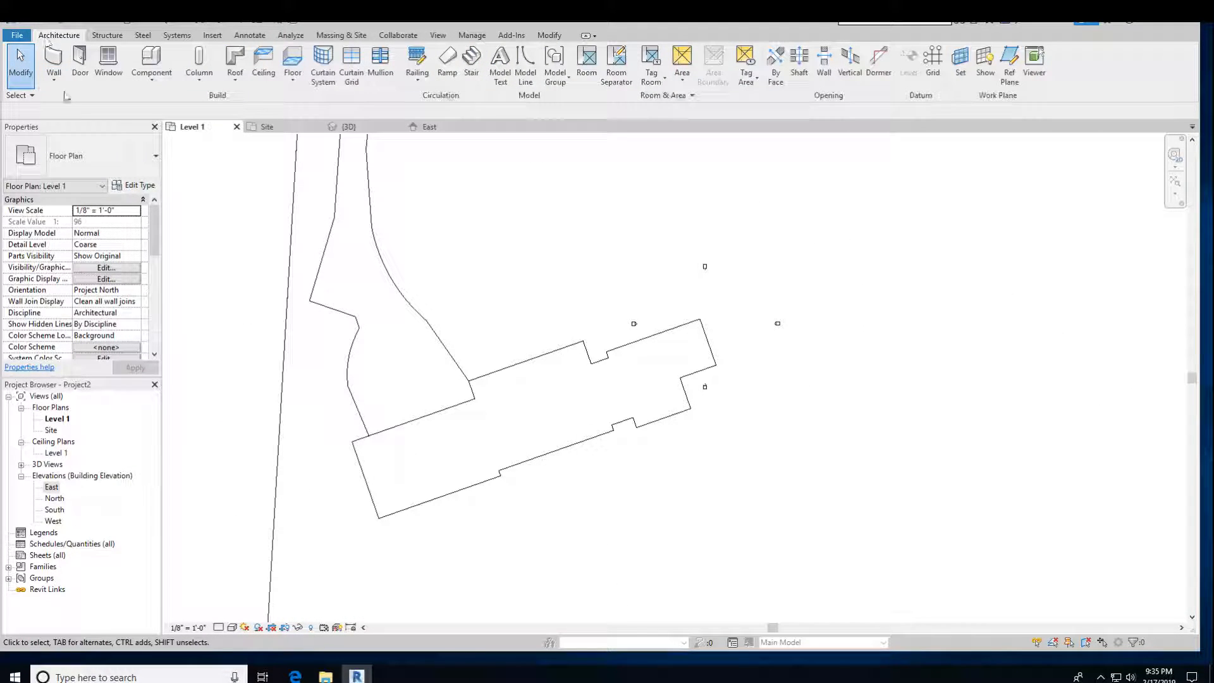
{"action": "left_click", "coordinate": [55, 78]}
{"action": "left_click", "coordinate": [82, 100]}
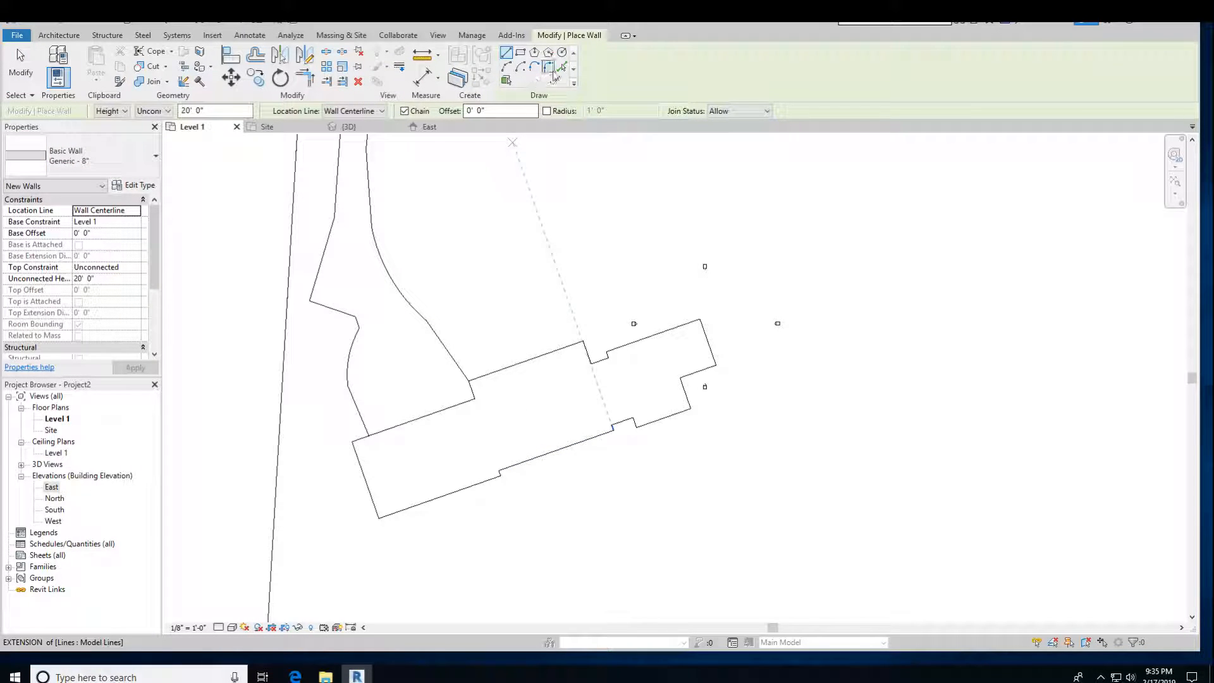
{"action": "left_click", "coordinate": [562, 69]}
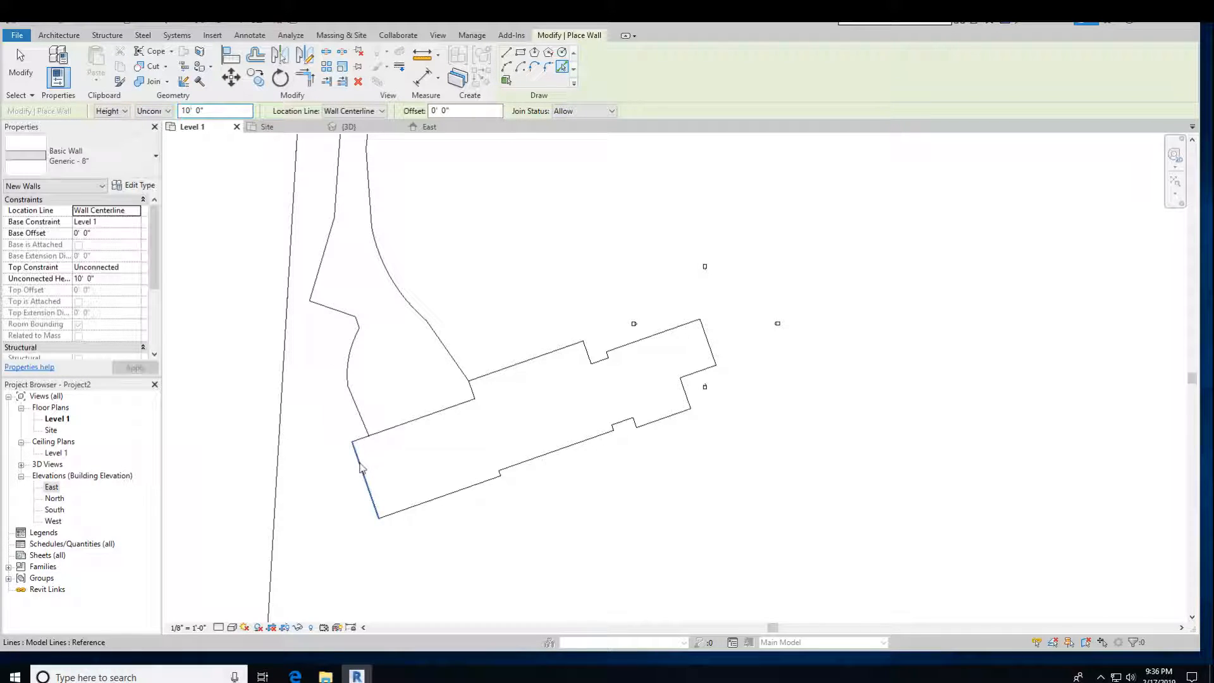
{"action": "left_click", "coordinate": [560, 68]}
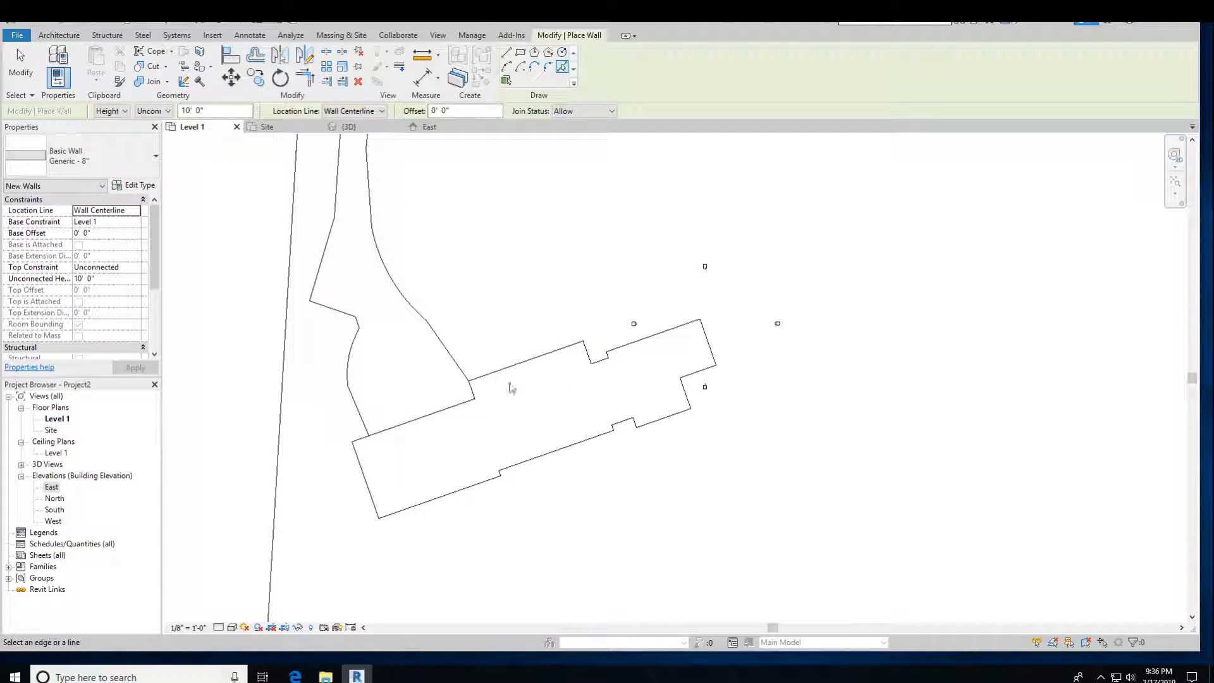
Step: Place walls along the short pad edge beside the driveway, the adjoining long upper edge and the start of its recess
{"action": "left_click", "coordinate": [474, 393]}
{"action": "key", "text": "Tab"}
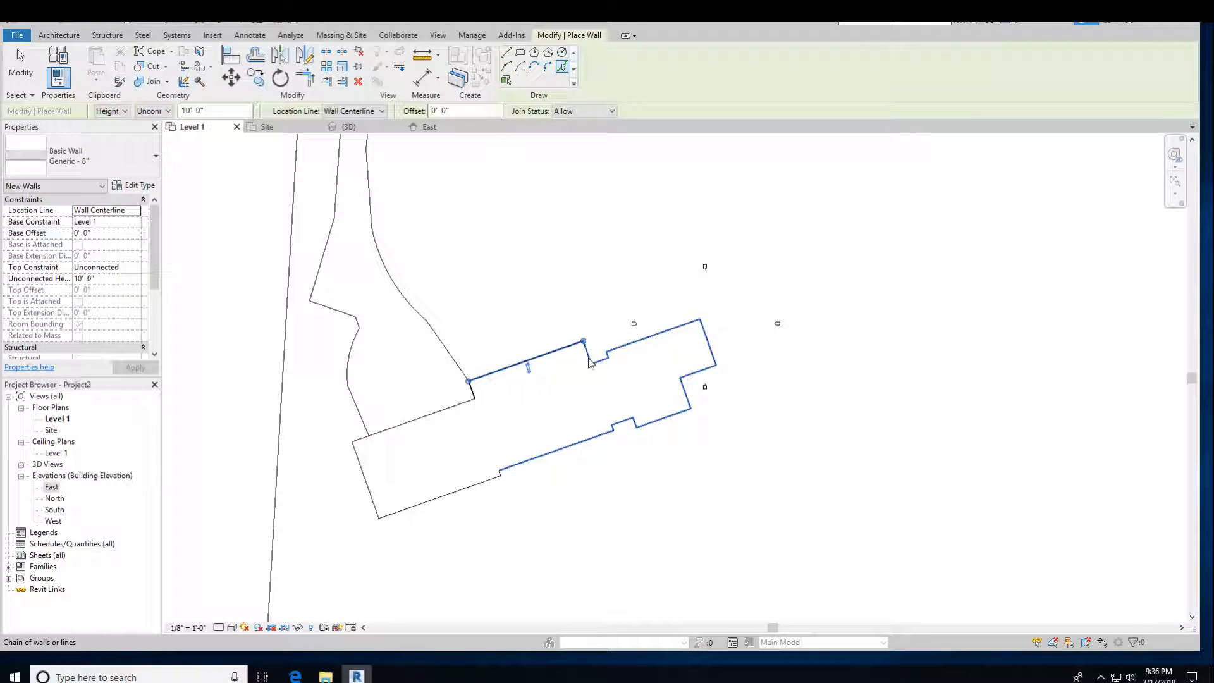
{"action": "left_click", "coordinate": [587, 353]}
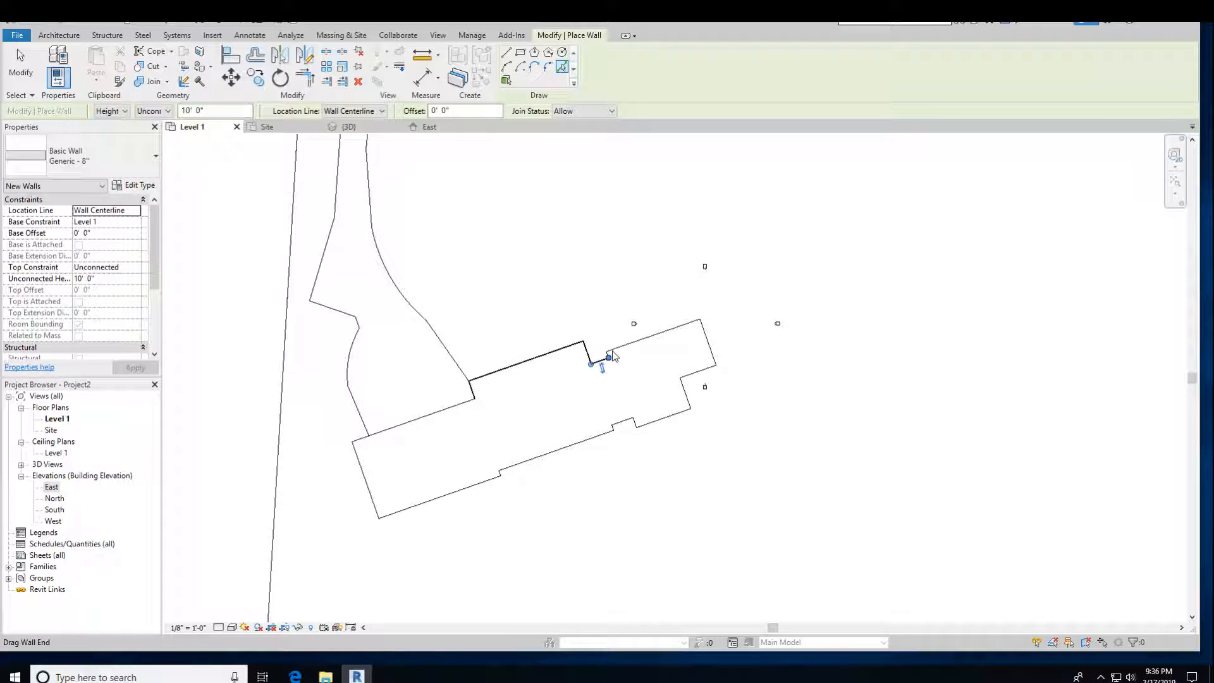
Step: Continue the walls from the upper recess around the right end of the pad outline to the notch on its lower side
{"action": "scroll", "coordinate": [615, 366], "scroll_direction": "up", "scroll_amount": 3}
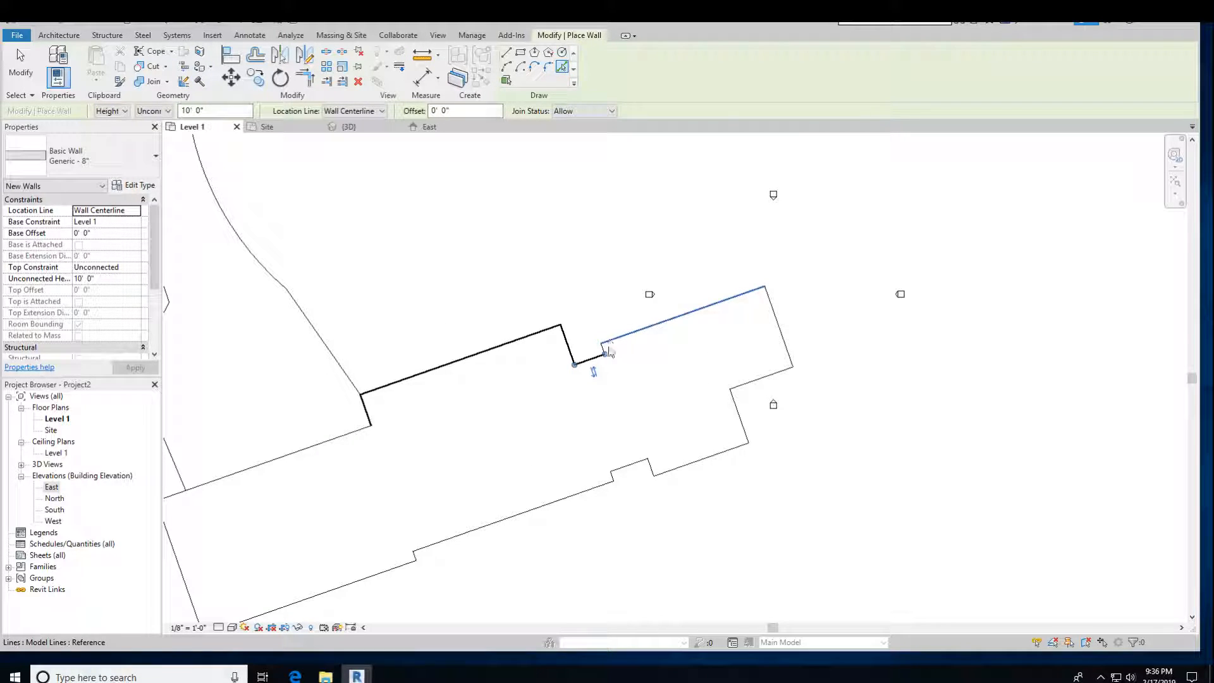
{"action": "scroll", "coordinate": [602, 353], "scroll_direction": "up", "scroll_amount": 2}
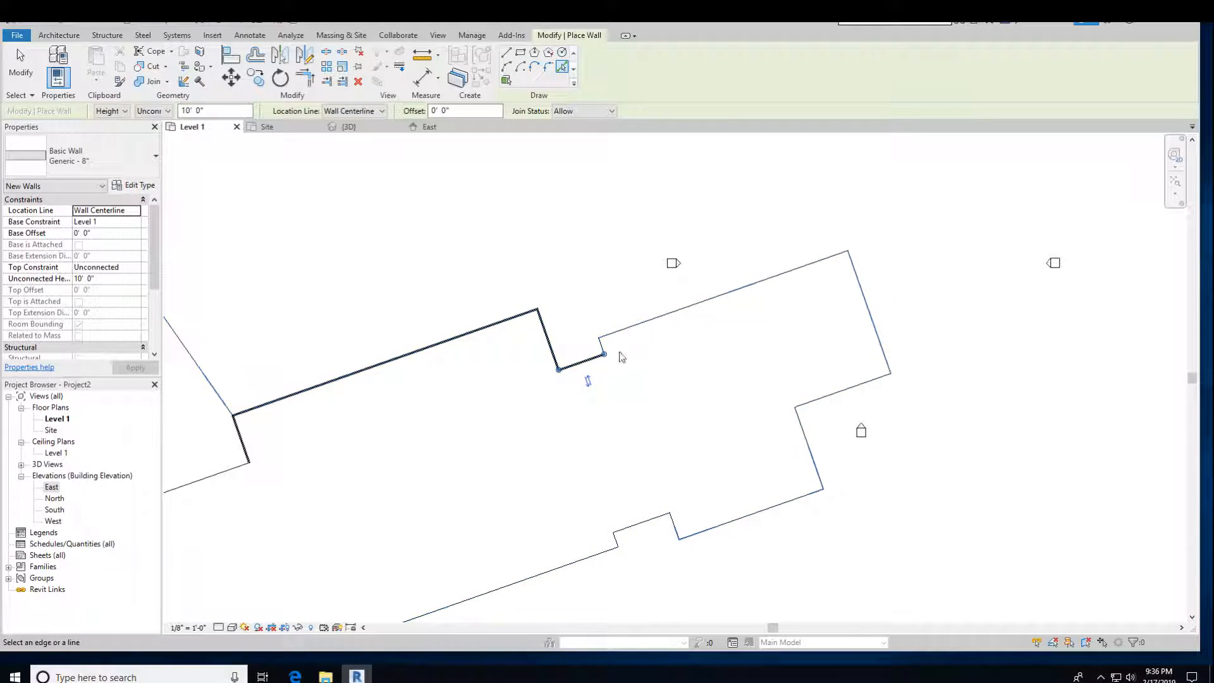
{"action": "left_click", "coordinate": [601, 347]}
{"action": "left_click", "coordinate": [756, 317]}
{"action": "left_click", "coordinate": [869, 318]}
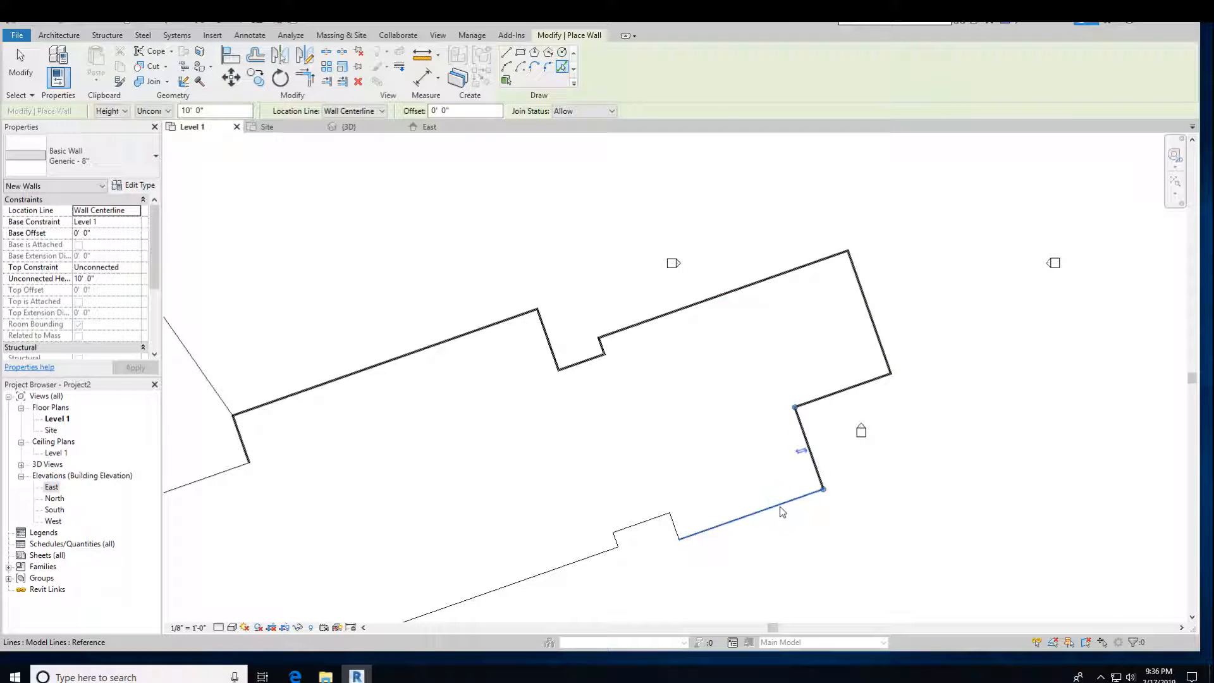
{"action": "left_click", "coordinate": [675, 526]}
{"action": "left_click", "coordinate": [642, 528]}
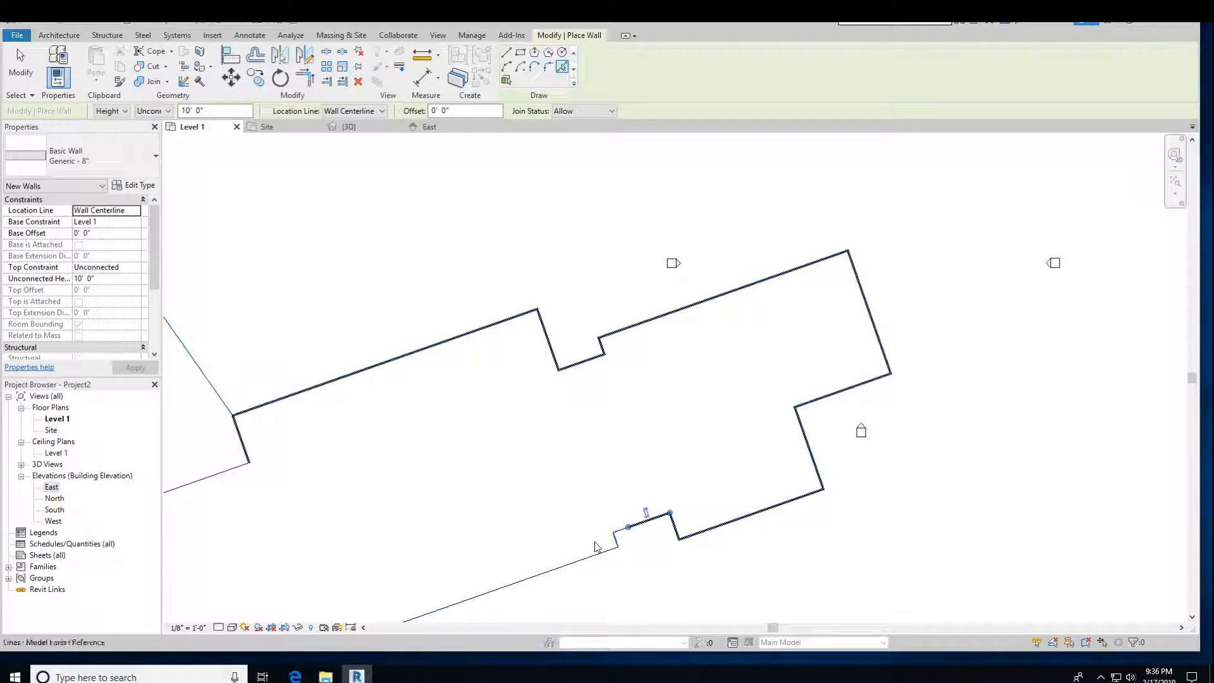
{"action": "left_click", "coordinate": [613, 549]}
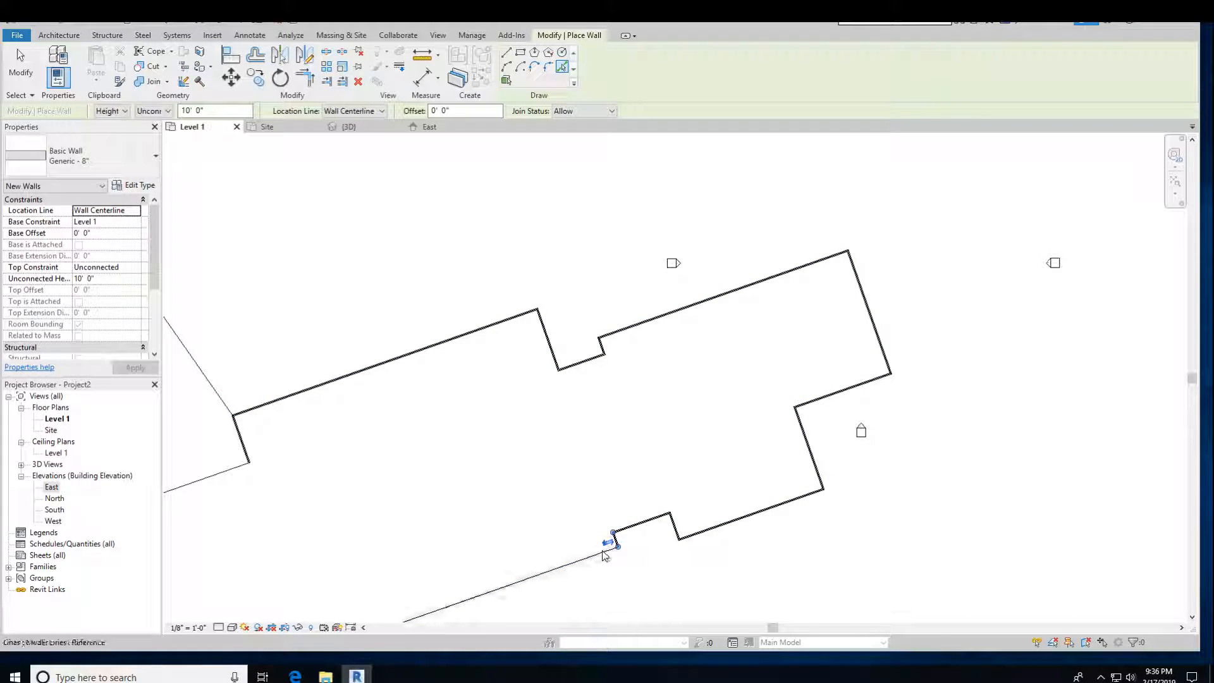
Step: Place walls along the long lower pad edge and its short jog, filling the small gap at their corner
{"action": "scroll", "coordinate": [374, 528], "scroll_direction": "down", "scroll_amount": 2}
{"action": "middle_click_drag", "start_coordinate": [375, 529], "coordinate": [566, 315]}
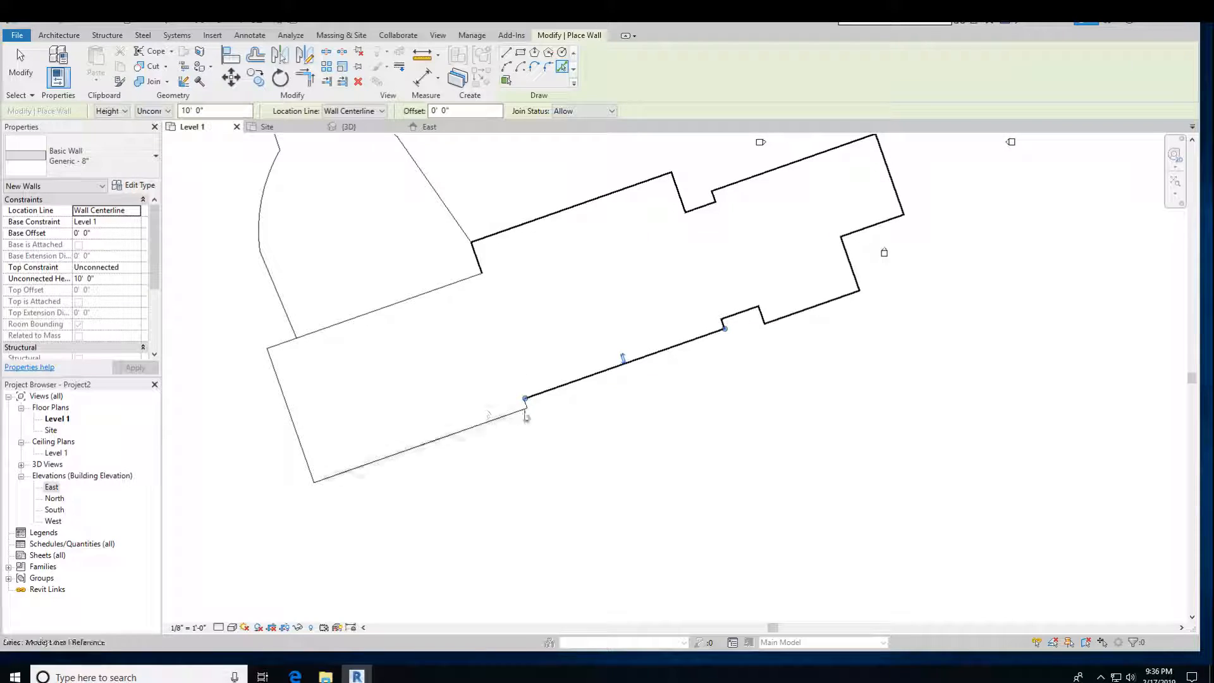
{"action": "scroll", "coordinate": [526, 412], "scroll_direction": "up", "scroll_amount": 3}
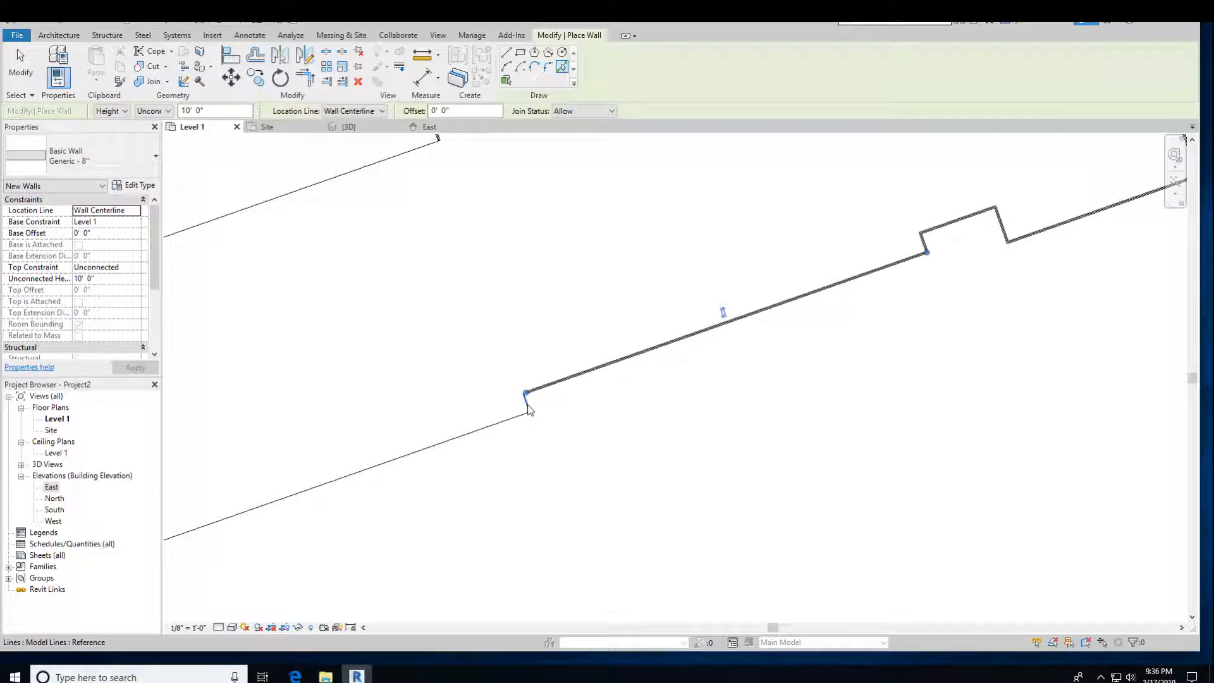
{"action": "left_click", "coordinate": [529, 411]}
{"action": "left_click_drag", "start_coordinate": [537, 394], "coordinate": [491, 403]}
{"action": "scroll", "coordinate": [497, 399], "scroll_direction": "up", "scroll_amount": 3}
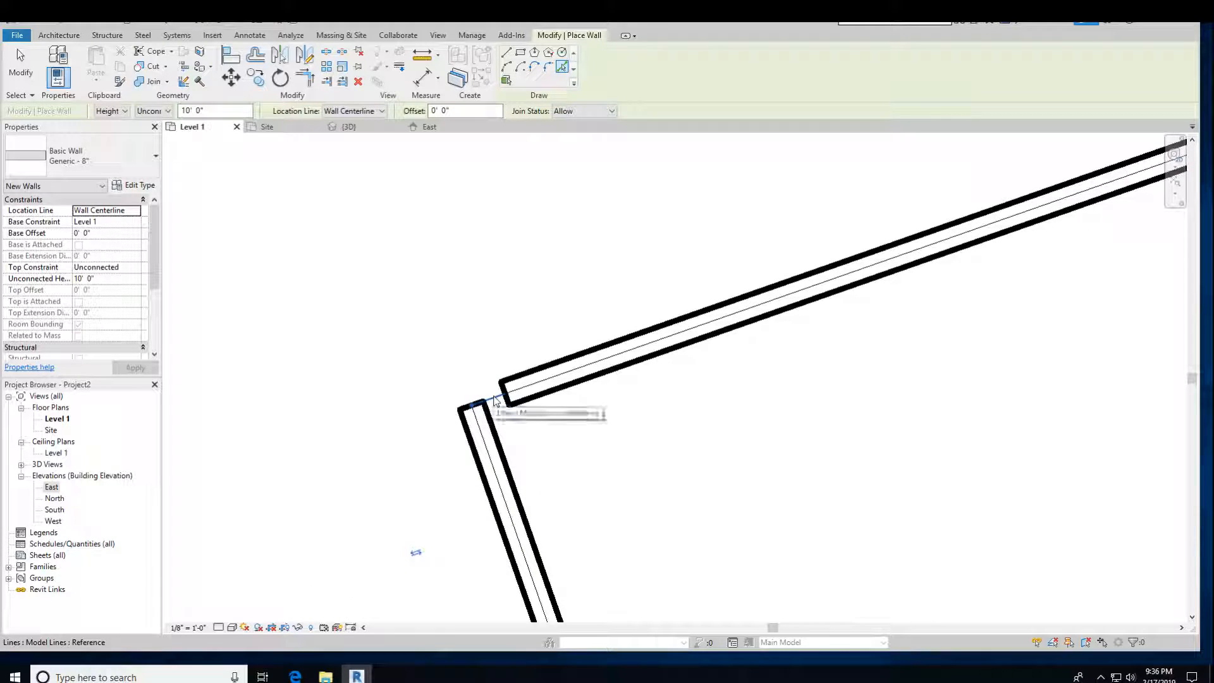
{"action": "scroll", "coordinate": [487, 422], "scroll_direction": "down", "scroll_amount": 4}
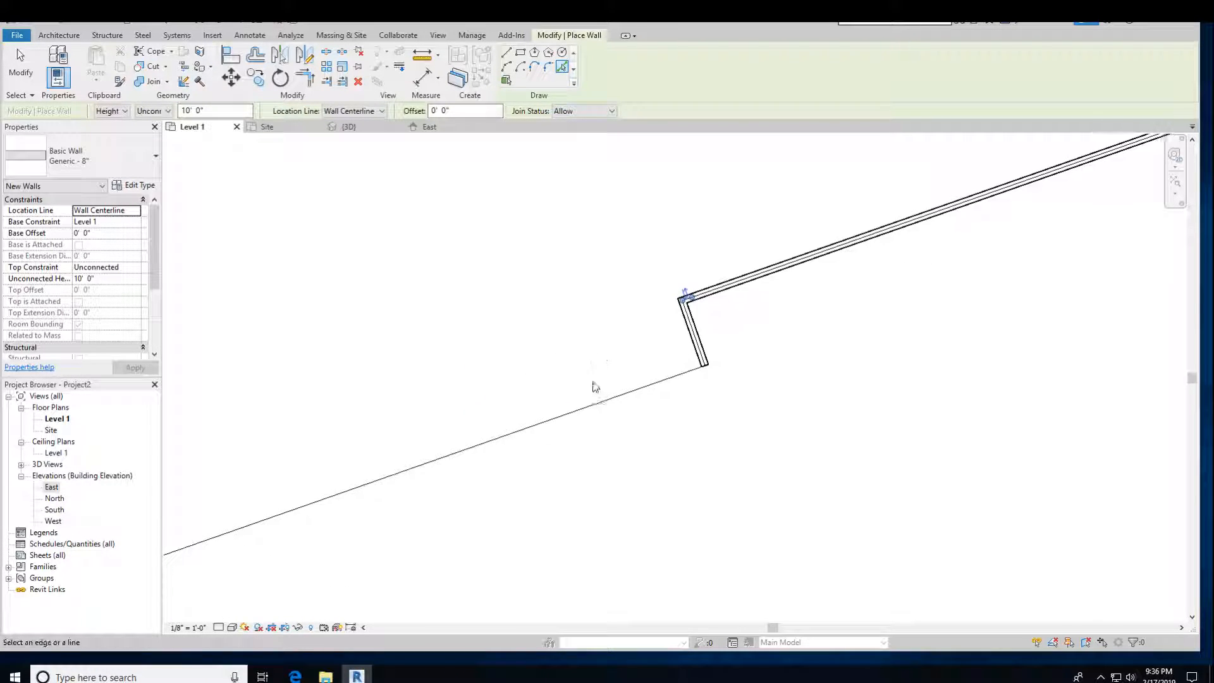
Step: Complete the wall outline with the remaining lower edge, the left end and the pad edges along the driveway
{"action": "left_click", "coordinate": [596, 401]}
{"action": "middle_click_drag", "start_coordinate": [418, 364], "coordinate": [707, 365]}
{"action": "scroll", "coordinate": [564, 397], "scroll_direction": "down", "scroll_amount": 5}
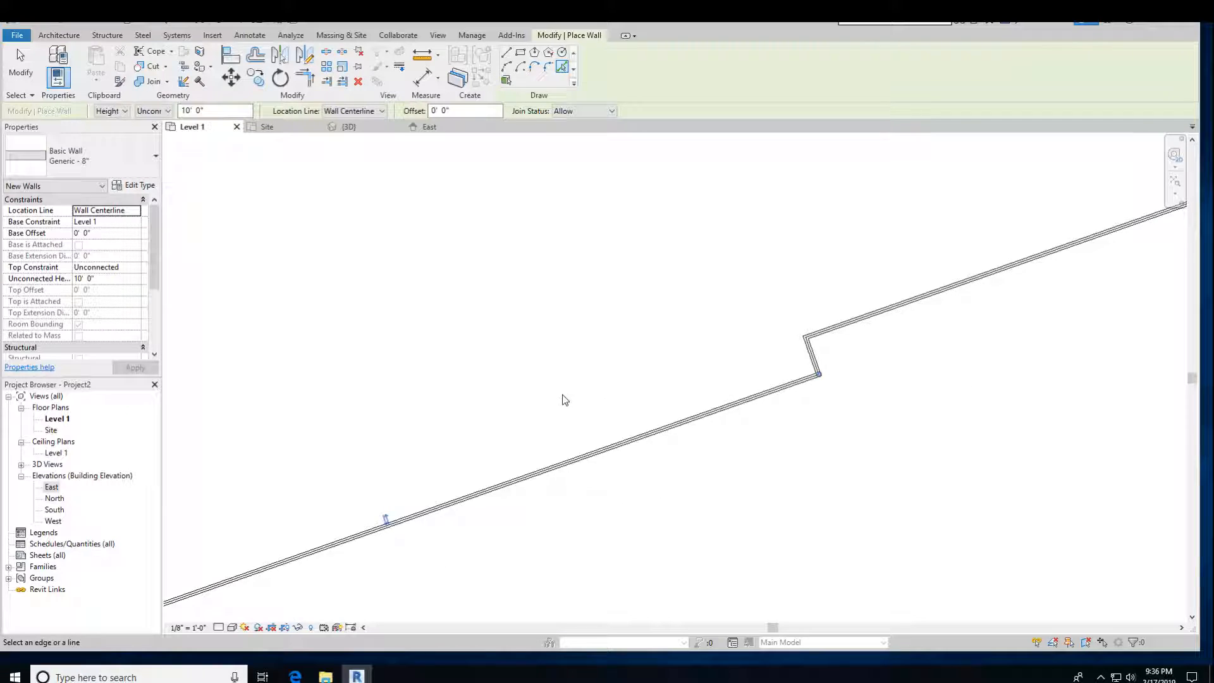
{"action": "left_click", "coordinate": [288, 290]}
{"action": "left_click", "coordinate": [332, 273]}
{"action": "middle_click_drag", "start_coordinate": [570, 310], "coordinate": [485, 541]}
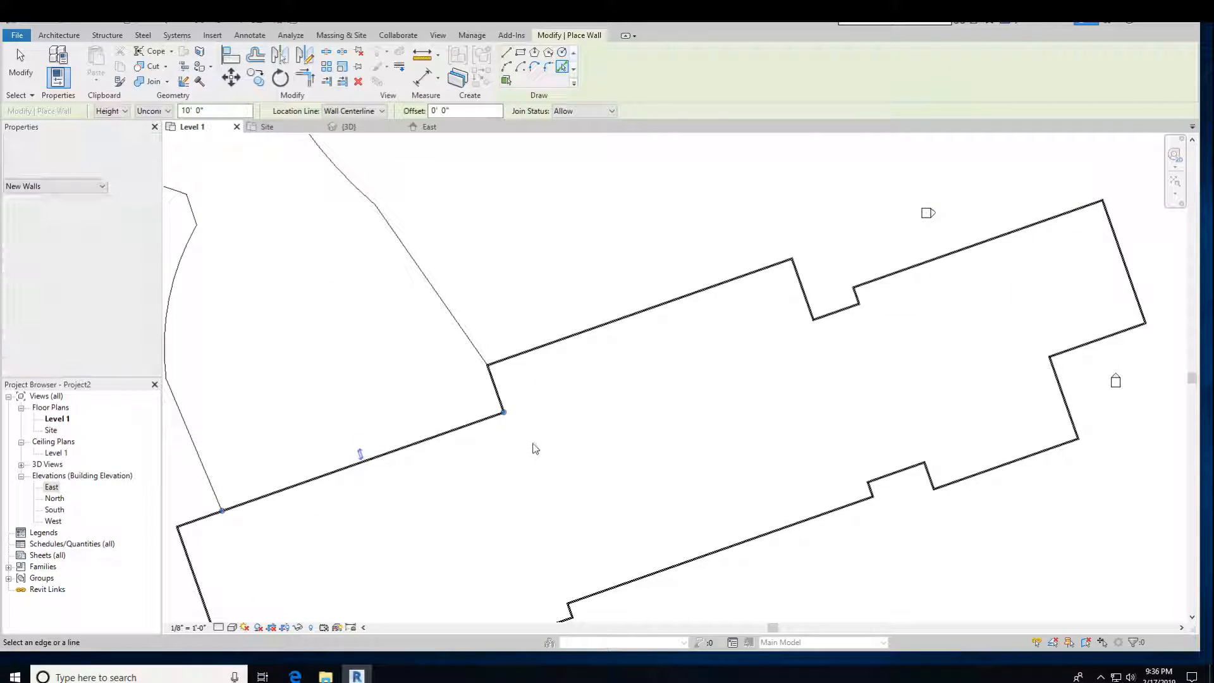
{"action": "scroll", "coordinate": [535, 449], "scroll_direction": "down", "scroll_amount": 2}
Step: Check the walls against the pad in 3D and set Level 1's elevation to 375' in the East elevation
{"action": "left_click", "coordinate": [349, 126]}
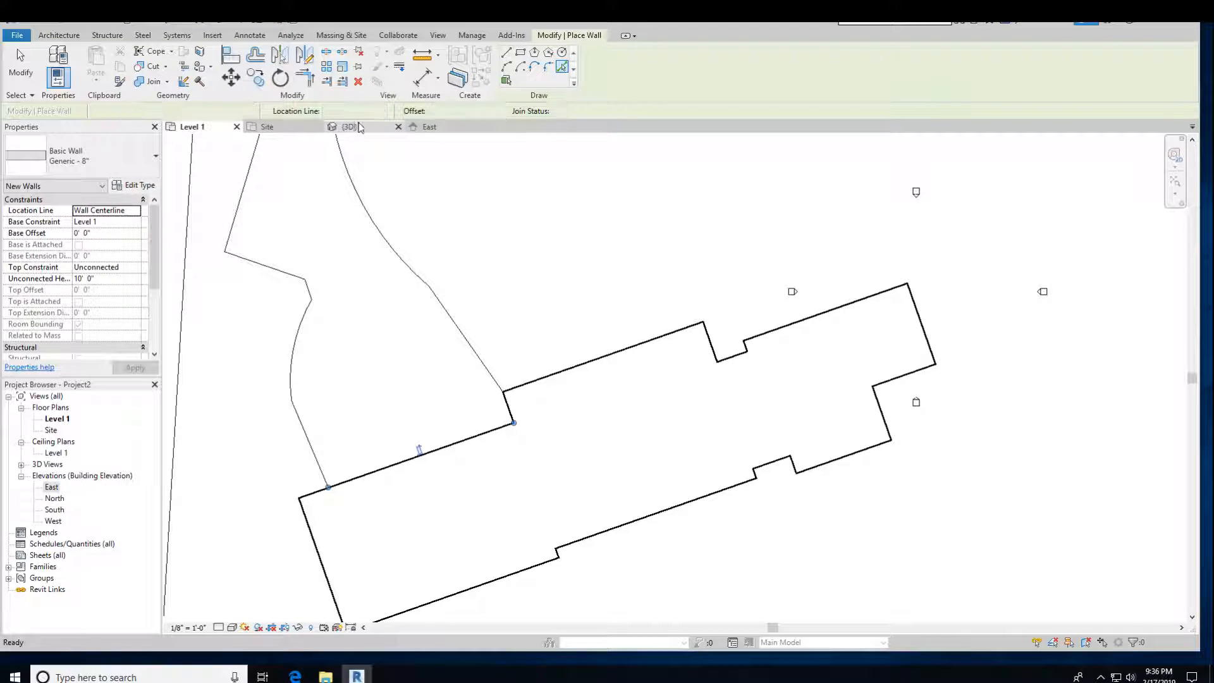
{"action": "scroll", "coordinate": [484, 230], "scroll_direction": "up", "scroll_amount": 5}
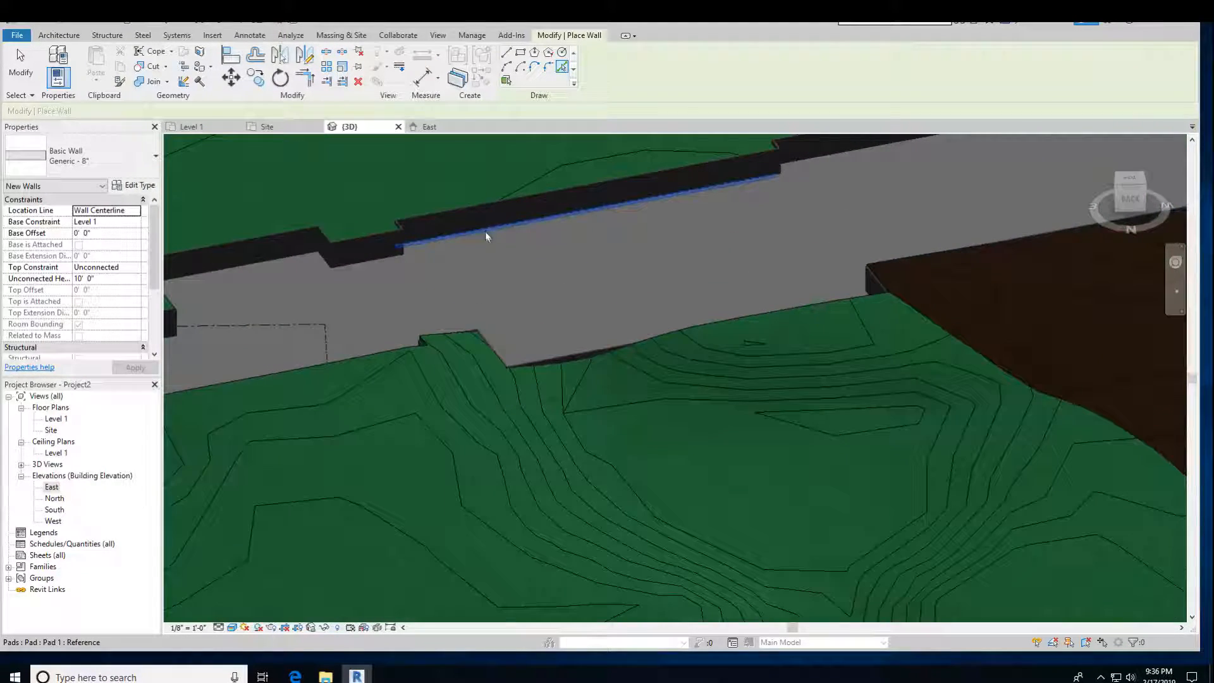
{"action": "middle_click_drag", "start_coordinate": [459, 221], "coordinate": [297, 381], "text": "shift"}
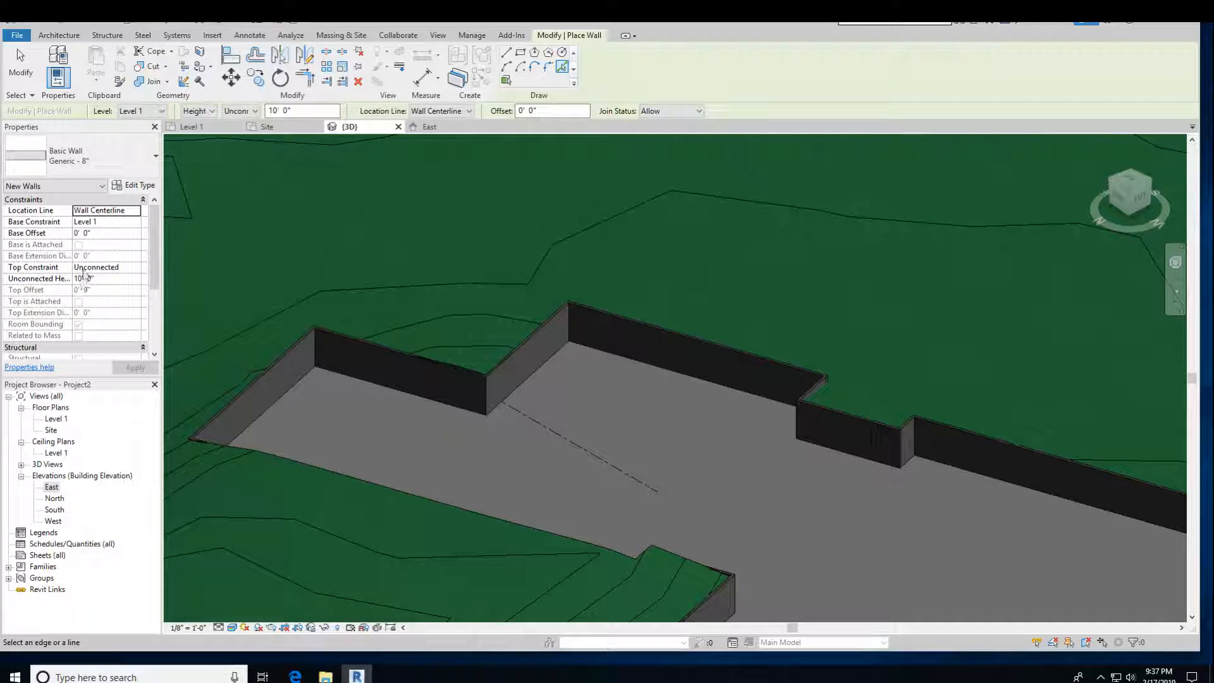
{"action": "left_click", "coordinate": [189, 126]}
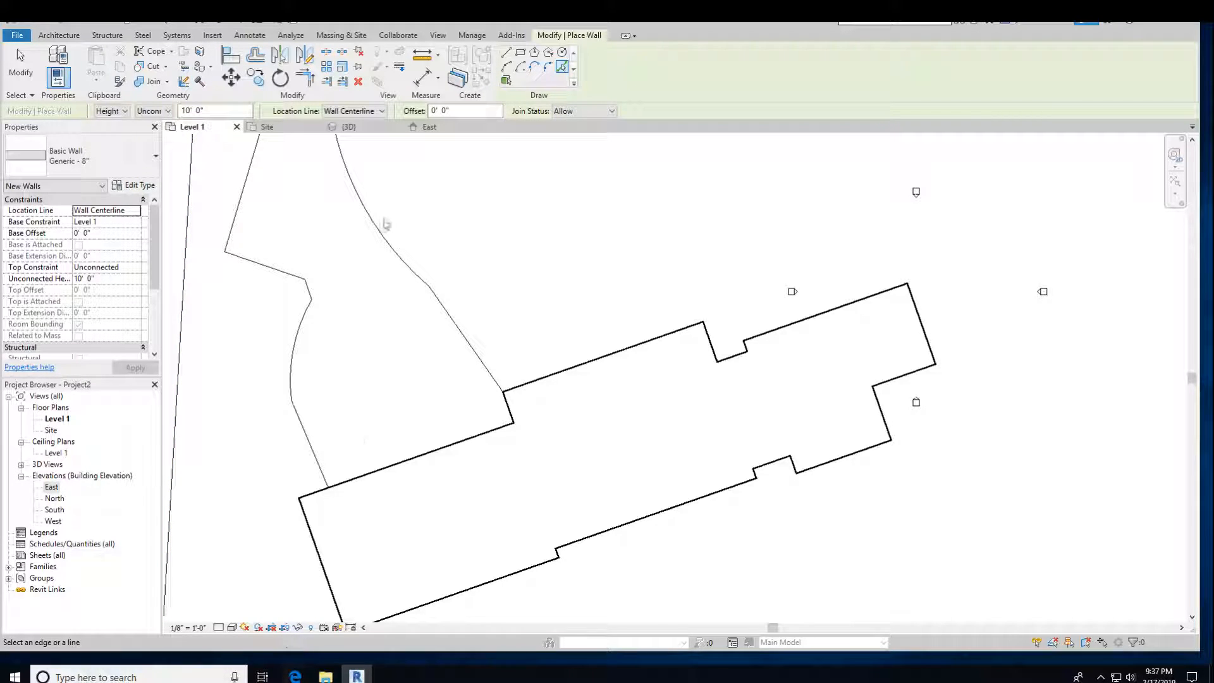
{"action": "left_click", "coordinate": [415, 128]}
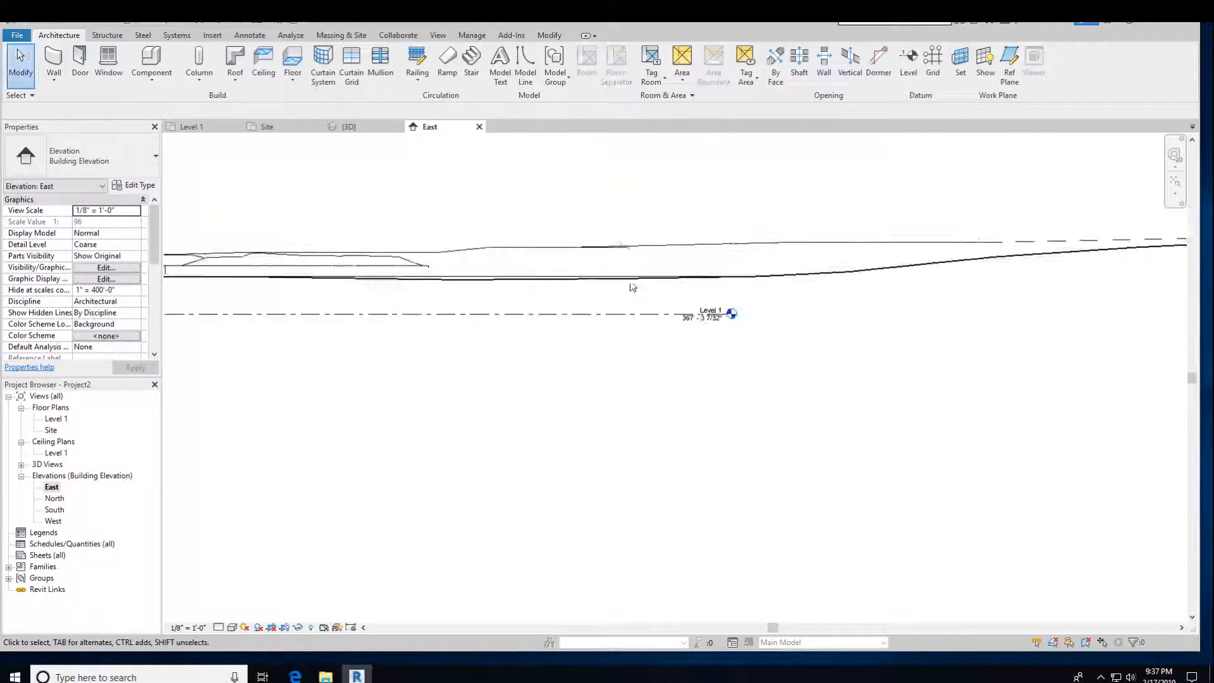
{"action": "left_click", "coordinate": [701, 323]}
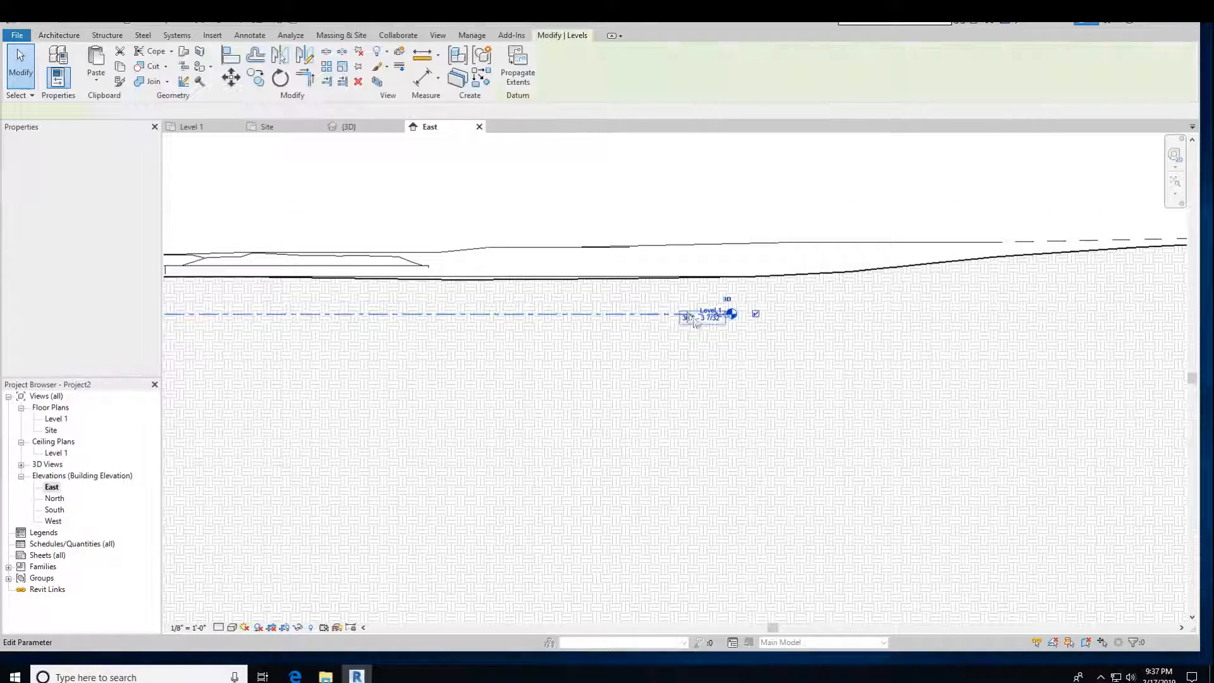
{"action": "left_click", "coordinate": [691, 319]}
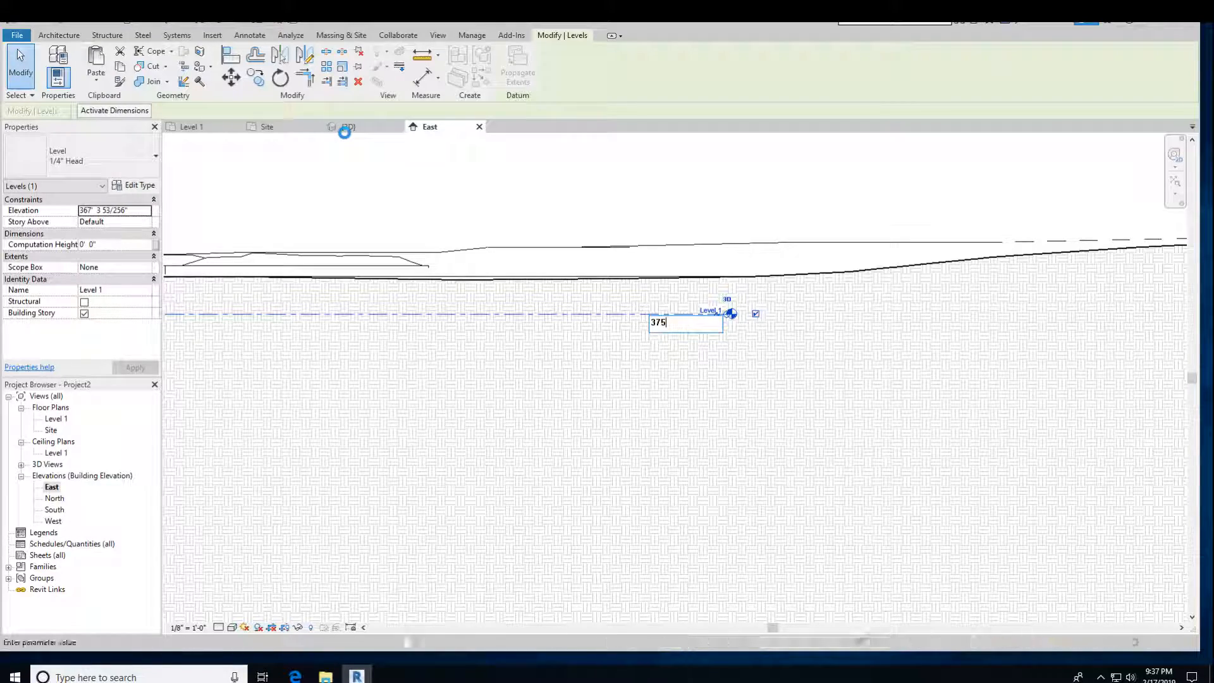
{"action": "key", "text": "Return"}
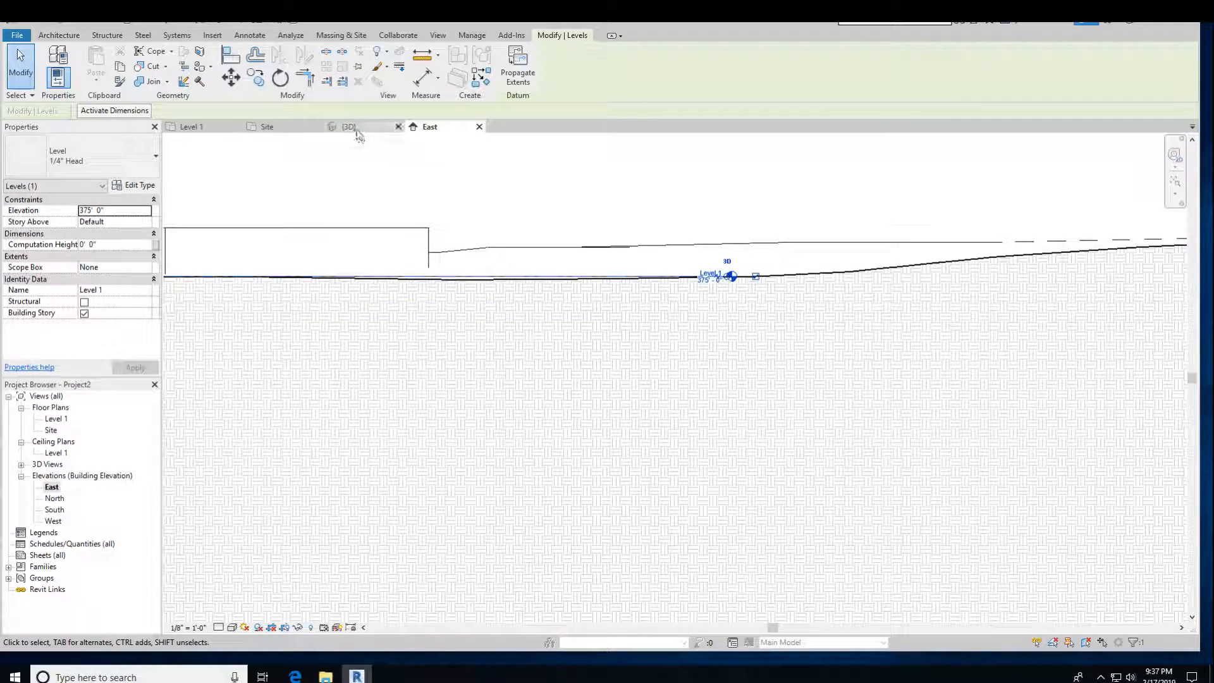
Step: Examine in the 3D and East elevation views how the raised walls sit on the pad, beside the driveway and against the terrain
{"action": "left_click", "coordinate": [354, 127]}
{"action": "middle_click_drag", "start_coordinate": [477, 374], "coordinate": [575, 298], "text": "shift"}
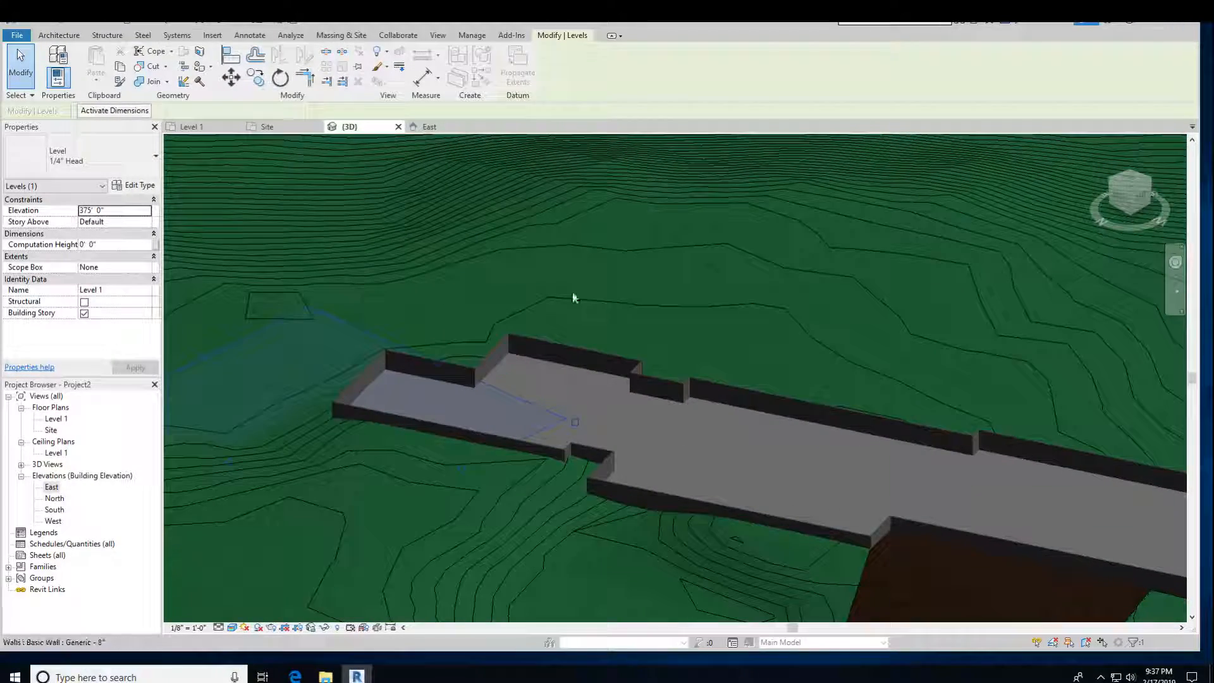
{"action": "left_click", "coordinate": [429, 127]}
{"action": "middle_click_drag", "start_coordinate": [341, 253], "coordinate": [576, 401]}
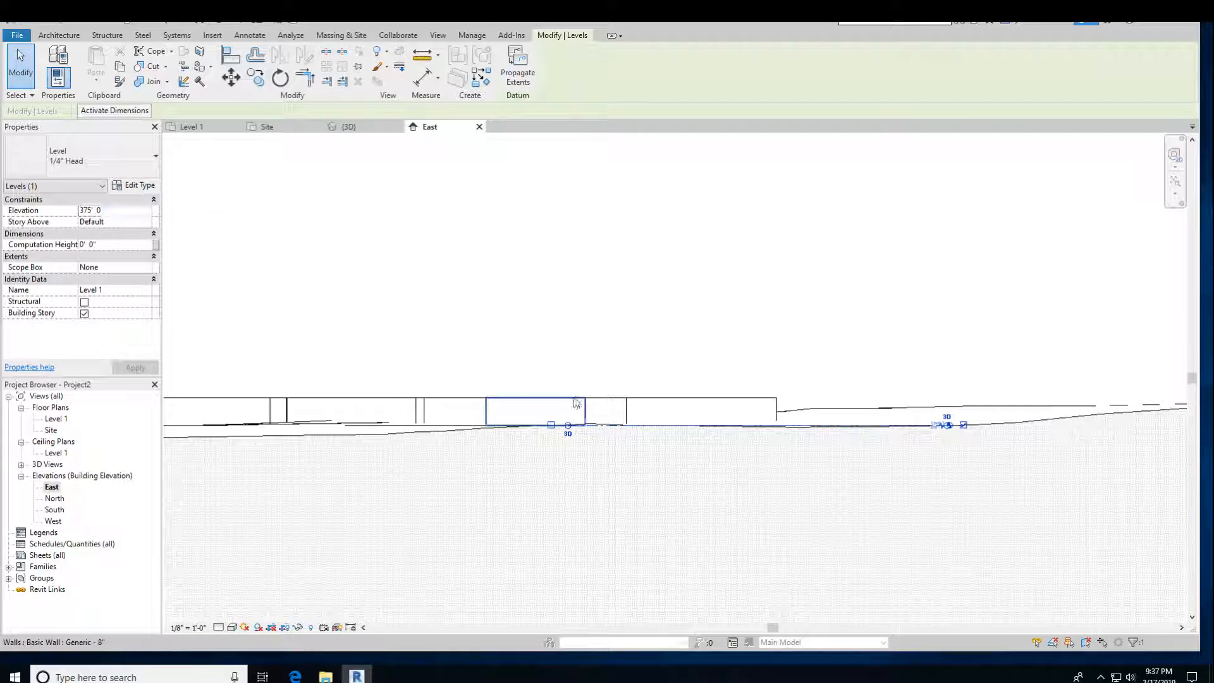
{"action": "scroll", "coordinate": [563, 408], "scroll_direction": "up", "scroll_amount": 2}
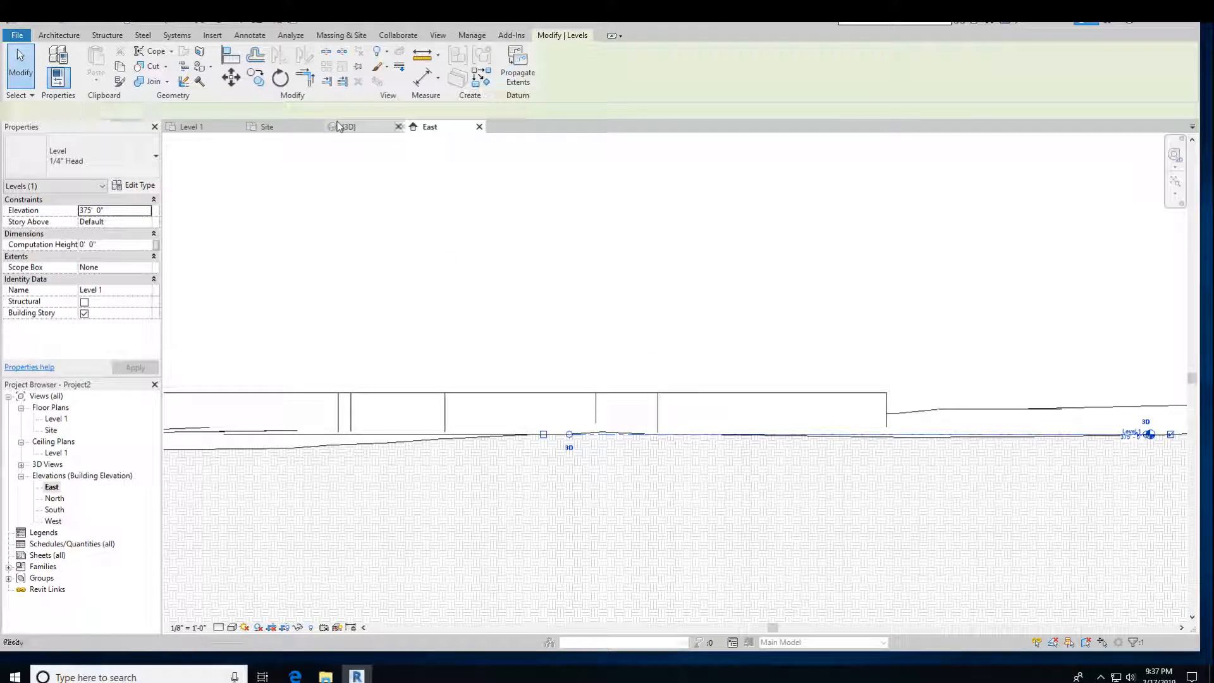
{"action": "left_click", "coordinate": [342, 127]}
{"action": "middle_click_drag", "start_coordinate": [472, 379], "coordinate": [561, 458], "text": "shift"}
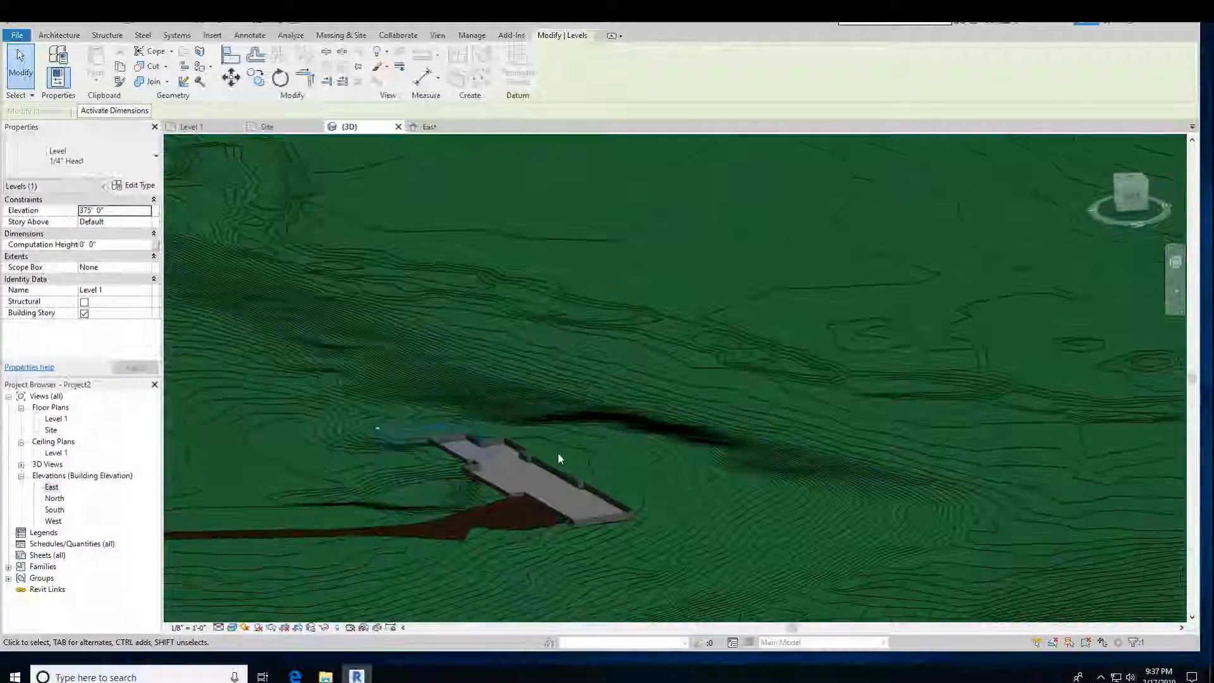
{"action": "scroll", "coordinate": [562, 458], "scroll_direction": "down", "scroll_amount": 3}
{"action": "middle_click_drag", "start_coordinate": [491, 493], "coordinate": [354, 381], "text": "shift"}
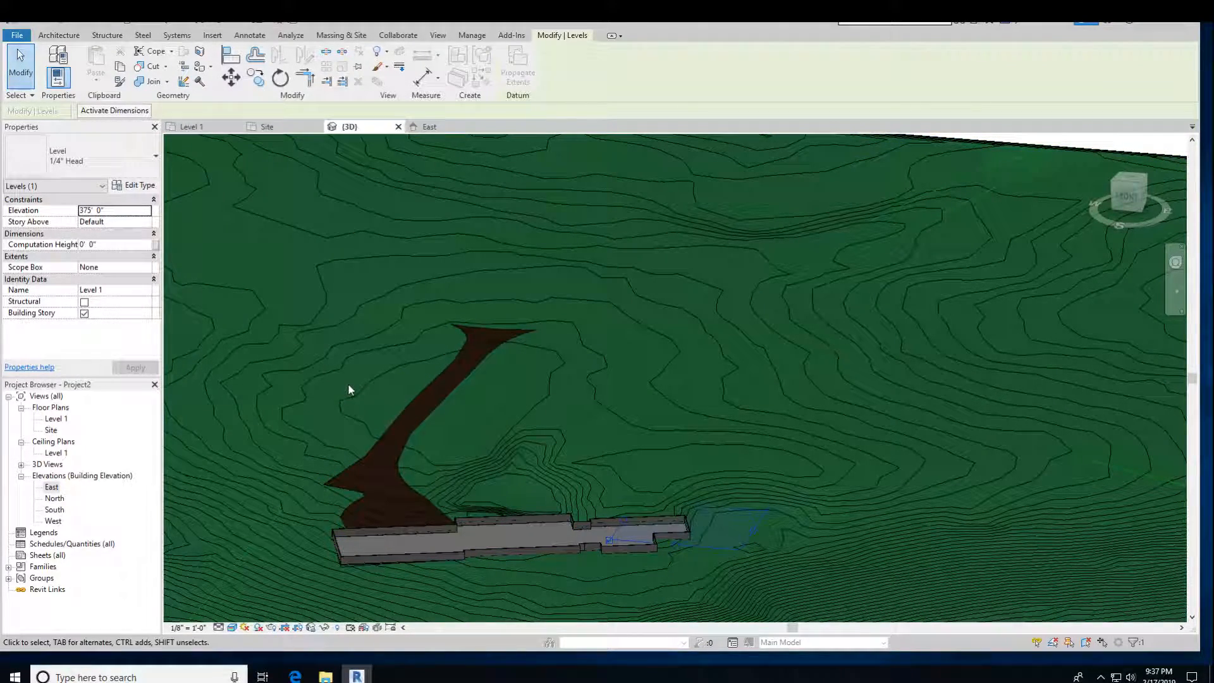
{"action": "middle_click_drag", "start_coordinate": [458, 492], "coordinate": [605, 448], "text": "shift"}
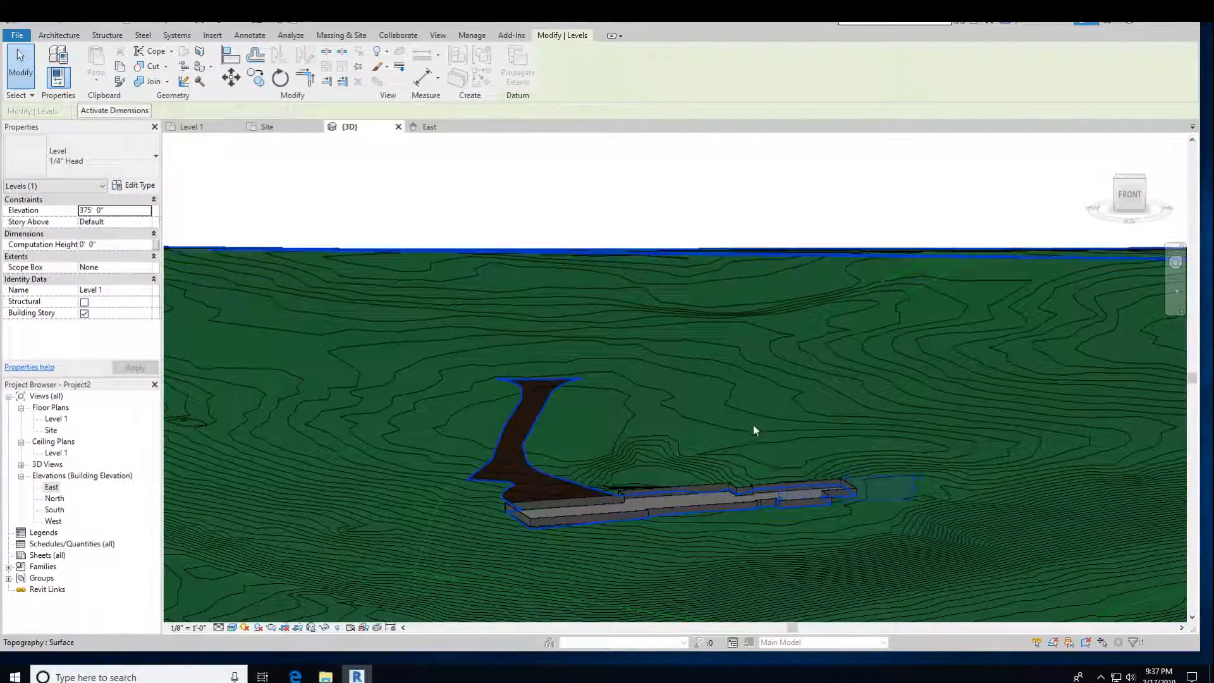
{"action": "middle_click_drag", "start_coordinate": [846, 471], "coordinate": [500, 361], "text": "shift"}
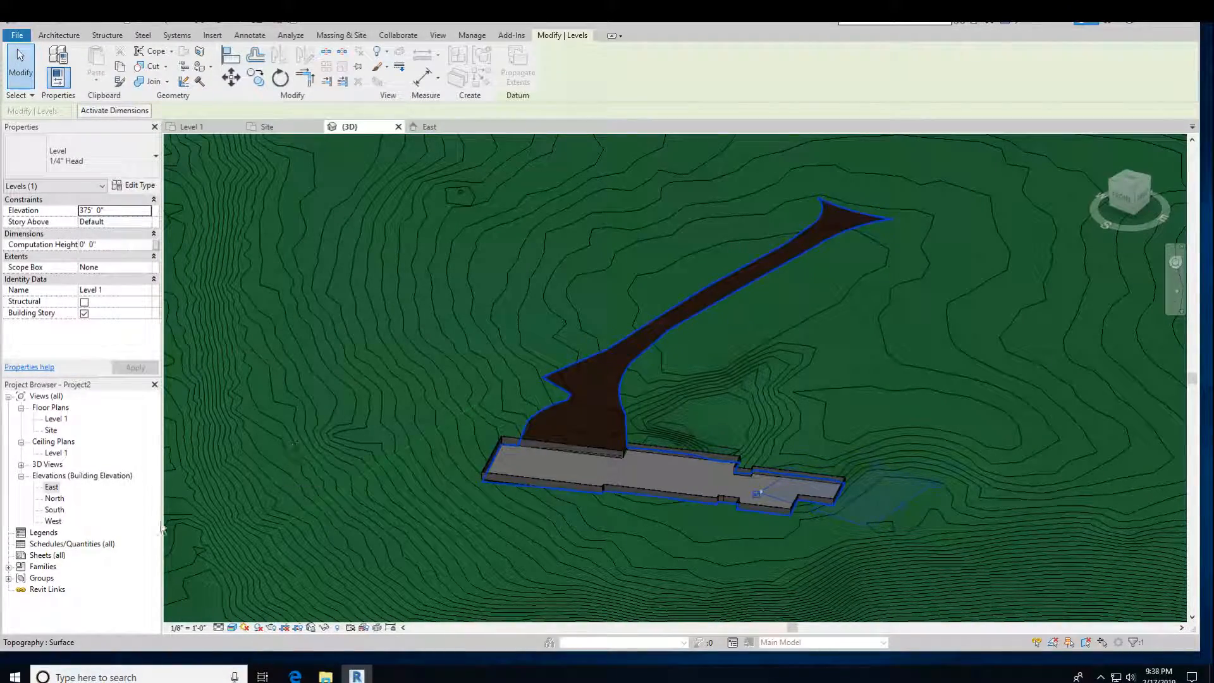